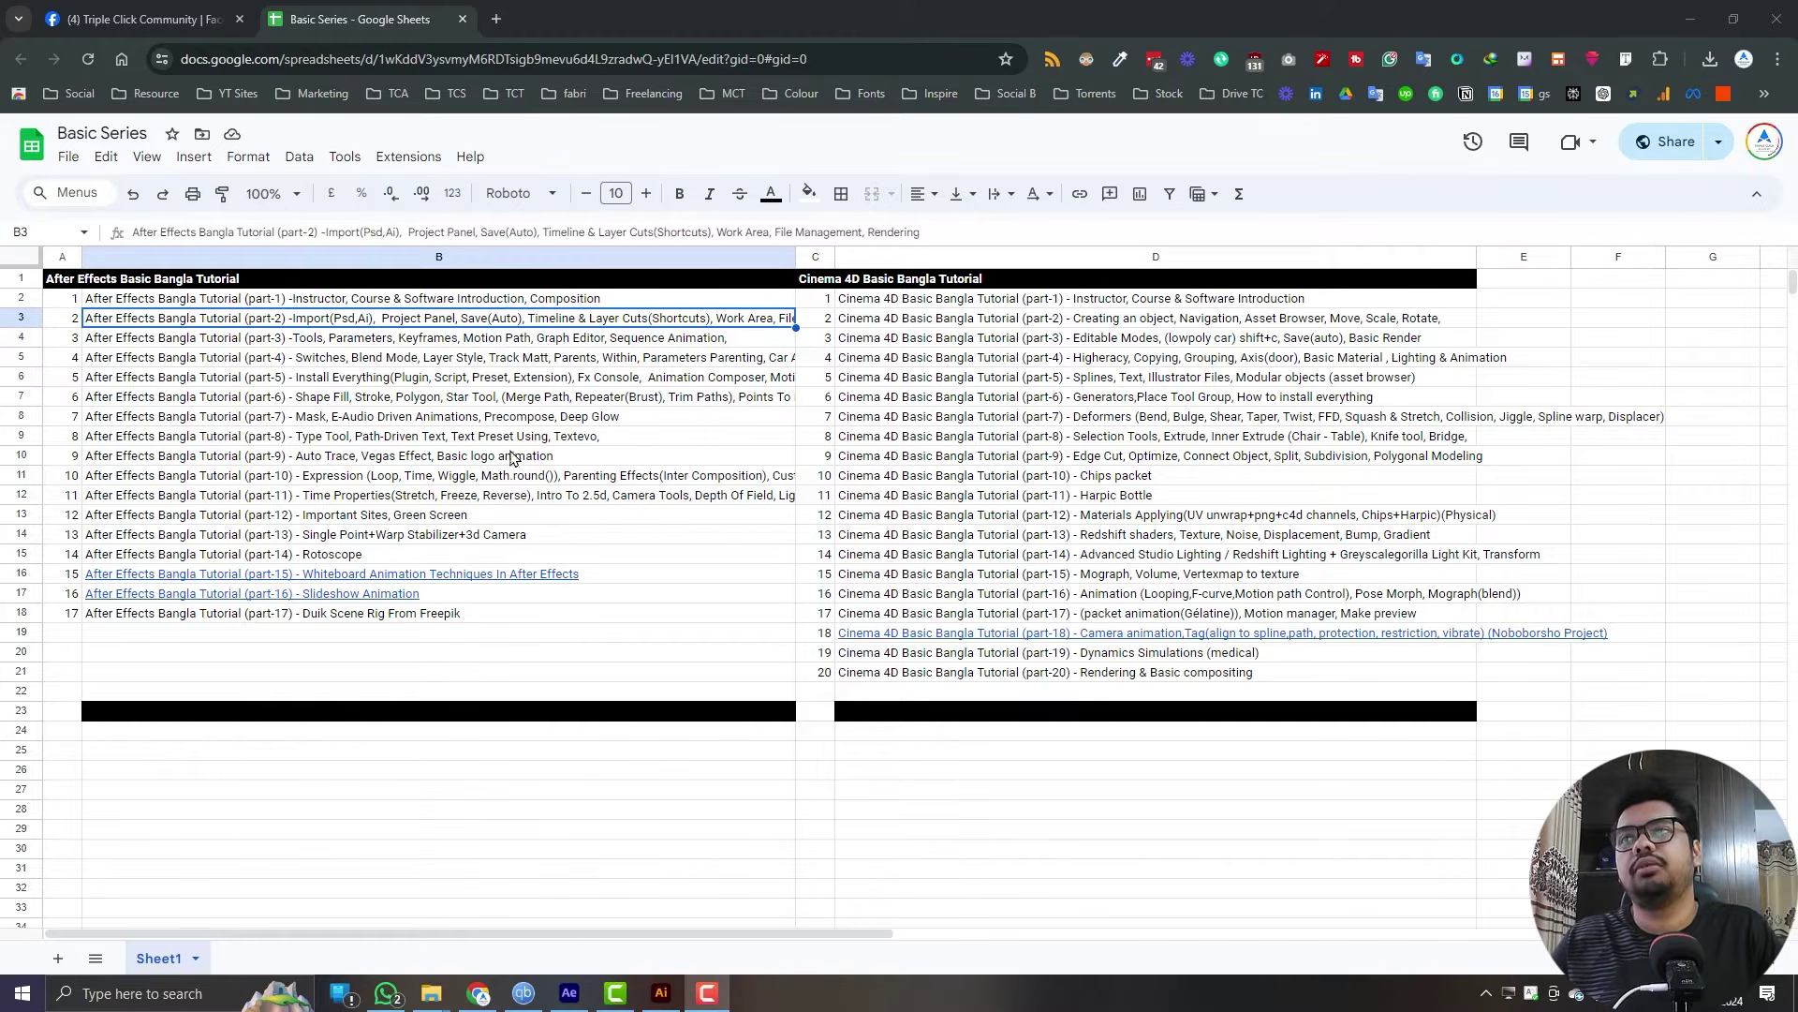
- Switch to Illustrator and expand Layer 1 of the traffic light document to list its shapes
{"action": "left_click", "coordinate": [661, 993]}
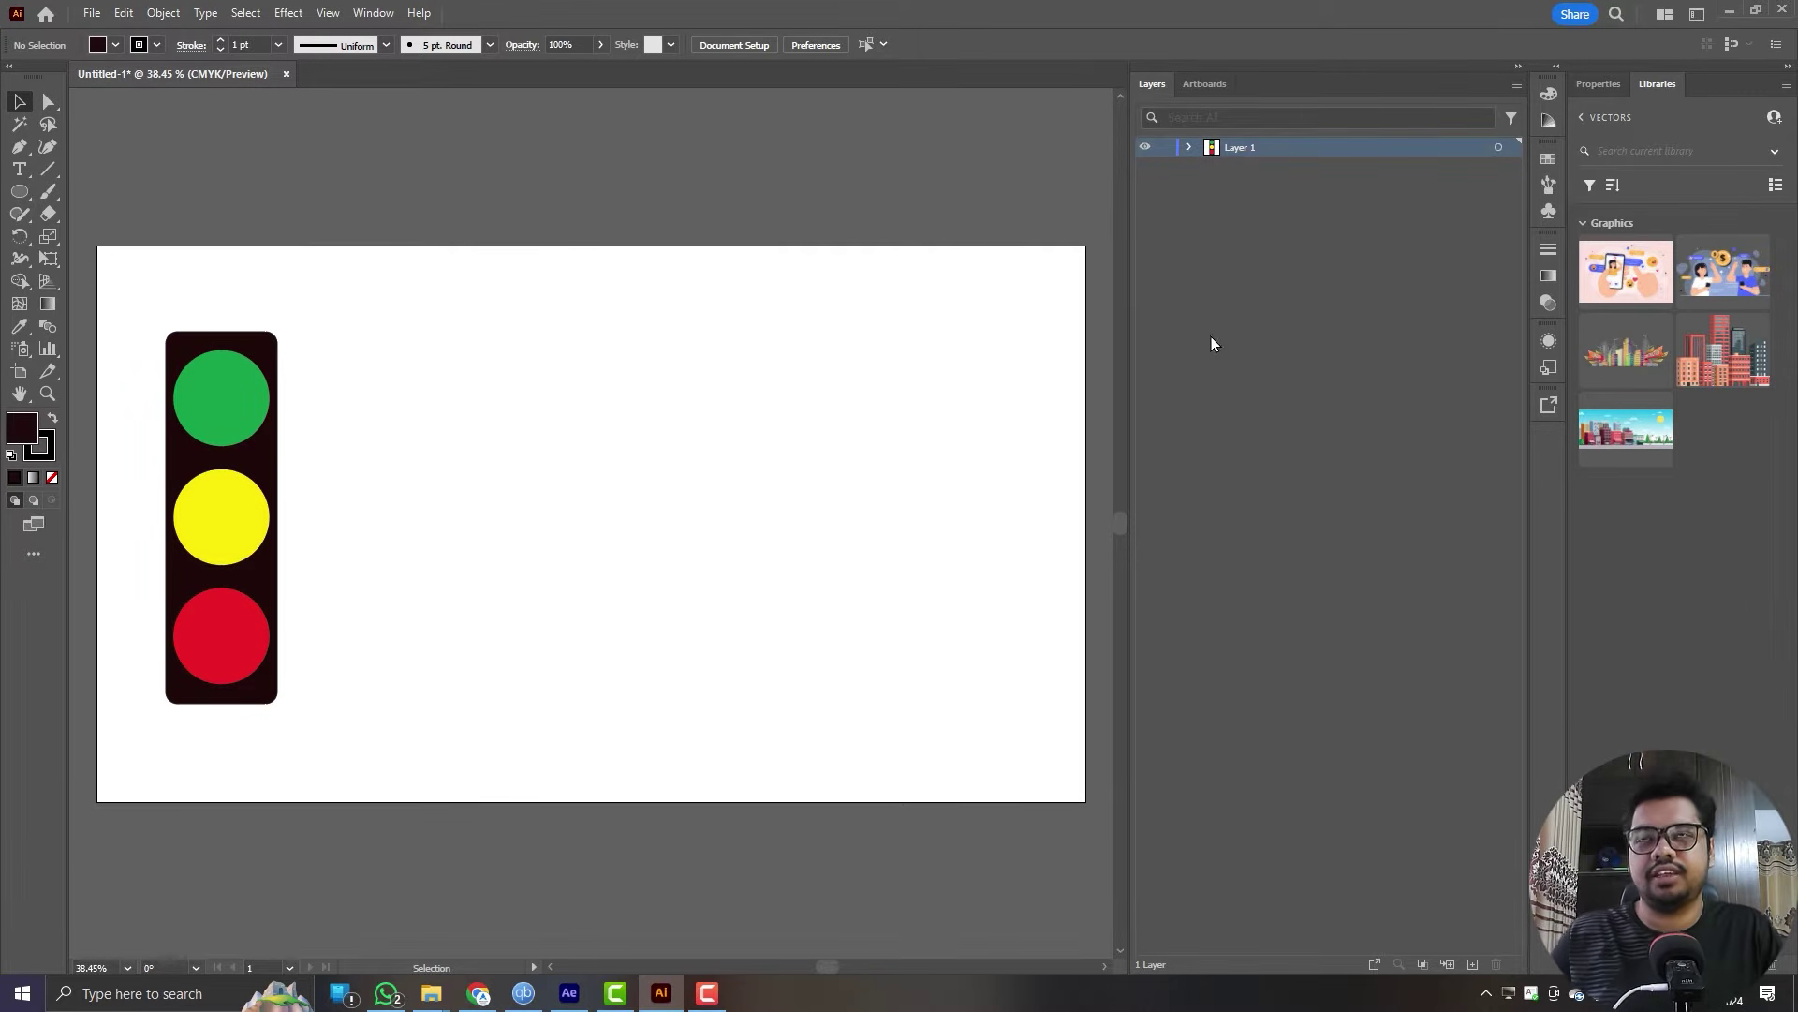
{"action": "left_click", "coordinate": [1190, 148]}
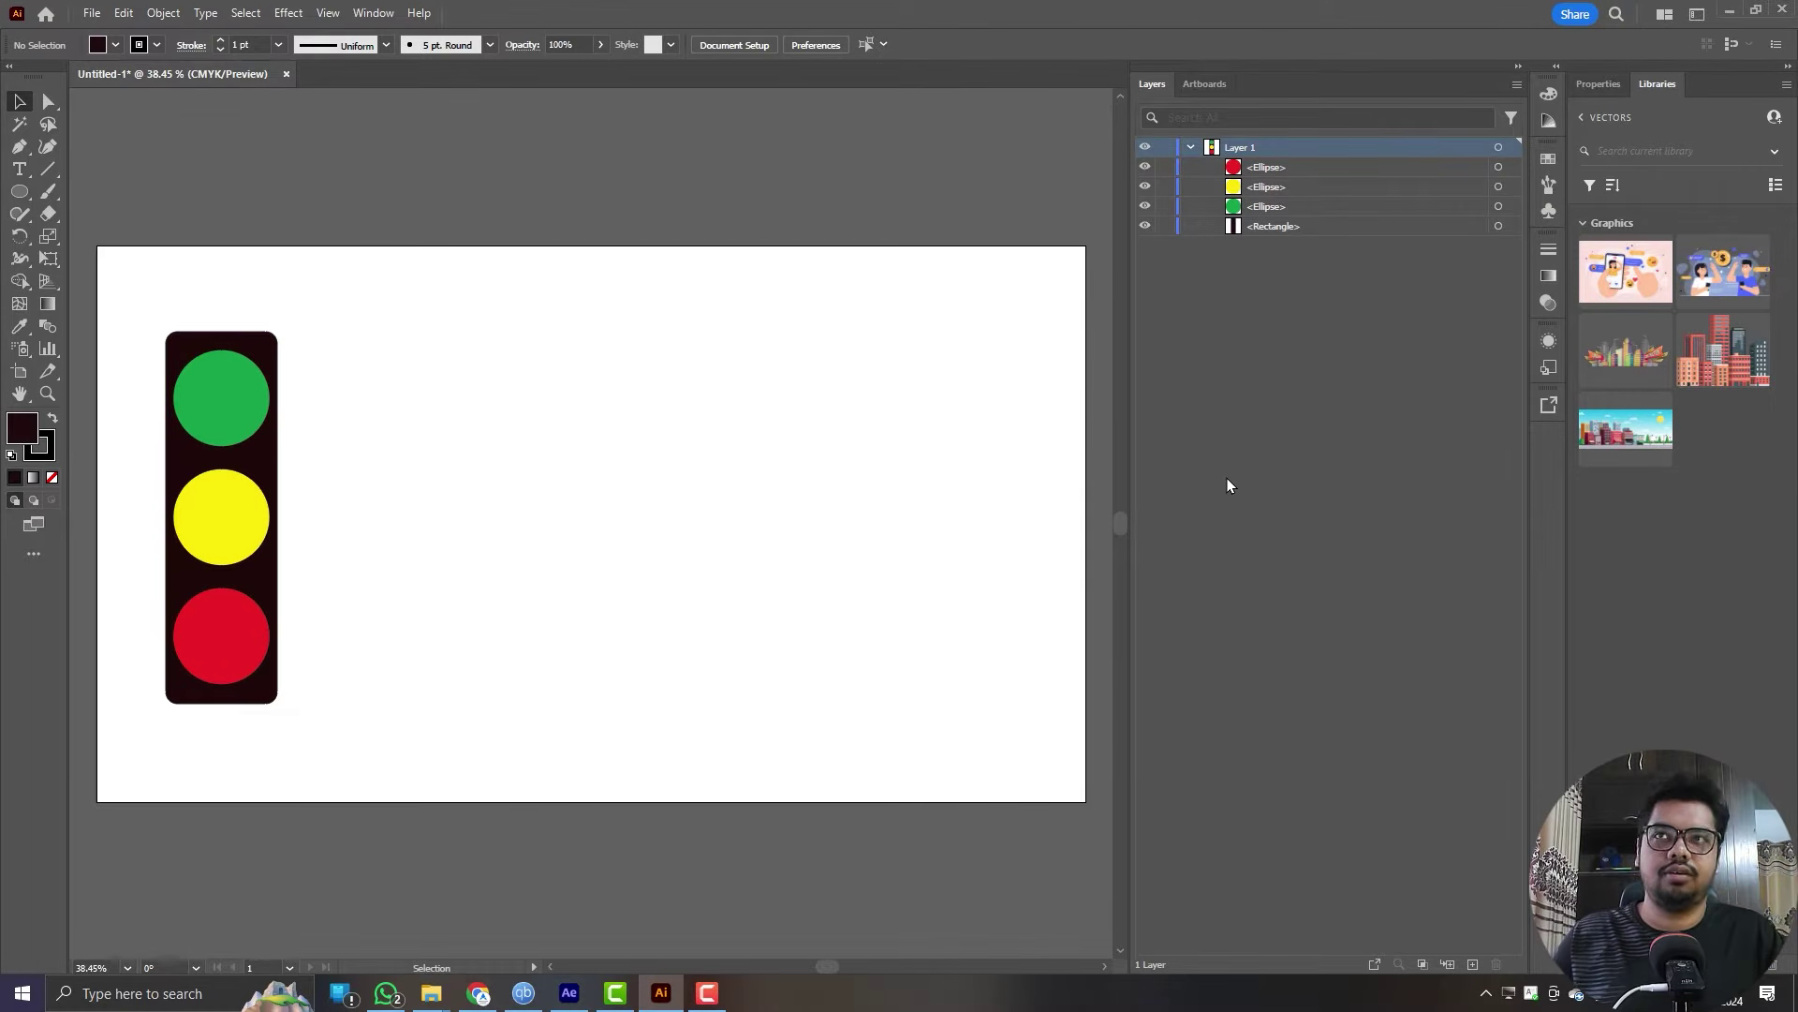
{"action": "left_click", "coordinate": [1472, 966]}
{"action": "left_click", "coordinate": [1472, 966]}
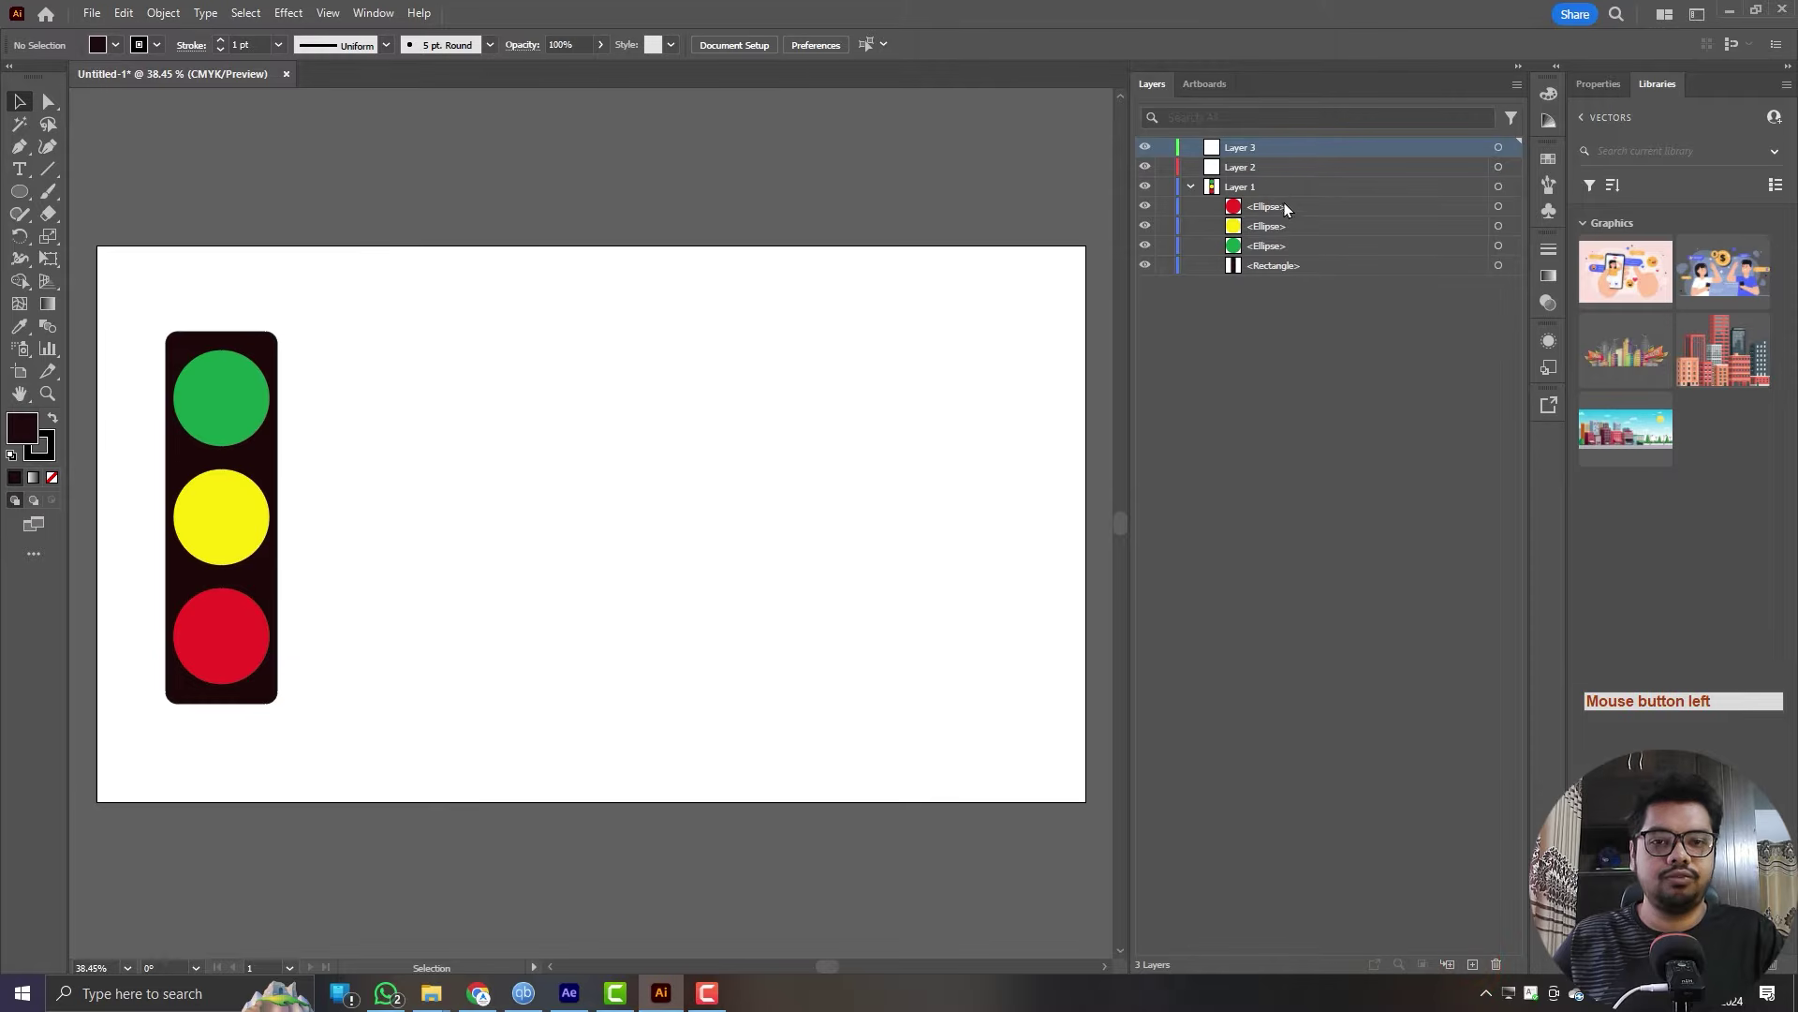
{"action": "key", "text": "ctrl+z"}
{"action": "key", "text": "ctrl+z"}
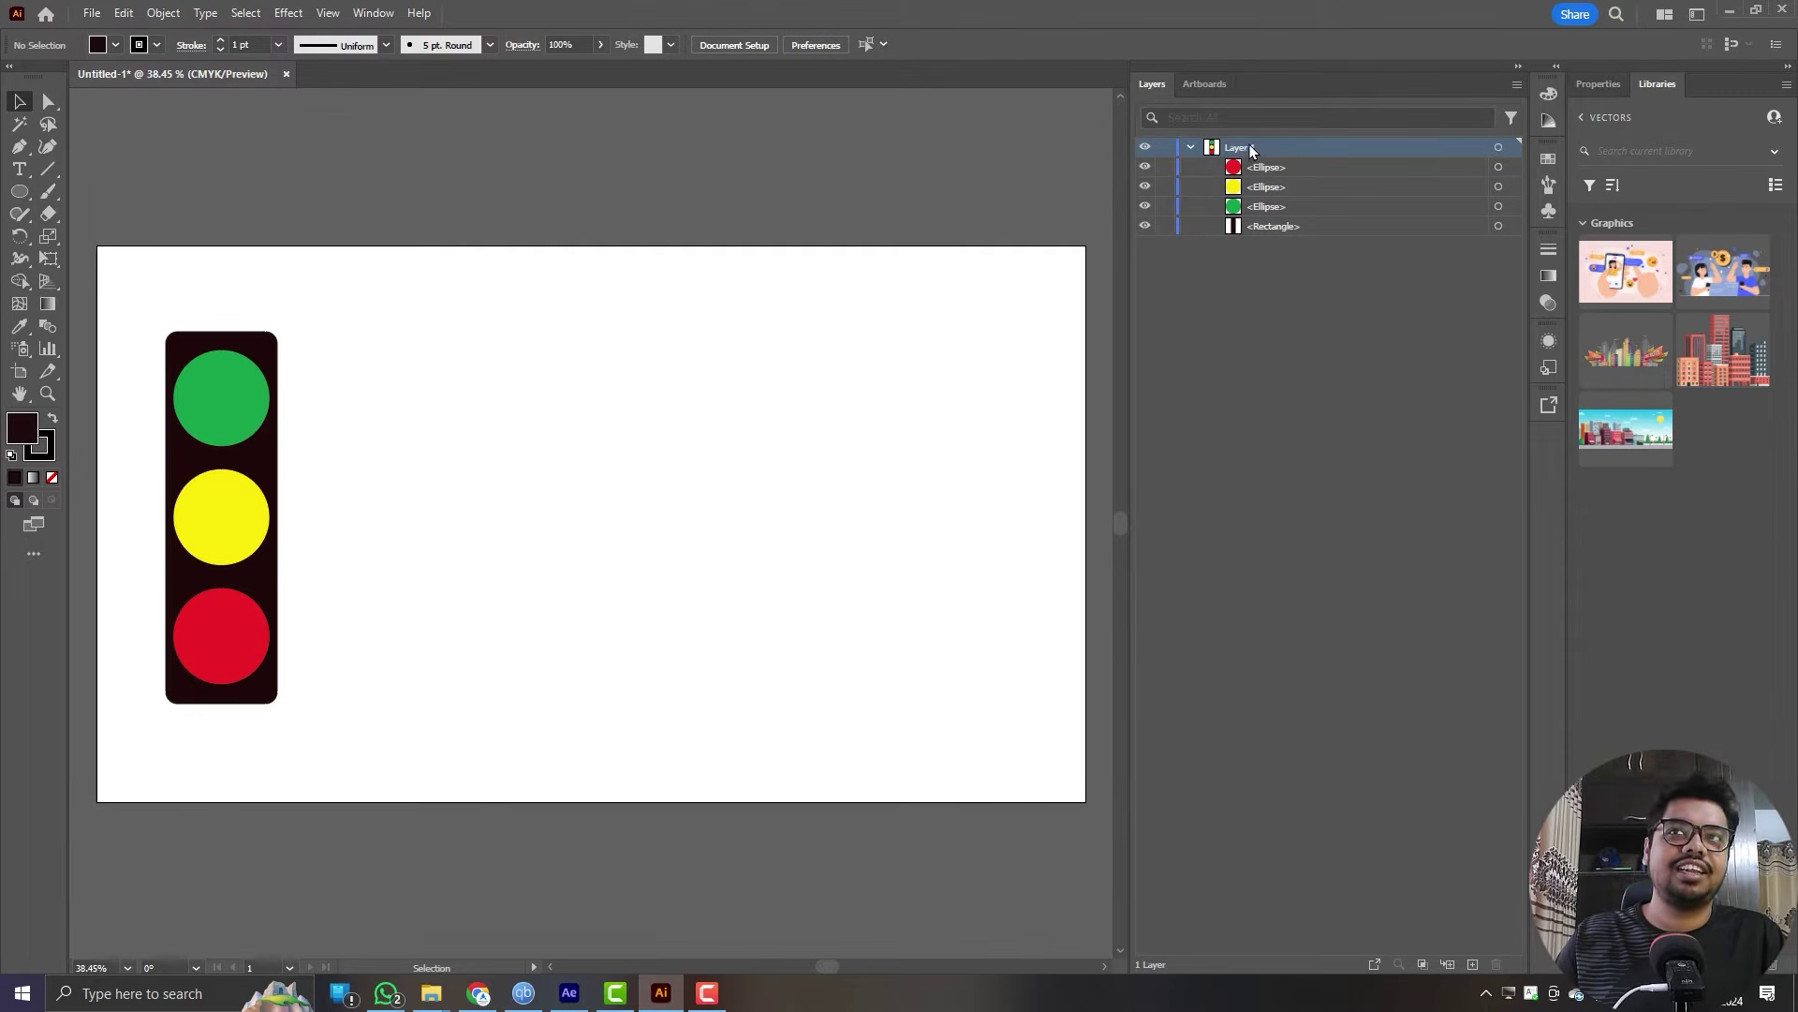
- Release the shapes in Layer 1 to separate layers using Release to Layers (Sequence)
{"action": "left_click", "coordinate": [1439, 150]}
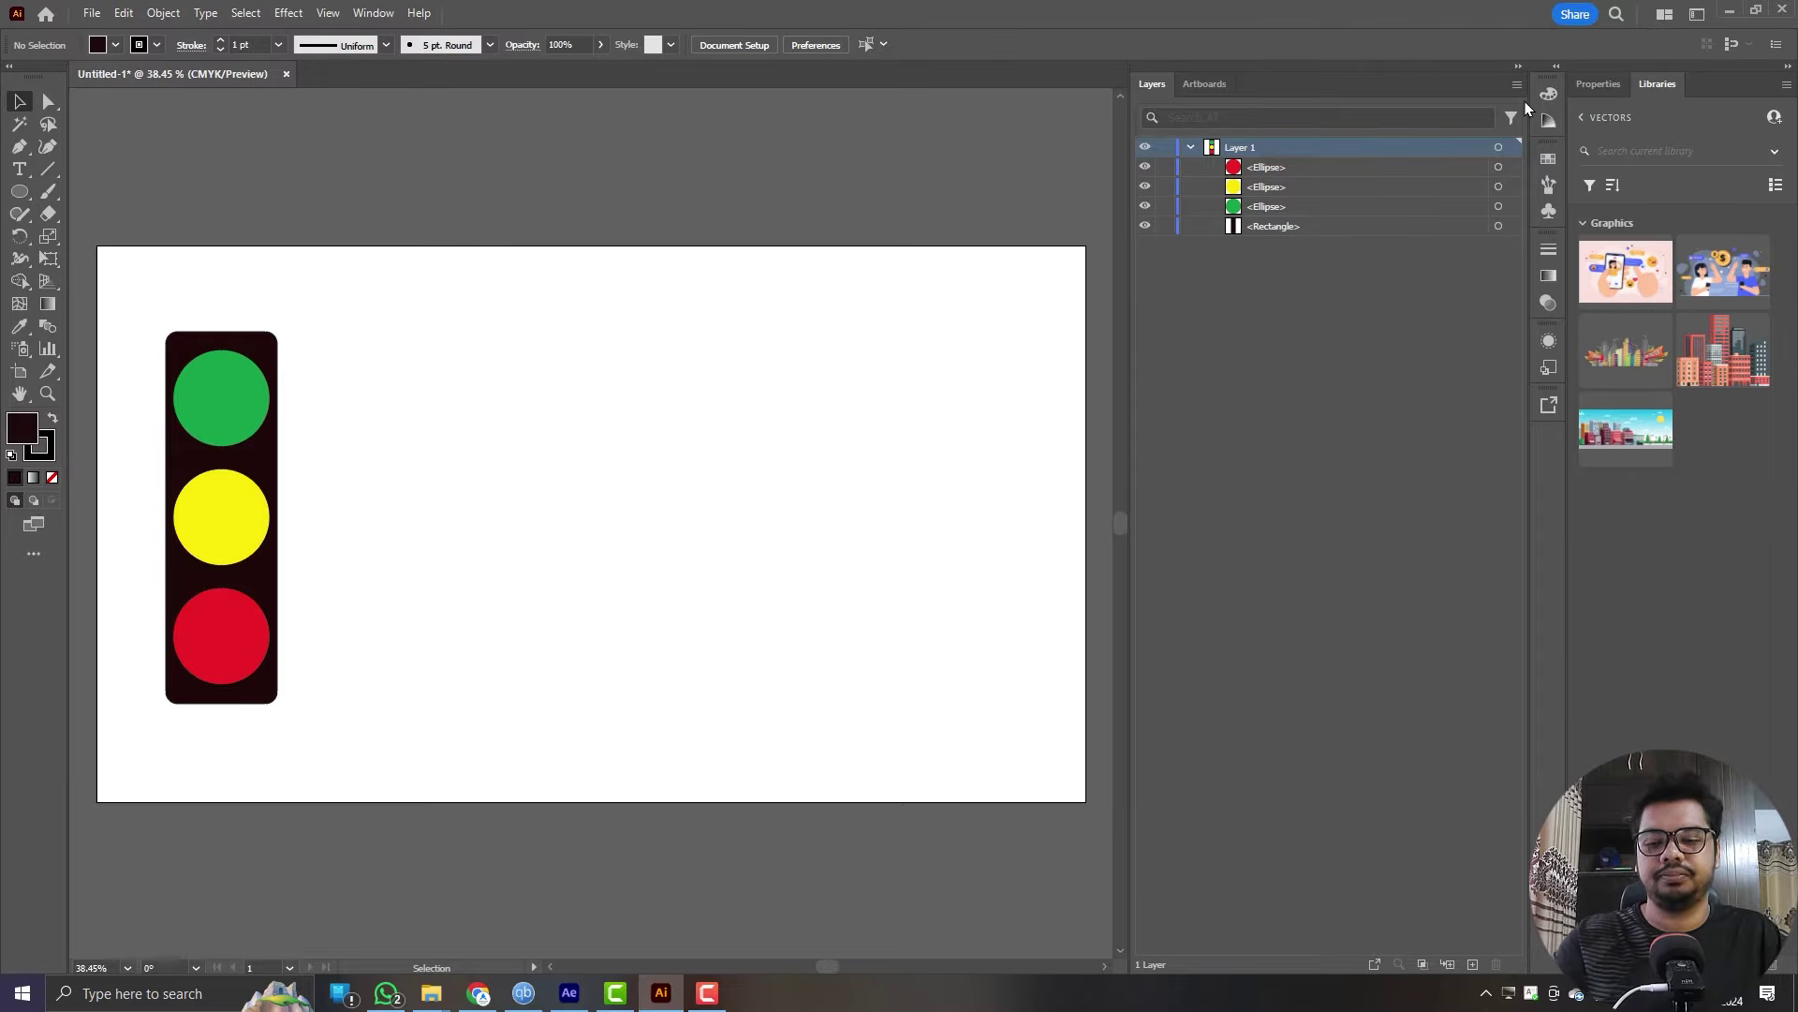
{"action": "key", "text": "shift+Insert"}
{"action": "key", "text": "F9"}
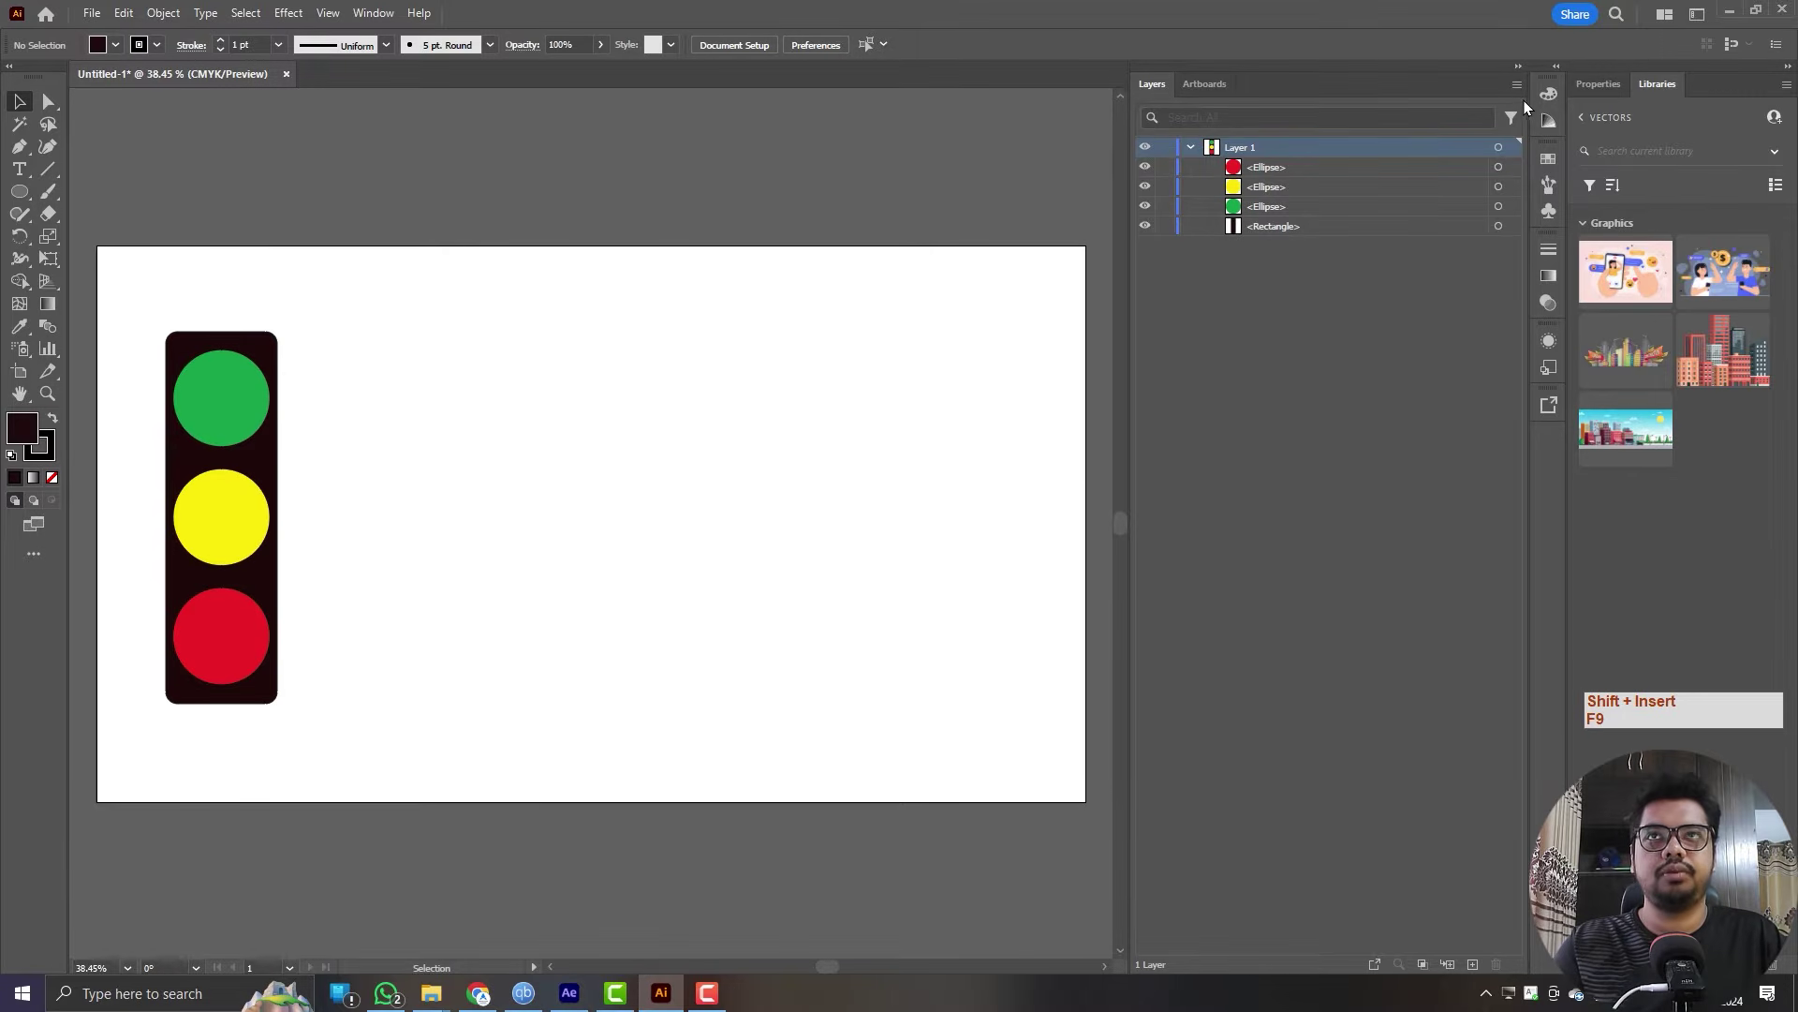
{"action": "left_click", "coordinate": [1517, 85]}
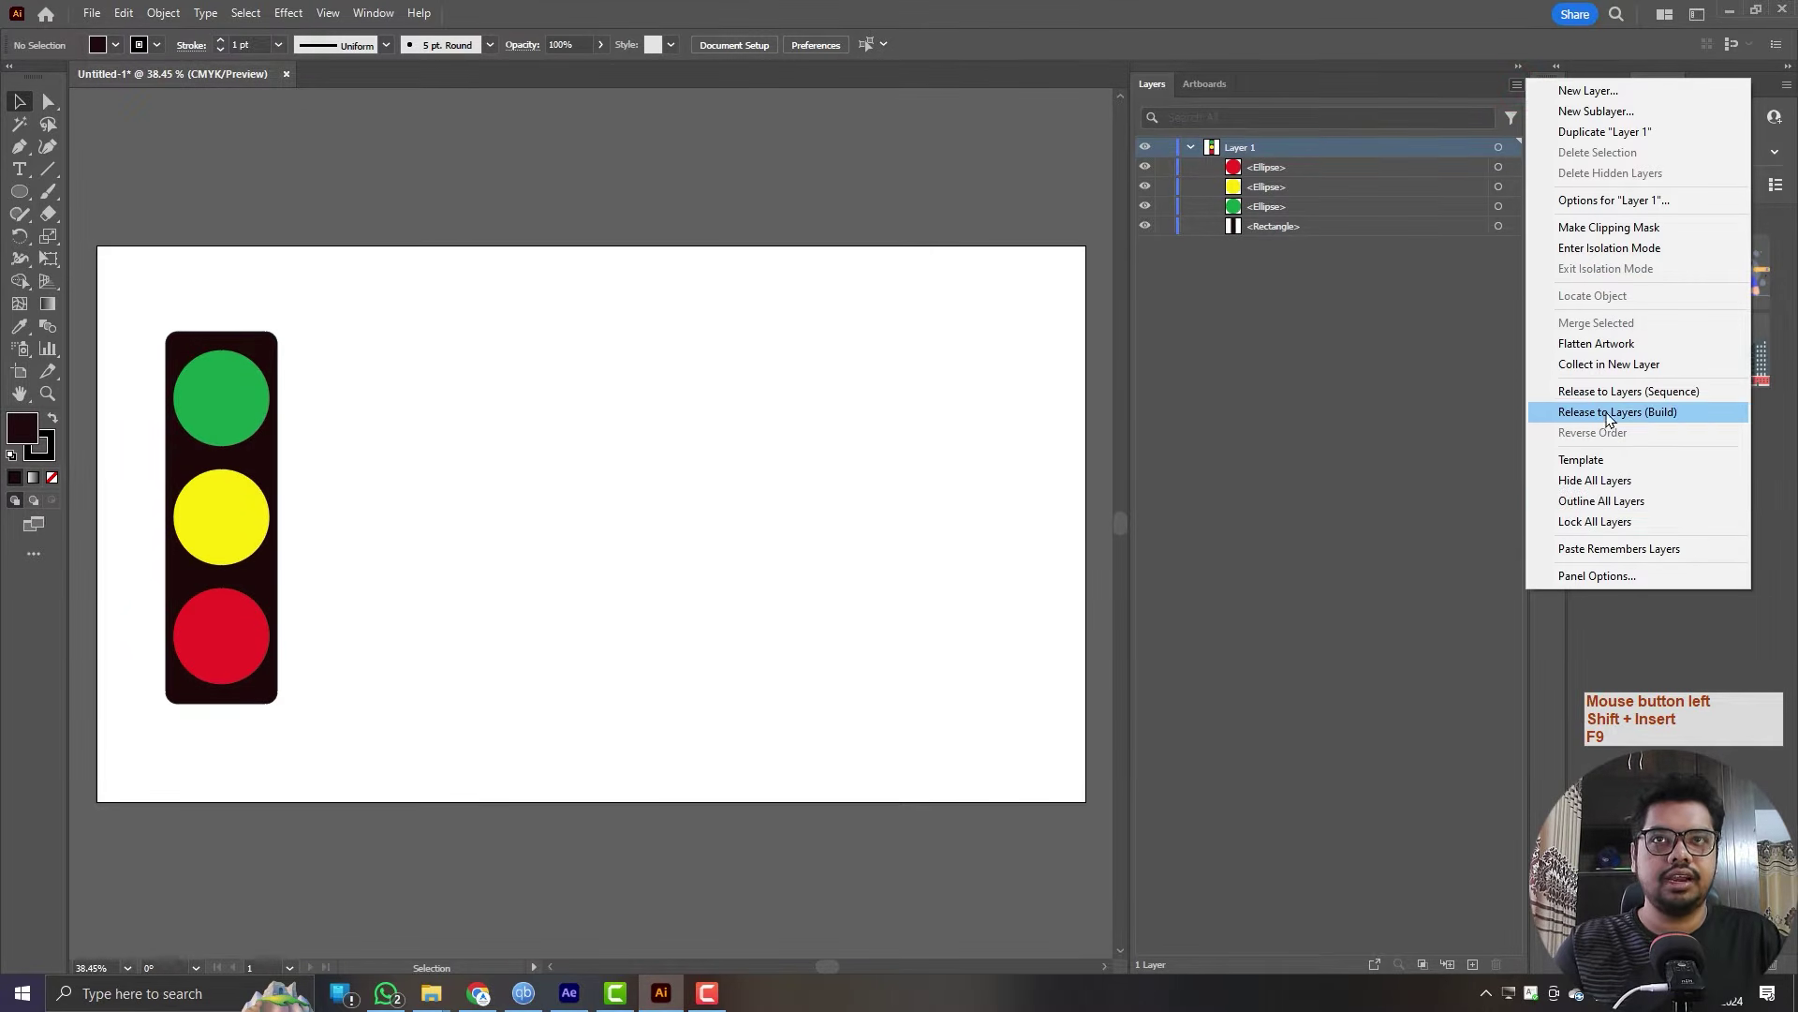
{"action": "left_click", "coordinate": [1665, 392]}
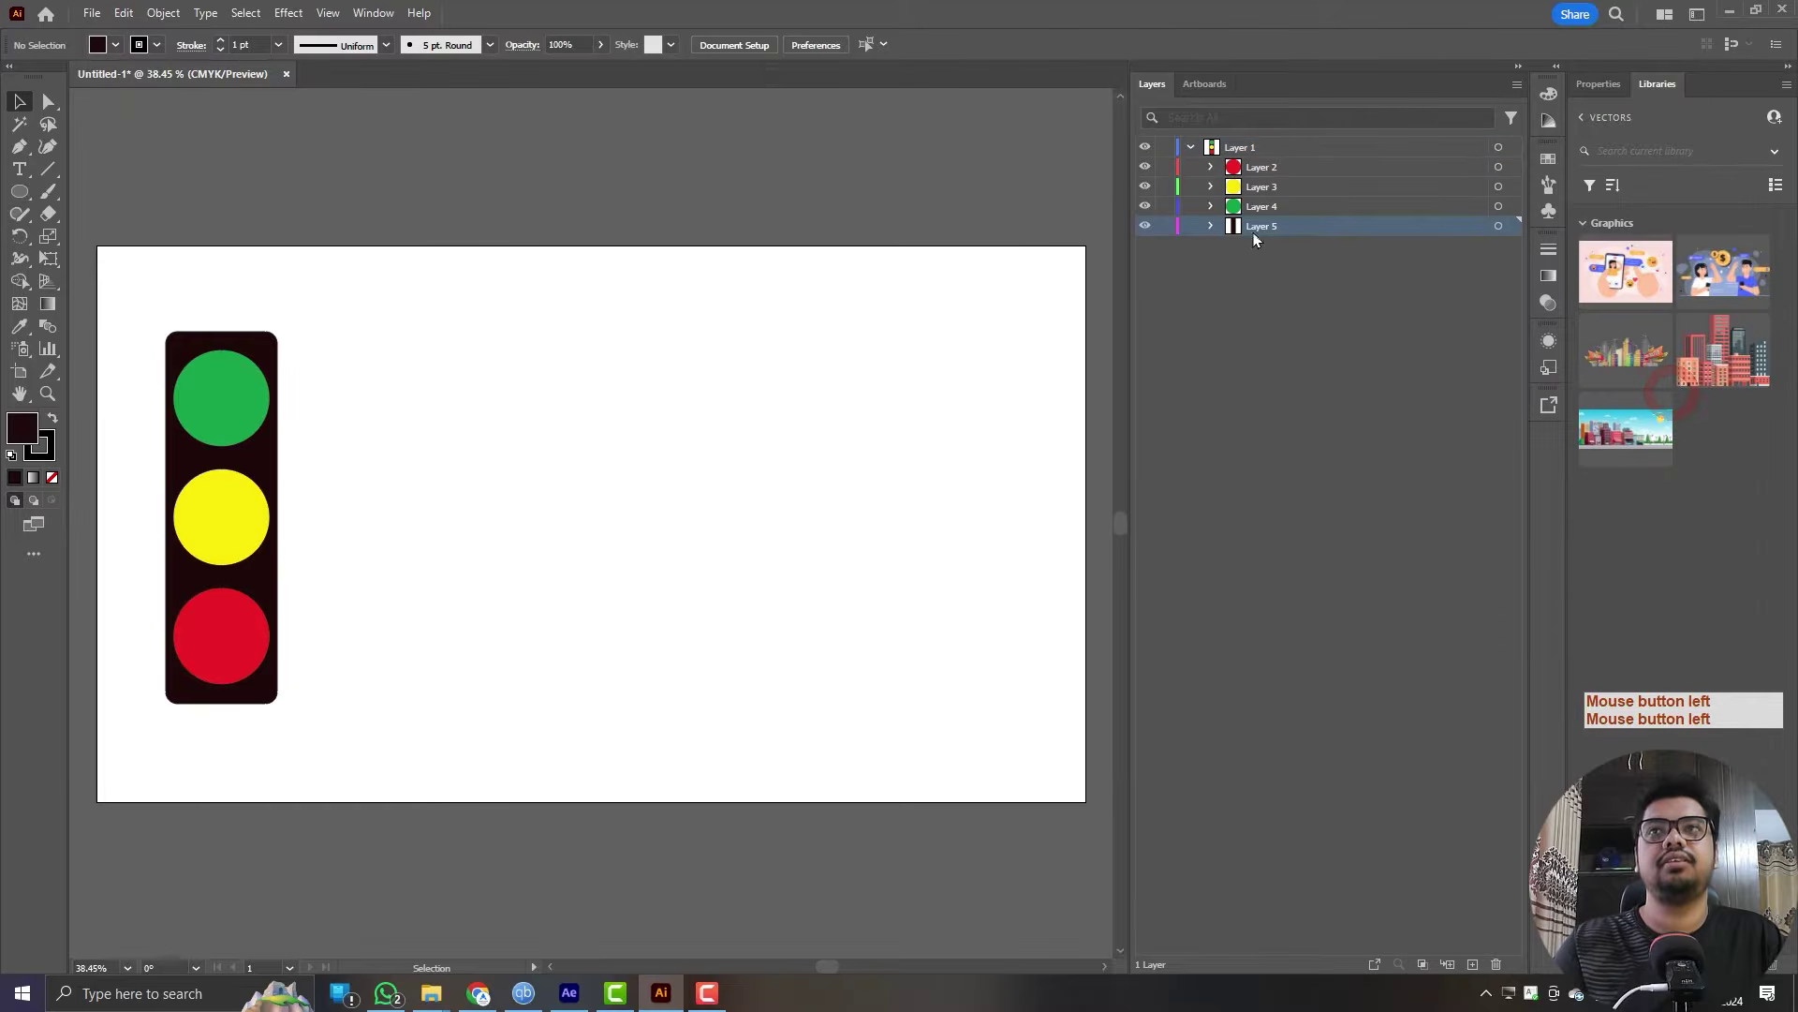
- Move Layers 2 to 5 out of Layer 1 to the top level and delete the empty Layer 1
{"action": "left_click", "coordinate": [1272, 178], "text": "shift"}
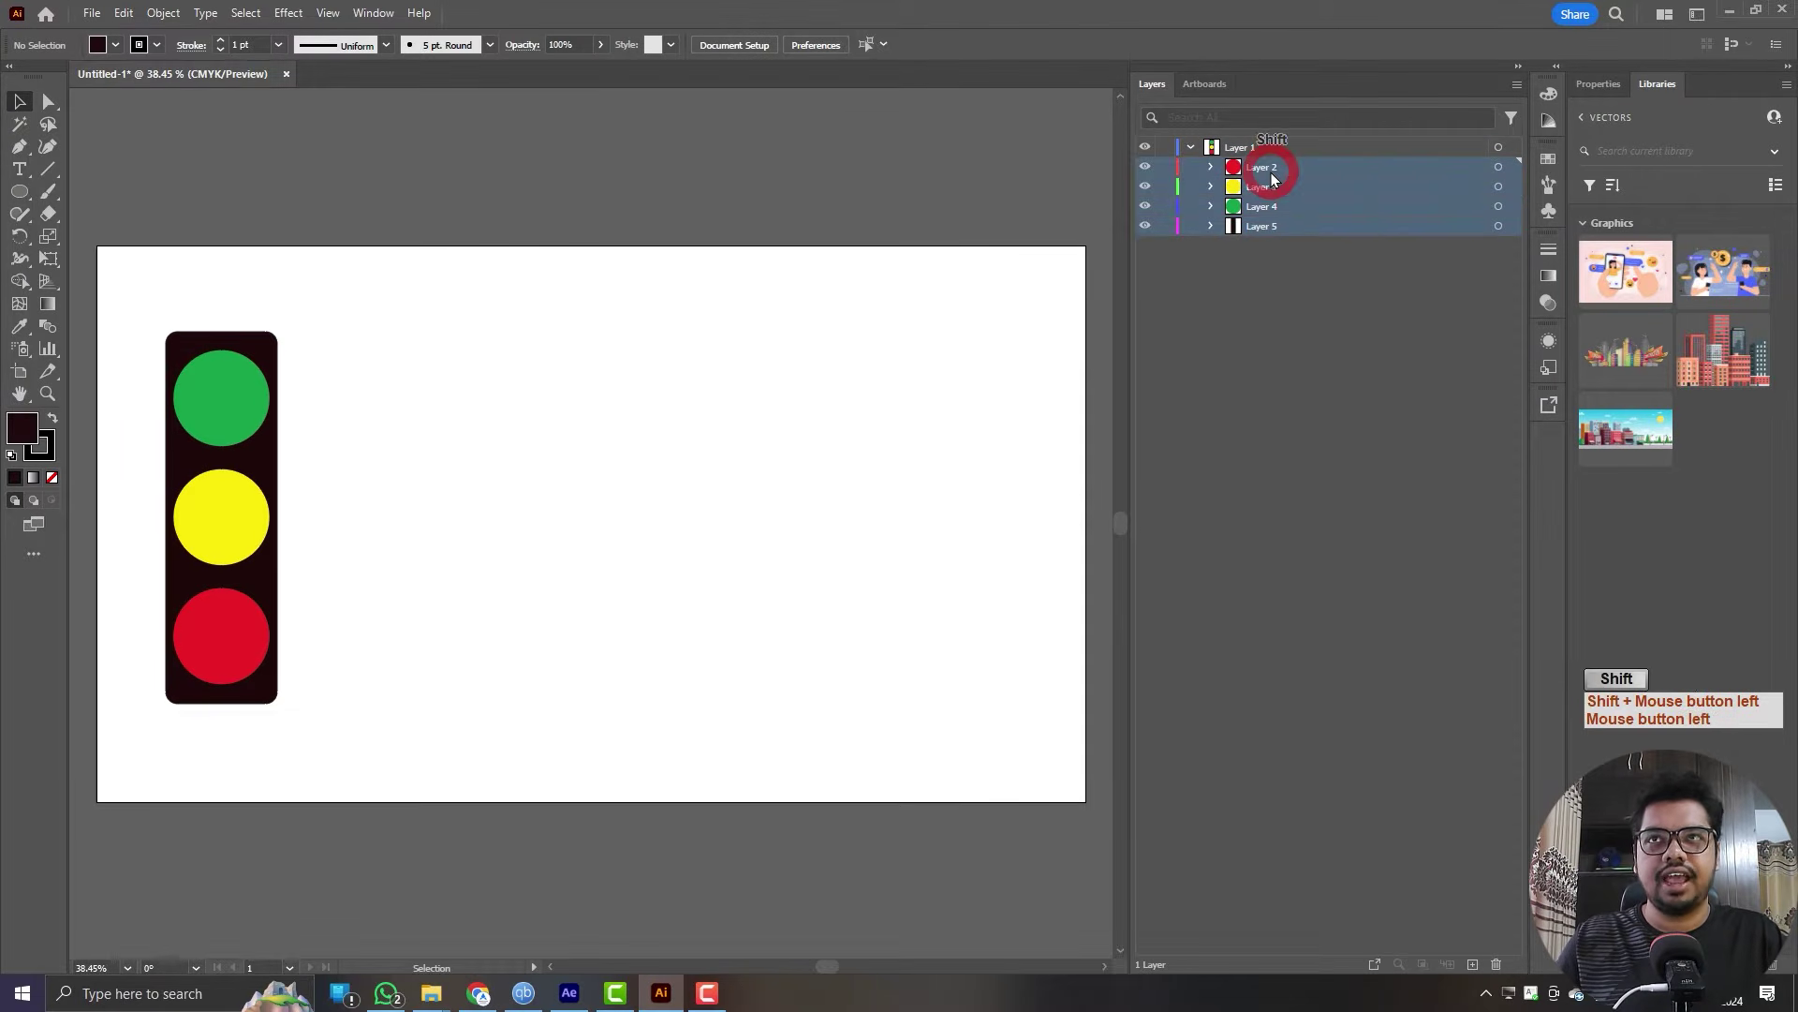
{"action": "left_click_drag", "start_coordinate": [1308, 172], "coordinate": [1305, 142]}
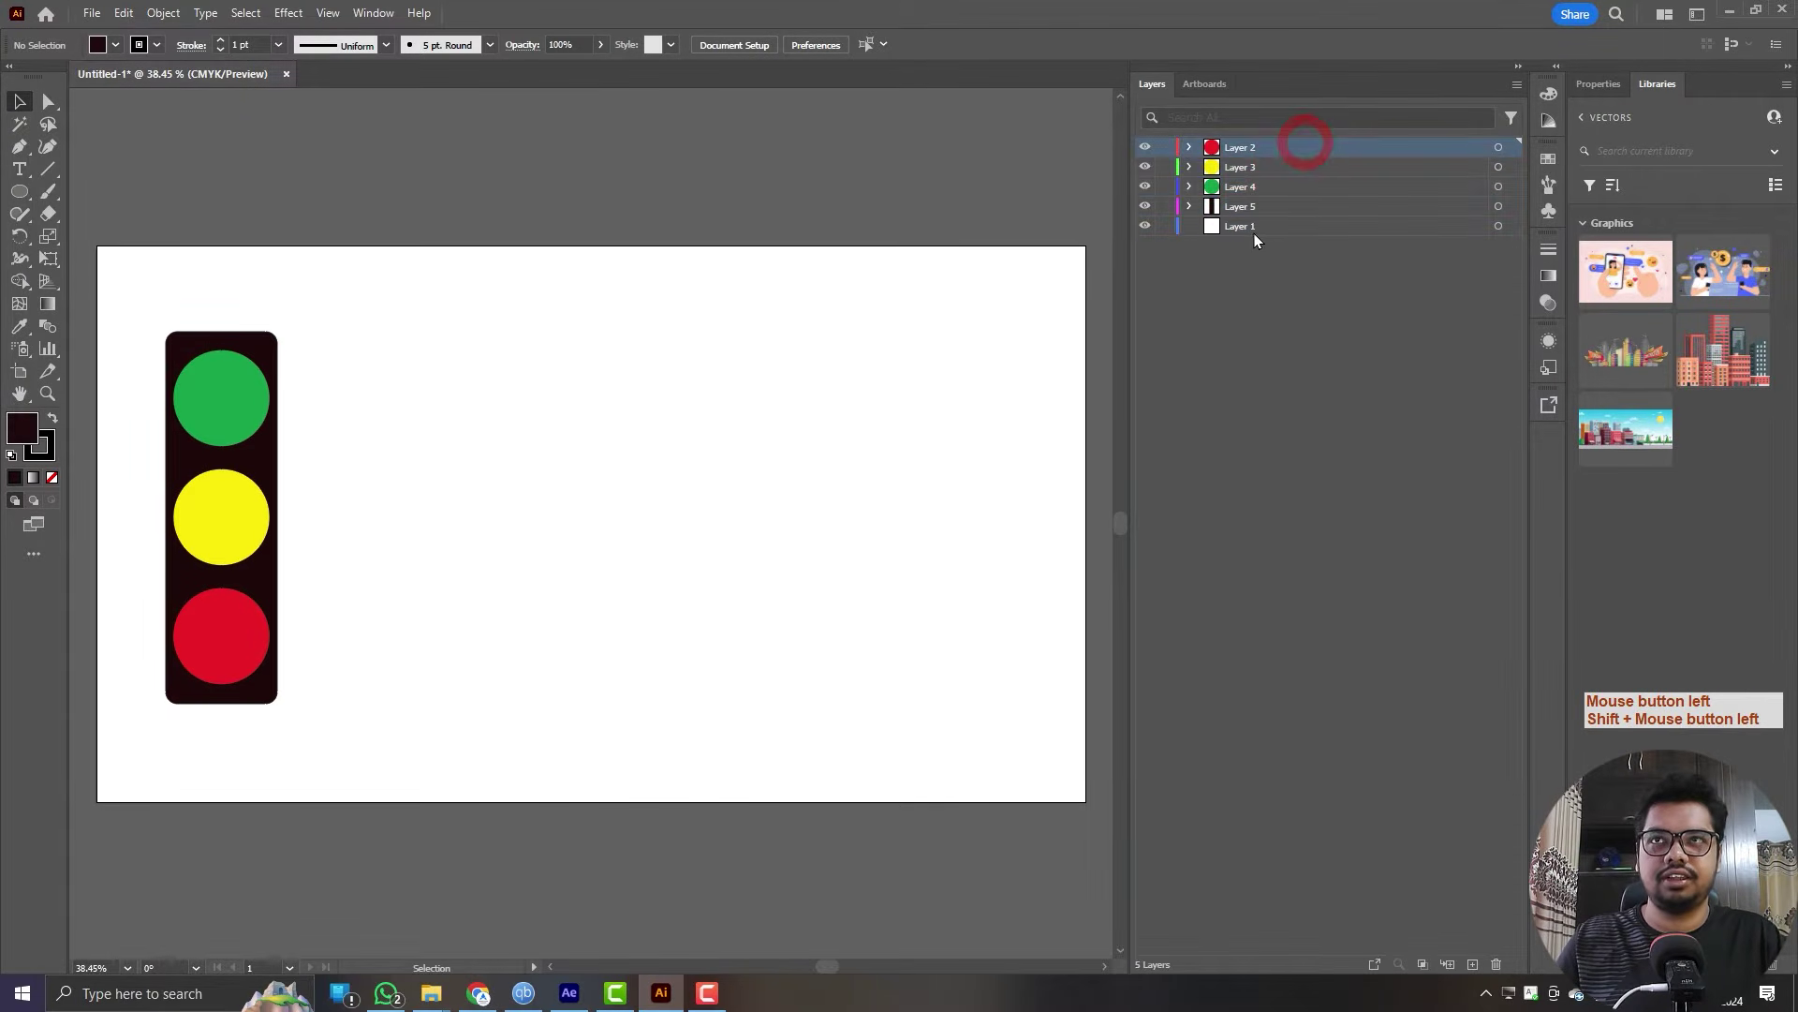
{"action": "left_click", "coordinate": [1283, 226]}
{"action": "left_click", "coordinate": [1497, 964]}
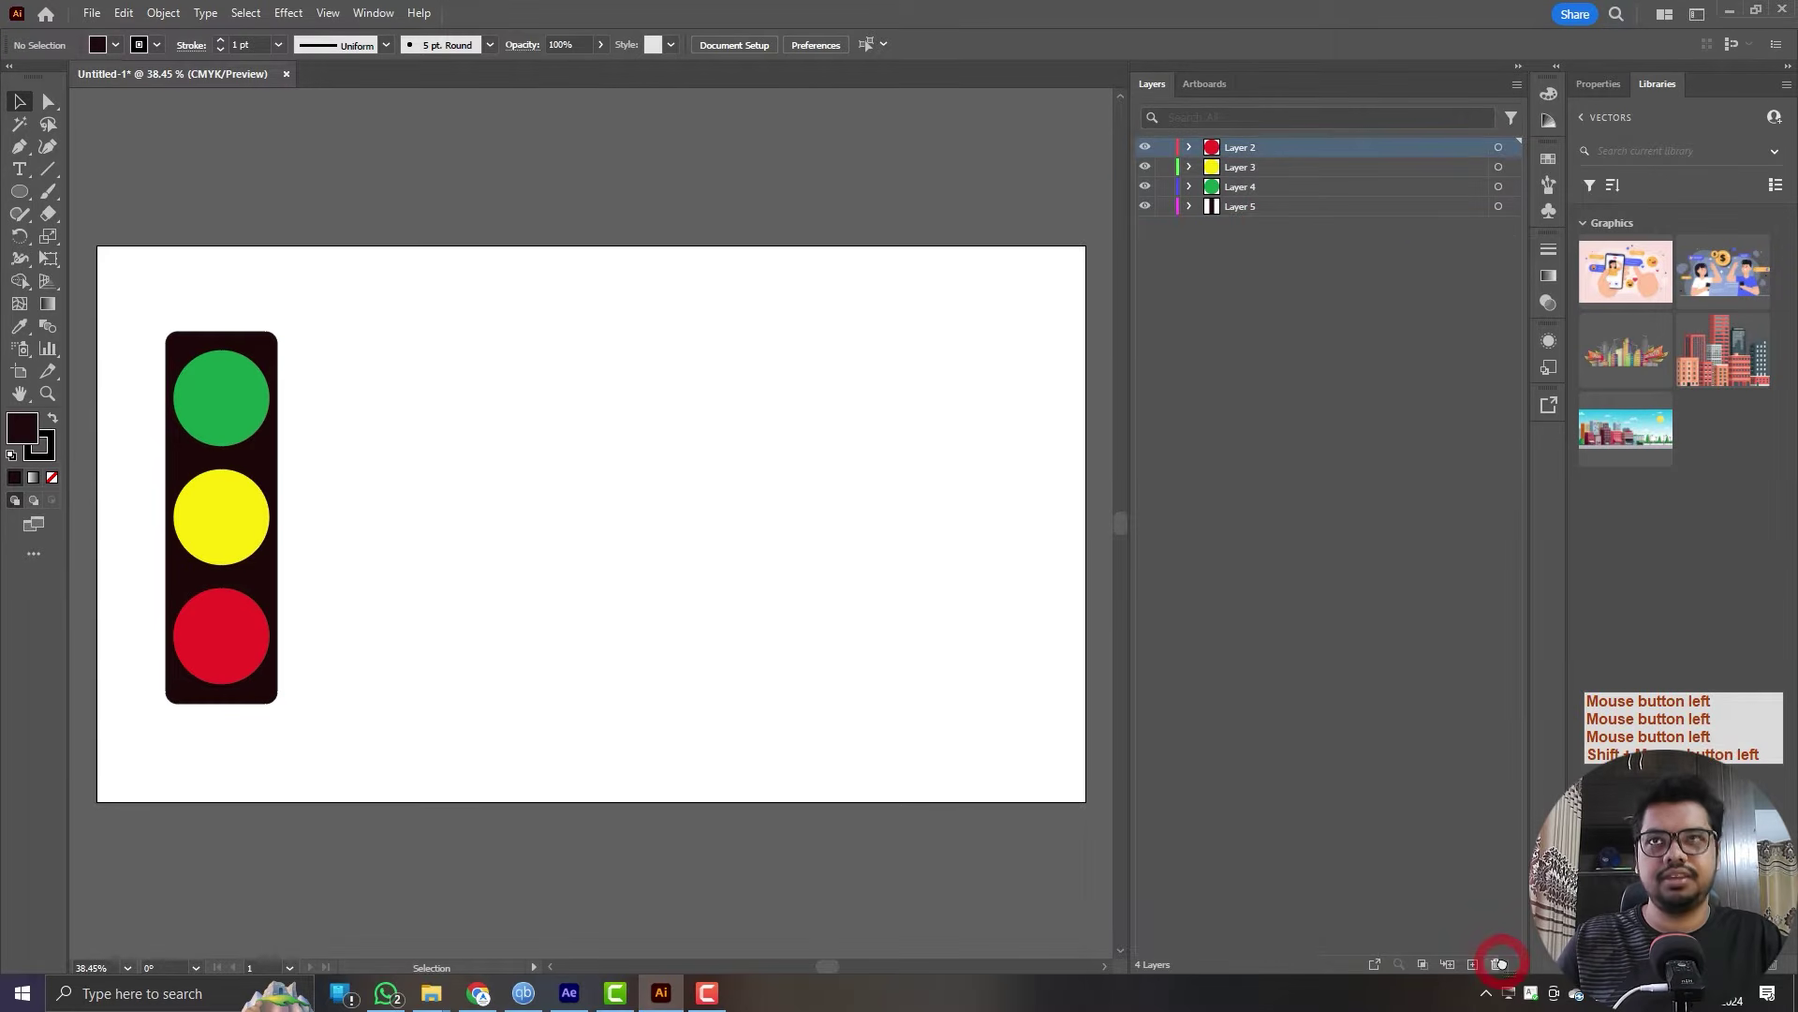
{"action": "left_click", "coordinate": [678, 203]}
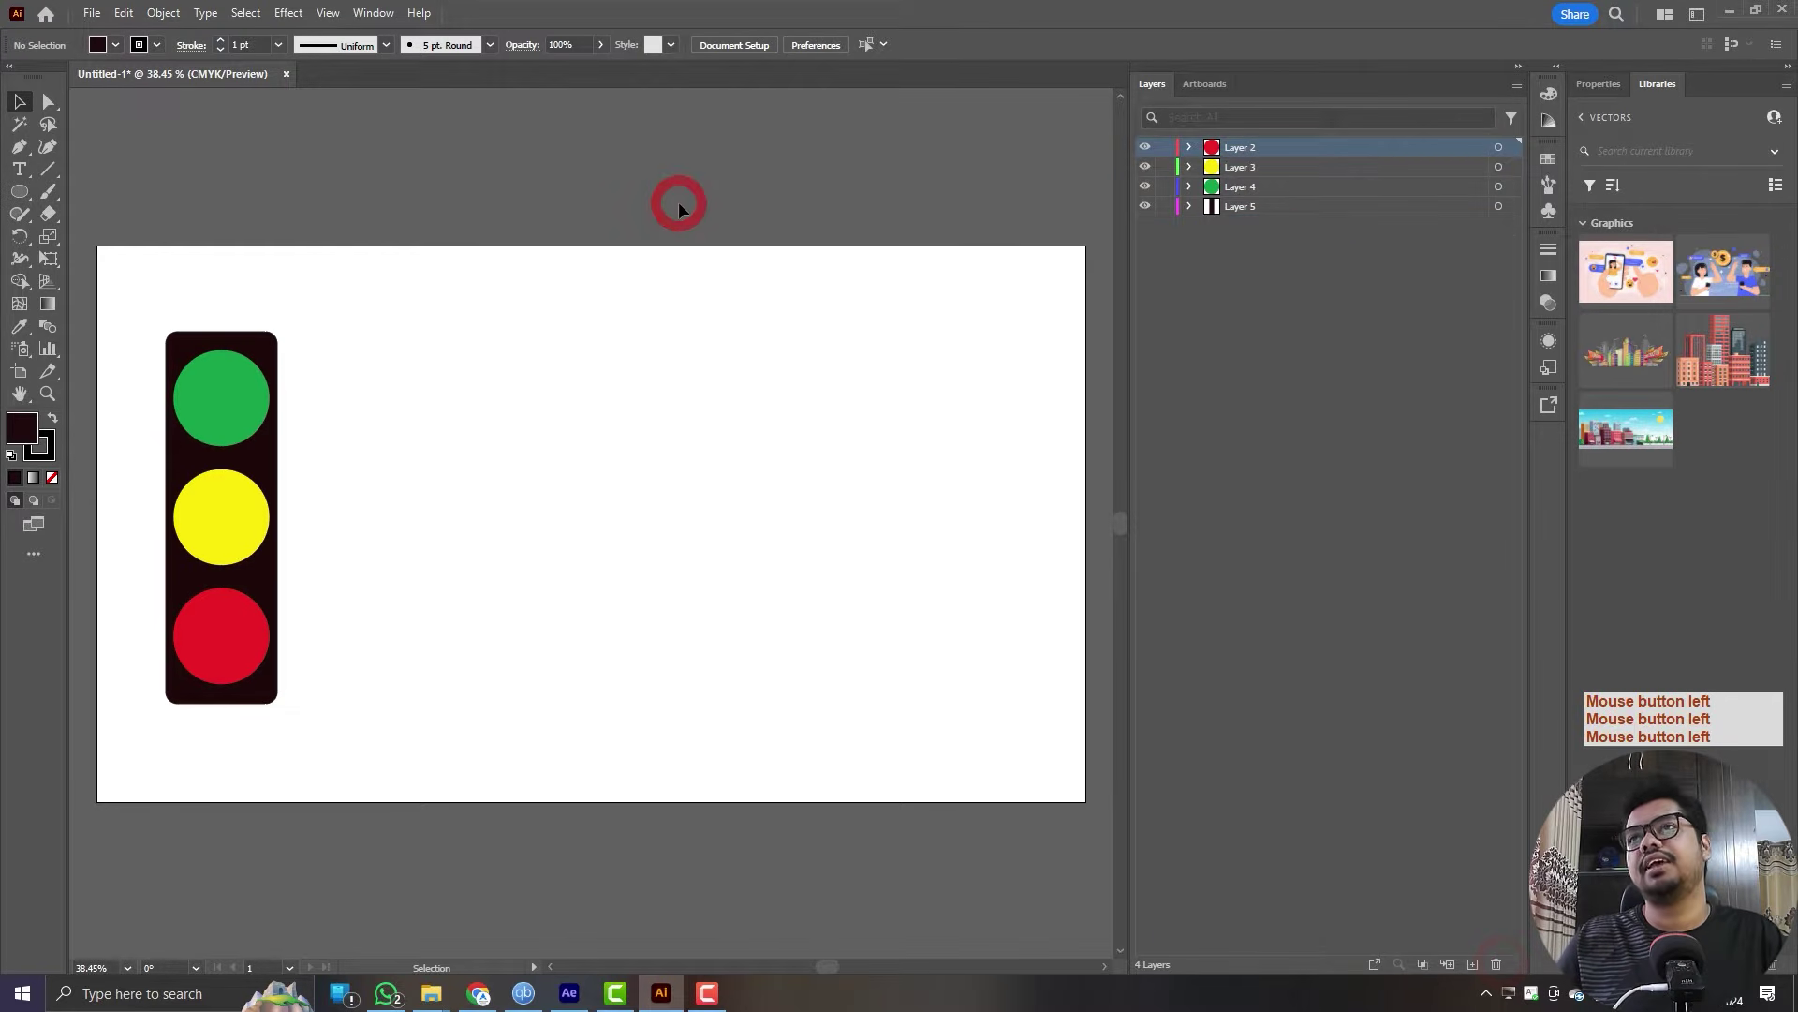
- Check the artboard's width and height in Artboard Options without changing them
{"action": "left_click", "coordinate": [21, 372]}
{"action": "double_click", "coordinate": [21, 372]}
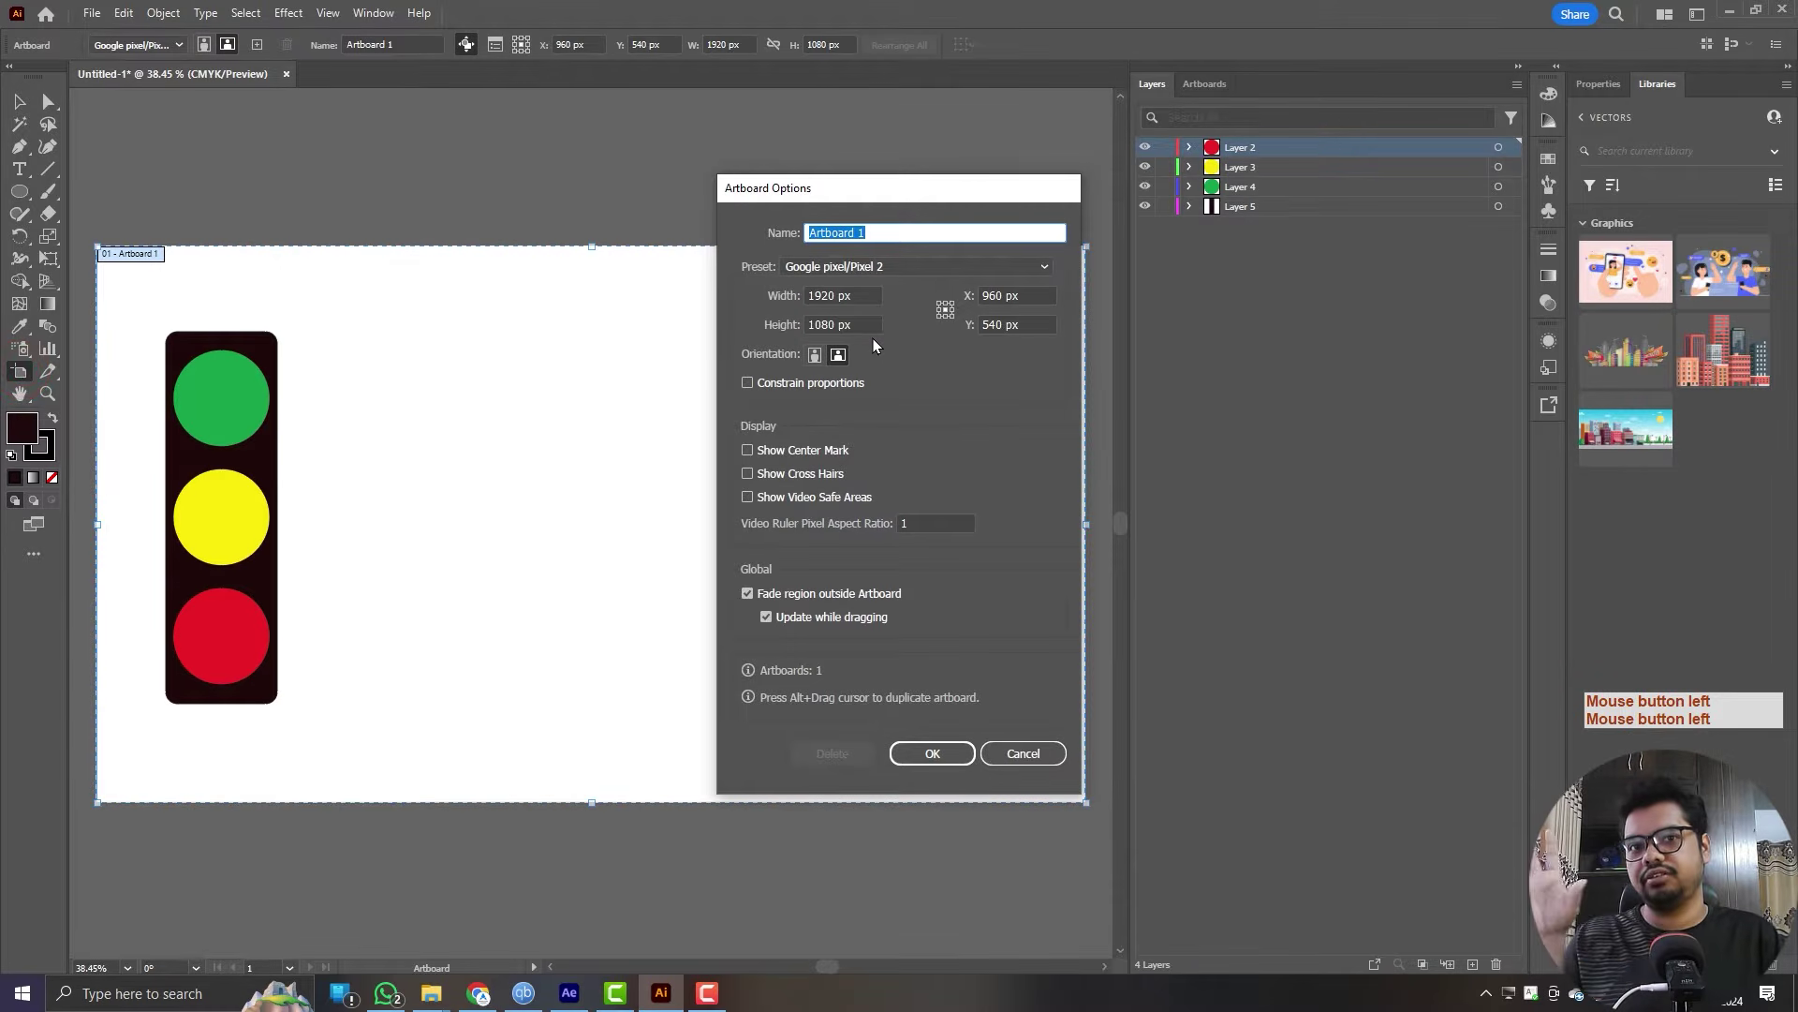
{"action": "left_click", "coordinate": [1017, 755]}
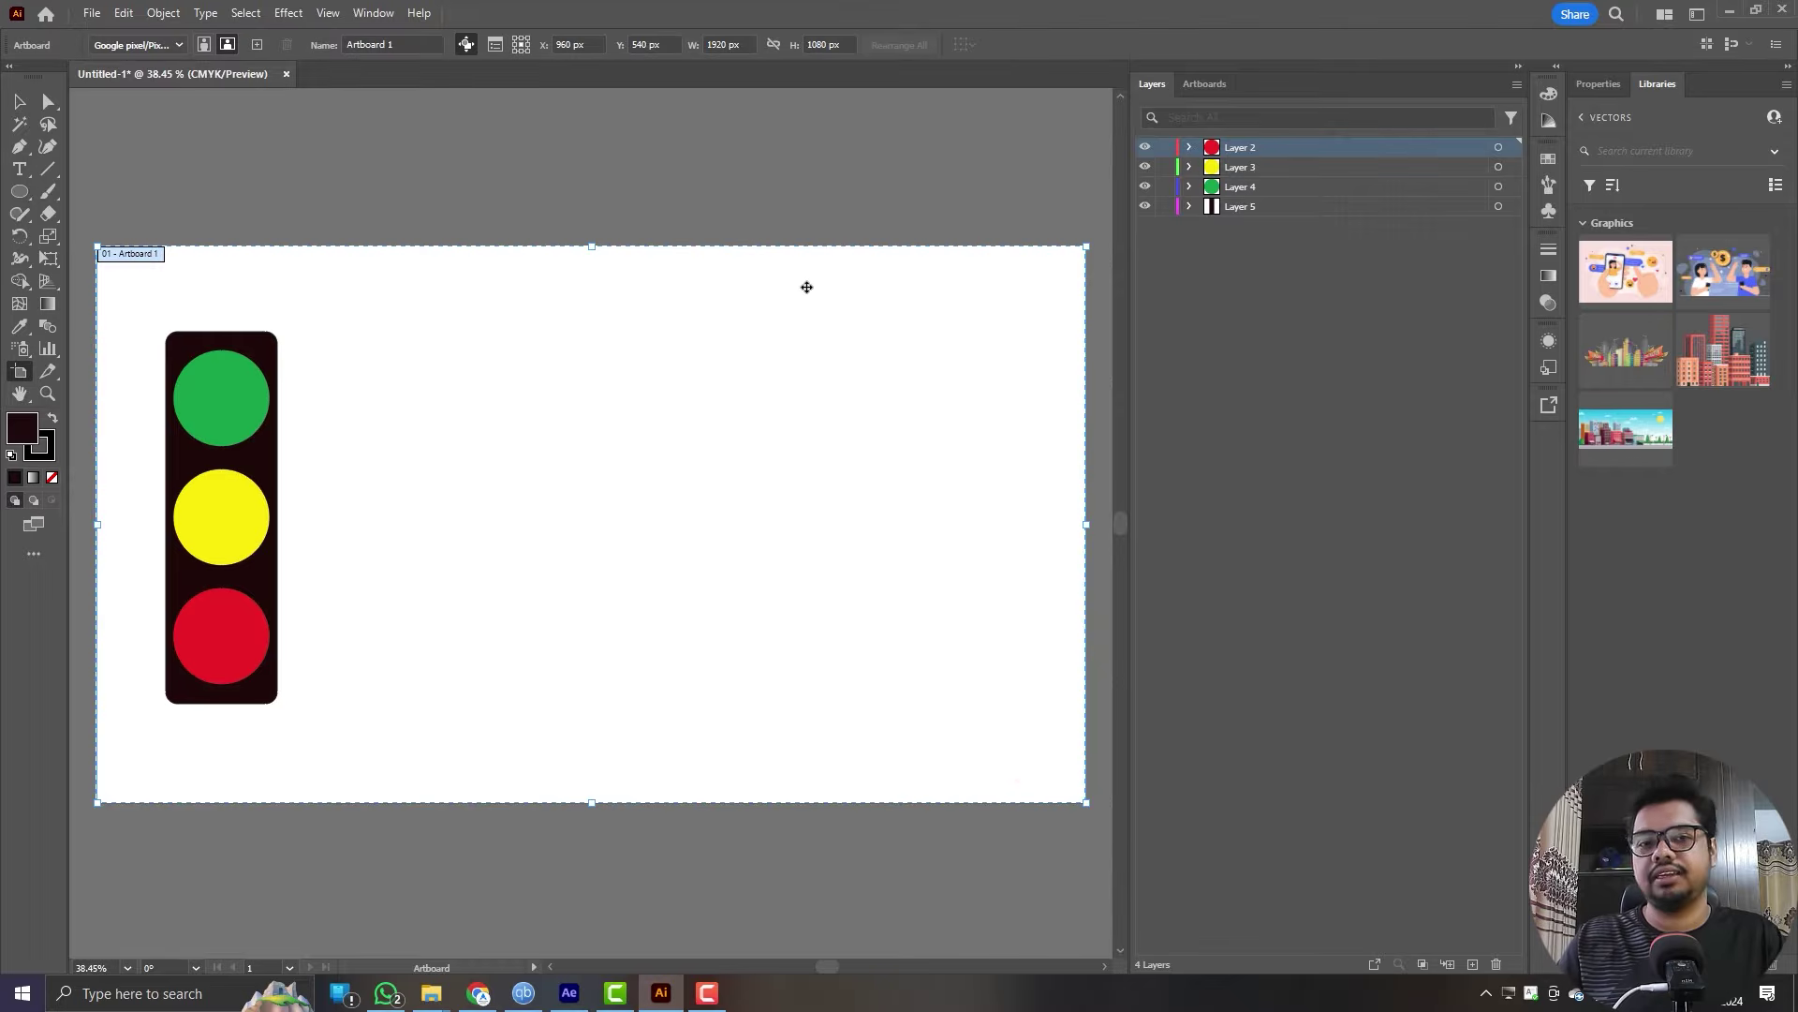
- Save the layered traffic light artwork as the Illustrator file C2.ai
{"action": "key", "text": "ctrl+s"}
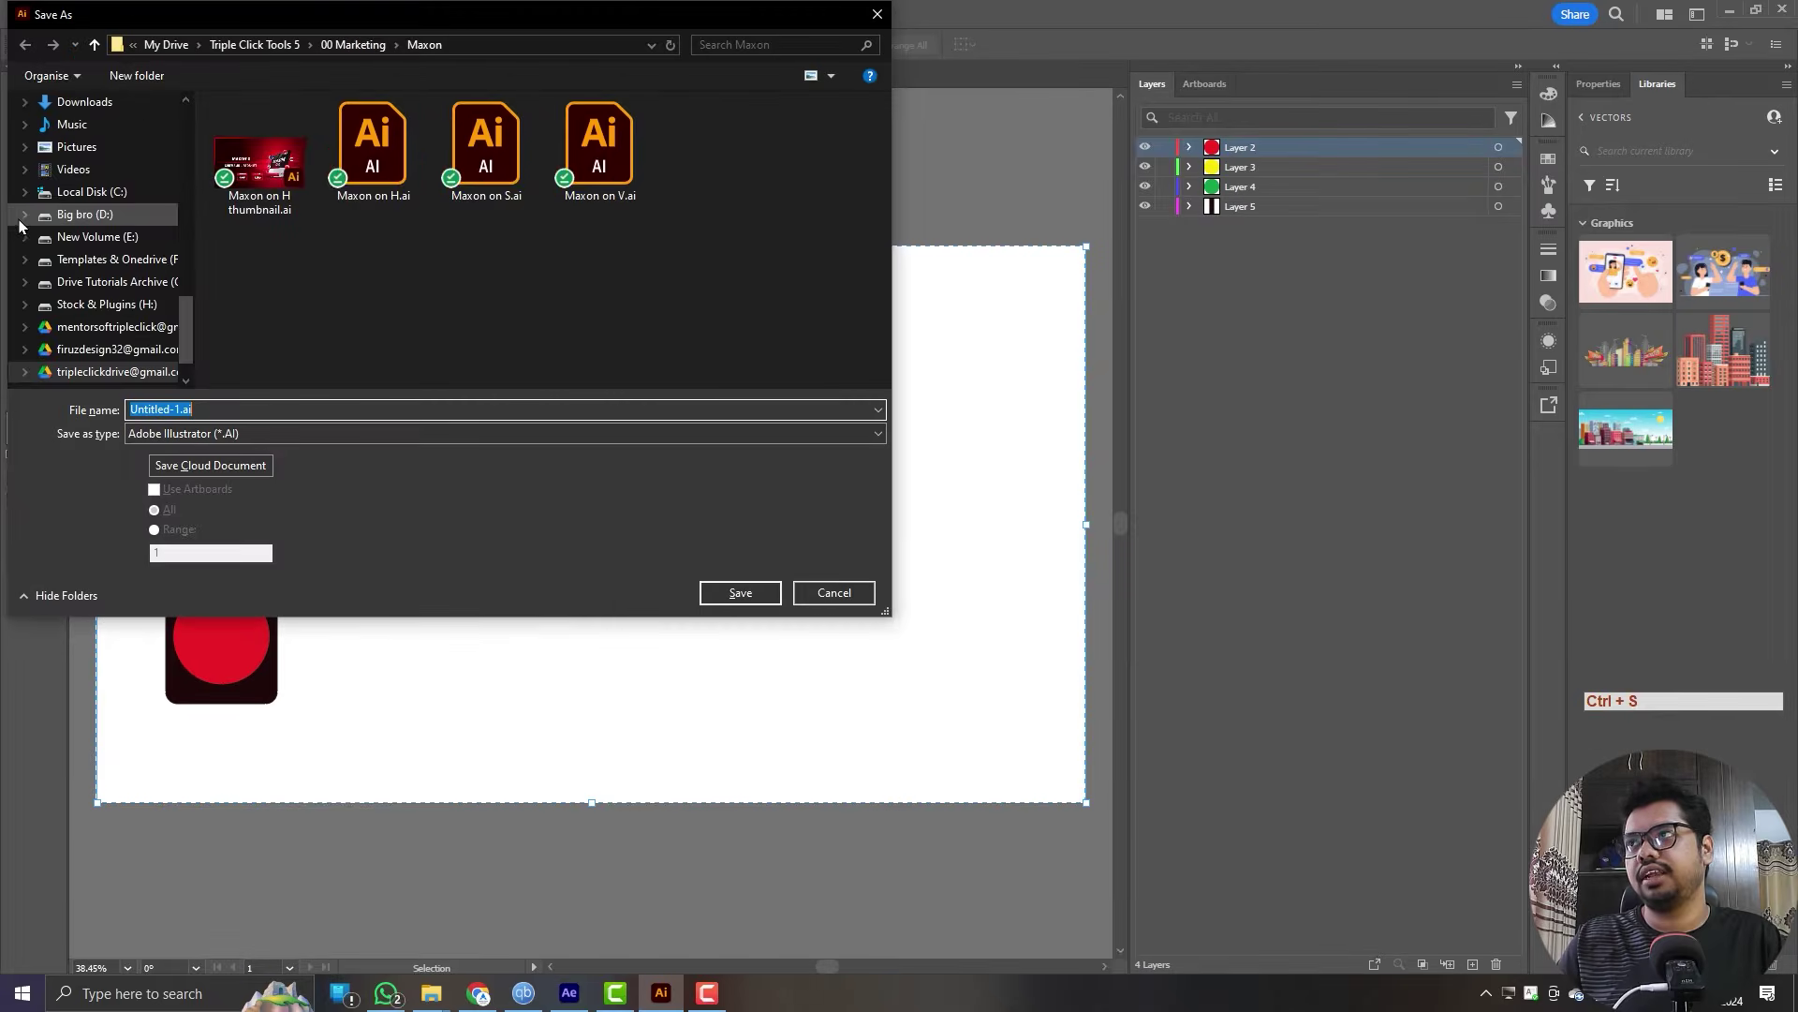
{"action": "scroll", "coordinate": [85, 230], "scroll_direction": "up", "scroll_amount": 3}
{"action": "left_click", "coordinate": [98, 286]}
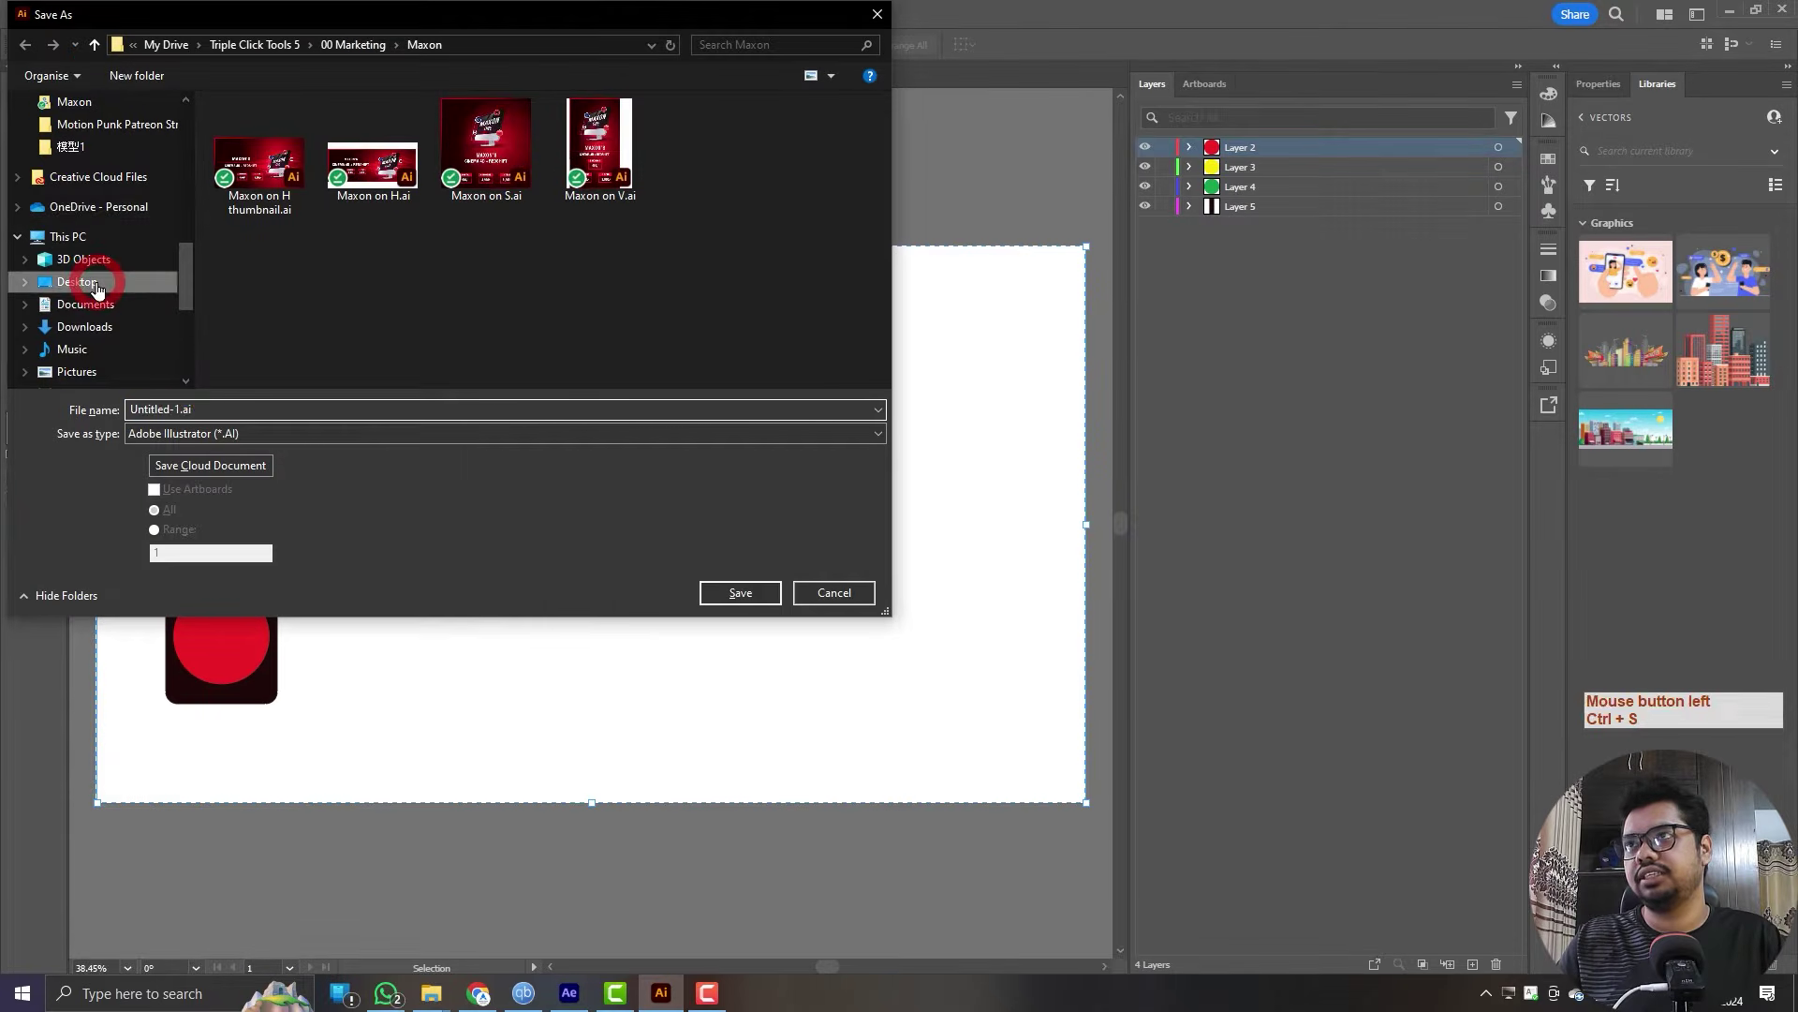
{"action": "left_click", "coordinate": [740, 592]}
- Switch to After Effects and start a file import, browsing to the C2 folder inside 00 After Effects Basic Bangla Tutorial 2024
{"action": "left_click", "coordinate": [569, 993]}
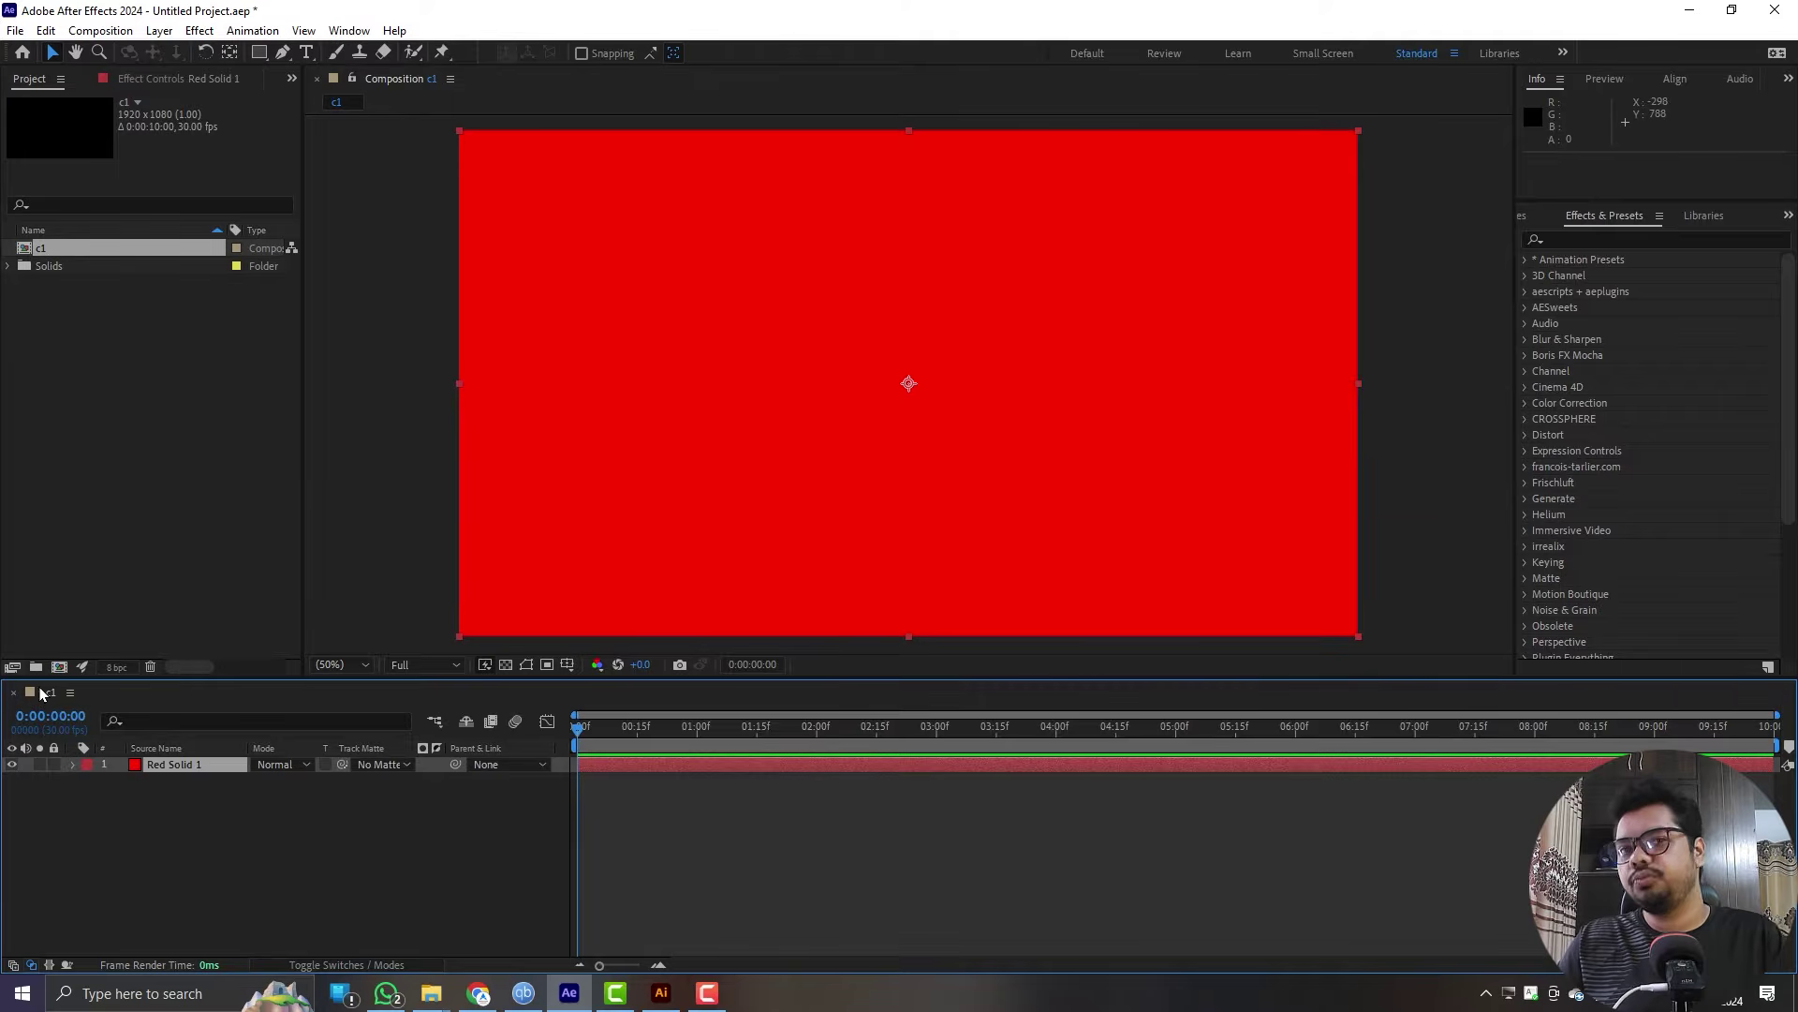
{"action": "left_click", "coordinate": [103, 423]}
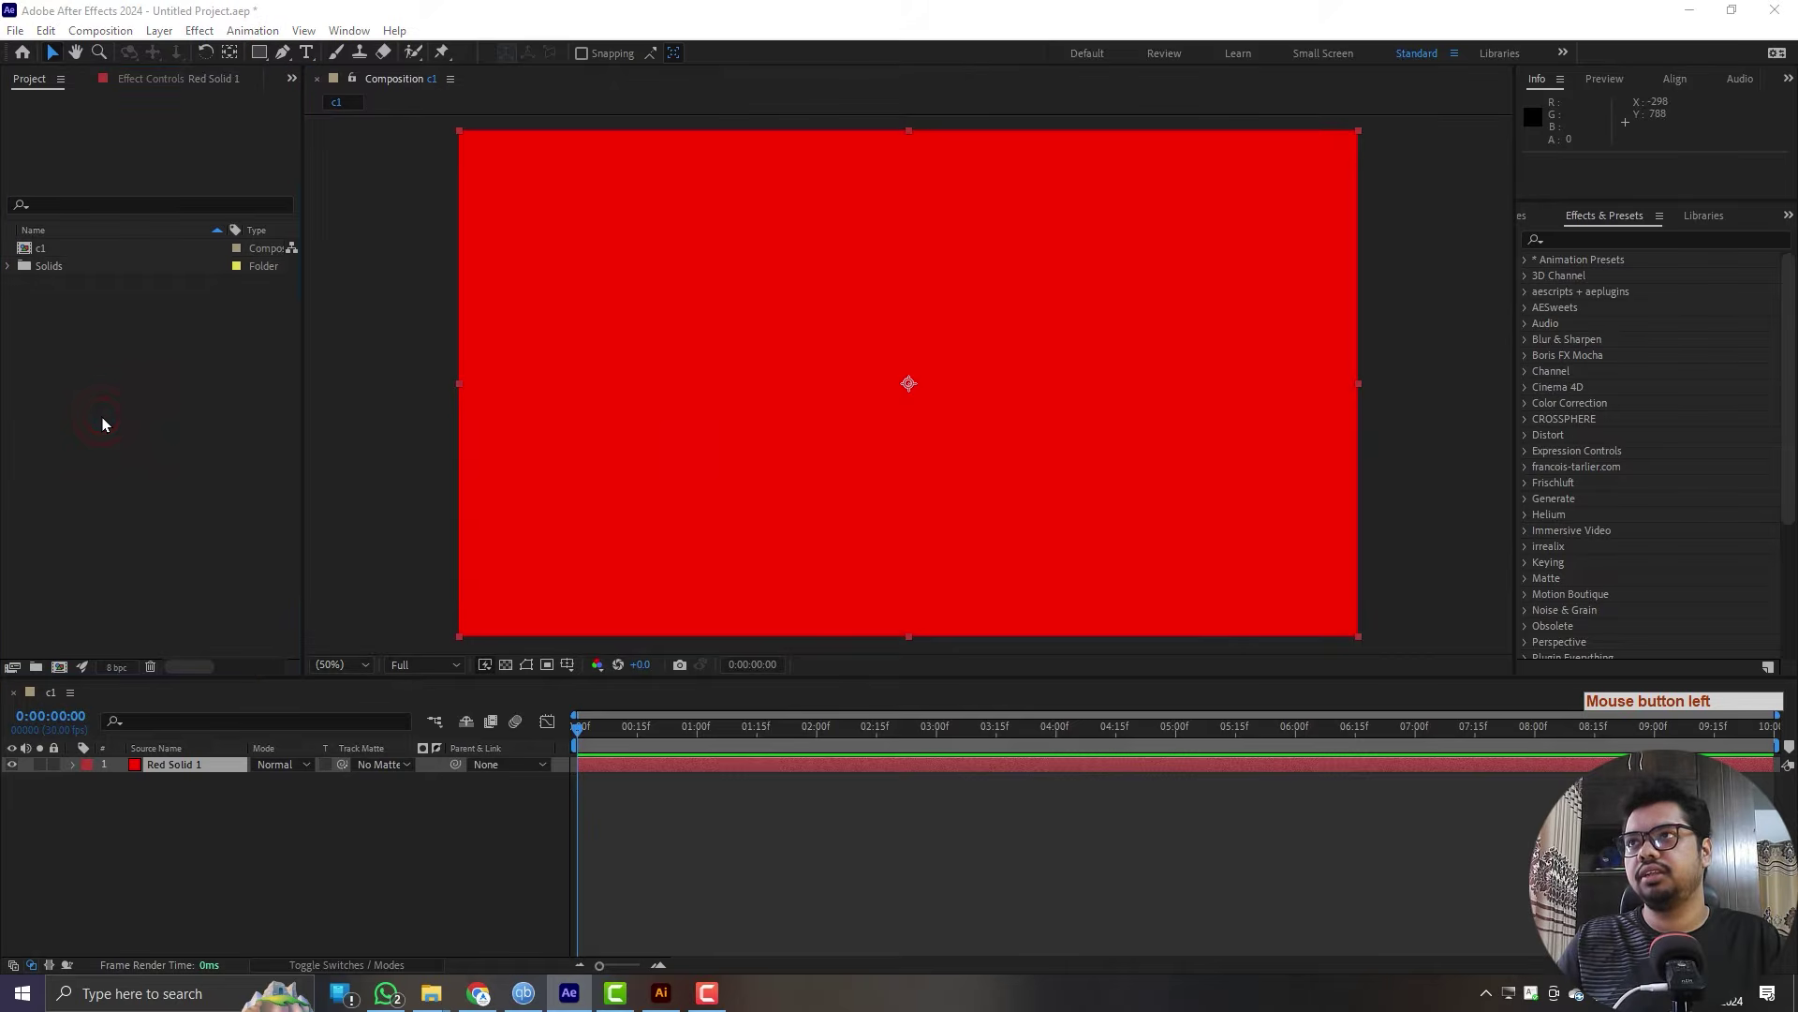
{"action": "scroll", "coordinate": [92, 294], "scroll_direction": "down", "scroll_amount": 3}
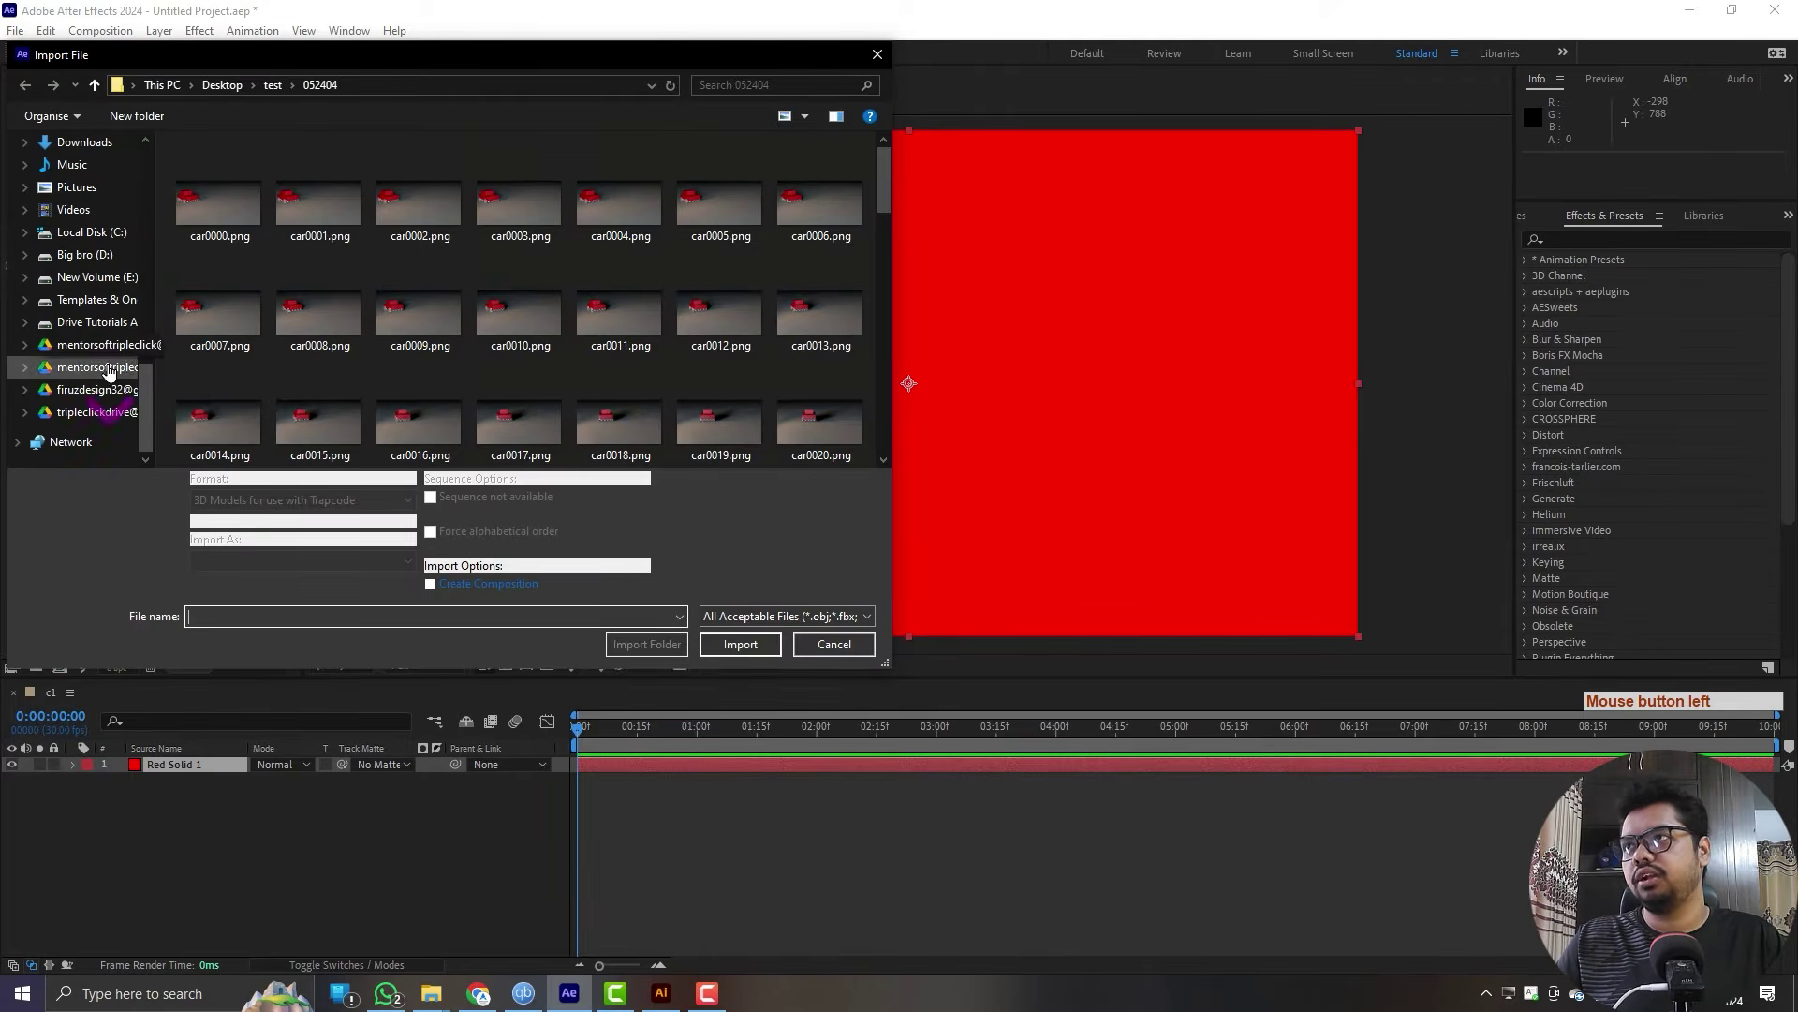
{"action": "scroll", "coordinate": [108, 372], "scroll_direction": "up", "scroll_amount": 4}
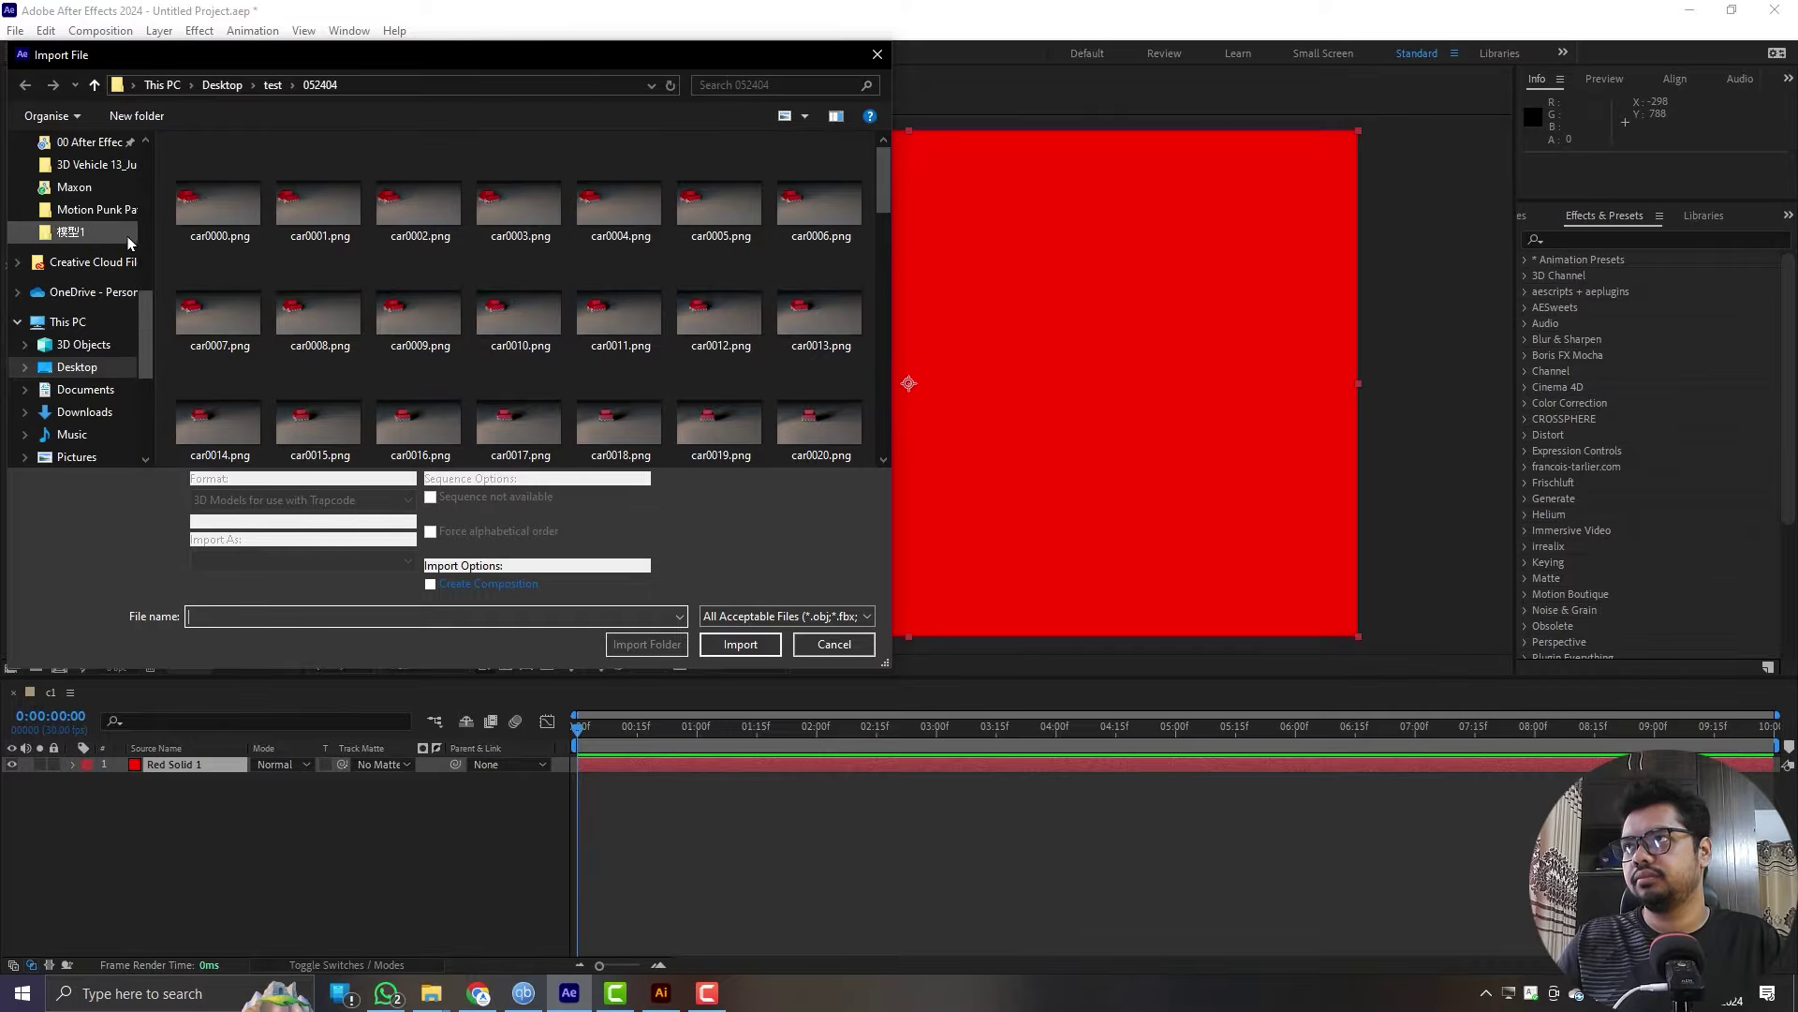
{"action": "scroll", "coordinate": [94, 169], "scroll_direction": "up", "scroll_amount": 1}
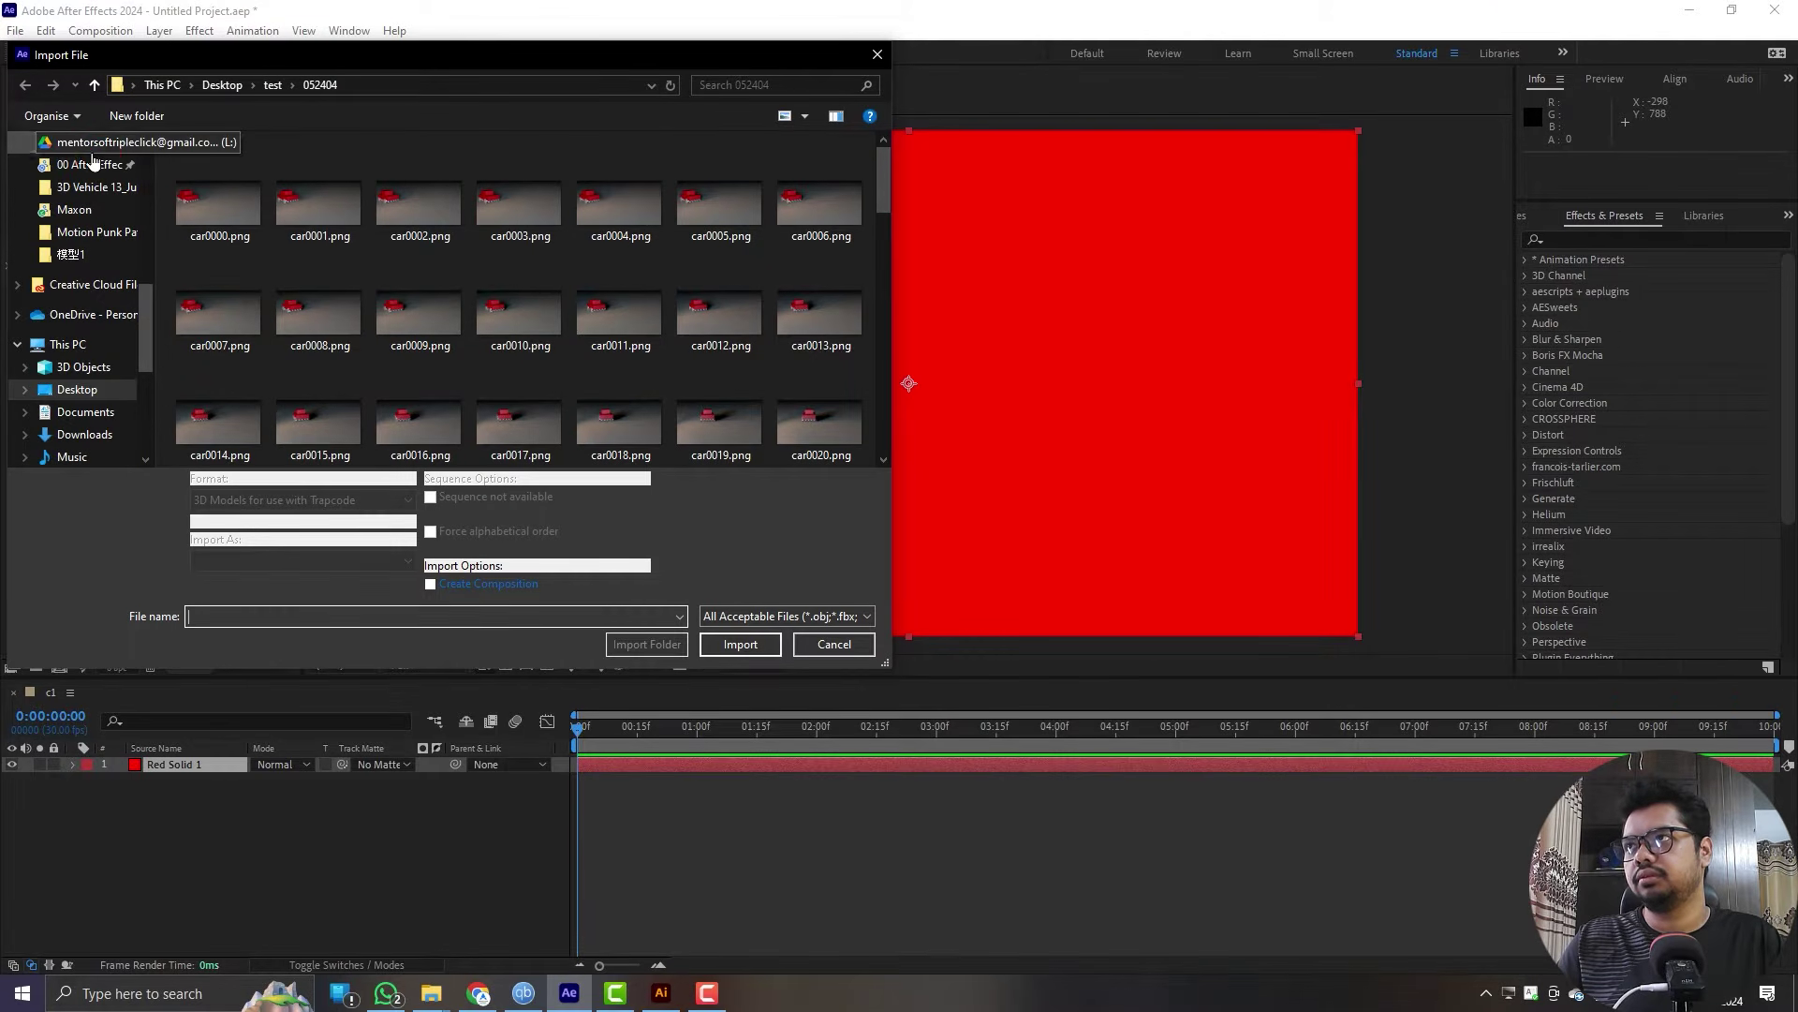
{"action": "left_click", "coordinate": [93, 164]}
{"action": "double_click", "coordinate": [225, 168]}
{"action": "double_click", "coordinate": [209, 189]}
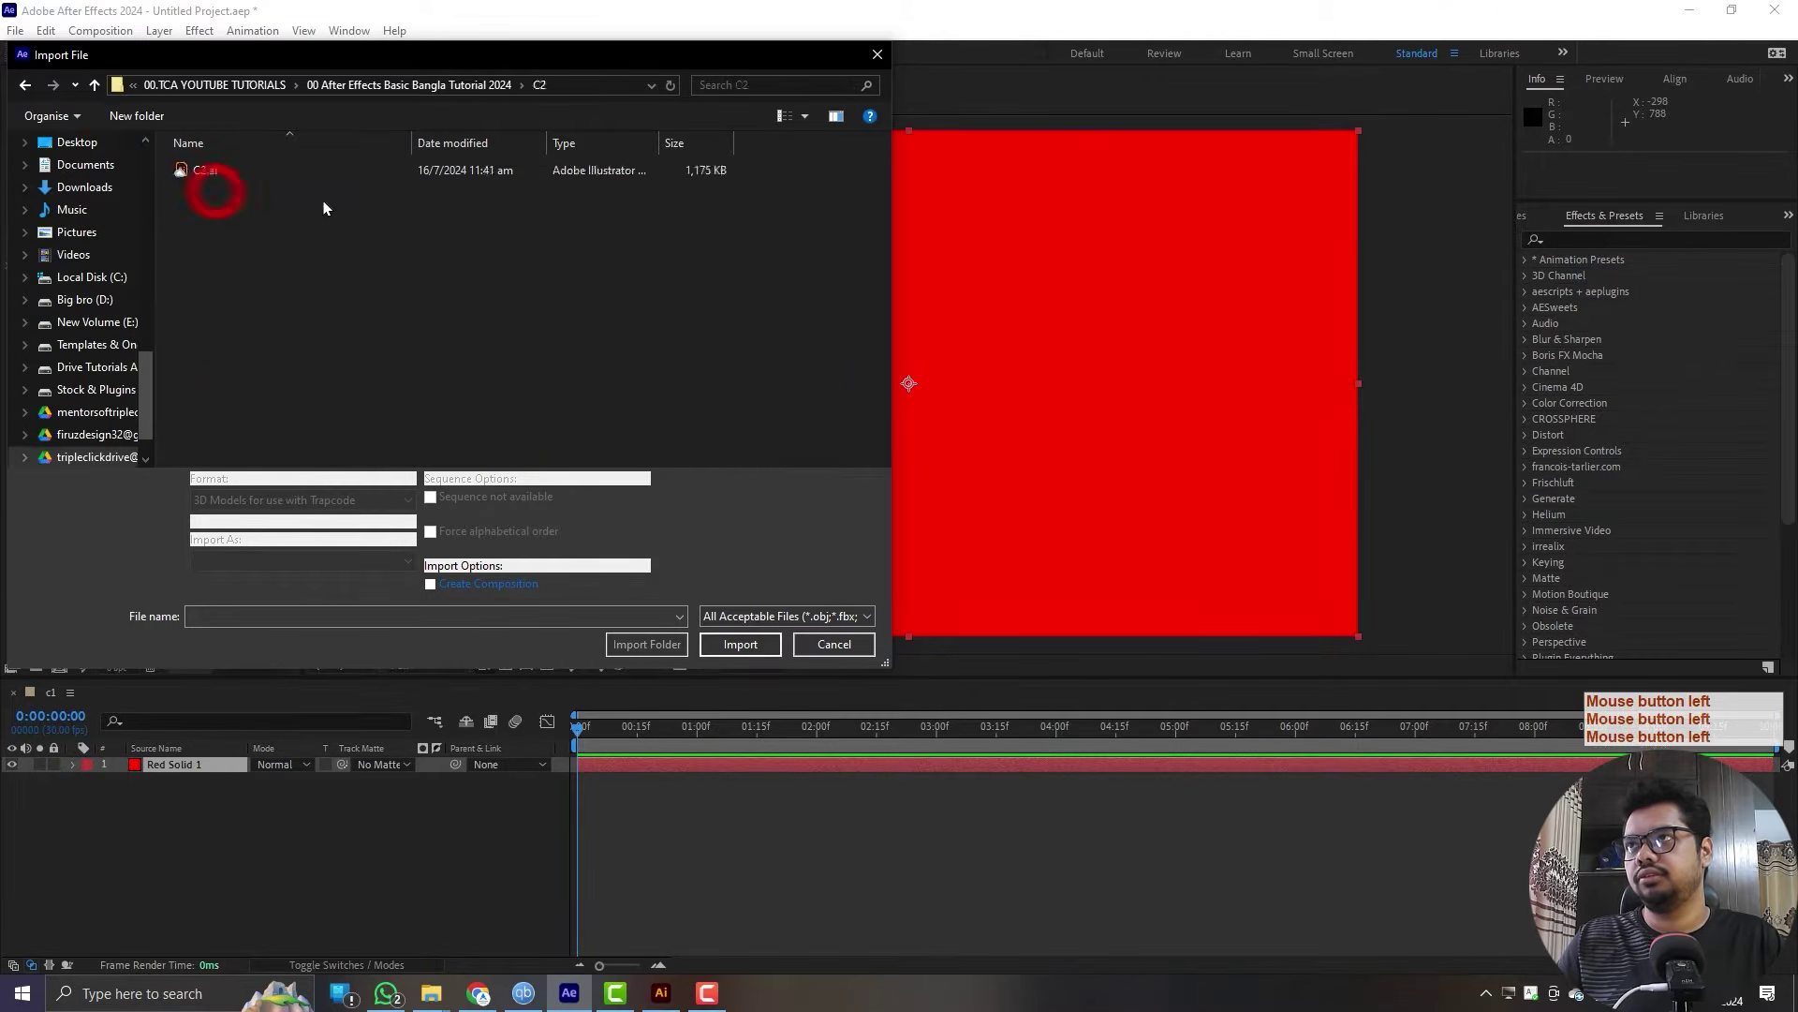
- Import C2.ai as footage with merged layers and place it above the red solid in composition c1
{"action": "left_click", "coordinate": [246, 171]}
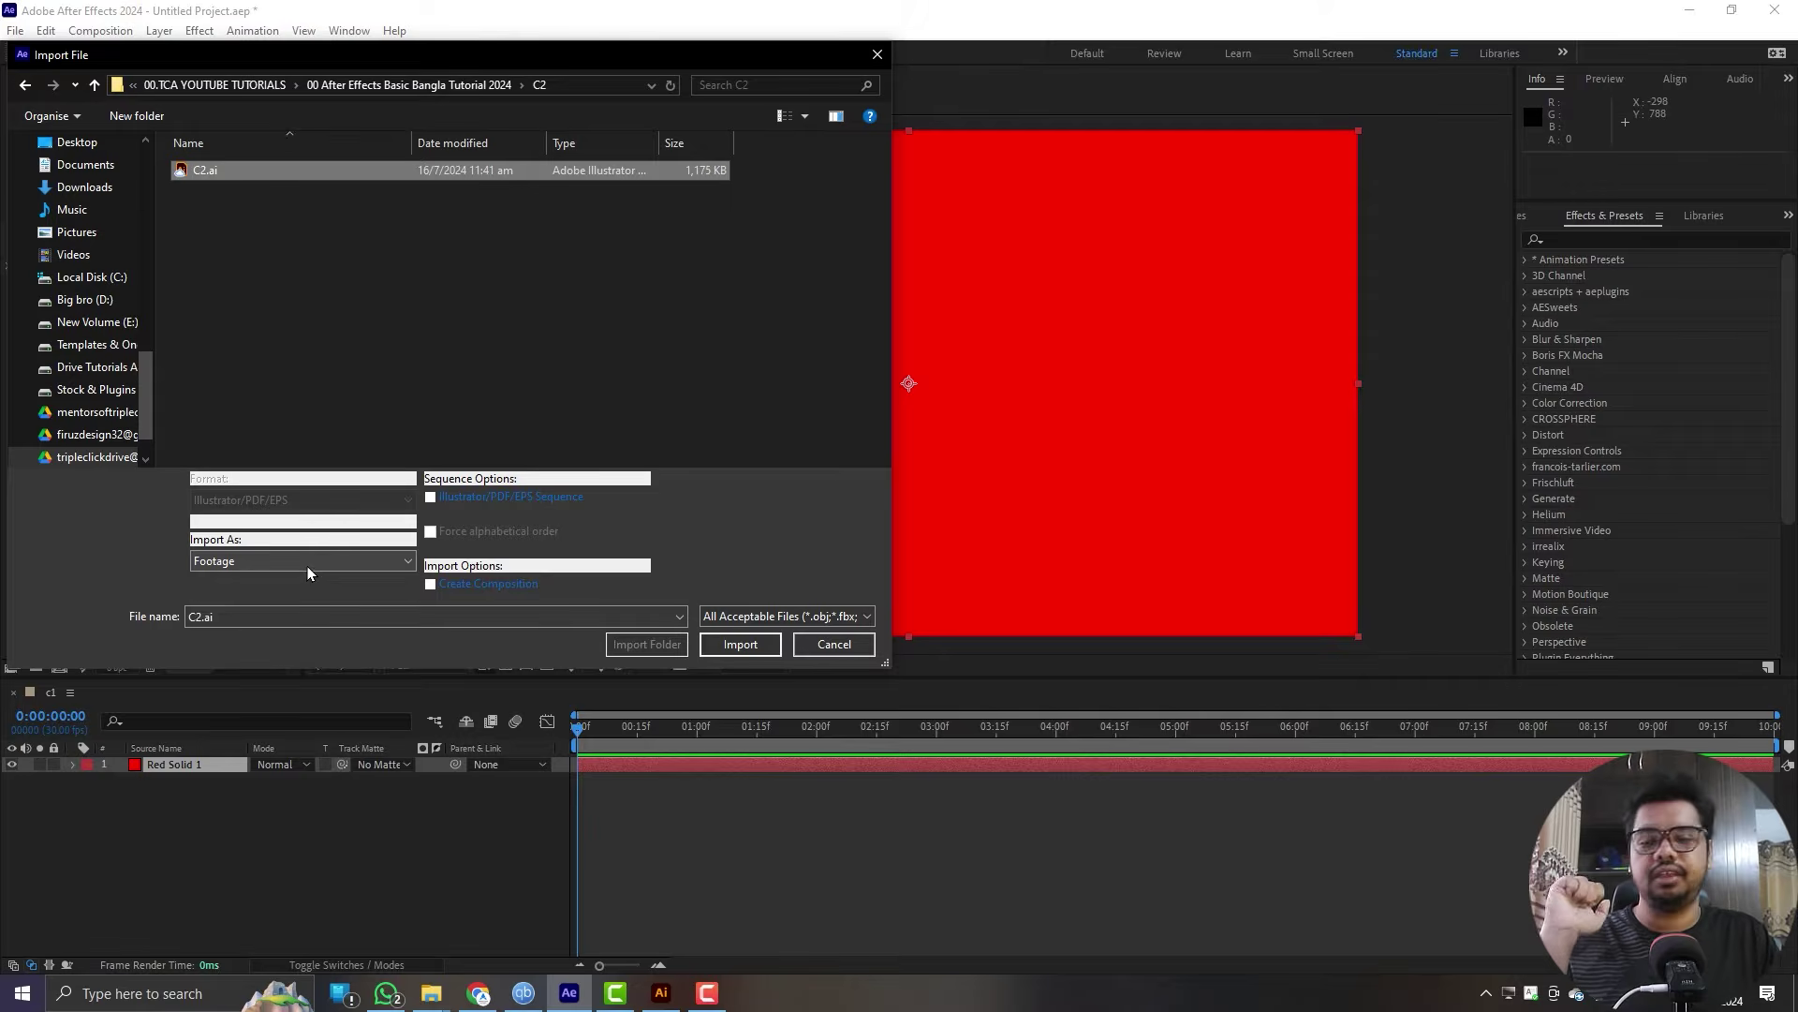
{"action": "right_click", "coordinate": [270, 171]}
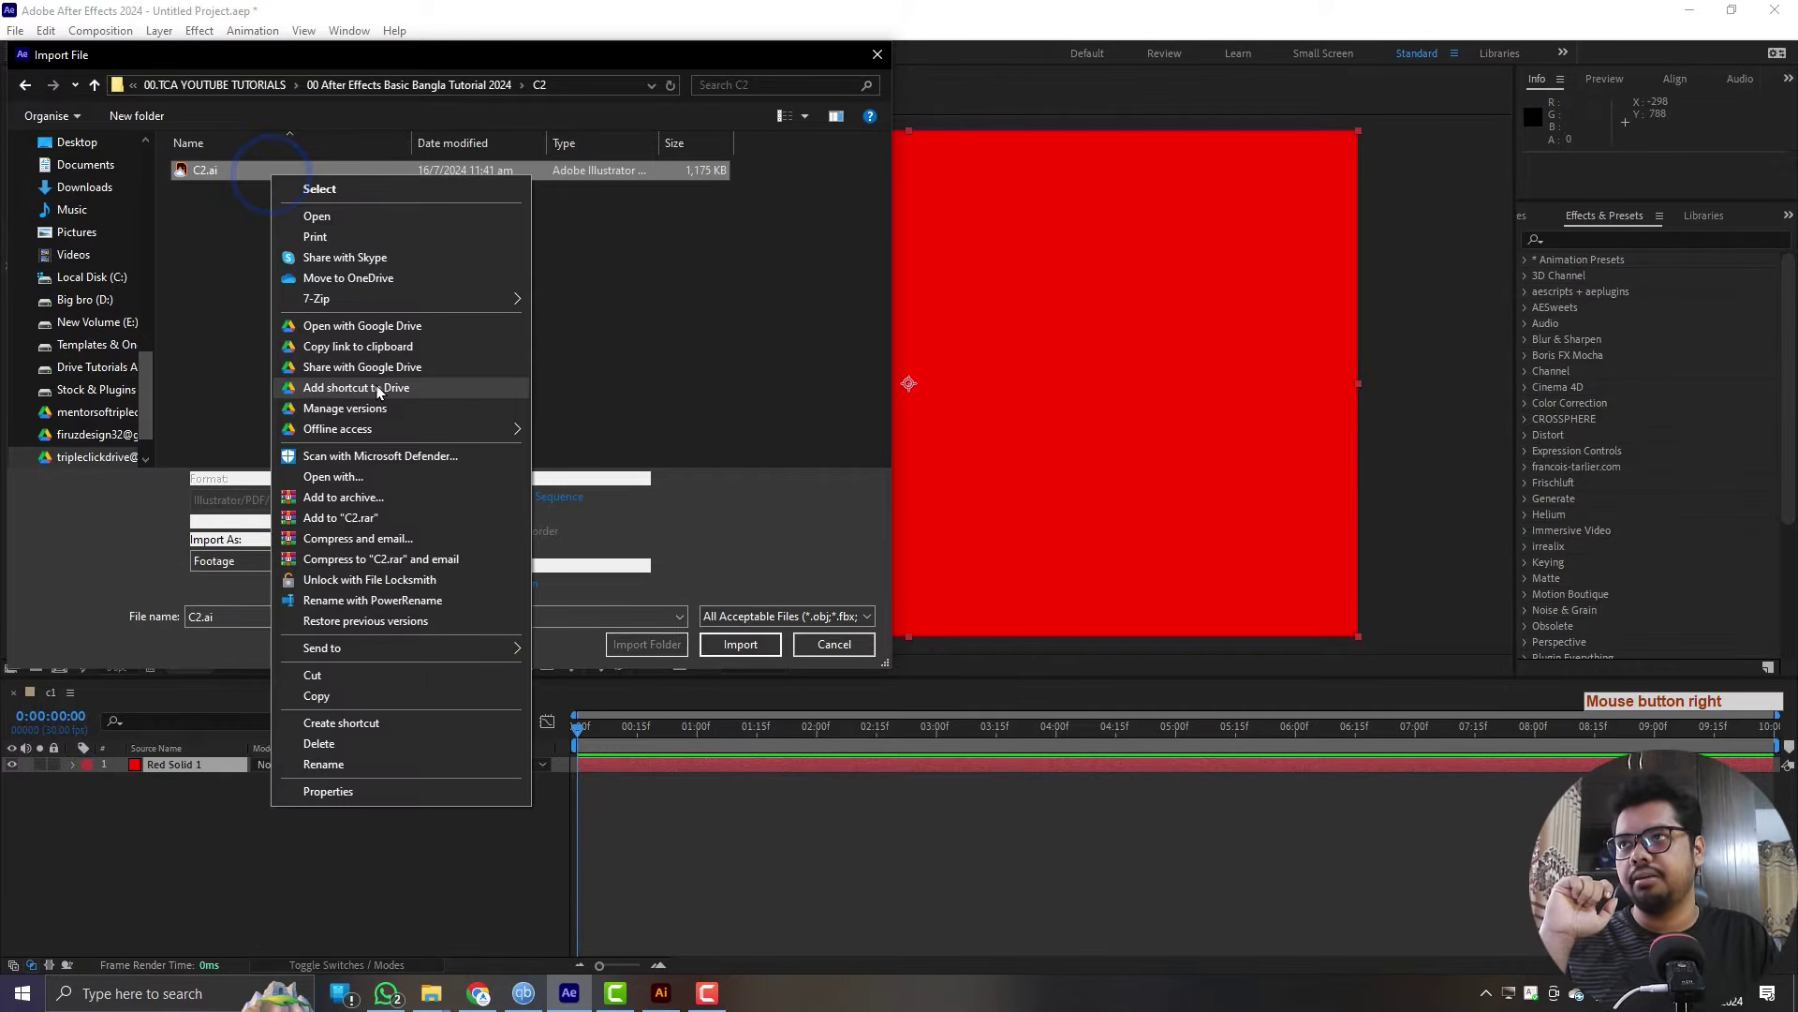
{"action": "left_click", "coordinate": [567, 433]}
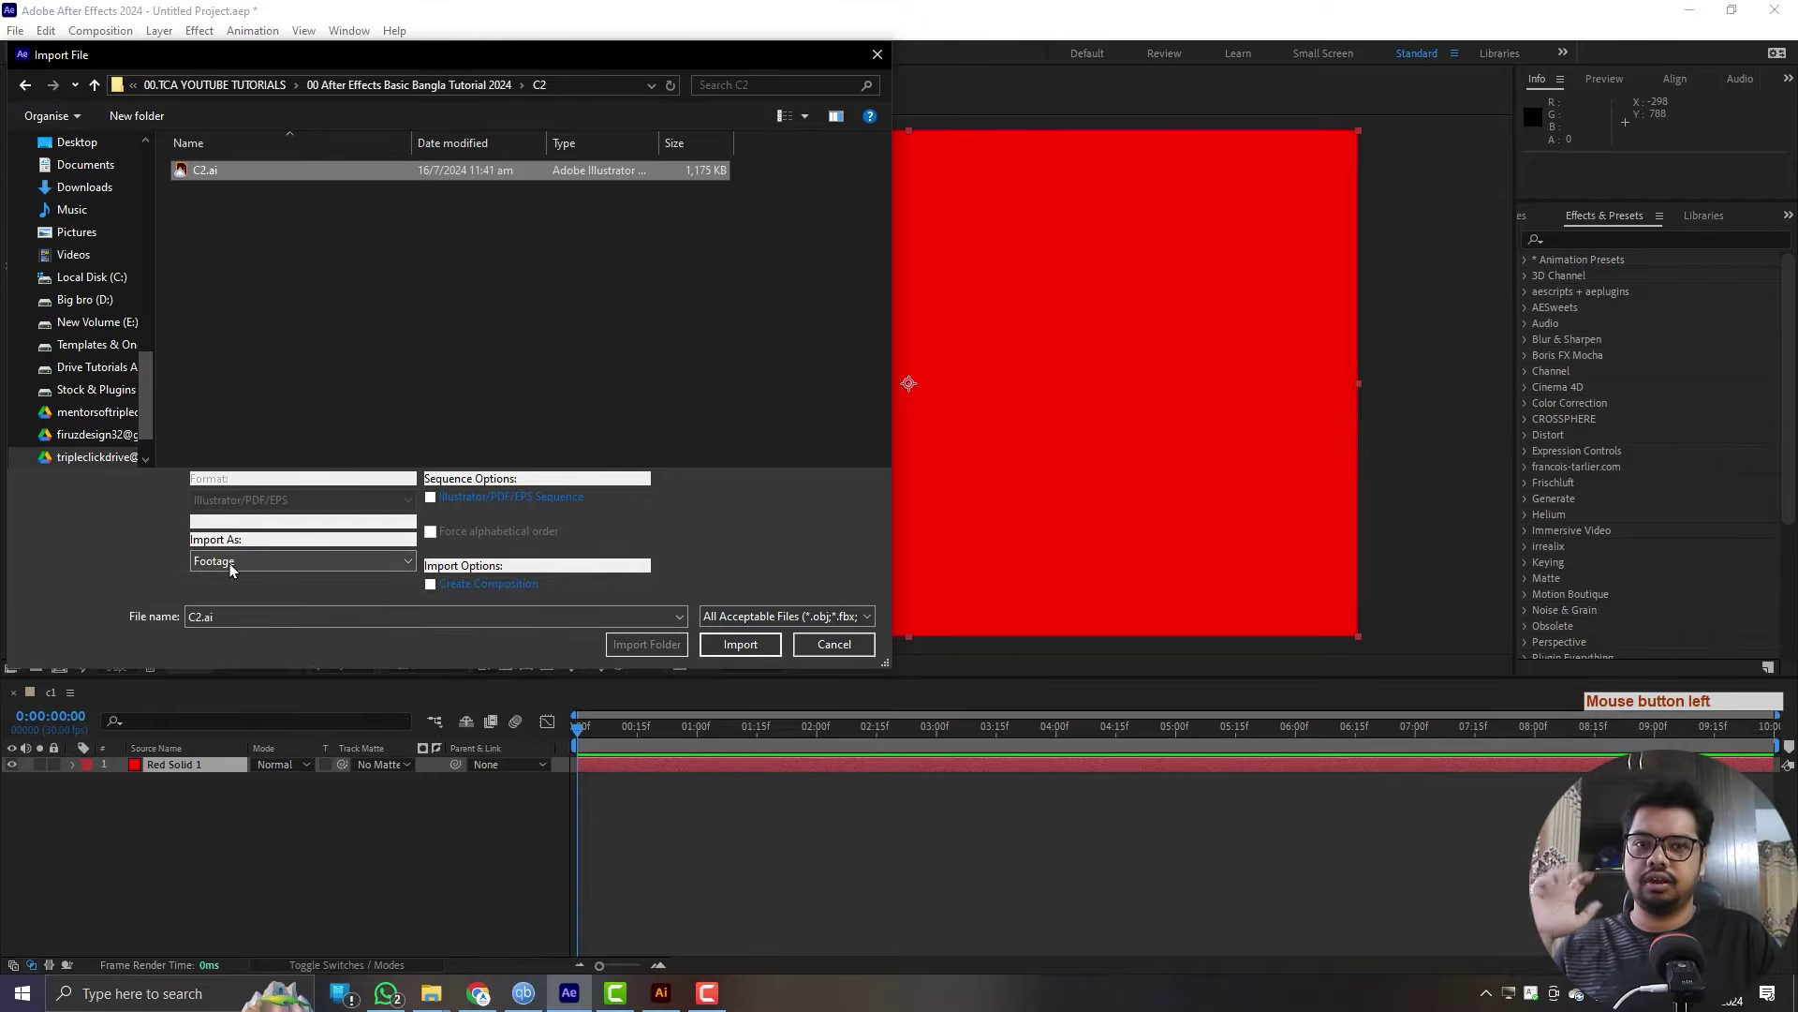
{"action": "left_click", "coordinate": [739, 645]}
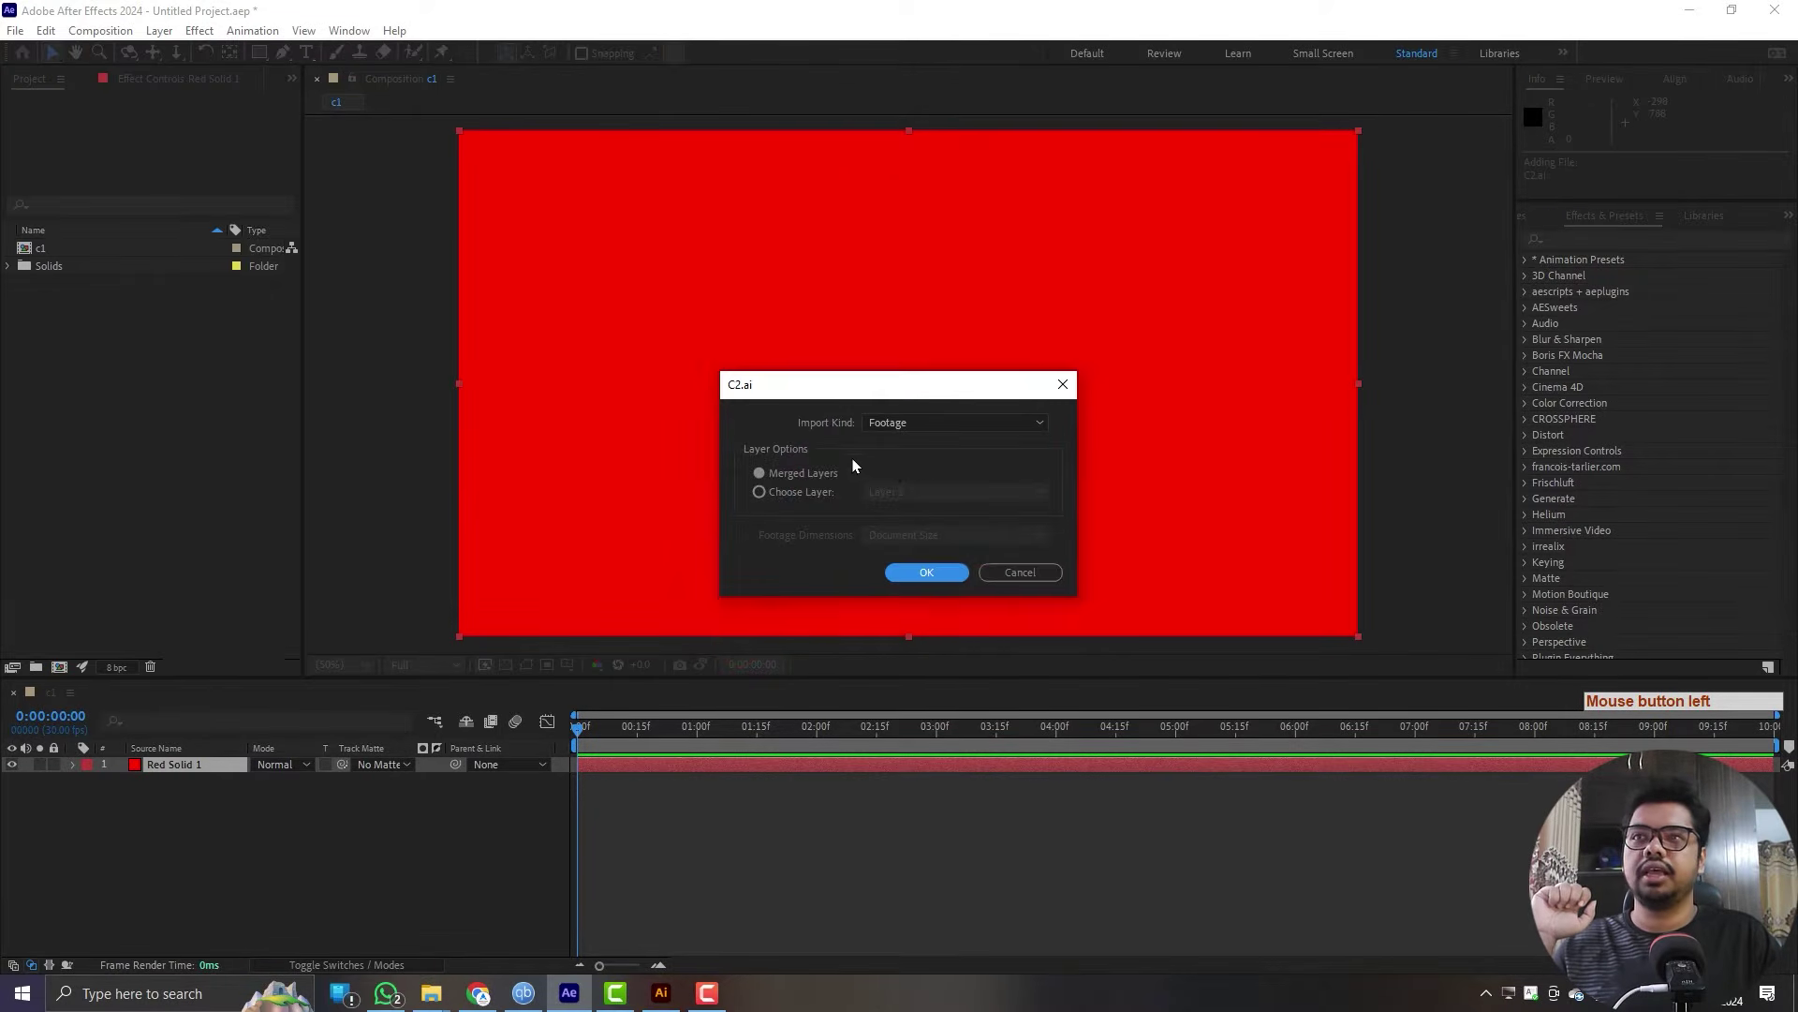
{"action": "left_click", "coordinate": [790, 497]}
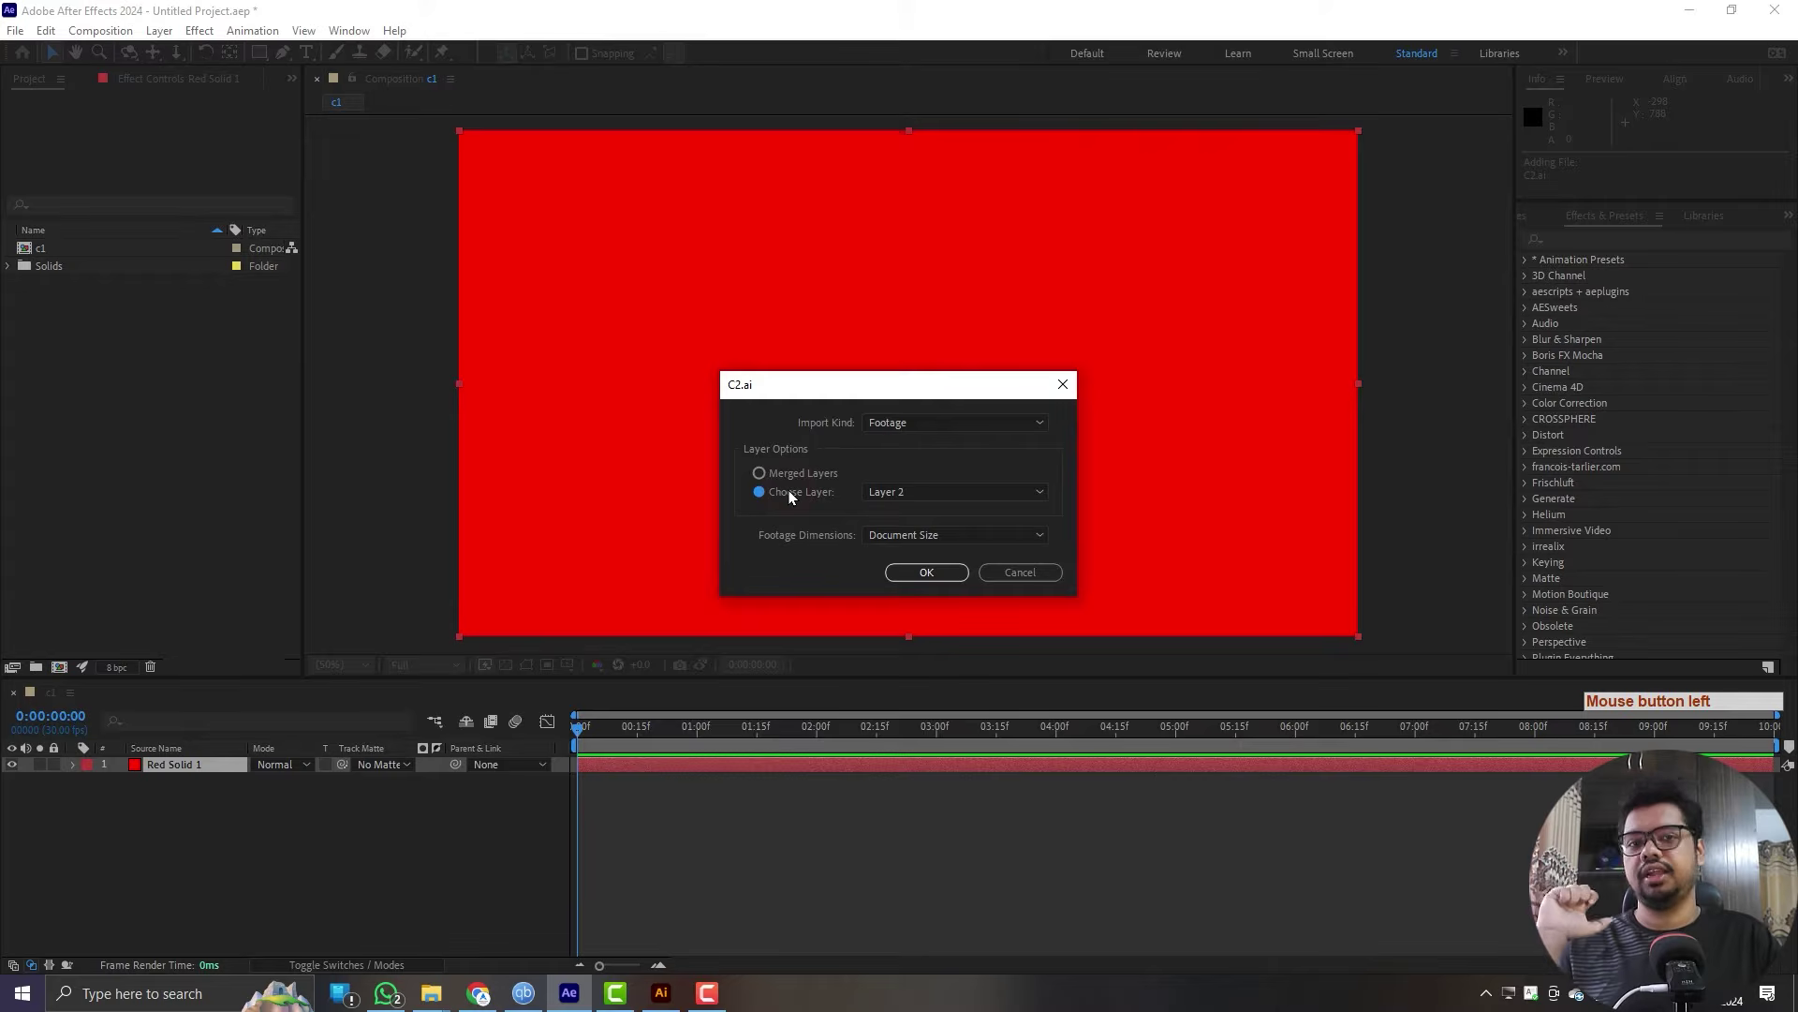
{"action": "left_click", "coordinate": [926, 571]}
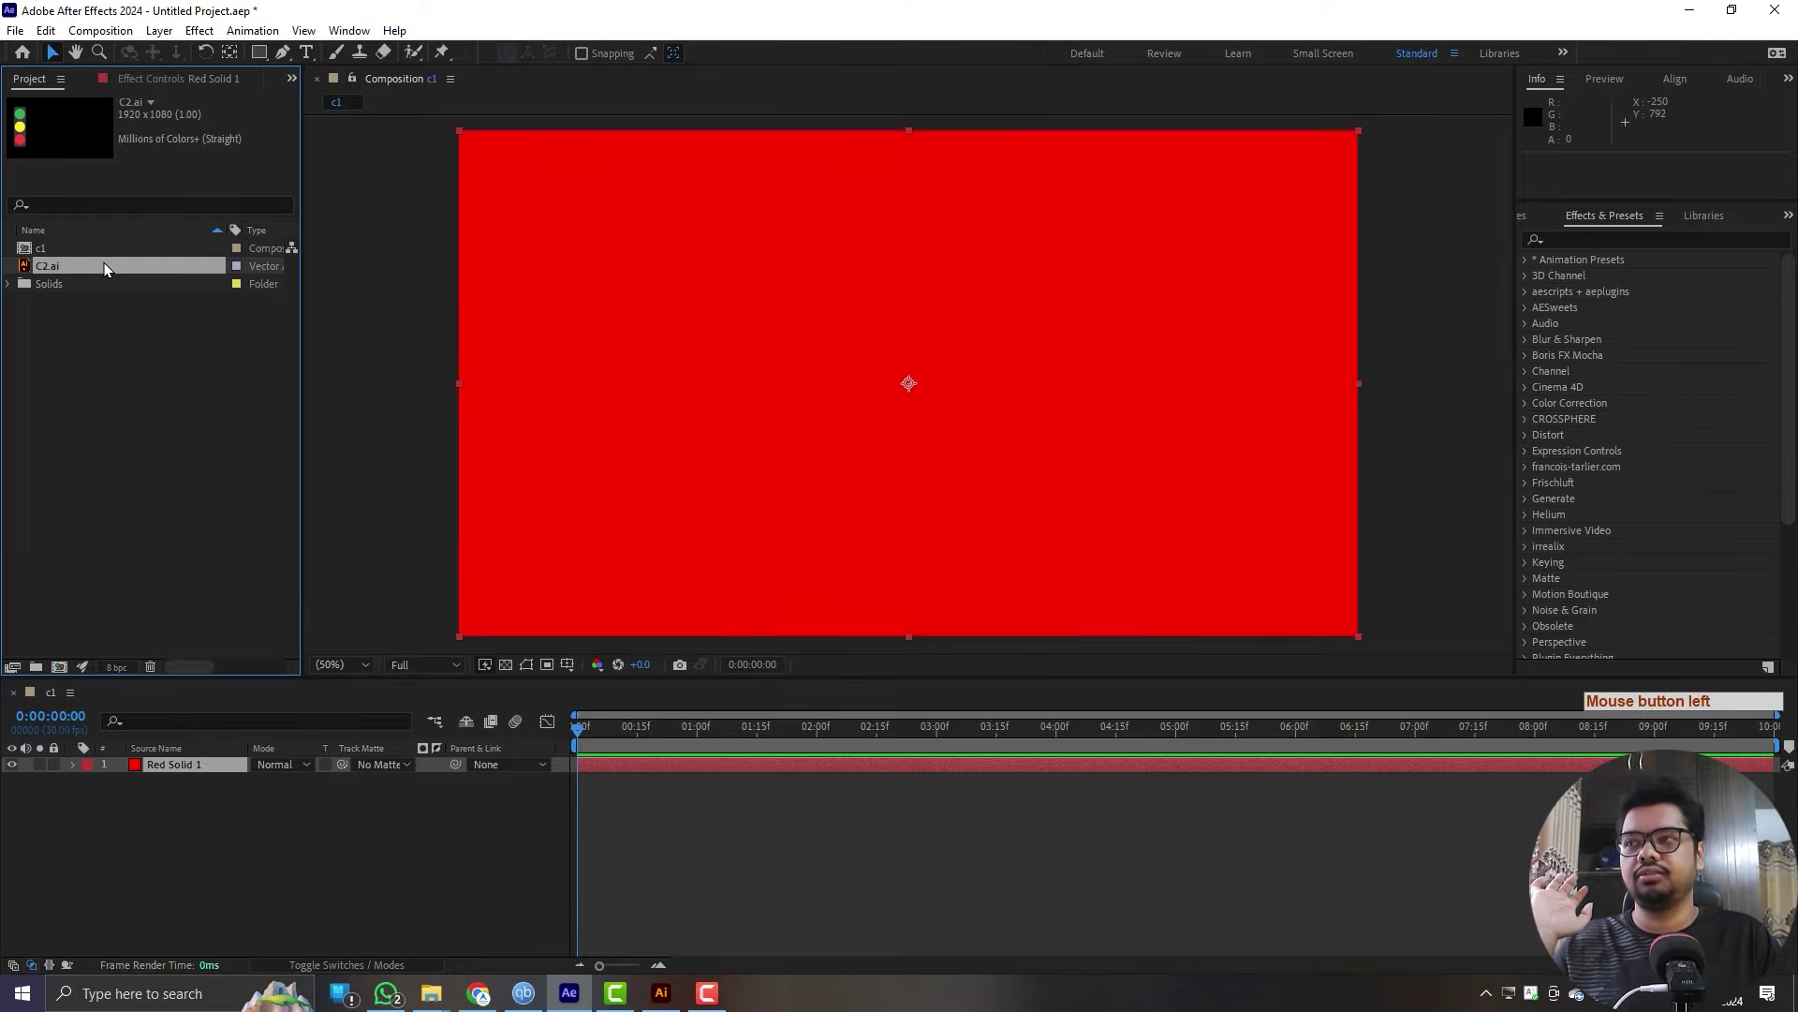
{"action": "left_click_drag", "start_coordinate": [104, 269], "coordinate": [187, 764]}
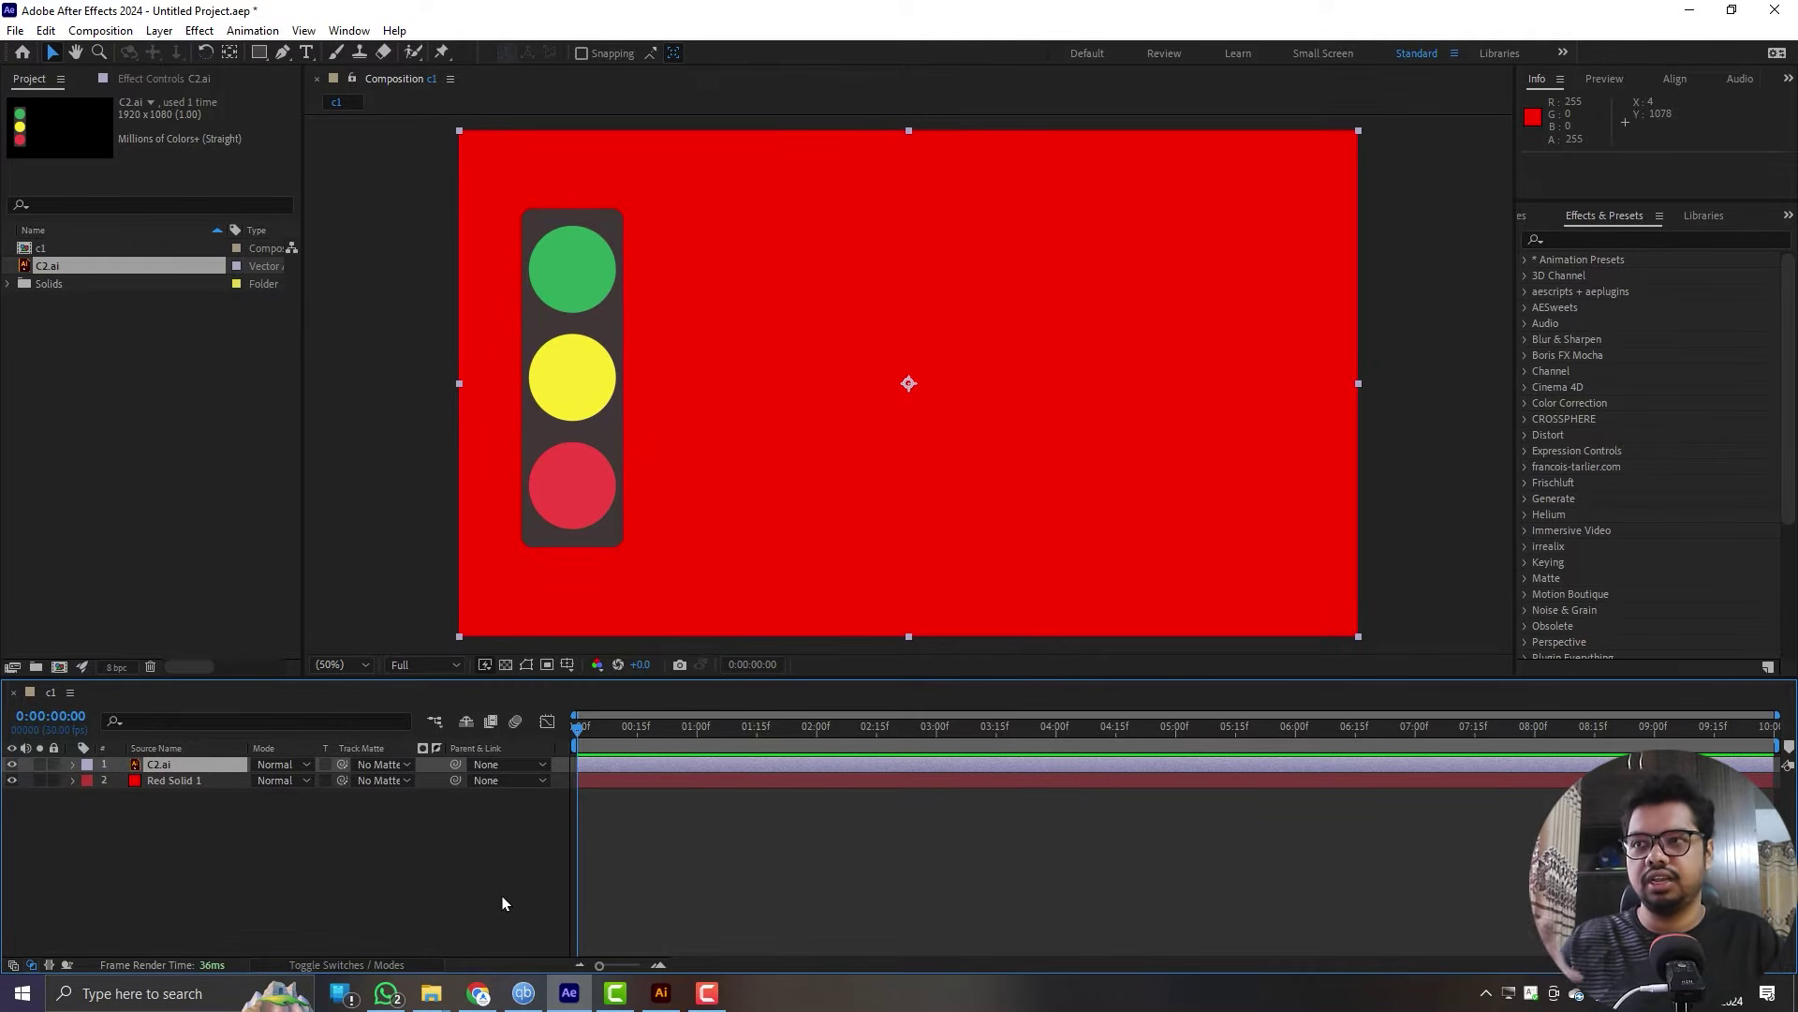
- Change the red background solid's color to white (FFFFFF) in its Solid Settings
{"action": "left_click", "coordinate": [201, 780]}
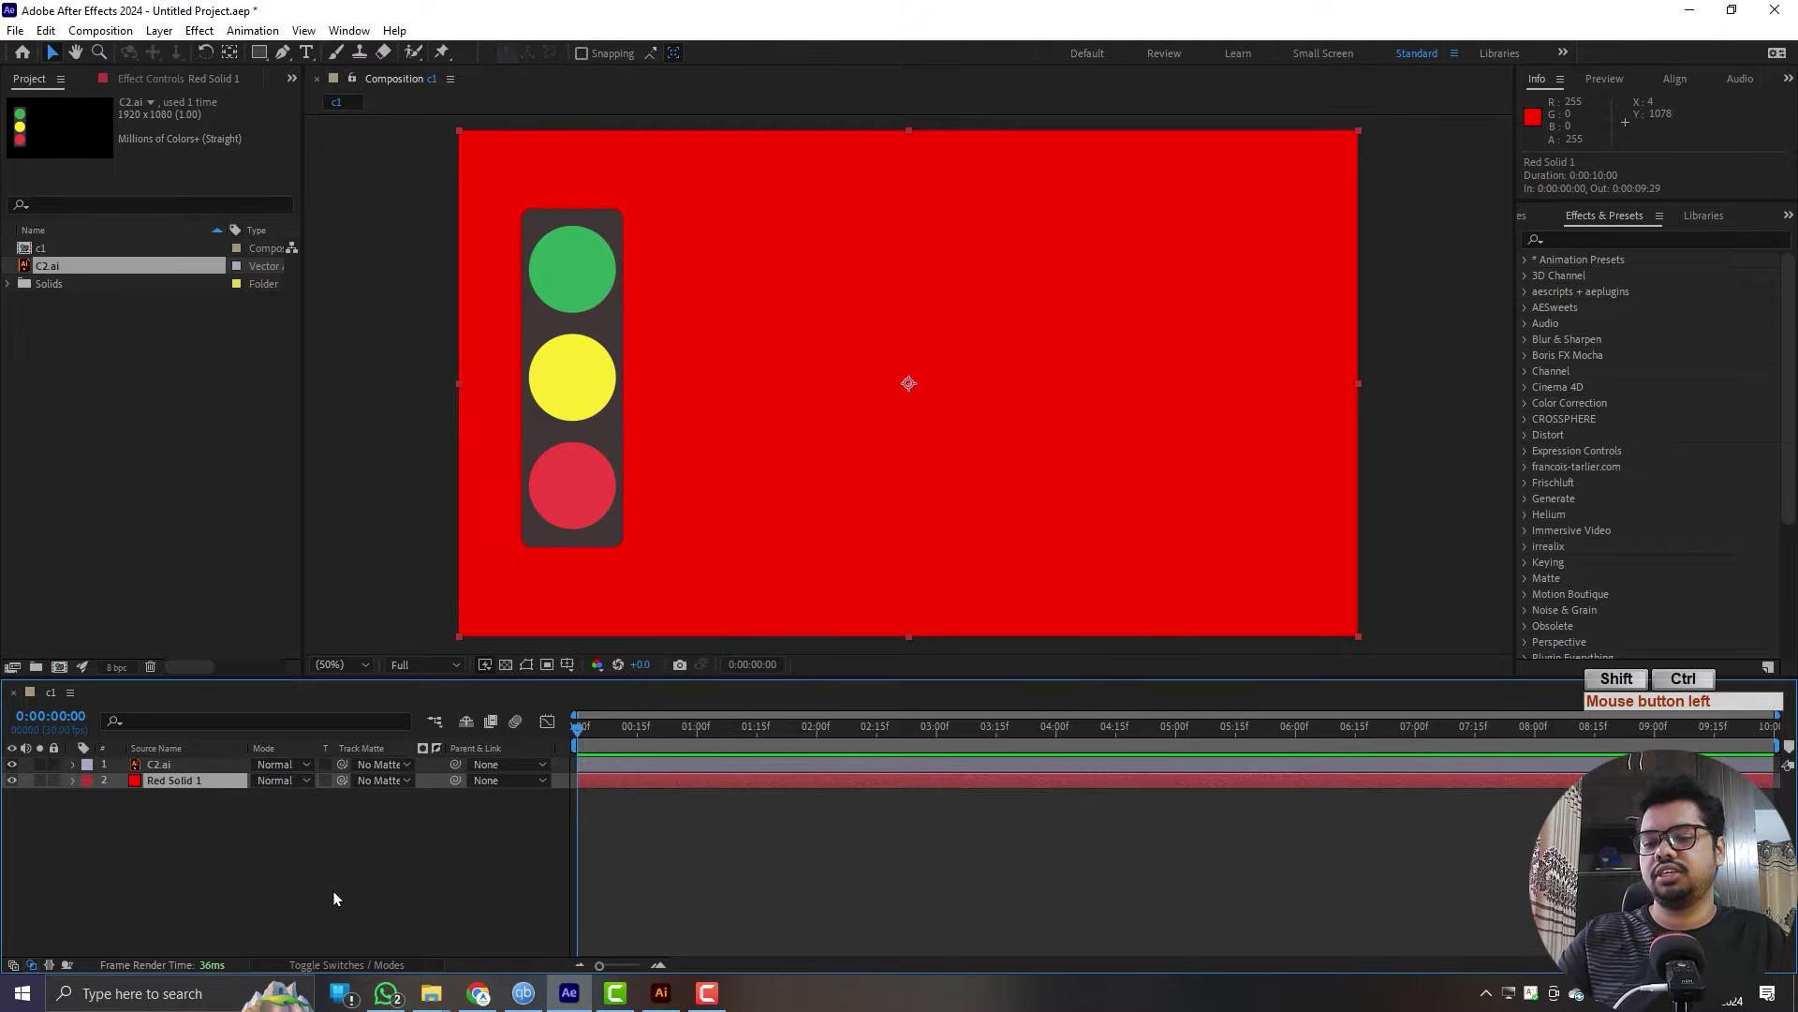
{"action": "key", "text": "ctrl+shift+y"}
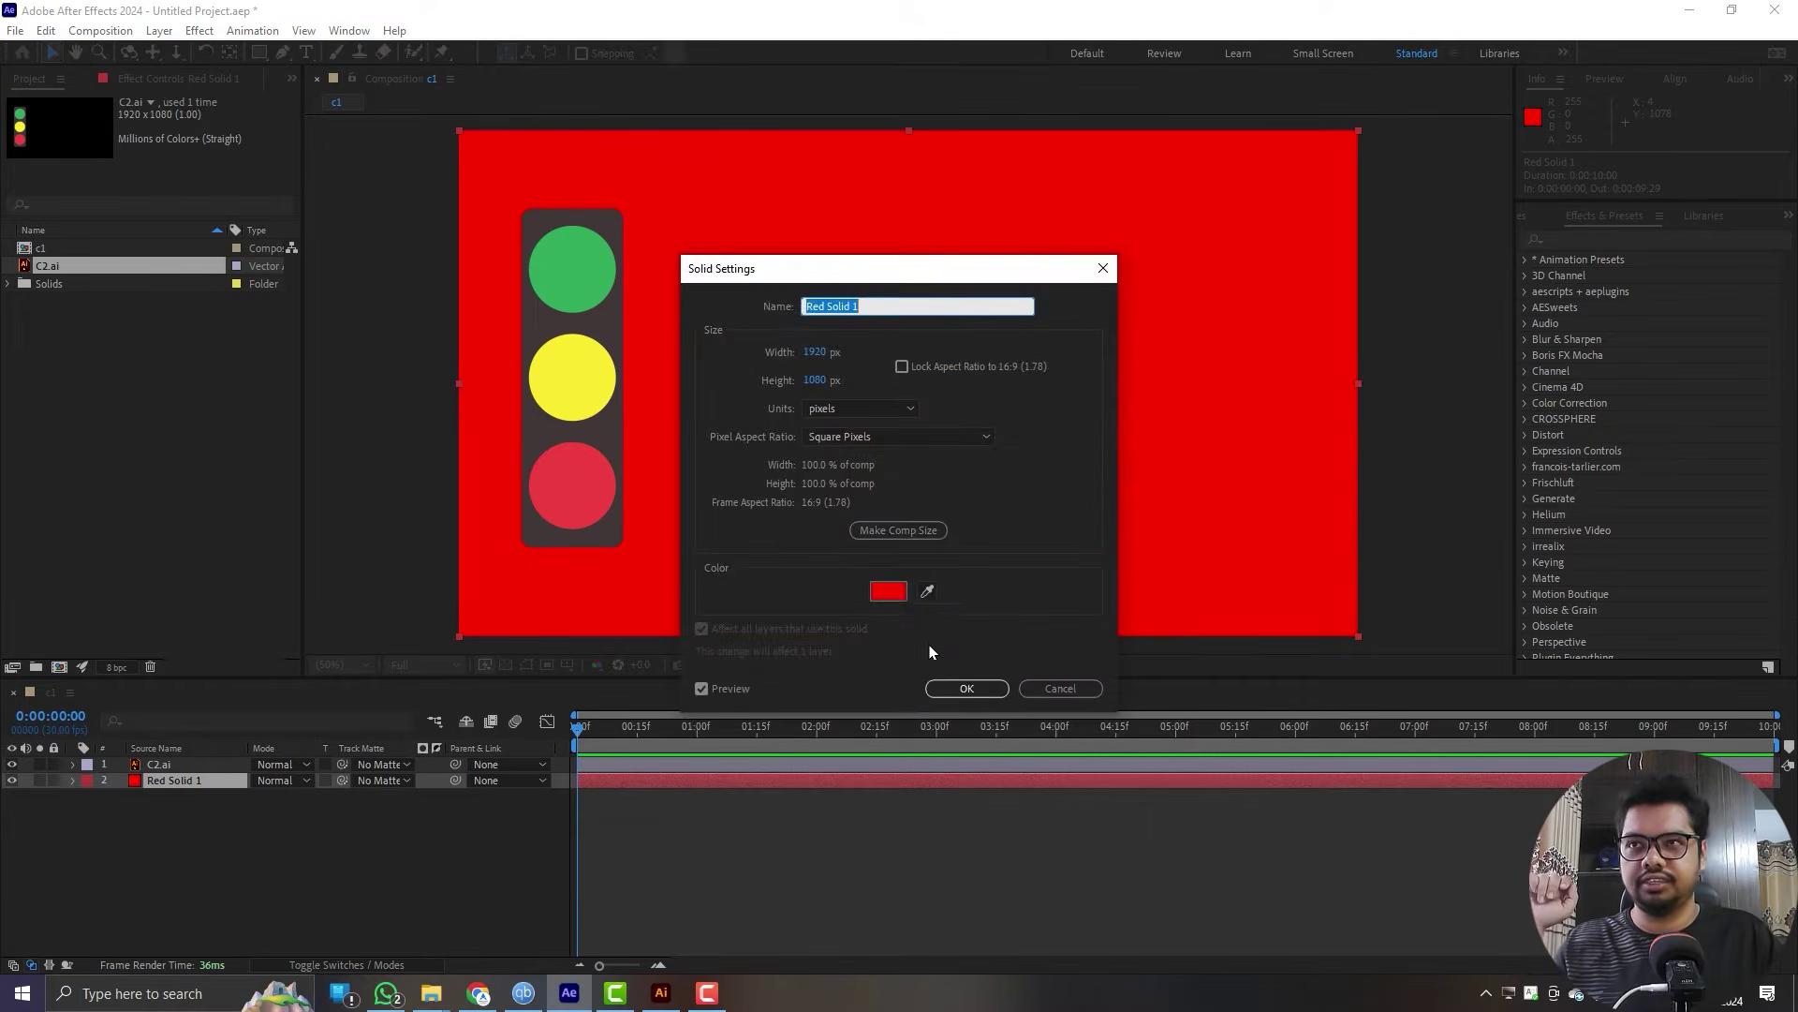
{"action": "left_click", "coordinate": [889, 591]}
{"action": "left_click_drag", "start_coordinate": [221, 452], "coordinate": [91, 339]}
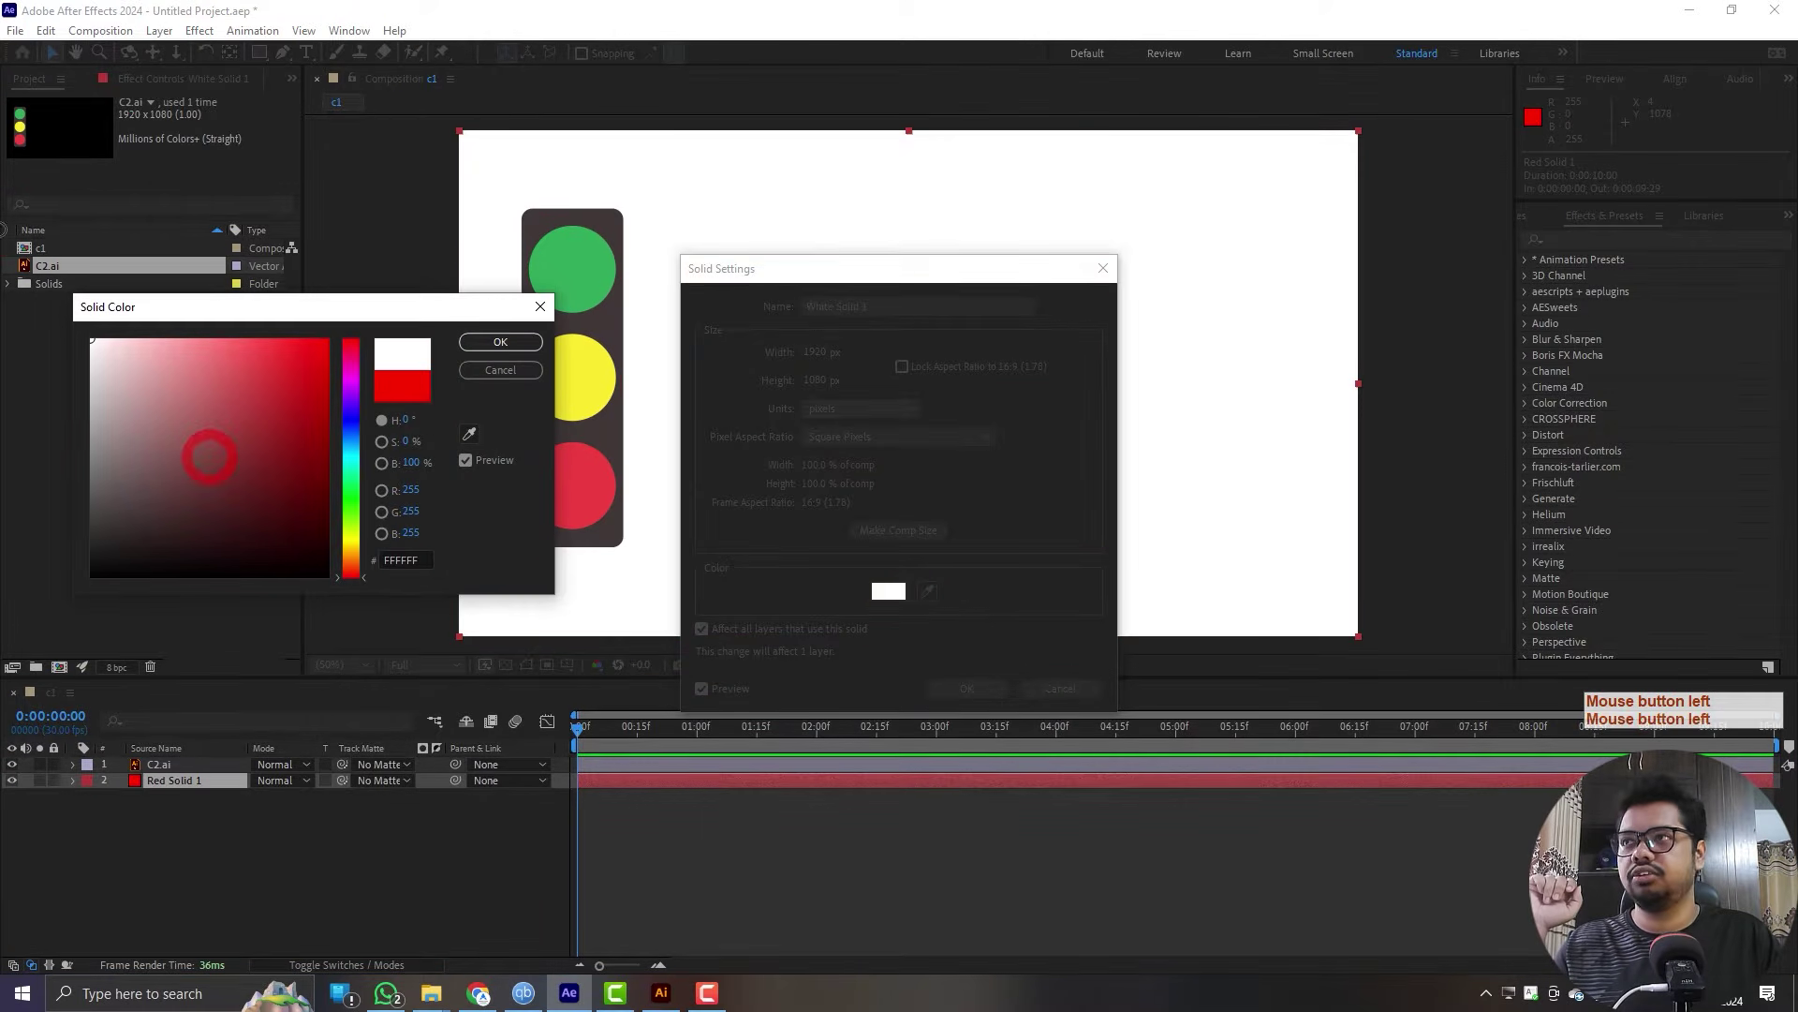
{"action": "left_click", "coordinate": [471, 341]}
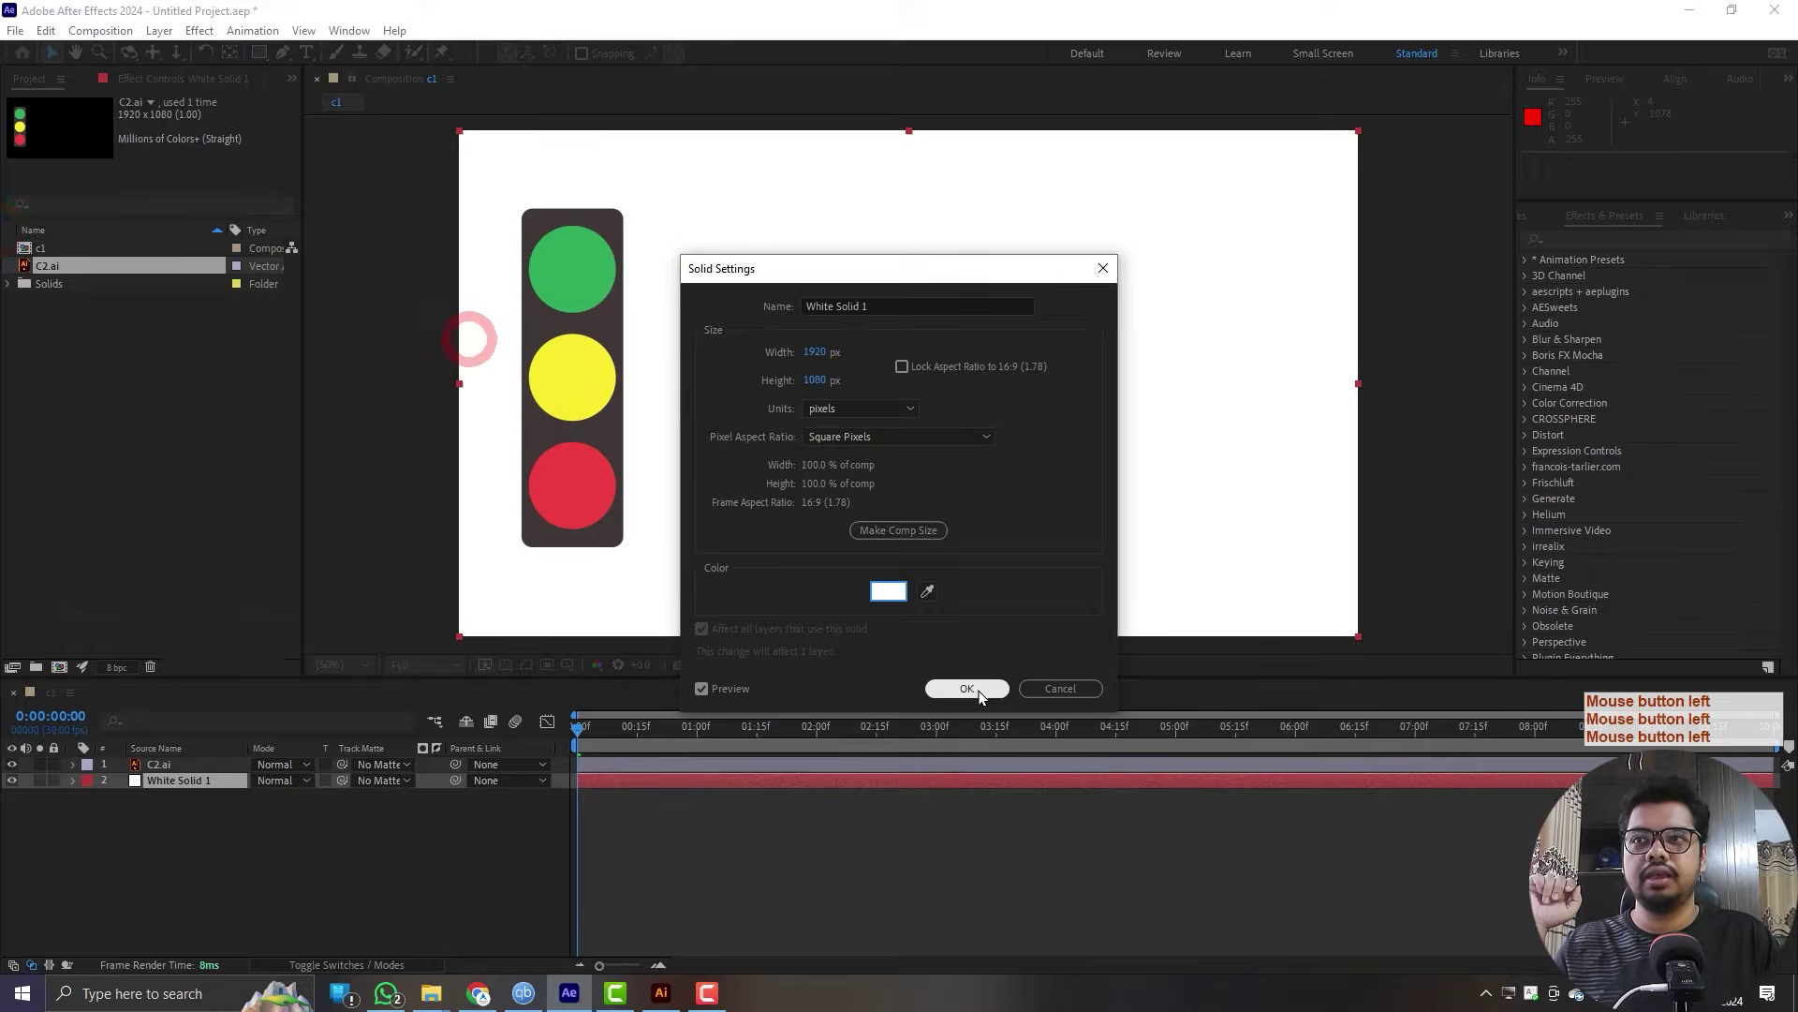
{"action": "left_click", "coordinate": [970, 689]}
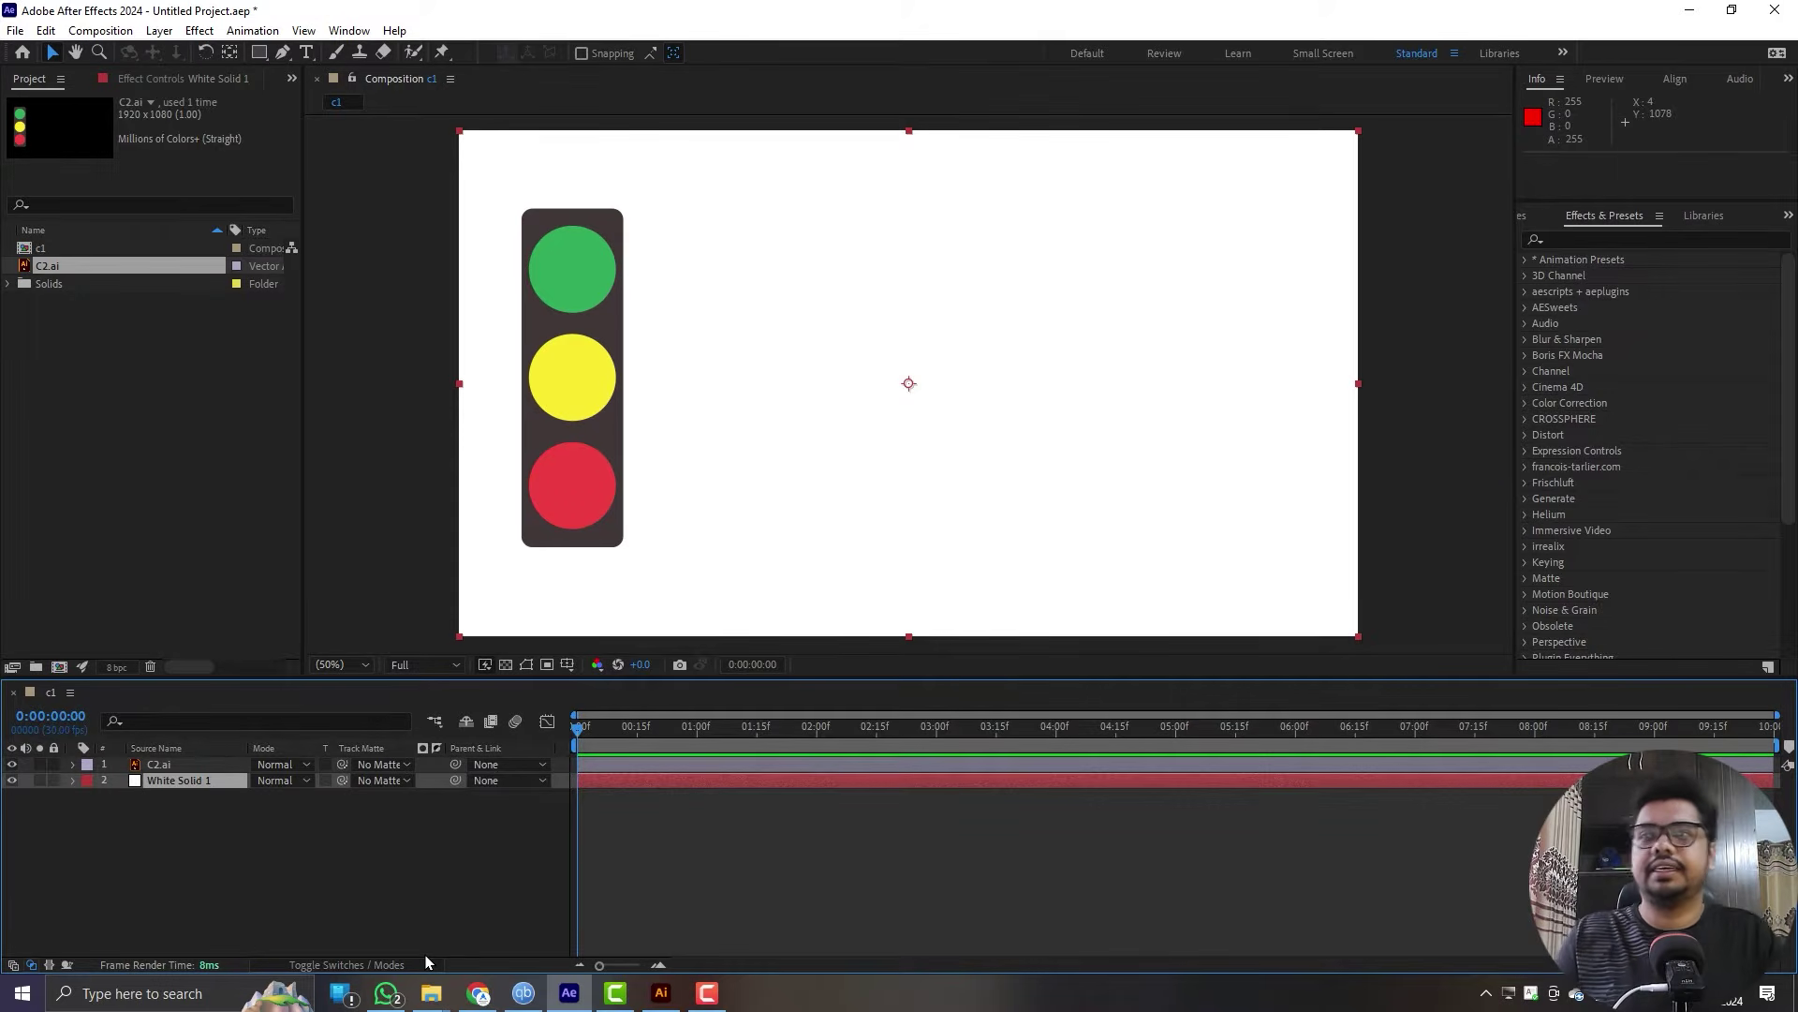
{"action": "left_click", "coordinate": [231, 811]}
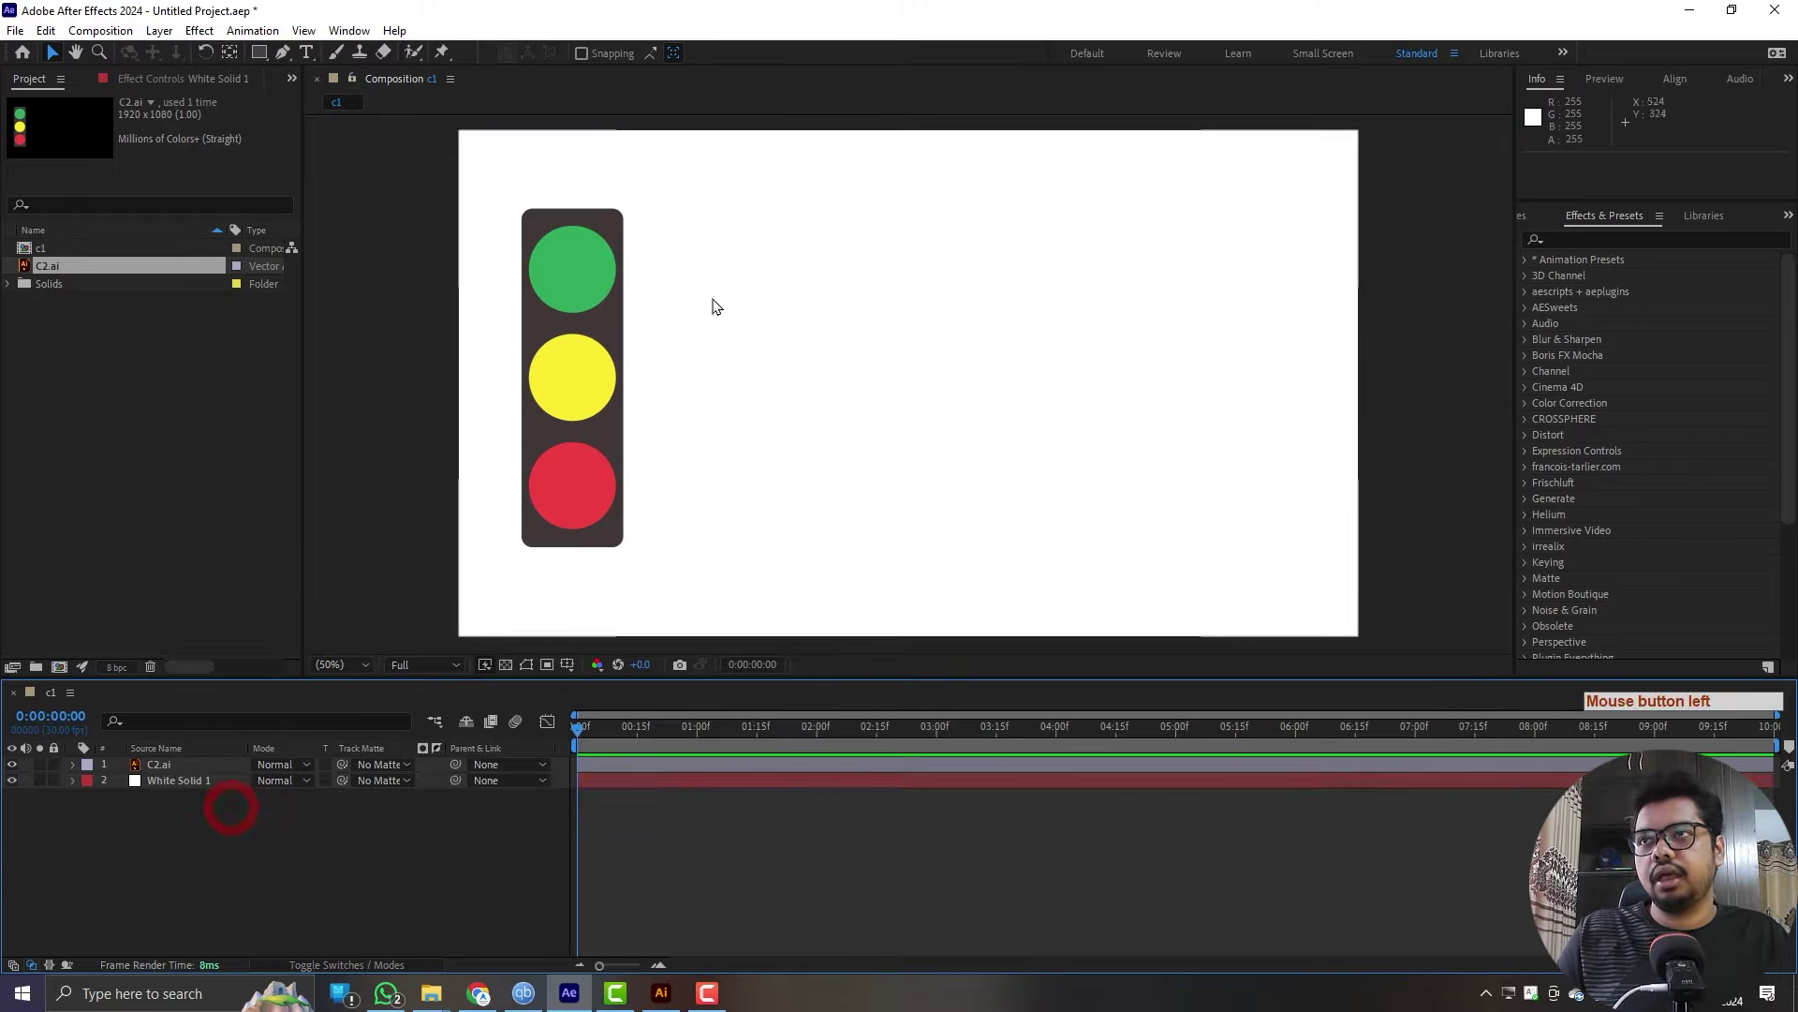
- Delete the C2.ai layer from composition c1 and remove the C2.ai footage from the project
{"action": "left_click", "coordinate": [149, 781]}
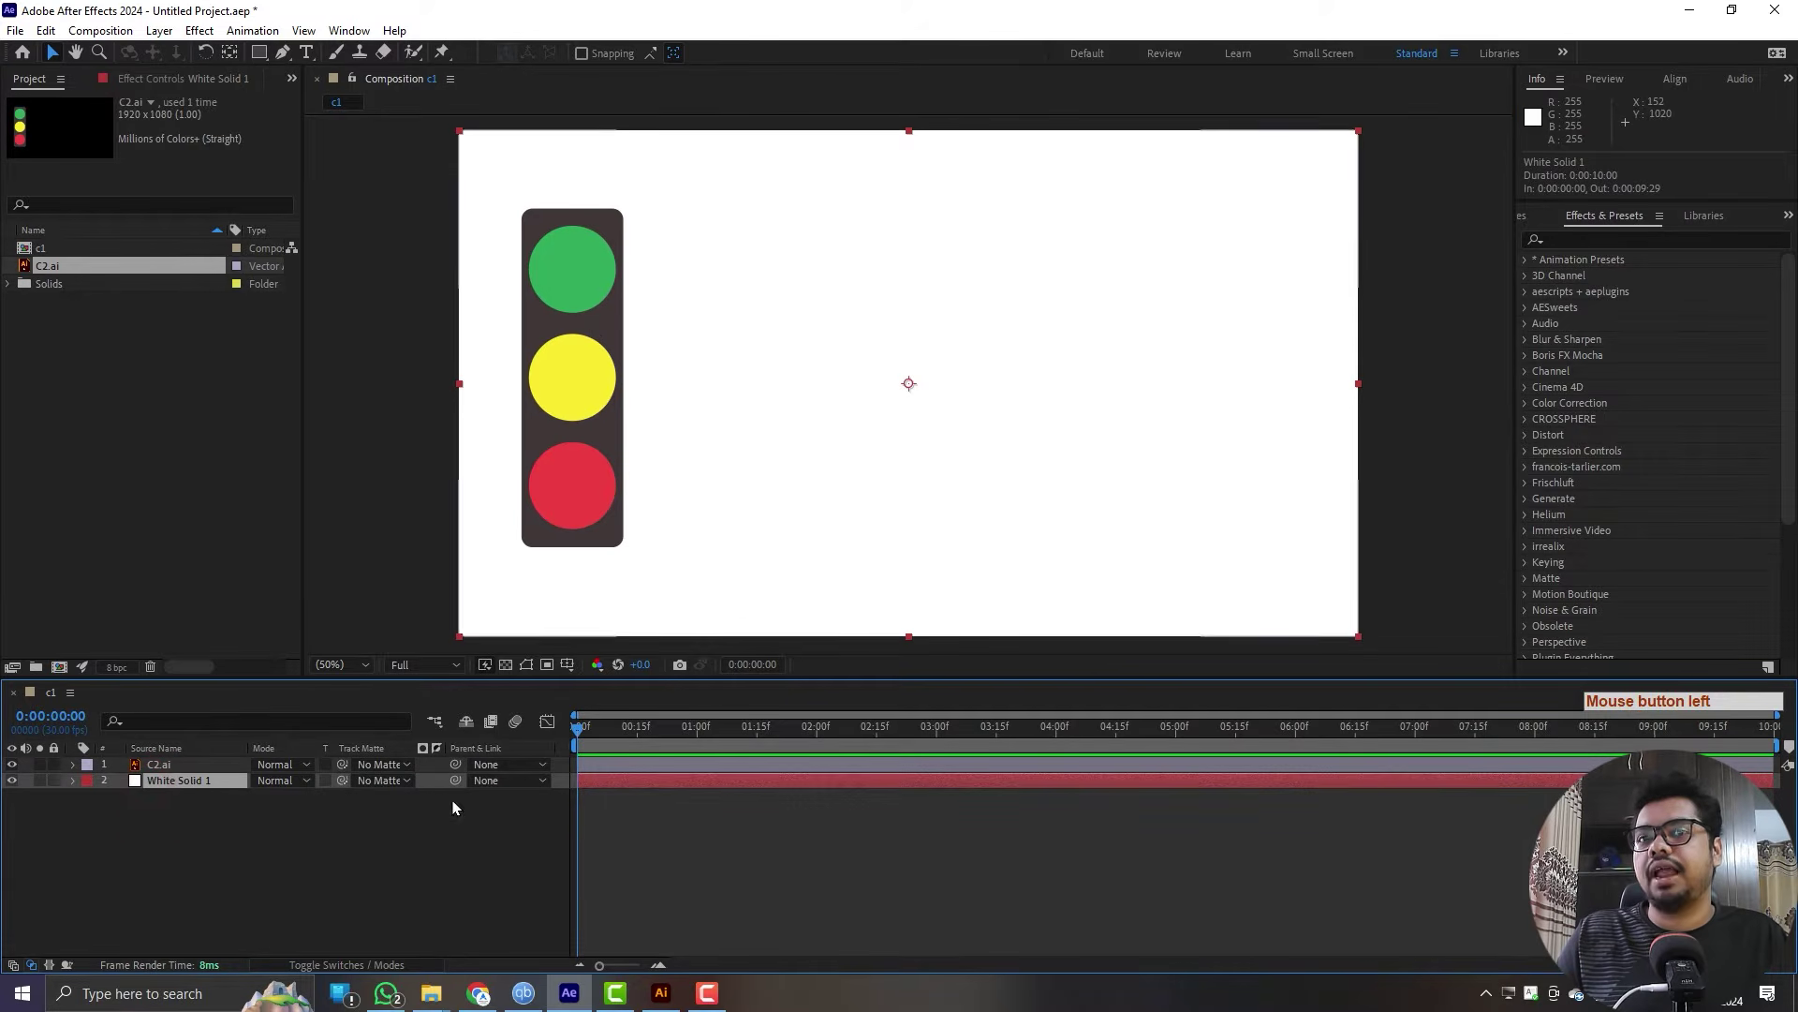
{"action": "left_click", "coordinate": [172, 767]}
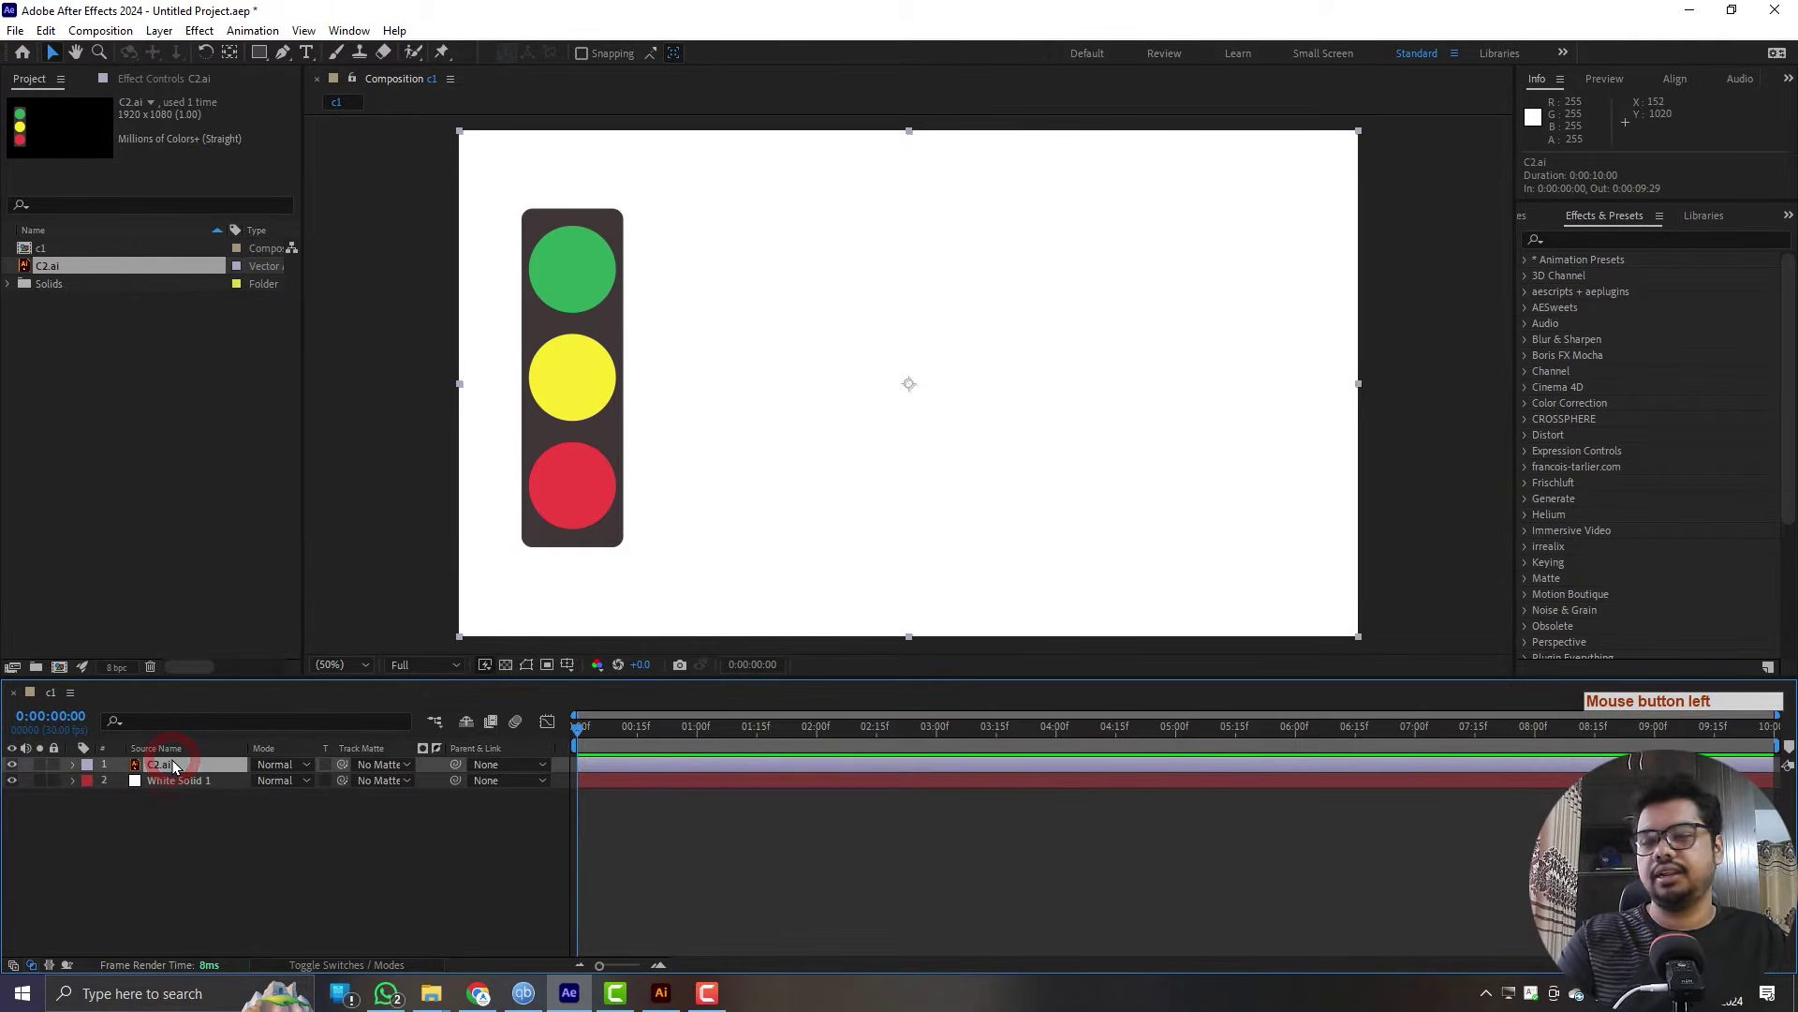
{"action": "key", "text": "Delete"}
{"action": "left_click", "coordinate": [89, 265]}
{"action": "key", "text": "Delete"}
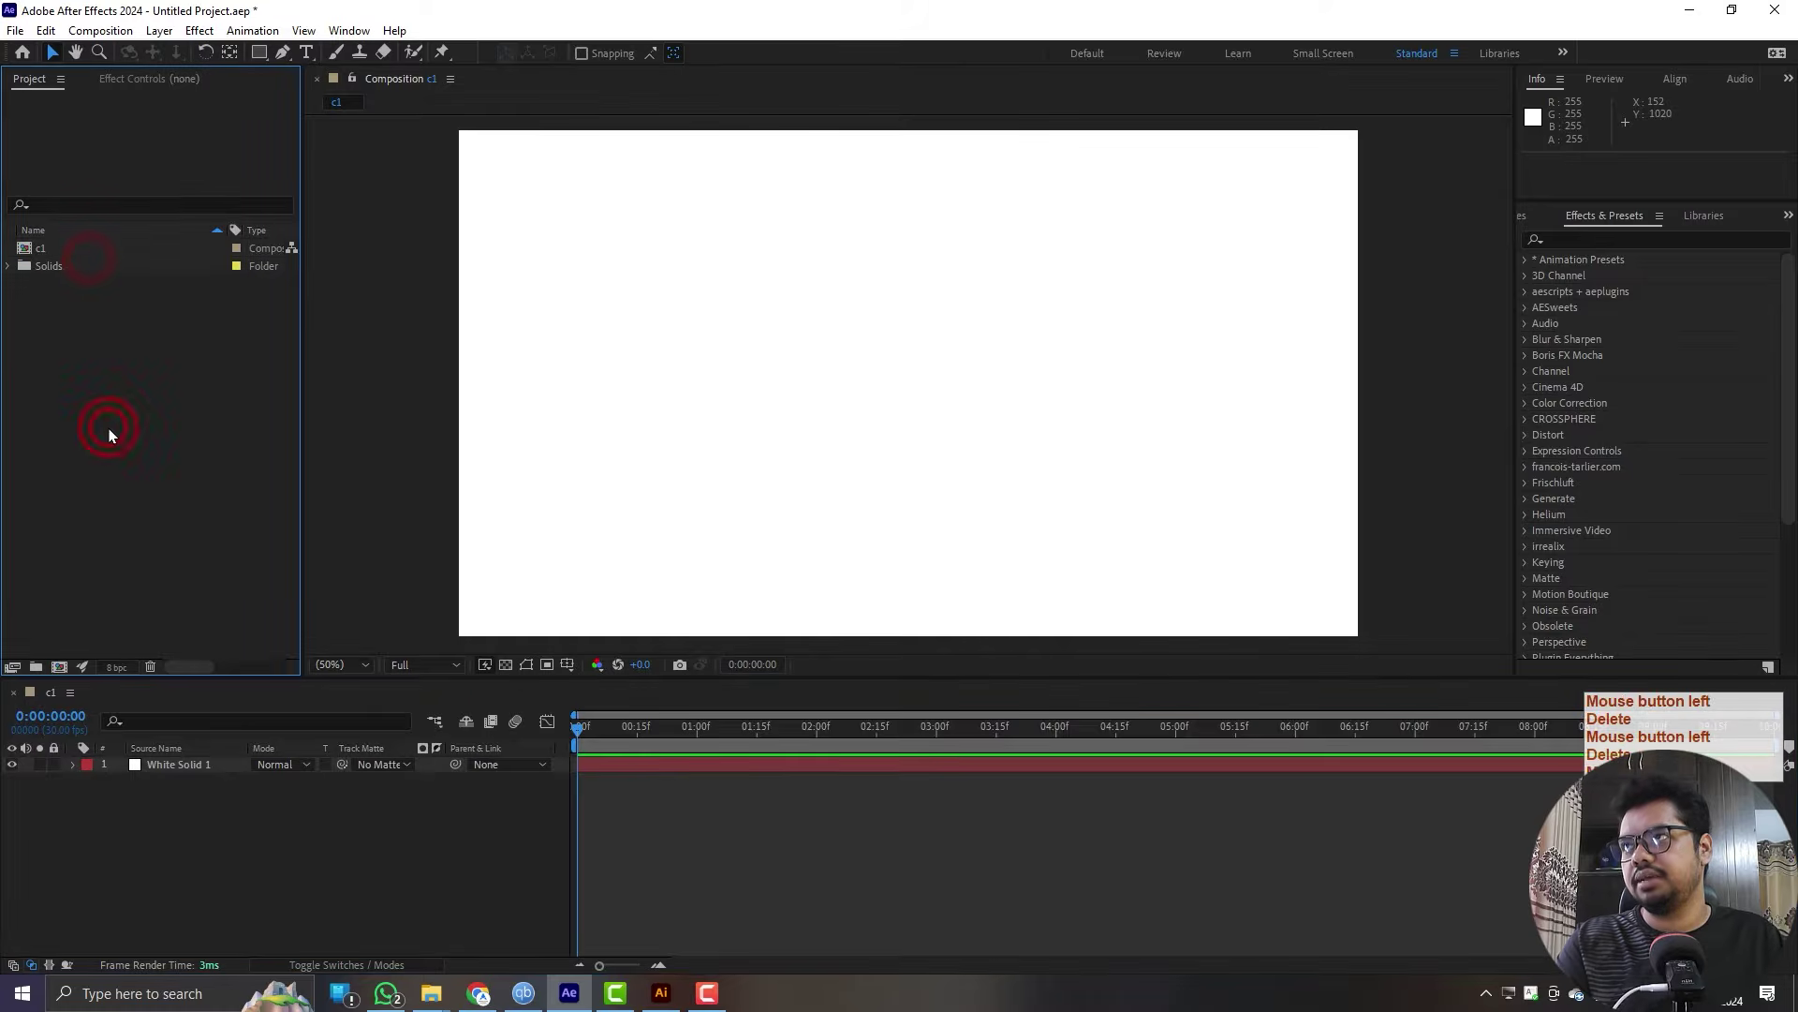
- Import C2.ai from the C2 folder with Import As set to Composition
{"action": "double_click", "coordinate": [131, 517]}
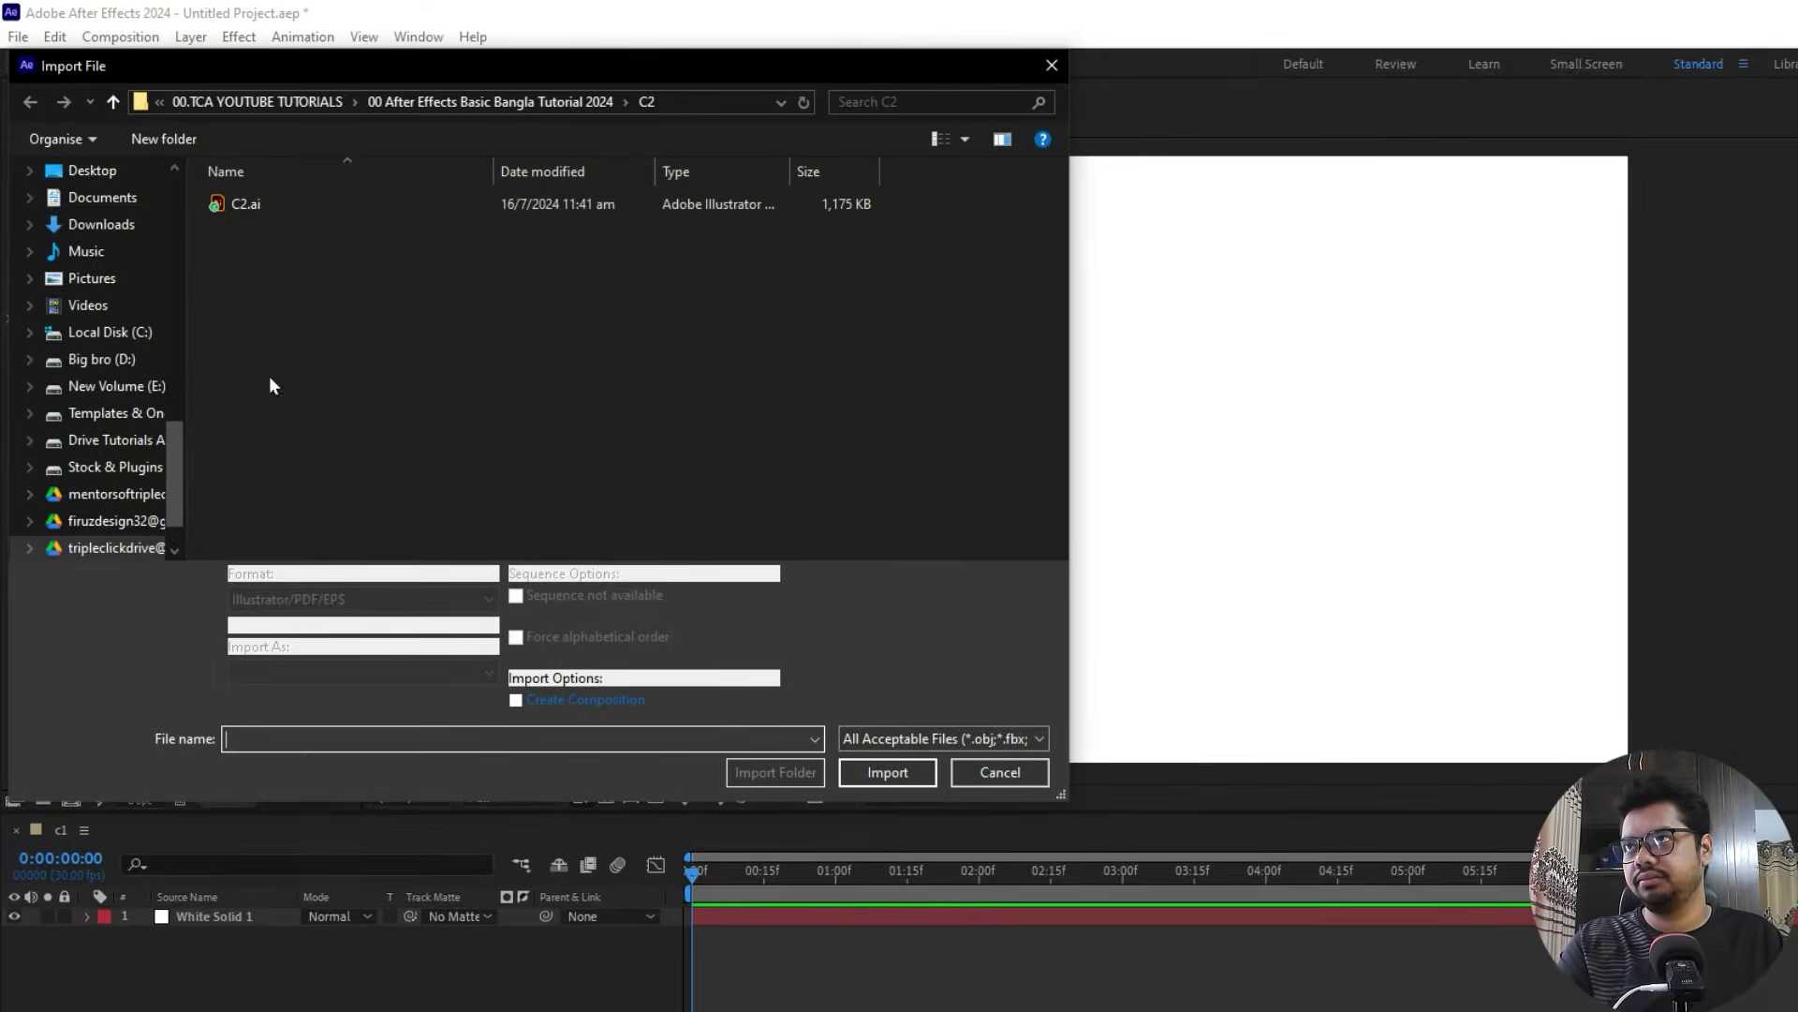
{"action": "left_click", "coordinate": [307, 207]}
{"action": "left_click", "coordinate": [363, 670]}
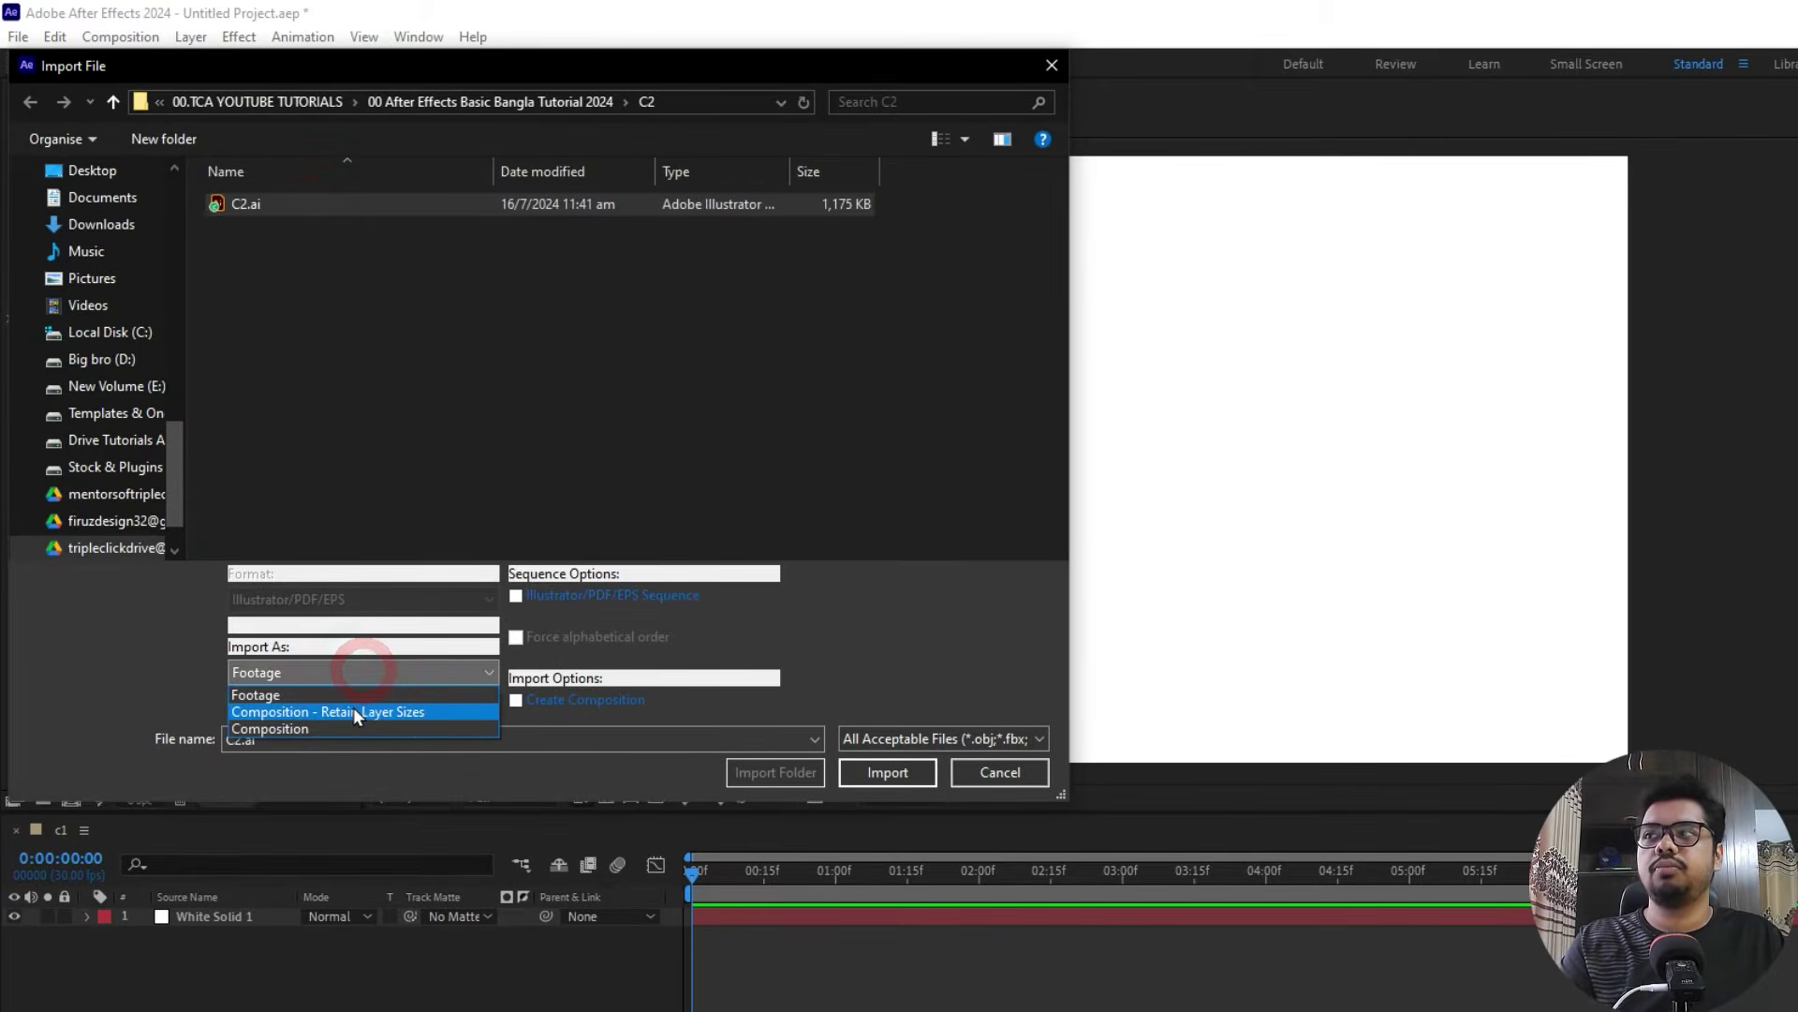
{"action": "left_click", "coordinate": [309, 727]}
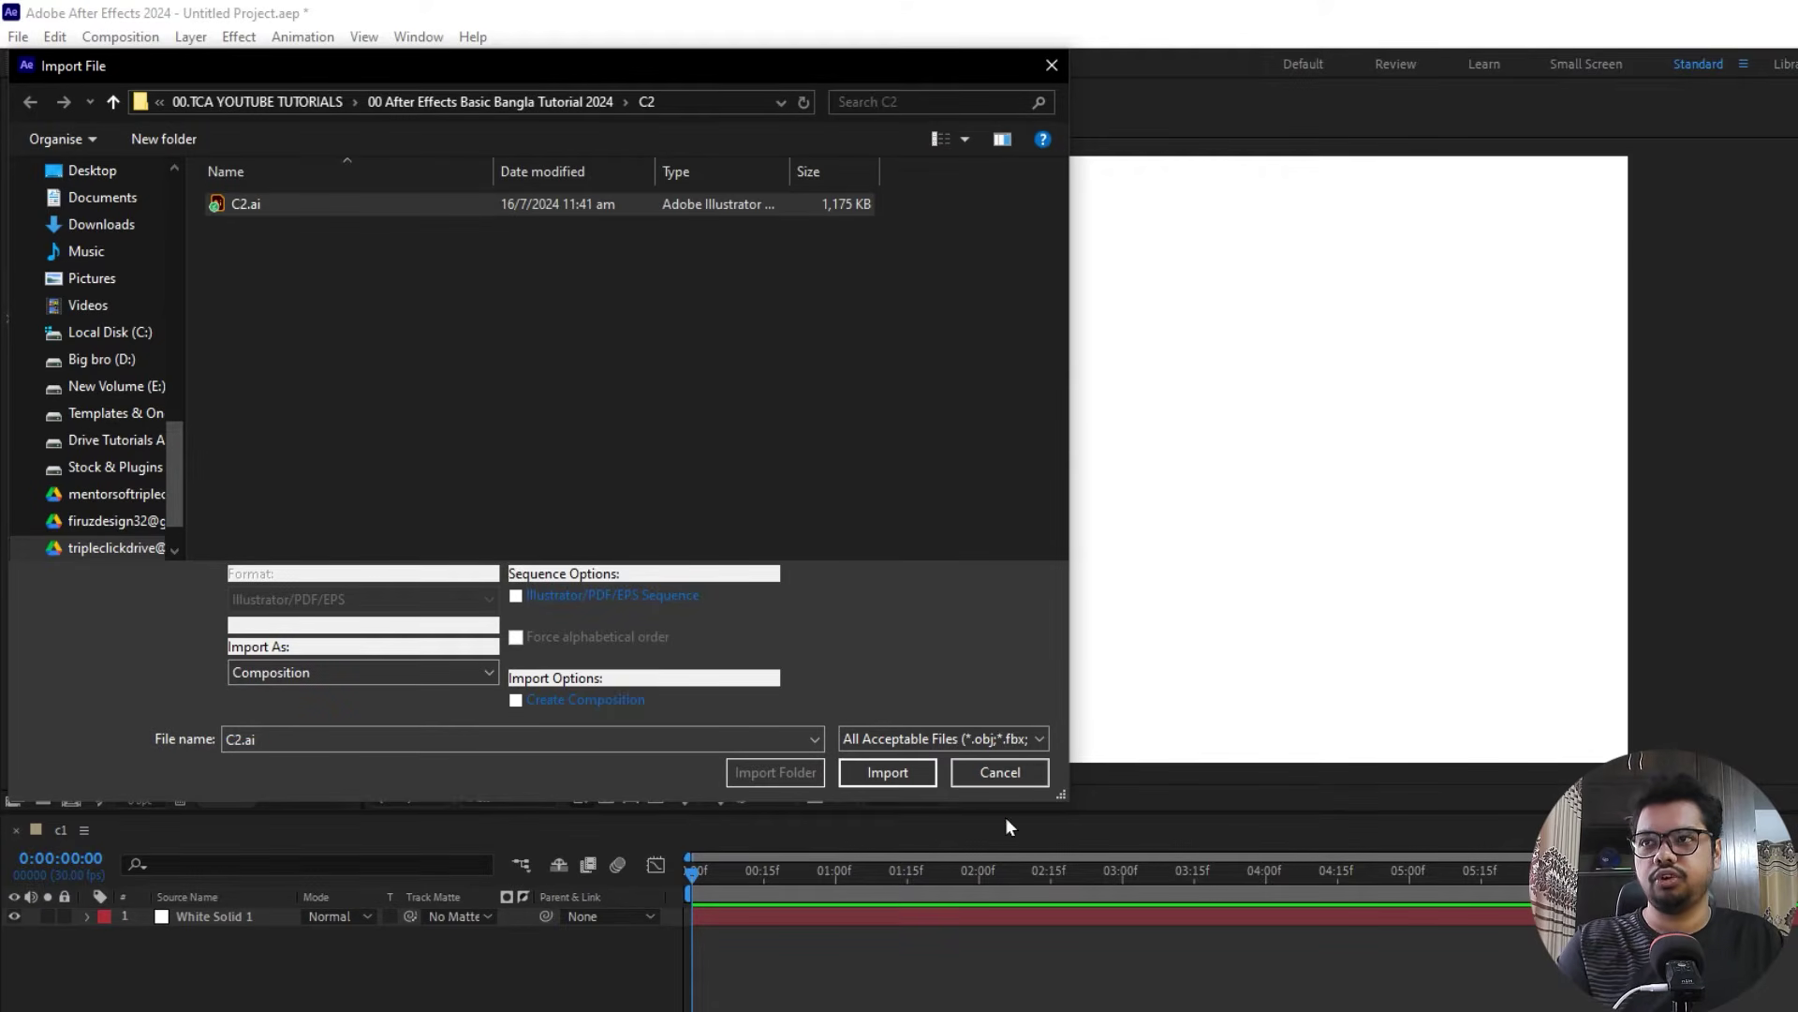
{"action": "left_click", "coordinate": [904, 772]}
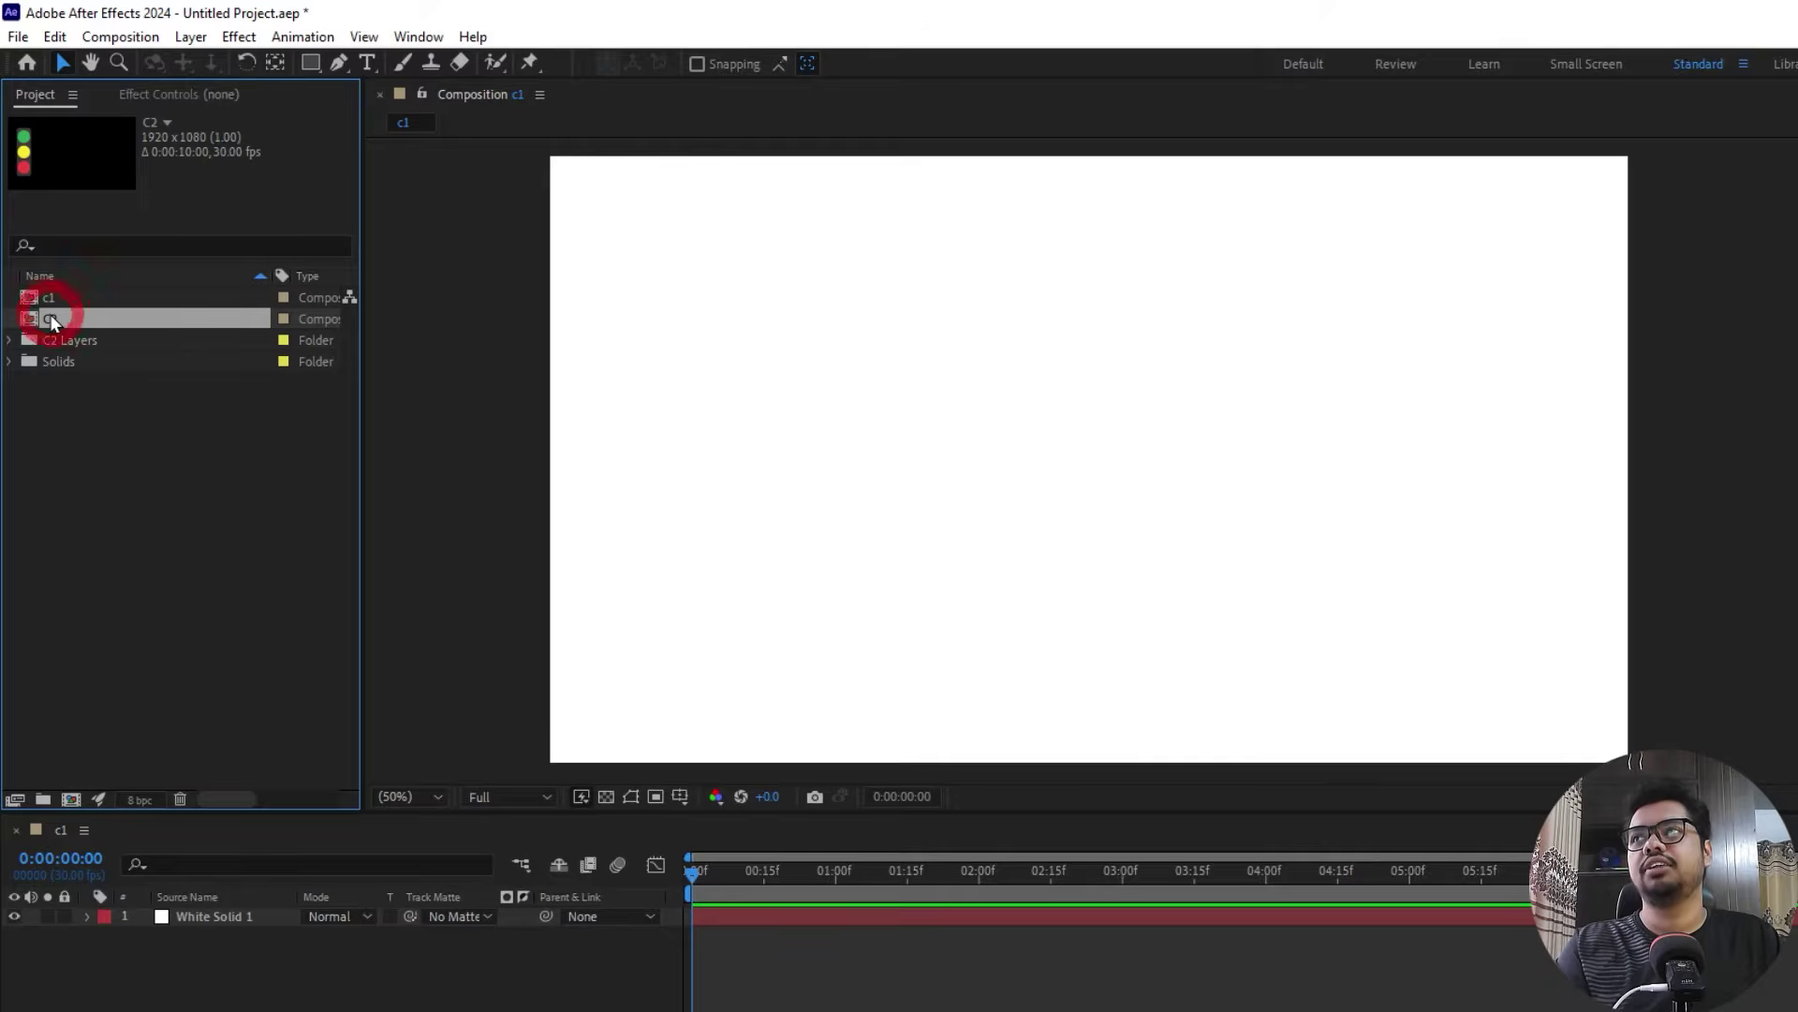
- Open the imported C2 composition and select its layers one by one to check each layer's bounding box and anchor point
{"action": "double_click", "coordinate": [50, 320]}
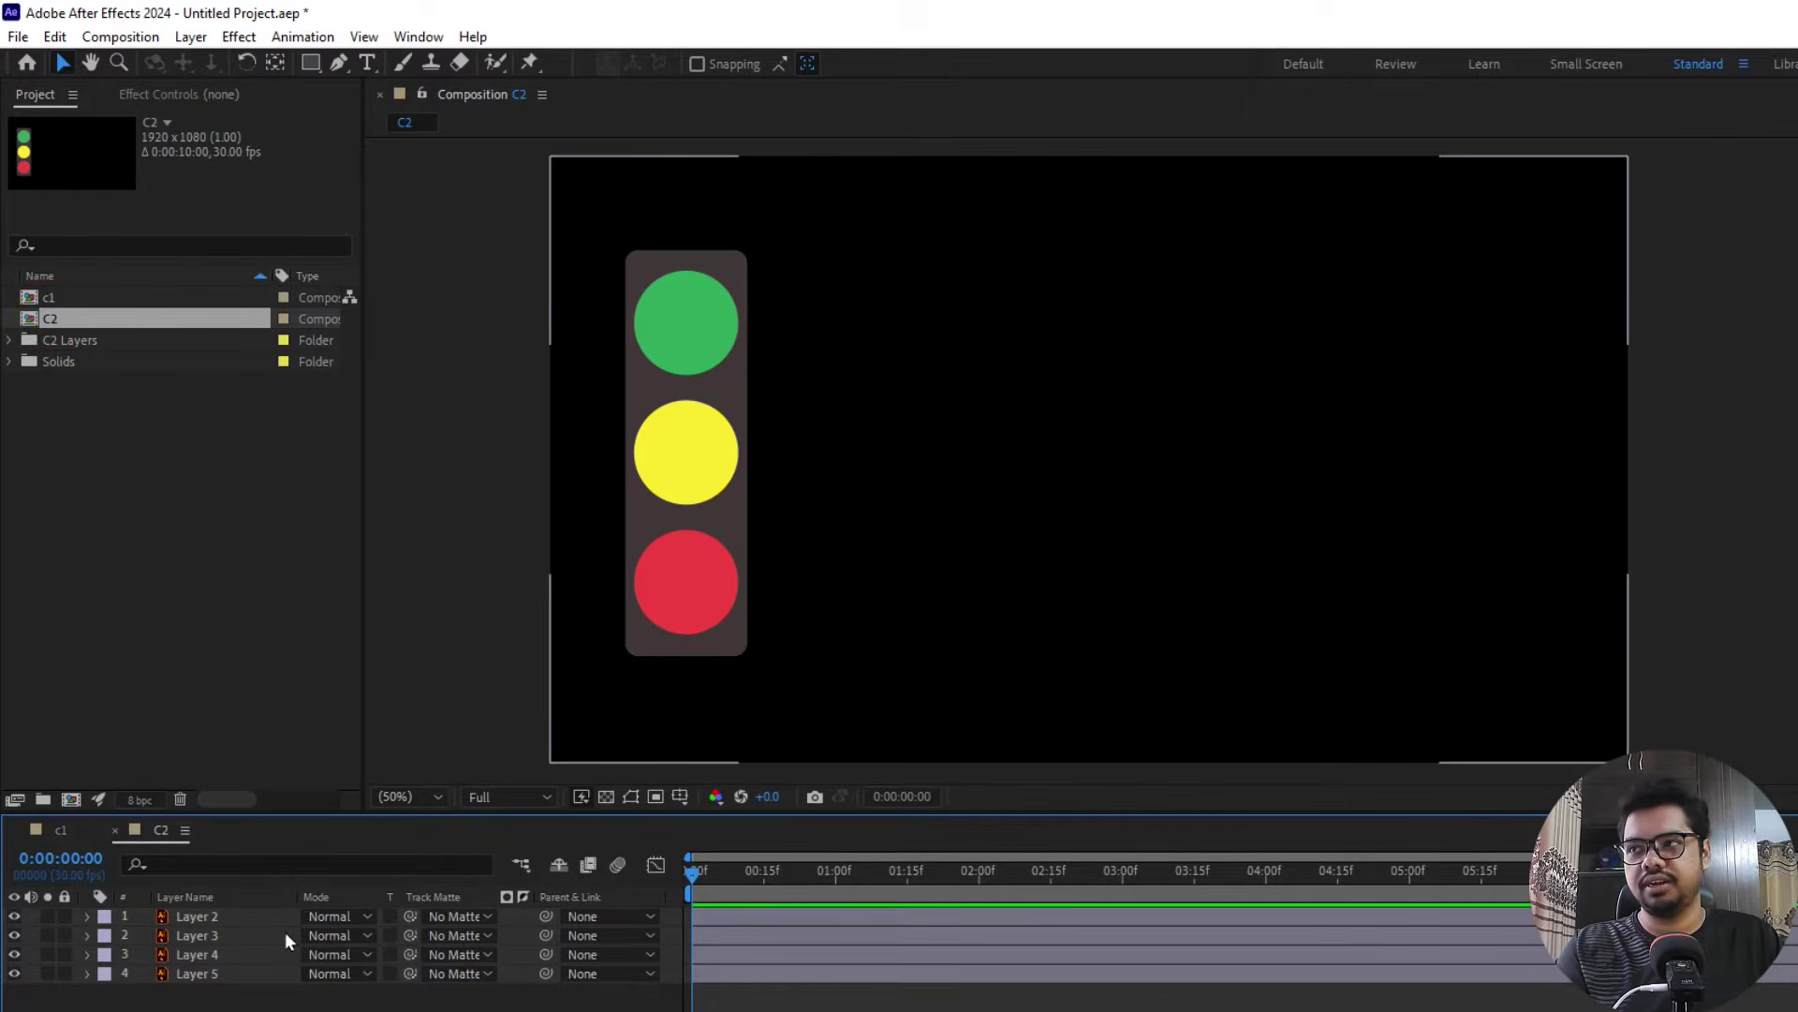
{"action": "left_click", "coordinate": [197, 937]}
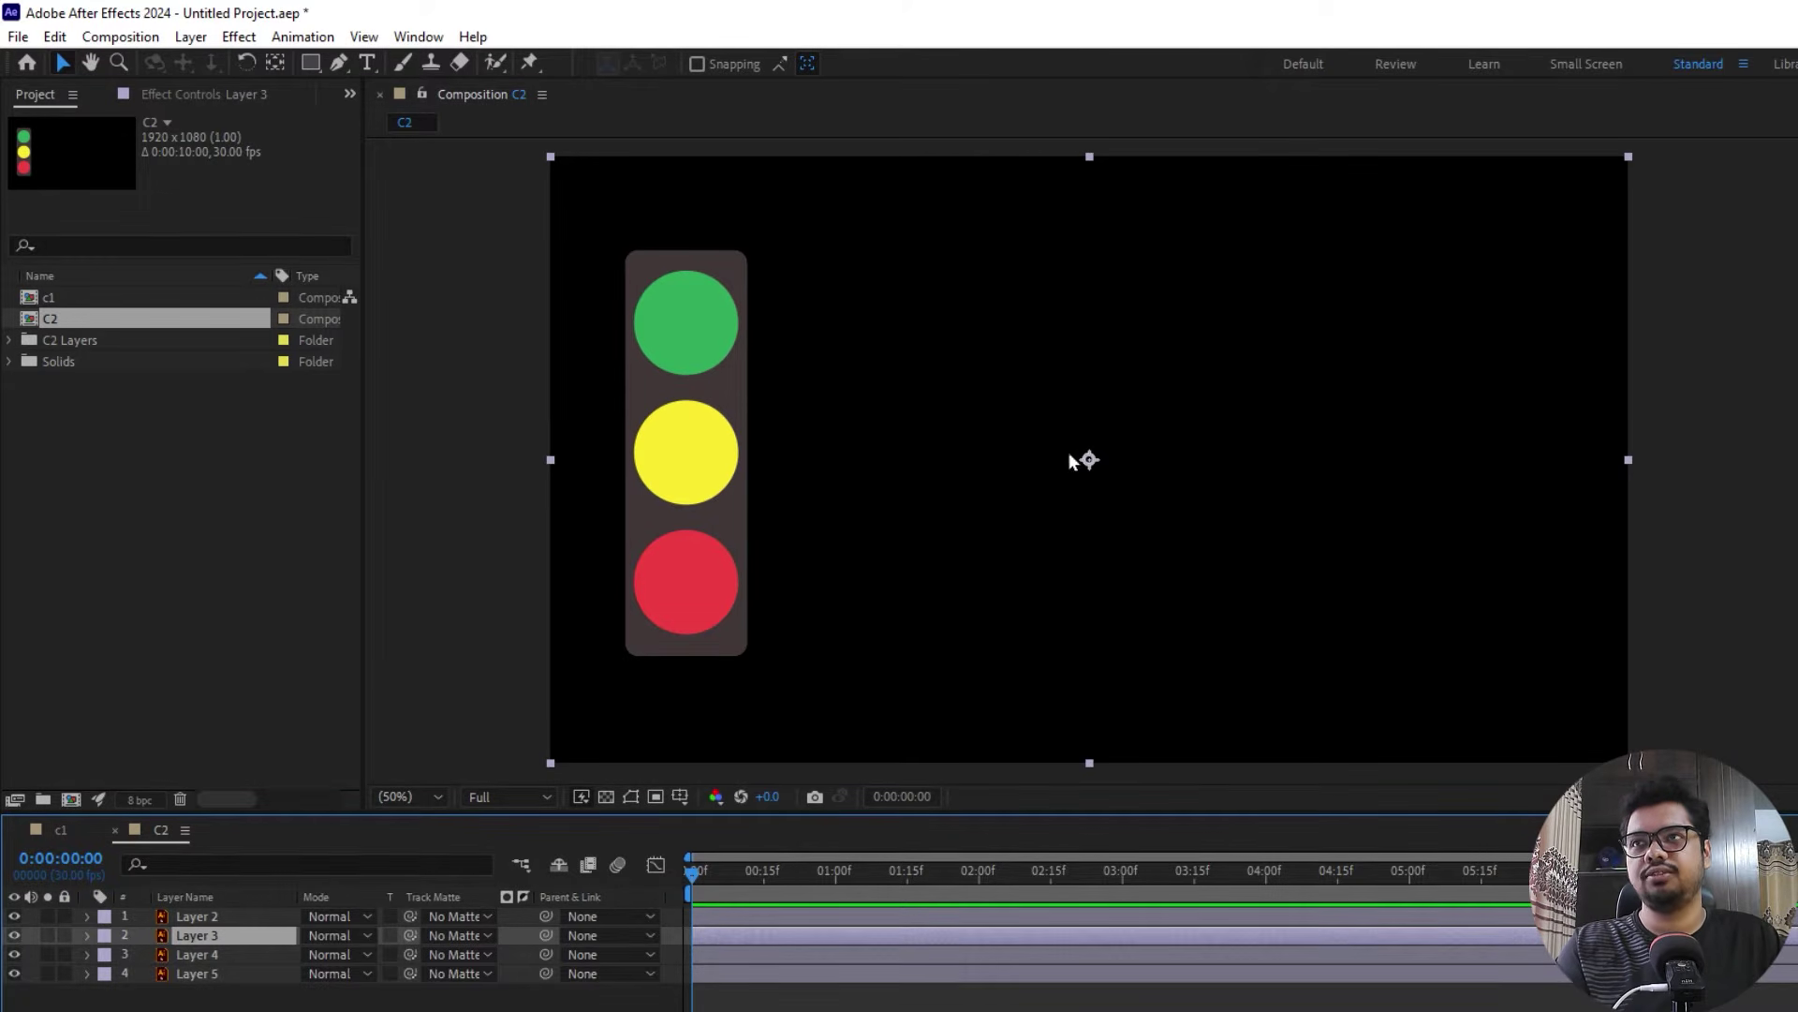
{"action": "left_click", "coordinate": [940, 1000]}
{"action": "left_click", "coordinate": [1034, 421]}
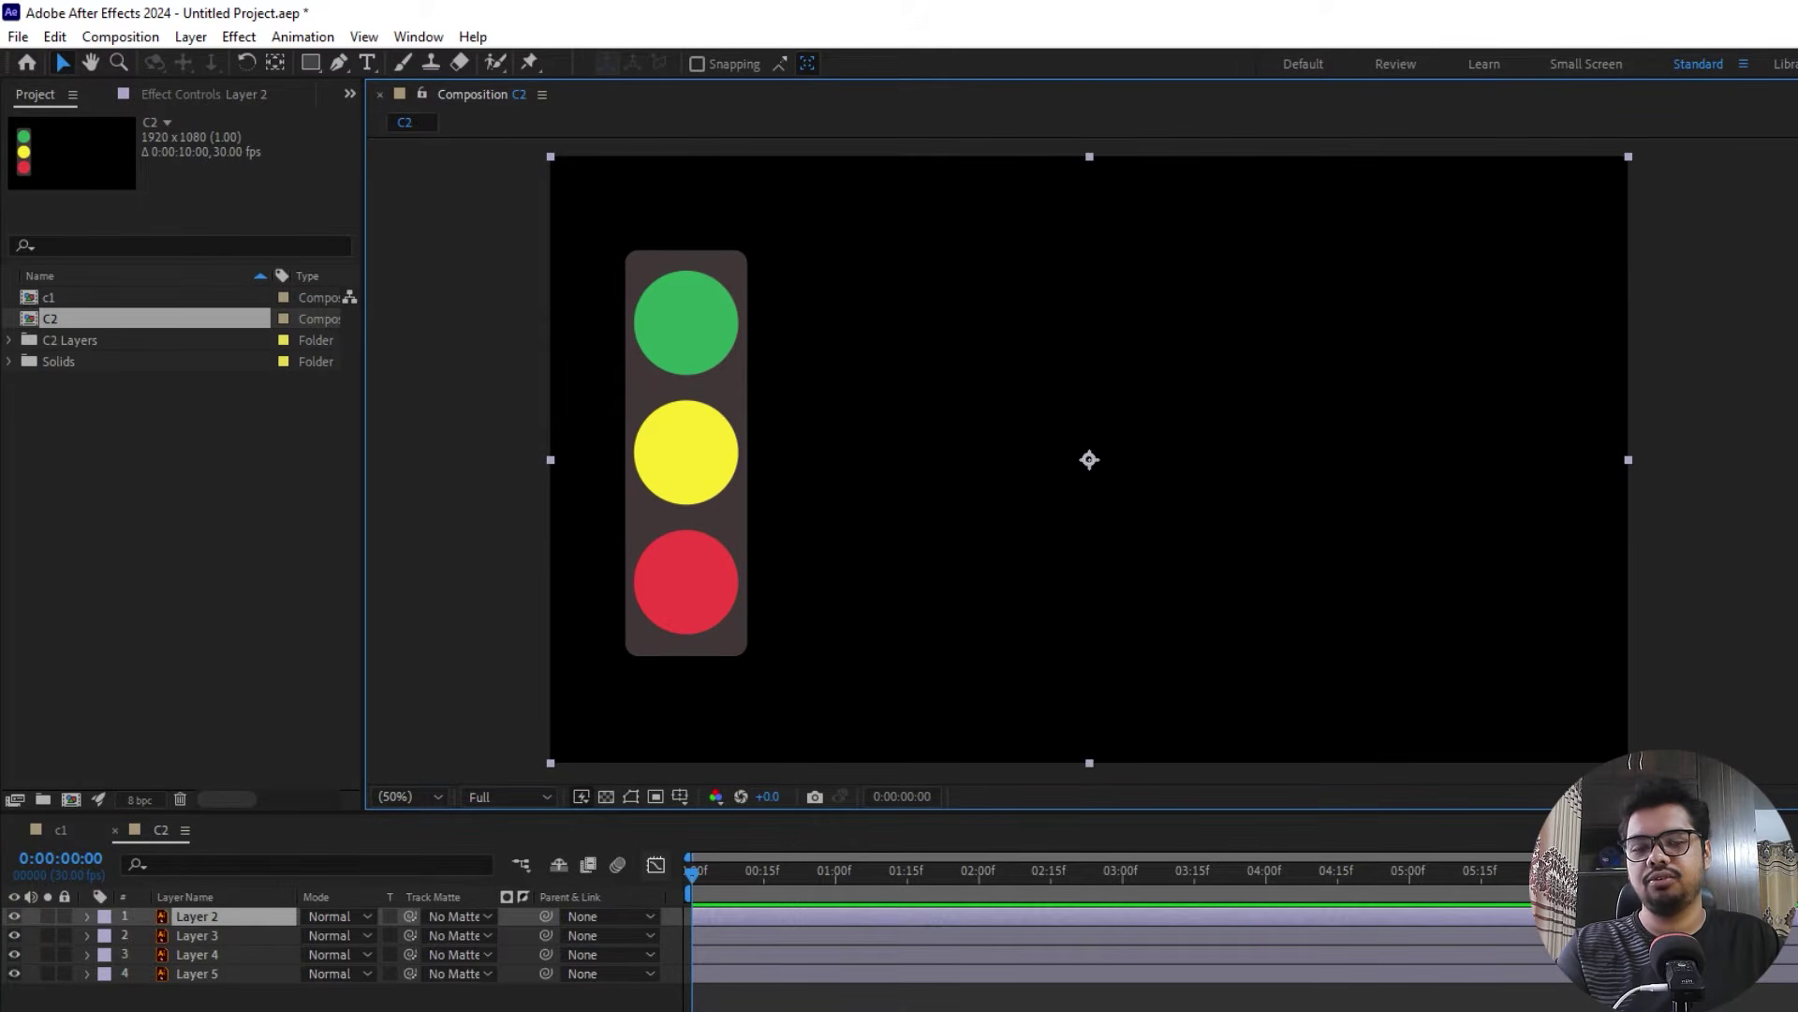
{"action": "left_click", "coordinate": [208, 935]}
{"action": "left_click", "coordinate": [207, 956]}
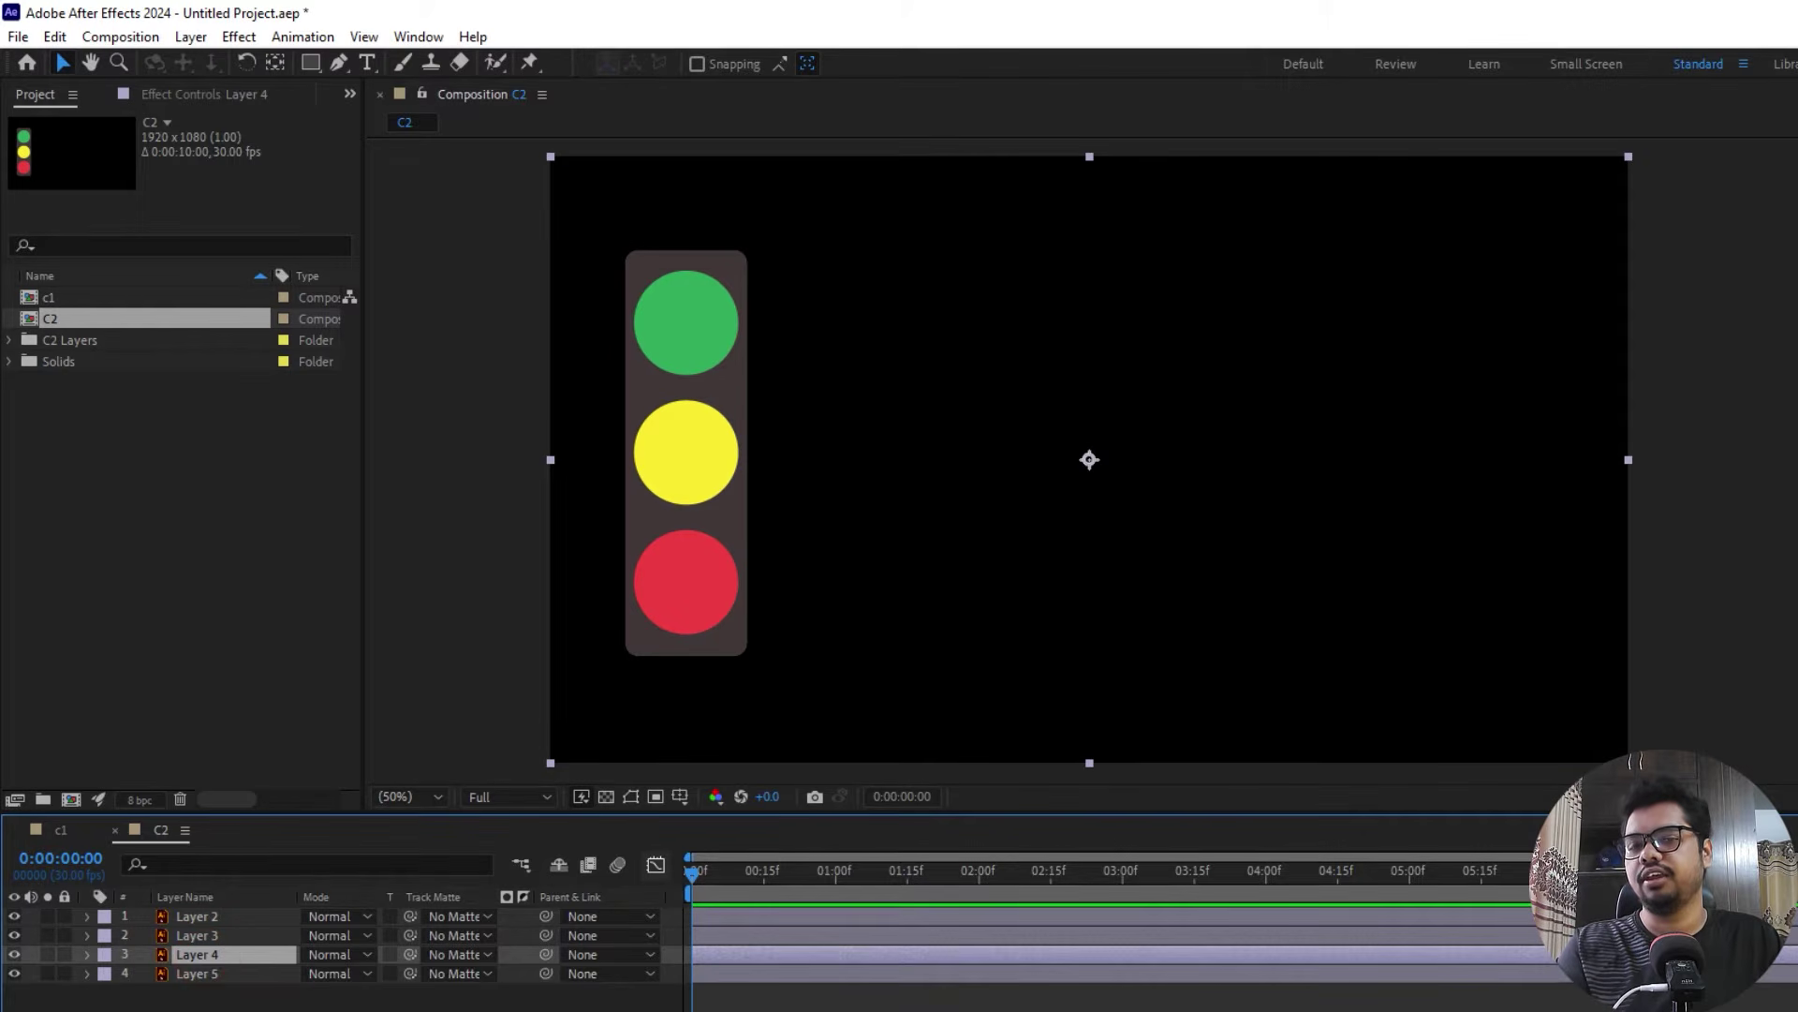
- Delete all layers in the C2 composition and remove the composition from the project
{"action": "key", "text": "ctrl+a"}
{"action": "key", "text": "Delete"}
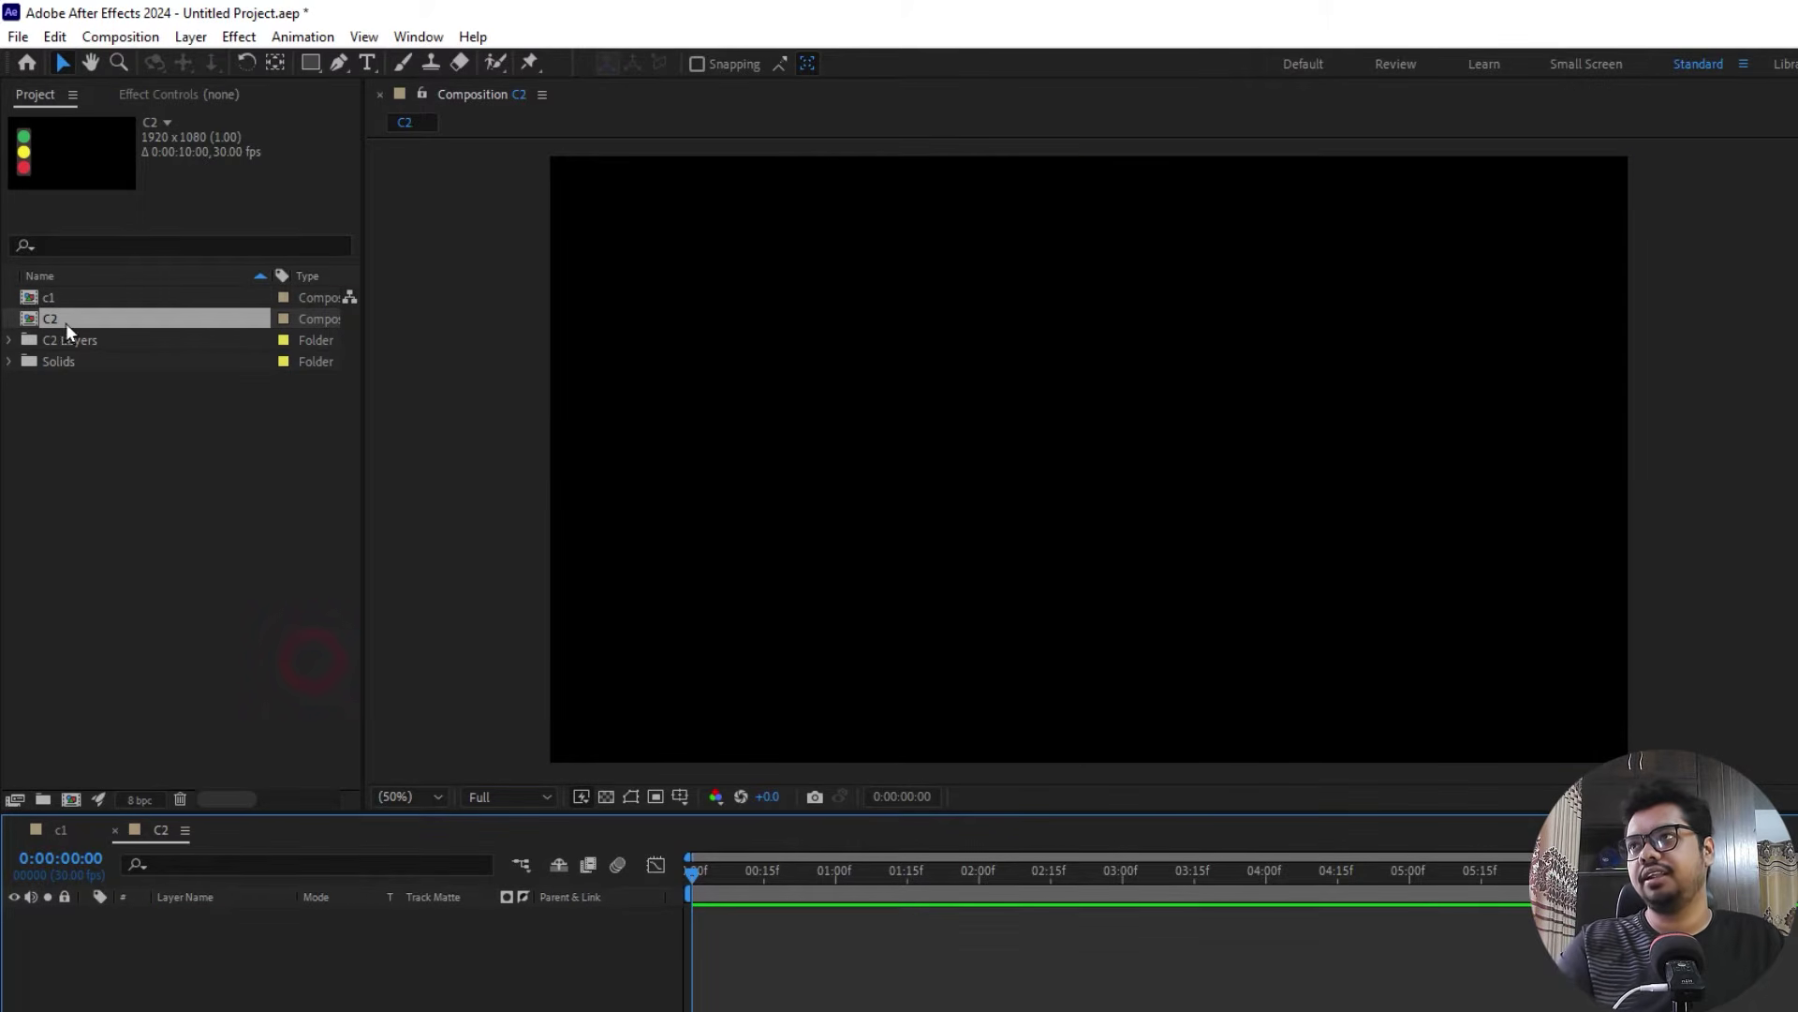
{"action": "key", "text": "Delete"}
- Inspect Layer 2/C2.ai inside the C2 Layers folder and delete the folder with its contents
{"action": "left_click", "coordinate": [75, 316]}
{"action": "key", "text": "Delete"}
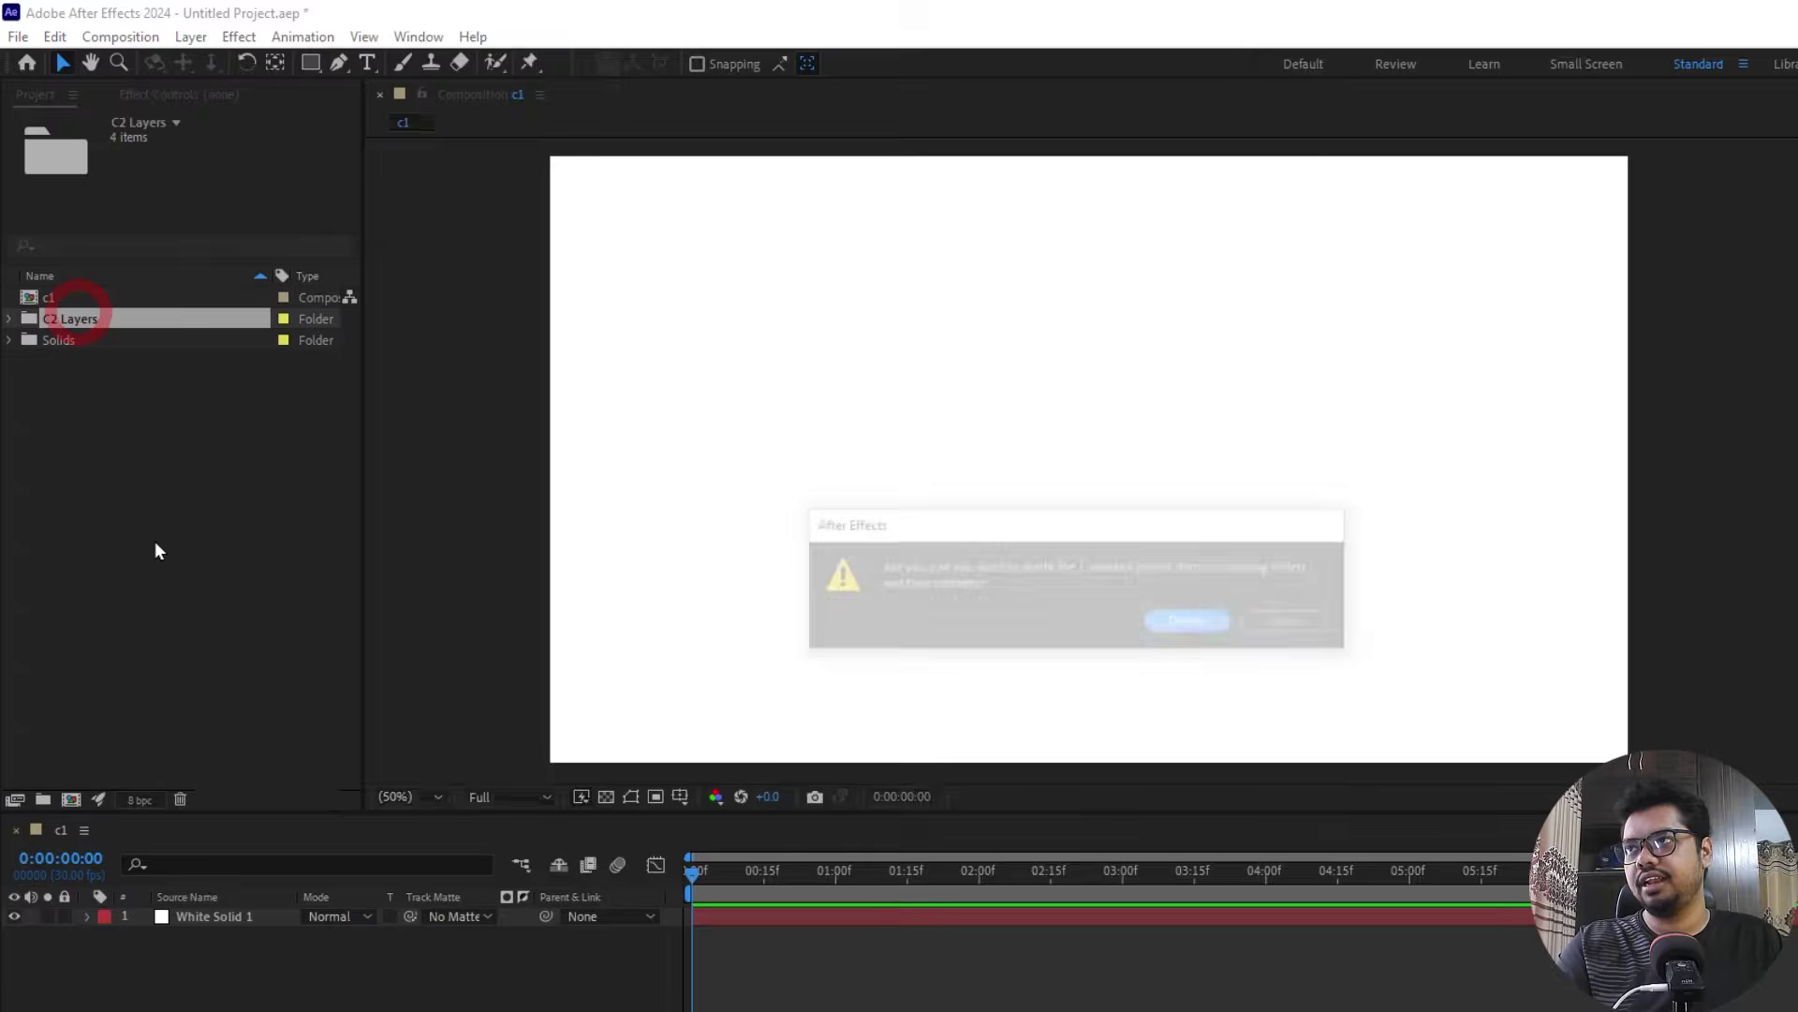
{"action": "left_click", "coordinate": [1281, 621]}
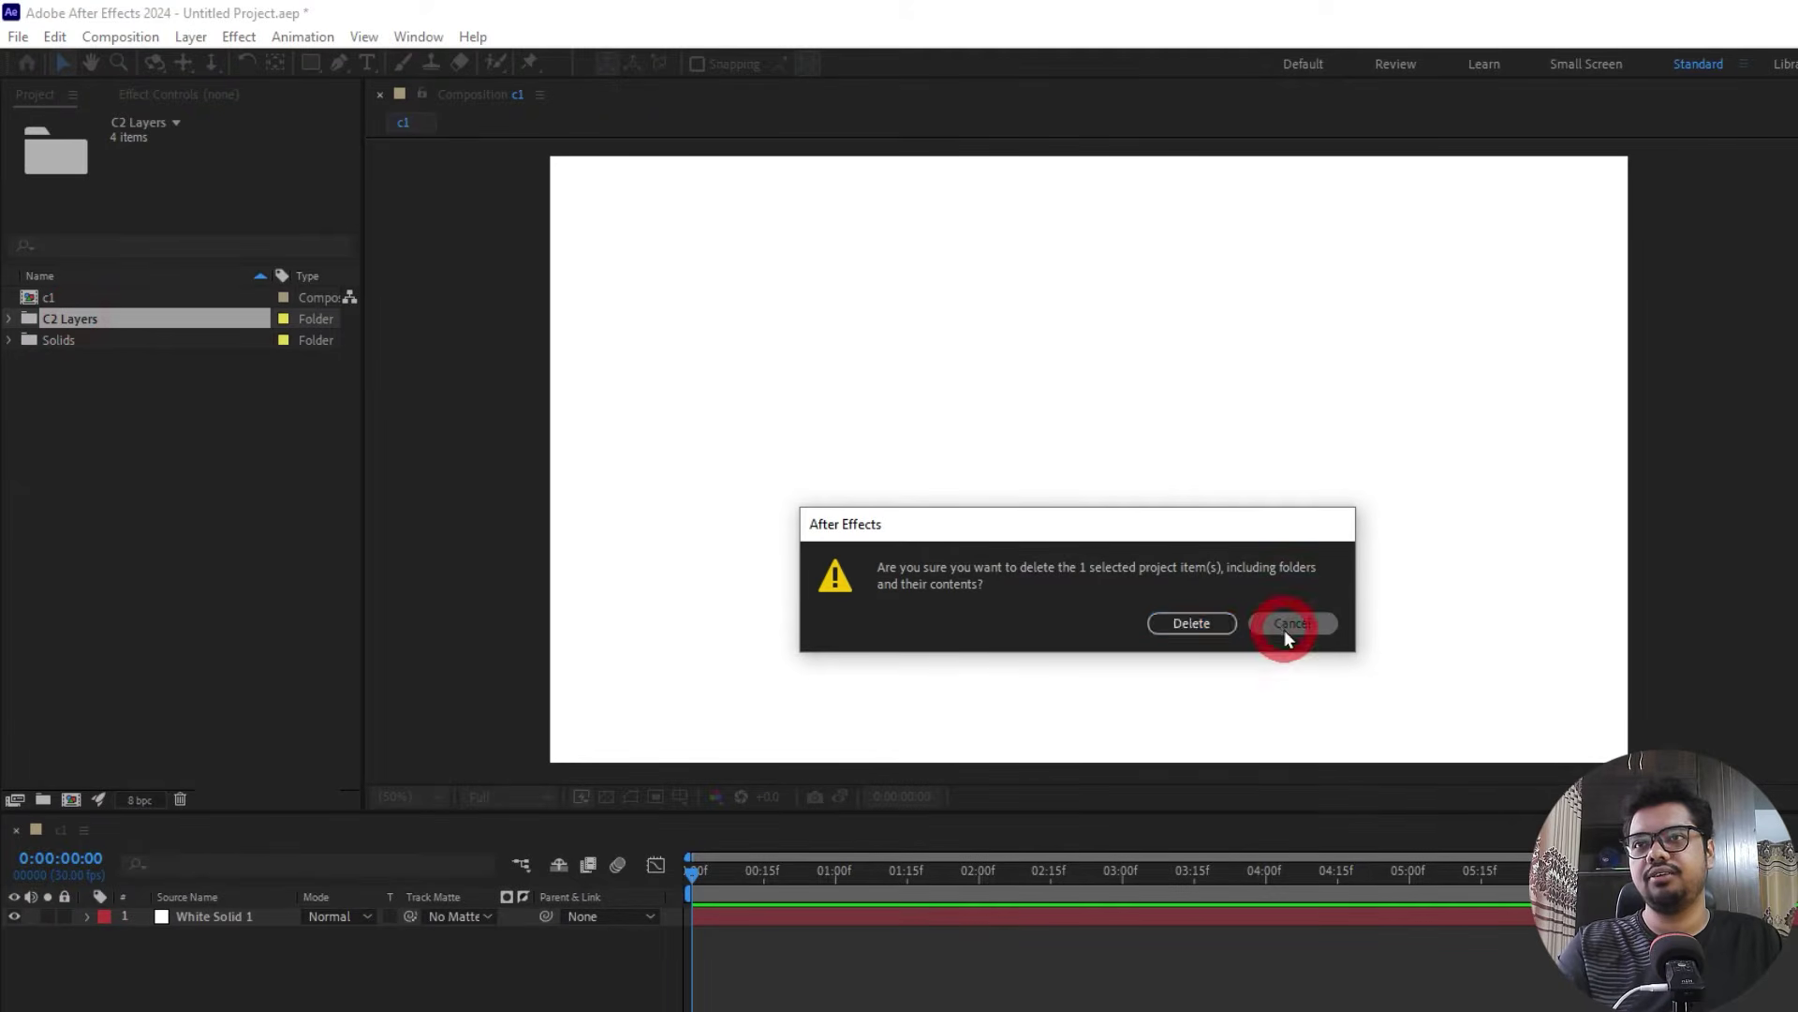
{"action": "left_click", "coordinate": [10, 318]}
{"action": "left_click", "coordinate": [121, 340]}
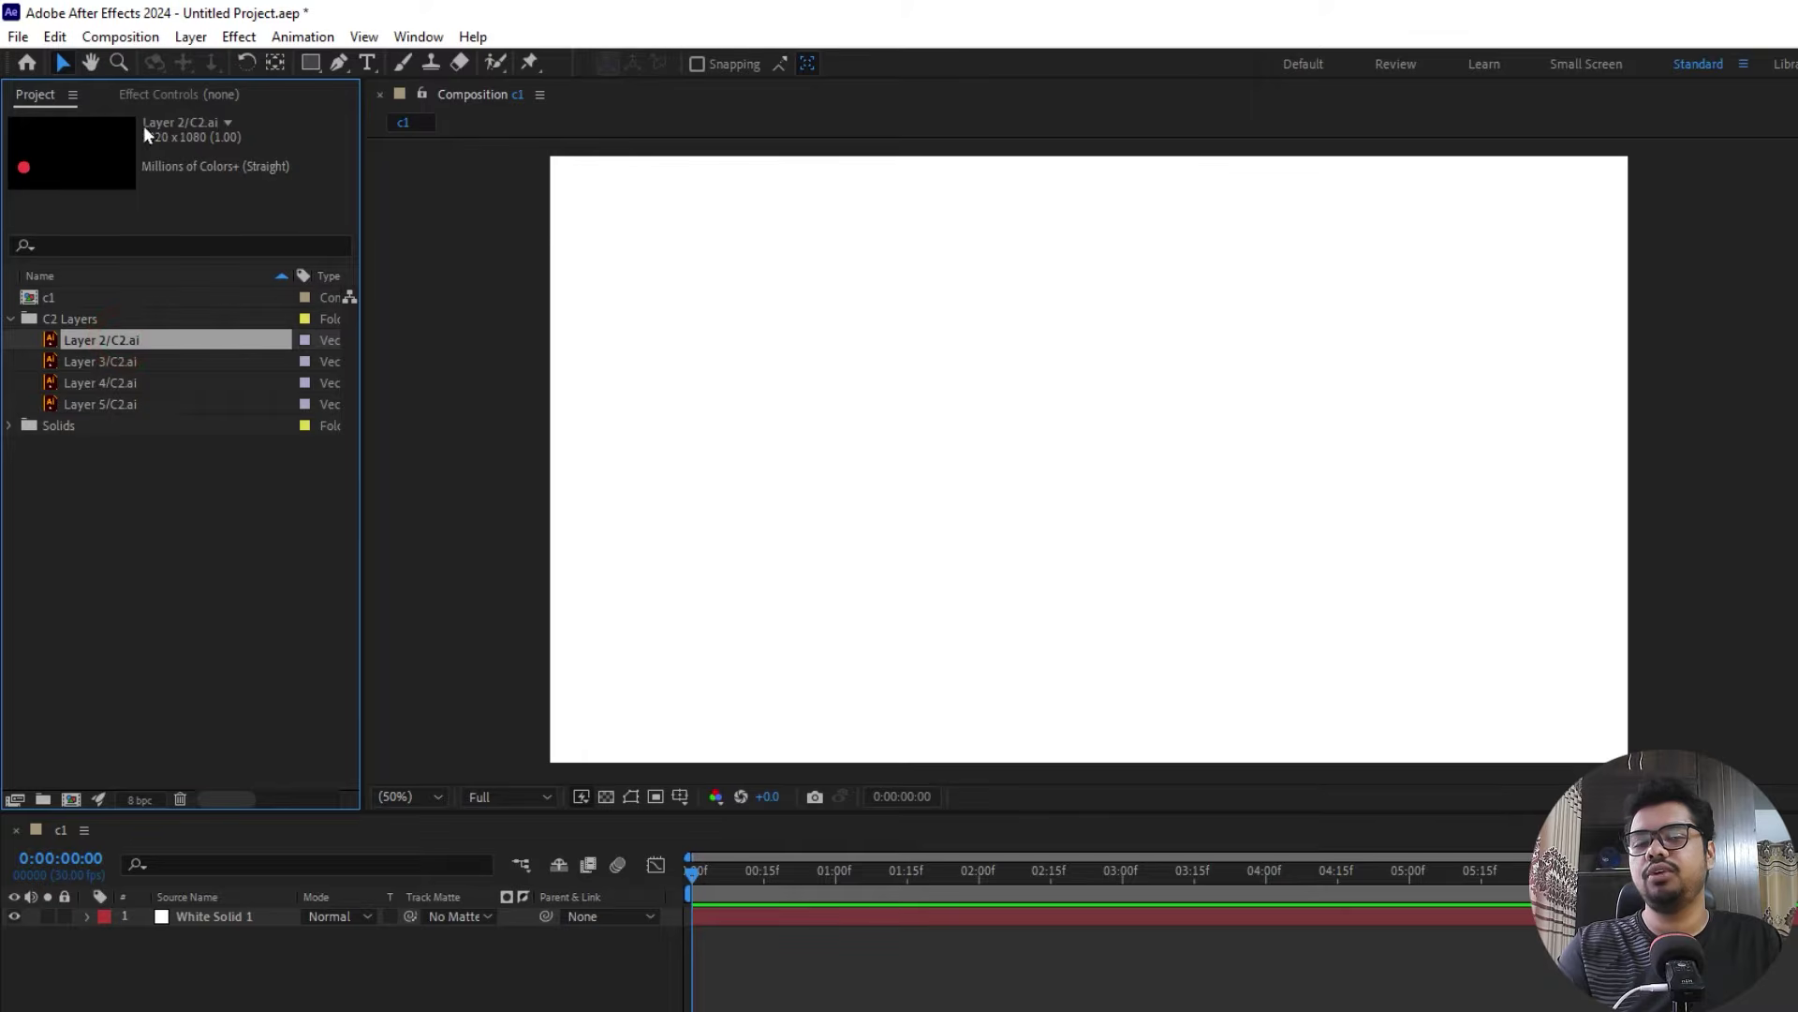
{"action": "left_click", "coordinate": [71, 323]}
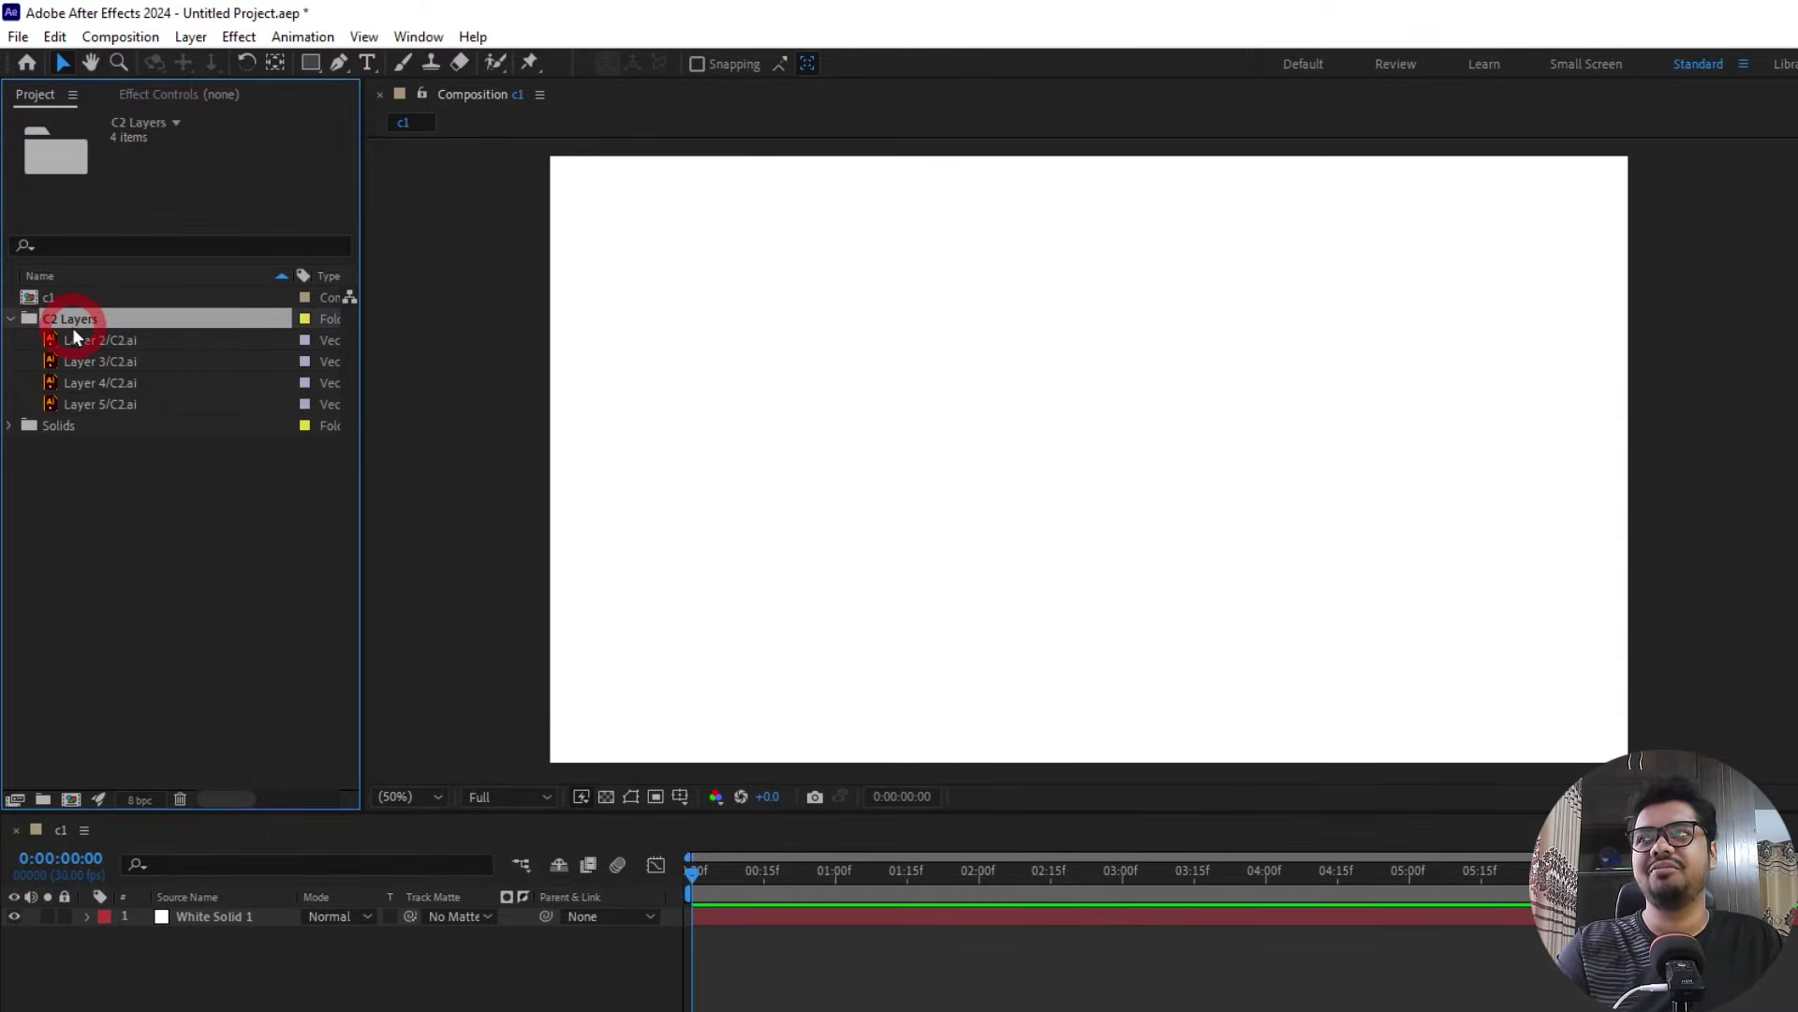
{"action": "key", "text": "Delete"}
{"action": "key", "text": "Return"}
- Import C2.ai again with Import As set to Composition - Retain Layer Sizes
{"action": "double_click", "coordinate": [127, 446]}
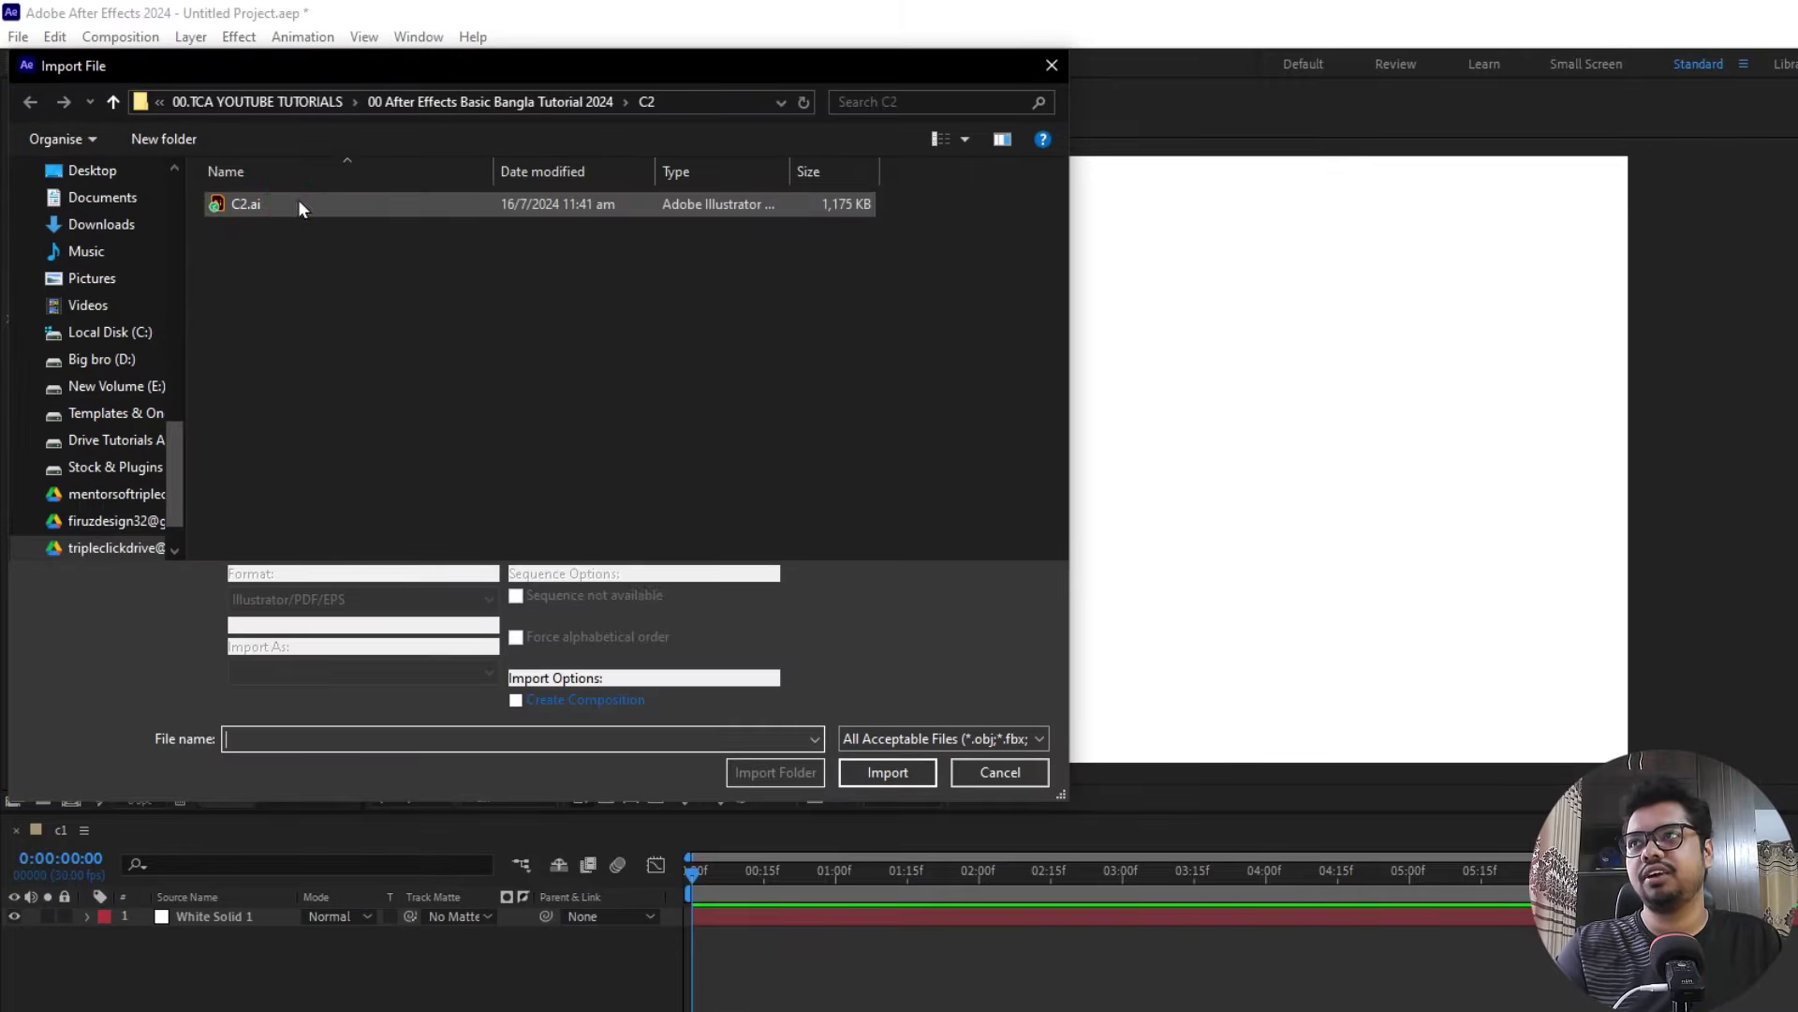
{"action": "left_click", "coordinate": [298, 199]}
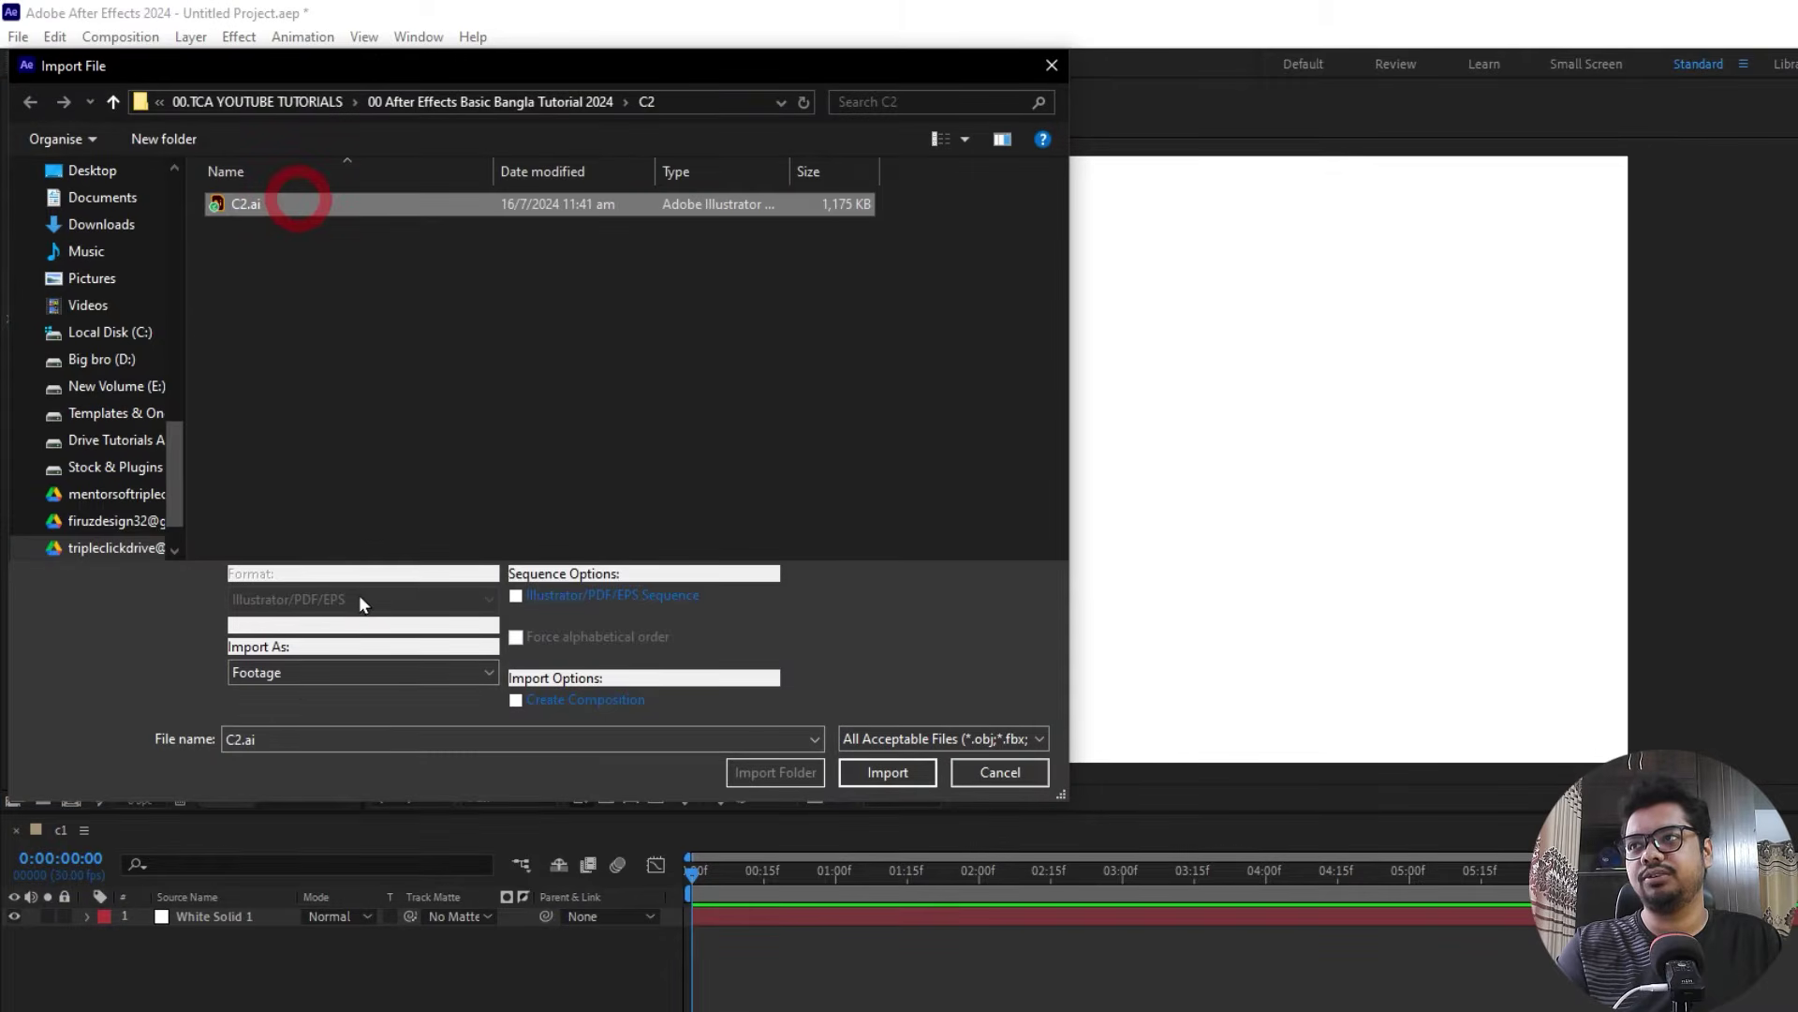
{"action": "left_click", "coordinate": [315, 672]}
{"action": "left_click", "coordinate": [387, 711]}
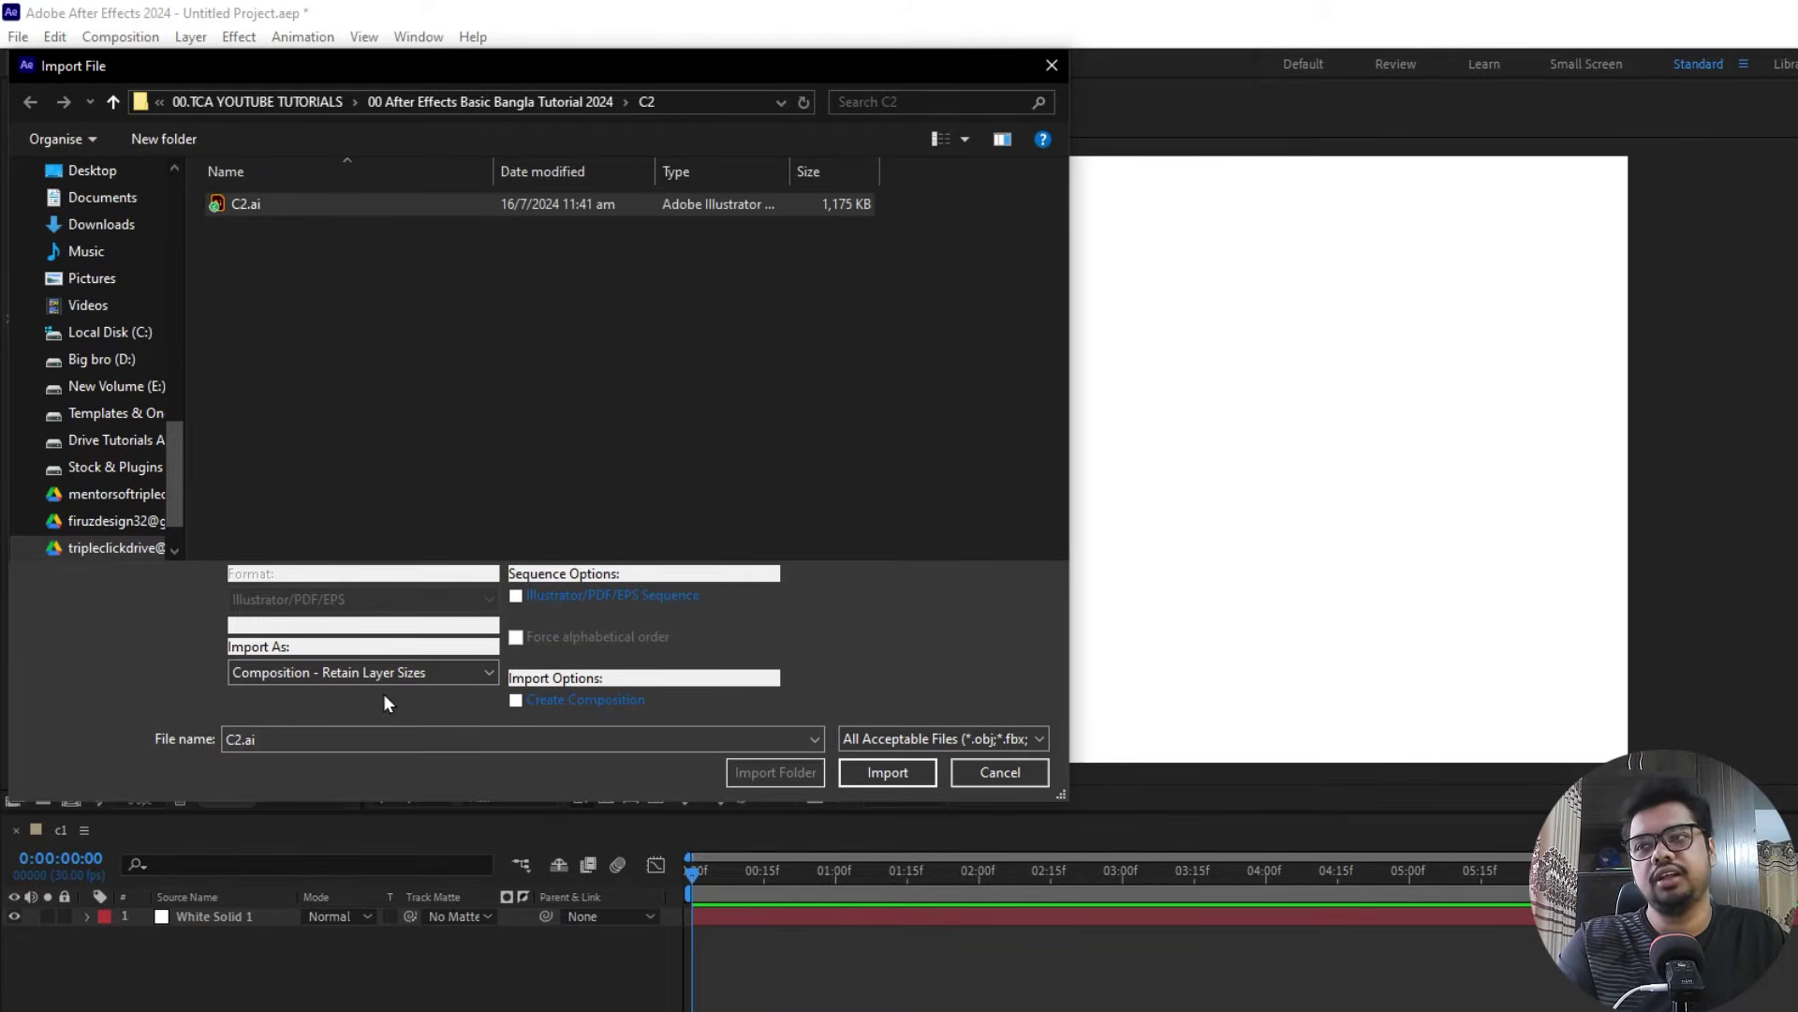
{"action": "left_click", "coordinate": [899, 777]}
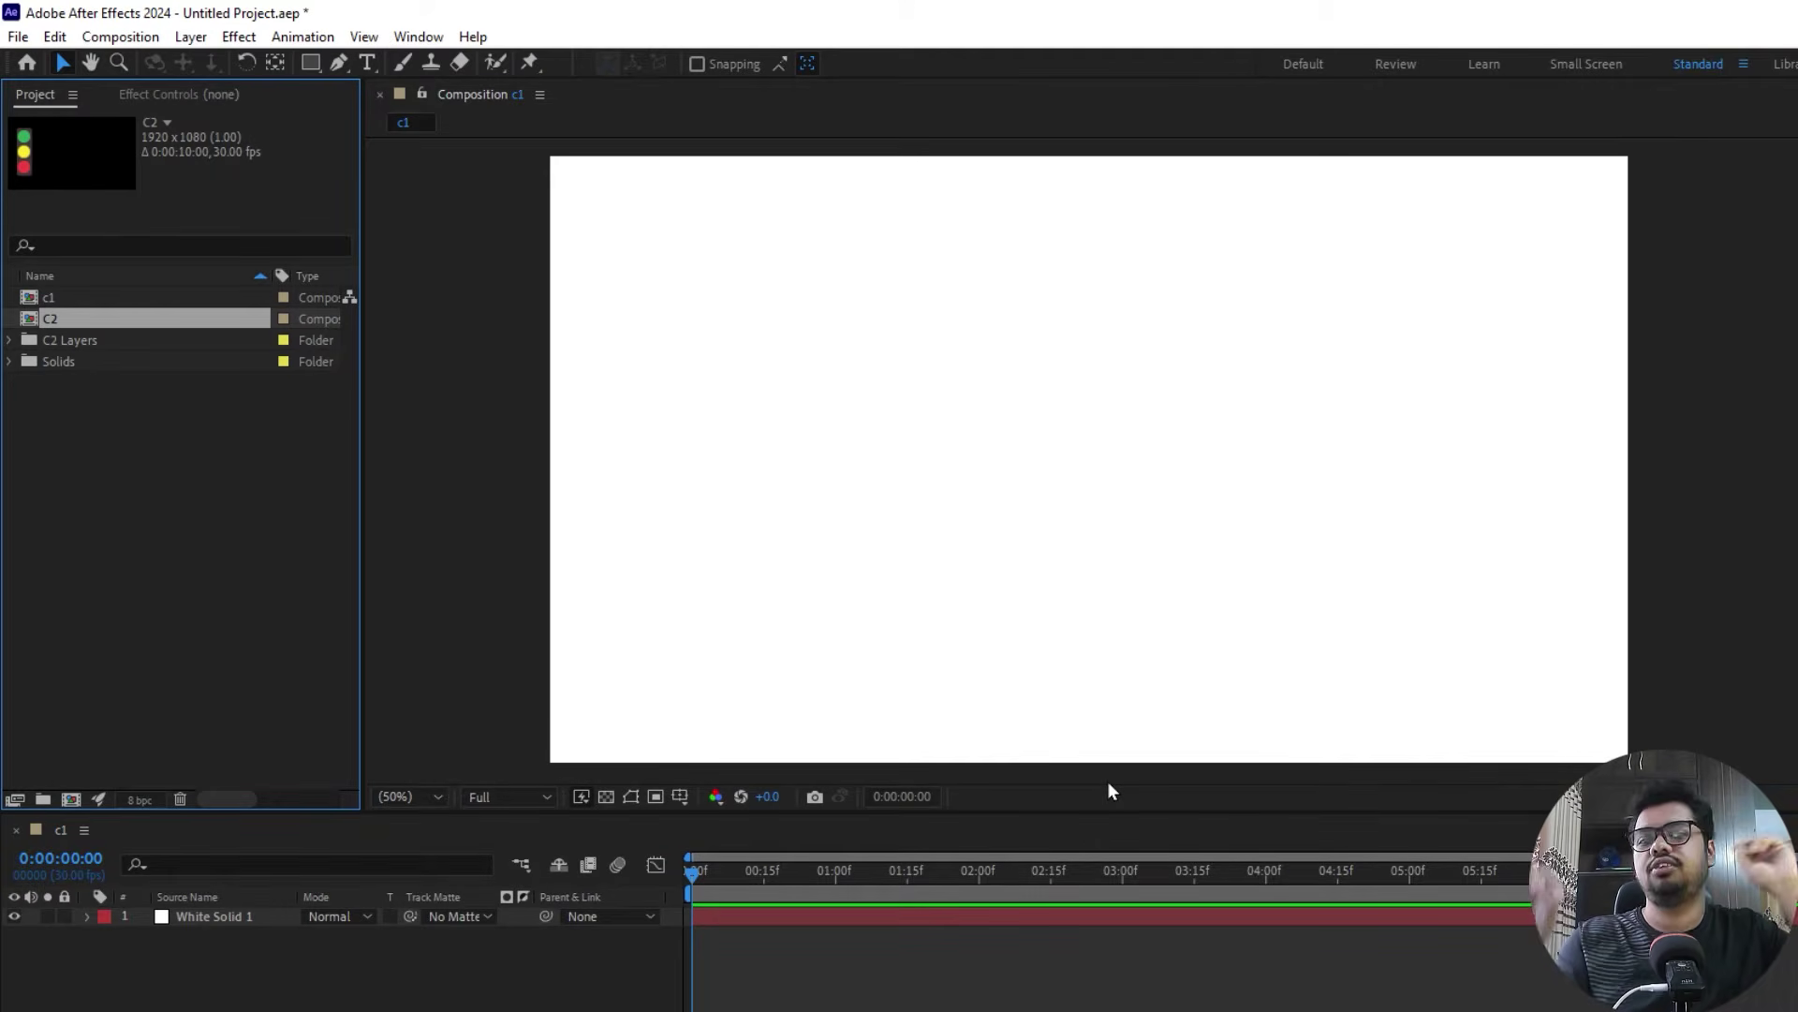
- Open the new C2 composition and select the yellow, red and green lights individually to check their layer bounds
{"action": "double_click", "coordinate": [90, 328]}
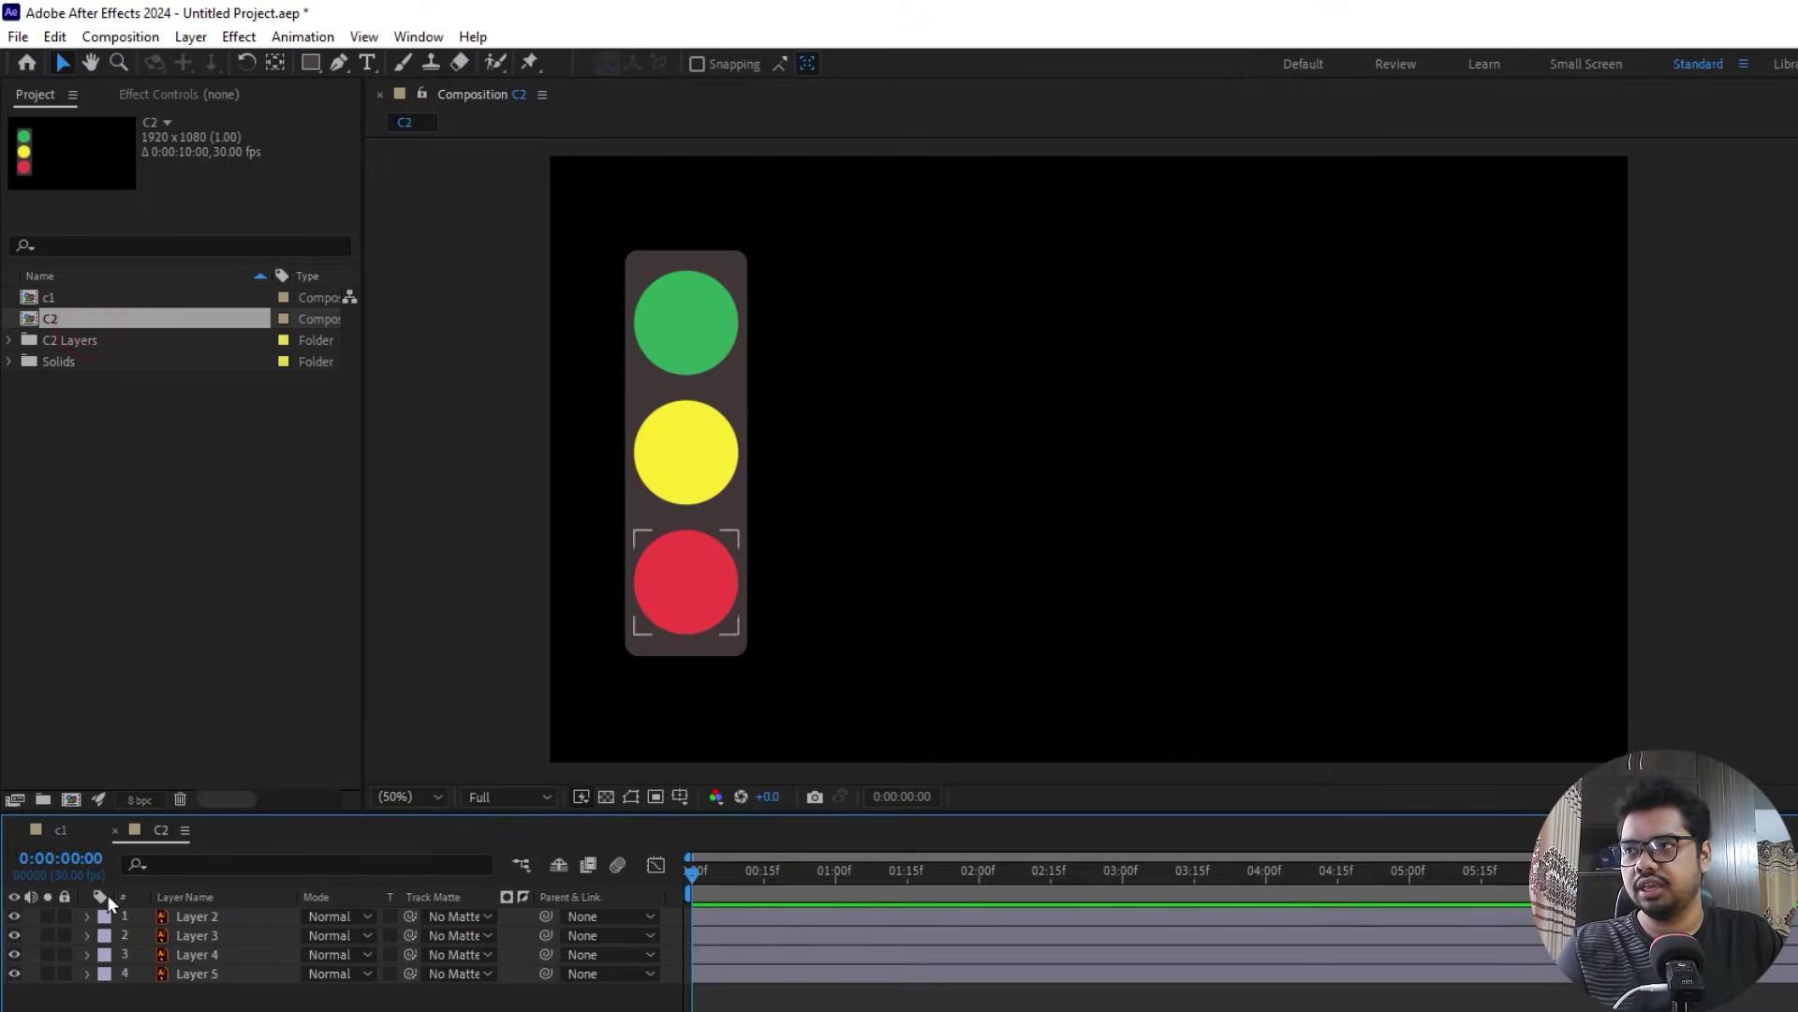
{"action": "left_click", "coordinate": [234, 935]}
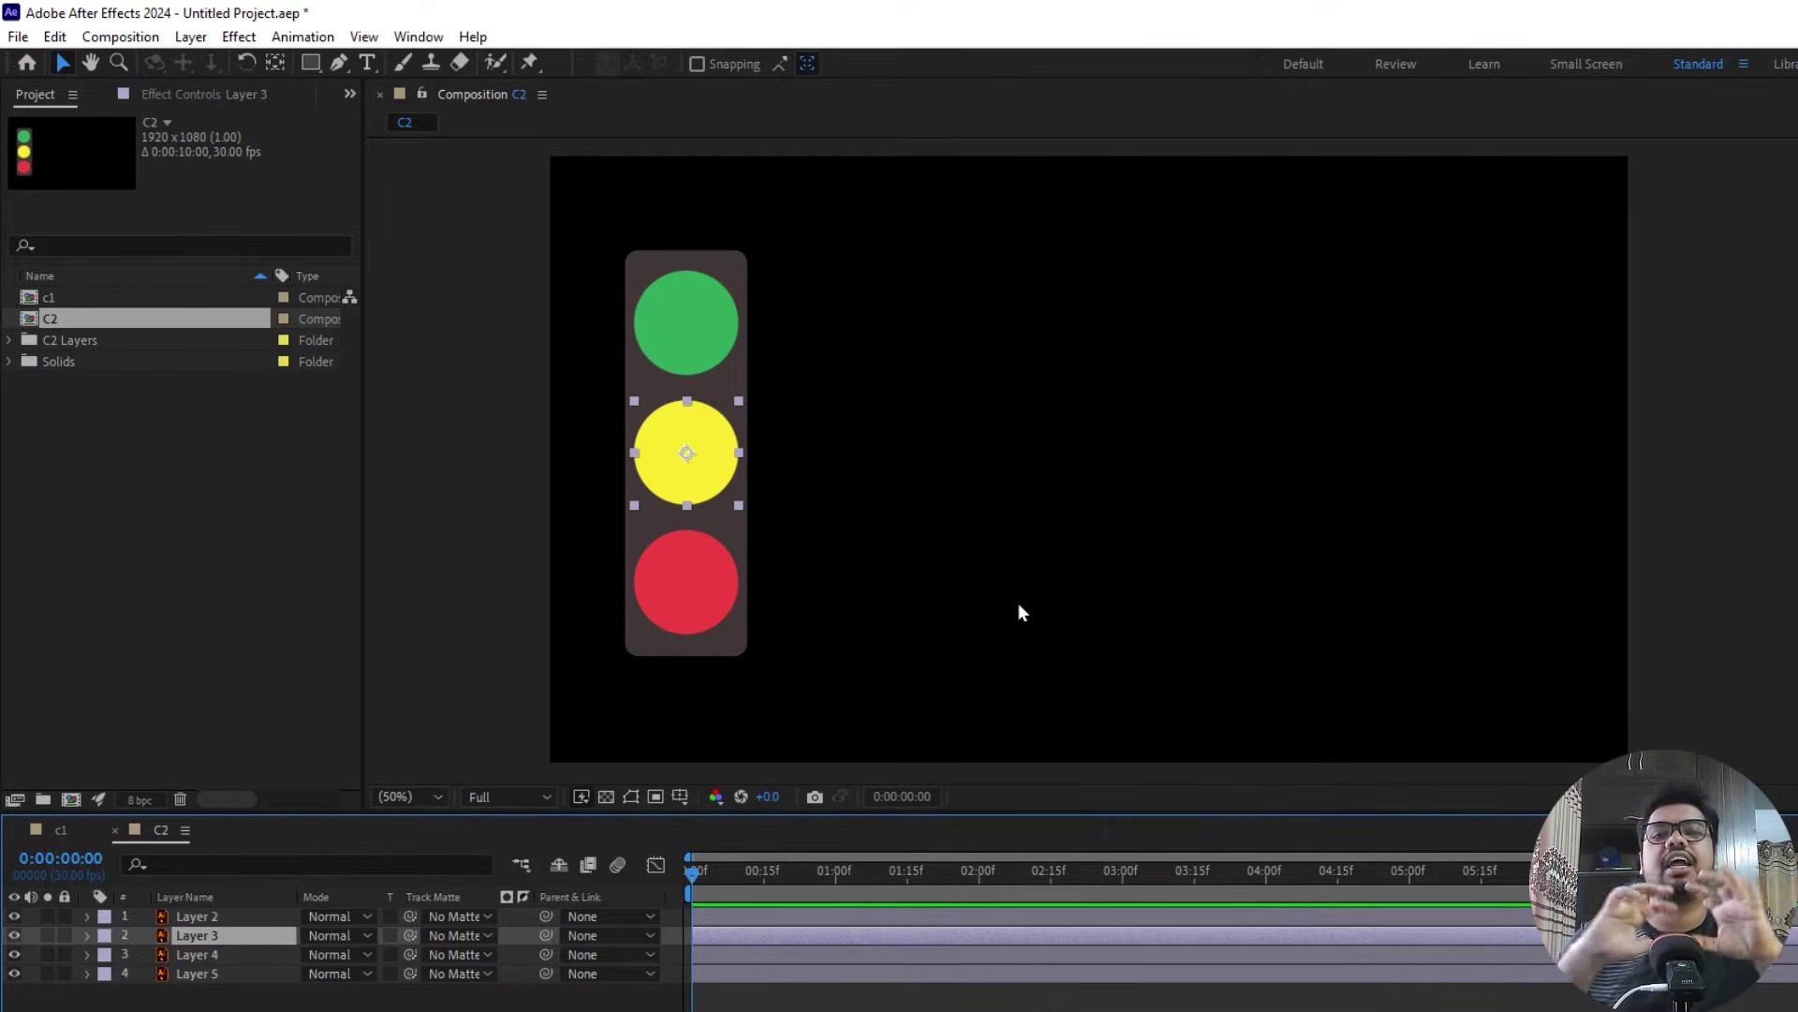
{"action": "left_click", "coordinate": [694, 598]}
{"action": "left_click", "coordinate": [678, 324]}
{"action": "left_click", "coordinate": [675, 456]}
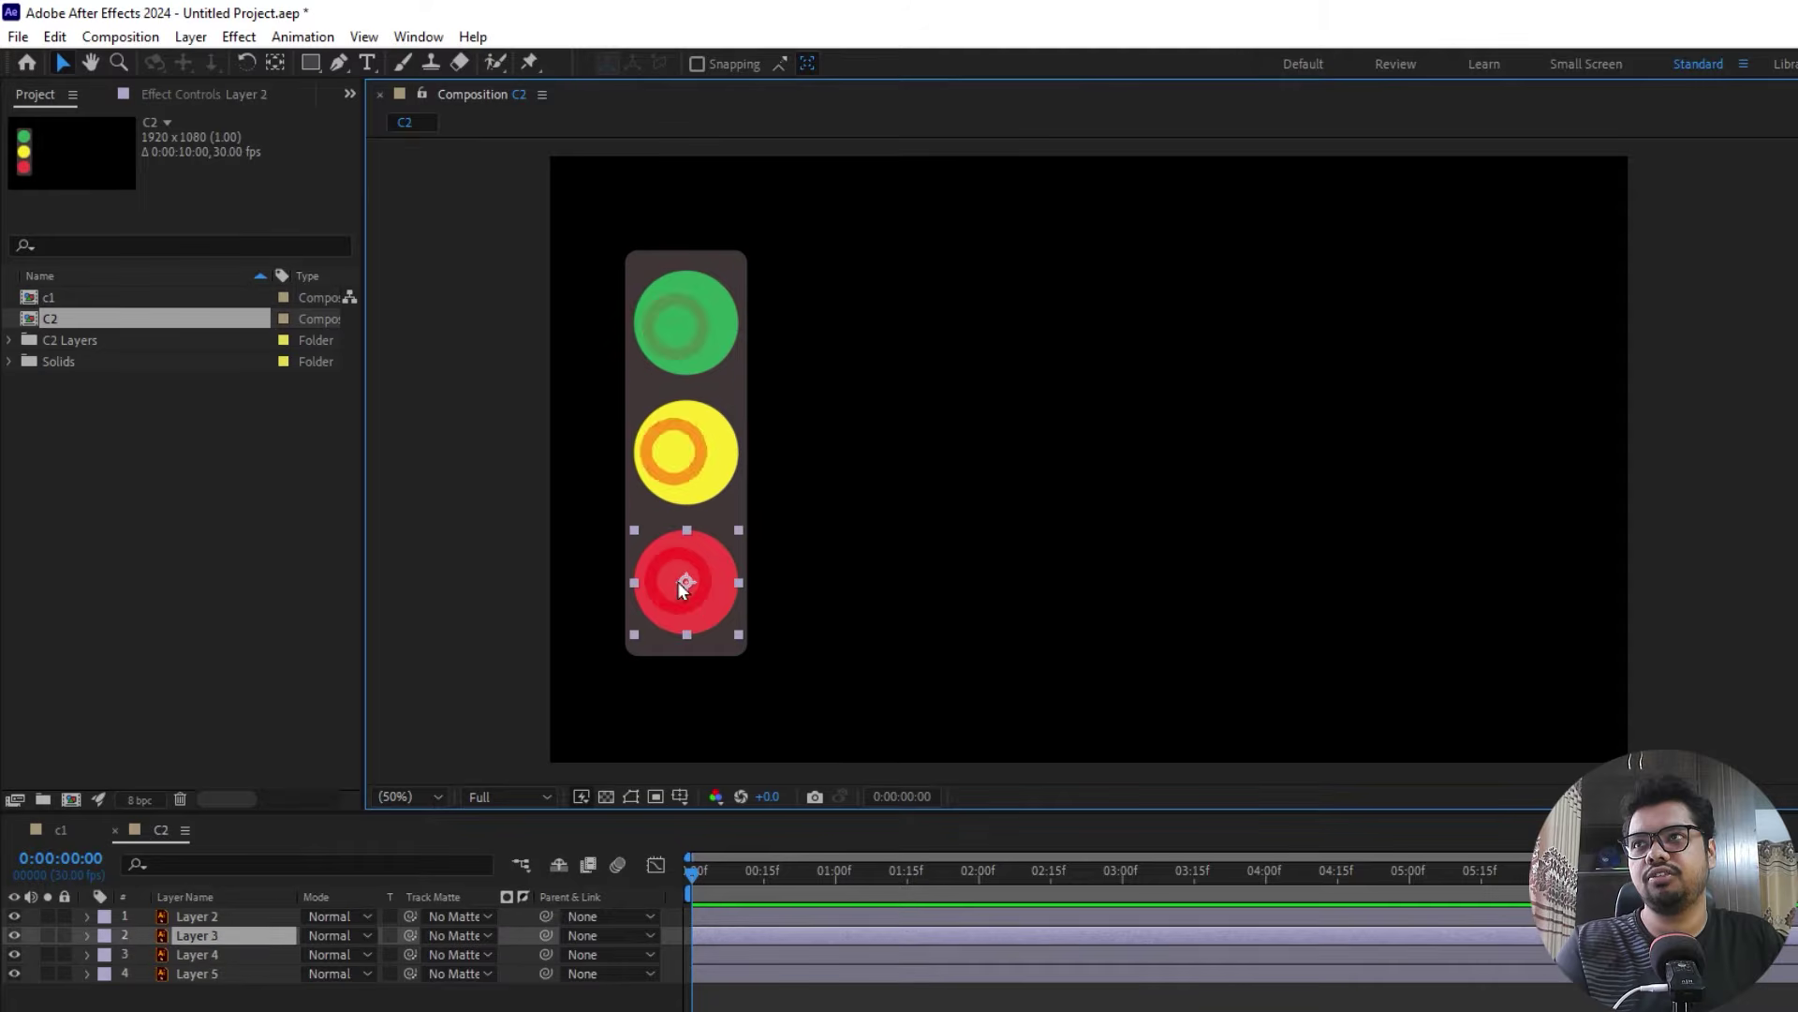
- Try moving the red light out of the housing to near the composition's center, undo the move and deselect the layer
{"action": "left_click", "coordinate": [680, 581]}
{"action": "left_click_drag", "start_coordinate": [704, 607], "coordinate": [1141, 514]}
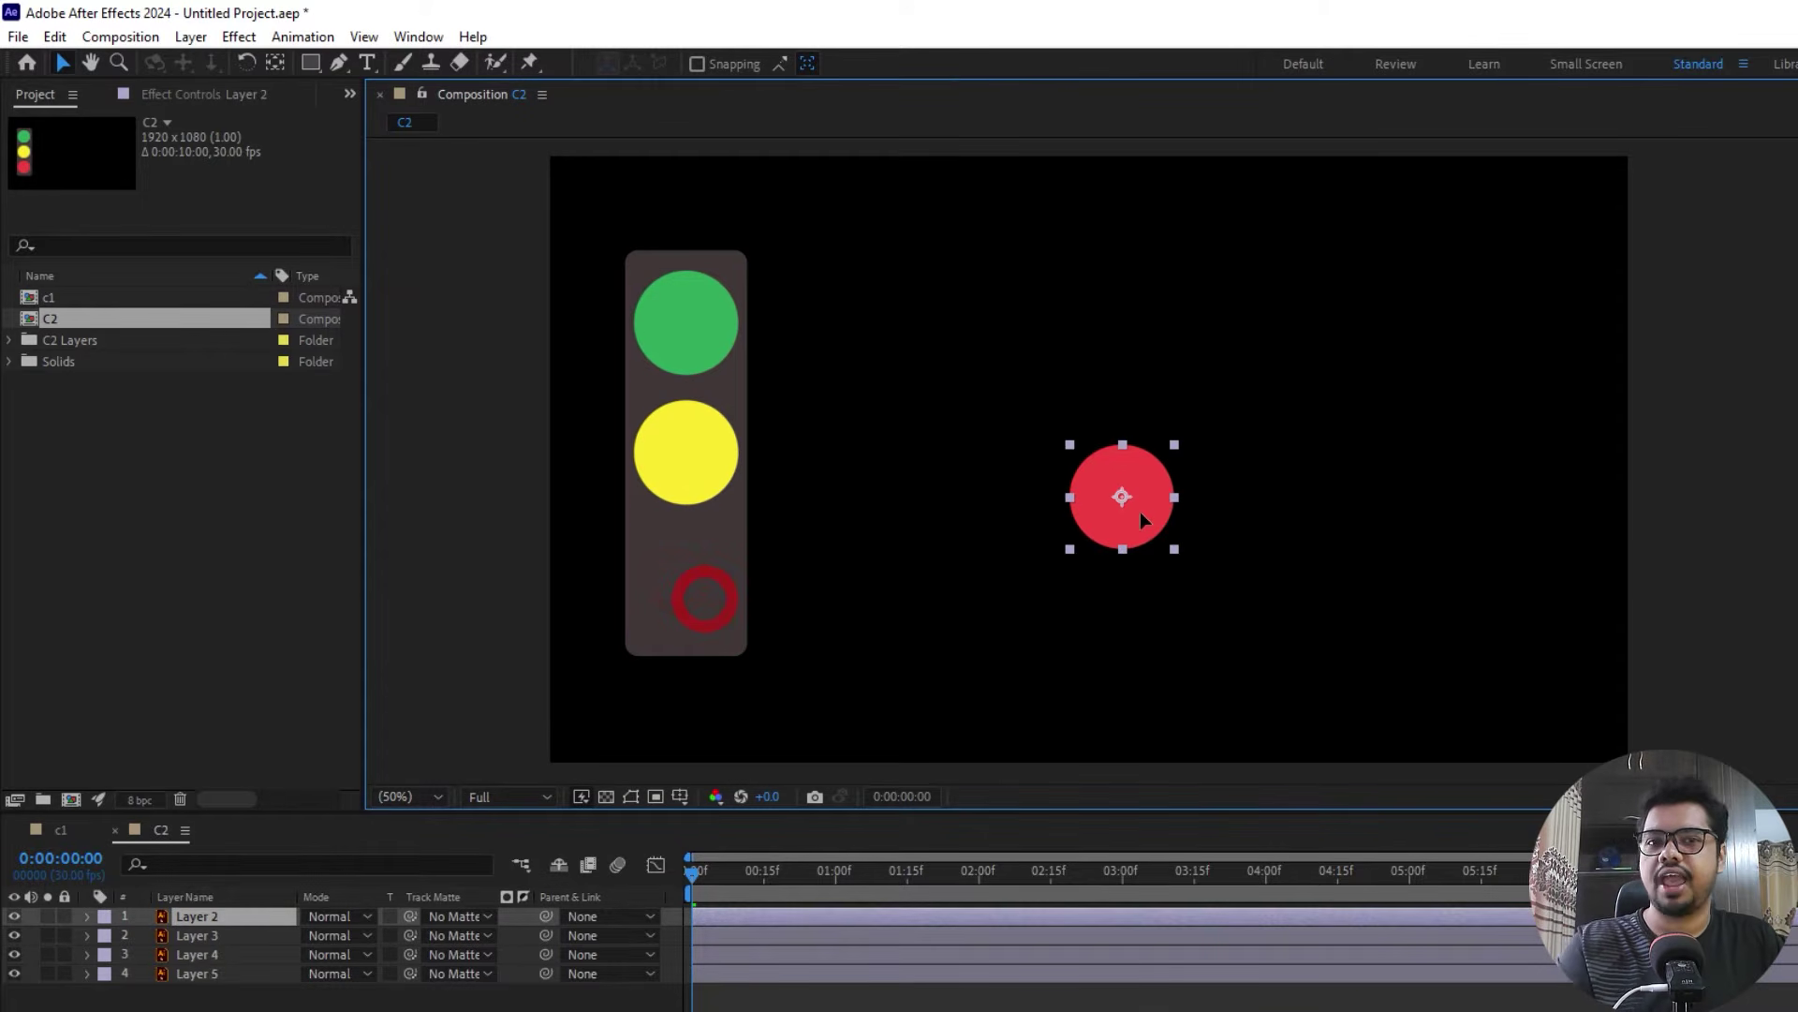
{"action": "key", "text": "ctrl+z"}
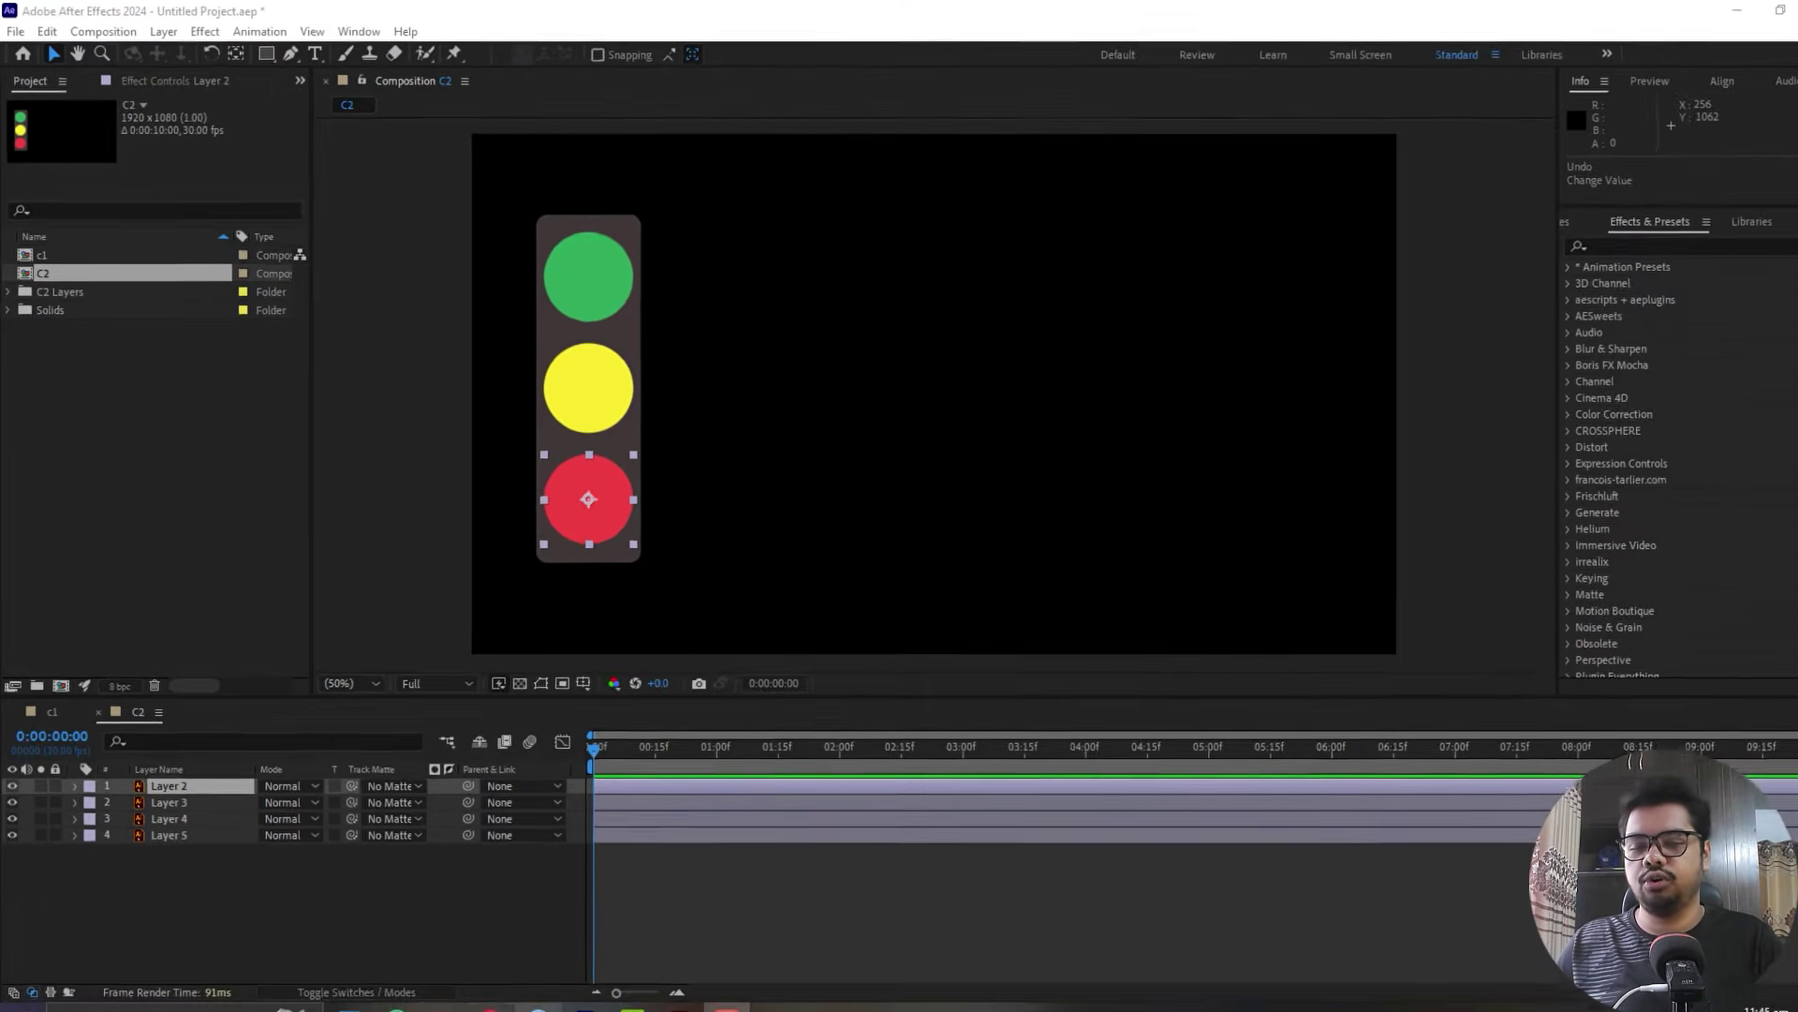
{"action": "left_click", "coordinate": [254, 893]}
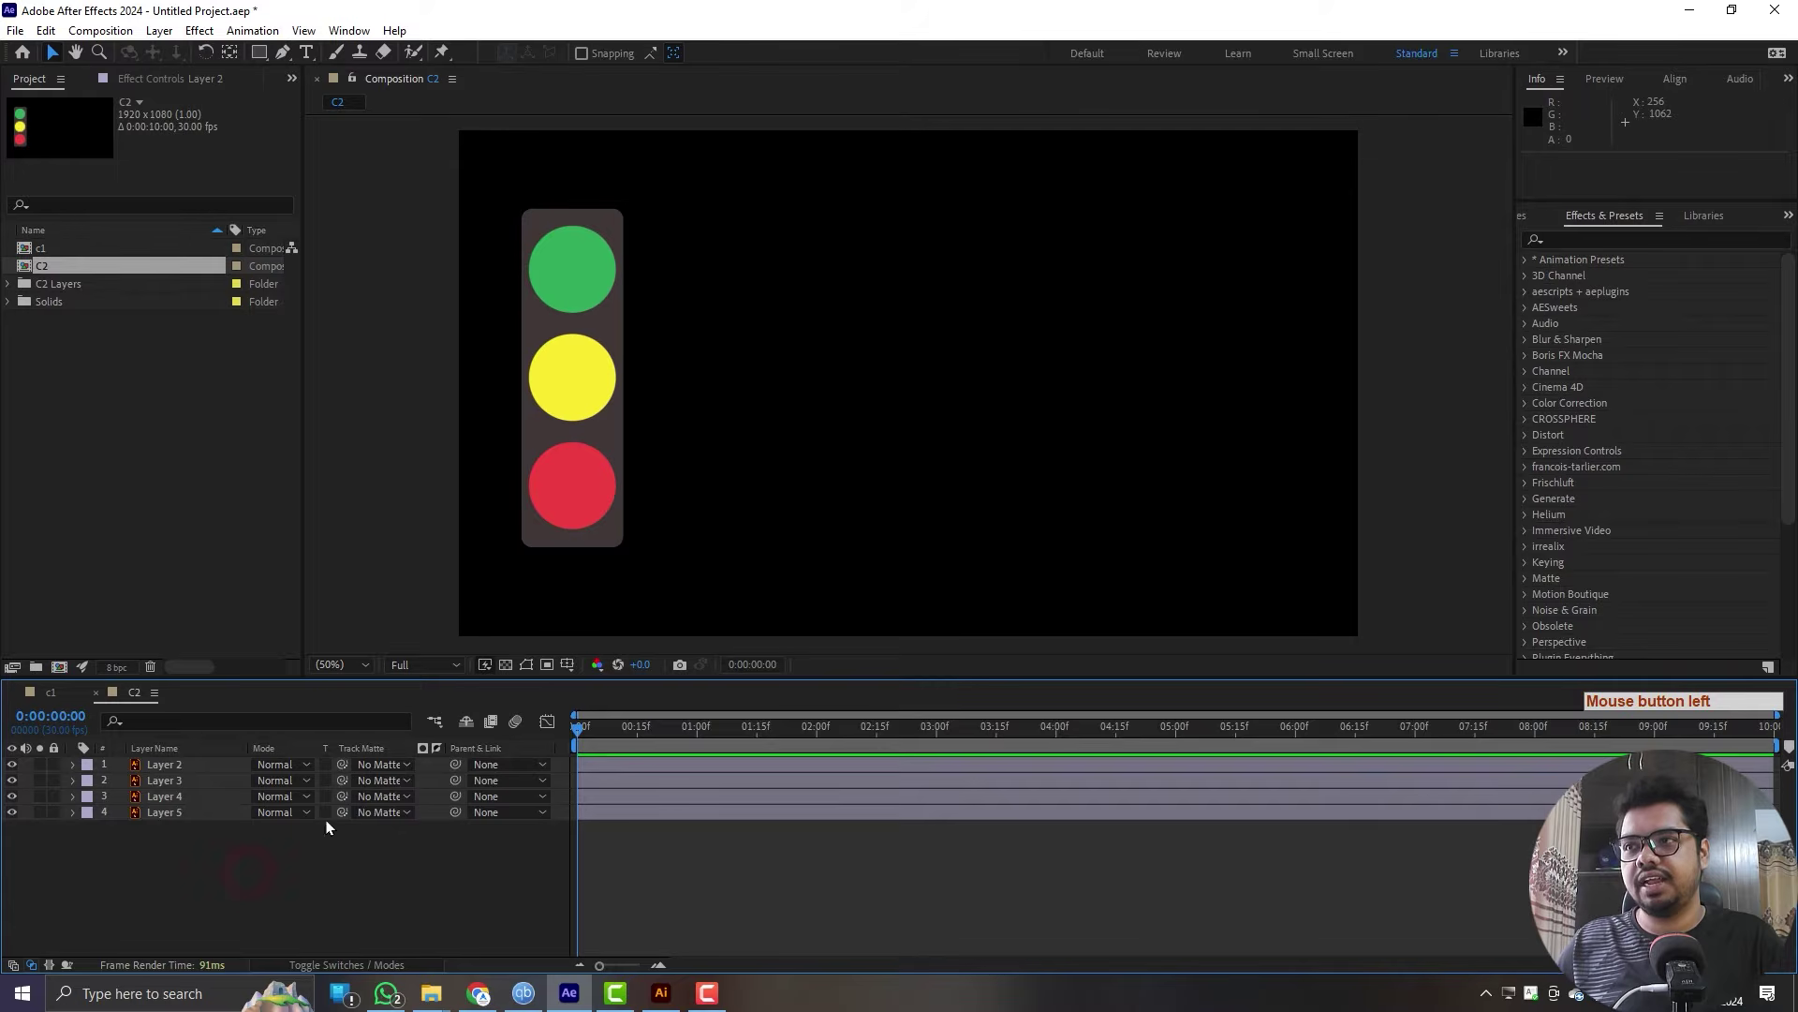
- Show the layer switches and enable Continuously Rasterize for all four traffic light layers
{"action": "left_click", "coordinate": [316, 968]}
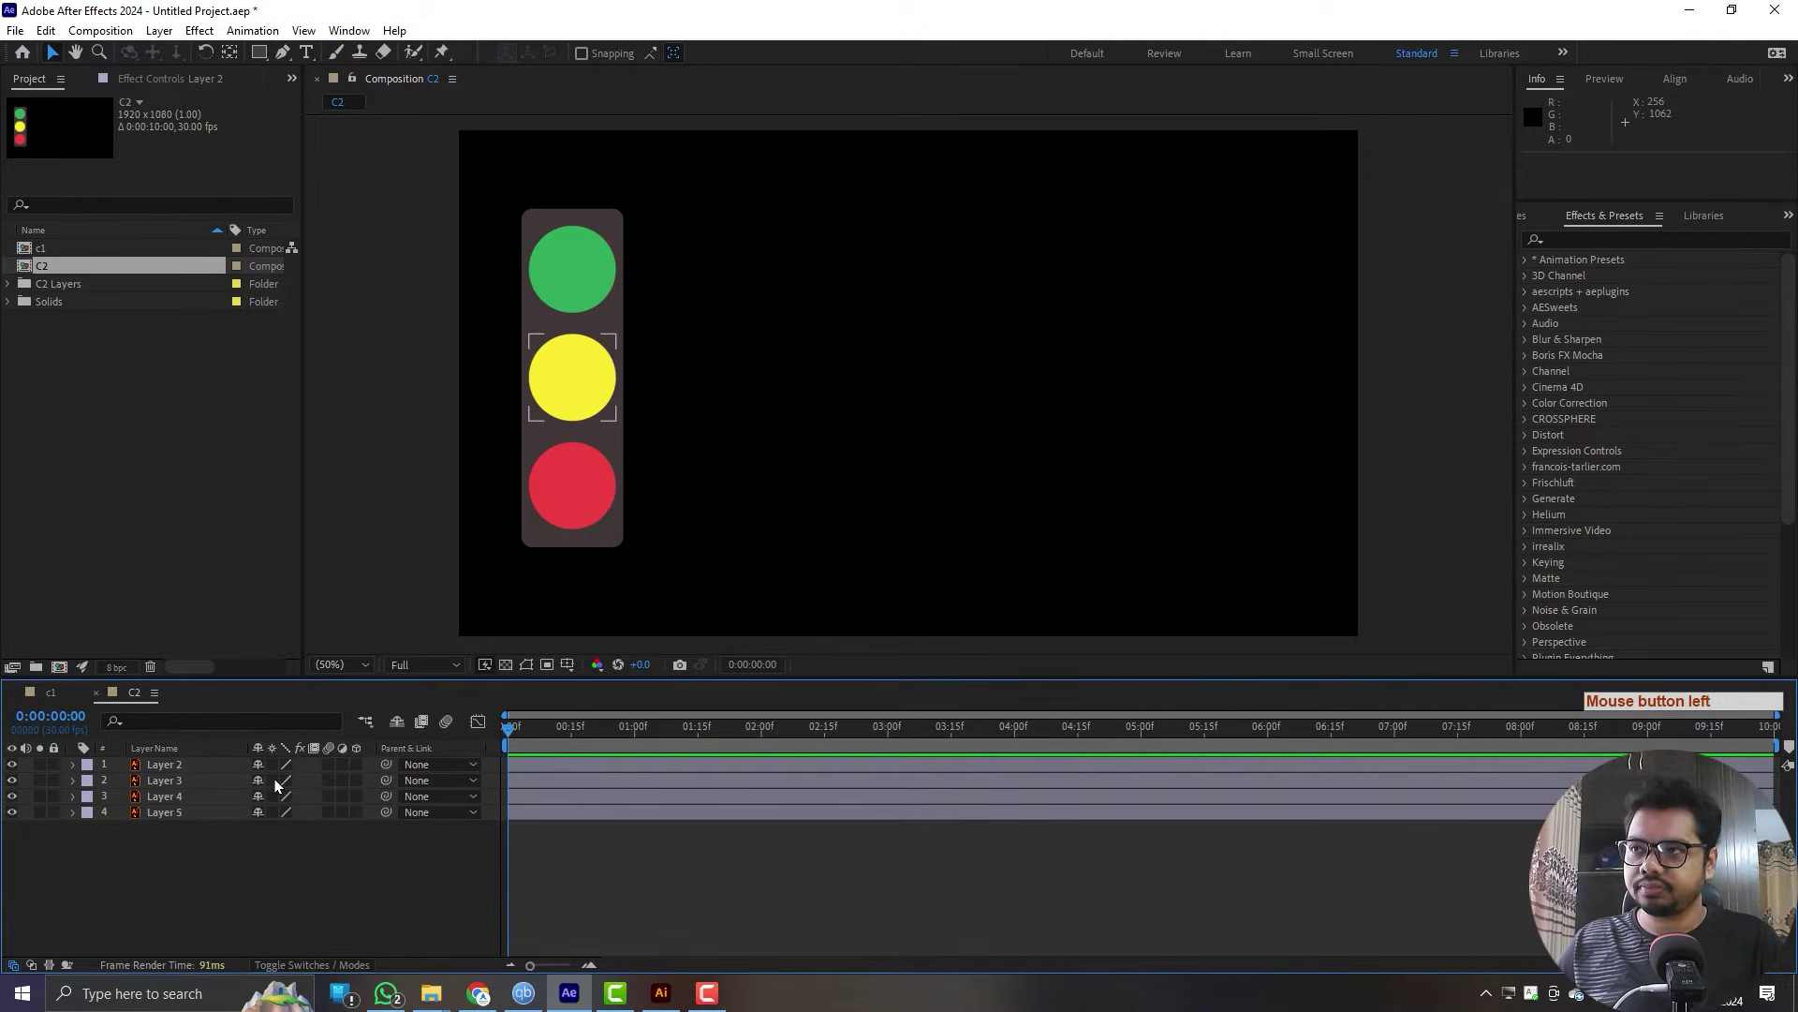
{"action": "left_click", "coordinate": [181, 767]}
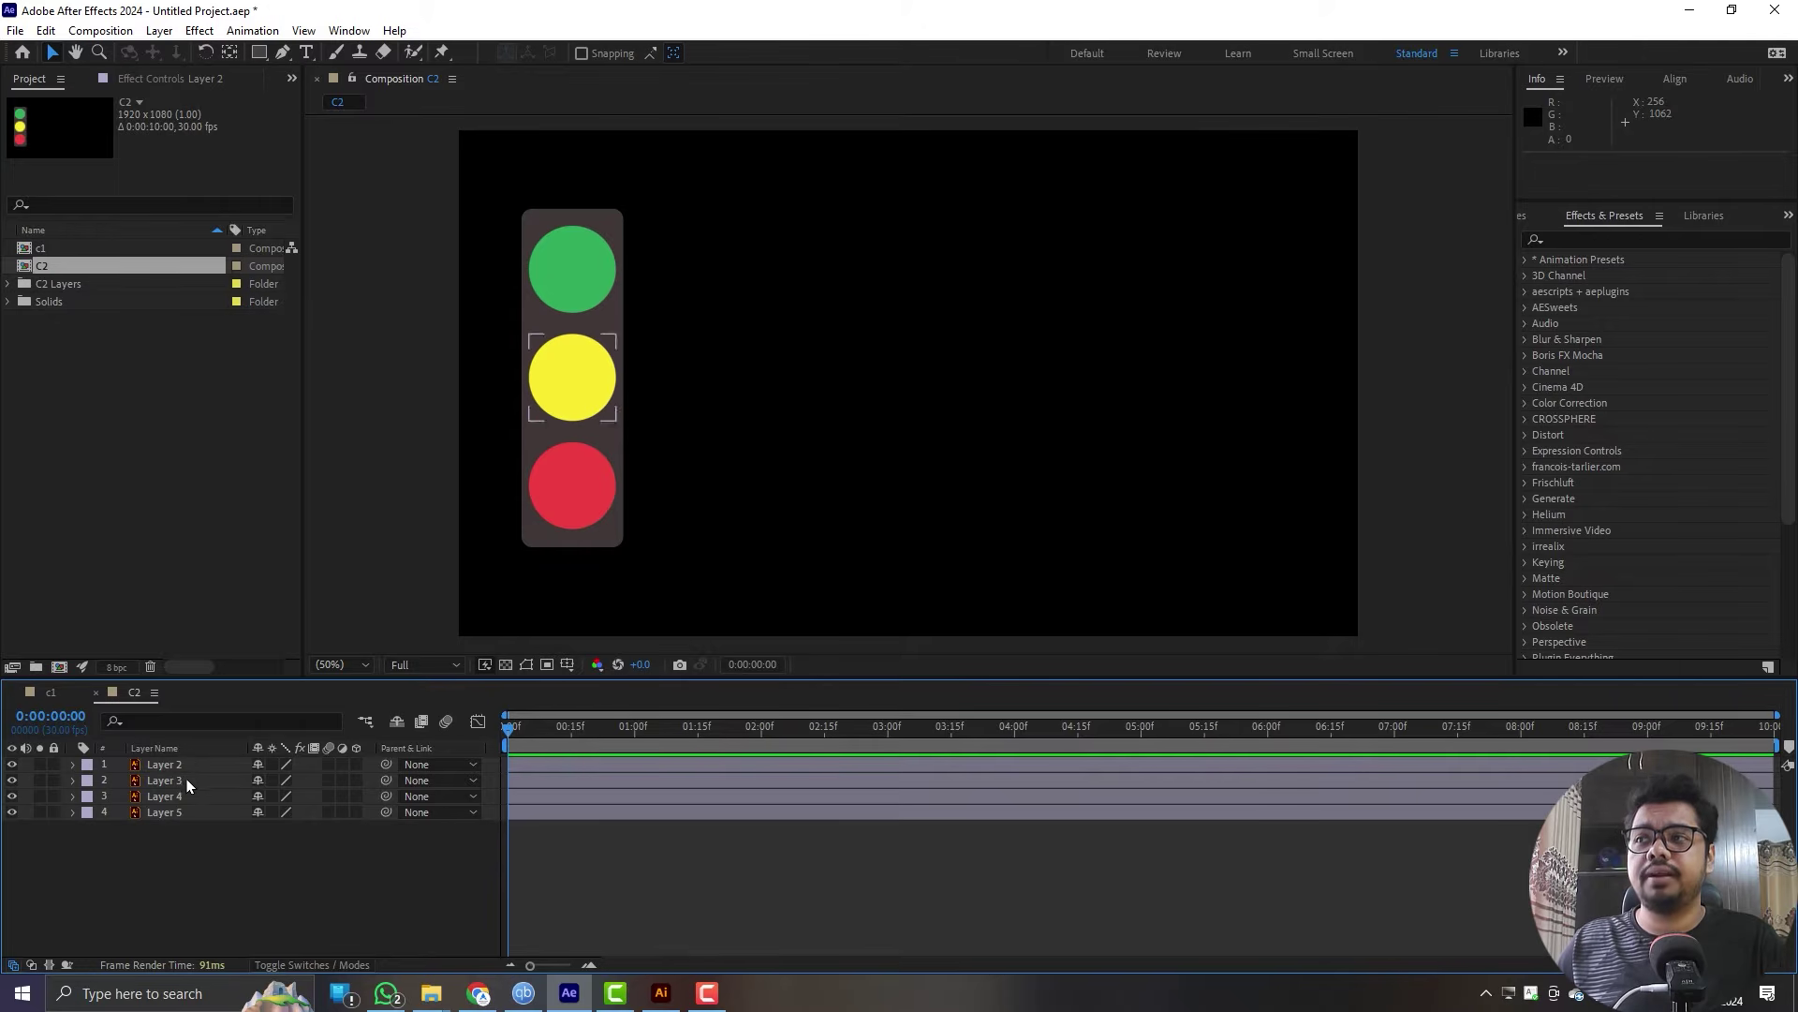
{"action": "left_click_drag", "start_coordinate": [176, 889], "coordinate": [183, 712]}
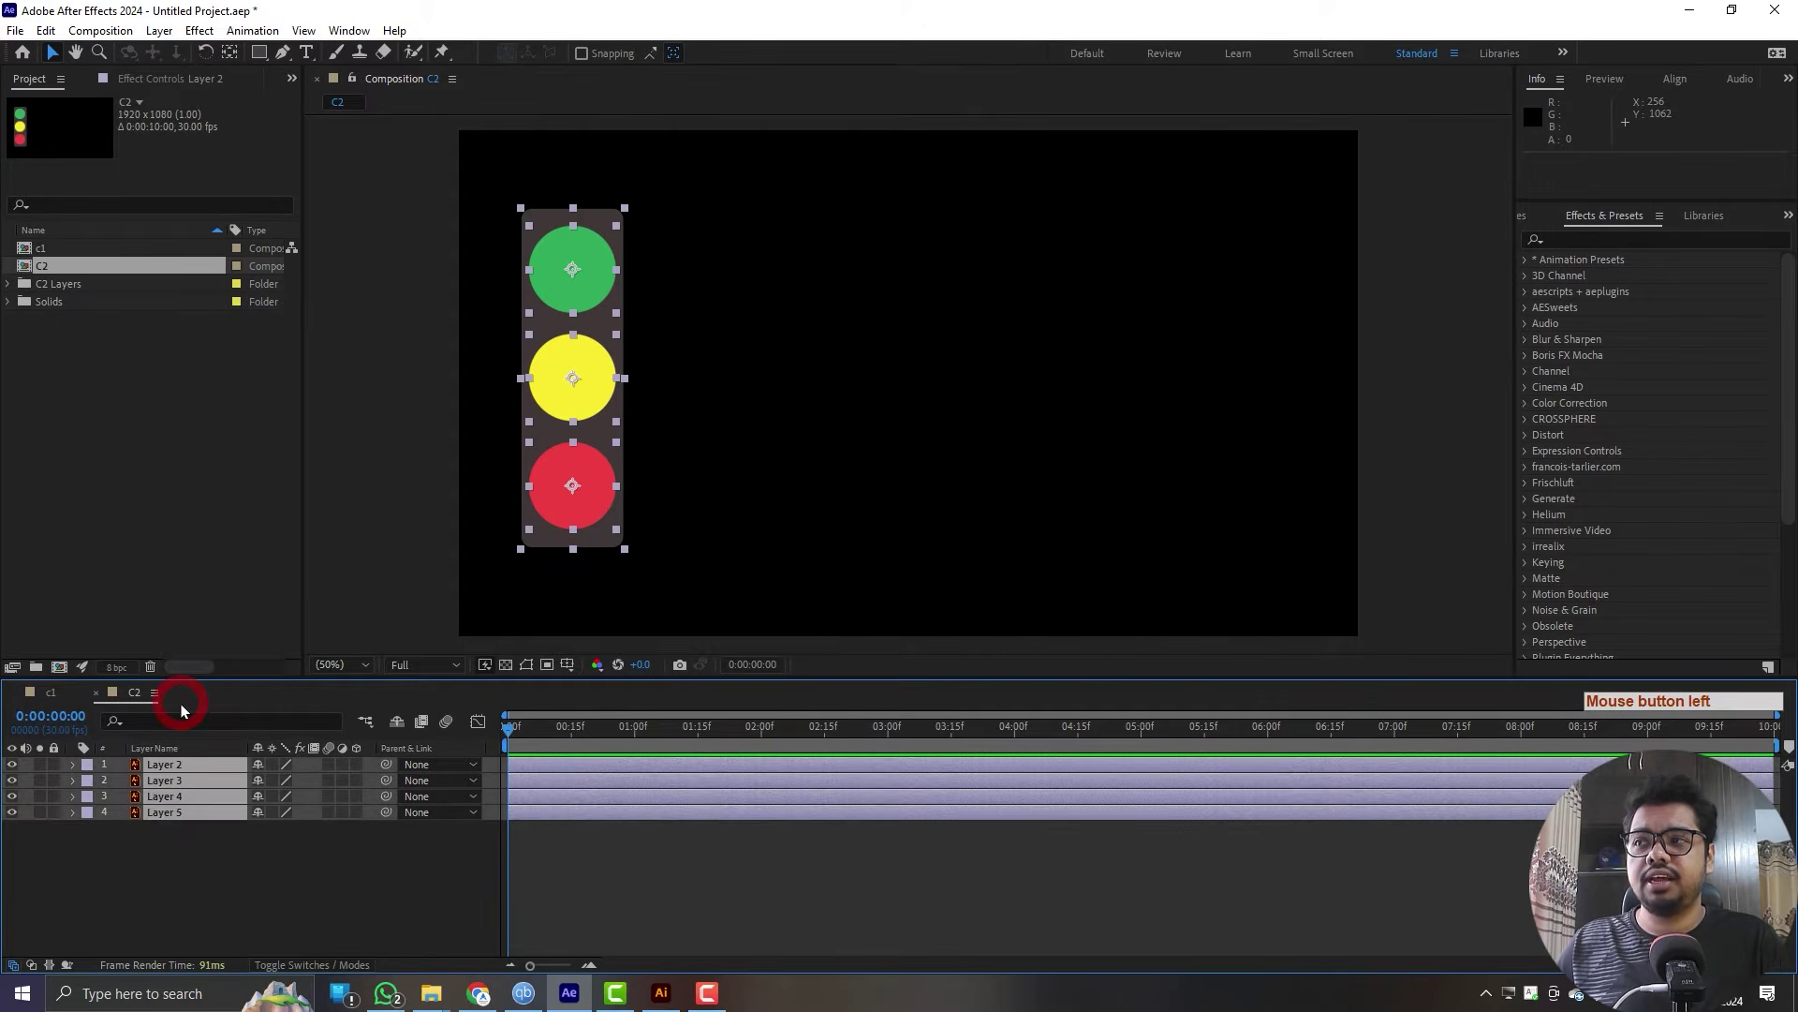
{"action": "left_click", "coordinate": [272, 765]}
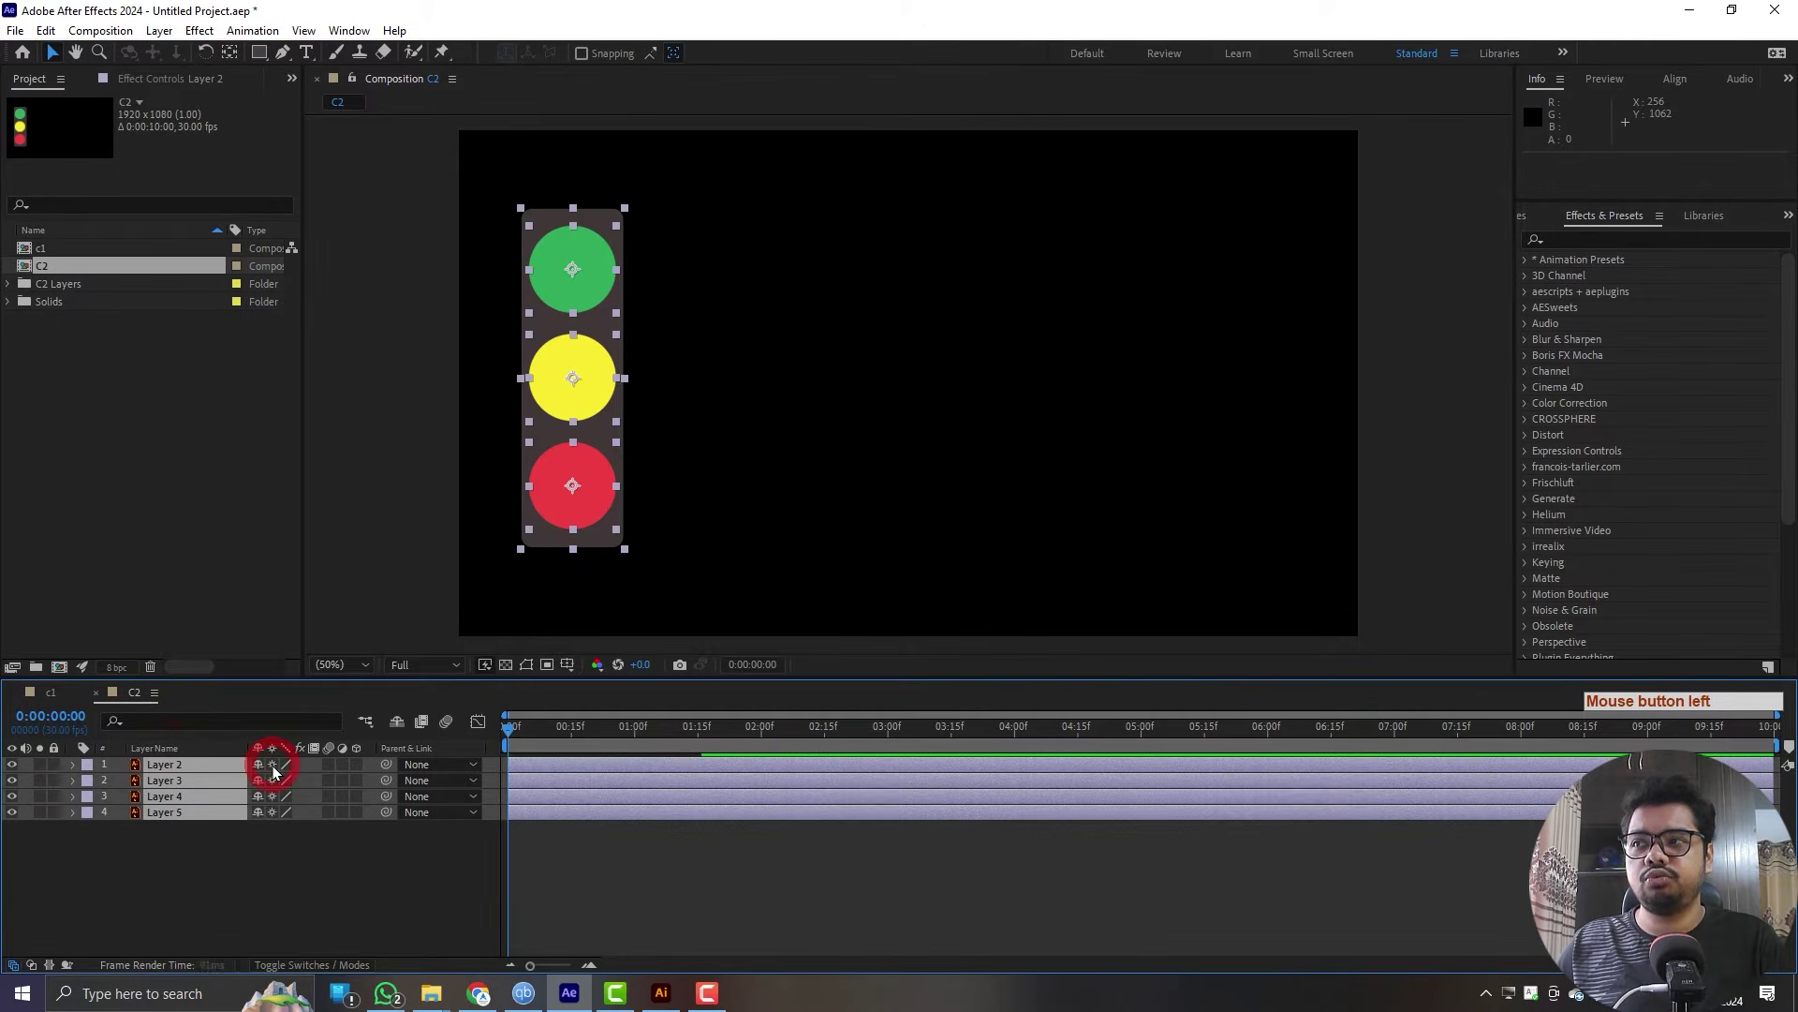
{"action": "left_click", "coordinate": [274, 841]}
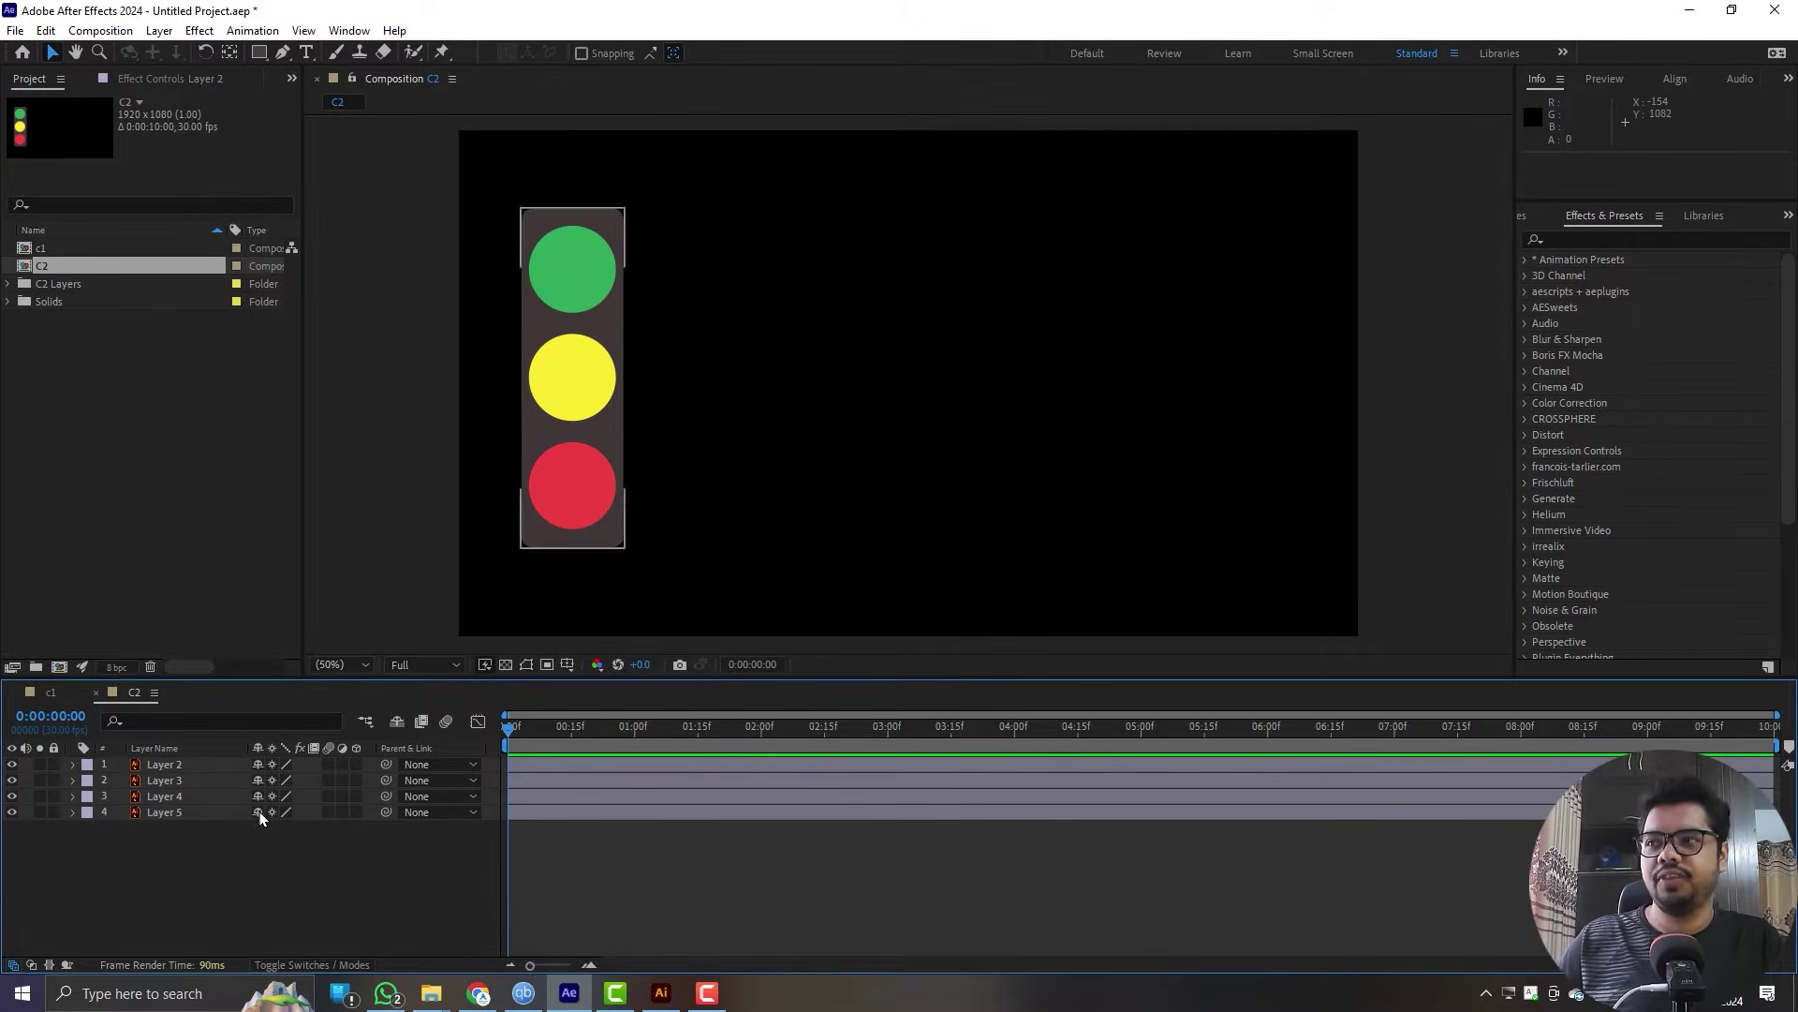
- Scale the yellow light on Layer 3 up to 1122%
{"action": "left_click", "coordinate": [174, 787]}
{"action": "key", "text": "s"}
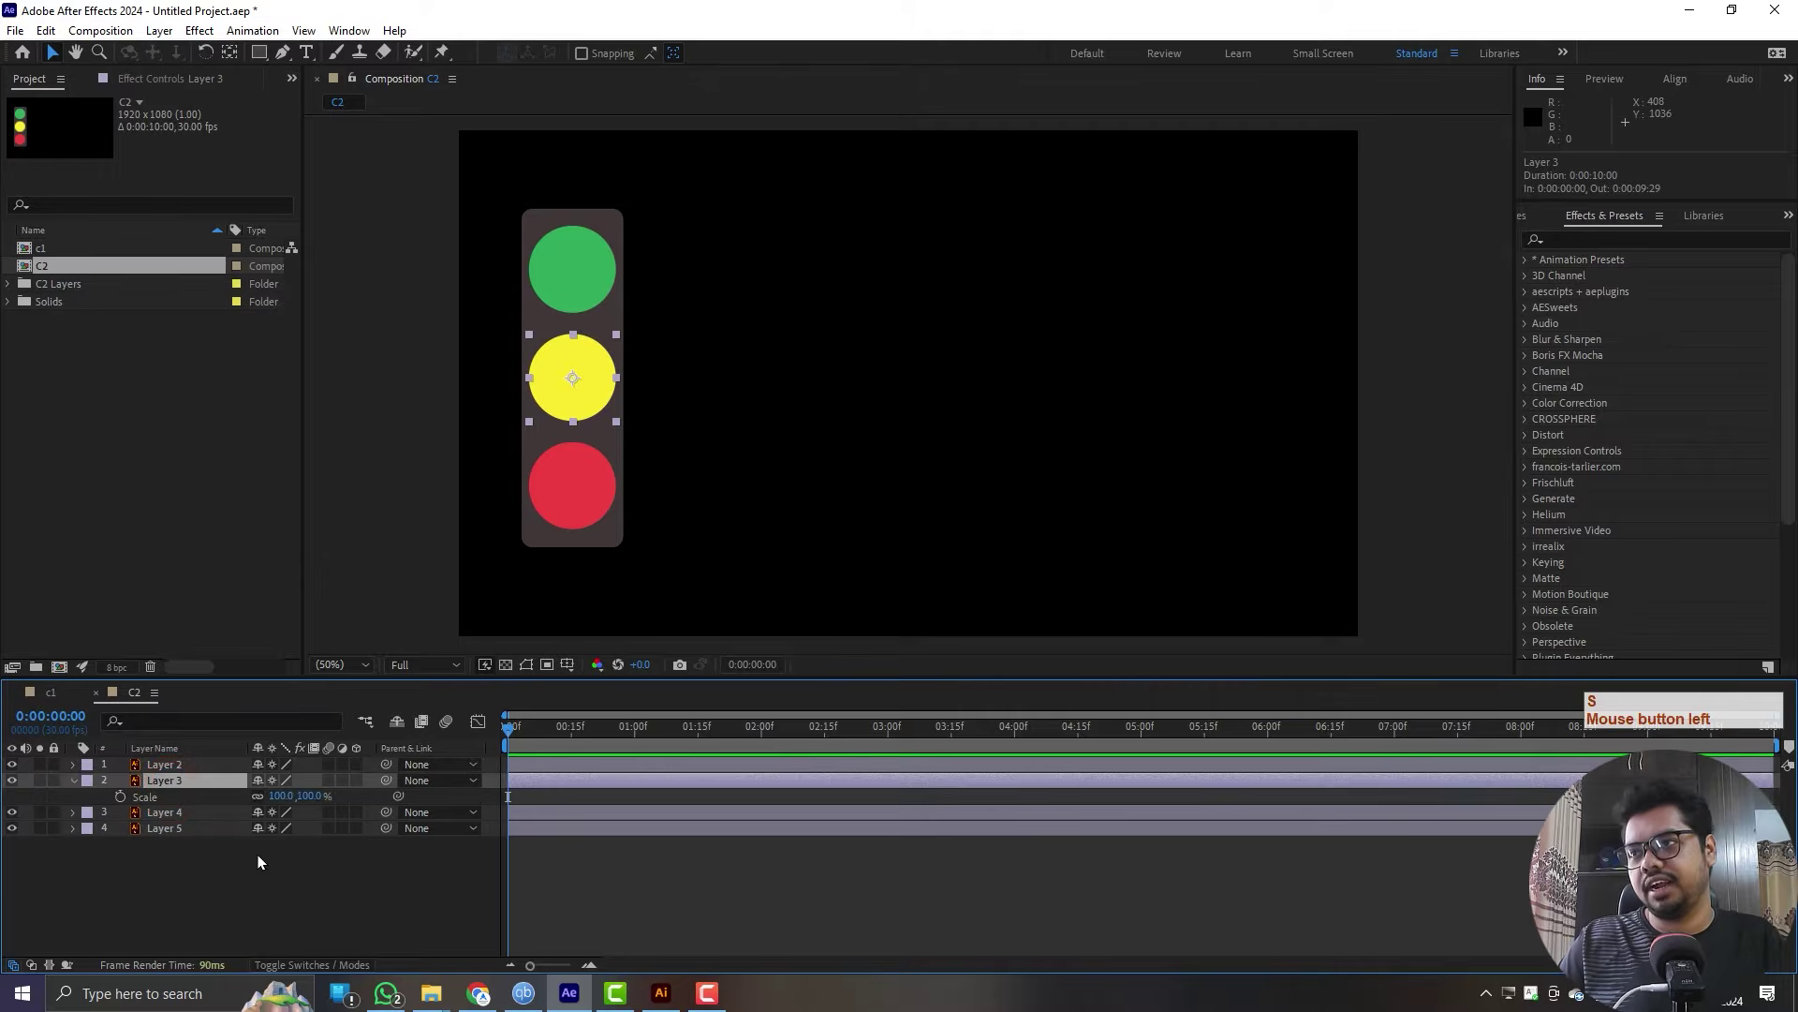
{"action": "left_click", "coordinate": [279, 798]}
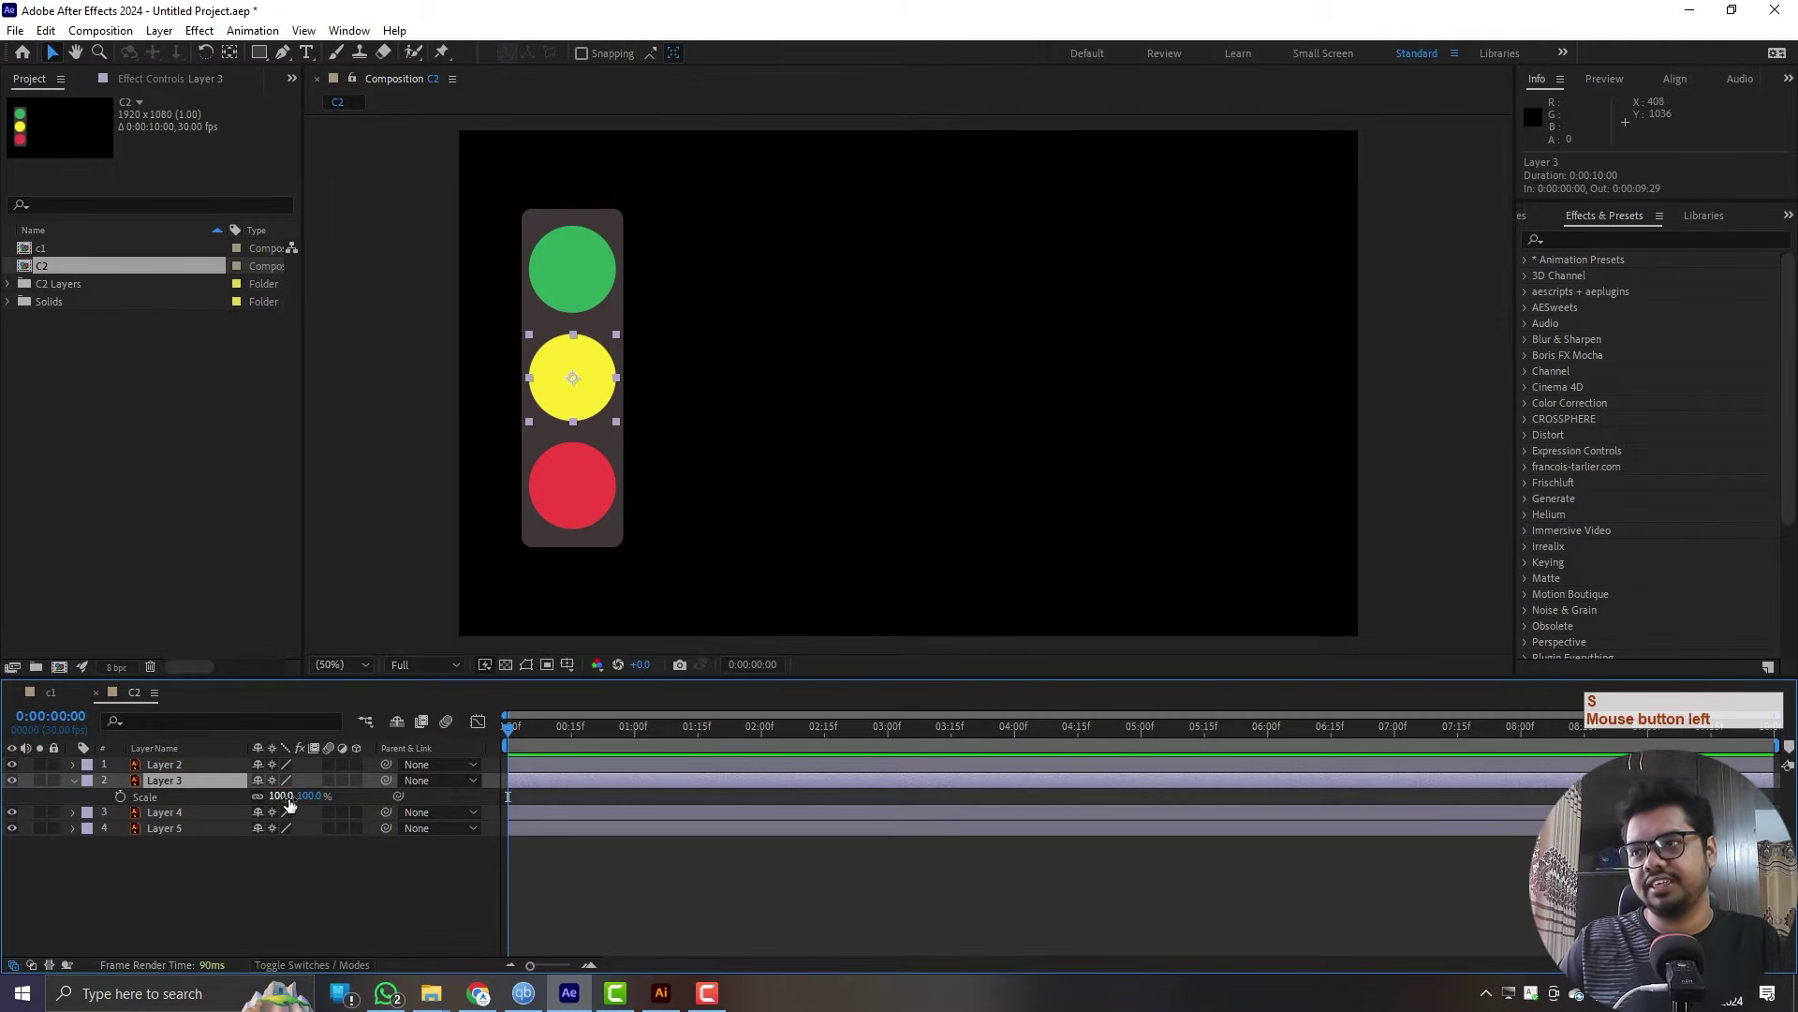
{"action": "left_click_drag", "start_coordinate": [279, 795], "coordinate": [1199, 758]}
- Turn off Continuously Rasterize for Layer 3 and examine the enlarged yellow circle's edge
{"action": "left_click", "coordinate": [272, 781]}
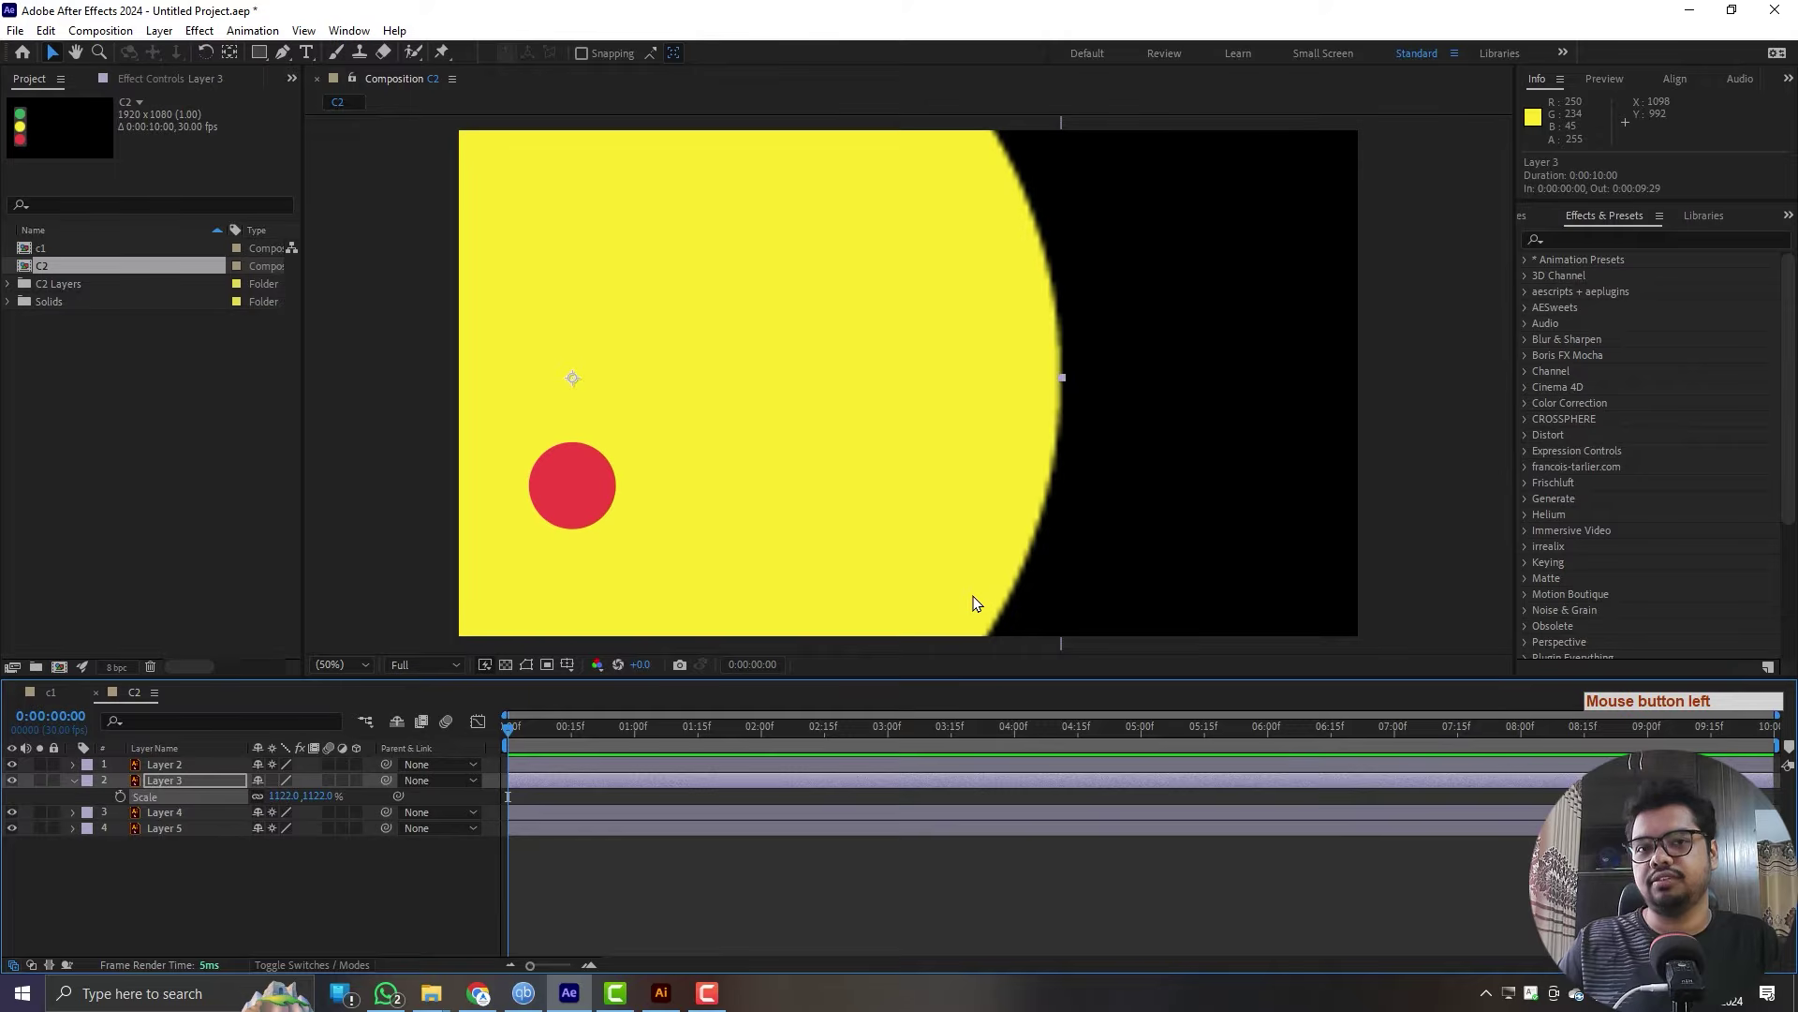
{"action": "scroll", "coordinate": [977, 462], "scroll_direction": "up", "scroll_amount": 2}
{"action": "scroll", "coordinate": [977, 462], "scroll_direction": "down", "scroll_amount": 5}
{"action": "scroll", "coordinate": [981, 466], "scroll_direction": "up", "scroll_amount": 3}
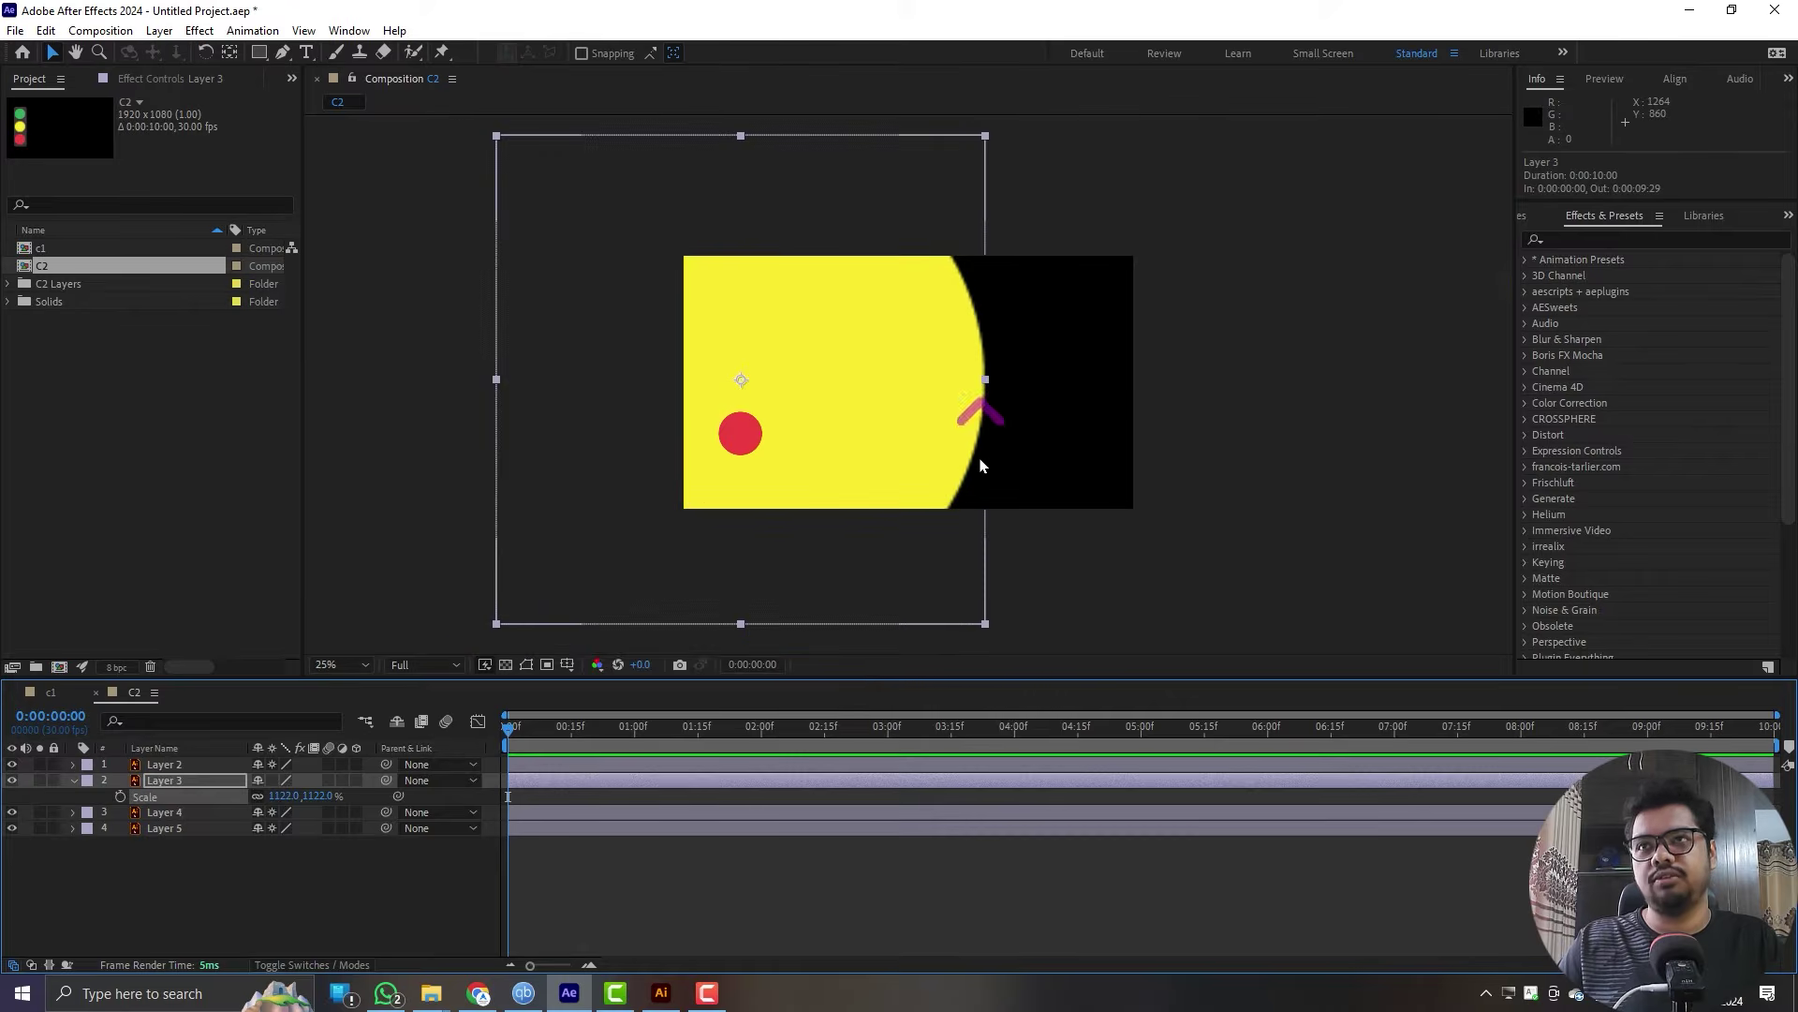
- Reset Layer 3's scale to 100%, turn its Continuously Rasterize switch back on and collapse the layer's properties
{"action": "scroll", "coordinate": [977, 462], "scroll_direction": "up", "scroll_amount": 2}
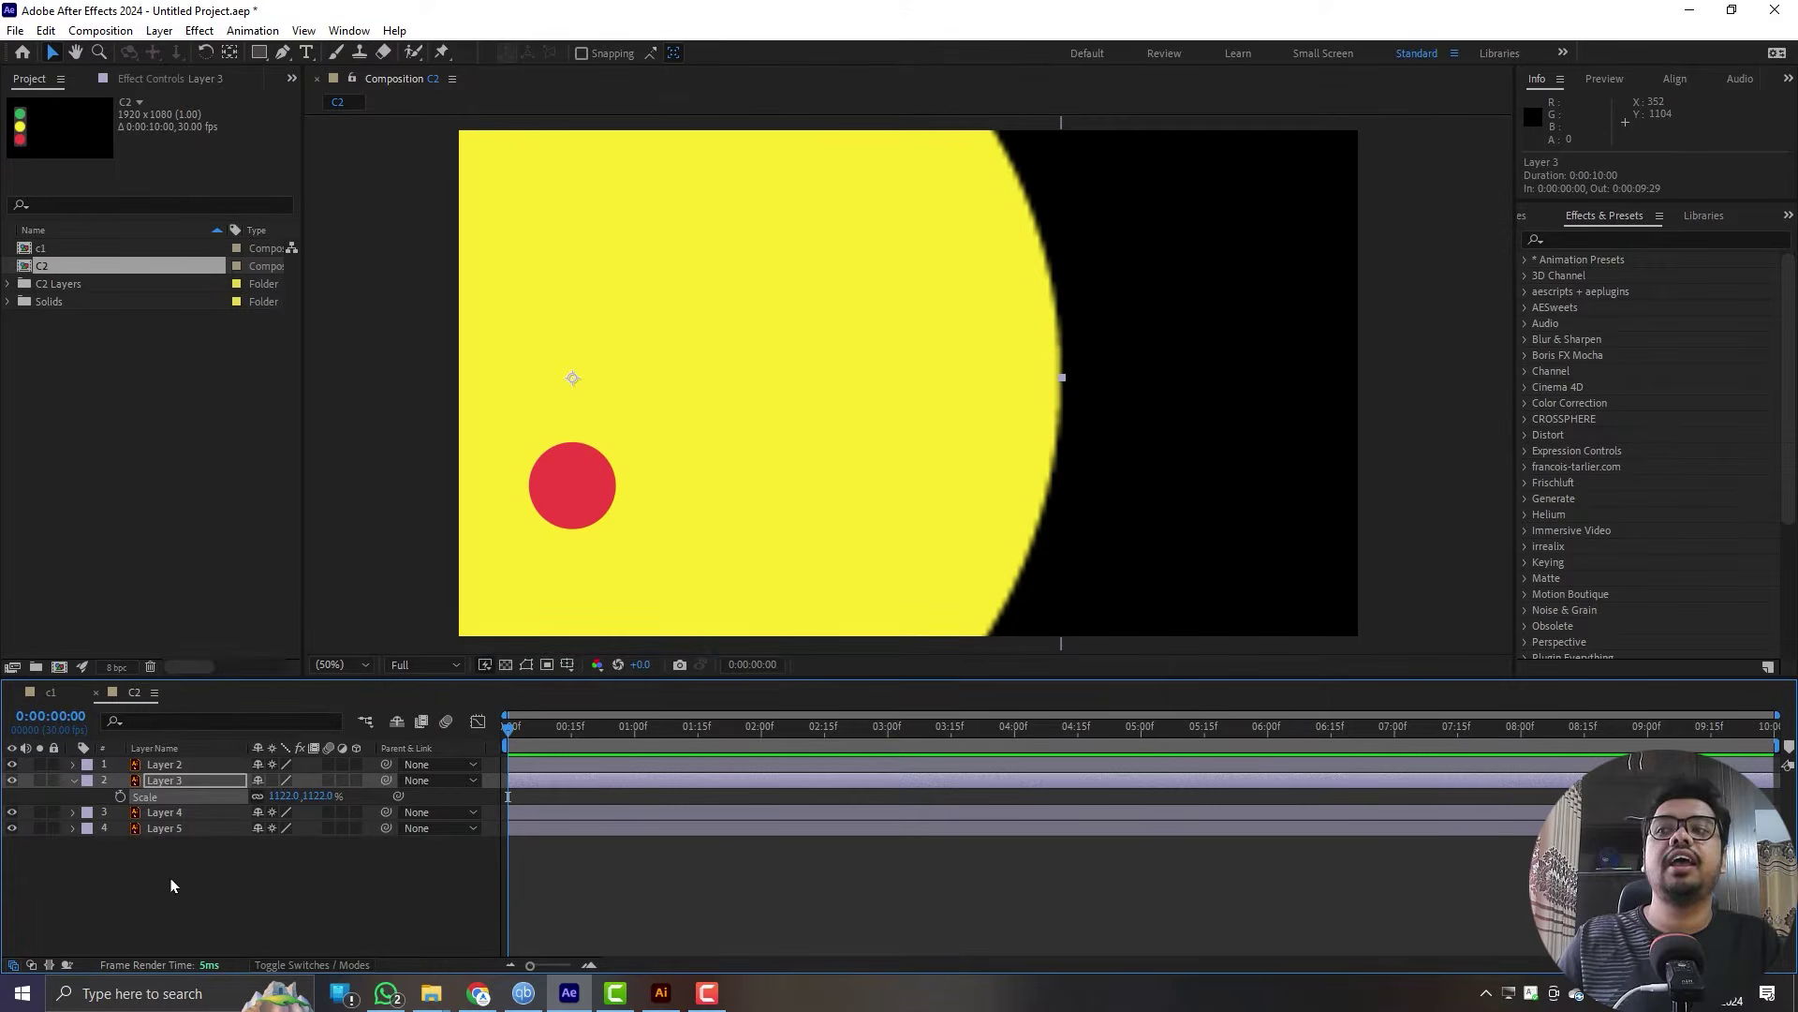
{"action": "right_click", "coordinate": [207, 798]}
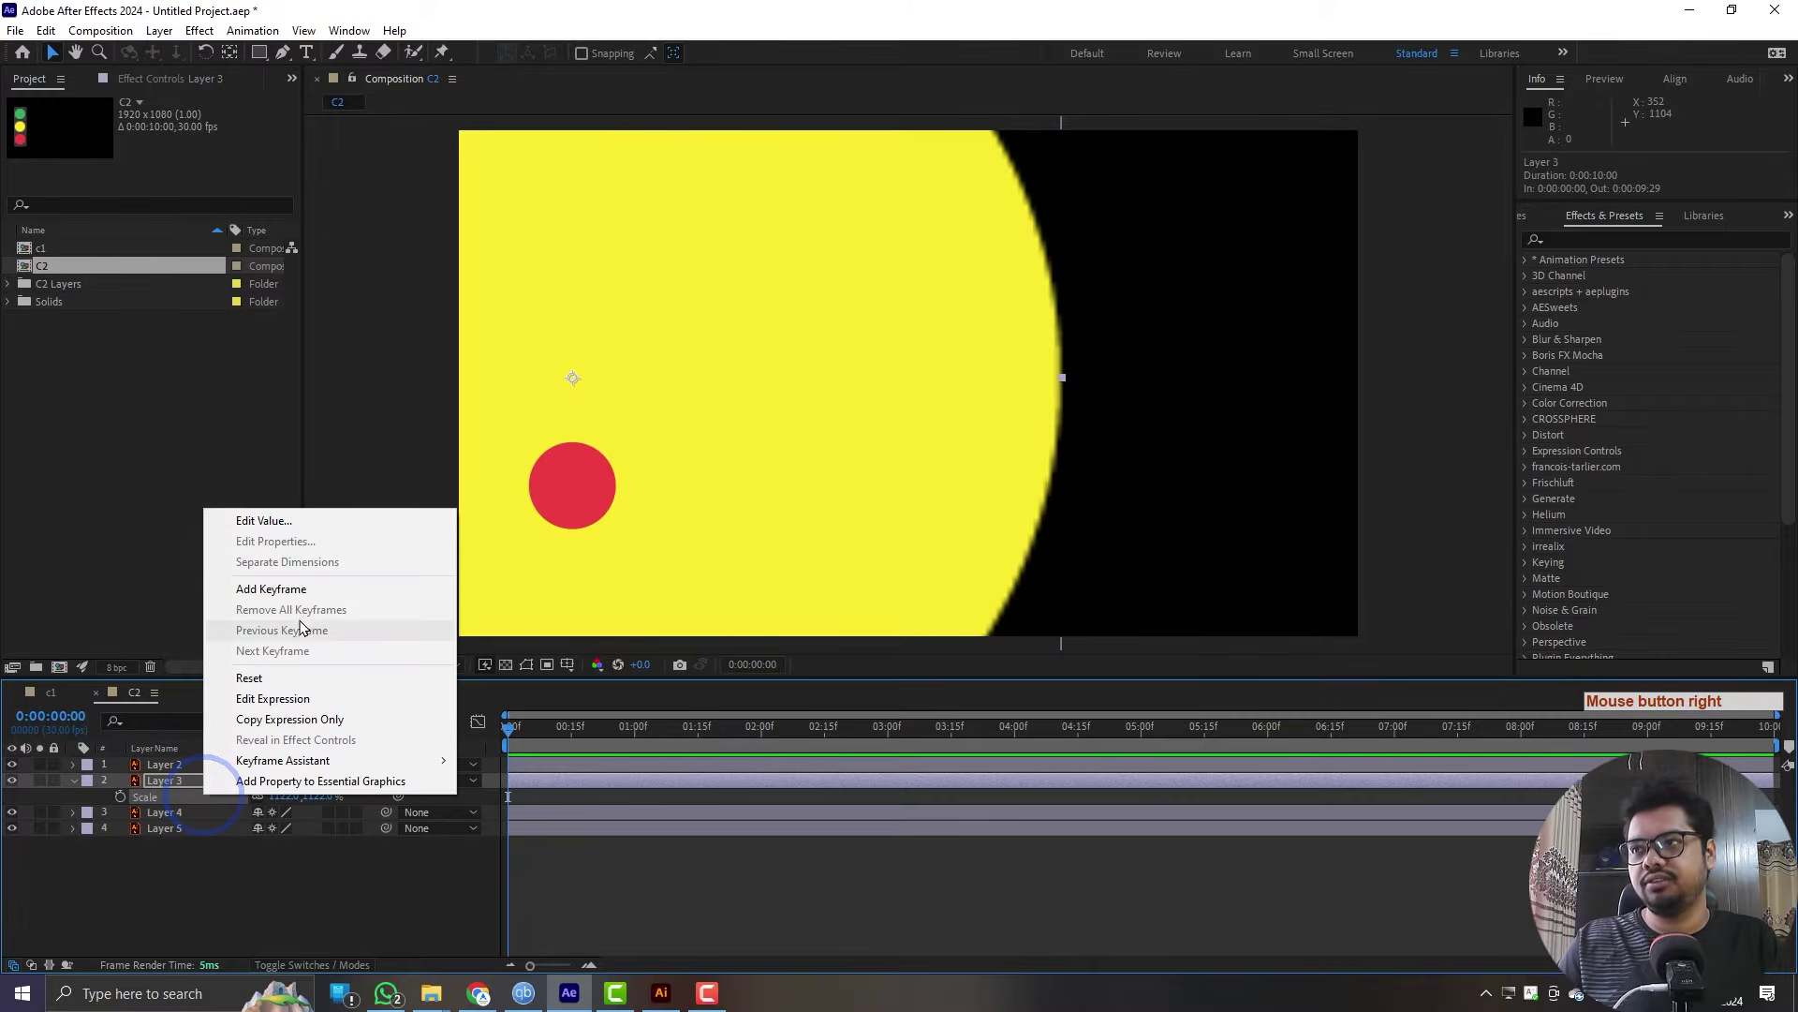
{"action": "left_click", "coordinate": [289, 676]}
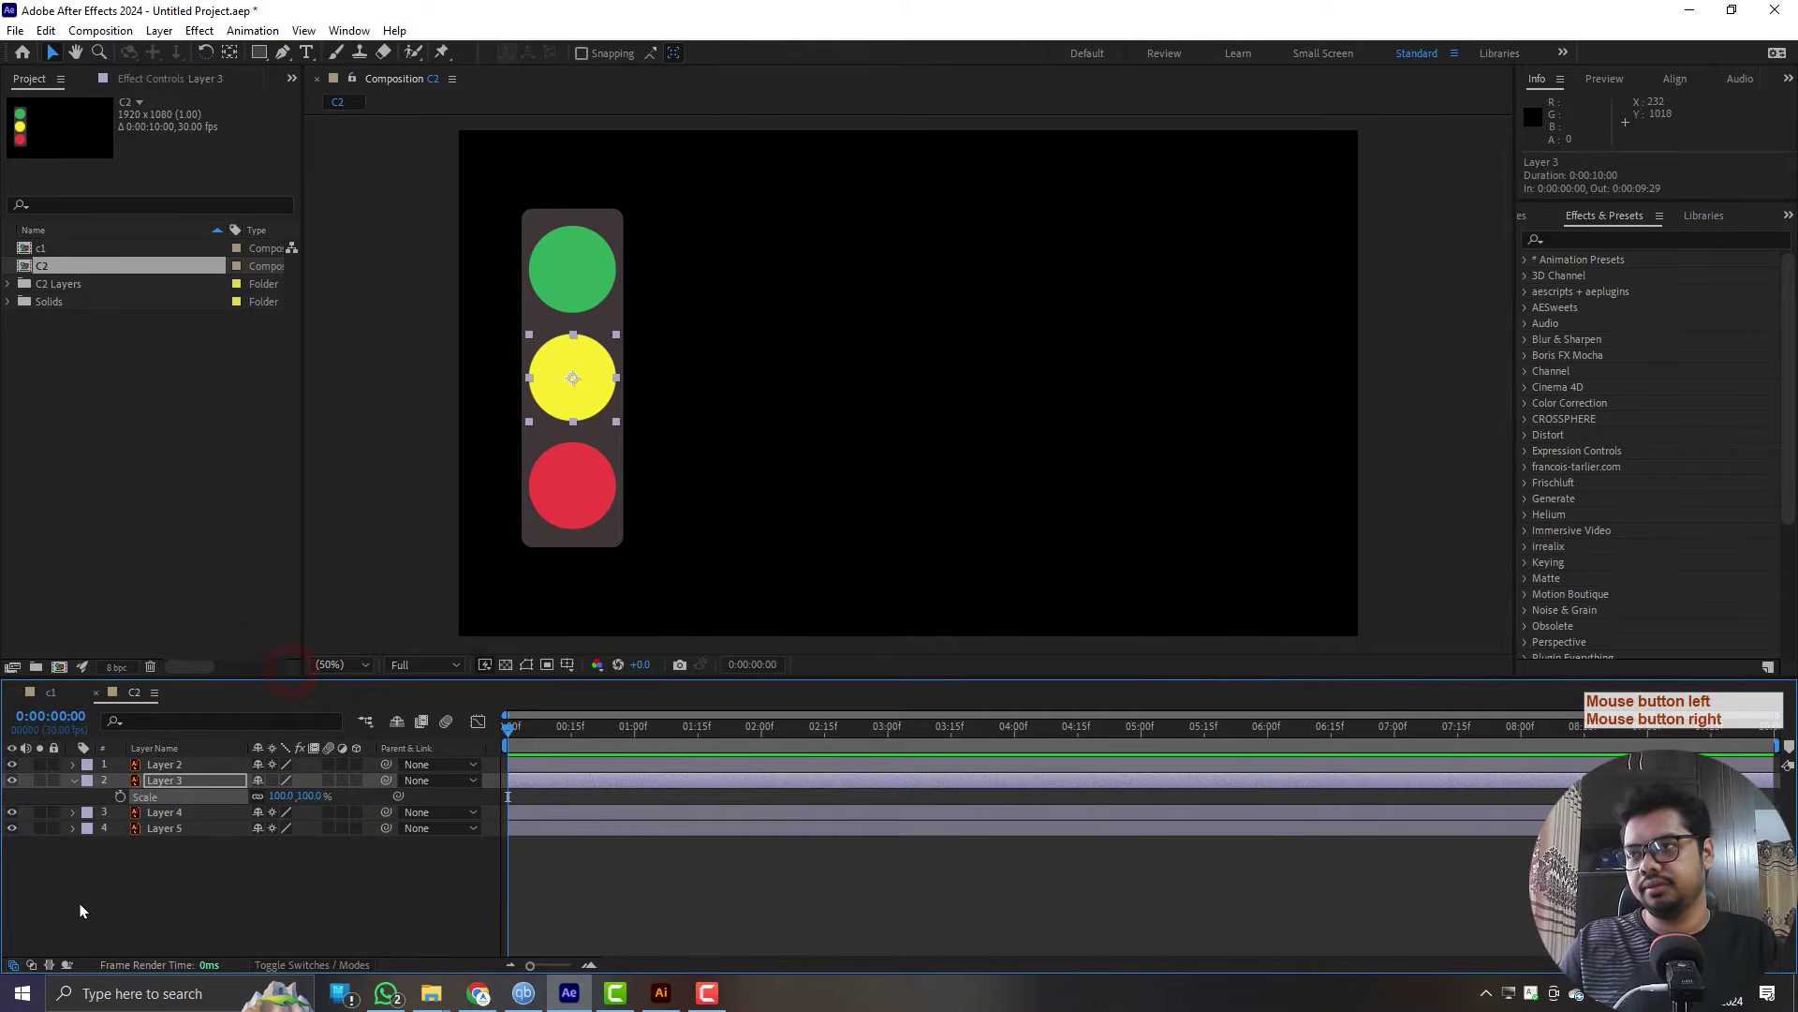
{"action": "left_click", "coordinate": [276, 784]}
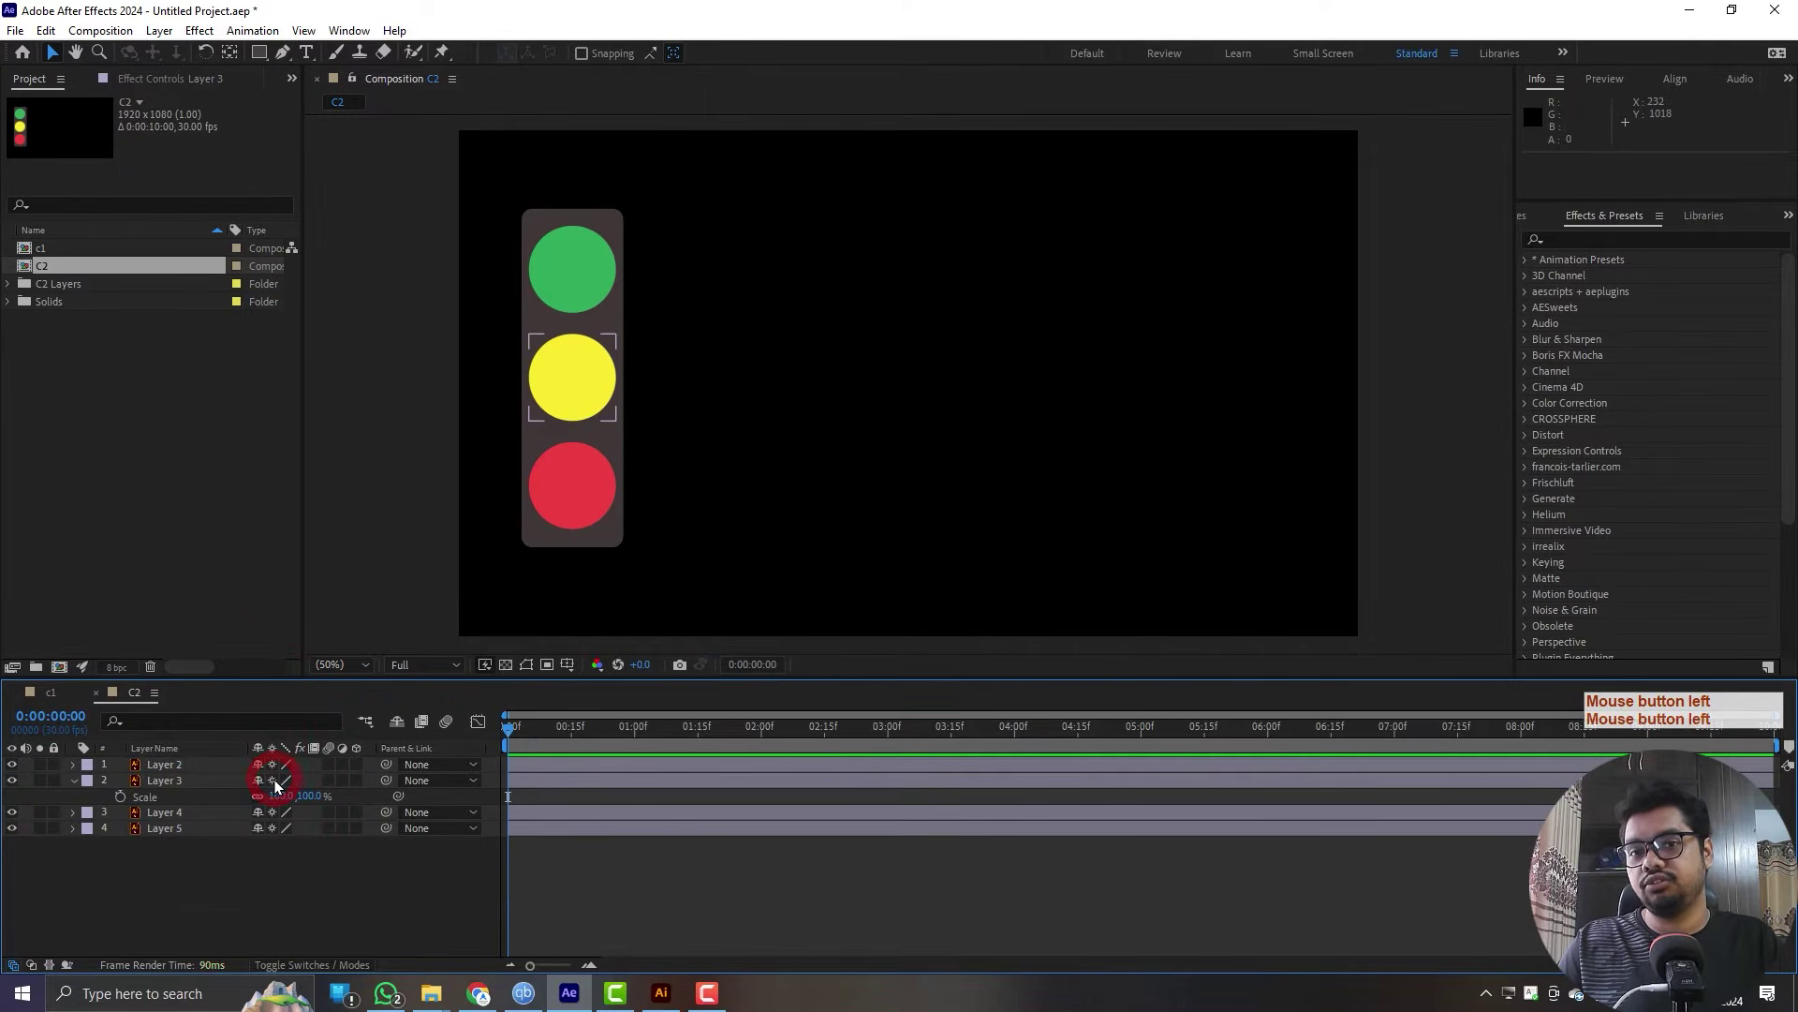
{"action": "left_click", "coordinate": [74, 780]}
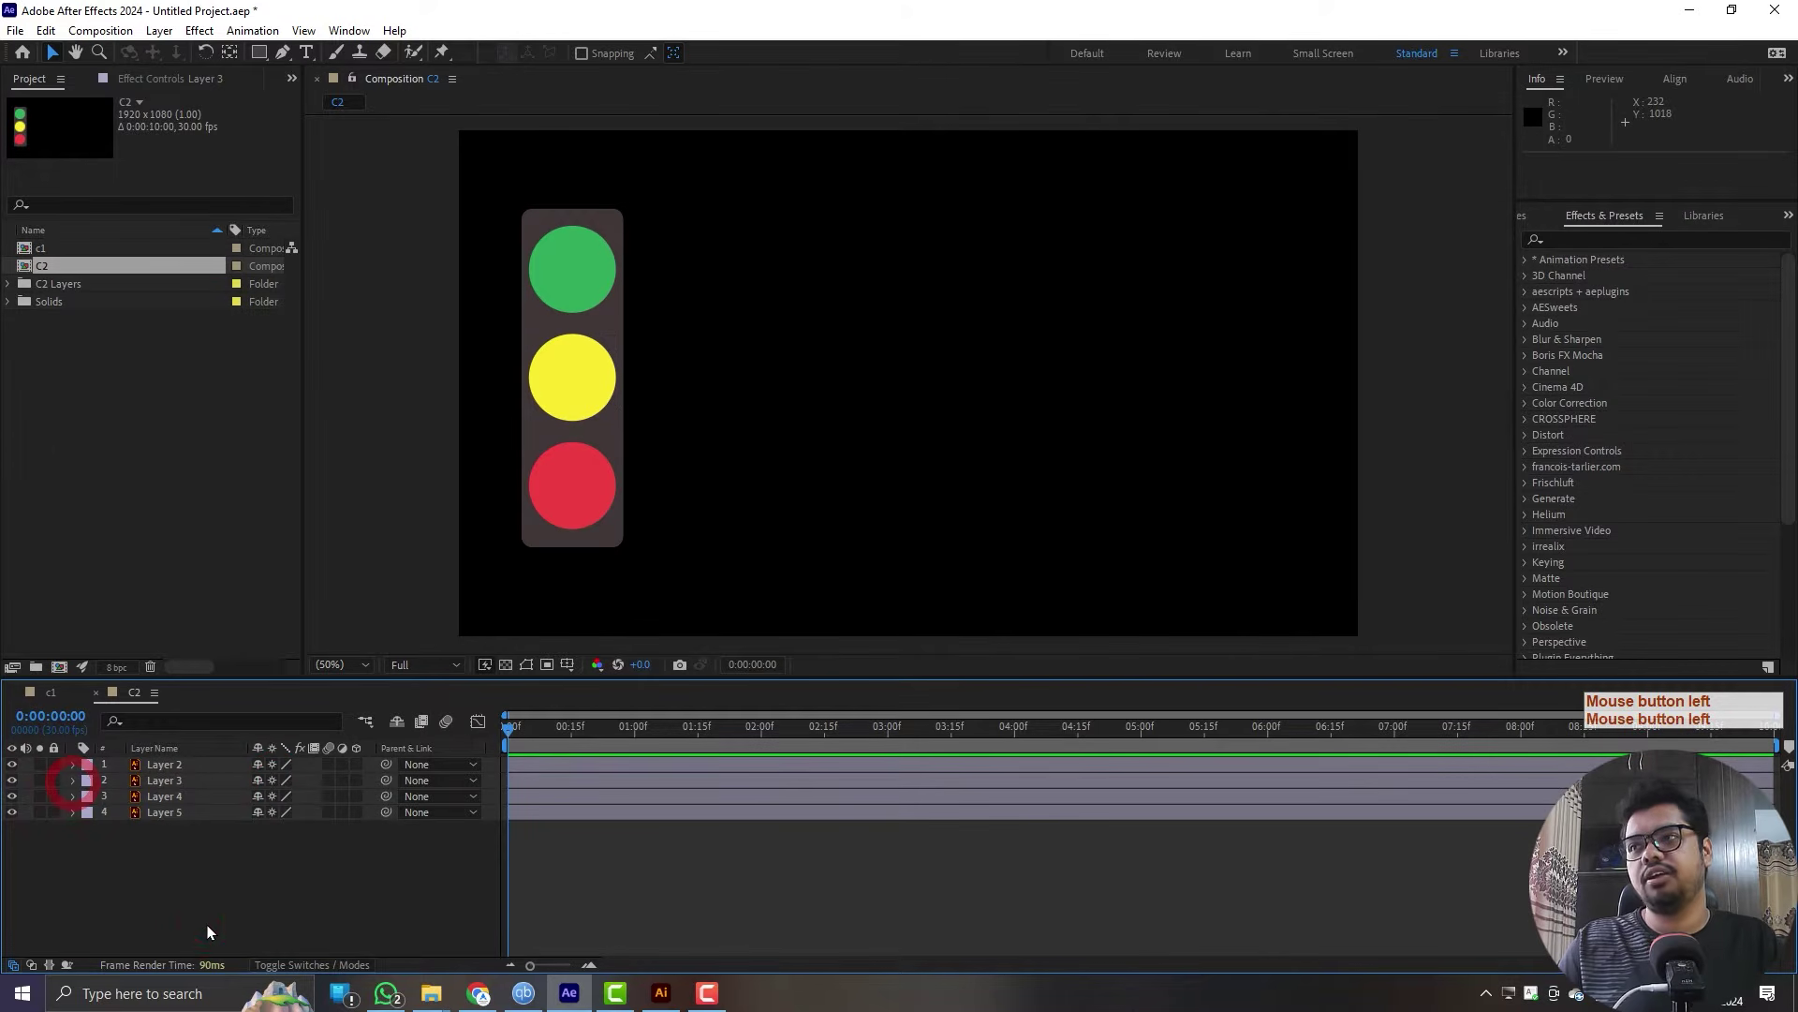
{"action": "left_click", "coordinate": [208, 932]}
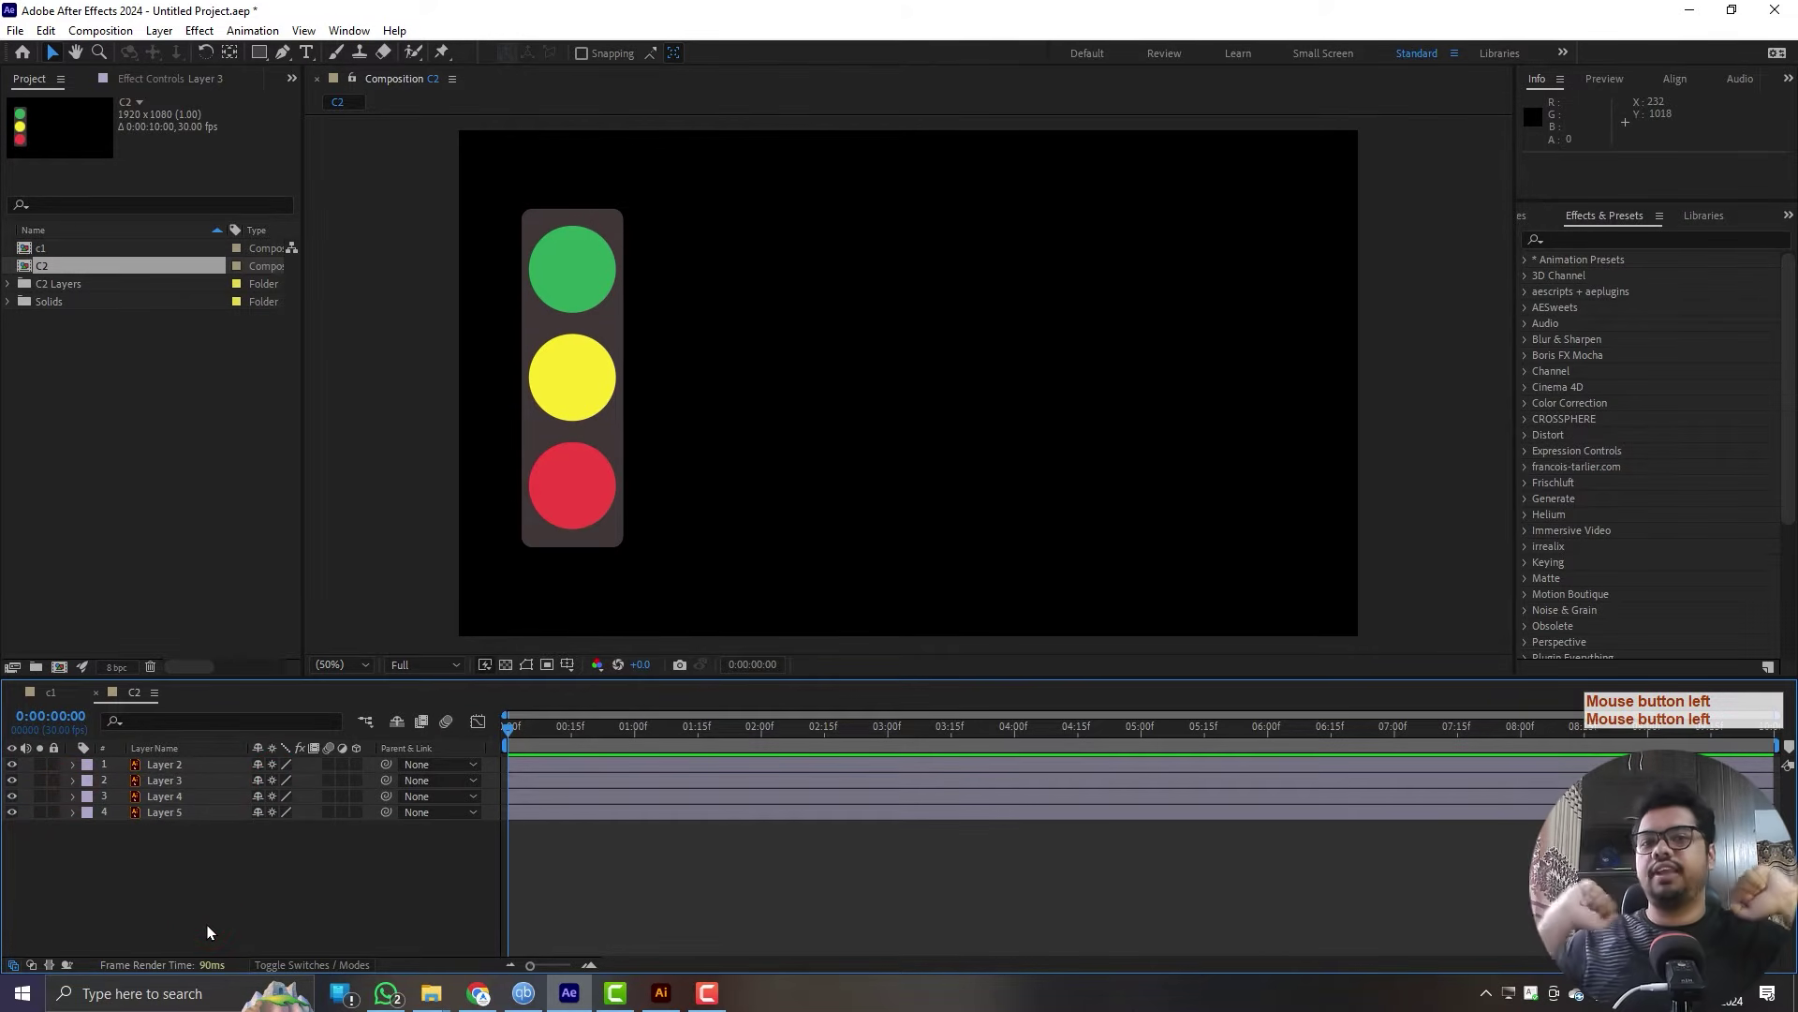
{"action": "left_click", "coordinate": [208, 932]}
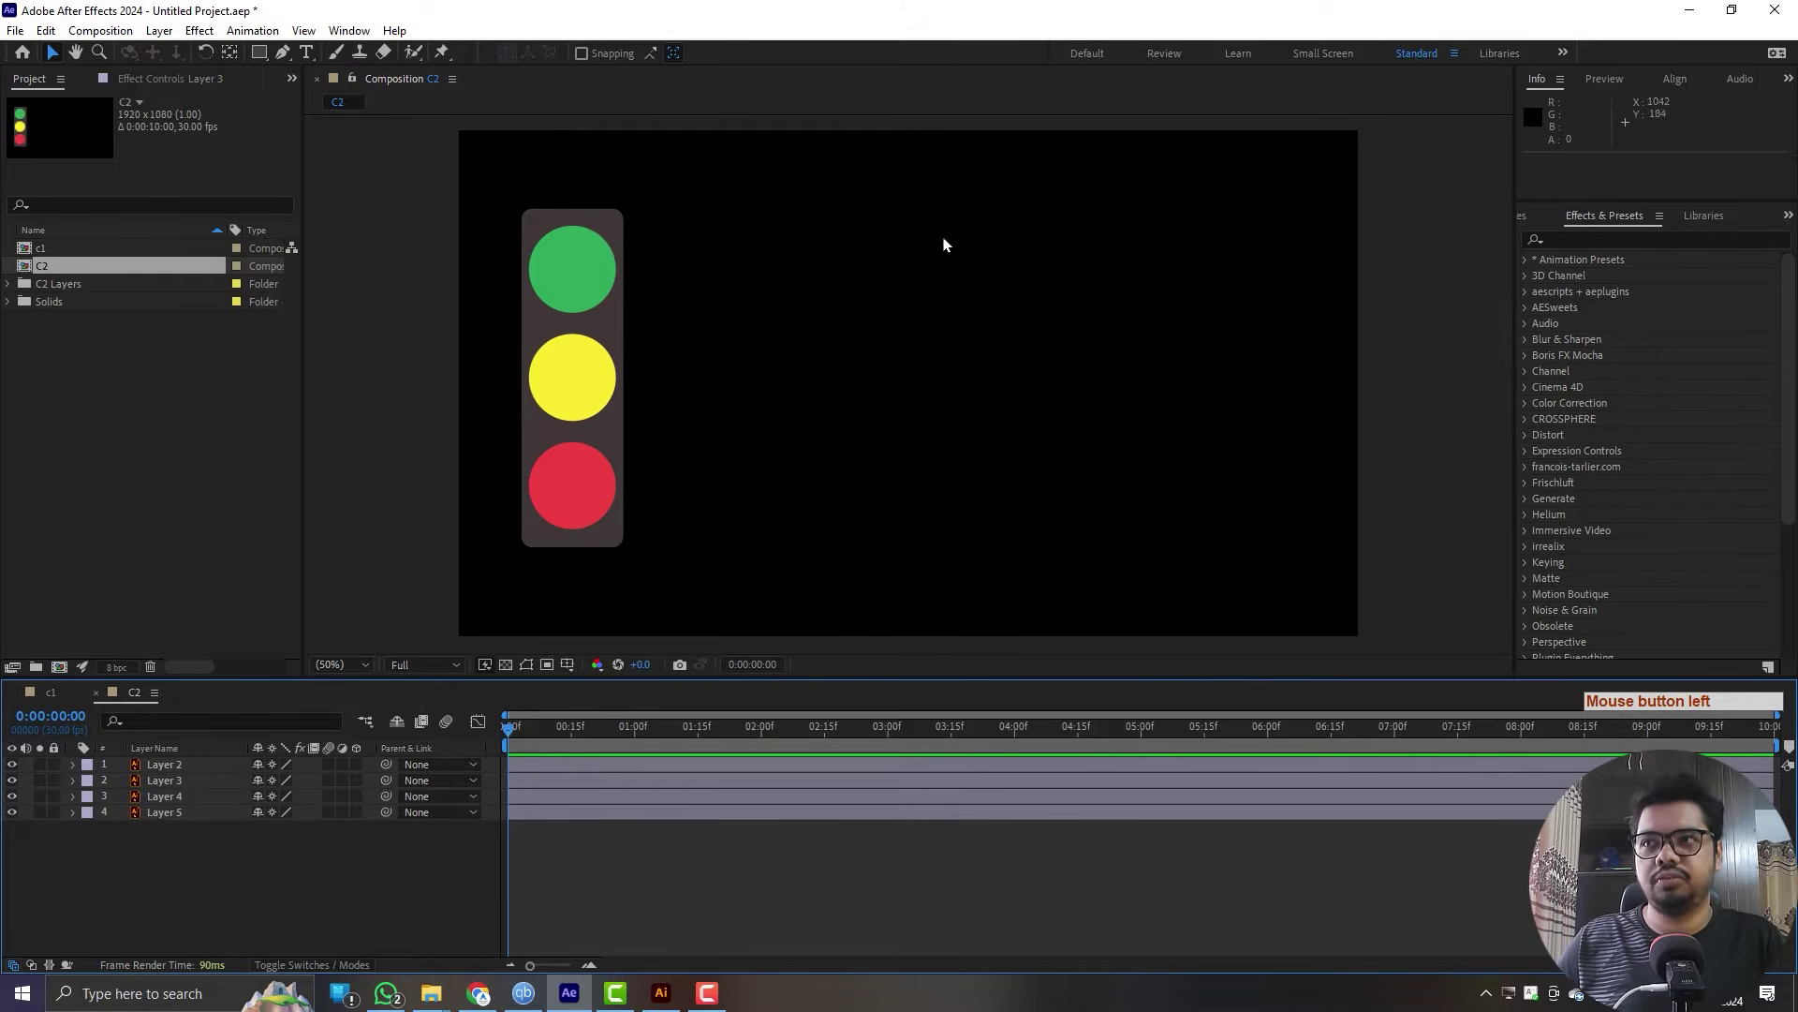
- Check the part 2 topics in the Basic Series spreadsheet in the browser and return to After Effects
{"action": "left_click", "coordinate": [1690, 9]}
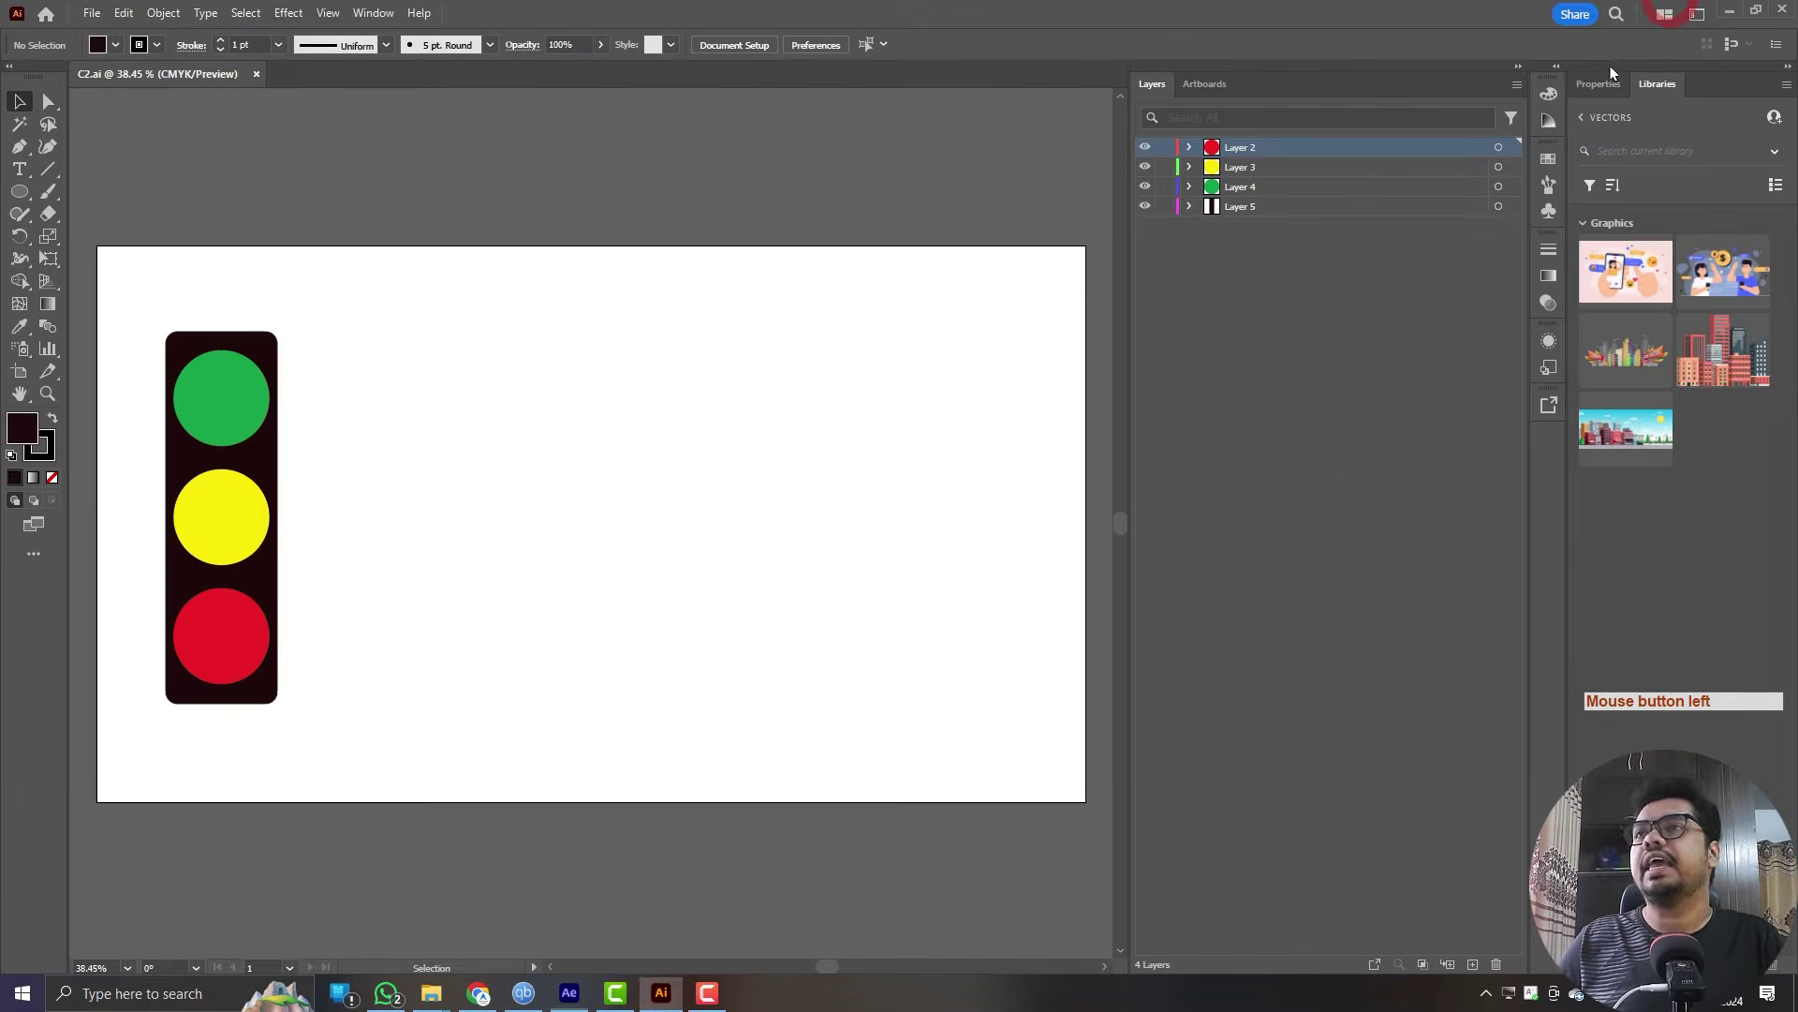
{"action": "left_click", "coordinate": [1728, 10]}
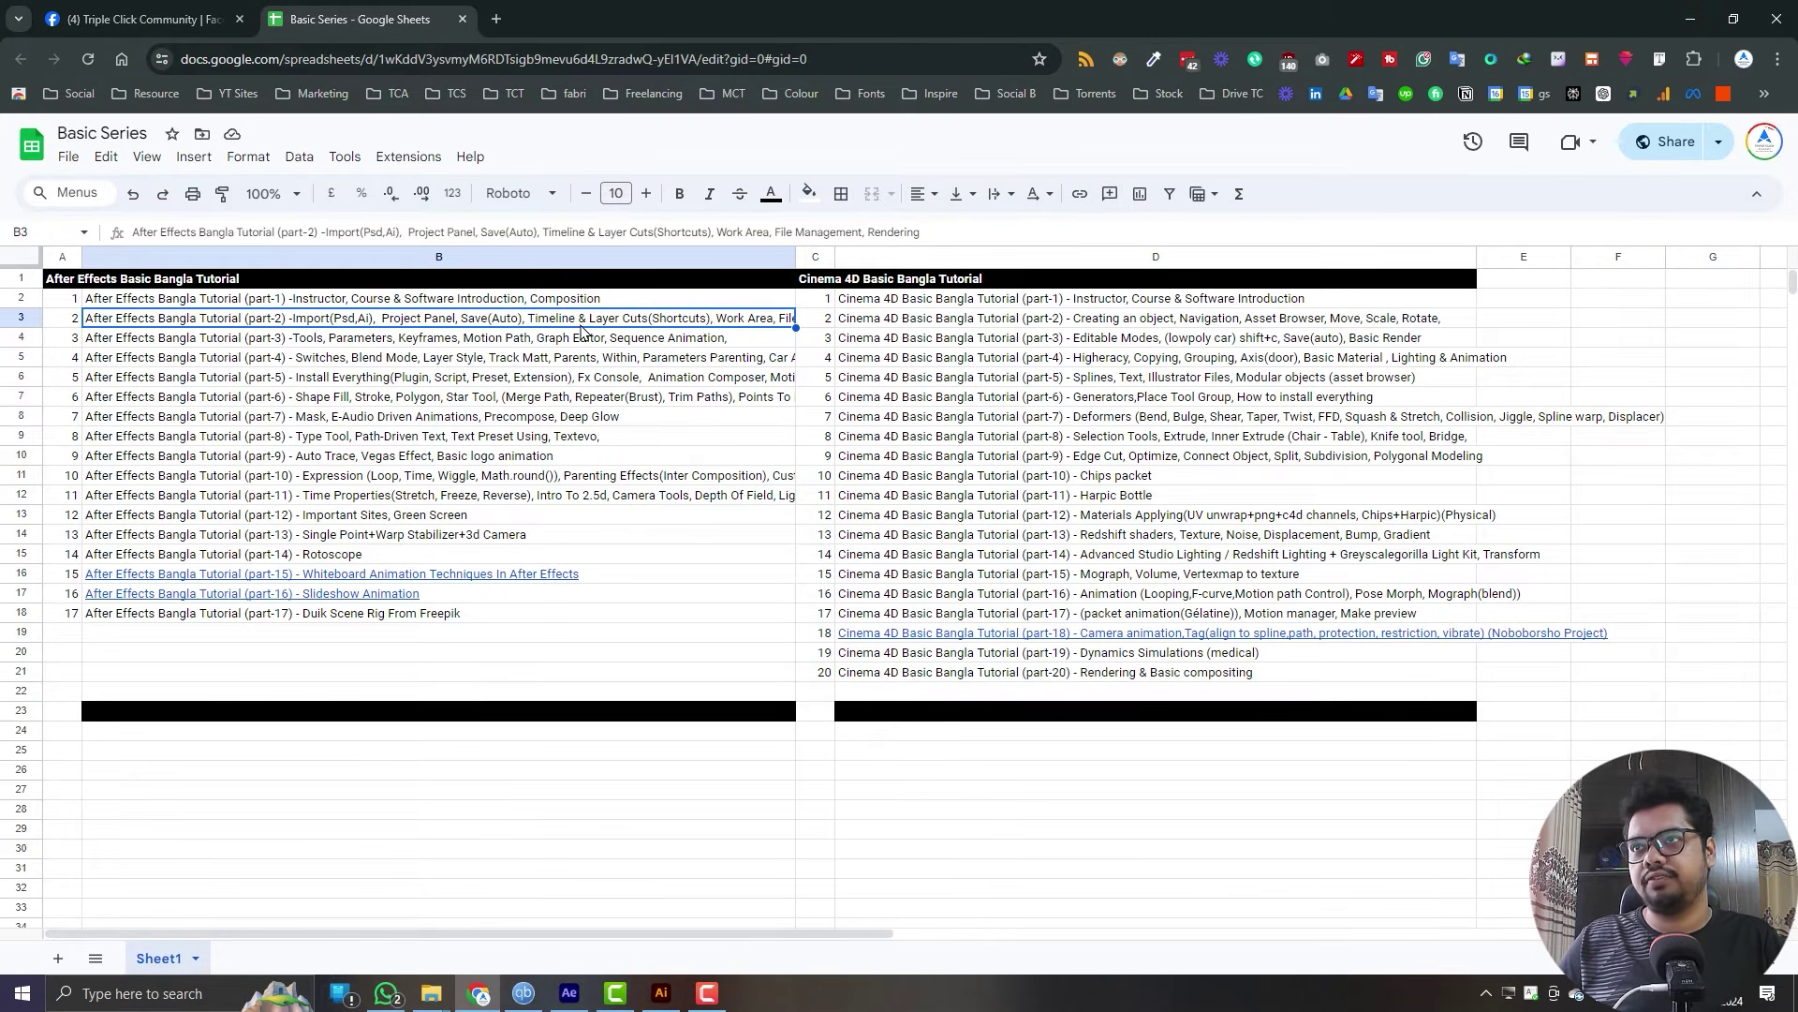
{"action": "left_click", "coordinate": [568, 986]}
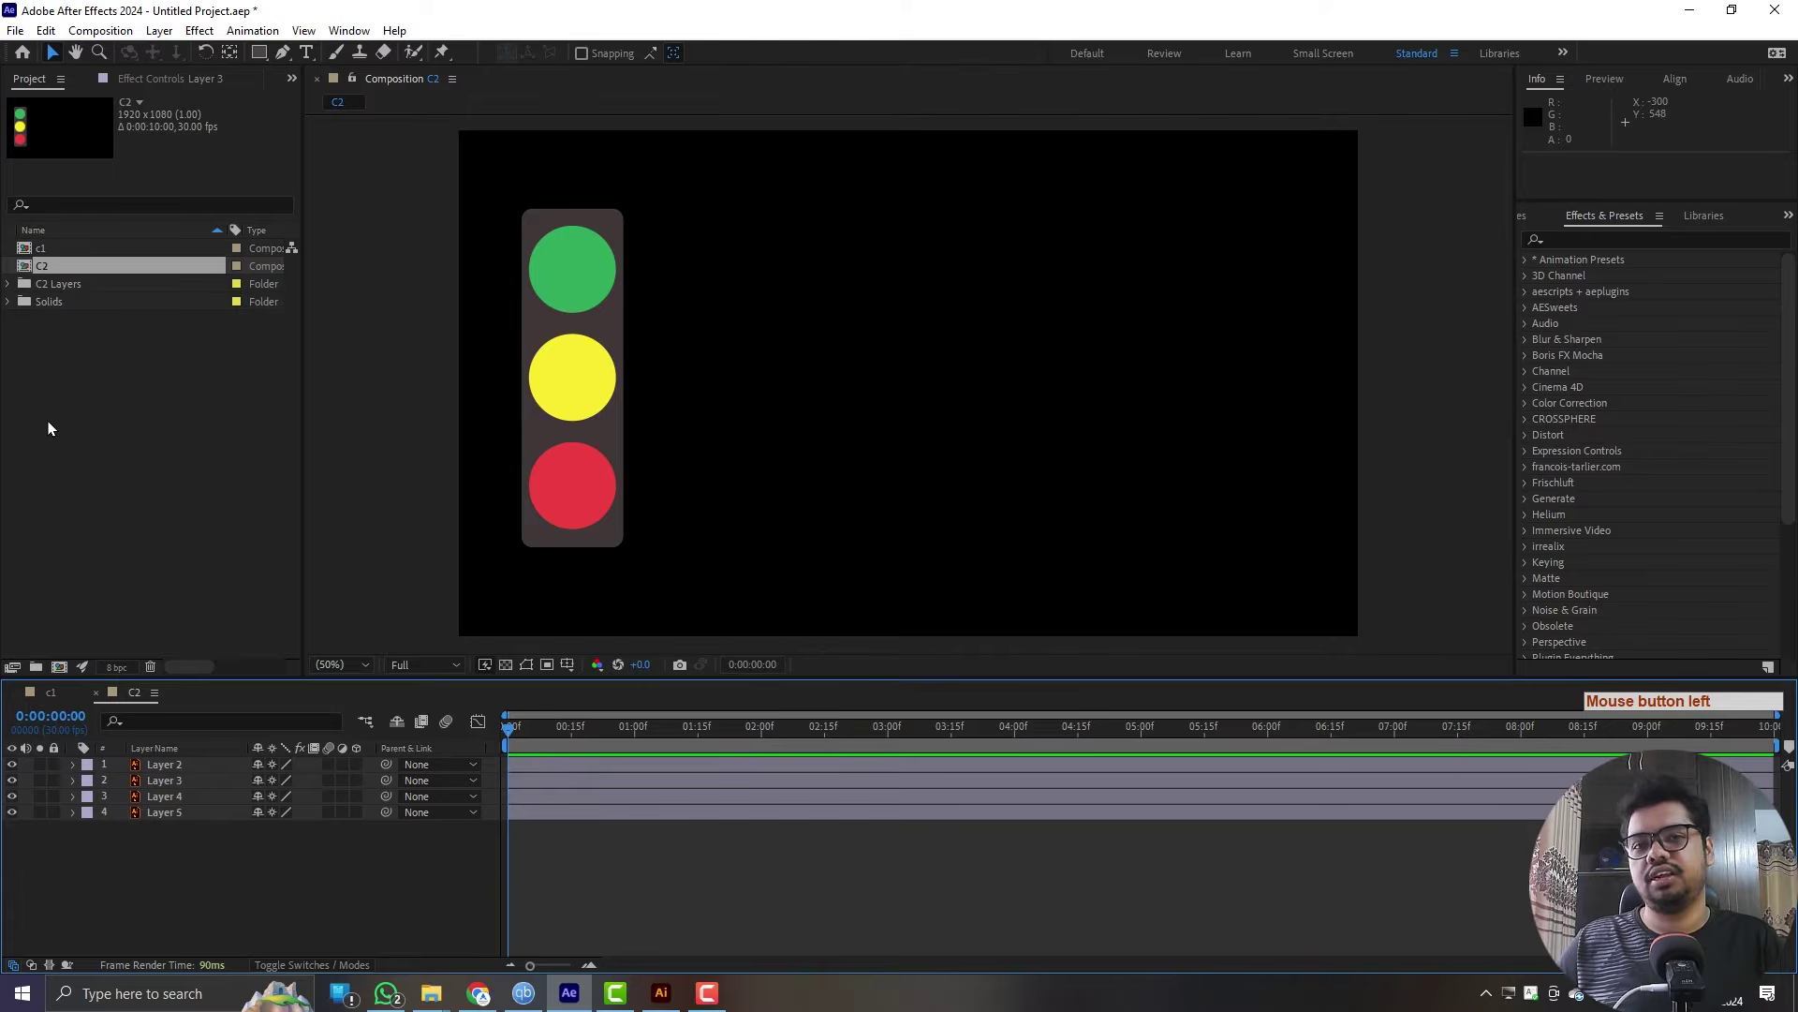
- Create a new project folder named video
{"action": "left_click", "coordinate": [34, 666]}
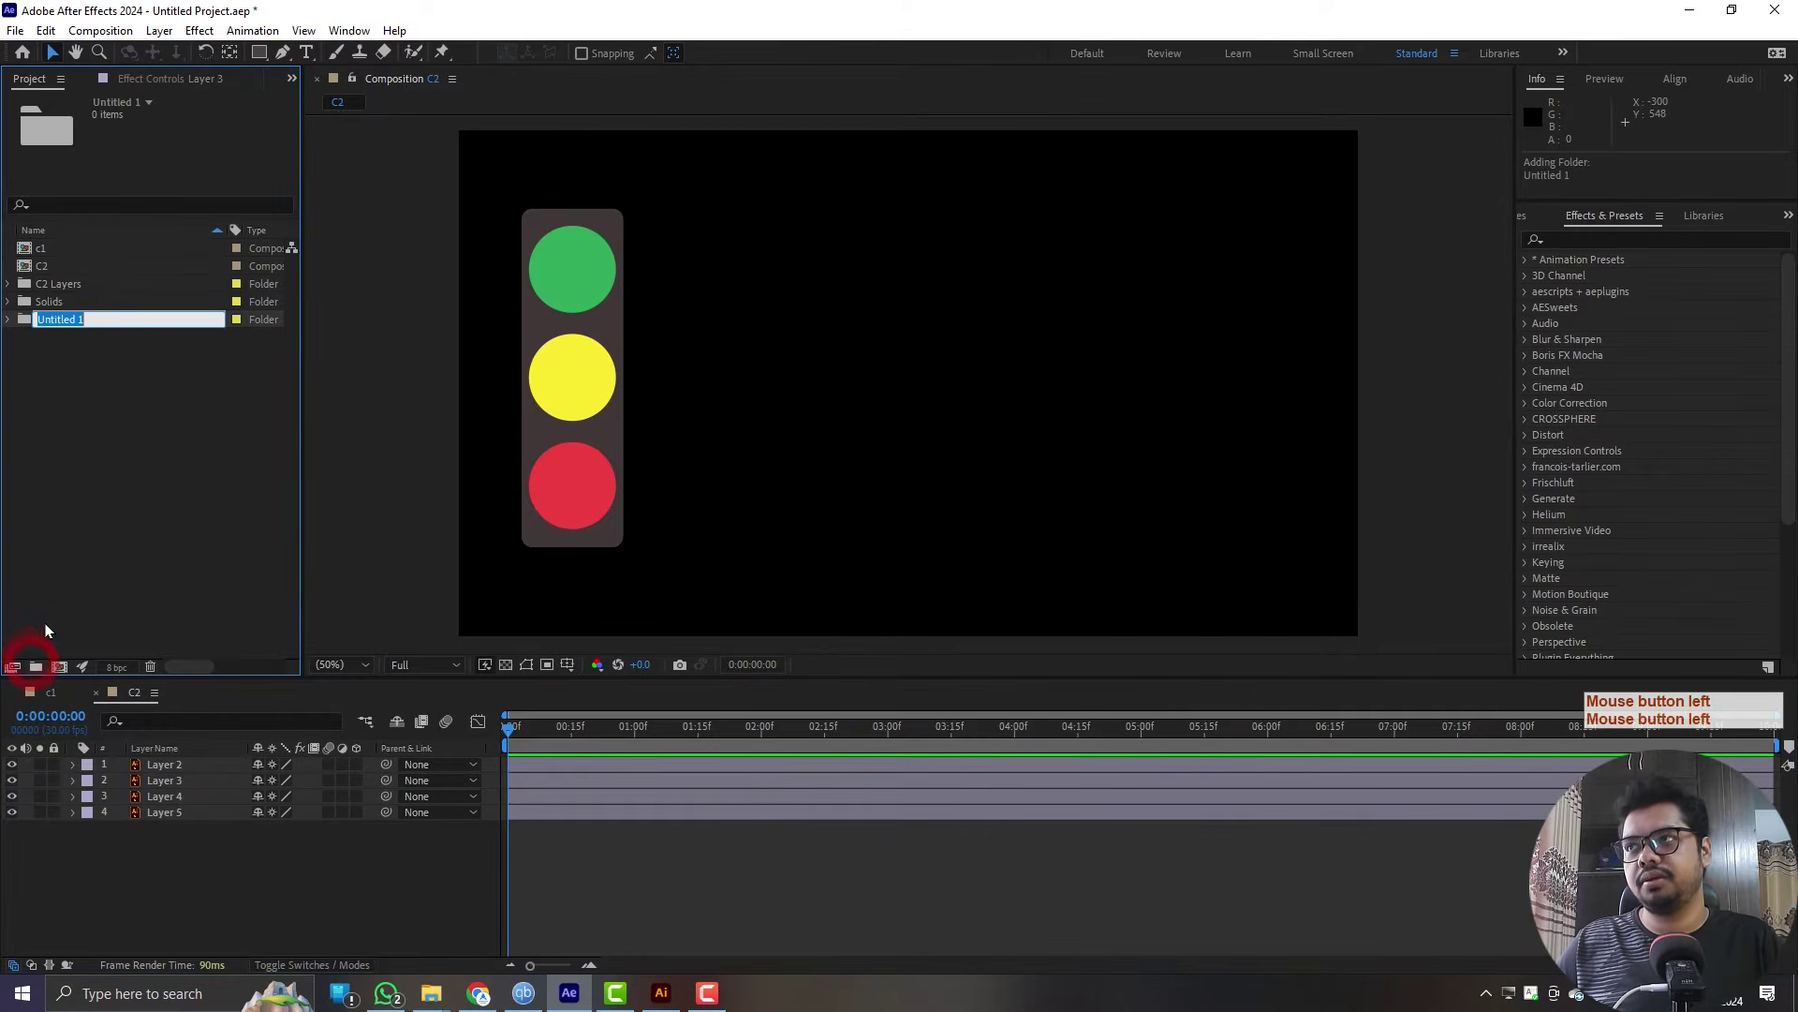
{"action": "type", "text": "video"}
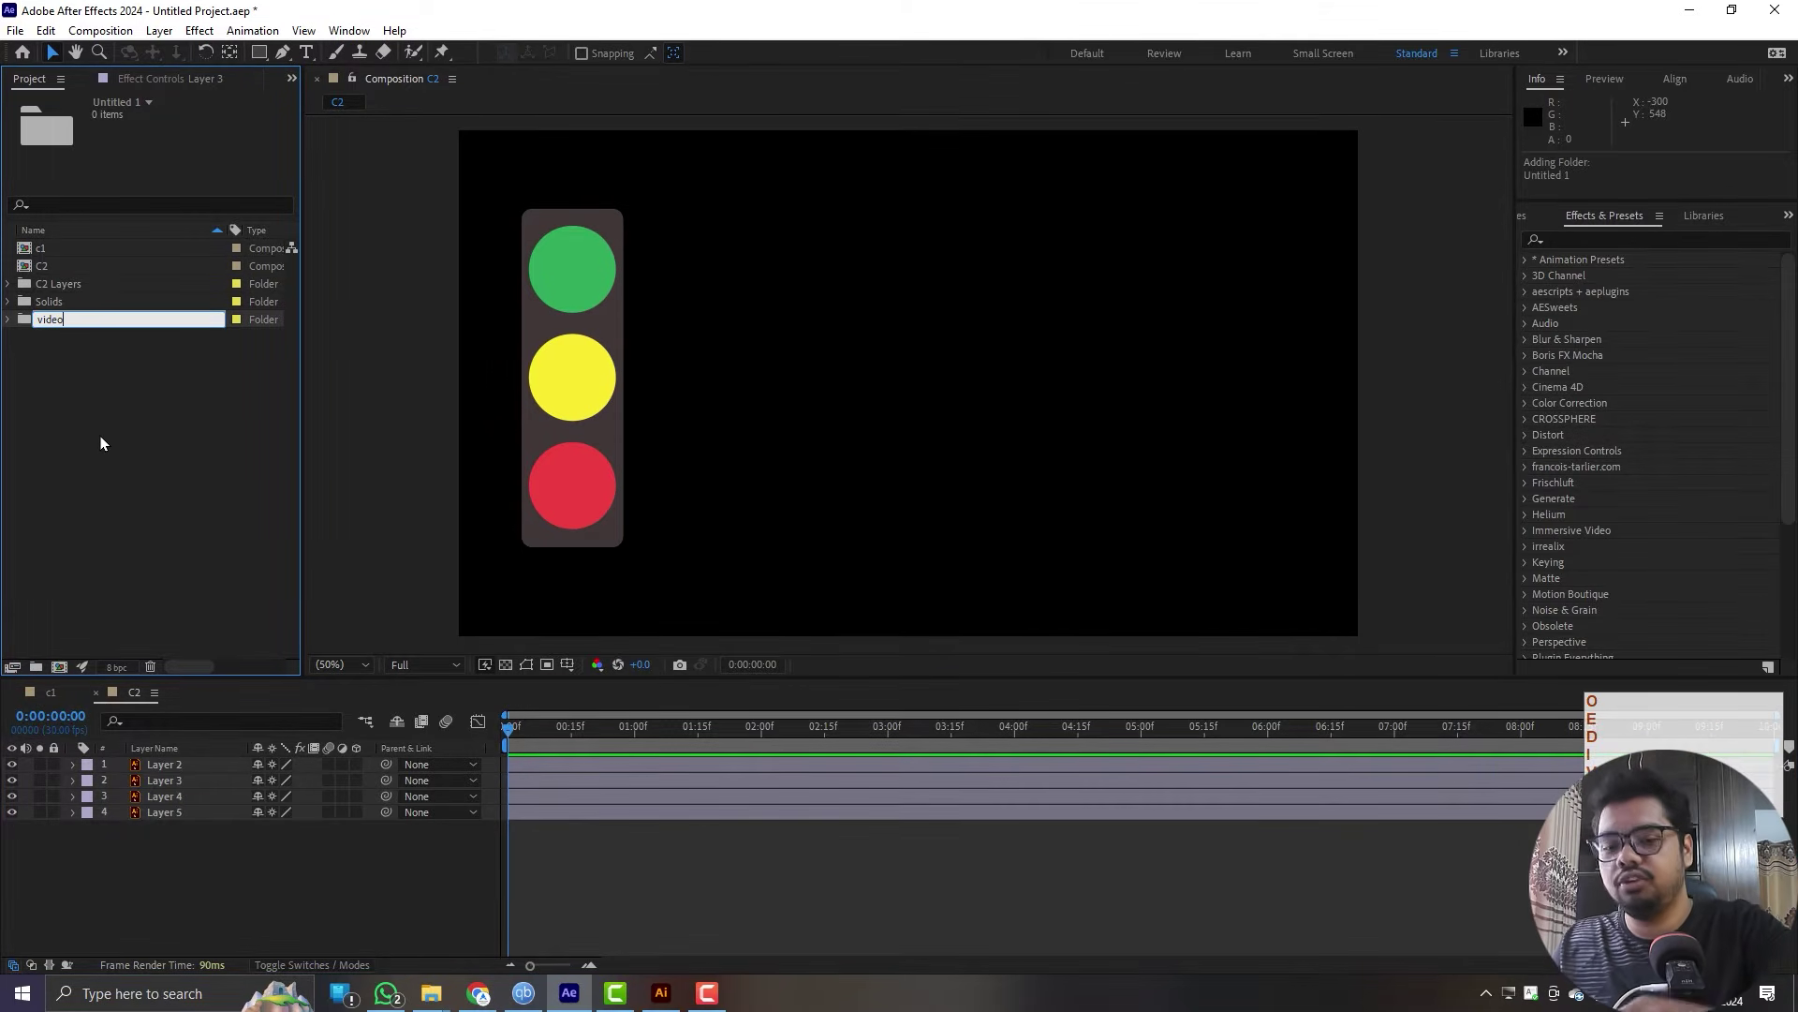
{"action": "key", "text": "Return"}
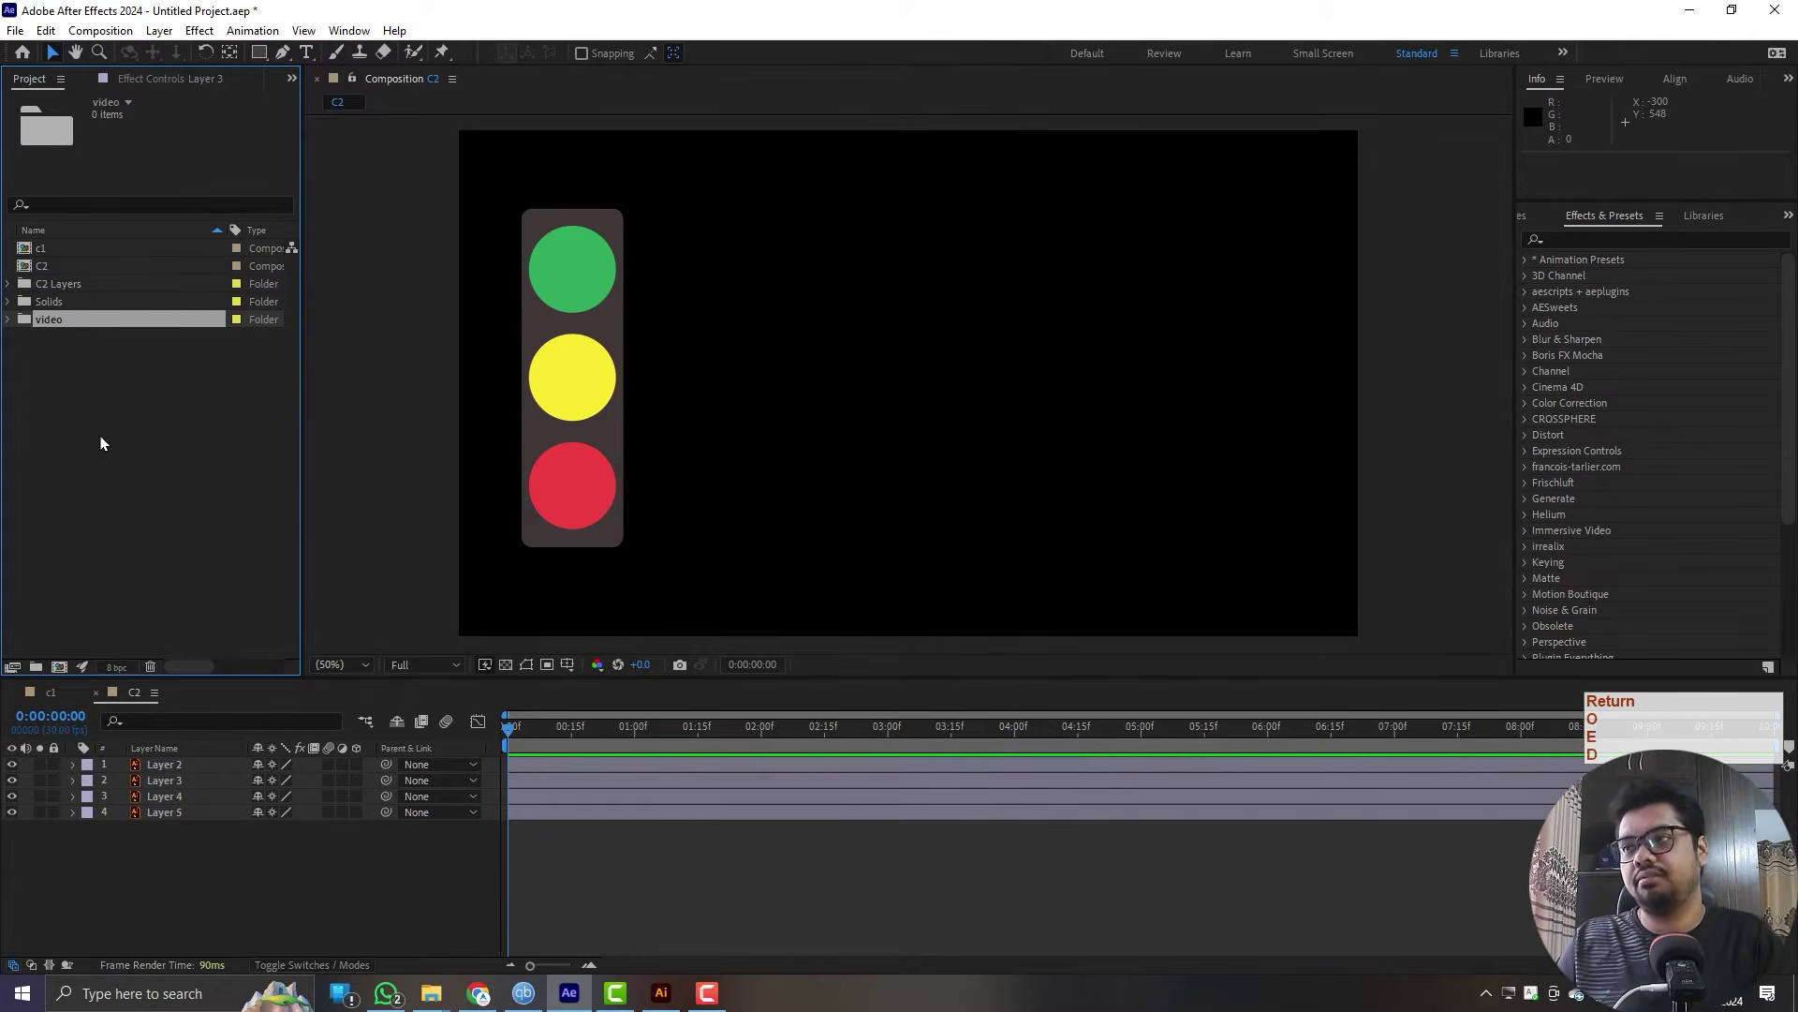
- Delete the c1 composition from the project and confirm its removal
{"action": "left_click", "coordinate": [71, 248]}
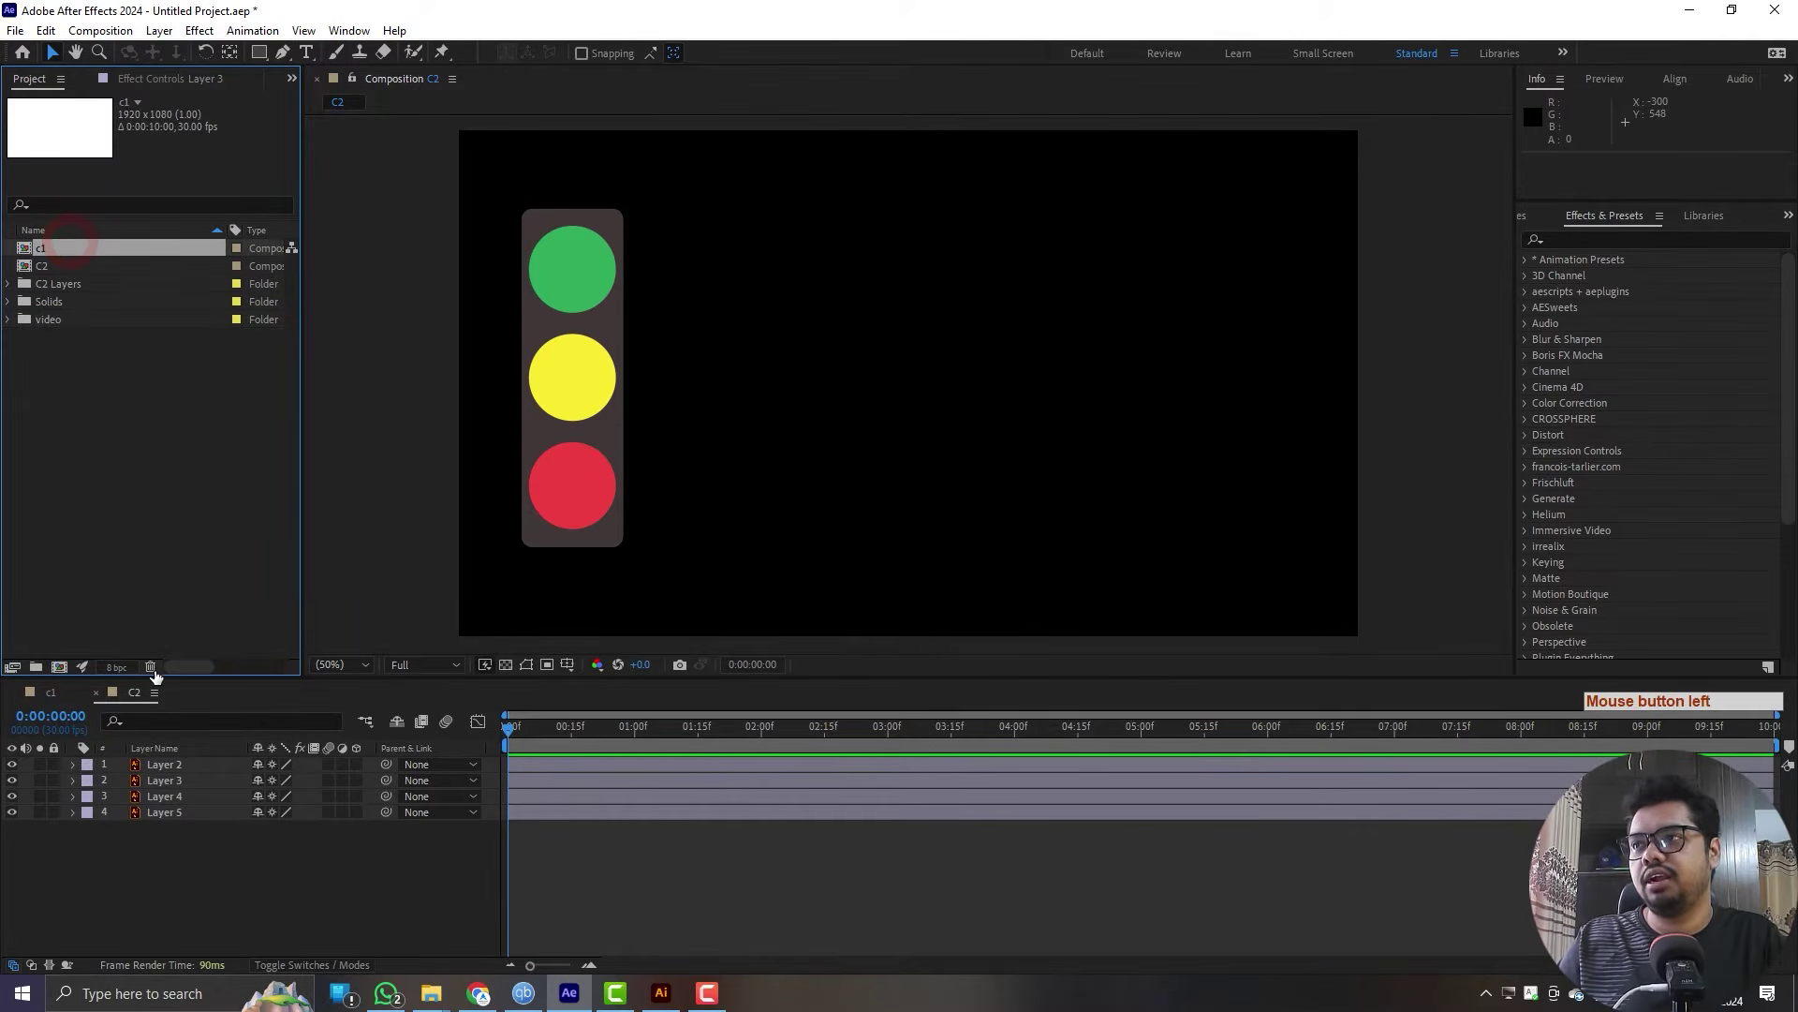
{"action": "left_click", "coordinate": [152, 669]}
{"action": "left_click", "coordinate": [921, 522]}
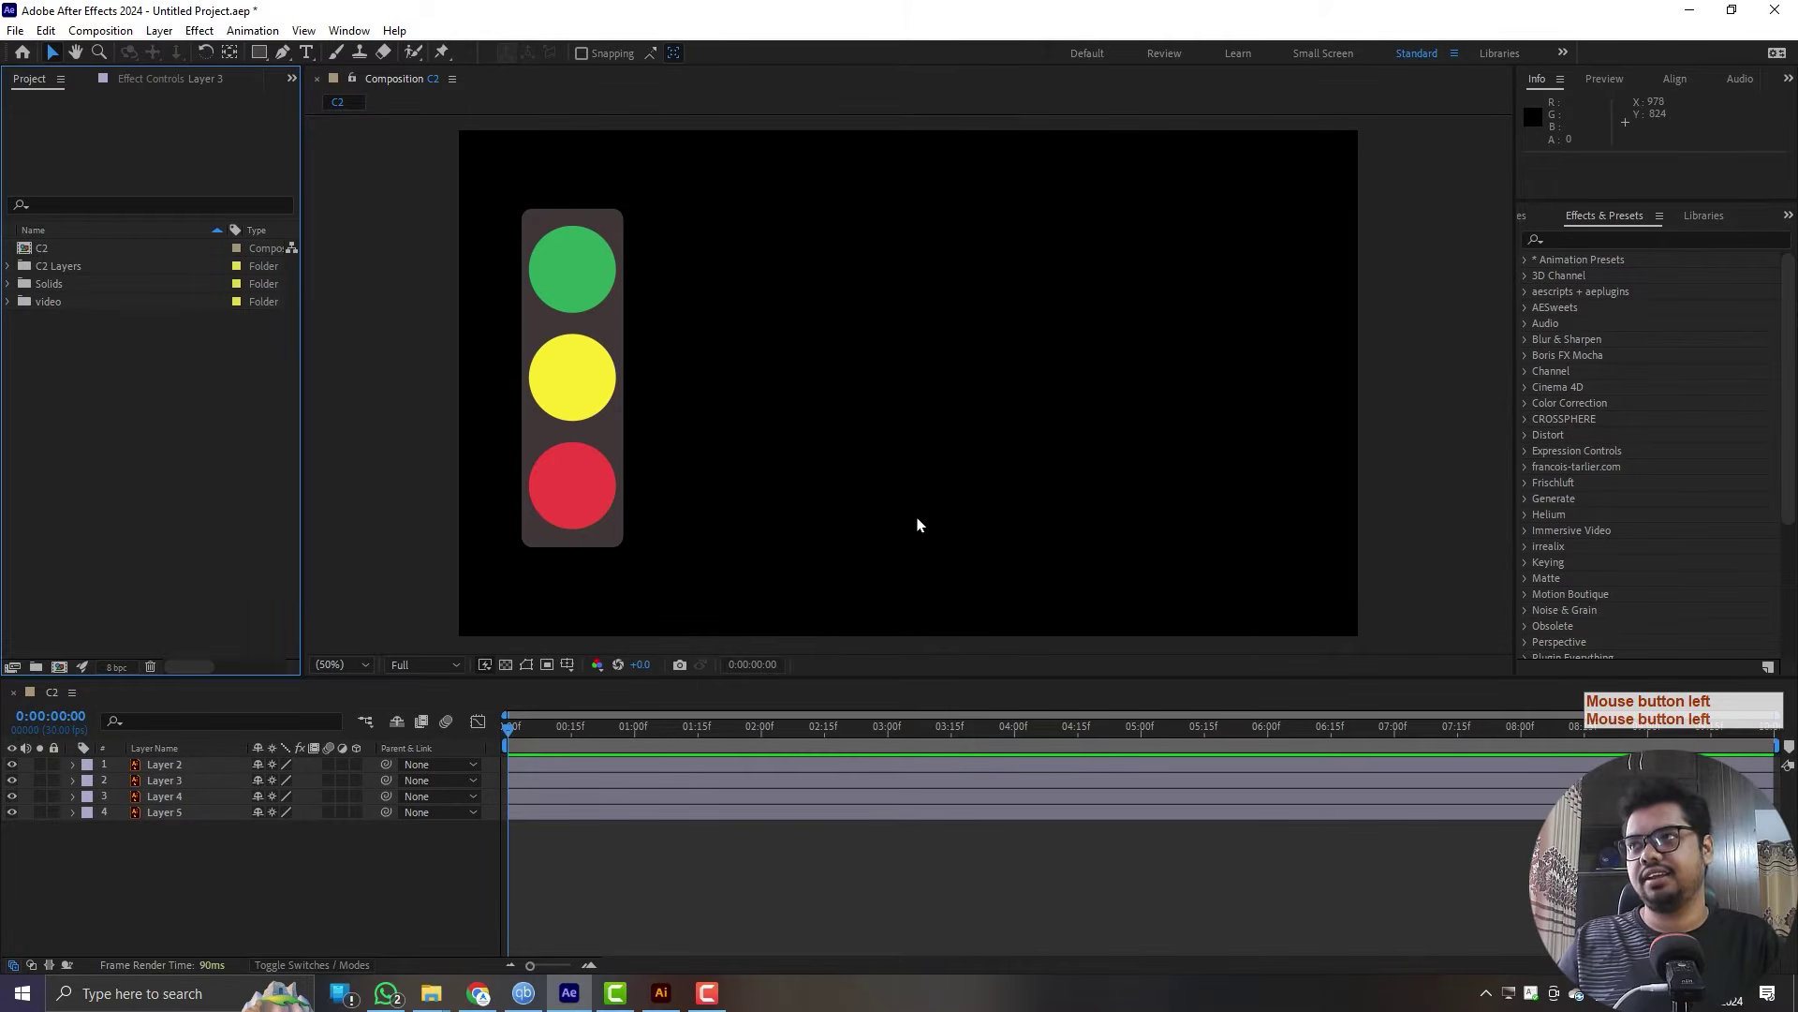
{"action": "left_click", "coordinate": [117, 202]}
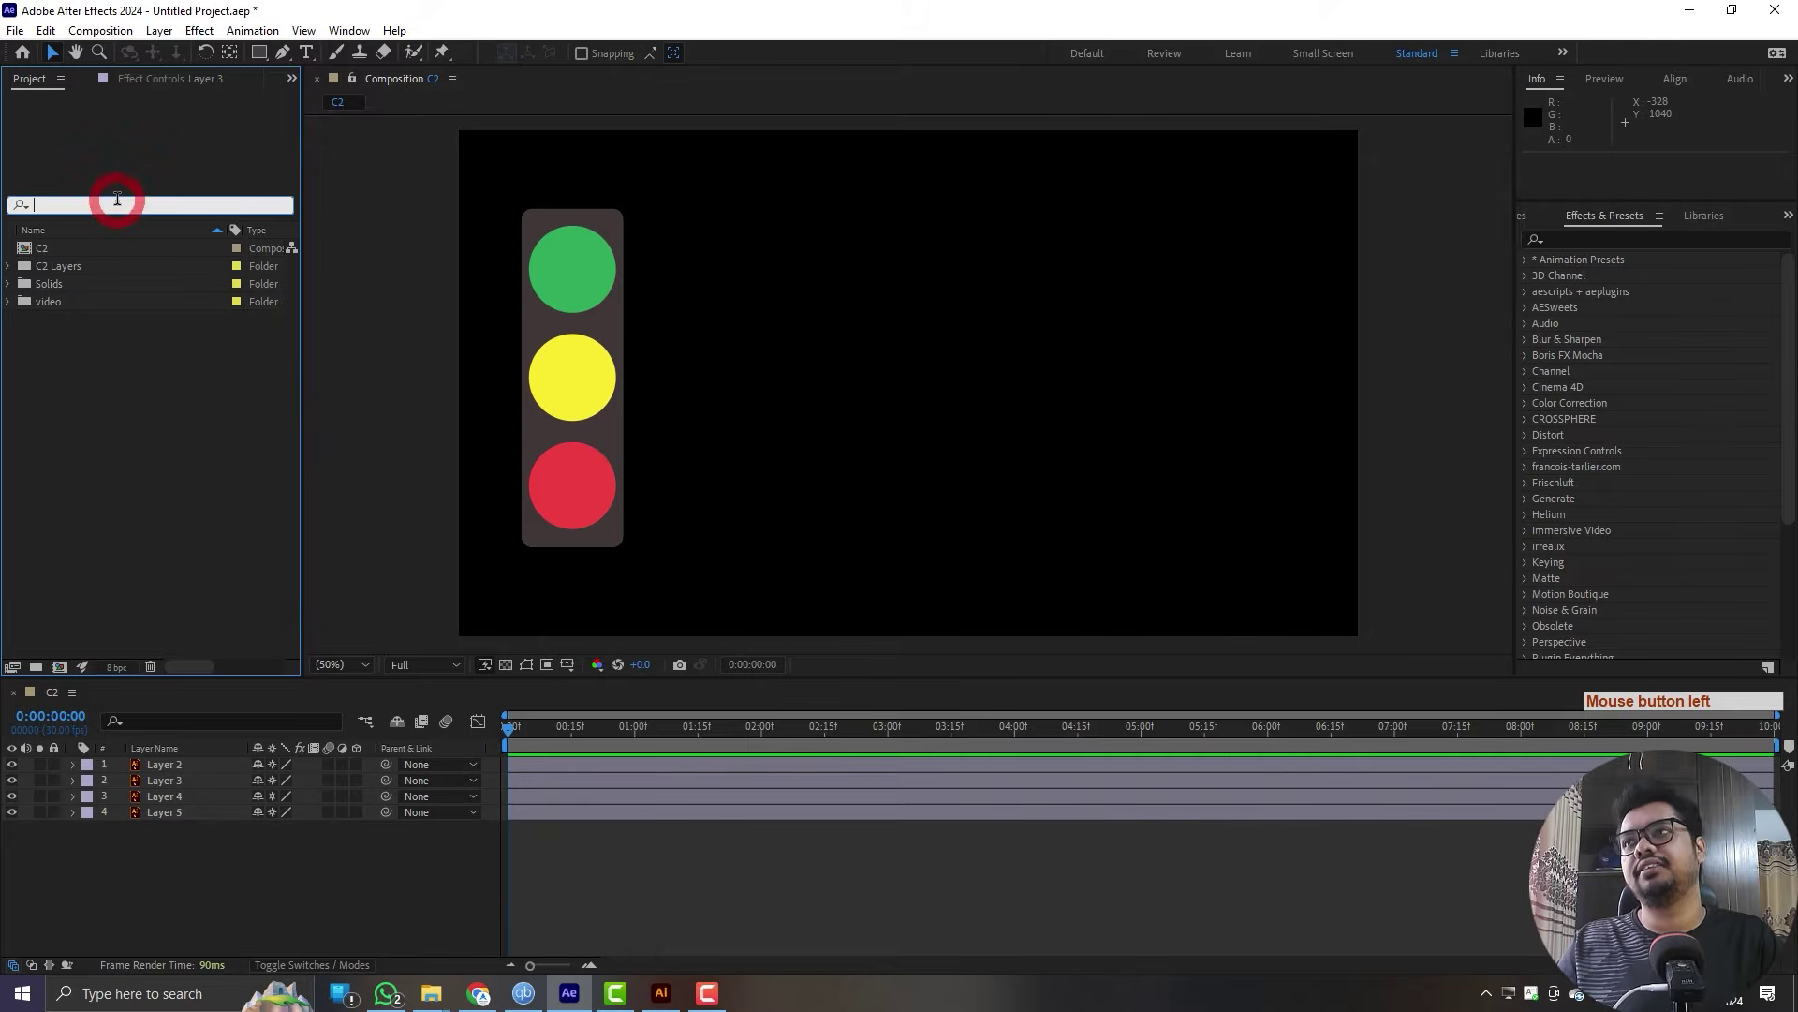
{"action": "left_click", "coordinate": [156, 435]}
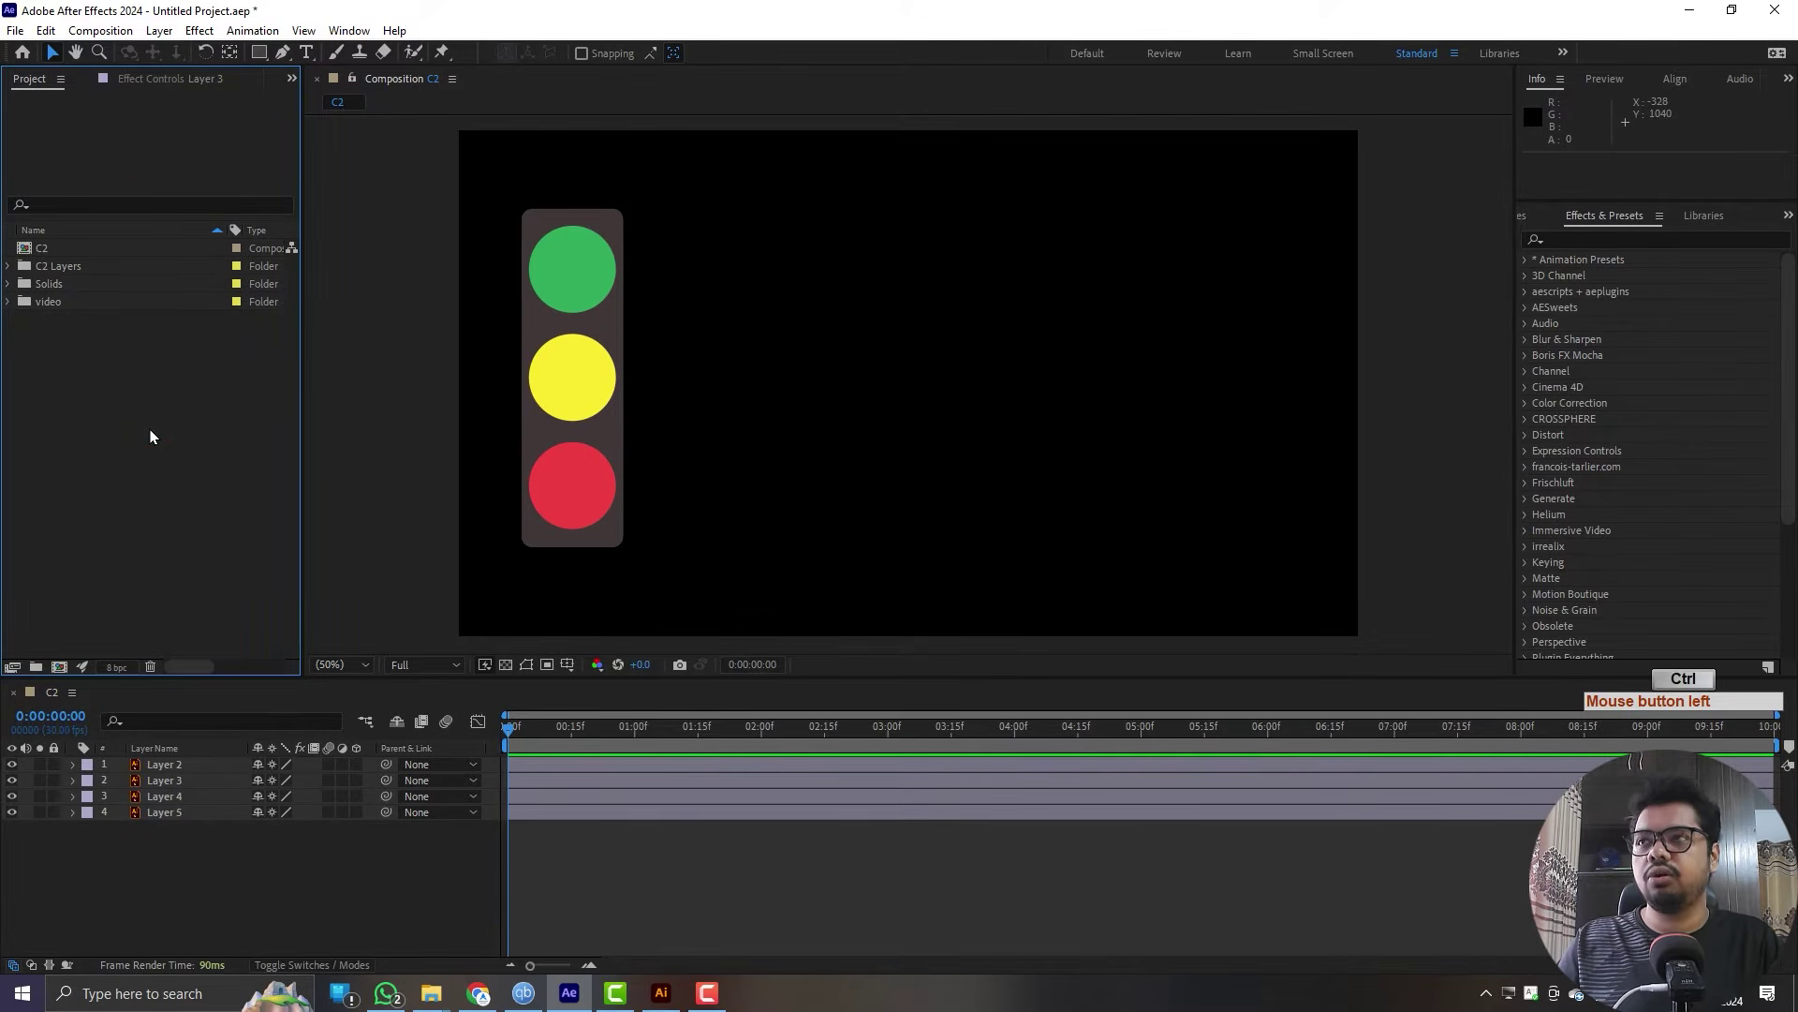
- Save the project as C2 in the C2 folder of 00 After Effects Basic Bangla Tutorial 2024
{"action": "left_click", "coordinate": [15, 30]}
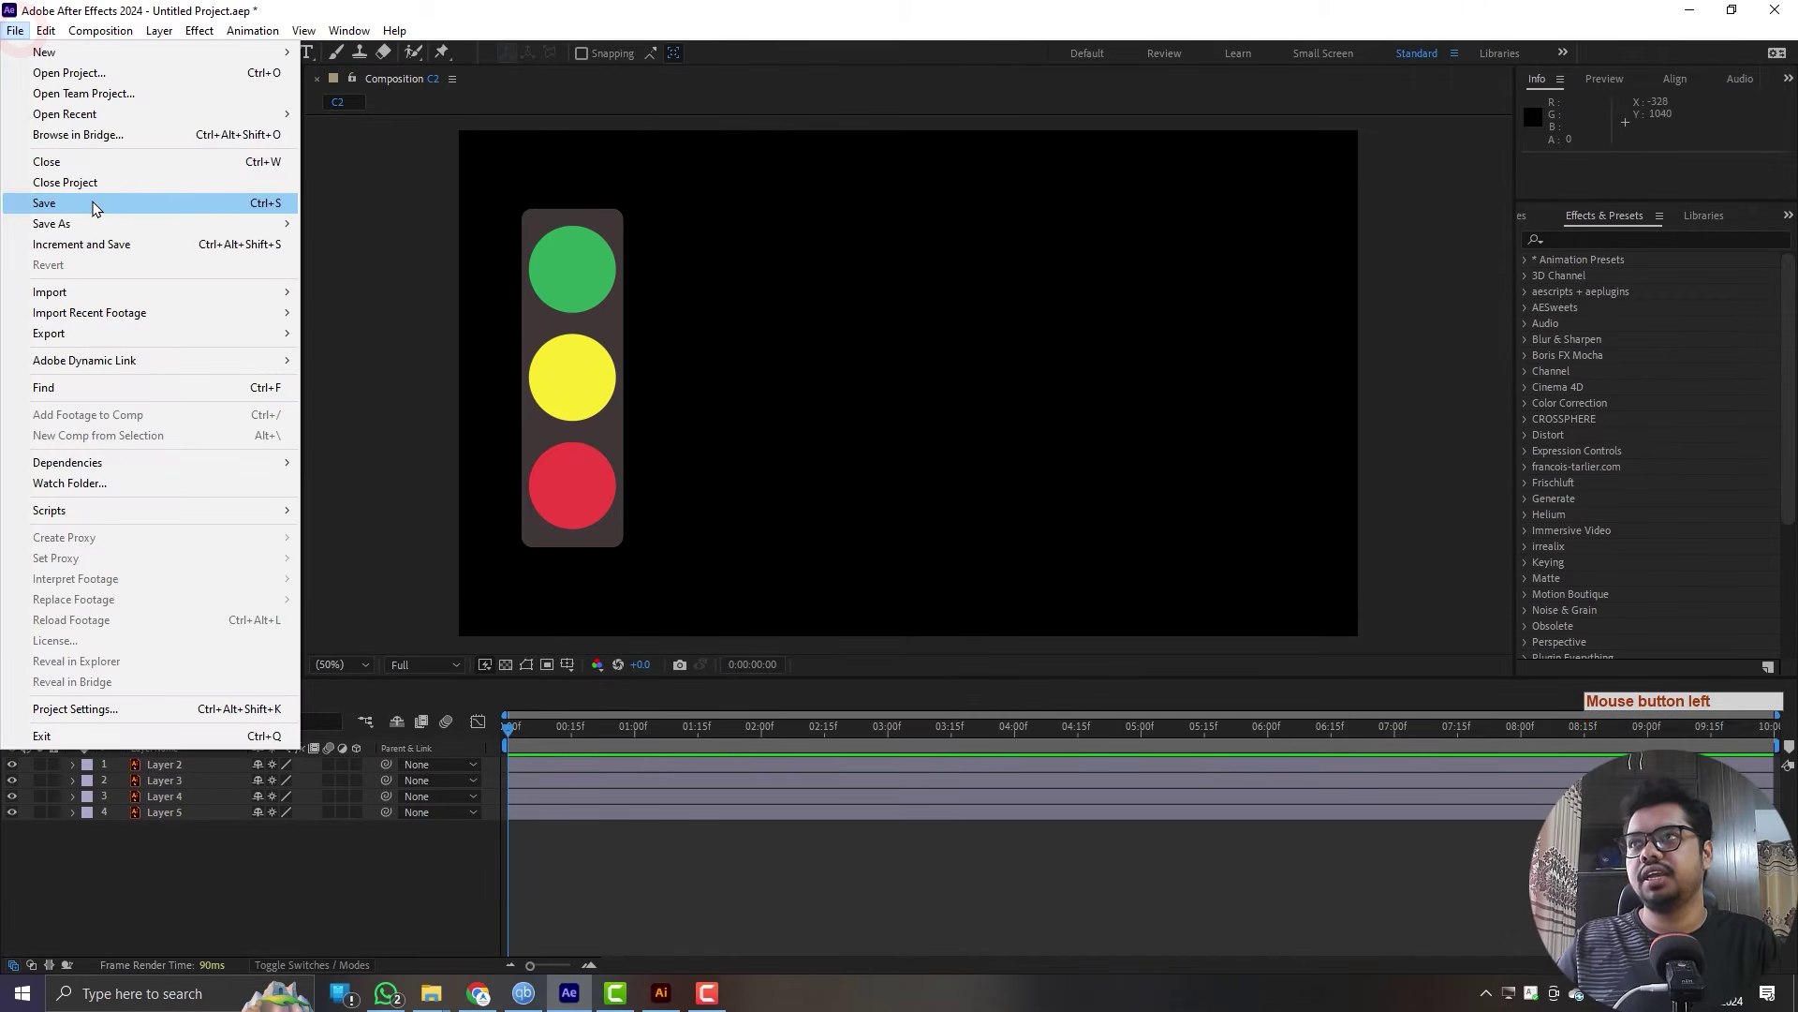
{"action": "left_click", "coordinate": [274, 208]}
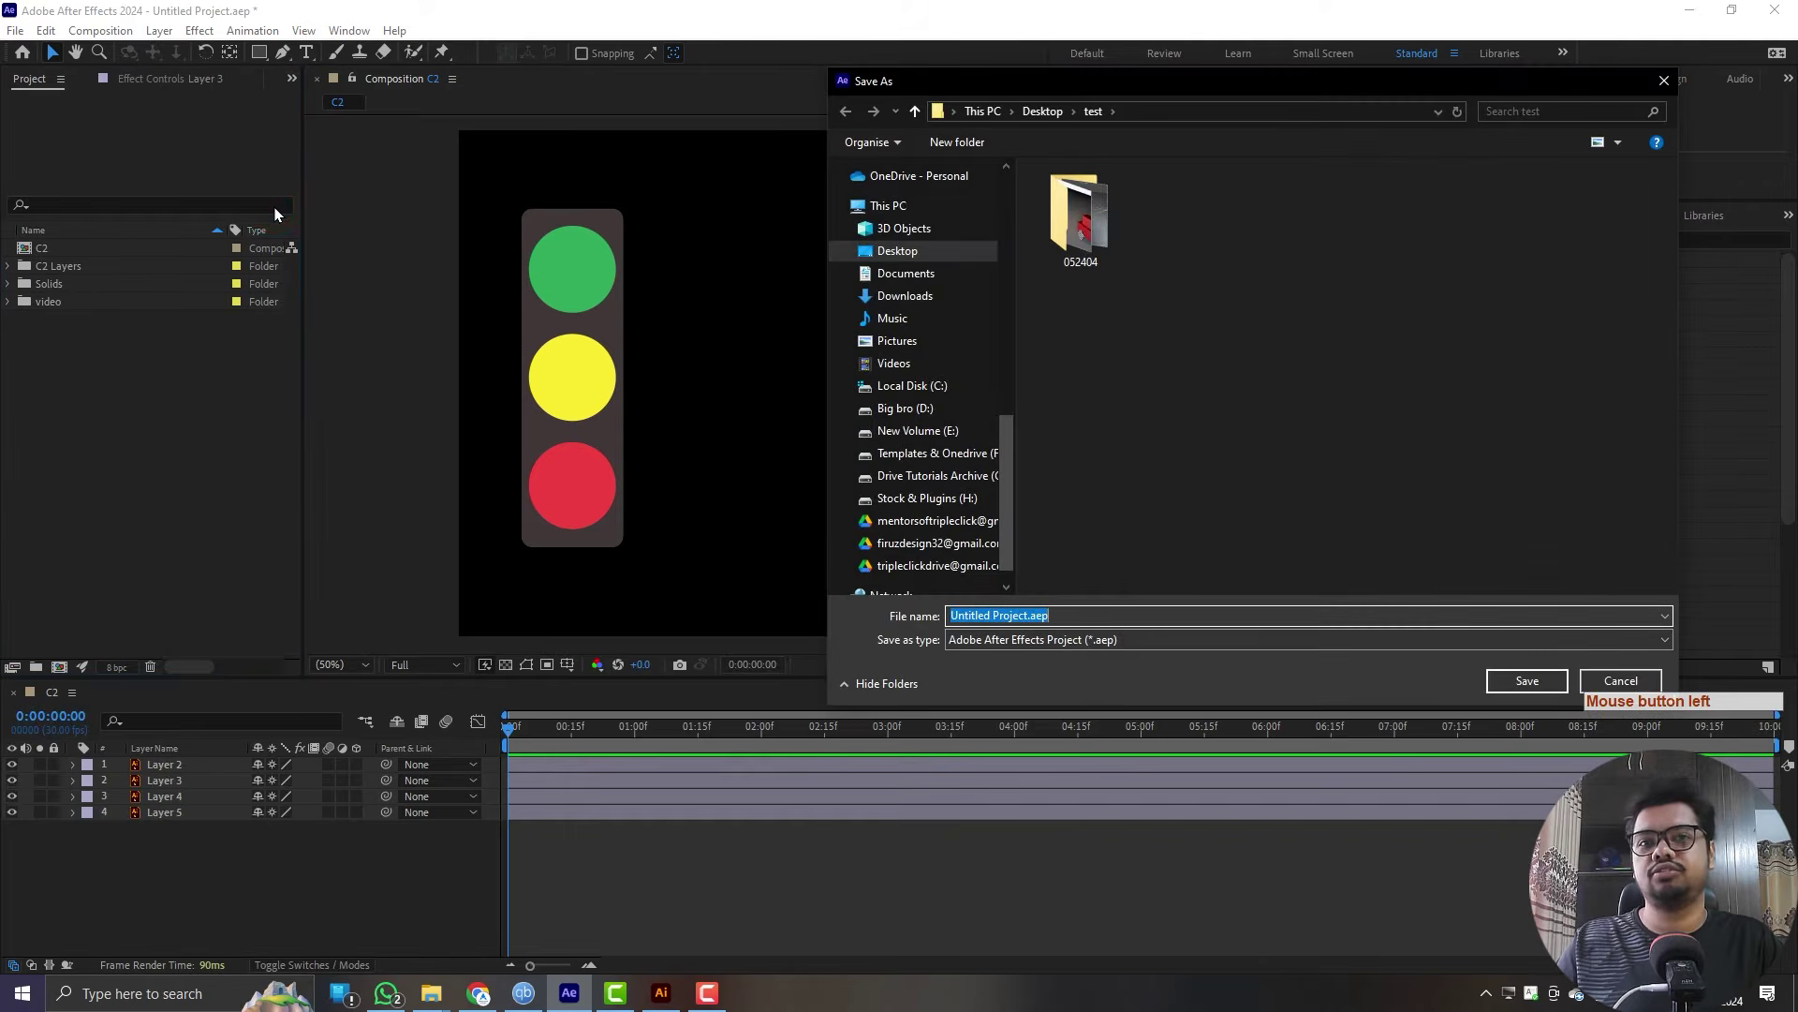
{"action": "scroll", "coordinate": [864, 326], "scroll_direction": "up", "scroll_amount": 3}
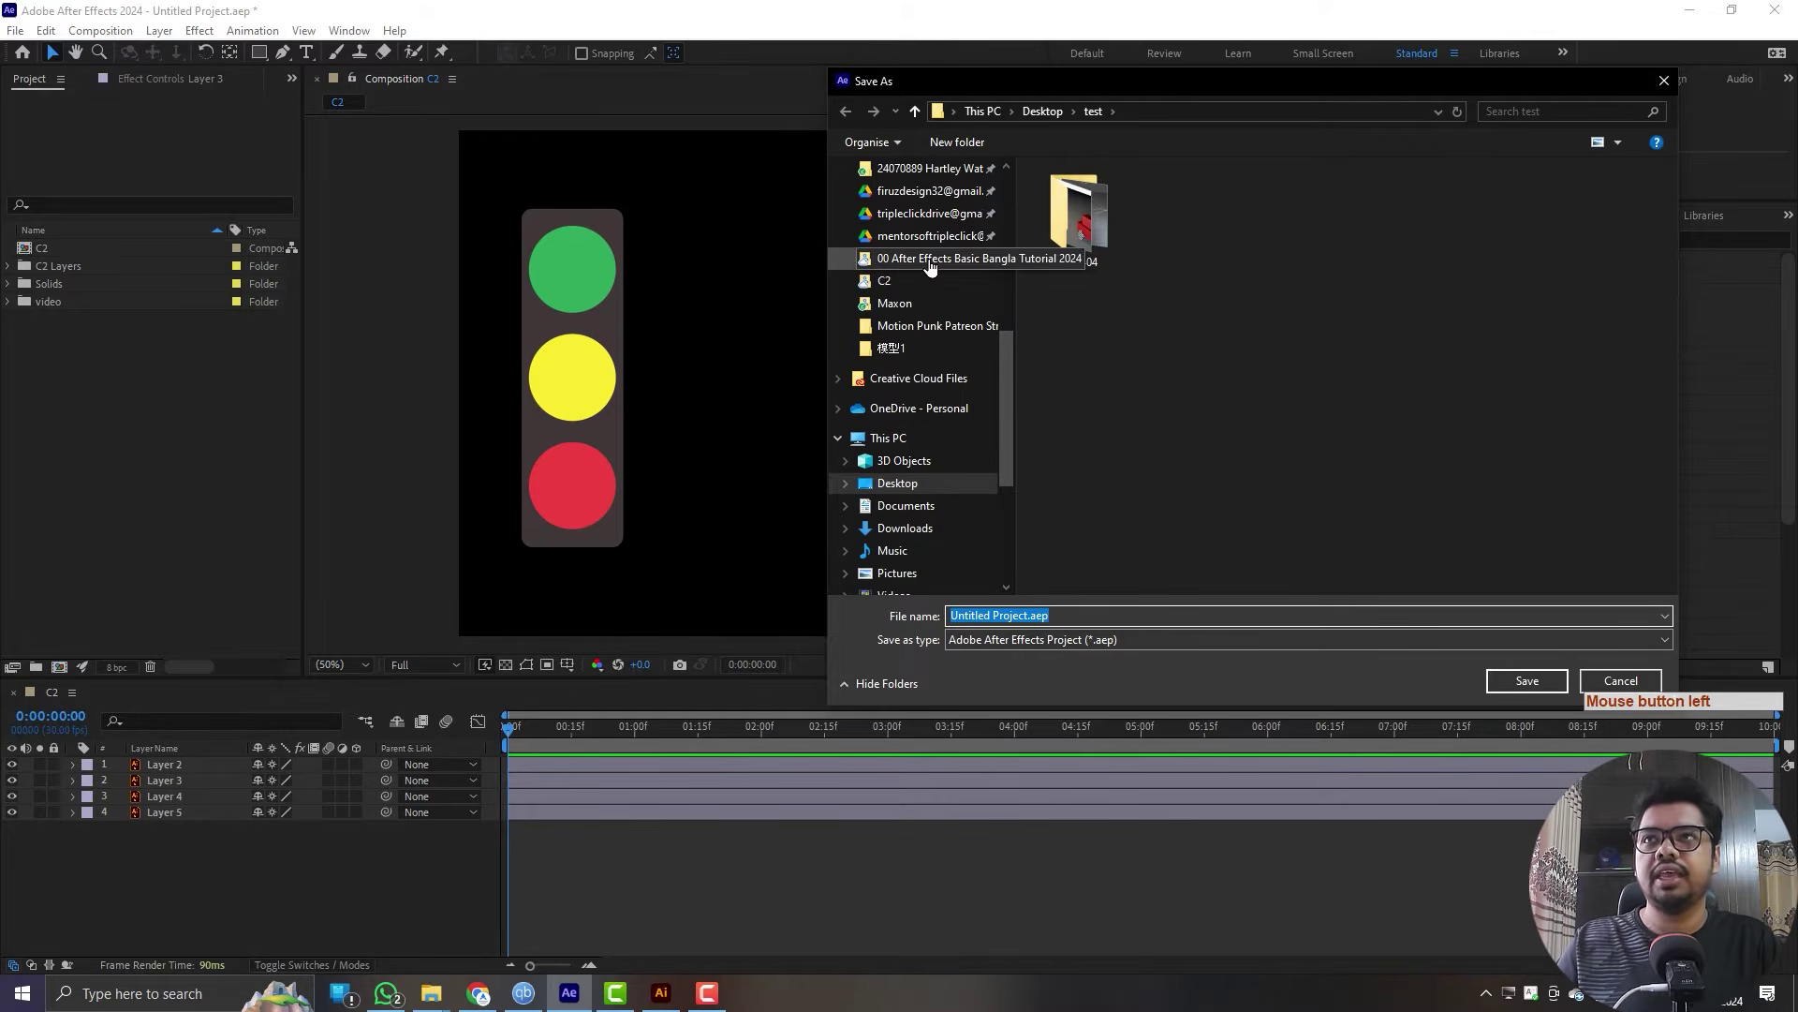
{"action": "left_click", "coordinate": [901, 281]}
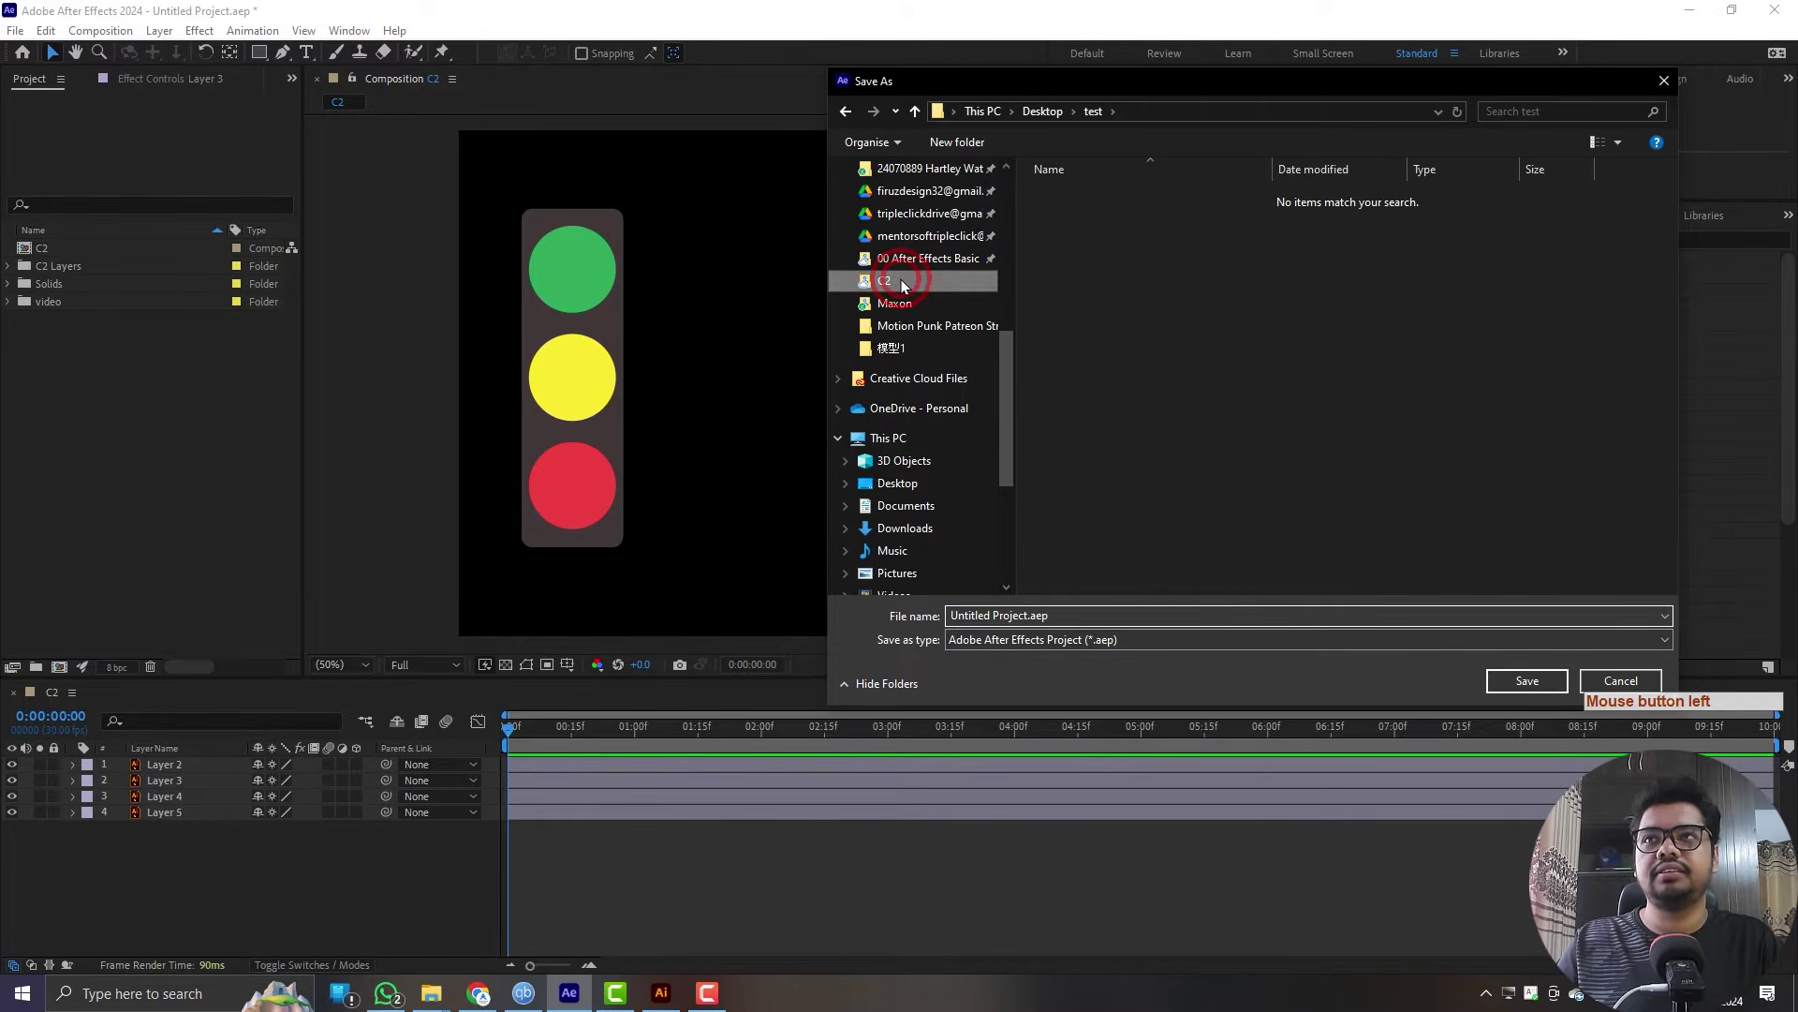
{"action": "left_click", "coordinate": [1162, 615]}
{"action": "type", "text": "C2"}
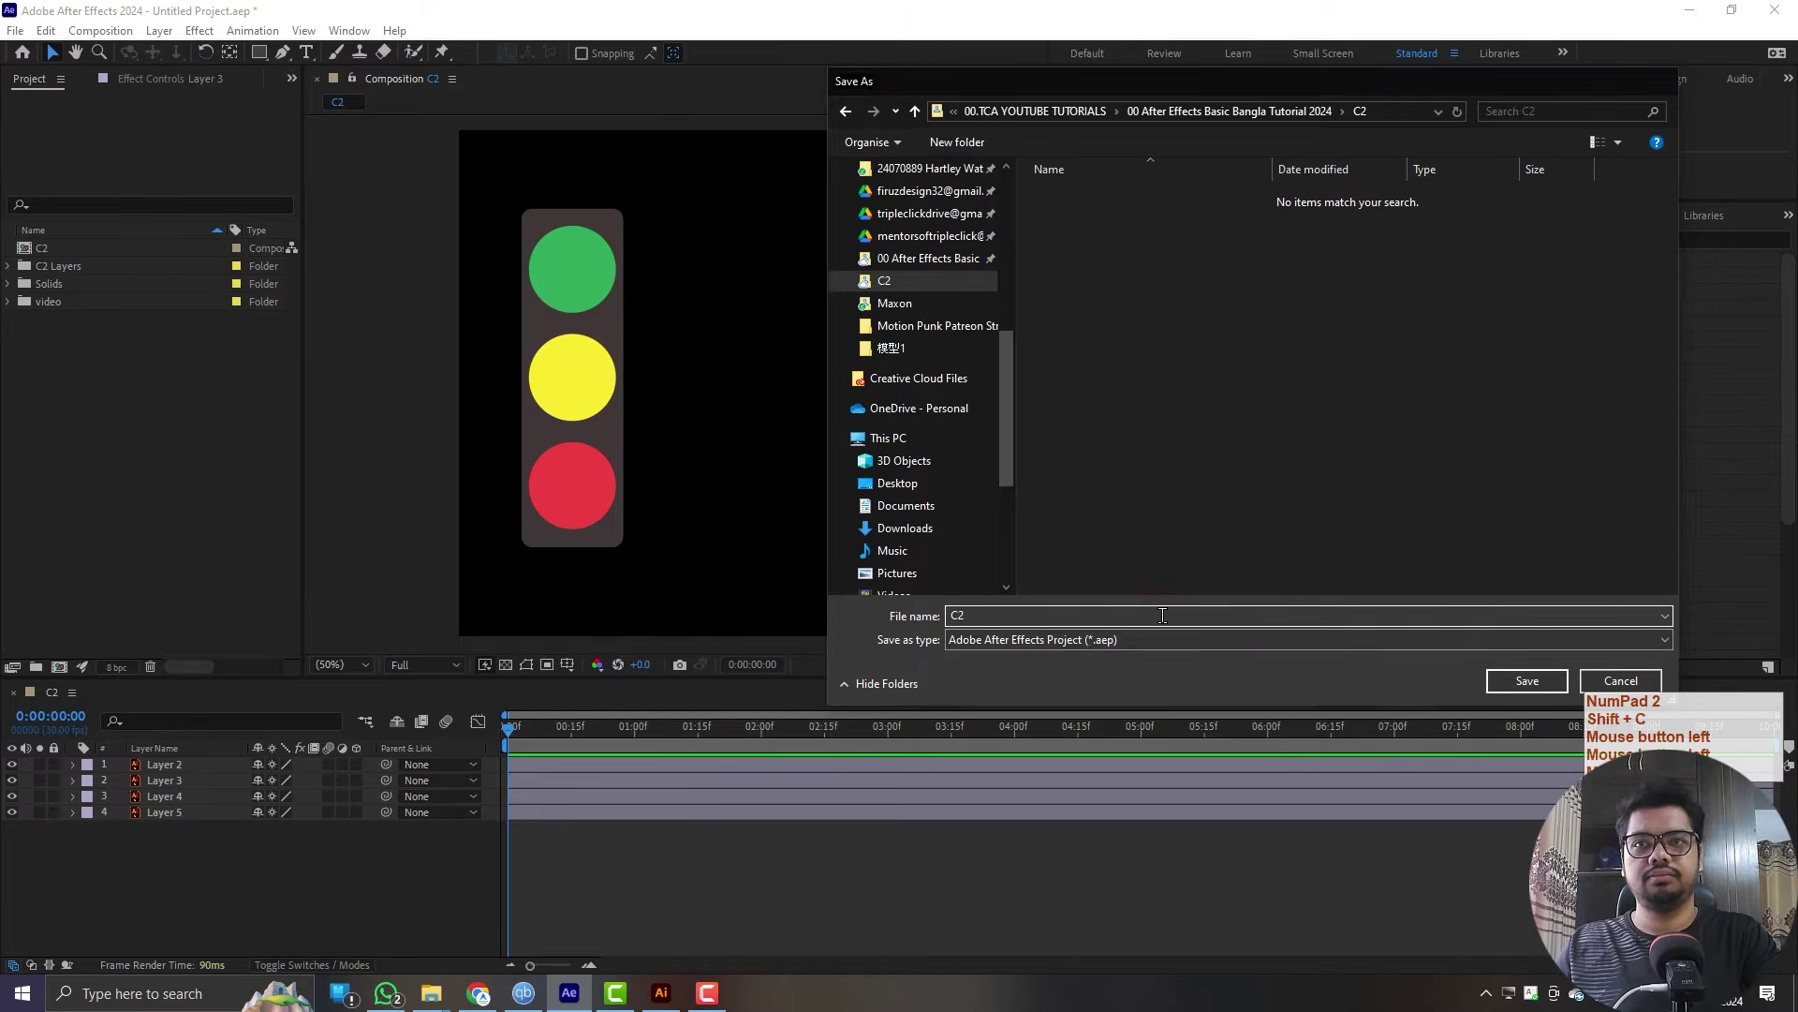
{"action": "key", "text": "Return"}
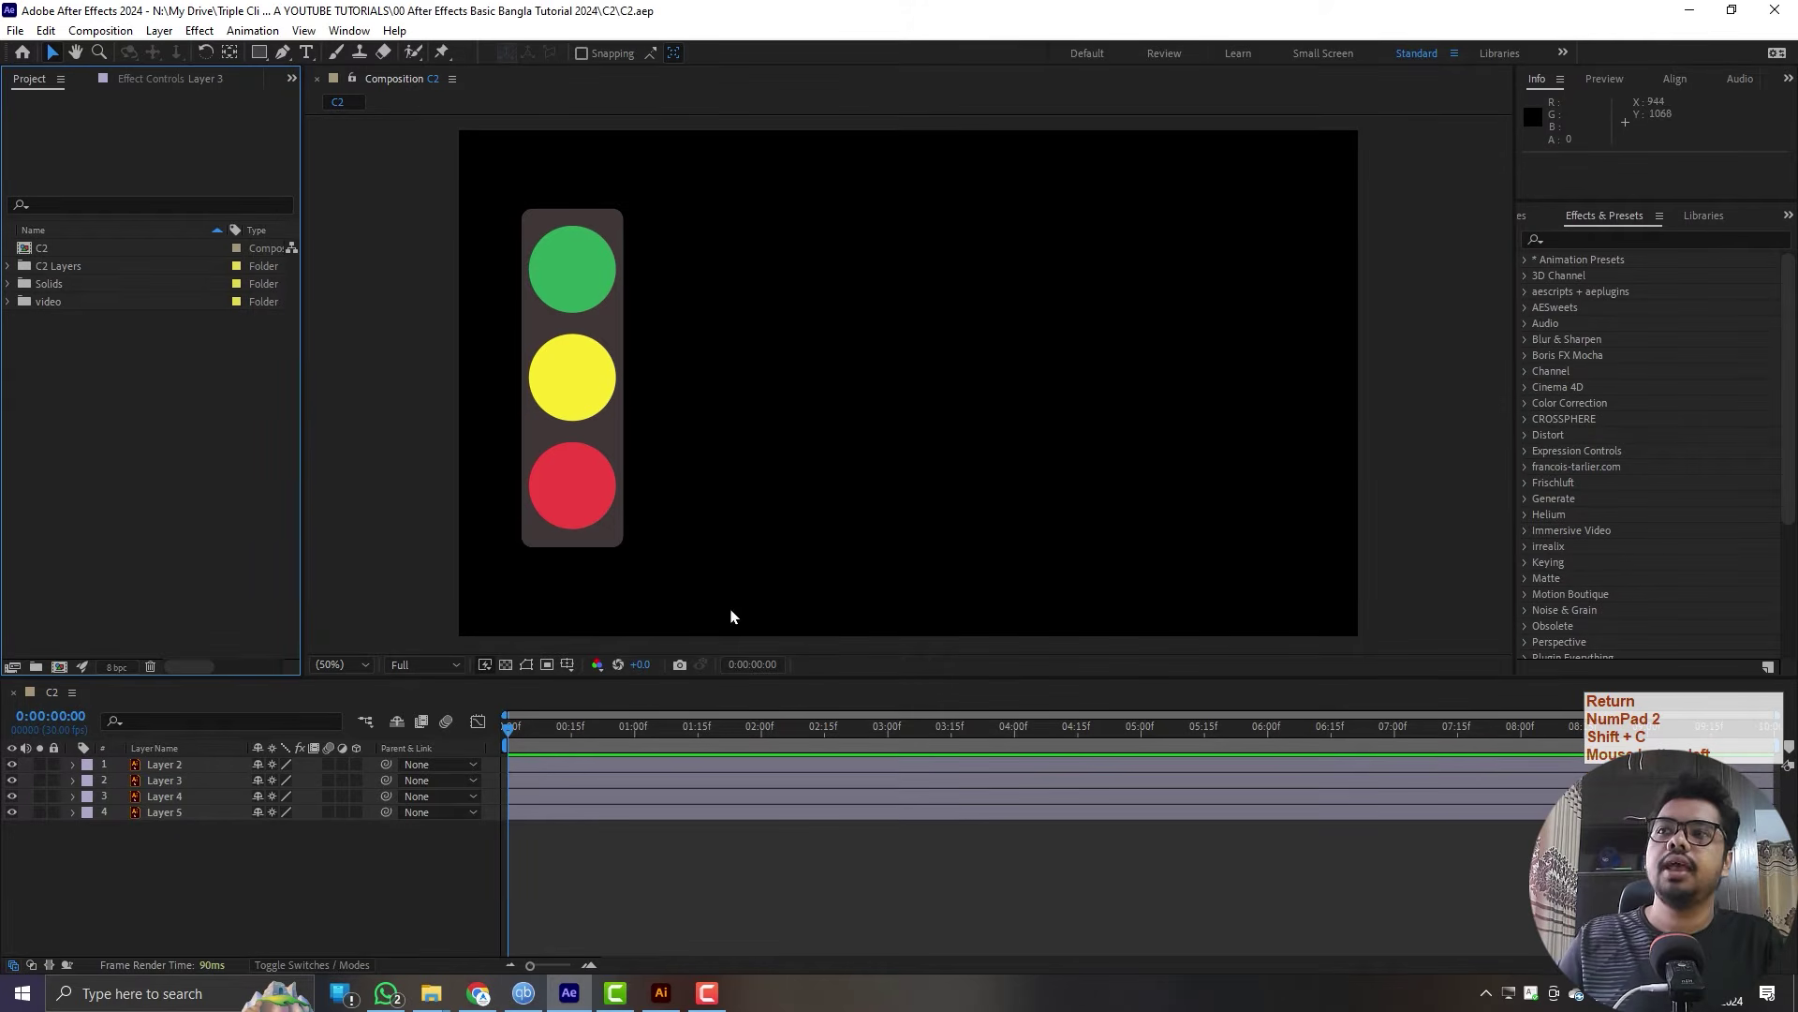
- Examine the Auto-Save preferences for save interval, maximum project versions and save location, and close them without changes
{"action": "left_click", "coordinate": [45, 29]}
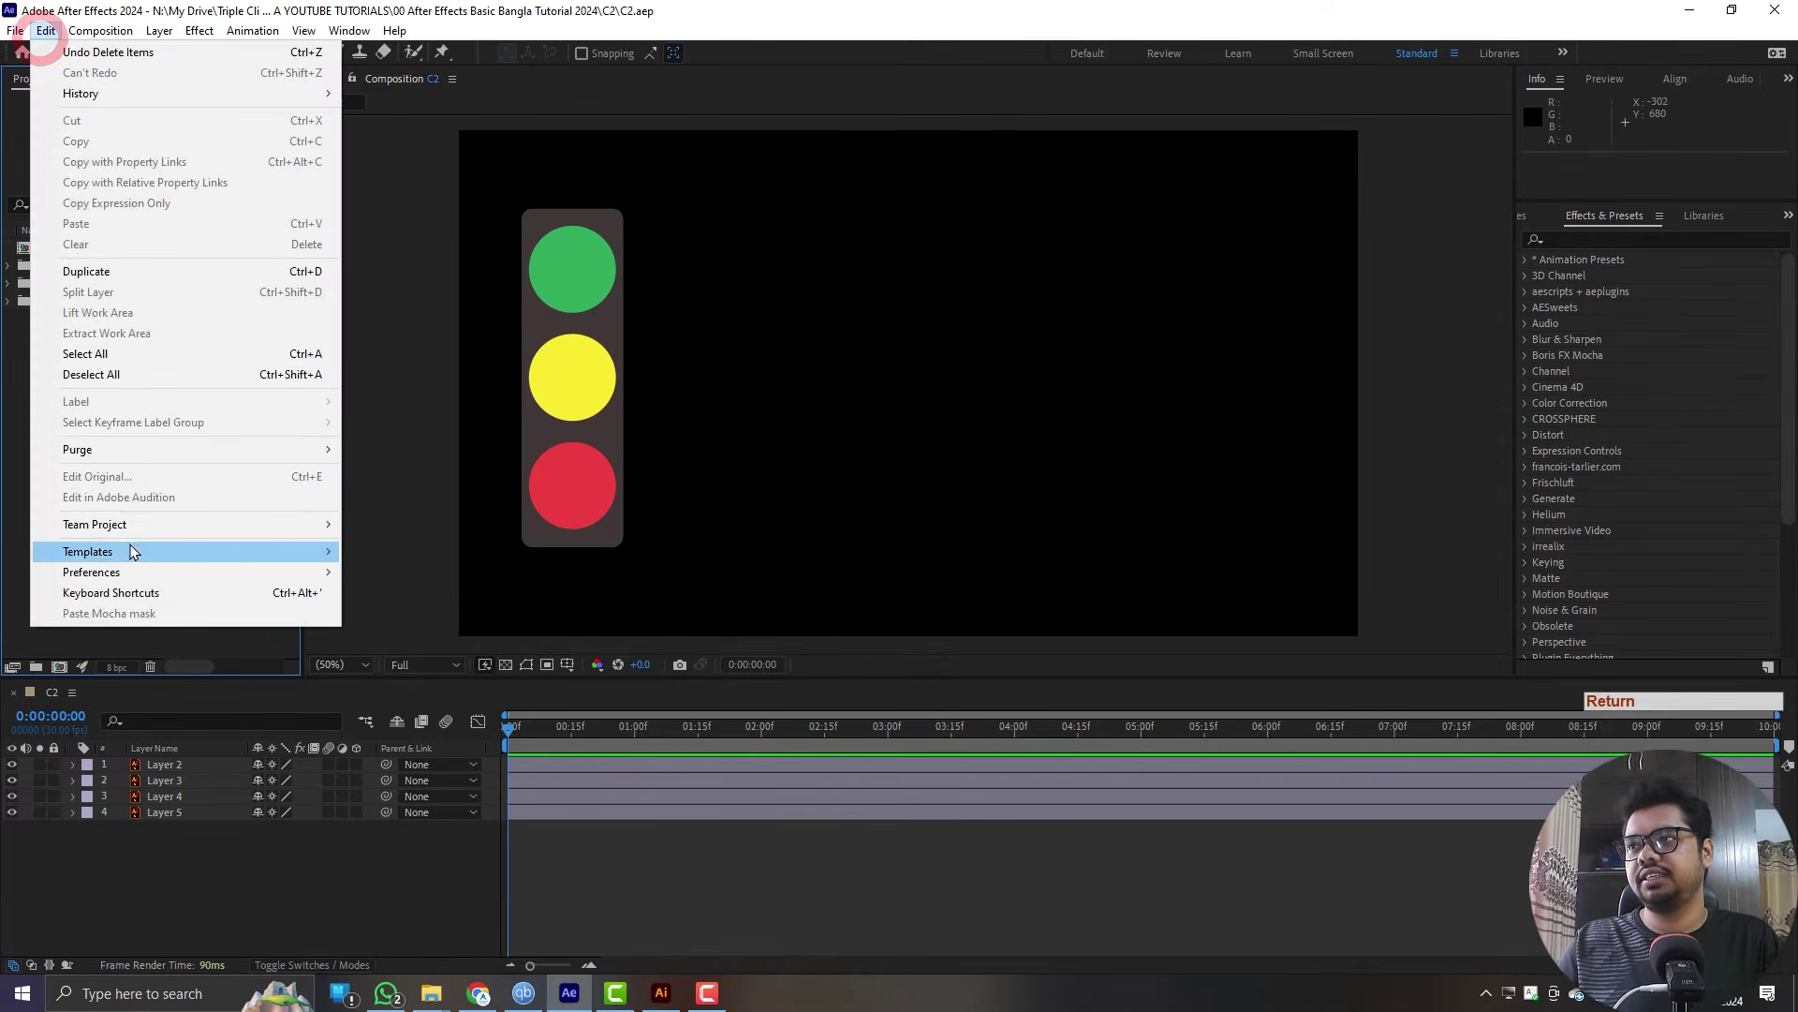
{"action": "left_click", "coordinate": [113, 572]}
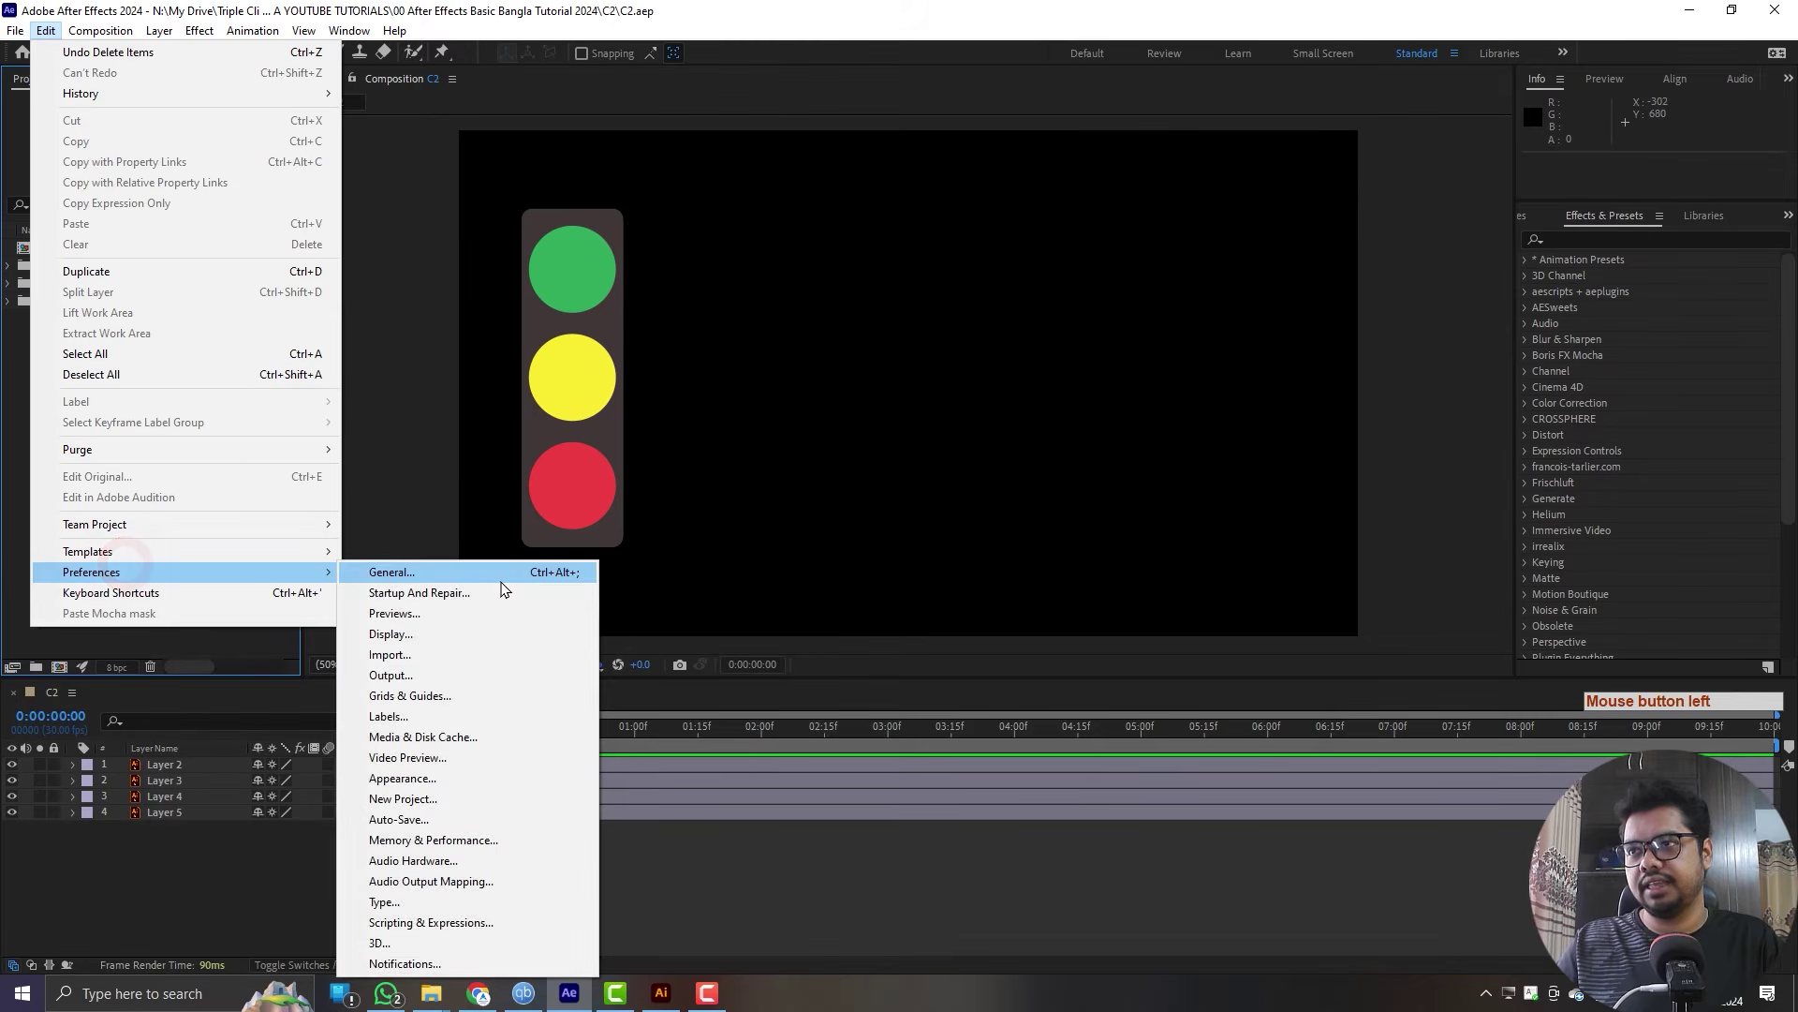
{"action": "left_click", "coordinate": [501, 581]}
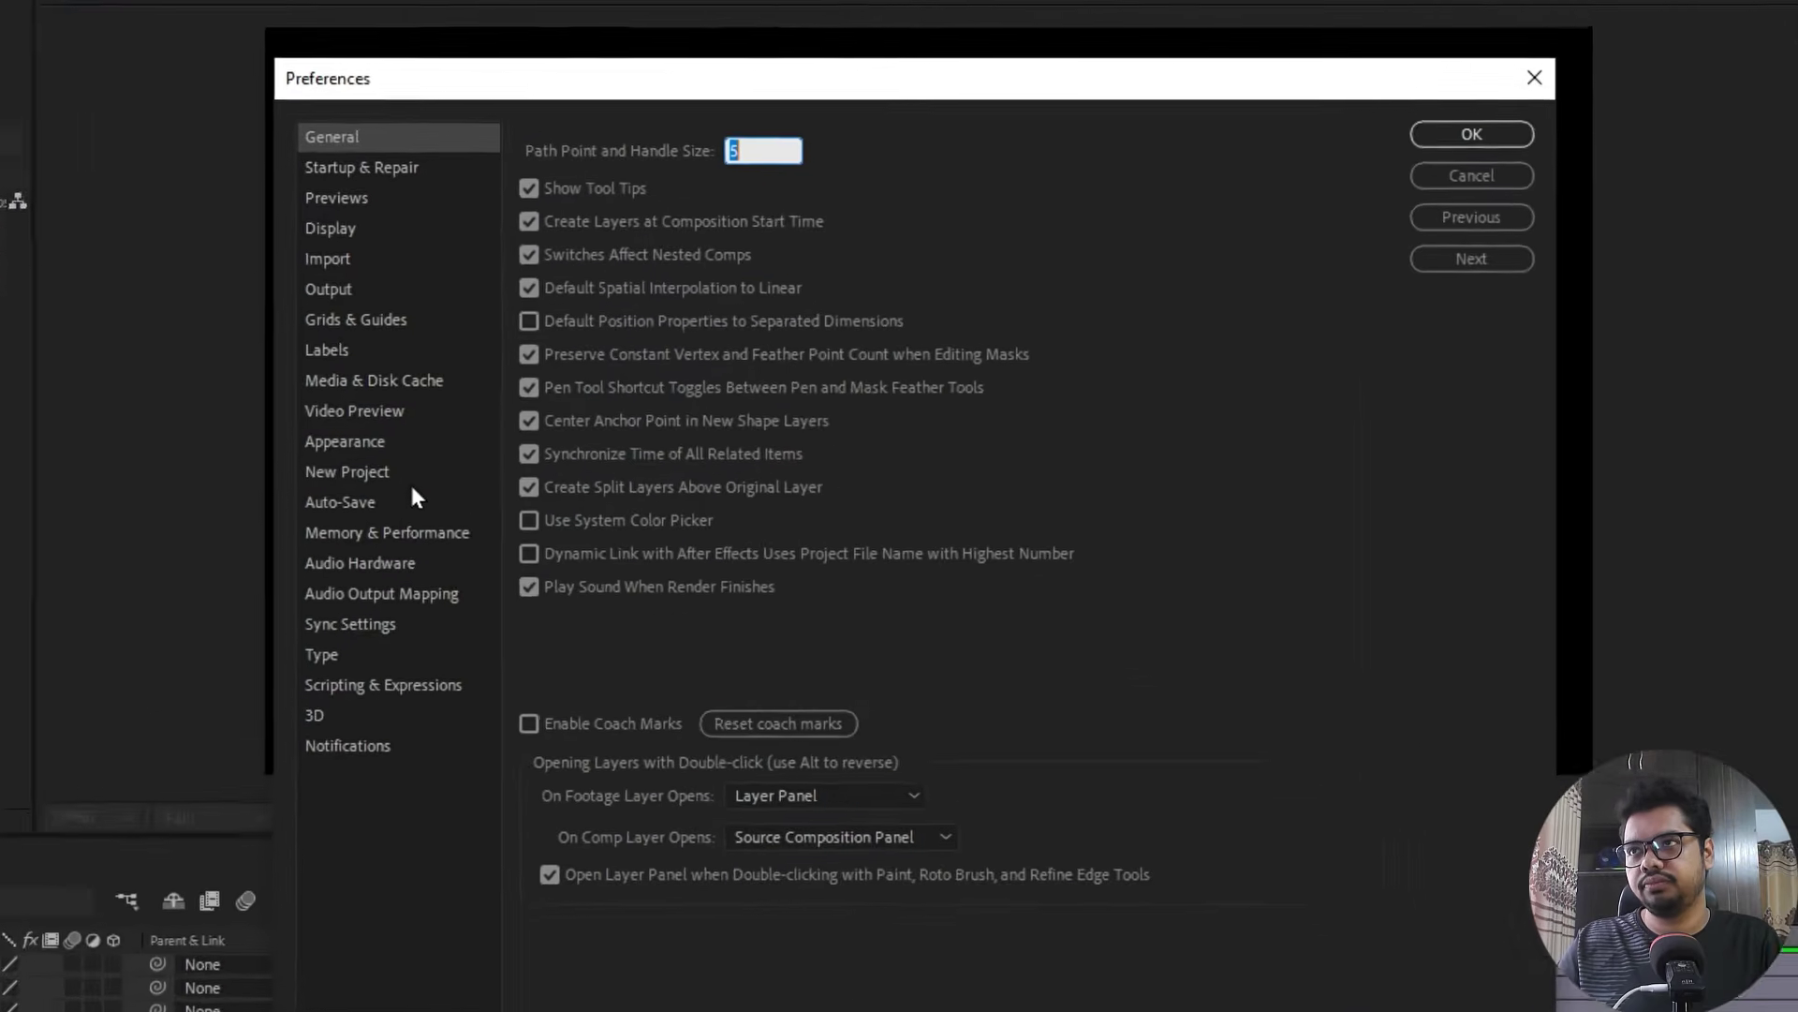
{"action": "left_click", "coordinate": [530, 453]}
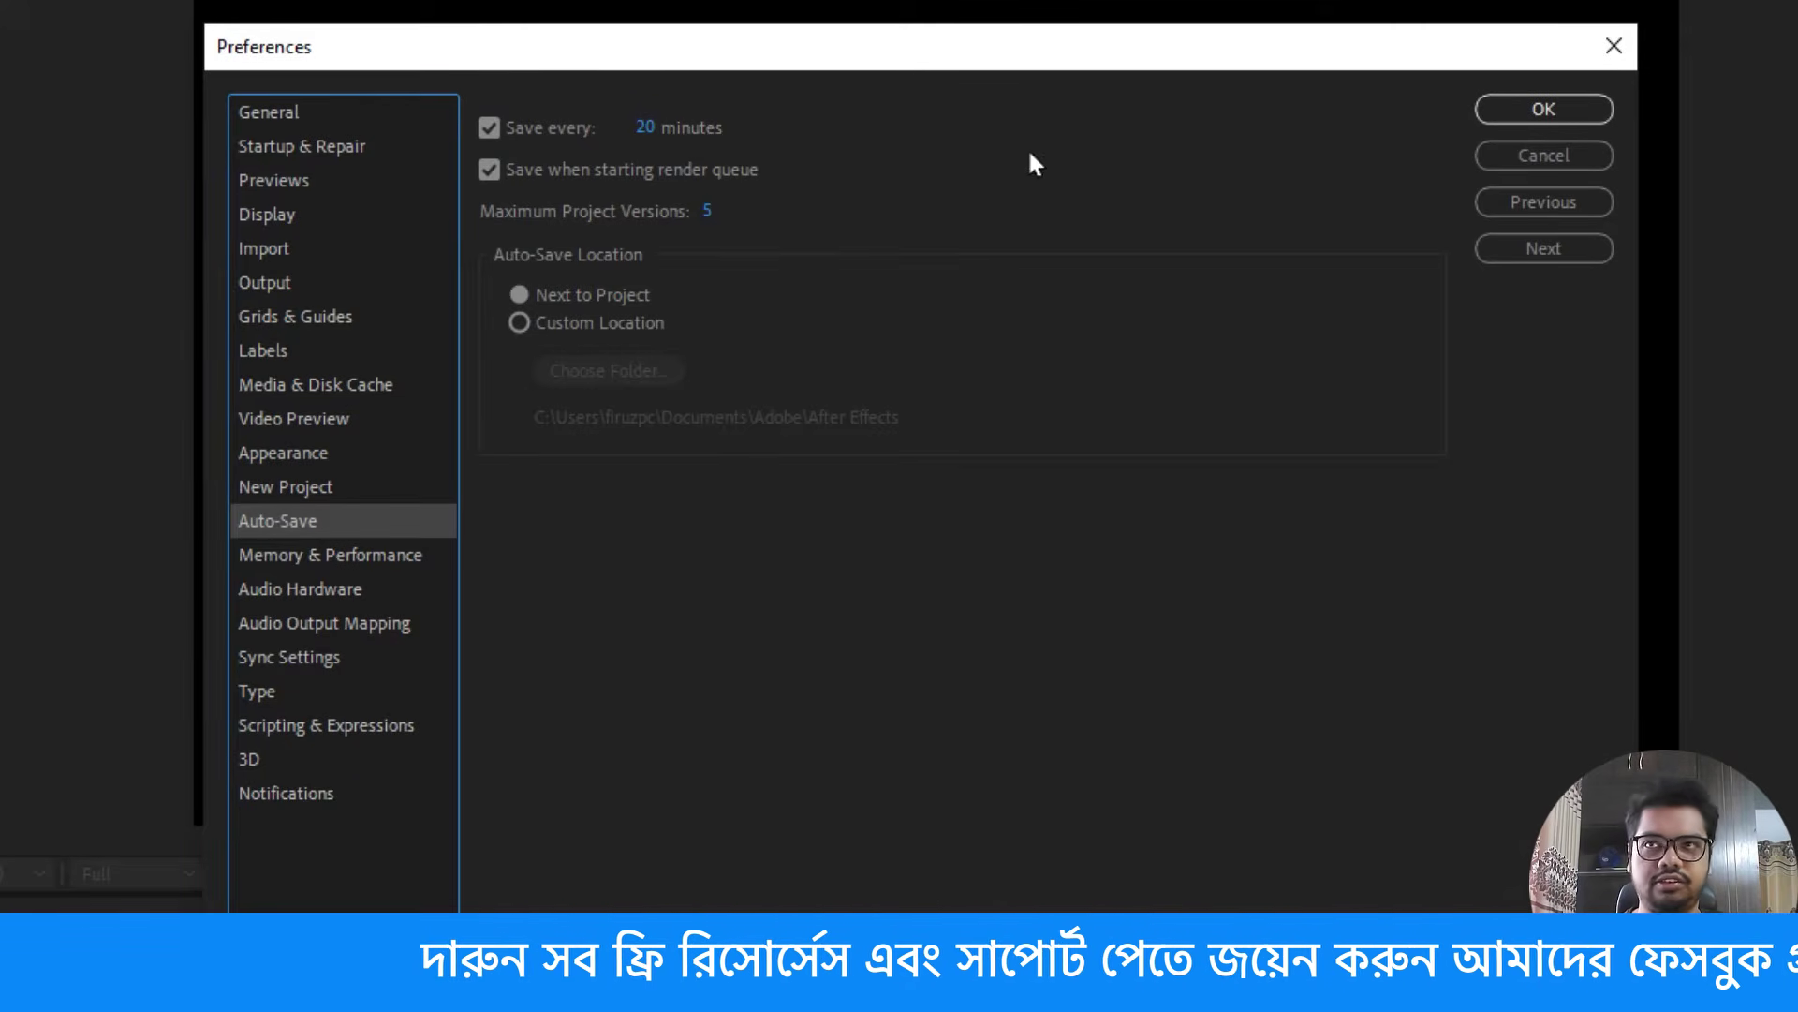
{"action": "left_click", "coordinate": [1572, 158]}
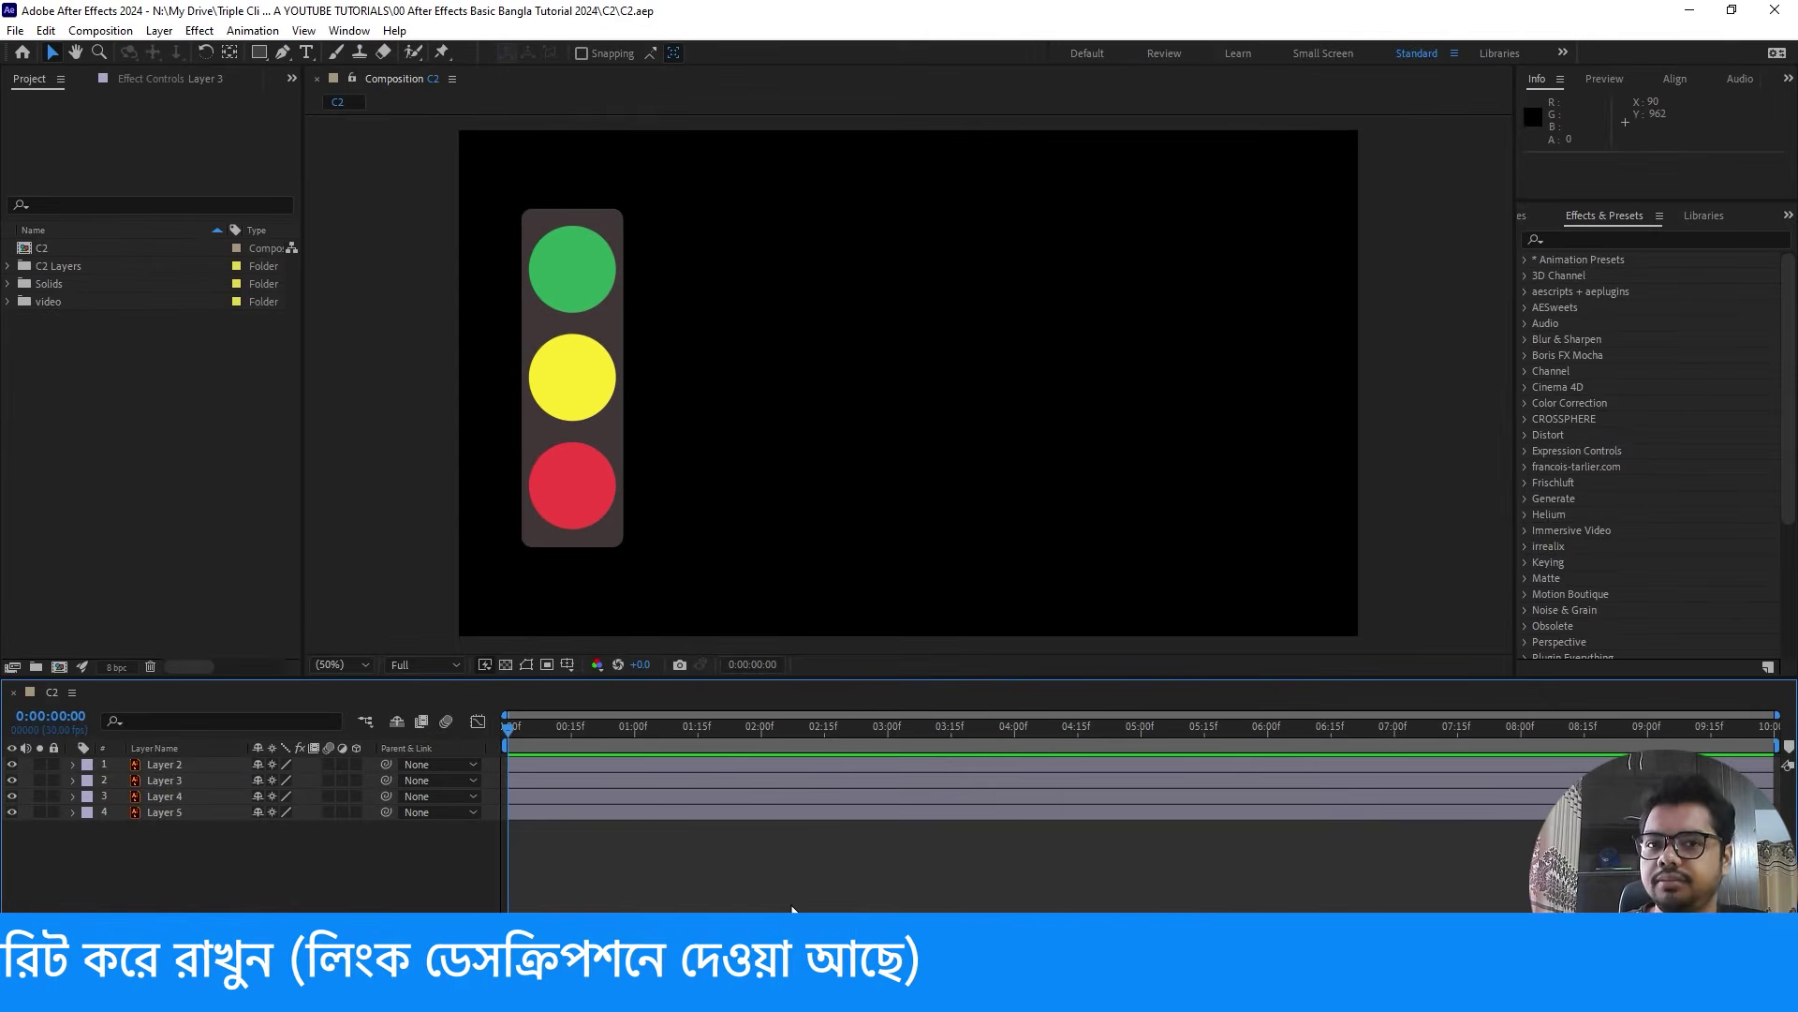
- Try moving the traffic light housing, Layer 5, to the top of the layer stack and undo the reordering
{"action": "left_click", "coordinate": [171, 813]}
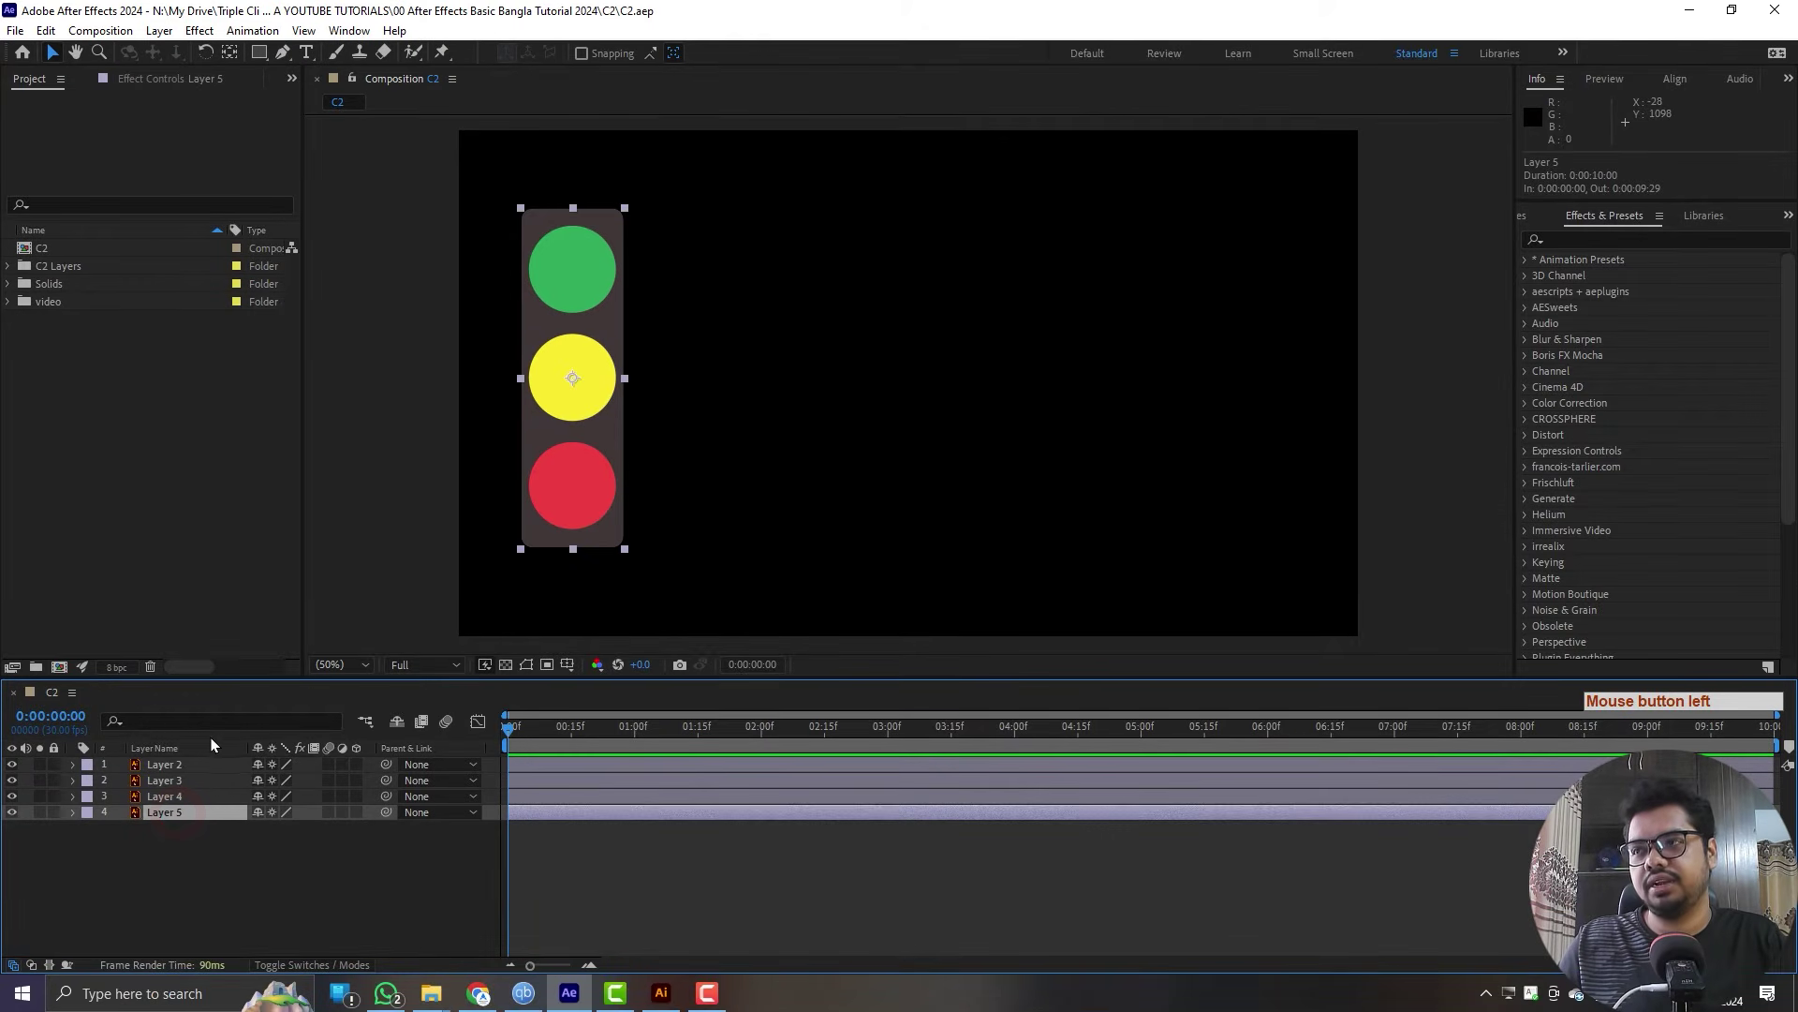
{"action": "left_click_drag", "start_coordinate": [213, 814], "coordinate": [217, 759]}
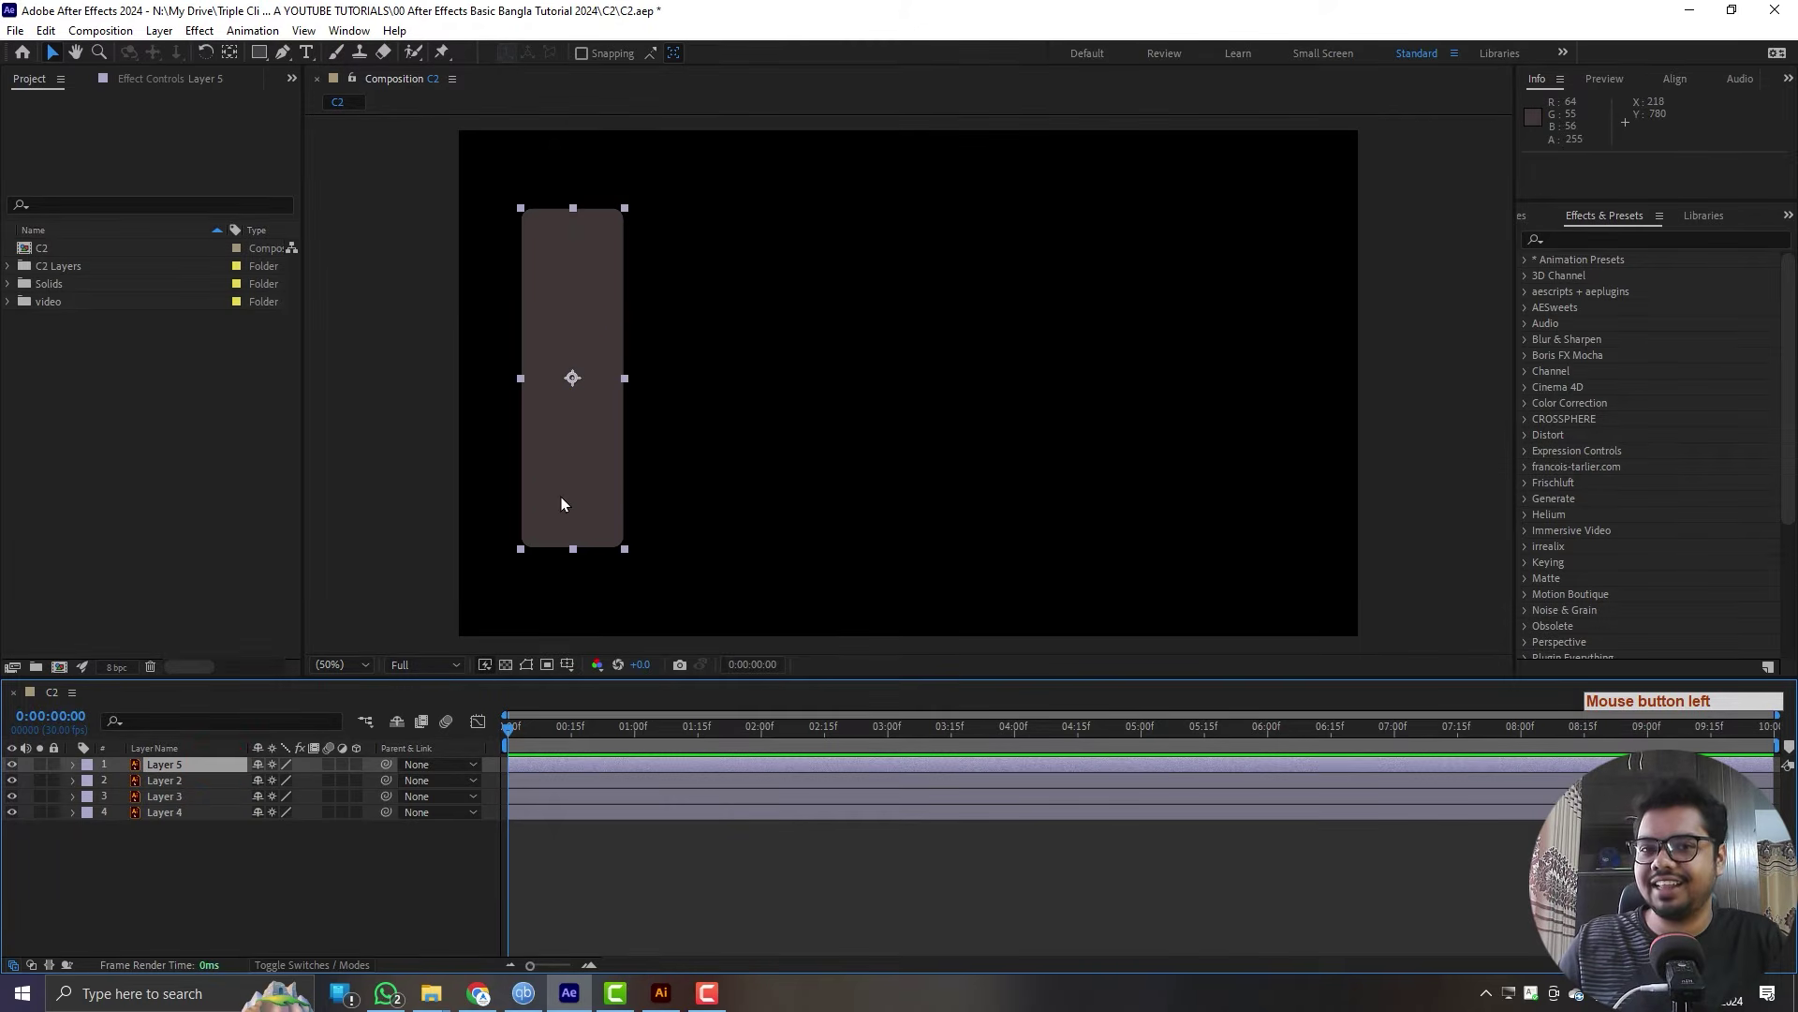
{"action": "key", "text": "ctrl+z"}
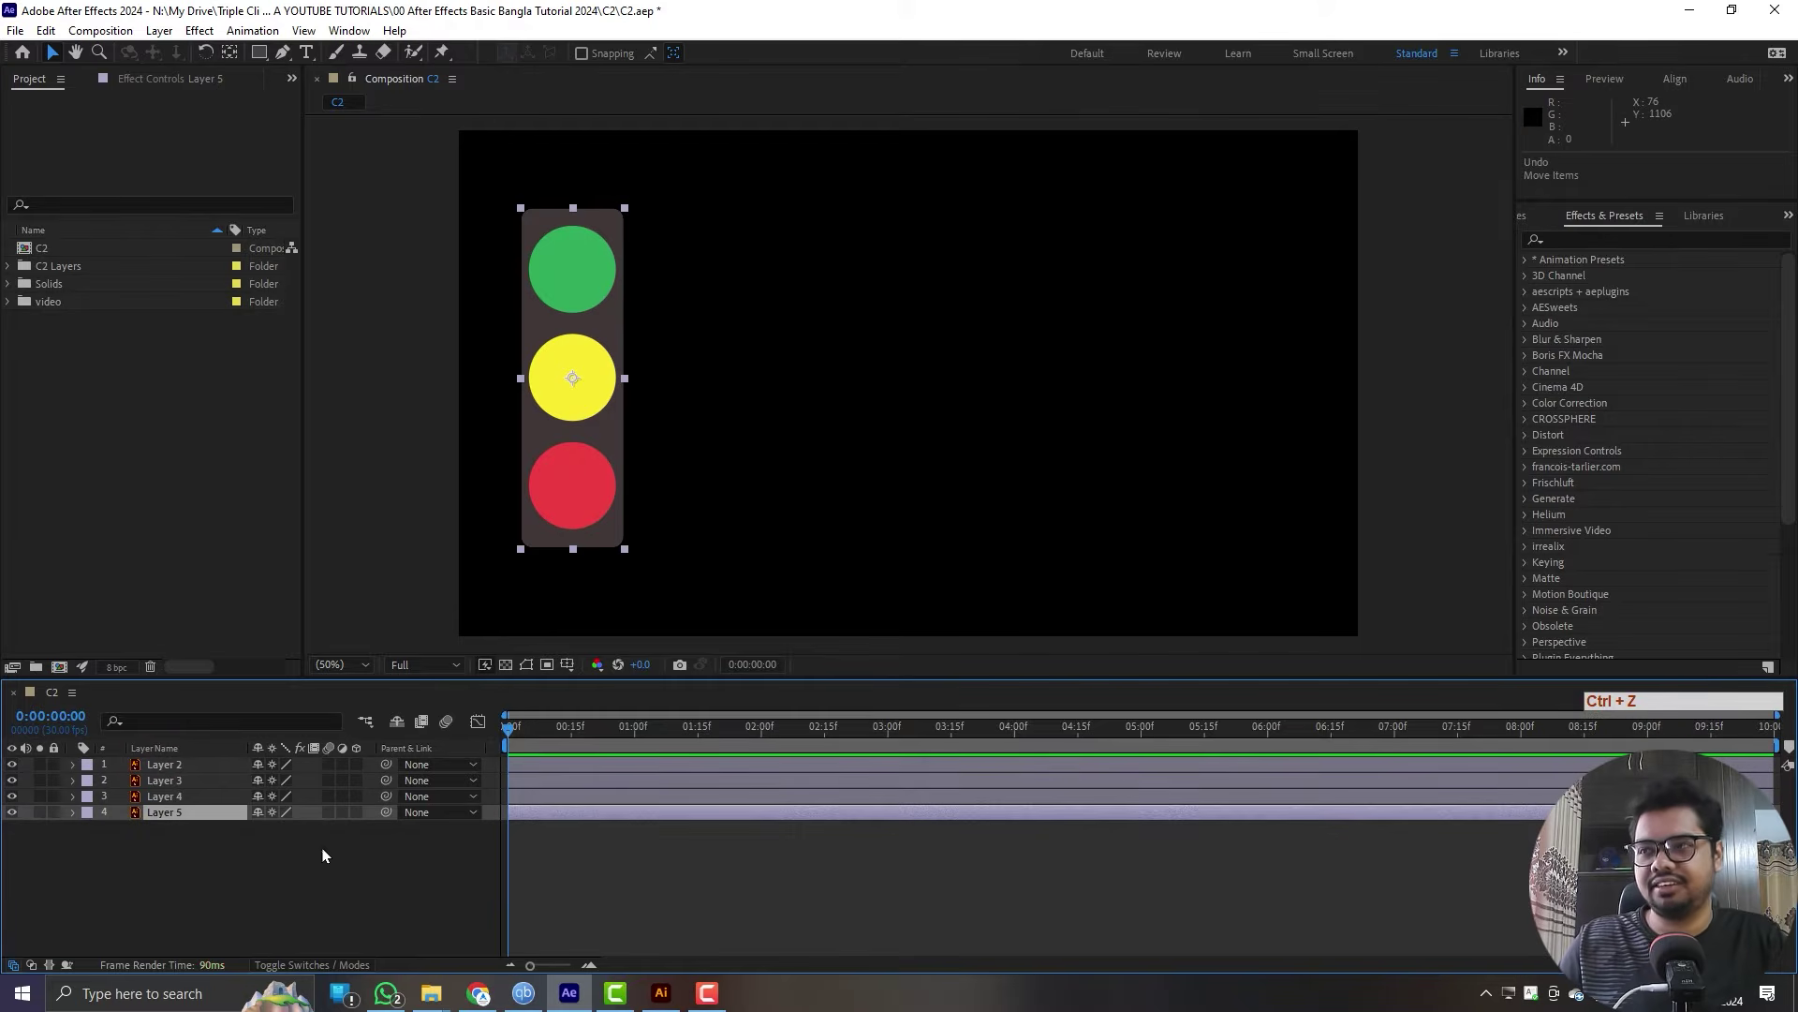
- Rename Layer 4, the green light, as green
{"action": "left_click", "coordinate": [197, 796]}
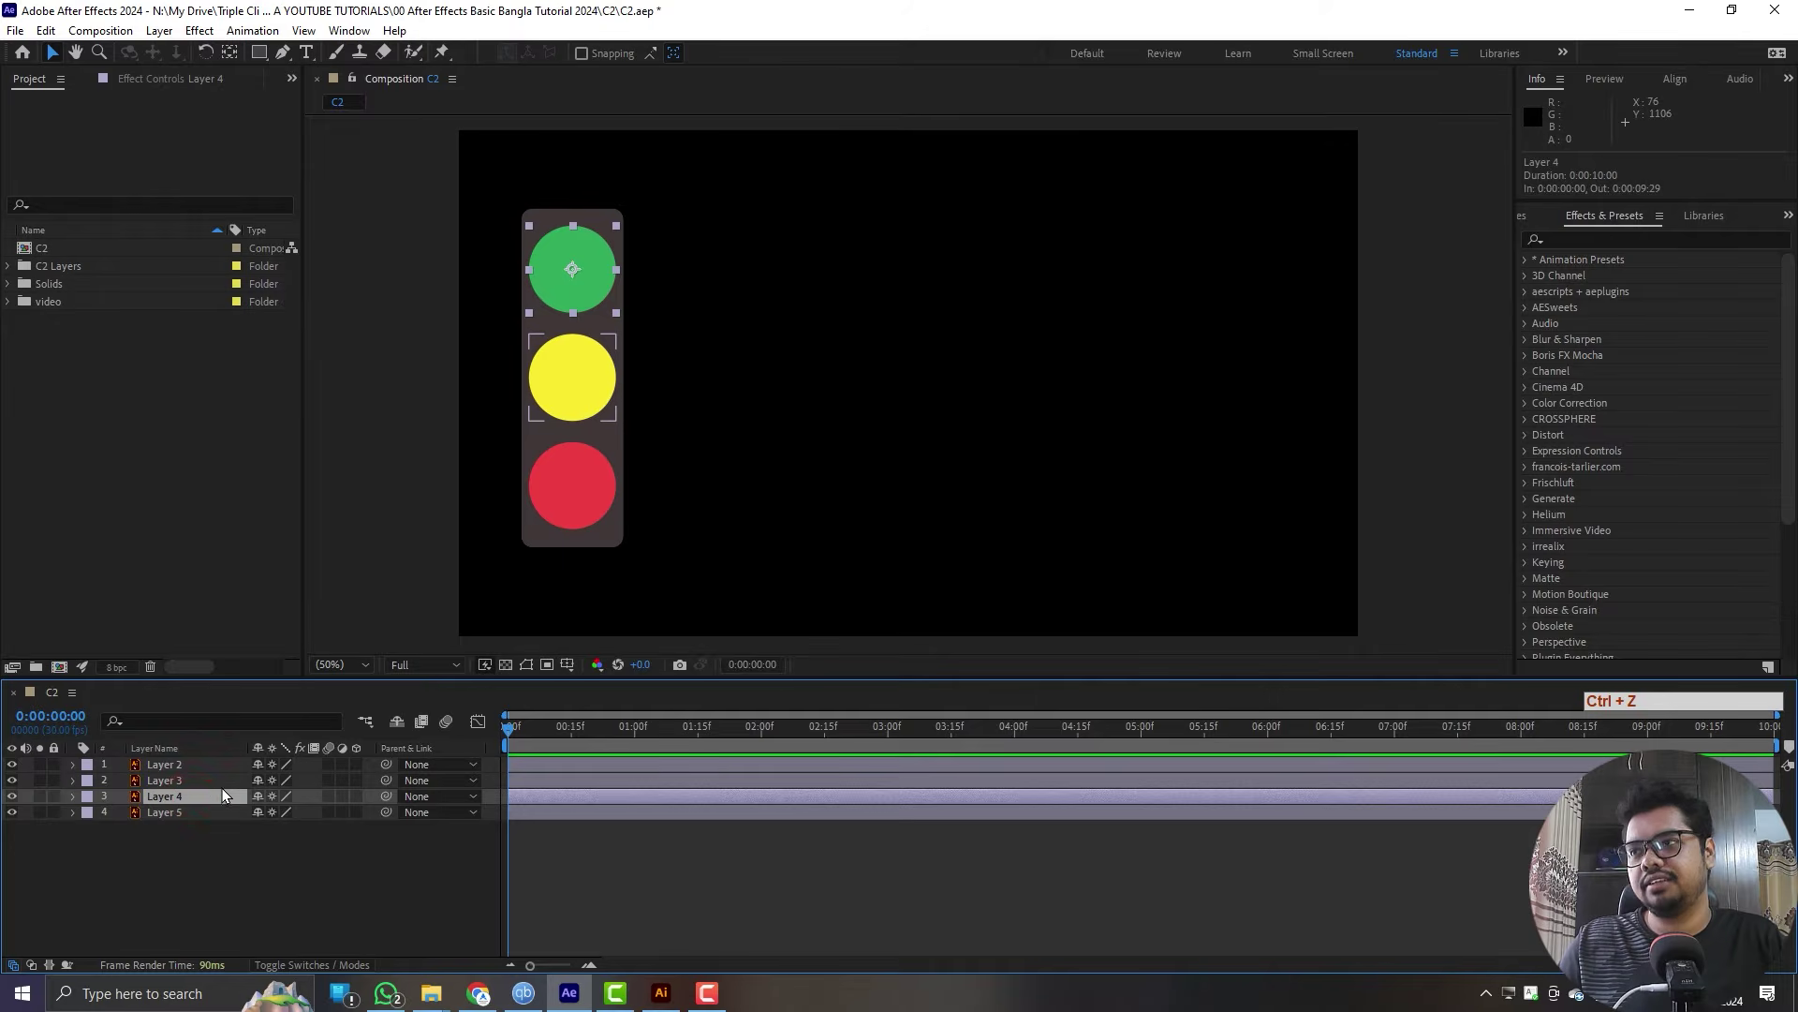
{"action": "key", "text": "Return"}
{"action": "left_click", "coordinate": [247, 801]}
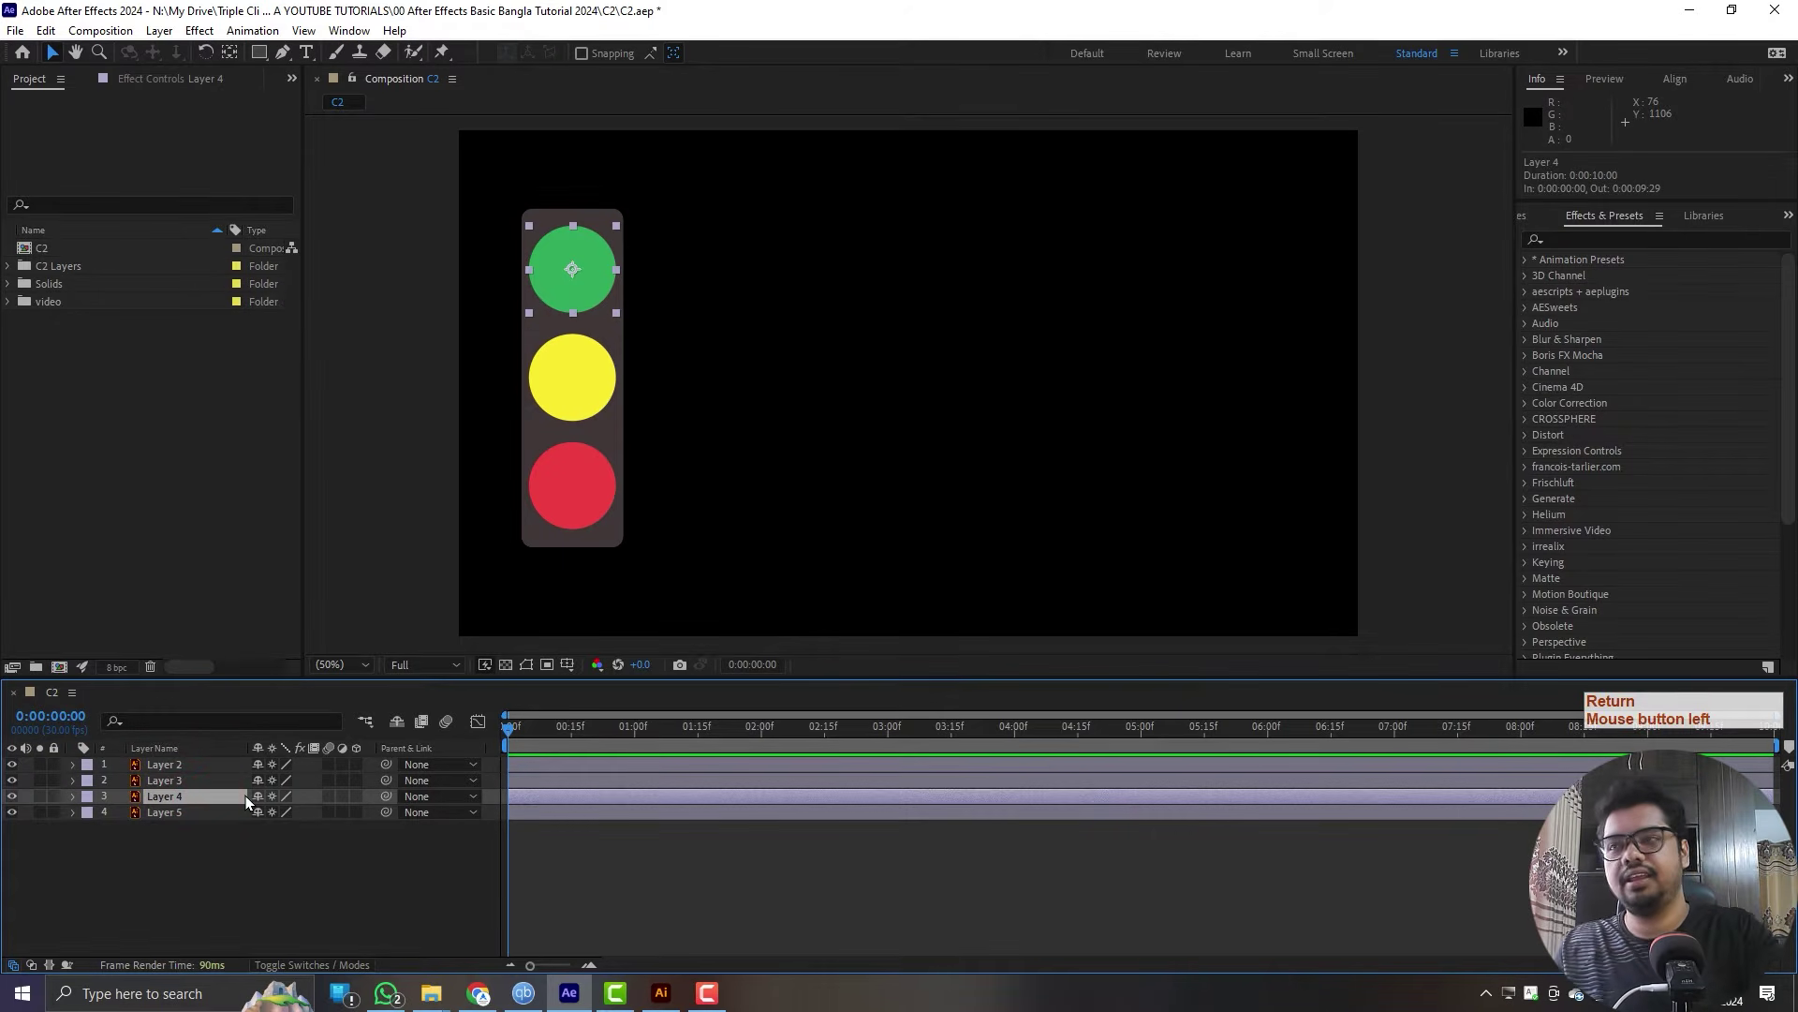
{"action": "key", "text": "Return"}
{"action": "type", "text": "gree"}
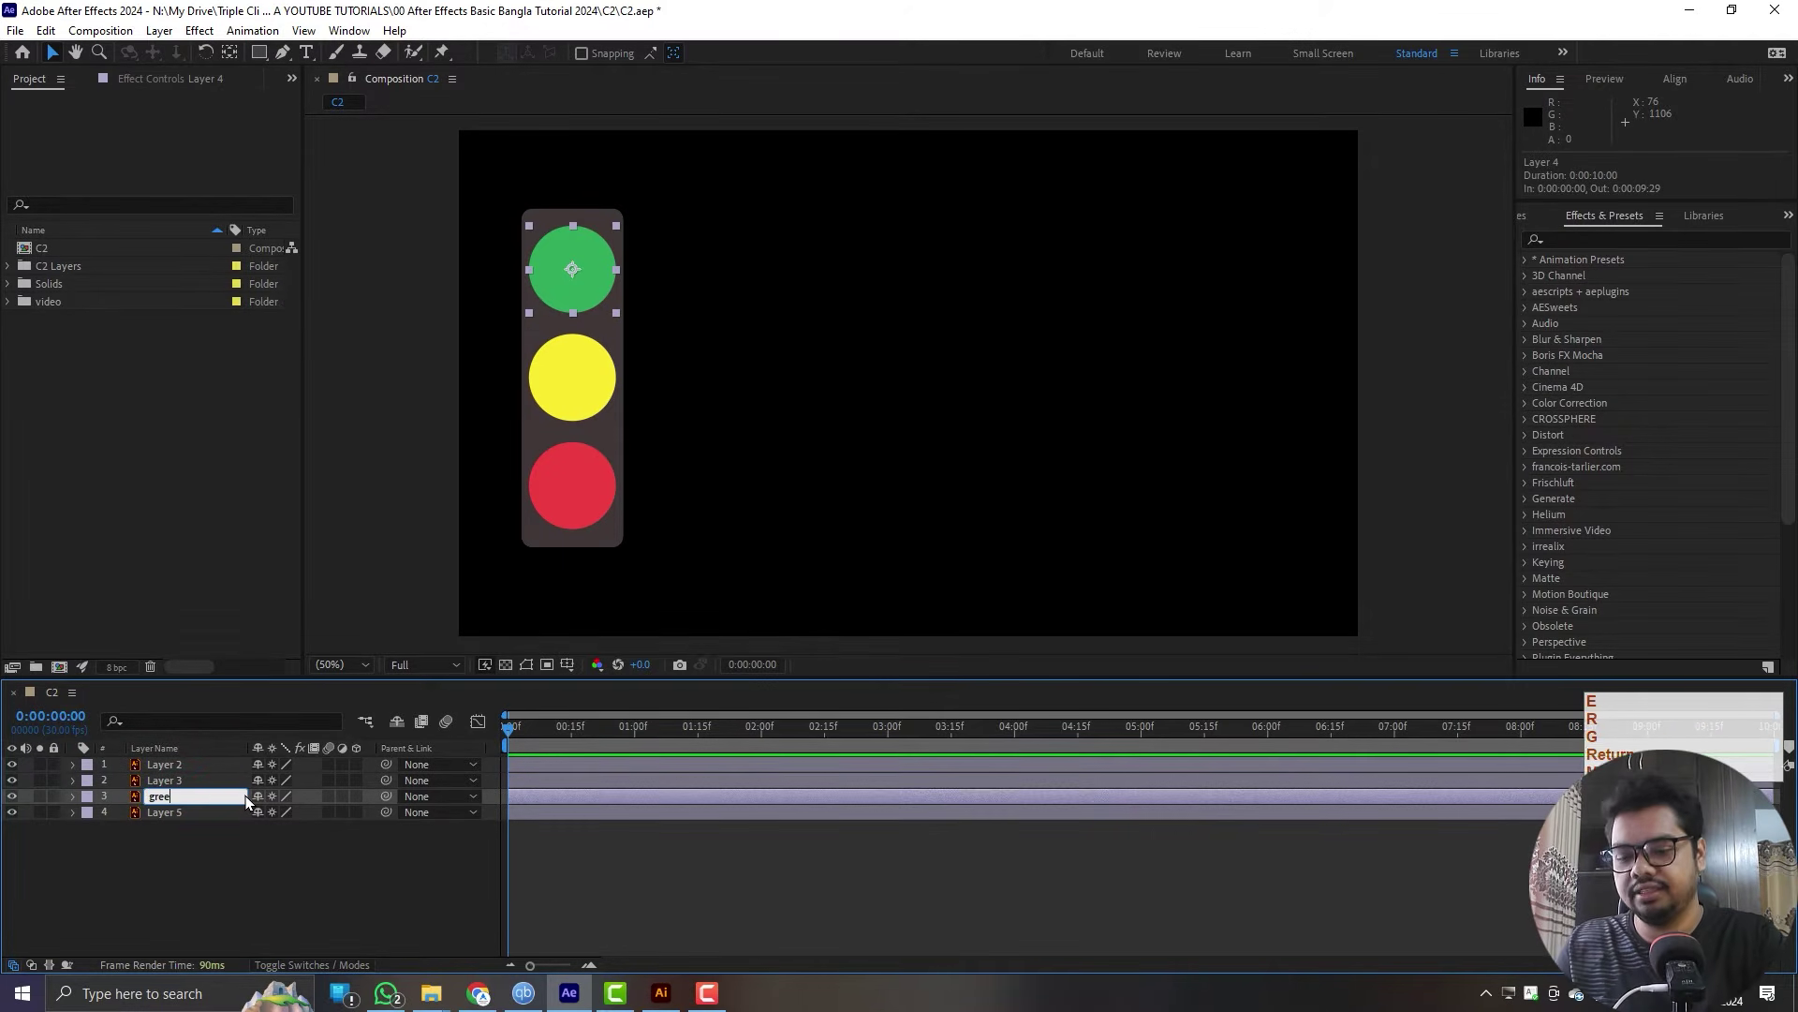
{"action": "type", "text": "n"}
{"action": "key", "text": "Return"}
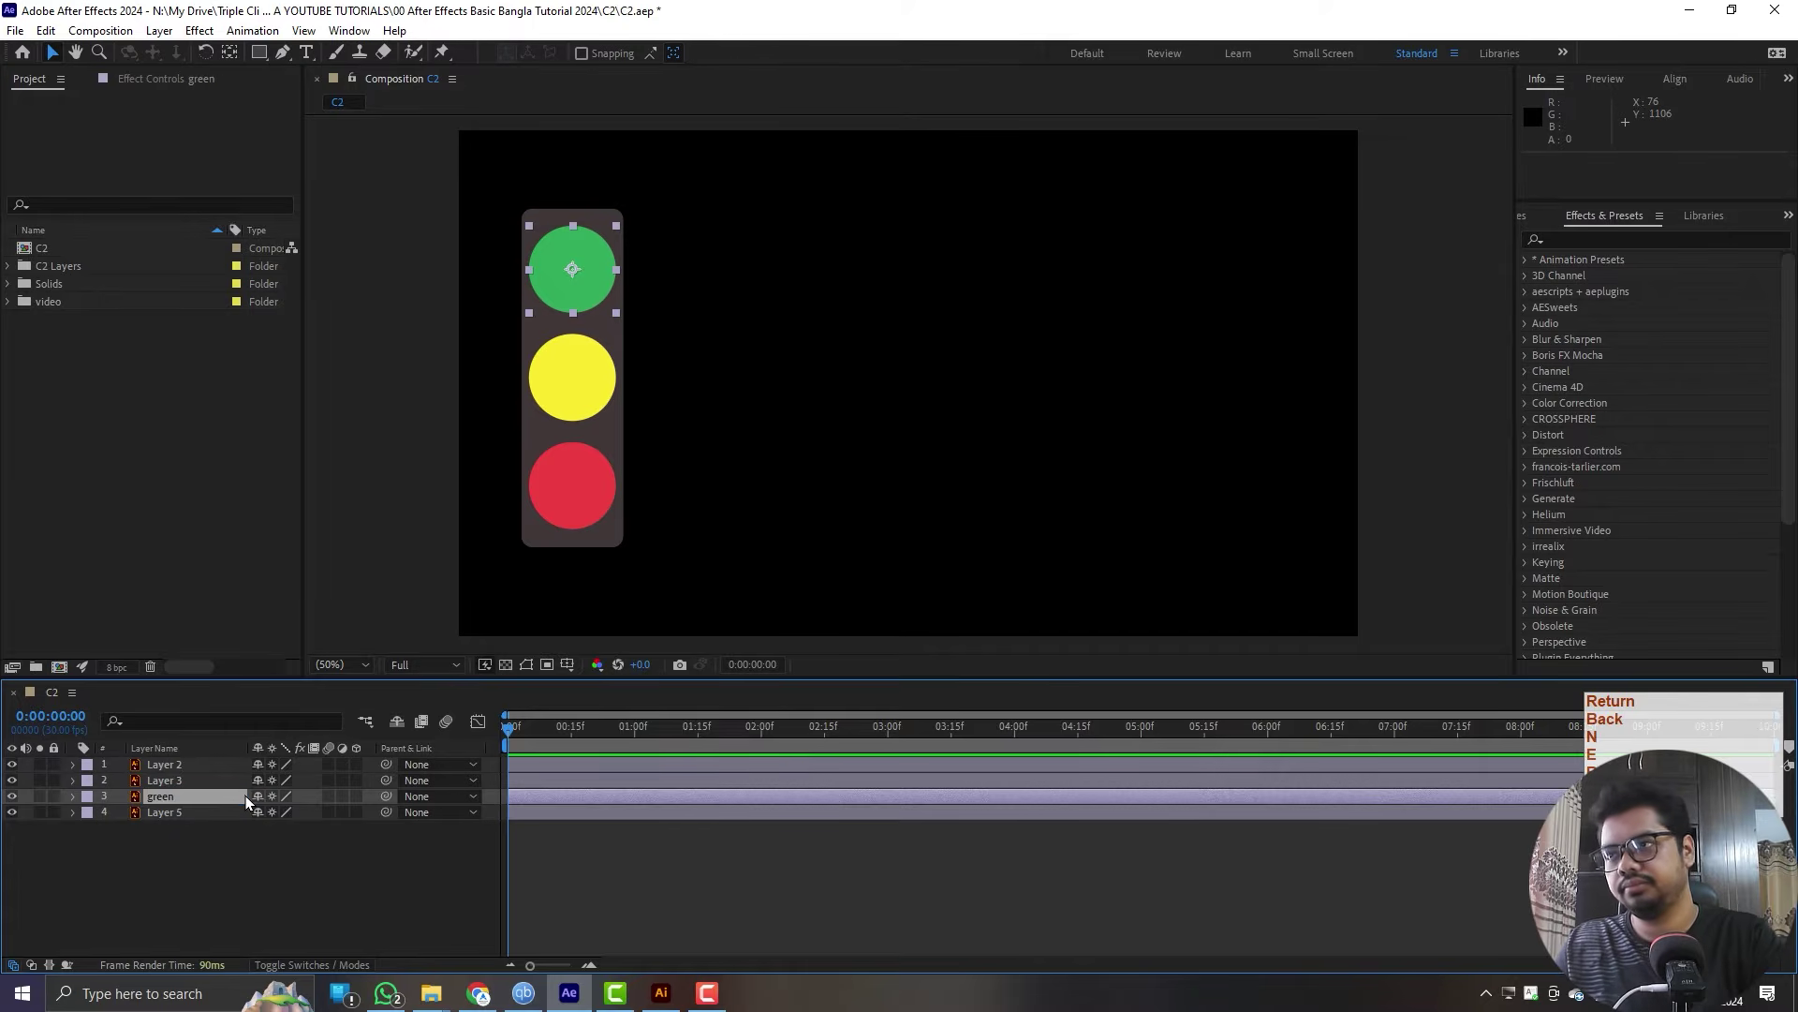
- Rename Layer 3, the yellow light, as yellow
{"action": "left_click", "coordinate": [220, 764]}
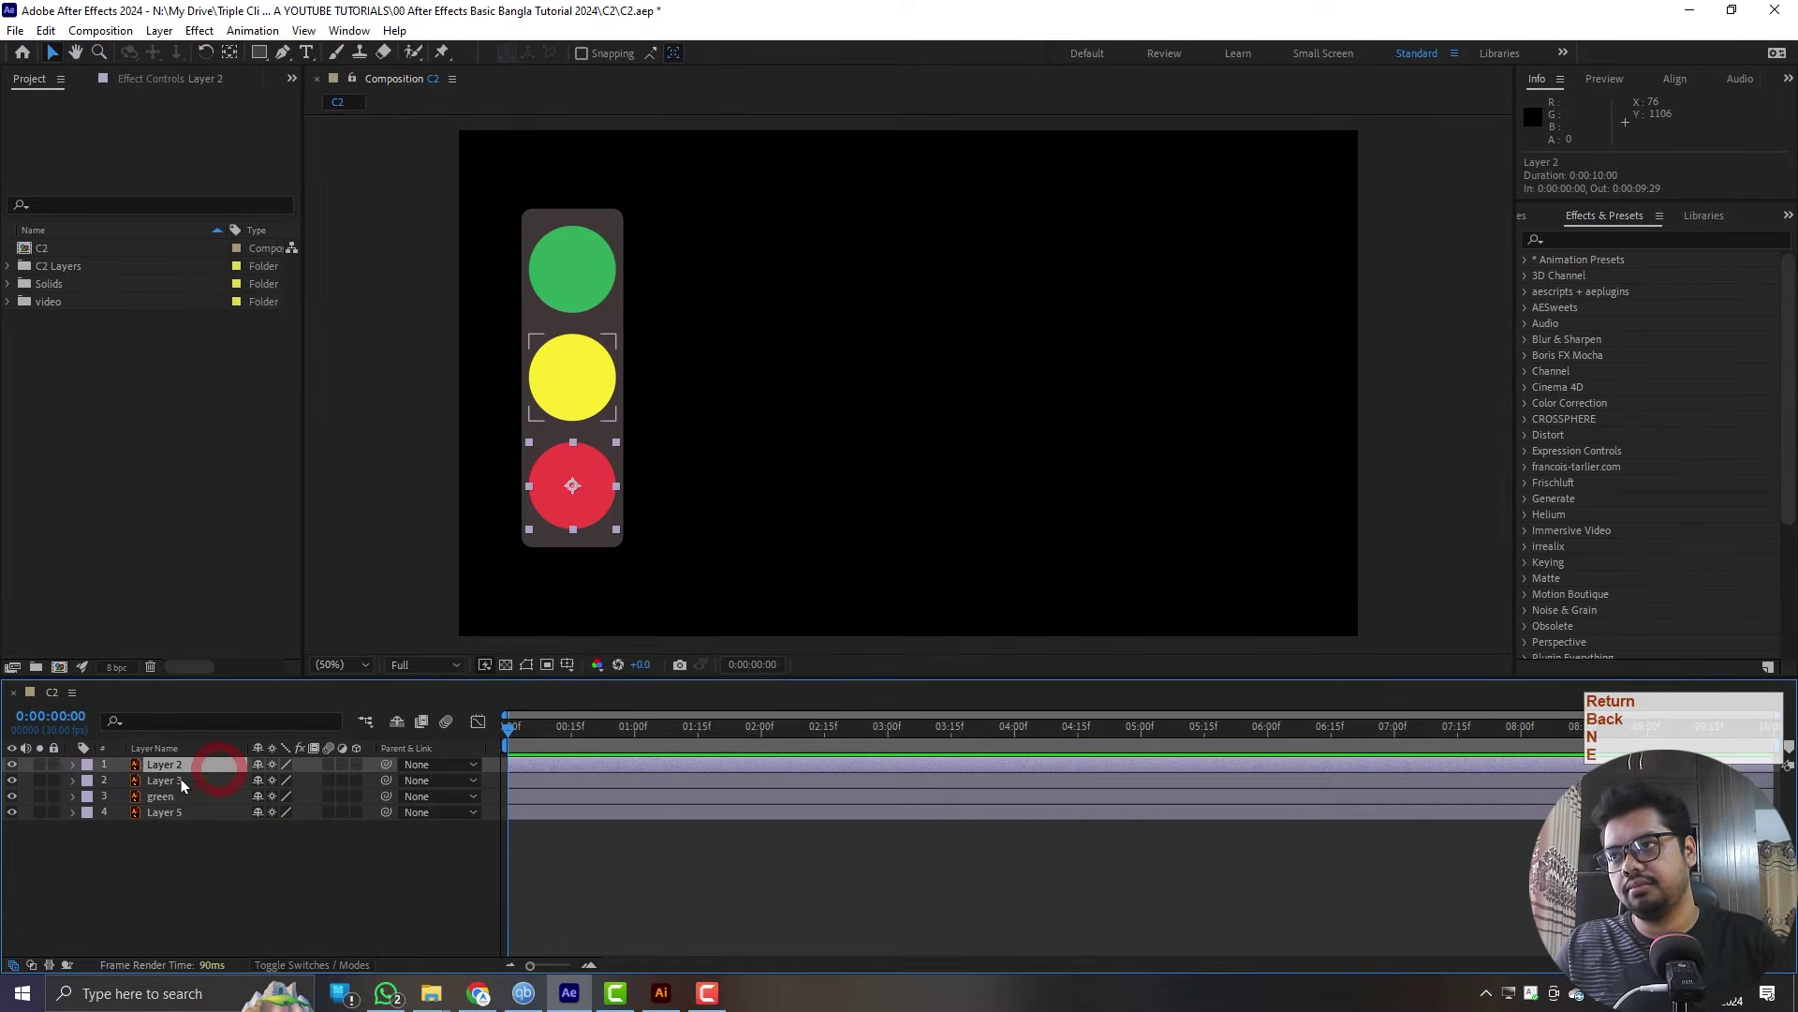
{"action": "left_click", "coordinate": [183, 783]}
{"action": "key", "text": "Return"}
{"action": "type", "text": "yellow"}
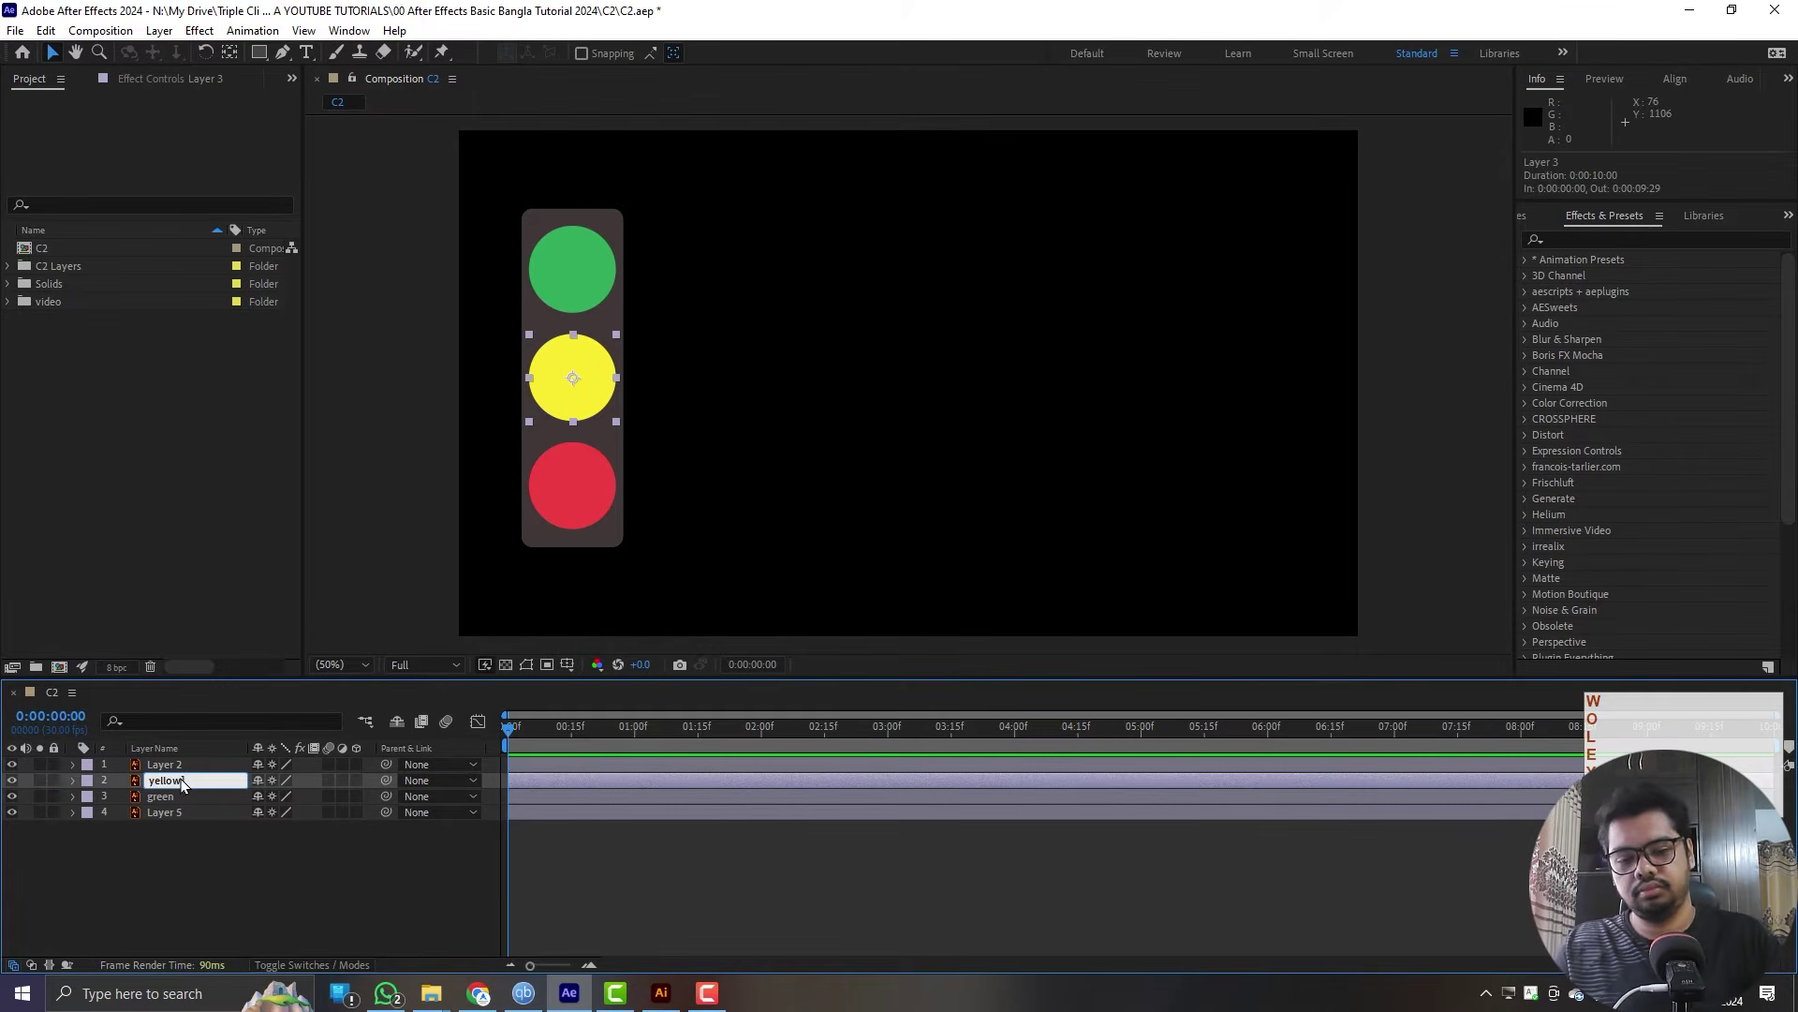
{"action": "key", "text": "BackSpace"}
{"action": "key", "text": "Return"}
- Rename Layer 2, the red light, as red
{"action": "left_click", "coordinate": [202, 766]}
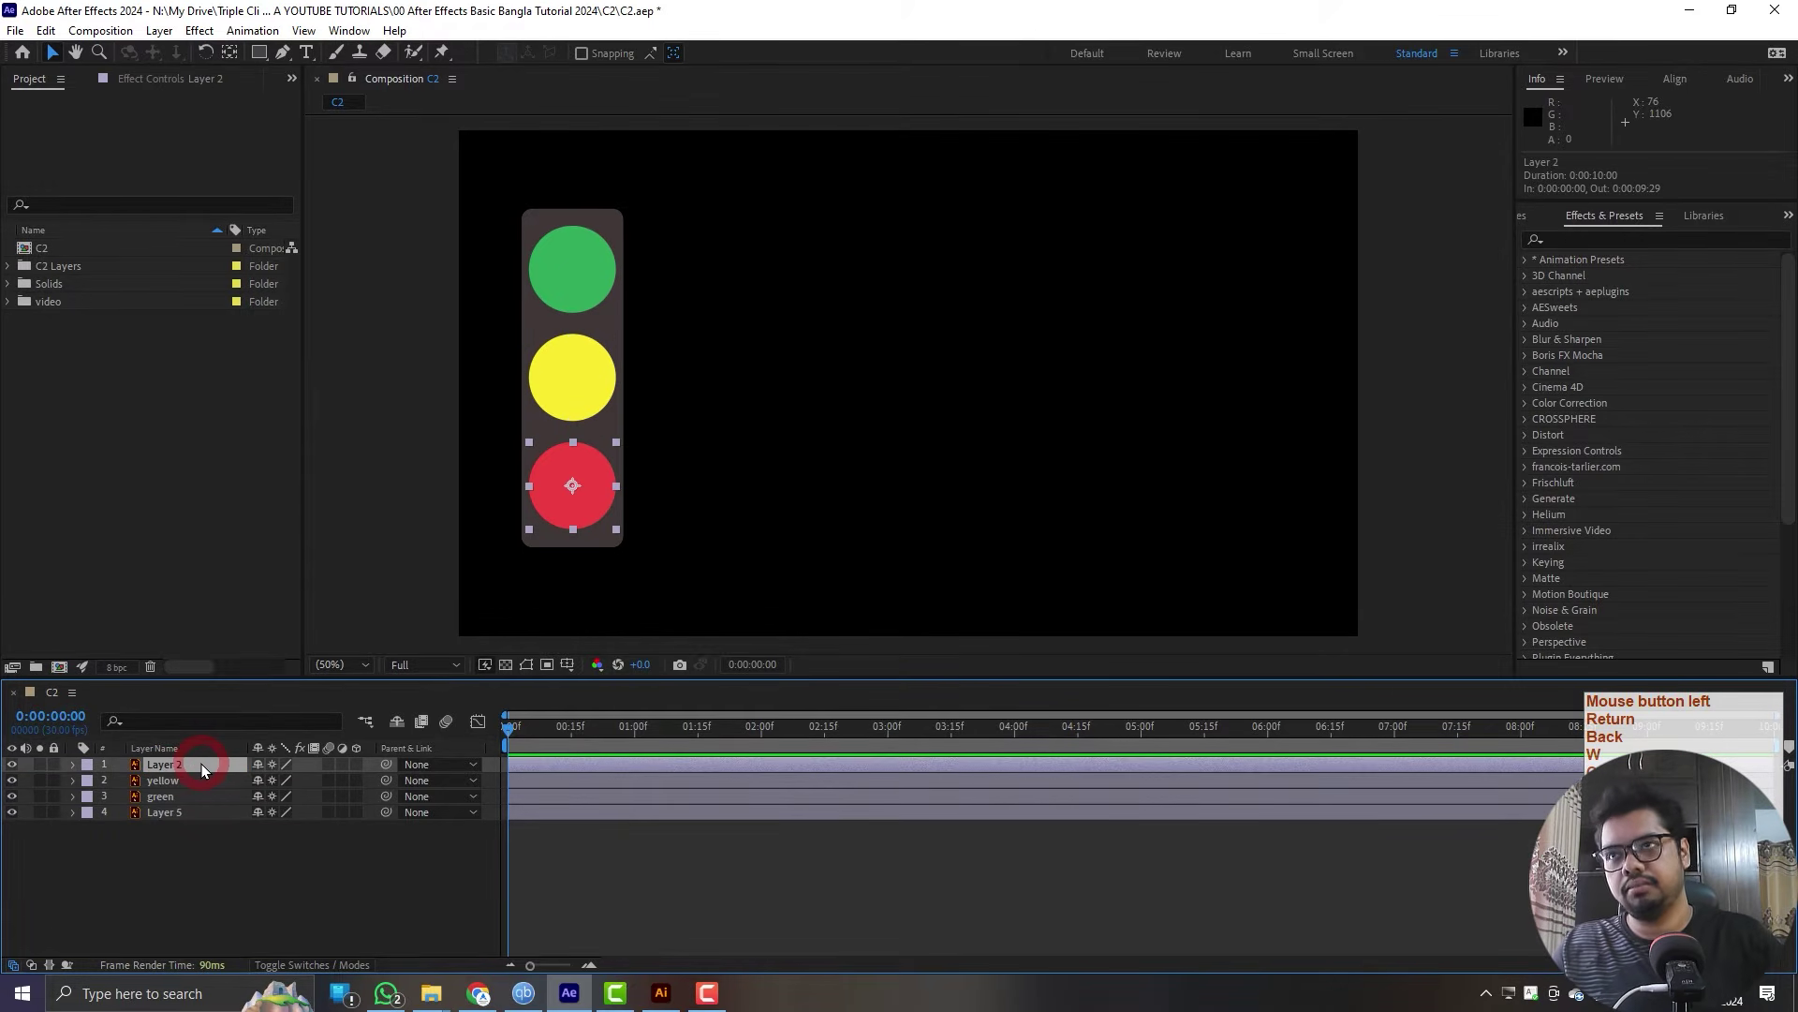
{"action": "key", "text": "Return"}
{"action": "type", "text": "red"}
{"action": "key", "text": "Return"}
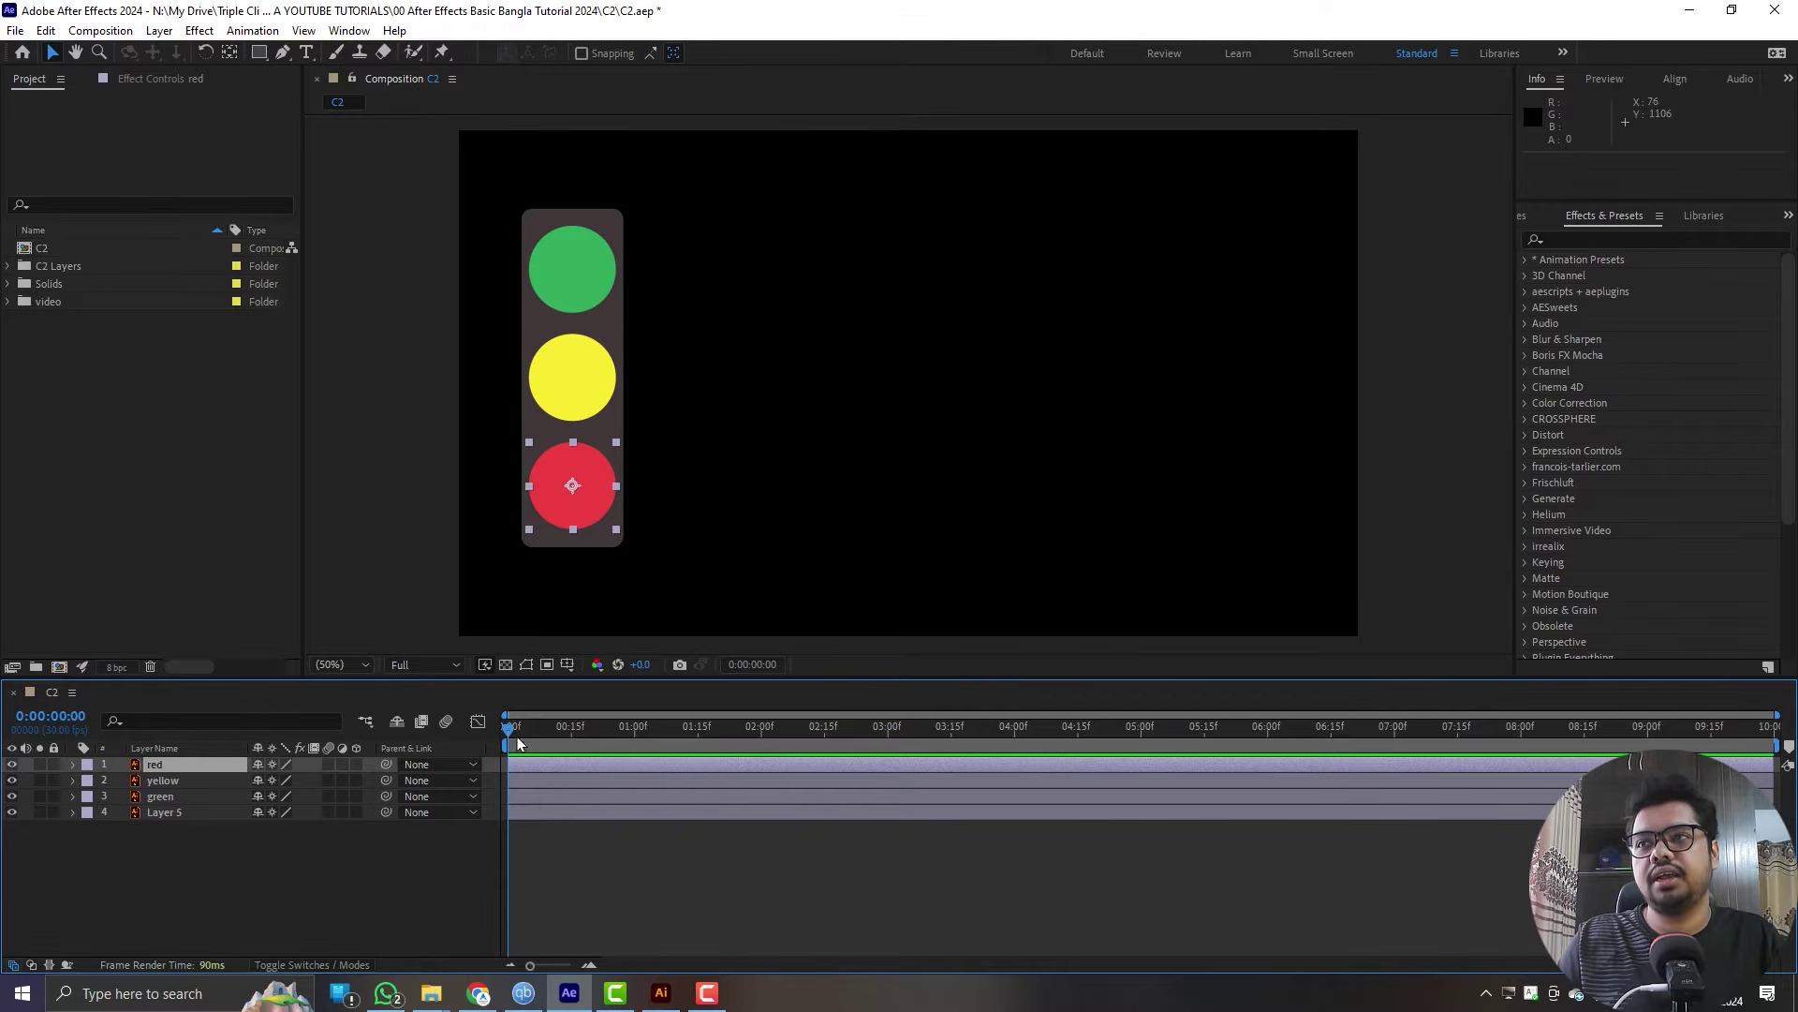
- Try shortening the red layer to less than one second, preview the playback, and undo the trim
{"action": "left_click_drag", "start_coordinate": [518, 743], "coordinate": [403, 782]}
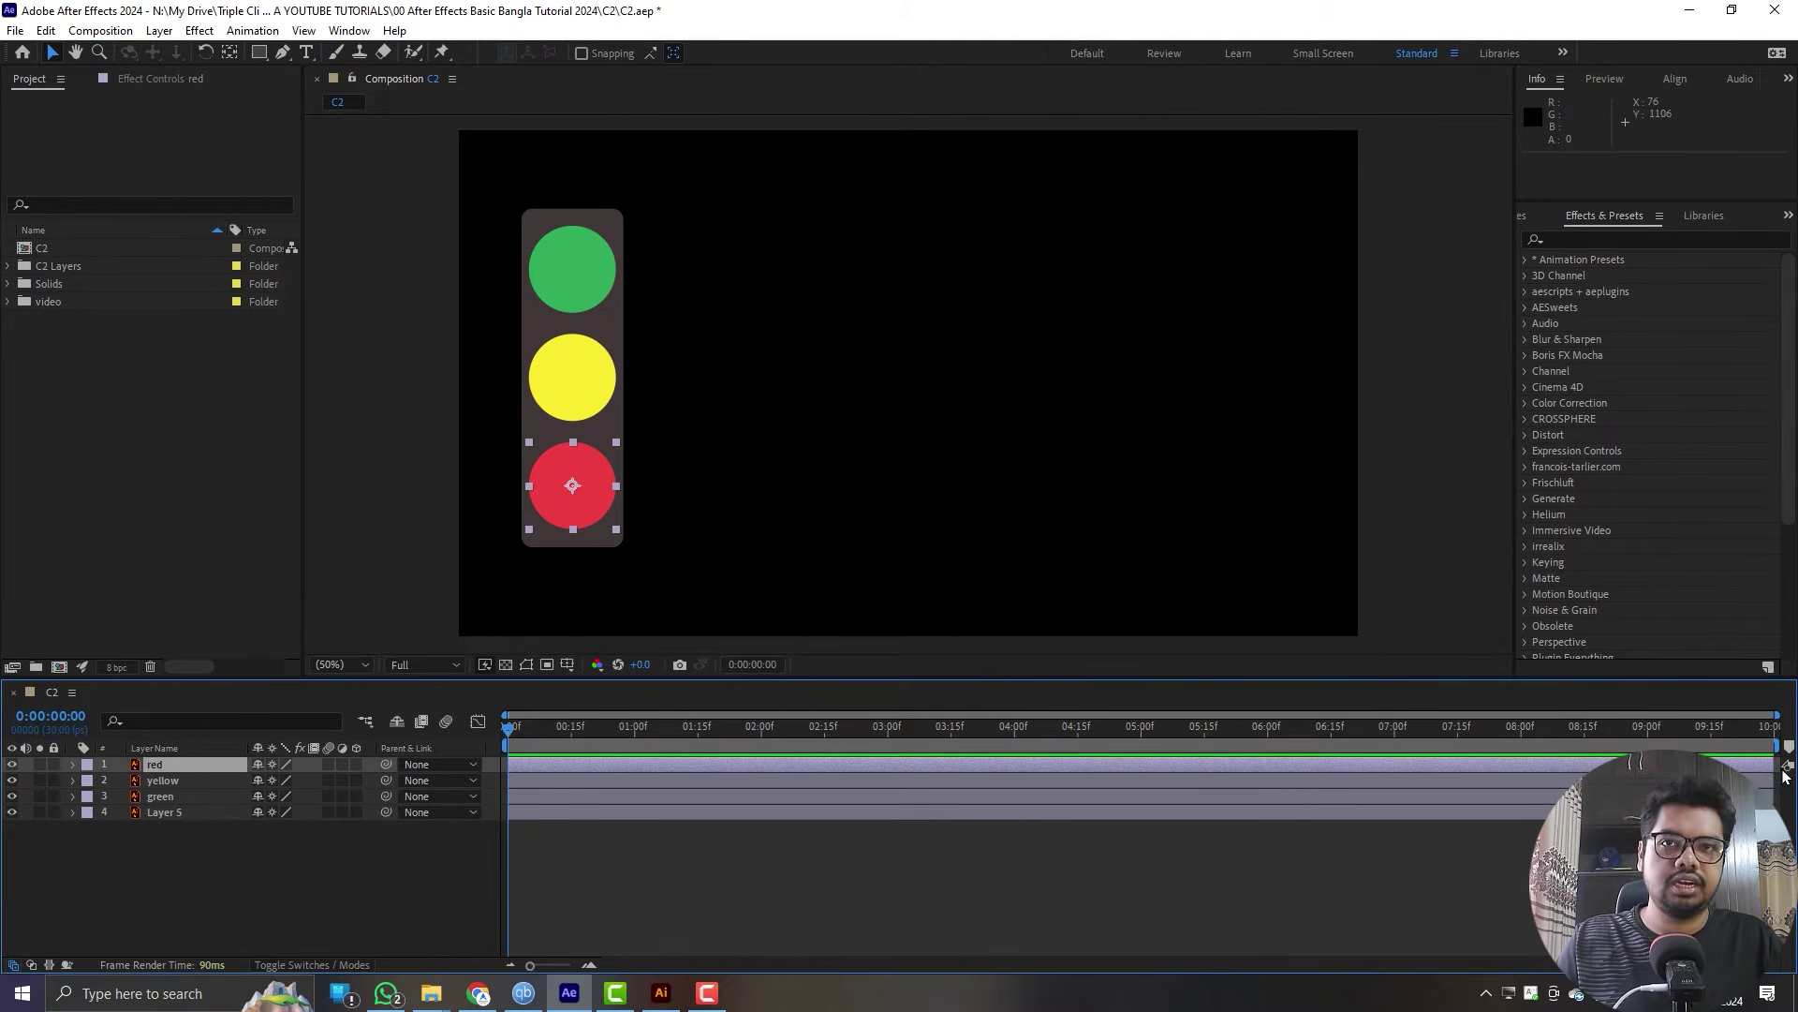
{"action": "left_click_drag", "start_coordinate": [1777, 764], "coordinate": [600, 764]}
{"action": "left_click", "coordinate": [659, 866]}
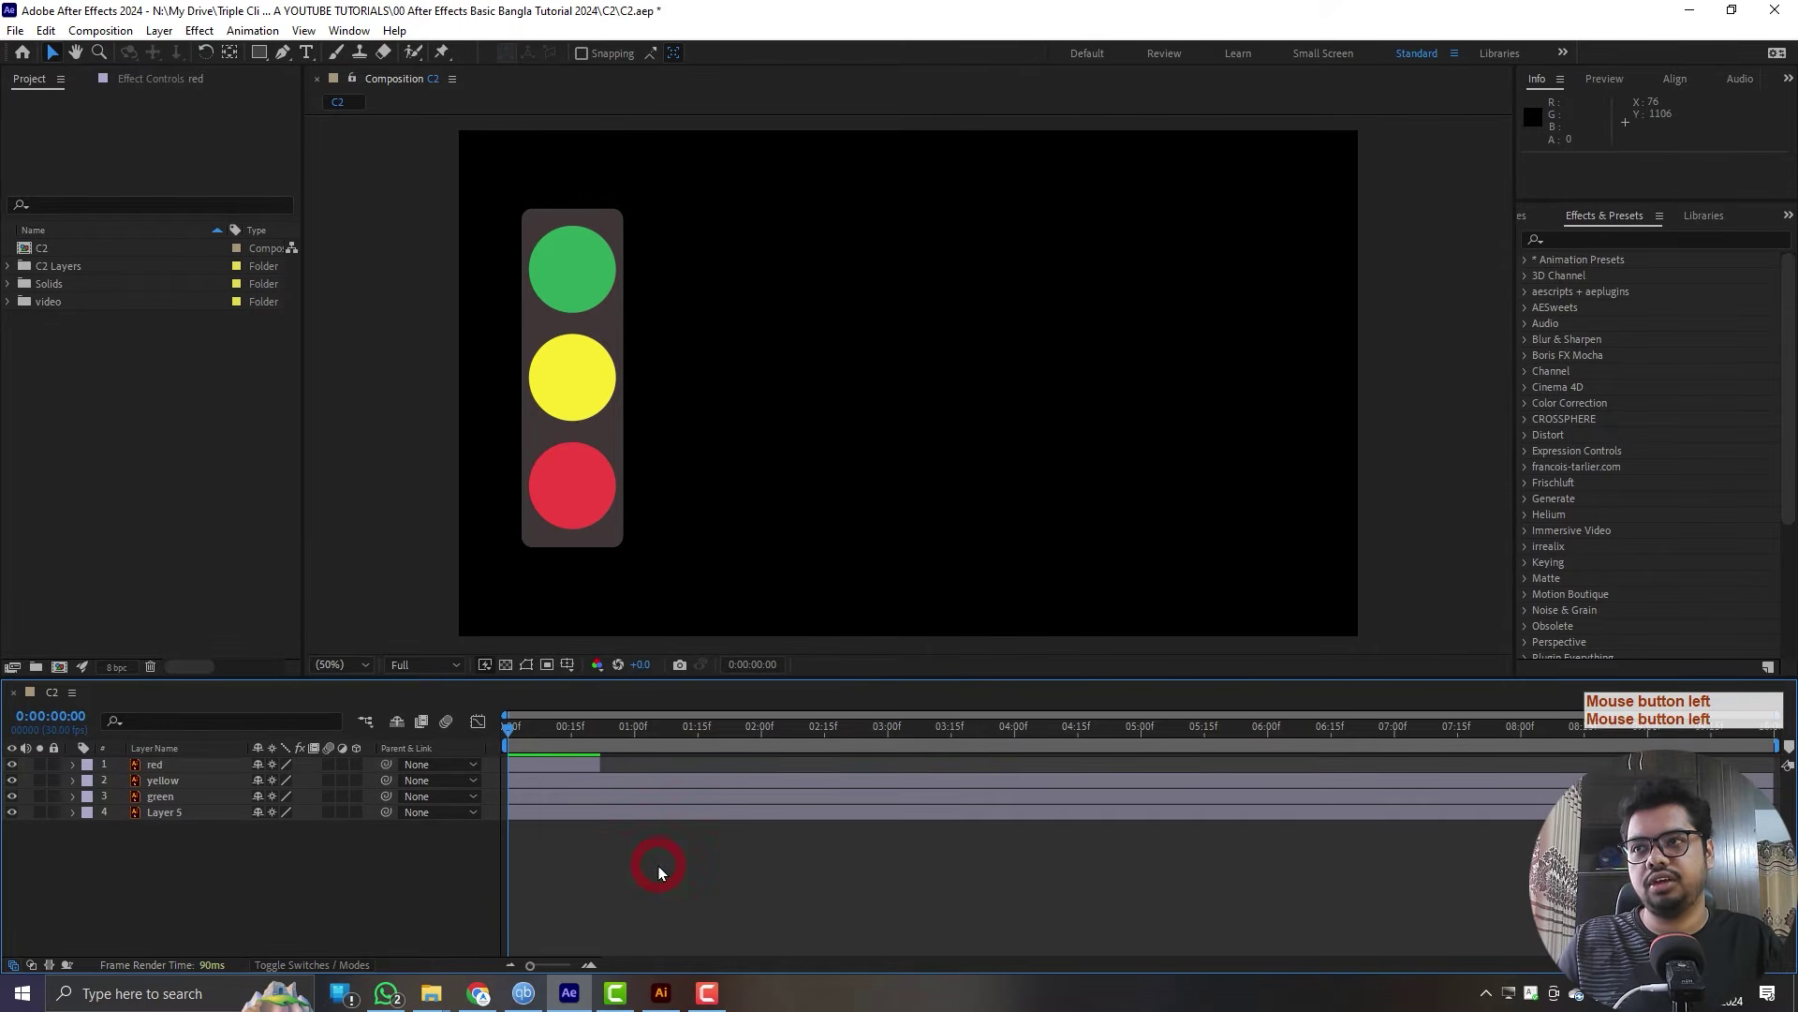
{"action": "key", "text": "space"}
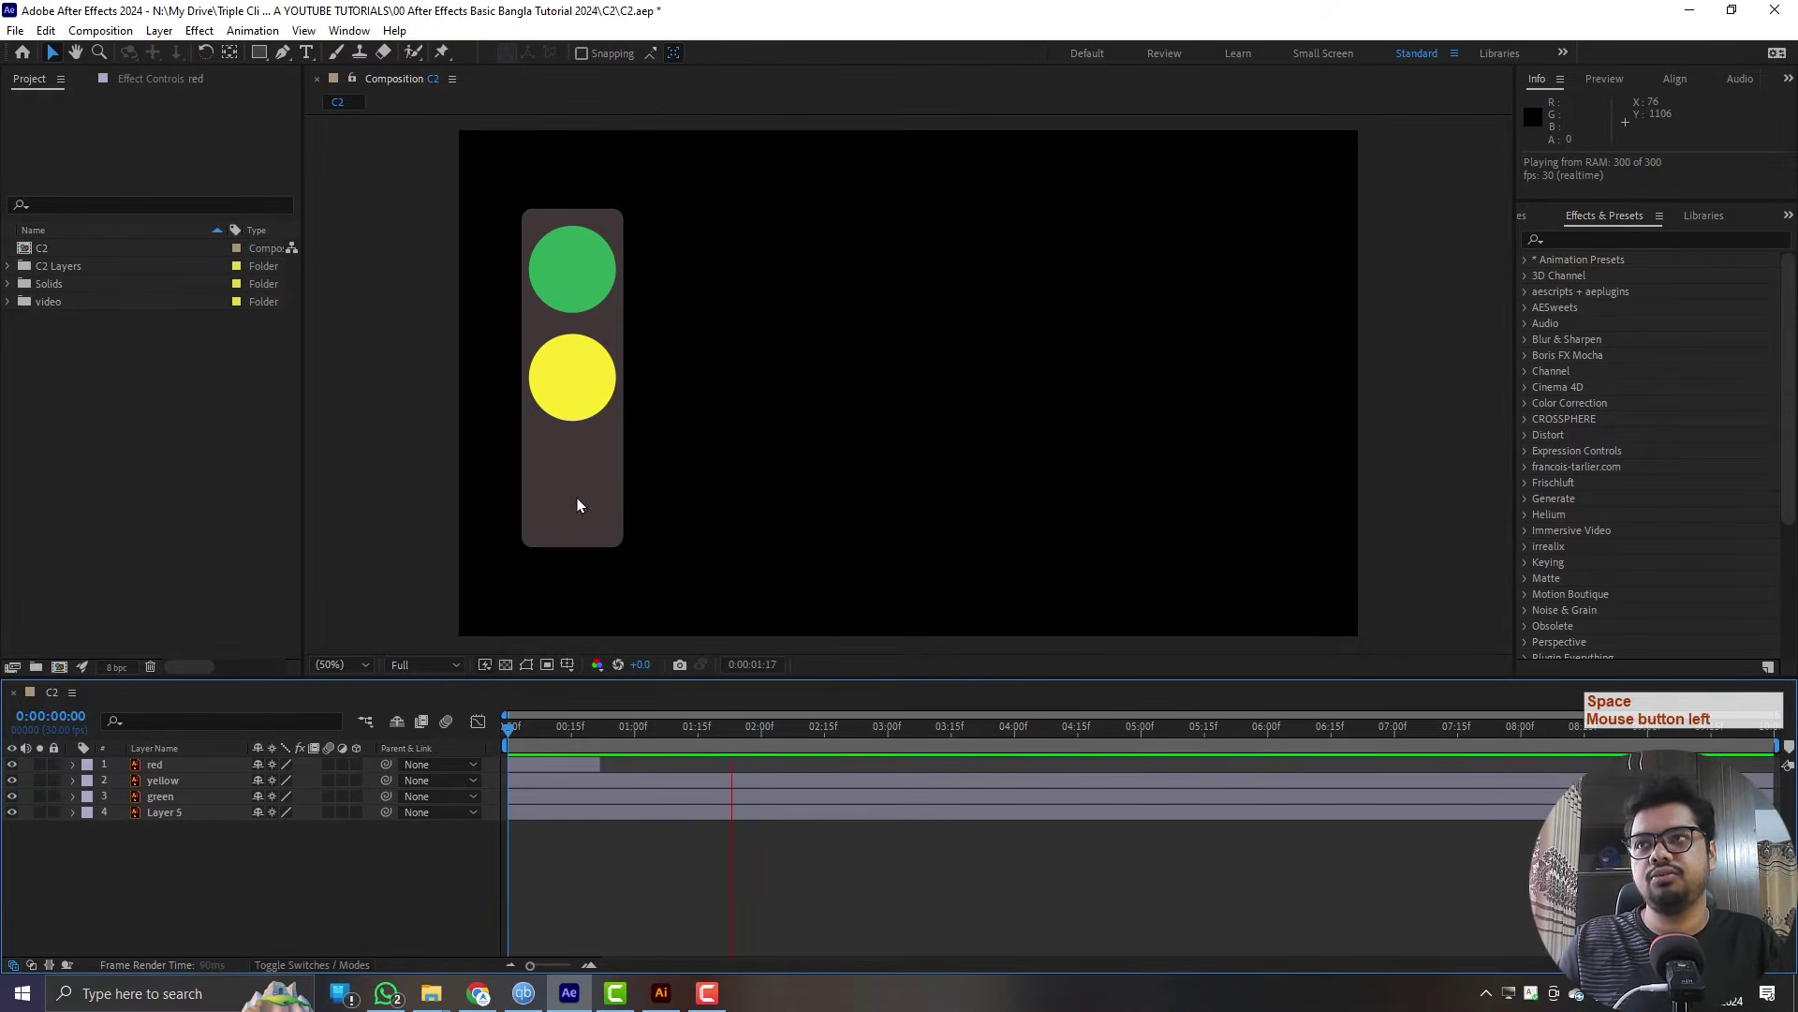
{"action": "key", "text": "space"}
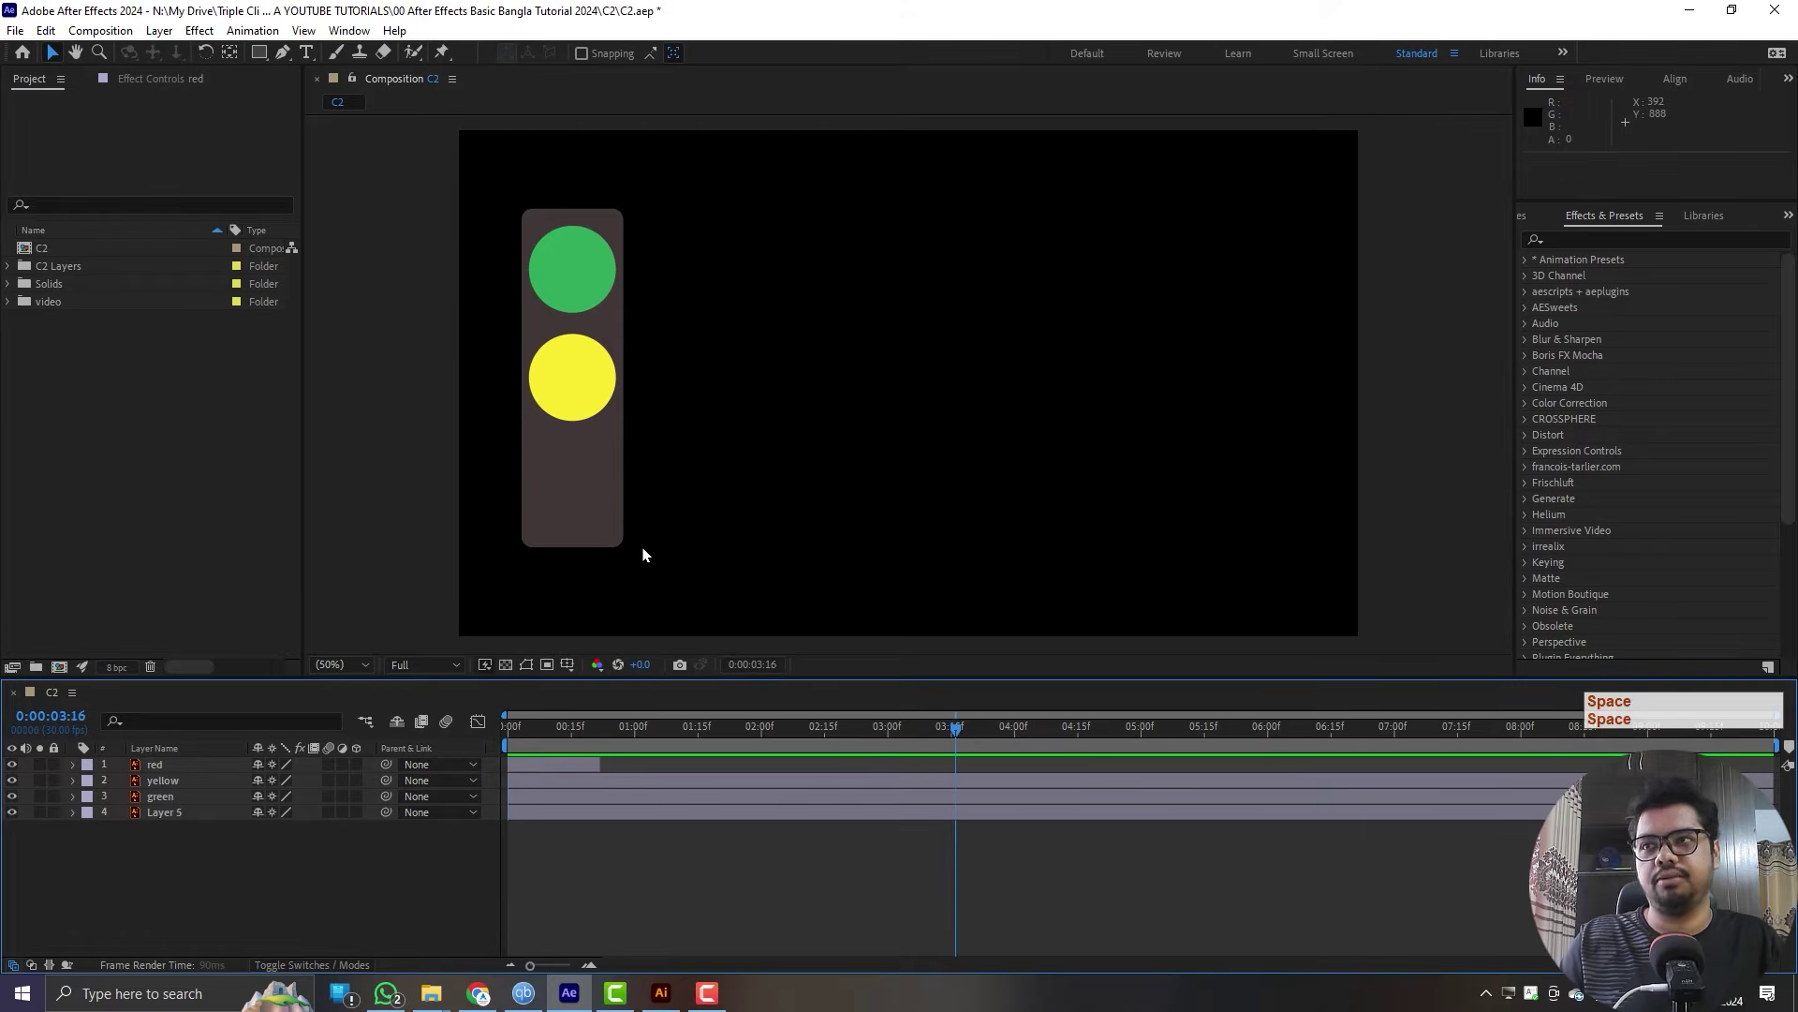
{"action": "key", "text": "ctrl+z"}
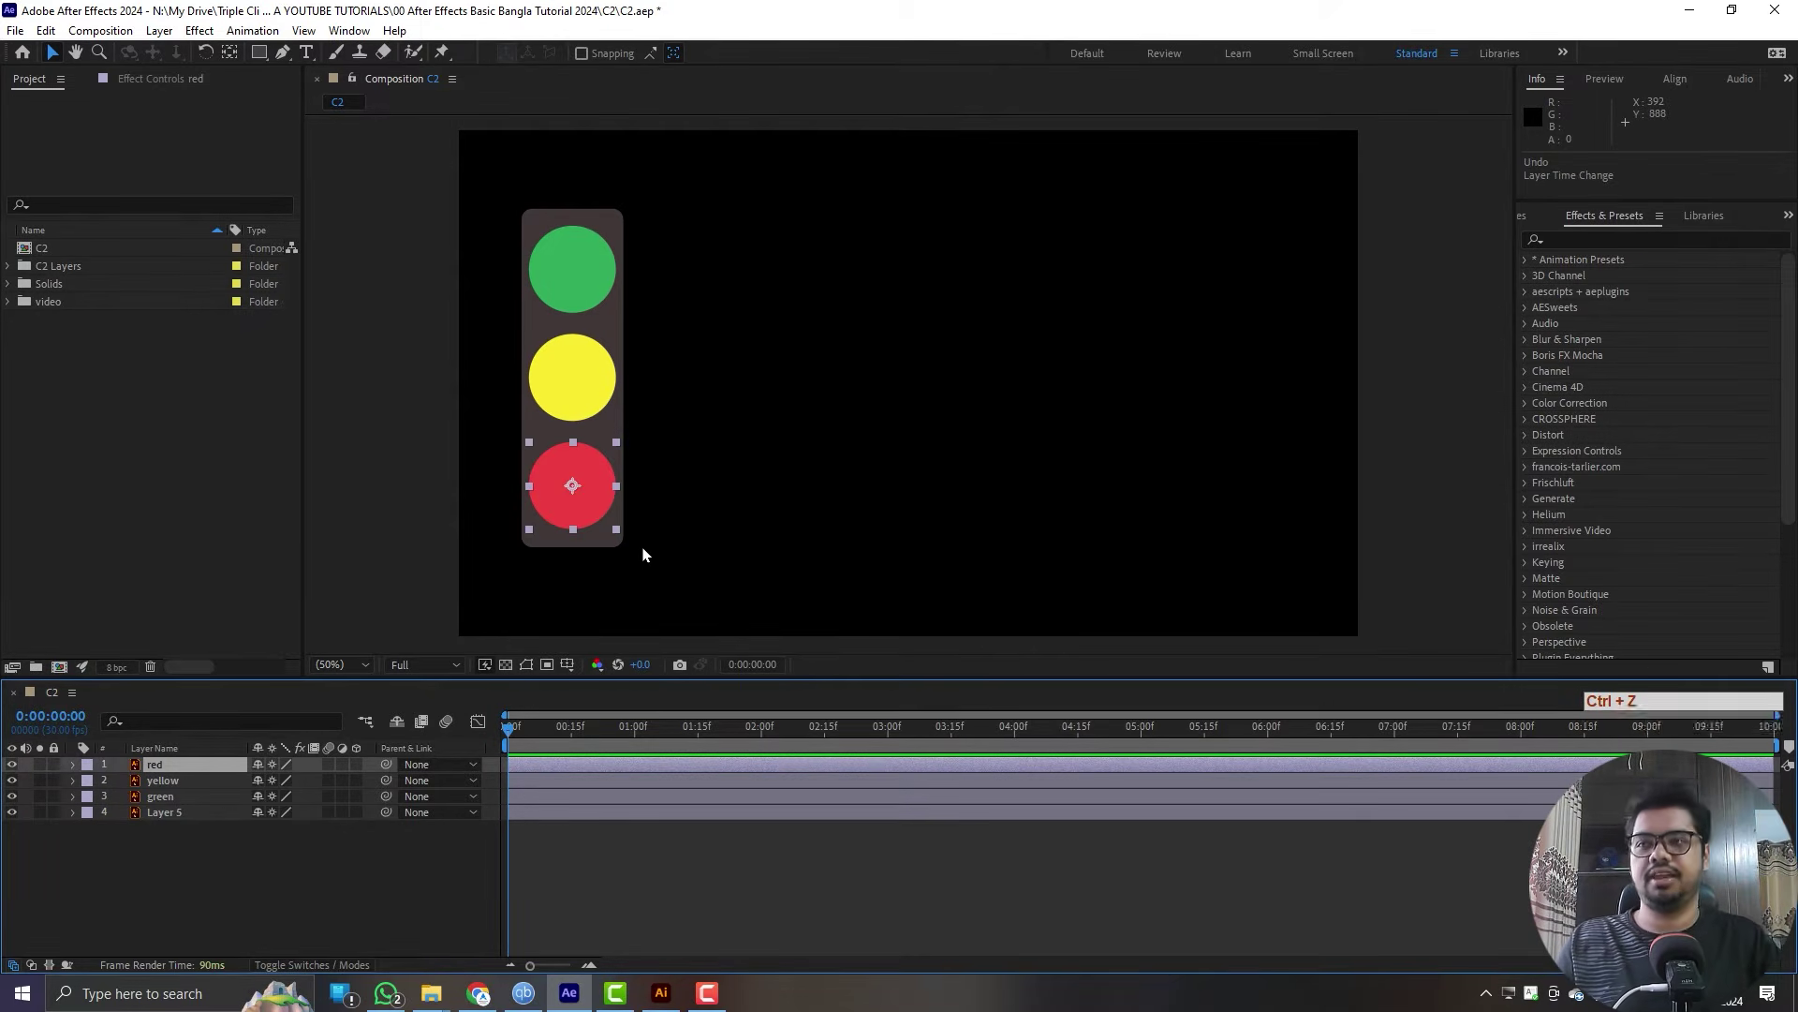
- Step the current time one frame forward and back several times from the start of the composition
{"action": "left_click_drag", "start_coordinate": [536, 729], "coordinate": [3, 718]}
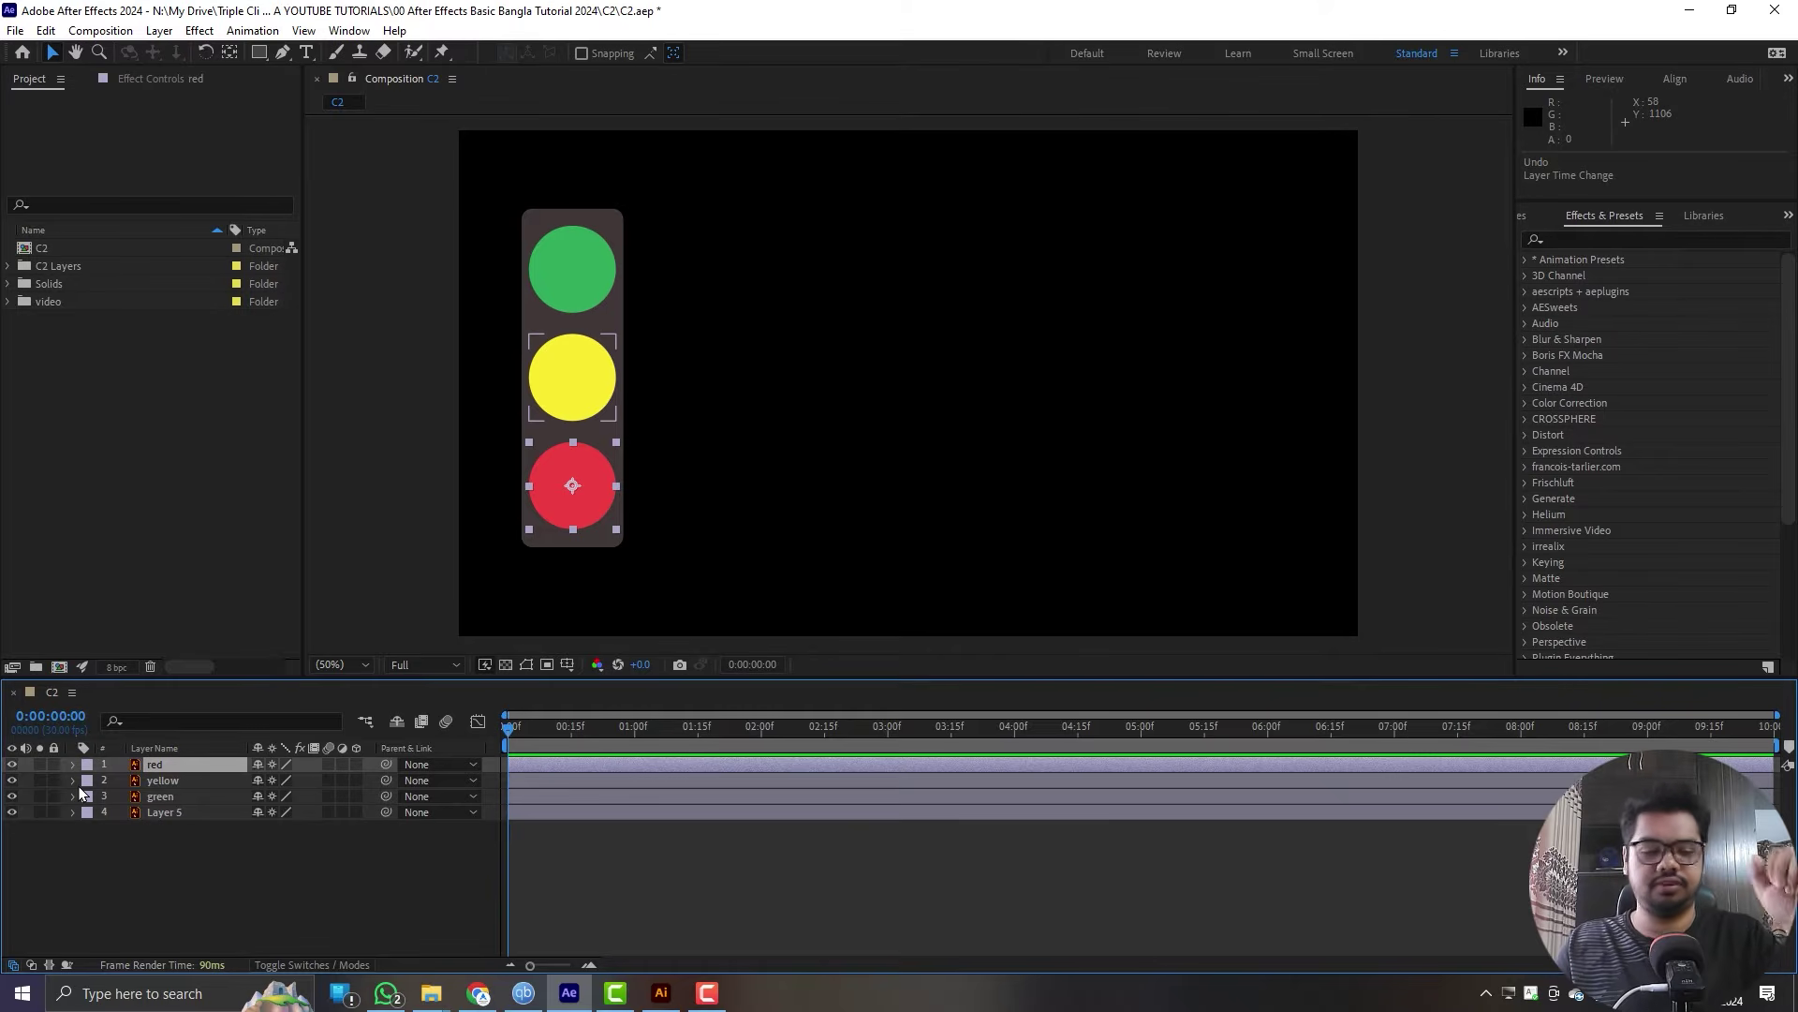
{"action": "key", "text": "Page_Down"}
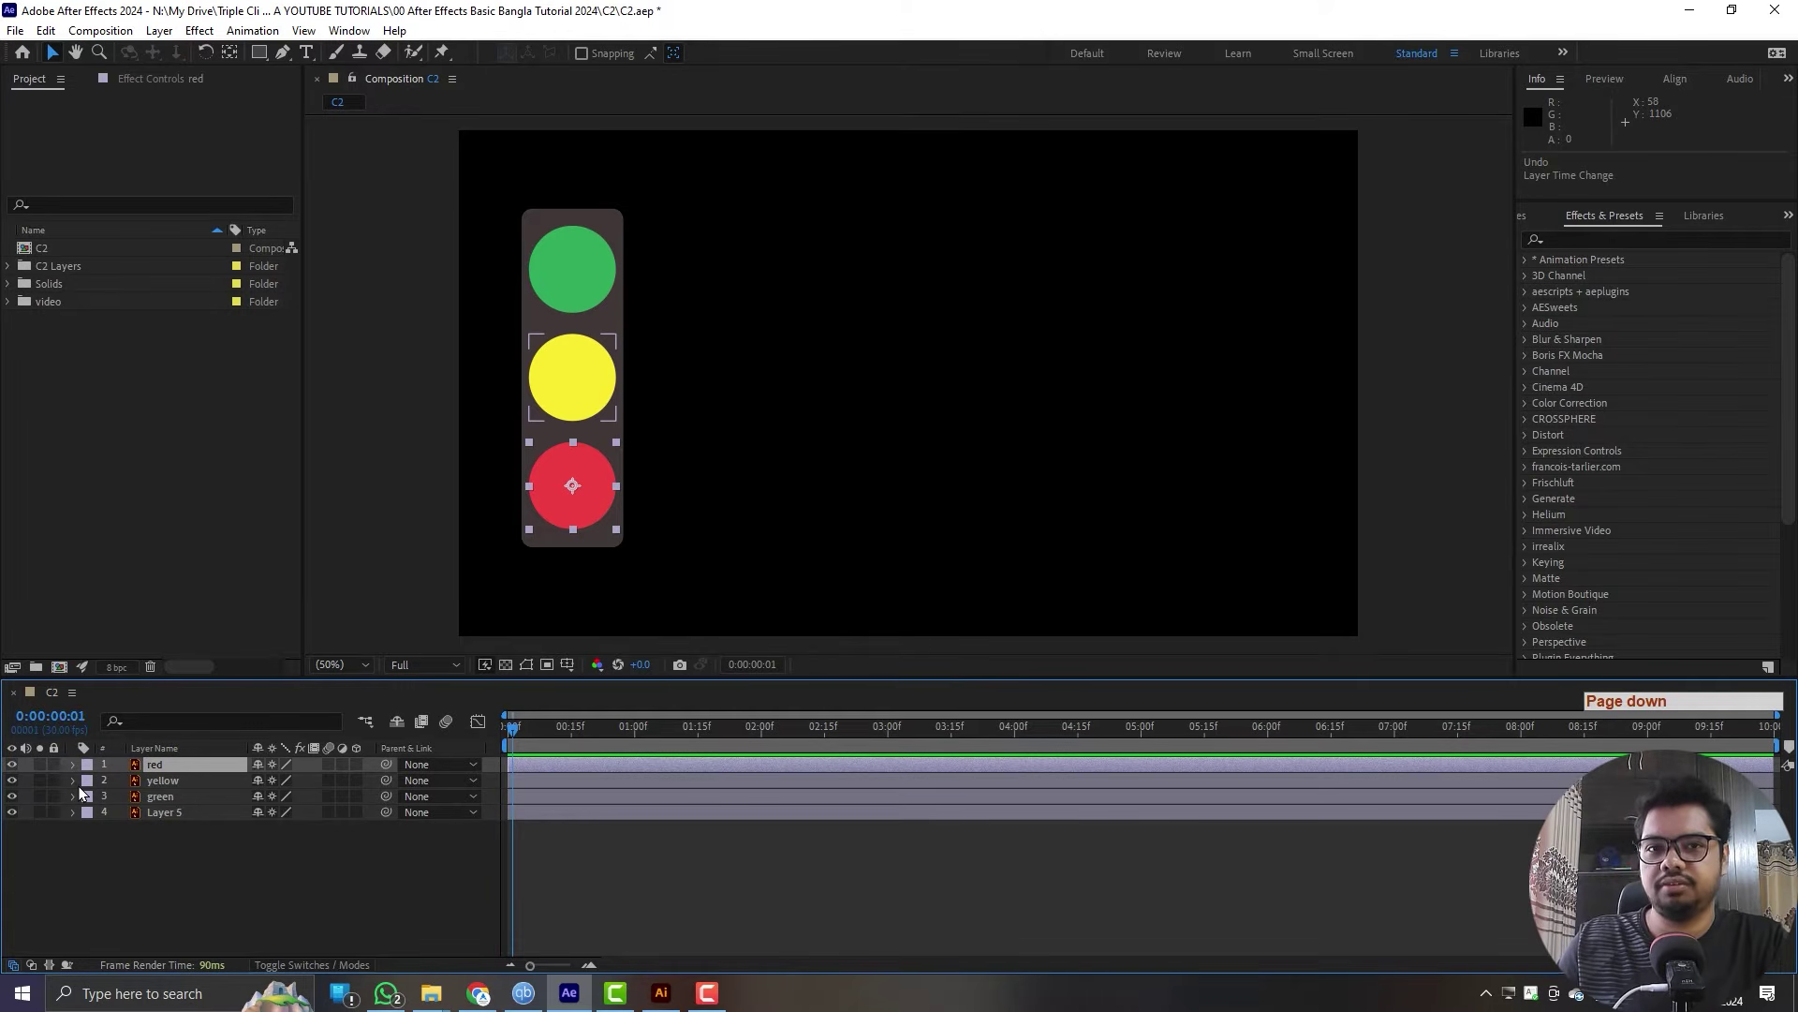
{"action": "key", "text": "Page_Up"}
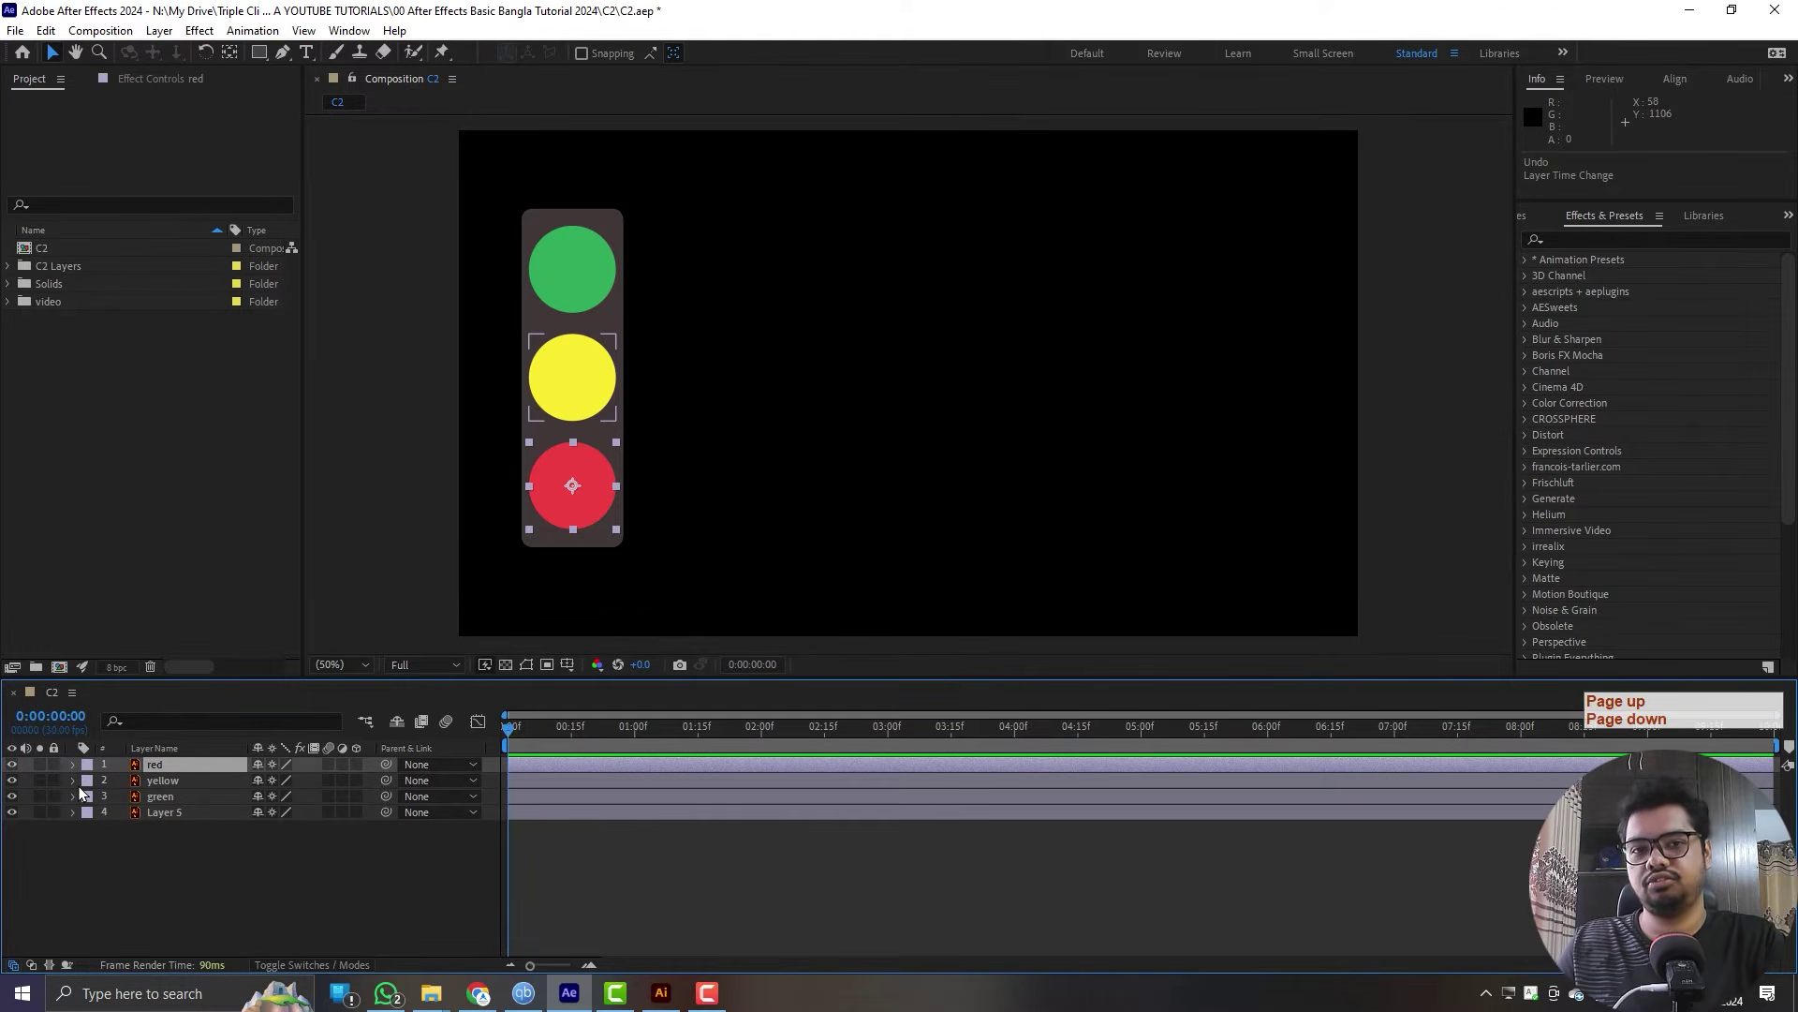
{"action": "key", "text": "Page_Down"}
{"action": "key", "text": "Page_Up"}
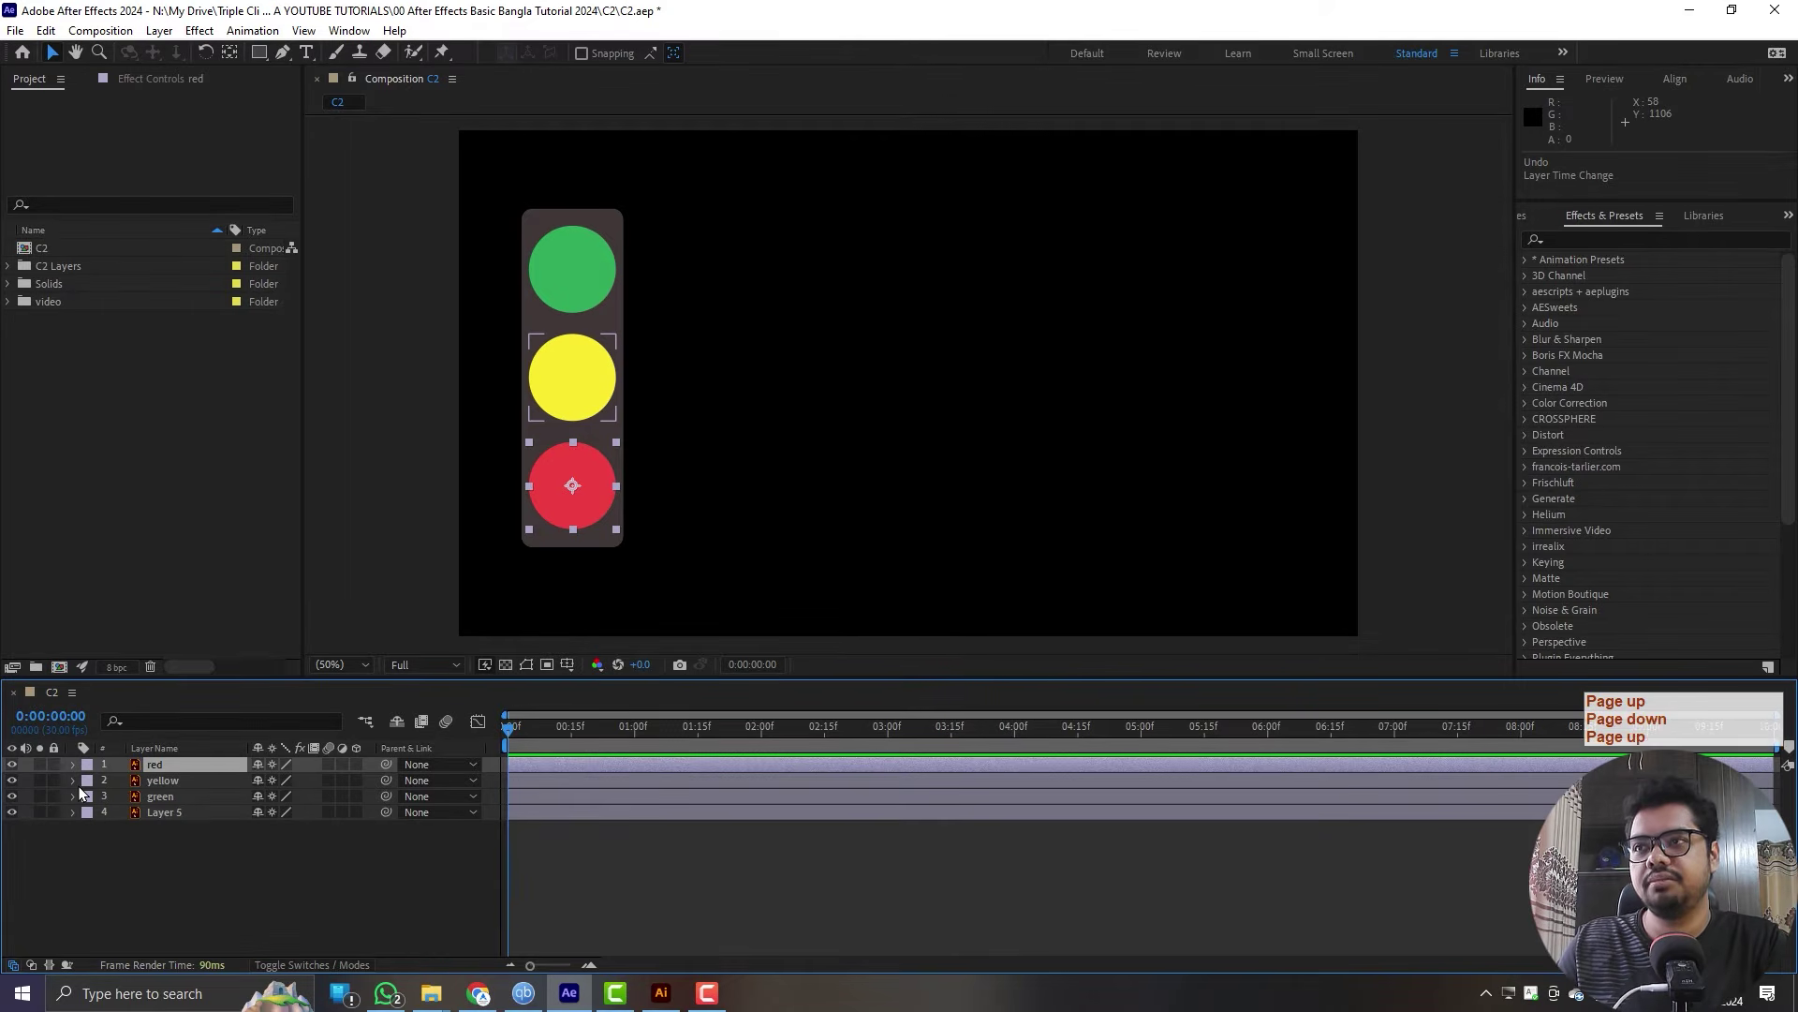
{"action": "key", "text": "Page_Down"}
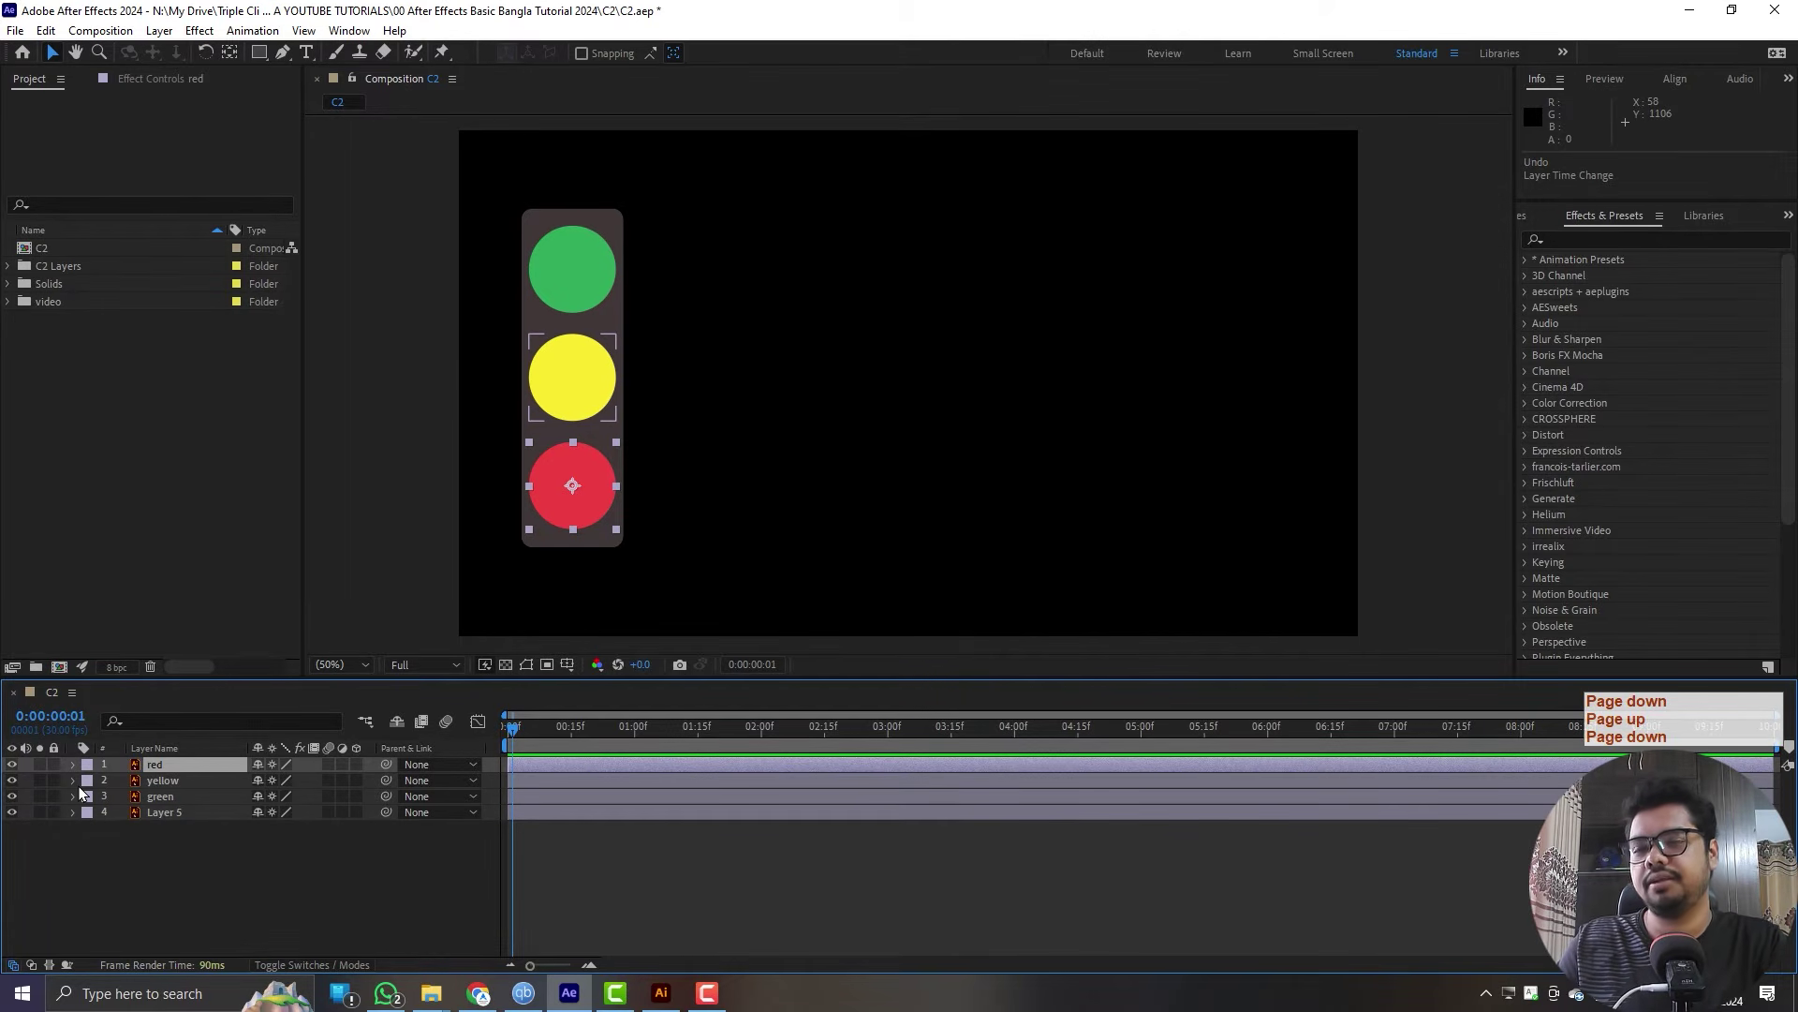
{"action": "key", "text": "Page_Up"}
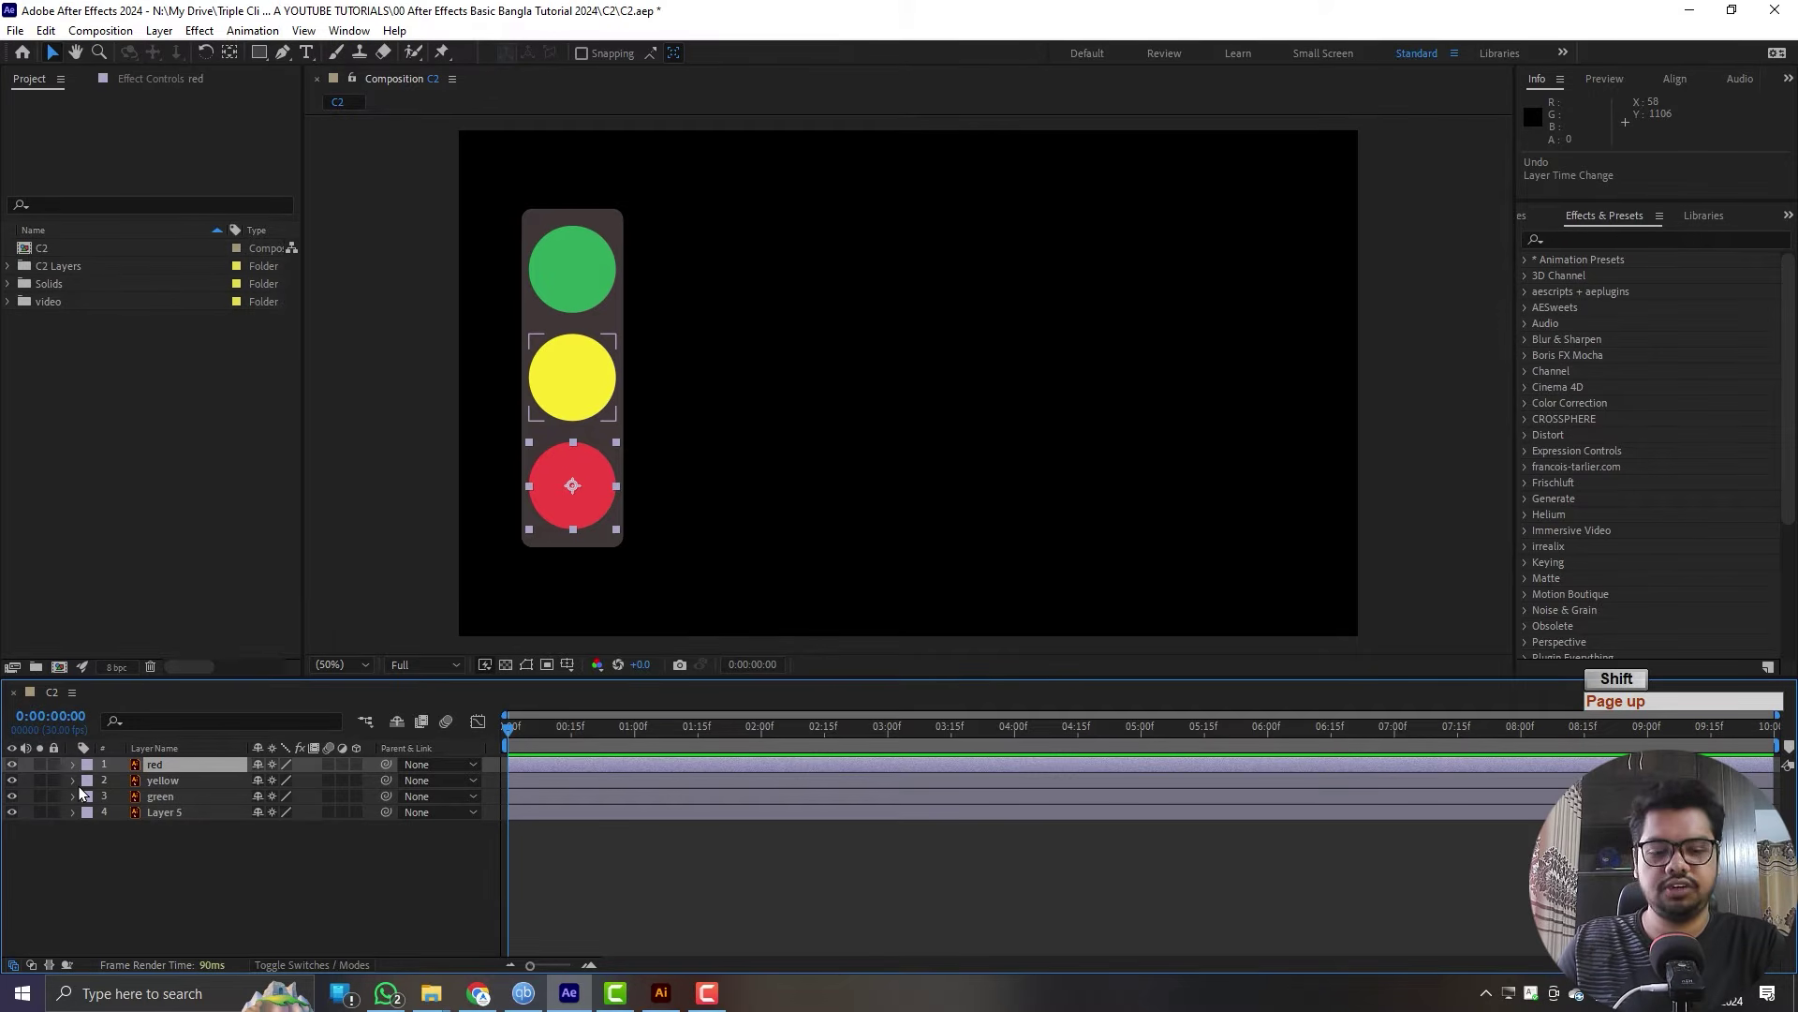
- Jump the current time in ten-frame increments forward to frame 20, back to the start, and forward to 0:00:01:00
{"action": "key", "text": "shift+Page_Down"}
{"action": "key", "text": "shift+Page_Down"}
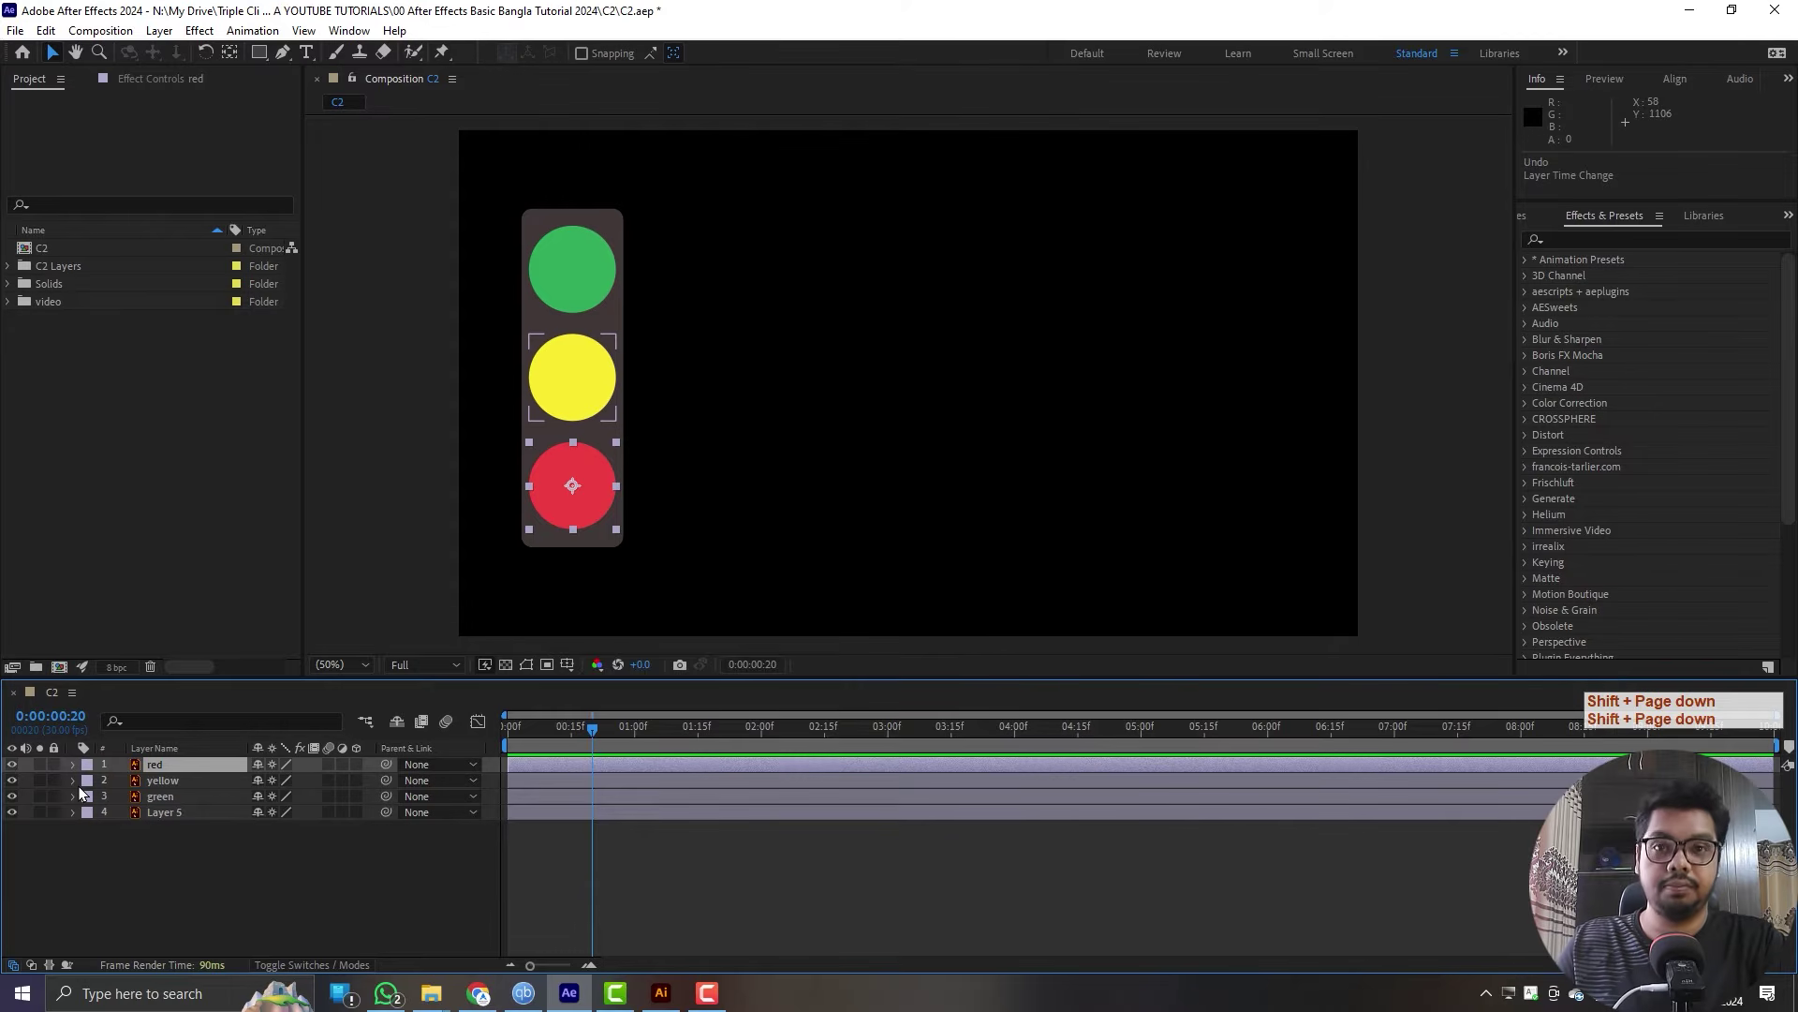
{"action": "key", "text": "shift+Page_Up"}
{"action": "key", "text": "shift+Page_Up"}
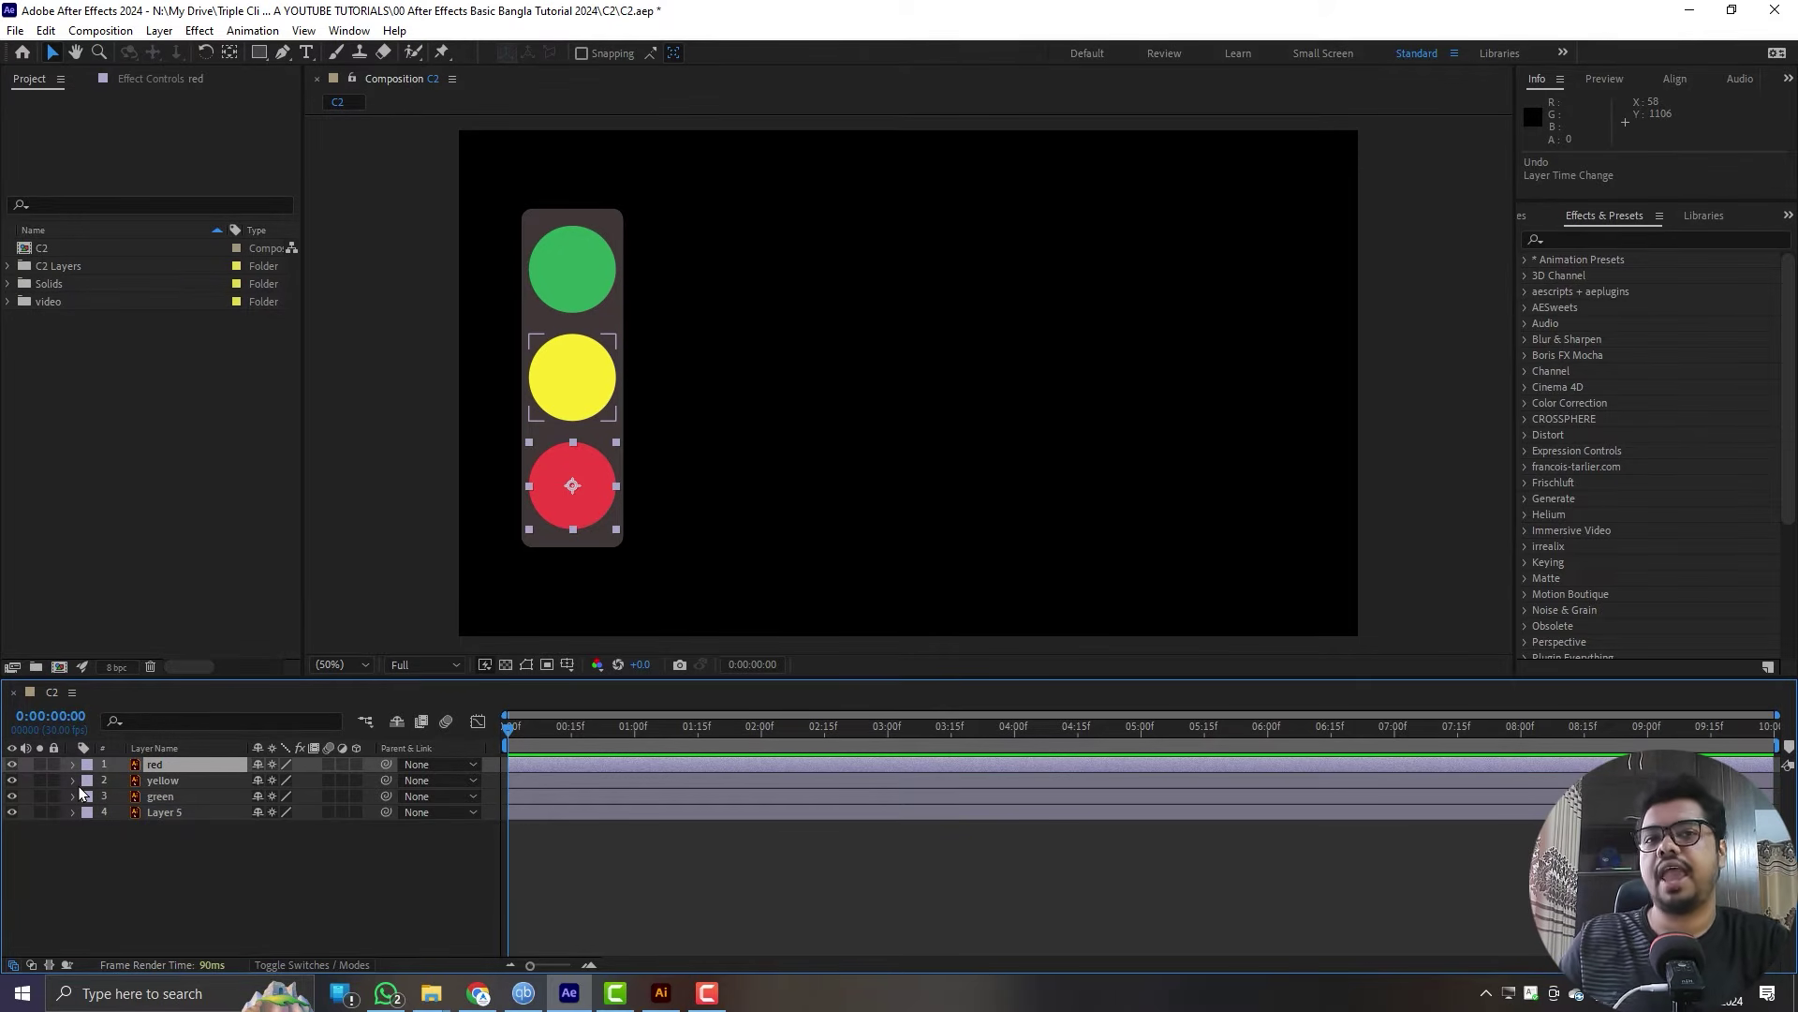
{"action": "key", "text": "shift+Page_Down"}
{"action": "key", "text": "shift+Page_Down"}
{"action": "key", "text": "shift+Page_Down"}
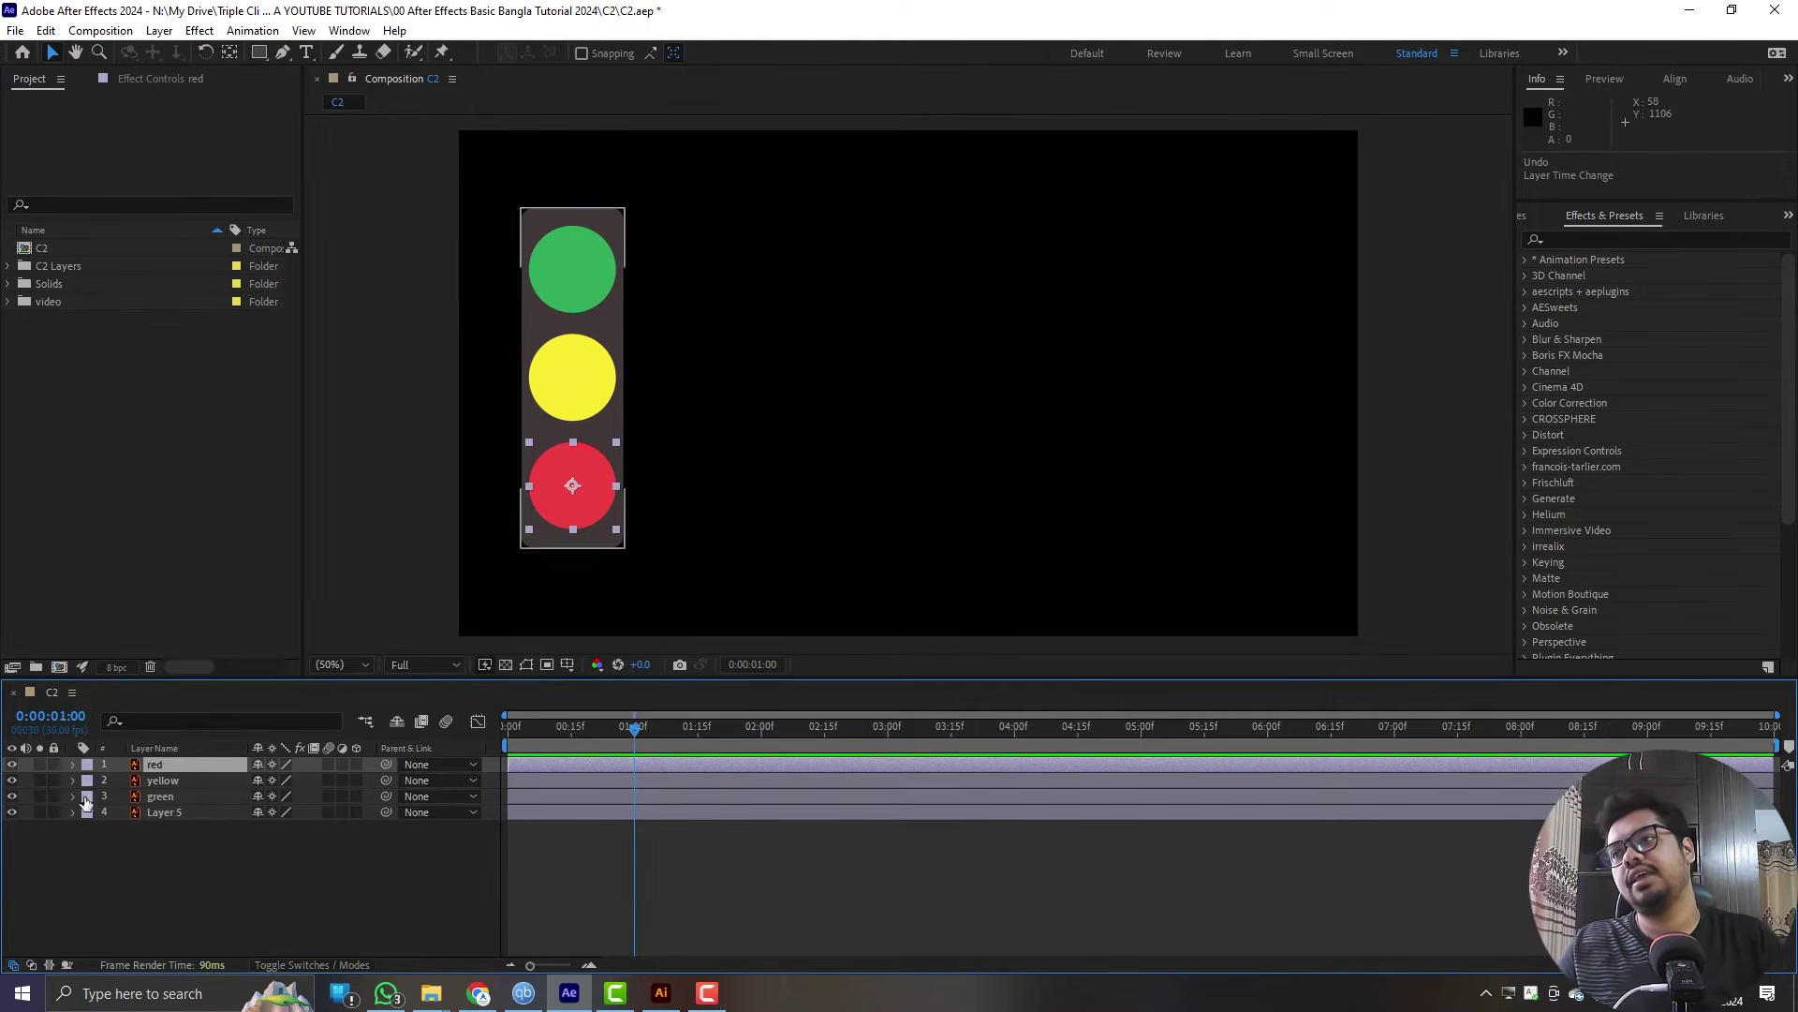
- Set the current time to 0:00:02:00 by timecode and advance it in ten-frame jumps to 0:00:03:00
{"action": "left_click", "coordinate": [50, 717]}
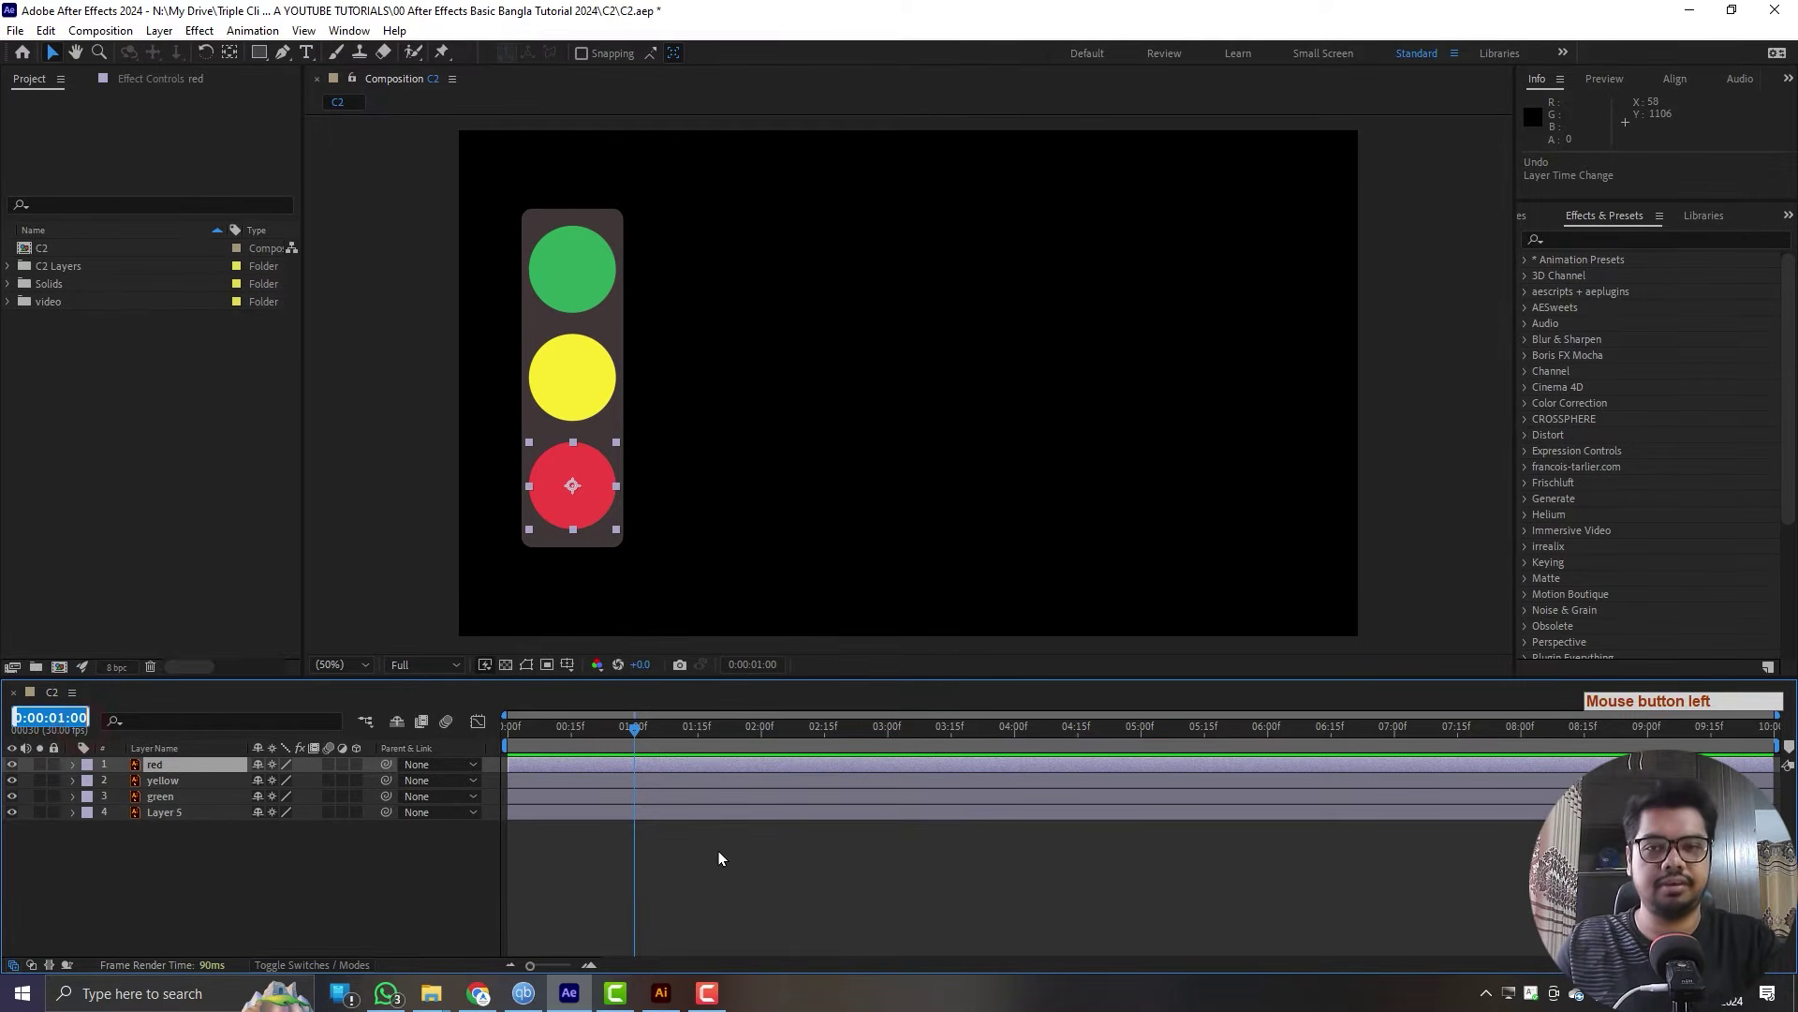
{"action": "type", "text": "200"}
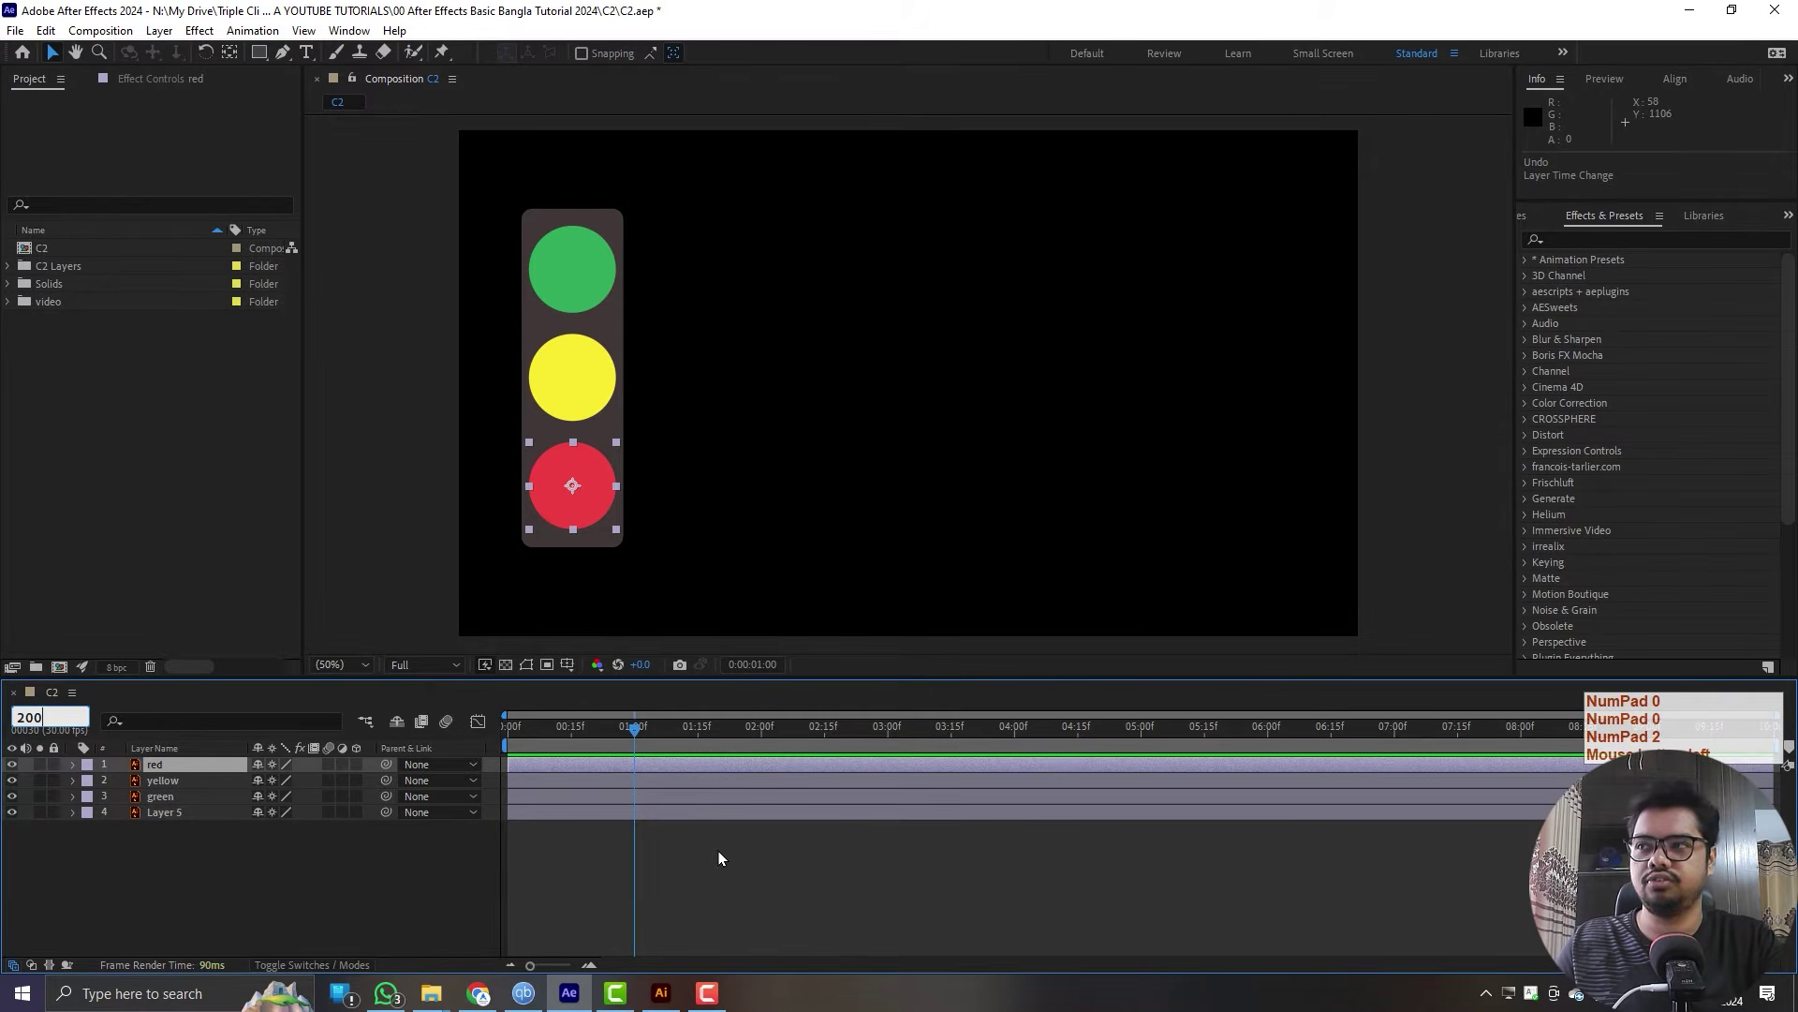
{"action": "key", "text": "Return"}
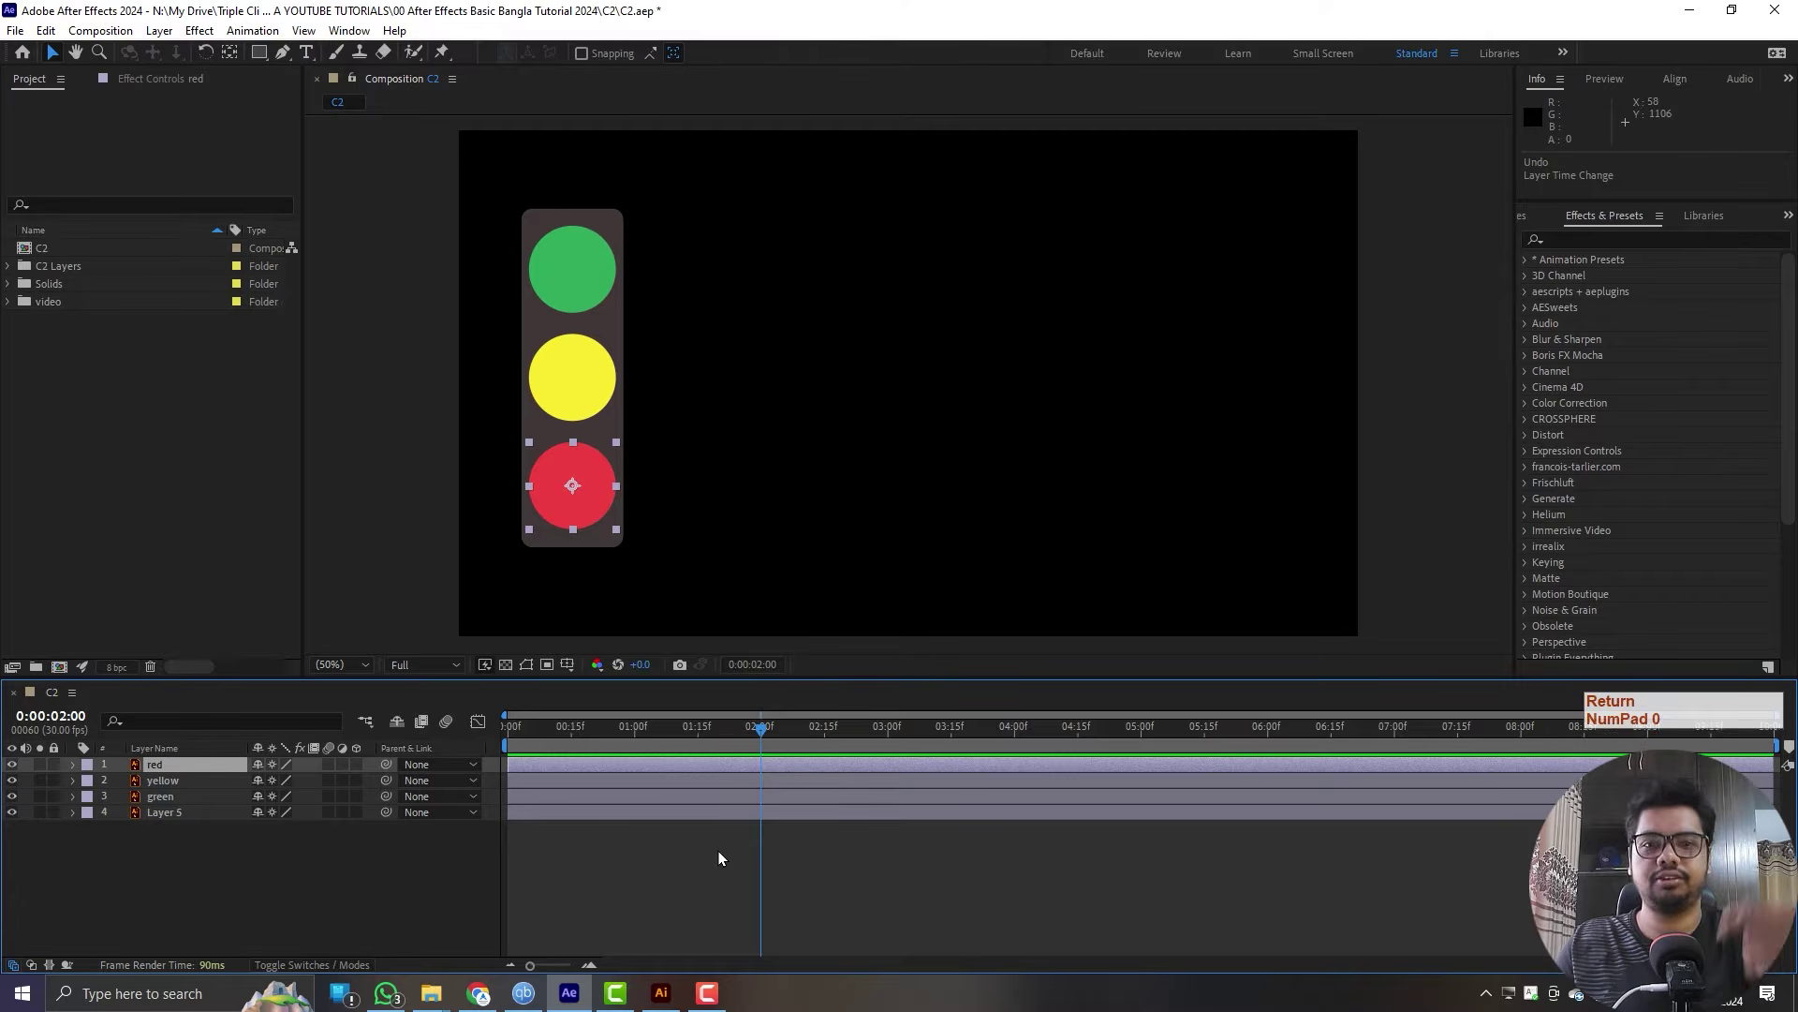
{"action": "key", "text": "shift+Page_Down"}
{"action": "key", "text": "shift+Page_Down"}
{"action": "key", "text": "shift+Page_Down"}
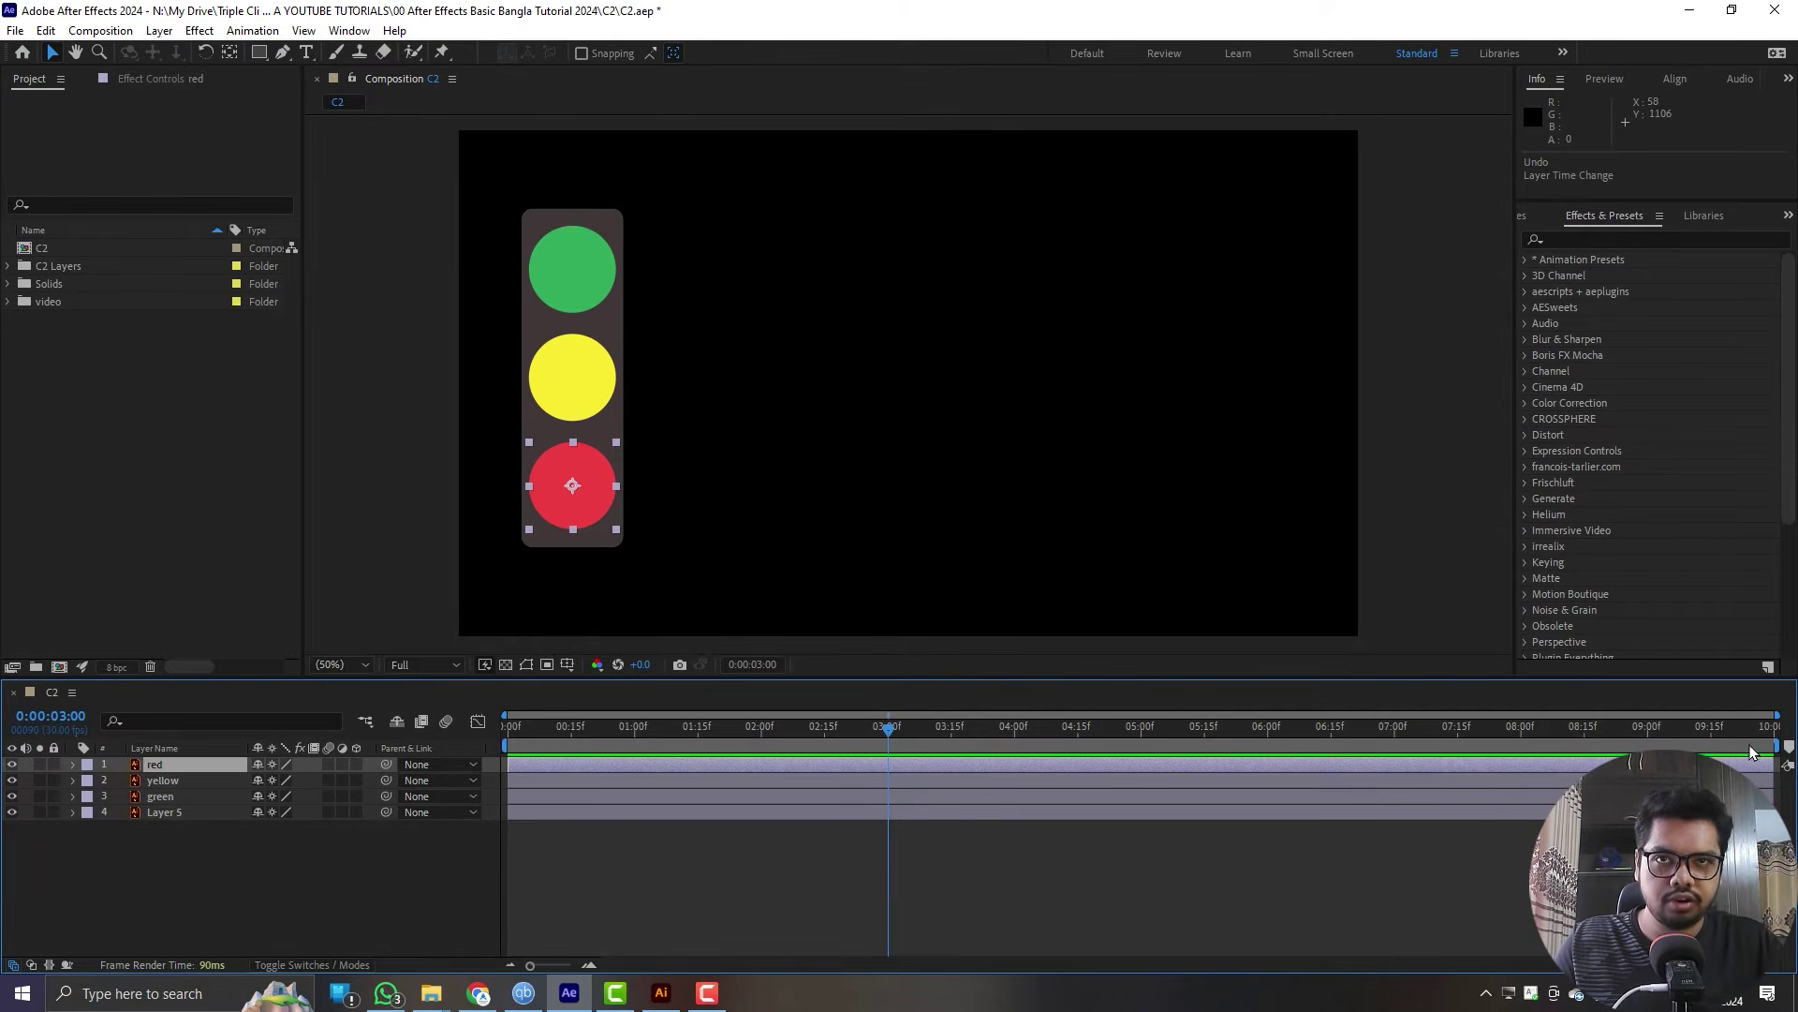
- Try limiting the work area to start at 0:00:01:00 and end at 0:00:03:00, and undo both changes
{"action": "mouse_move", "coordinate": [1777, 747]}
{"action": "left_mouse_down"}
{"action": "mouse_move", "coordinate": [841, 747]}
{"action": "mouse_move", "coordinate": [1777, 746]}
{"action": "left_mouse_up"}
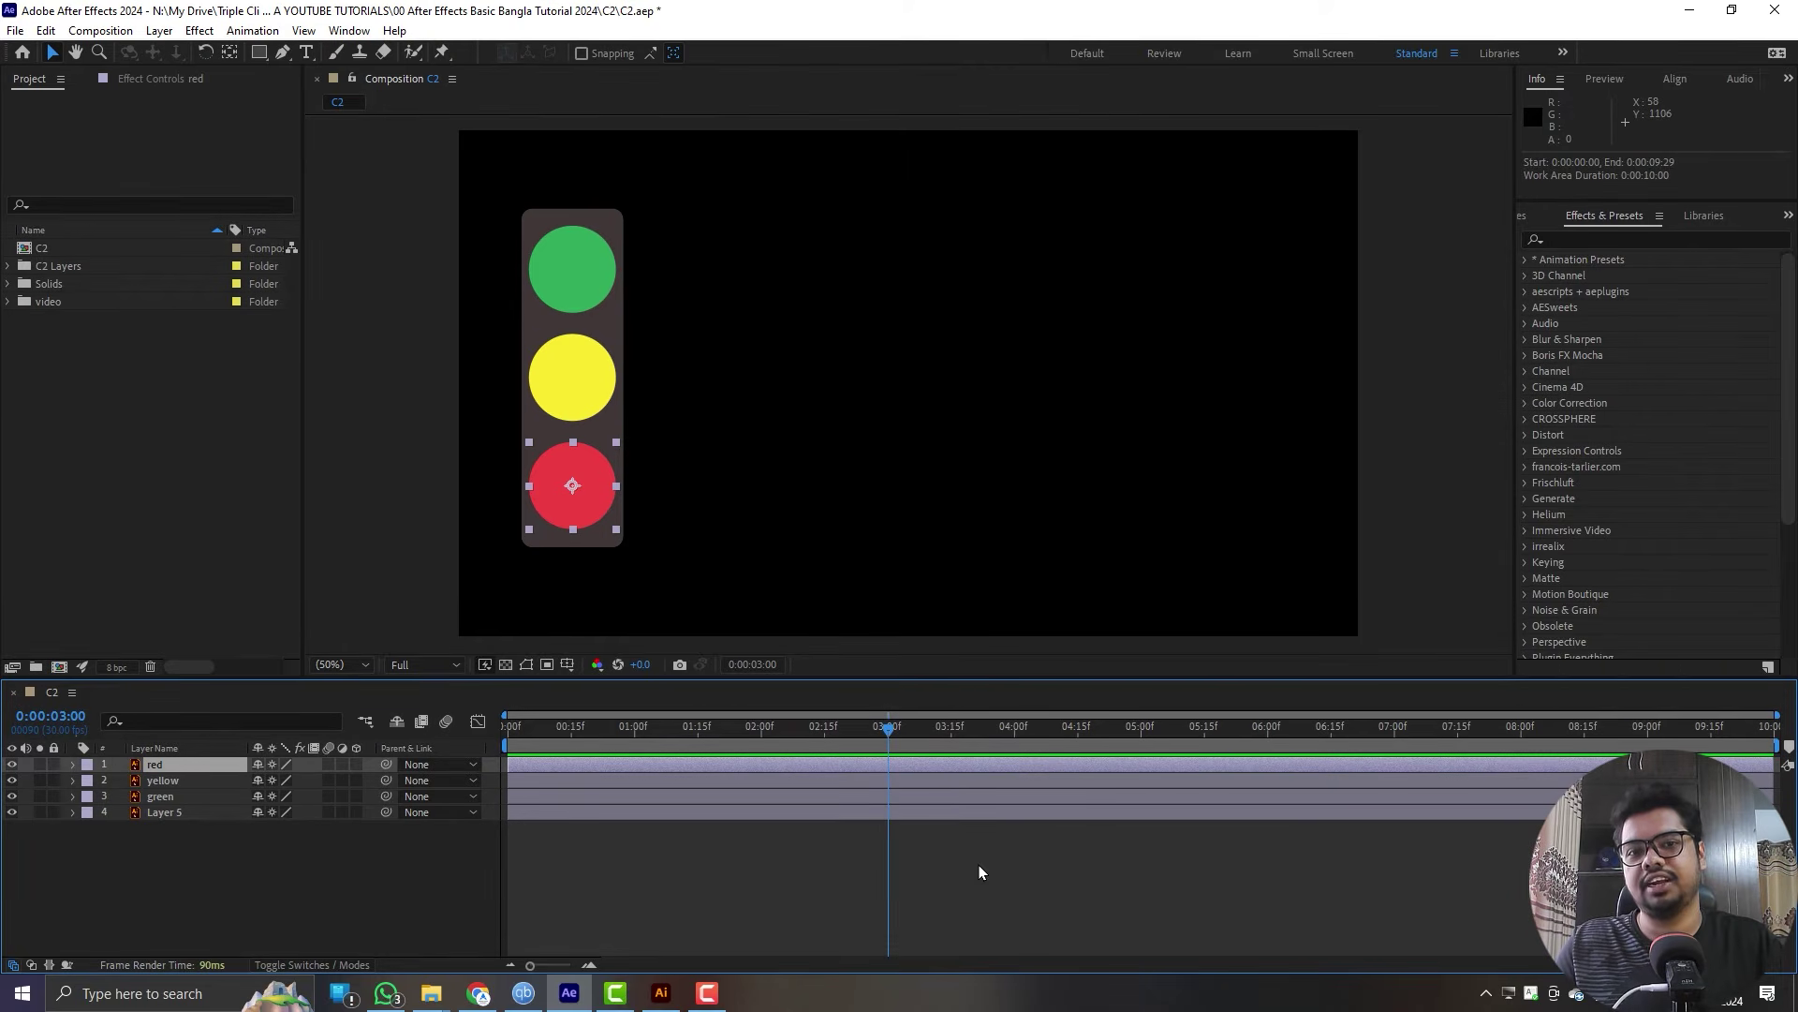
{"action": "key", "text": "n"}
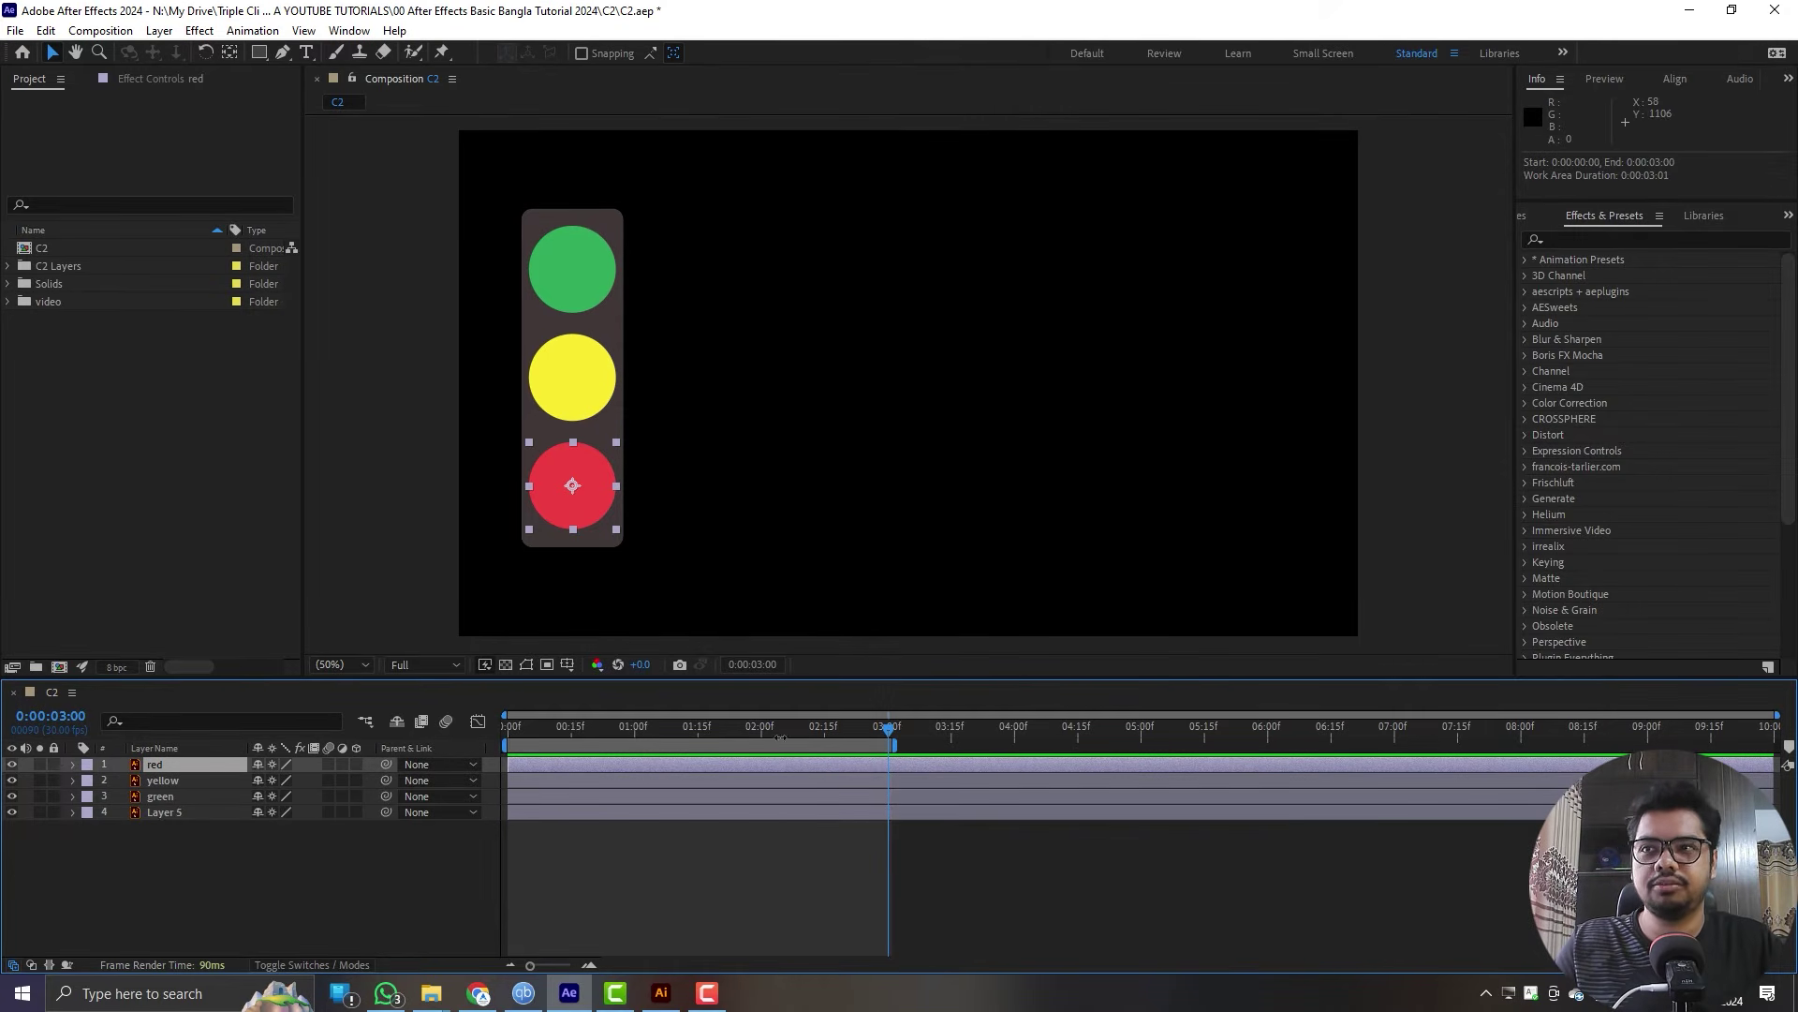
{"action": "left_click", "coordinate": [634, 728]}
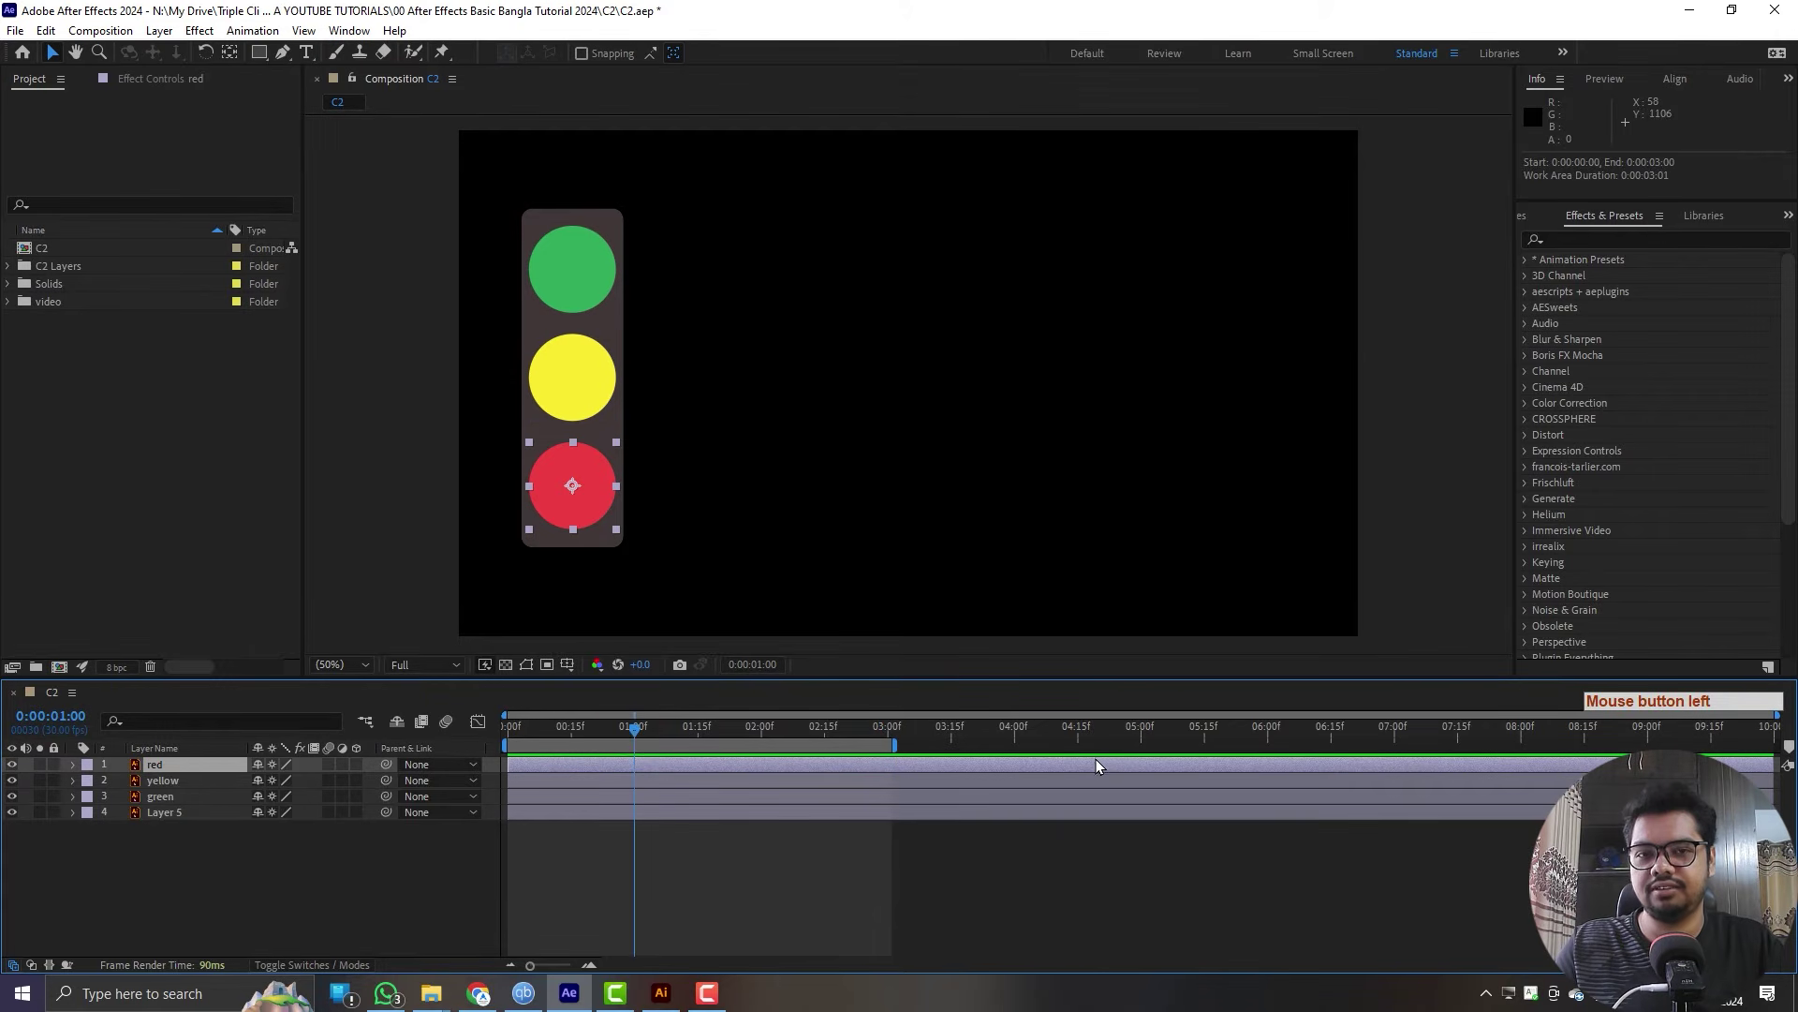
{"action": "key", "text": "b"}
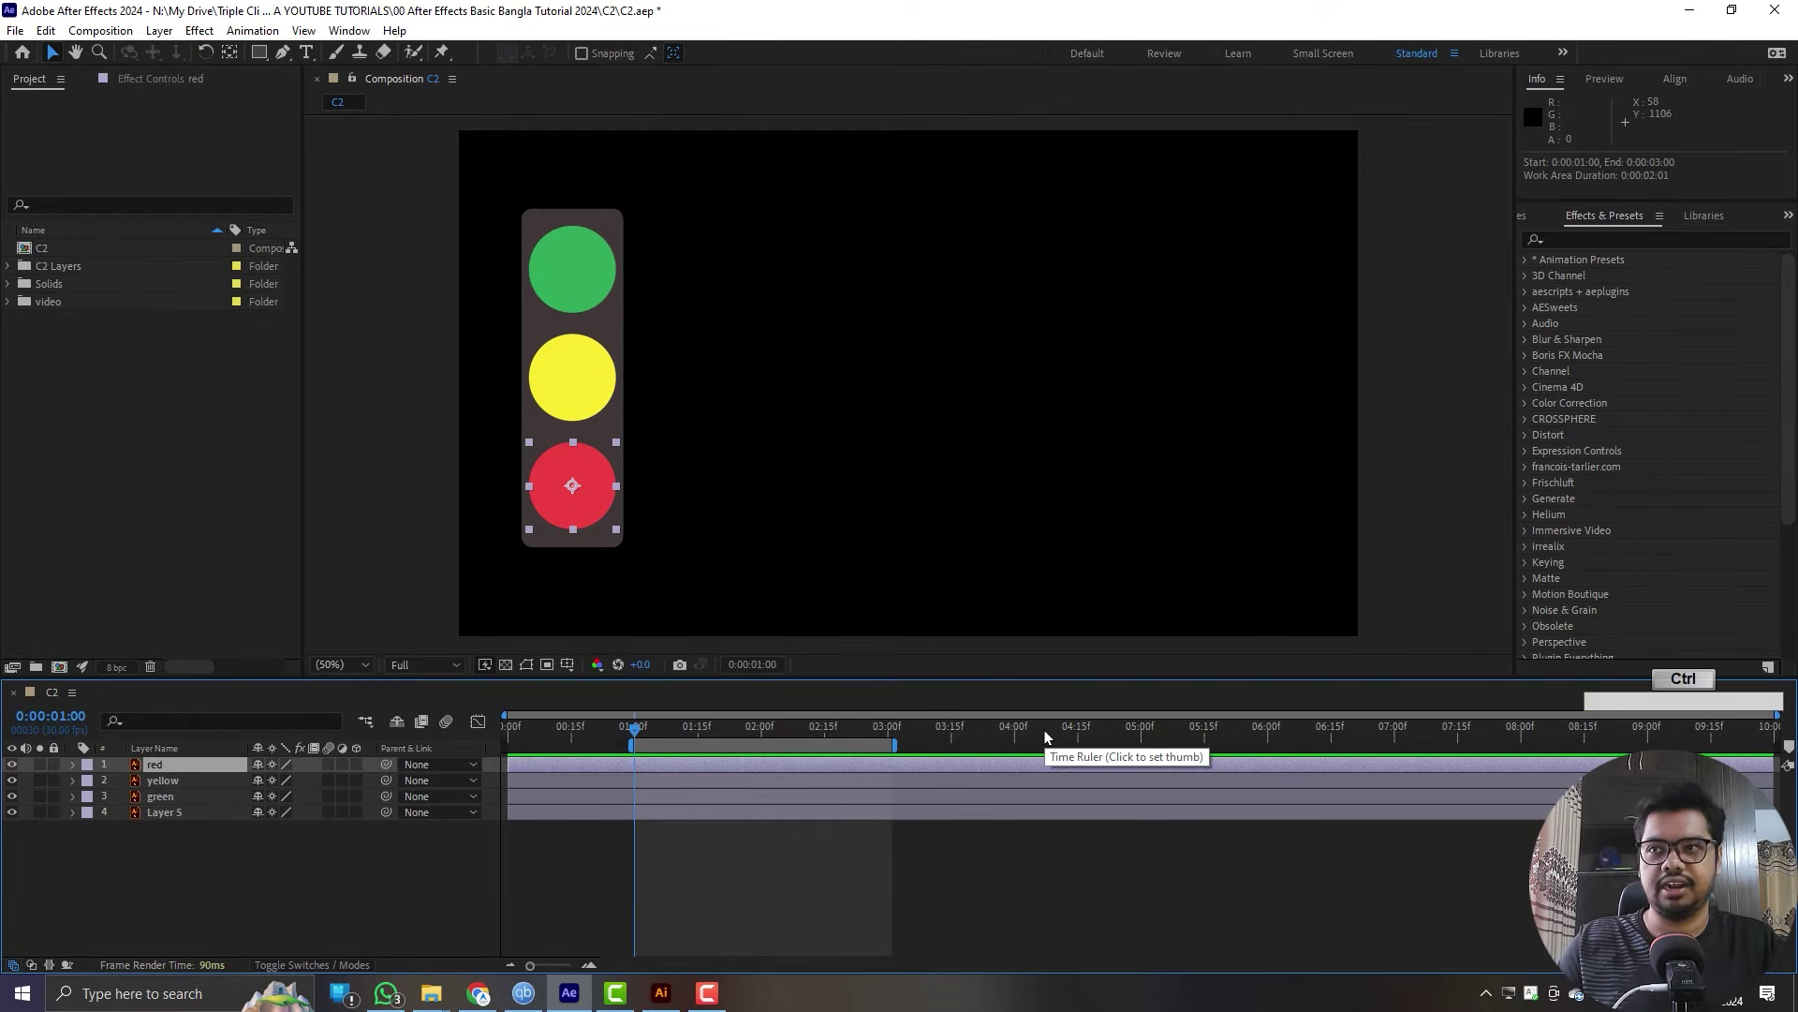
{"action": "key", "text": "ctrl+z"}
{"action": "key", "text": "ctrl+z"}
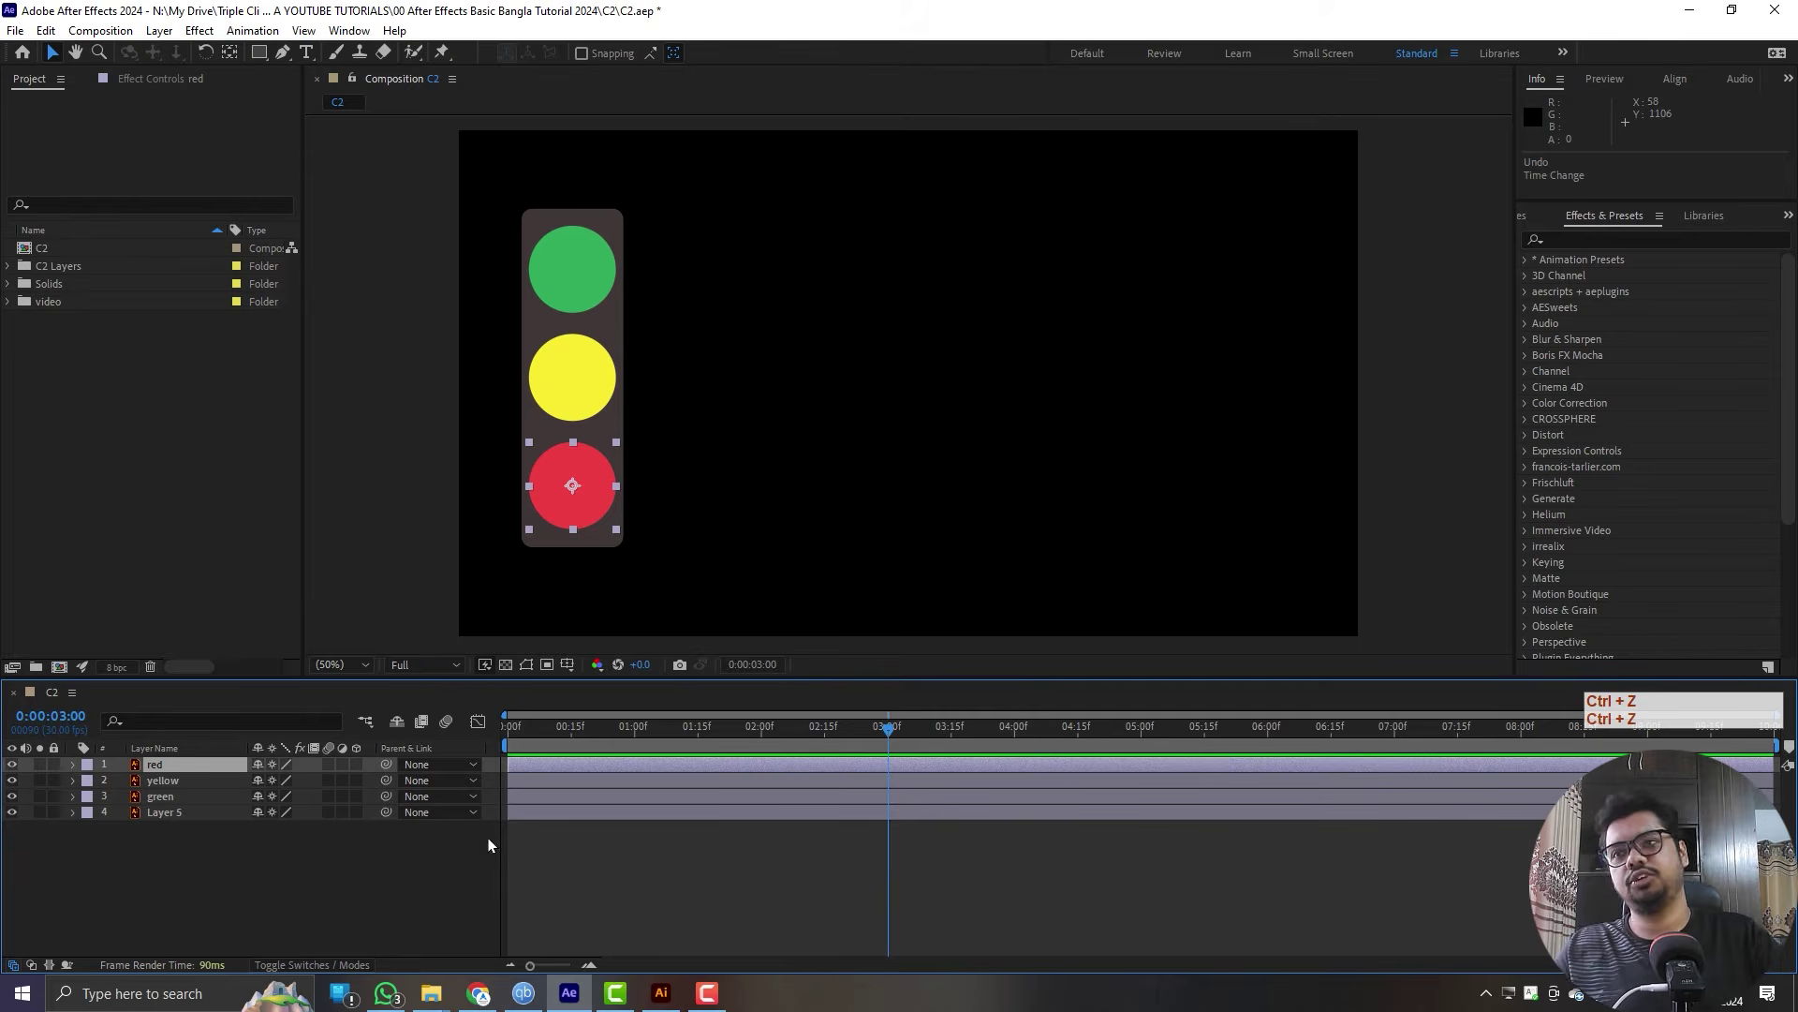
- Move the current time to 0:00:01:00 and trim the end of the red layer to that point
{"action": "left_click", "coordinate": [635, 736]}
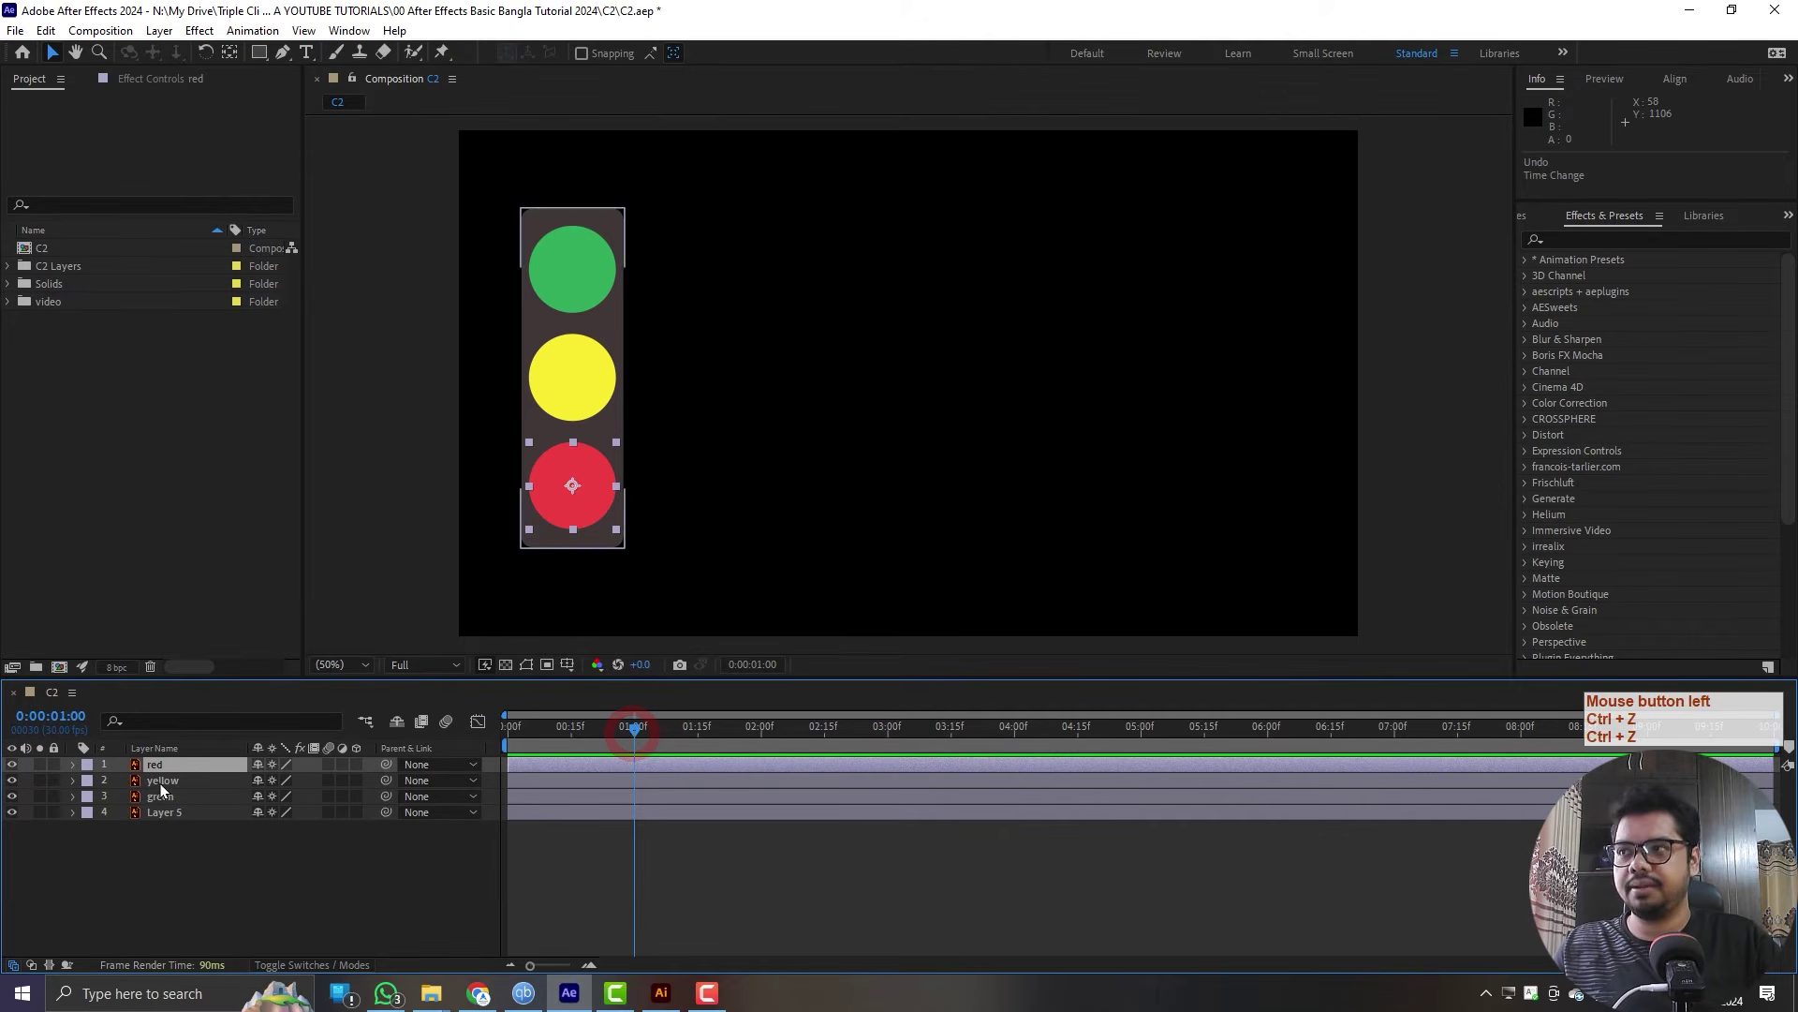
{"action": "left_click", "coordinate": [691, 766]}
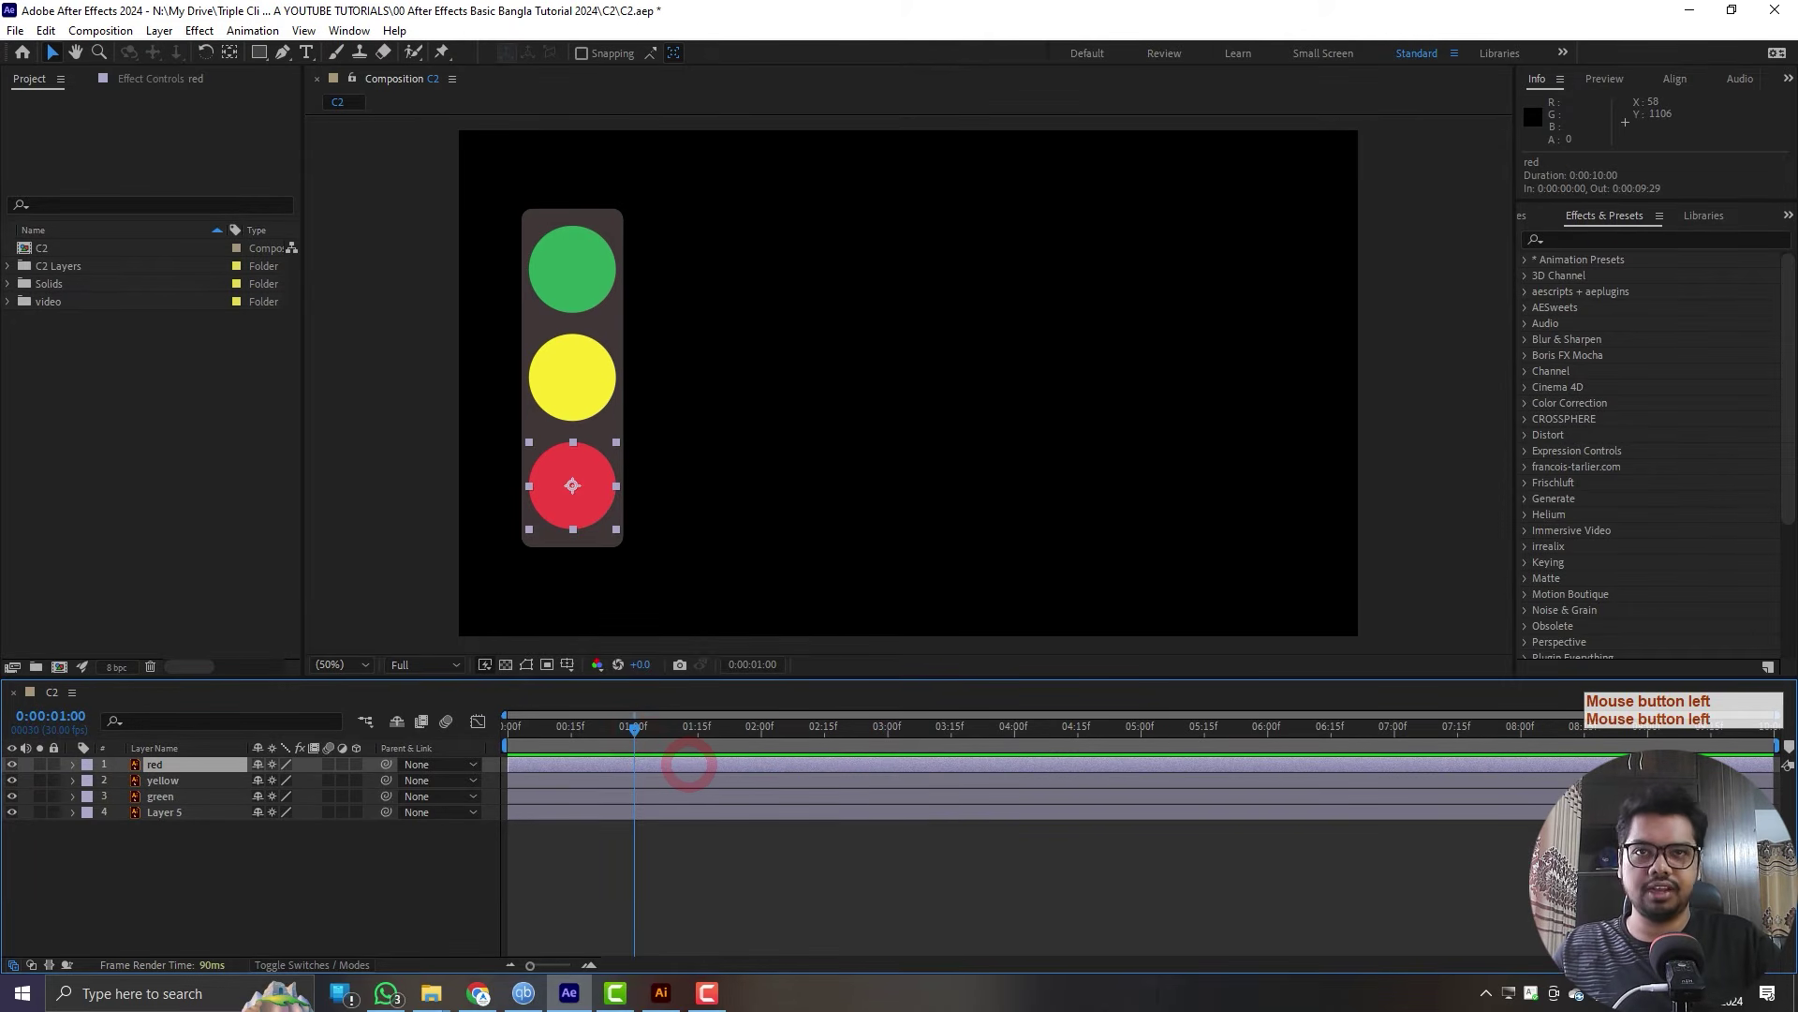
{"action": "left_click_drag", "start_coordinate": [1774, 764], "coordinate": [847, 802]}
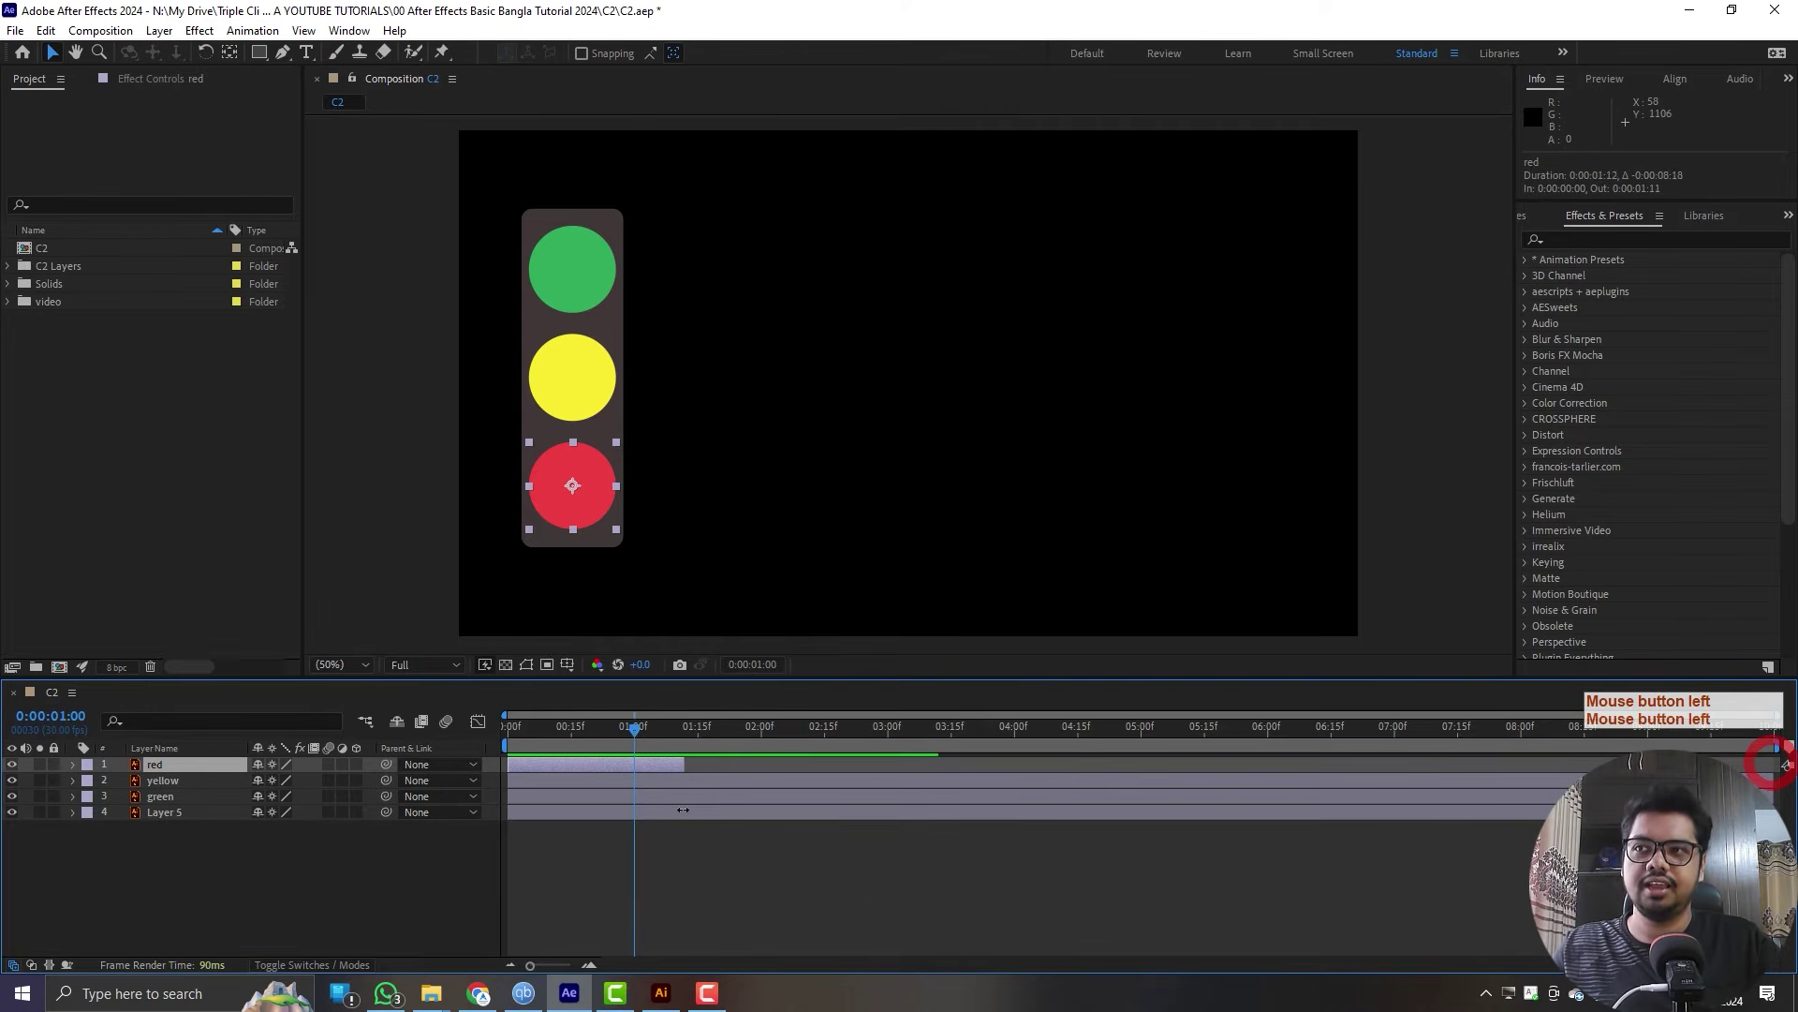
{"action": "key", "text": "ctrl+z"}
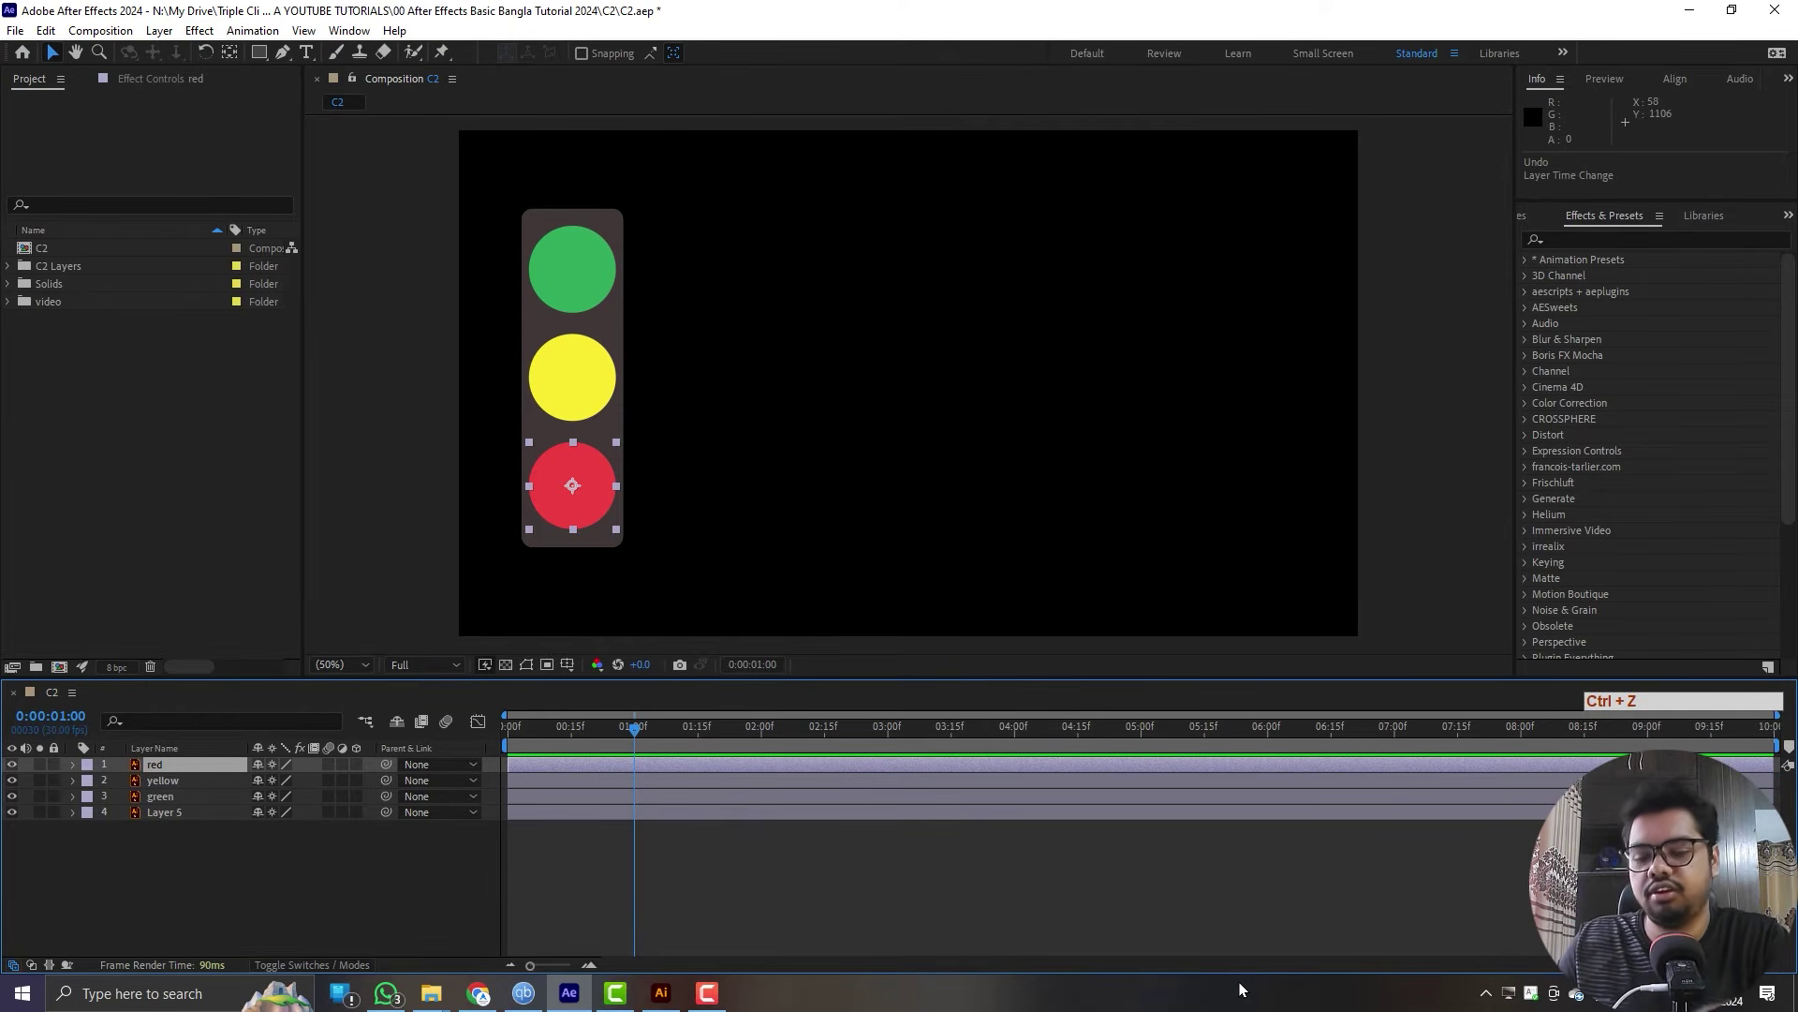
{"action": "key", "text": "alt"}
{"action": "key", "text": "alt+bracketright"}
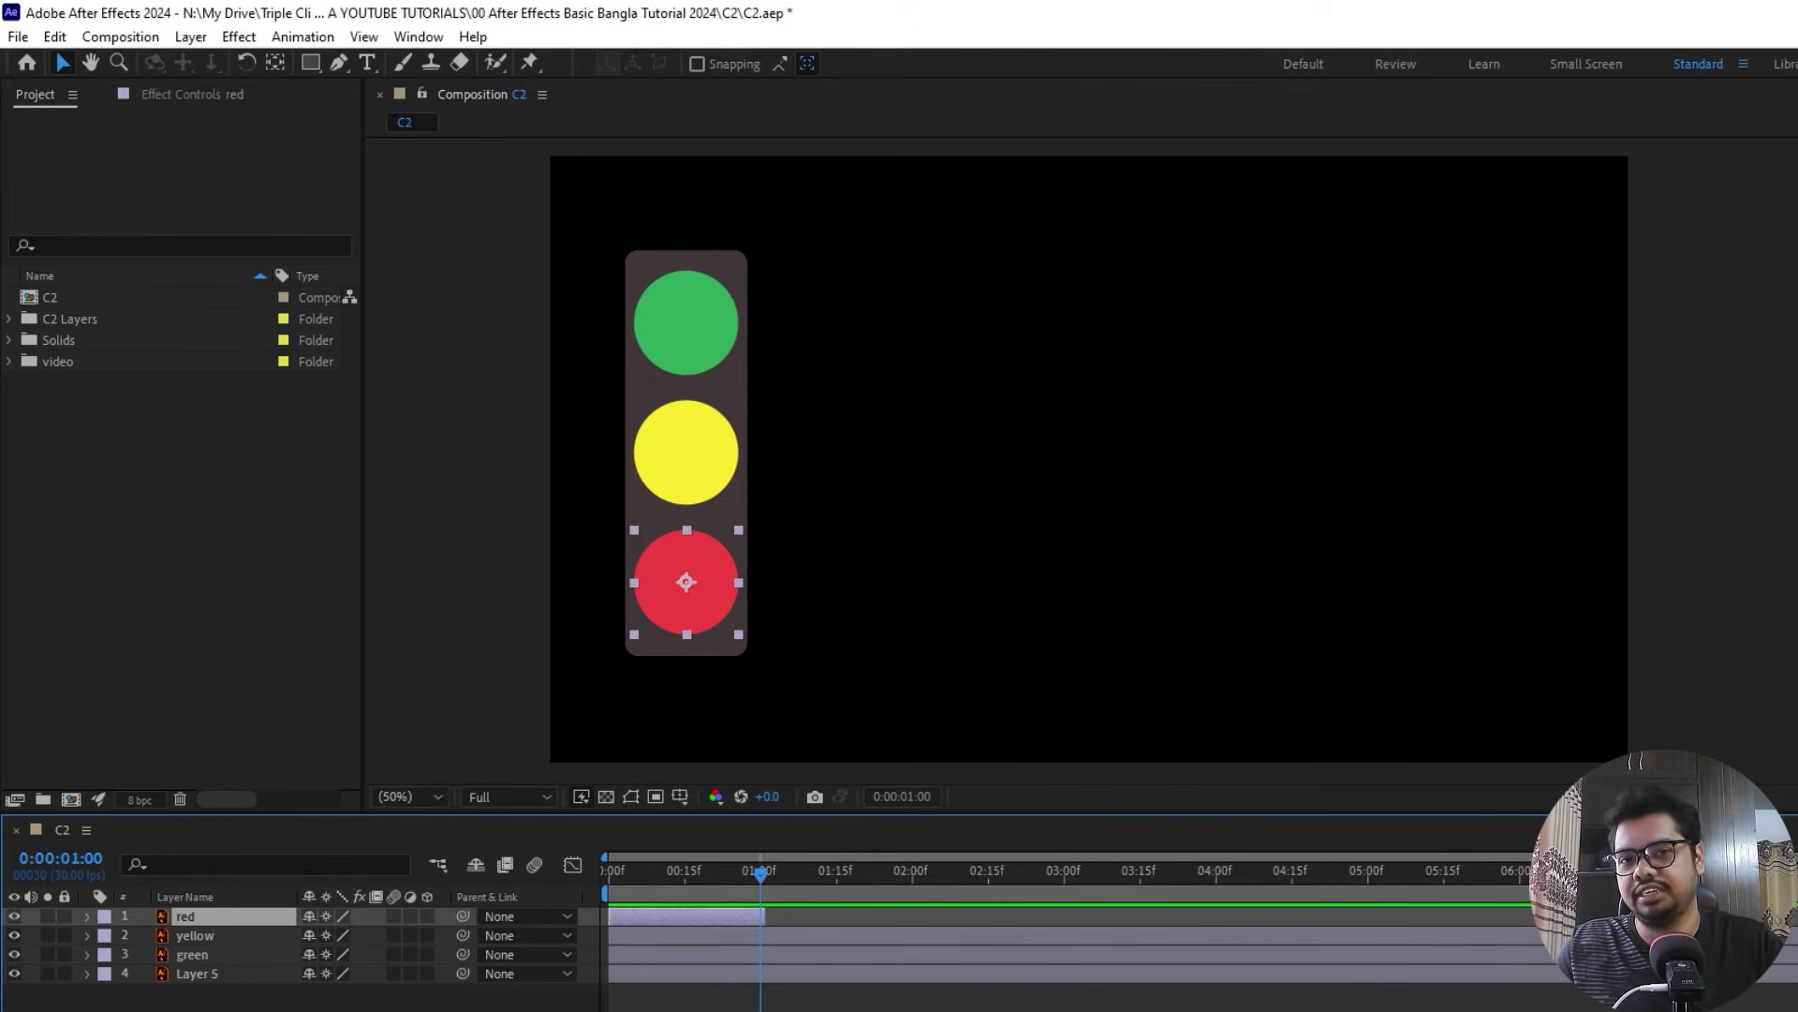
- Trim the start of the yellow layer to 0:00:01:00 and move the current time to 0:00:02:00
{"action": "left_click", "coordinate": [825, 938]}
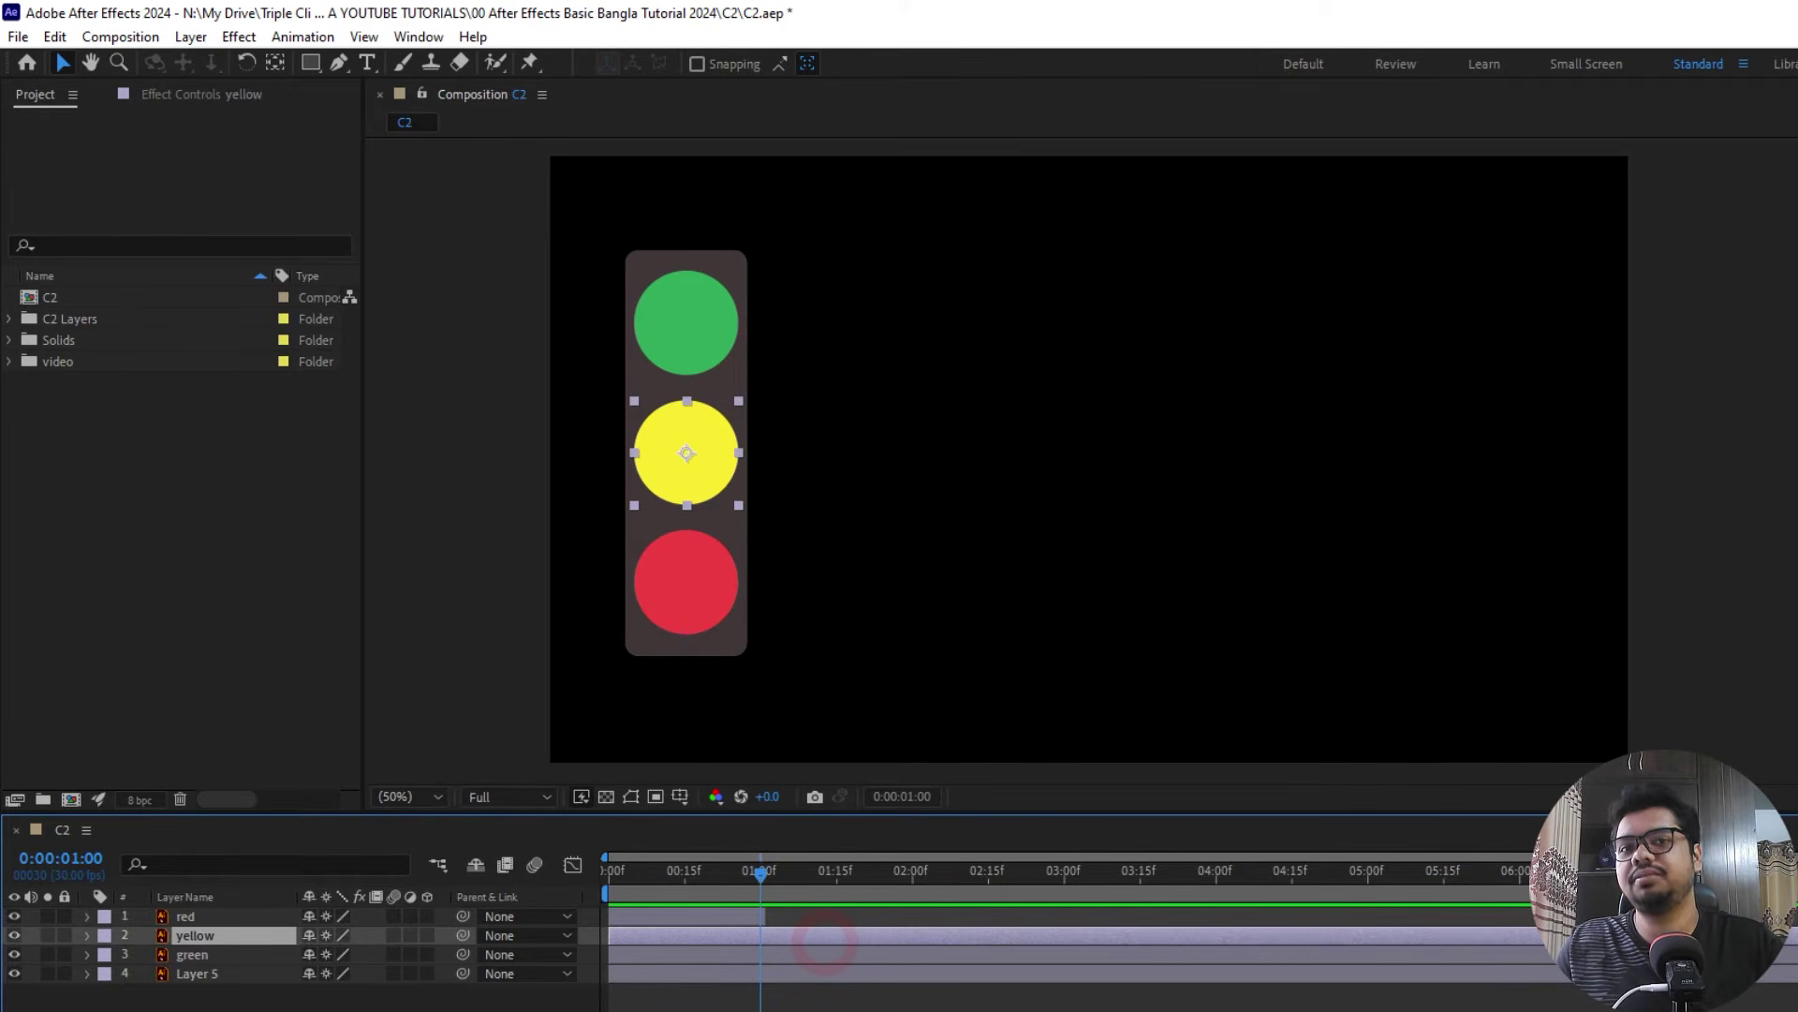
{"action": "key", "text": "alt+bracketleft"}
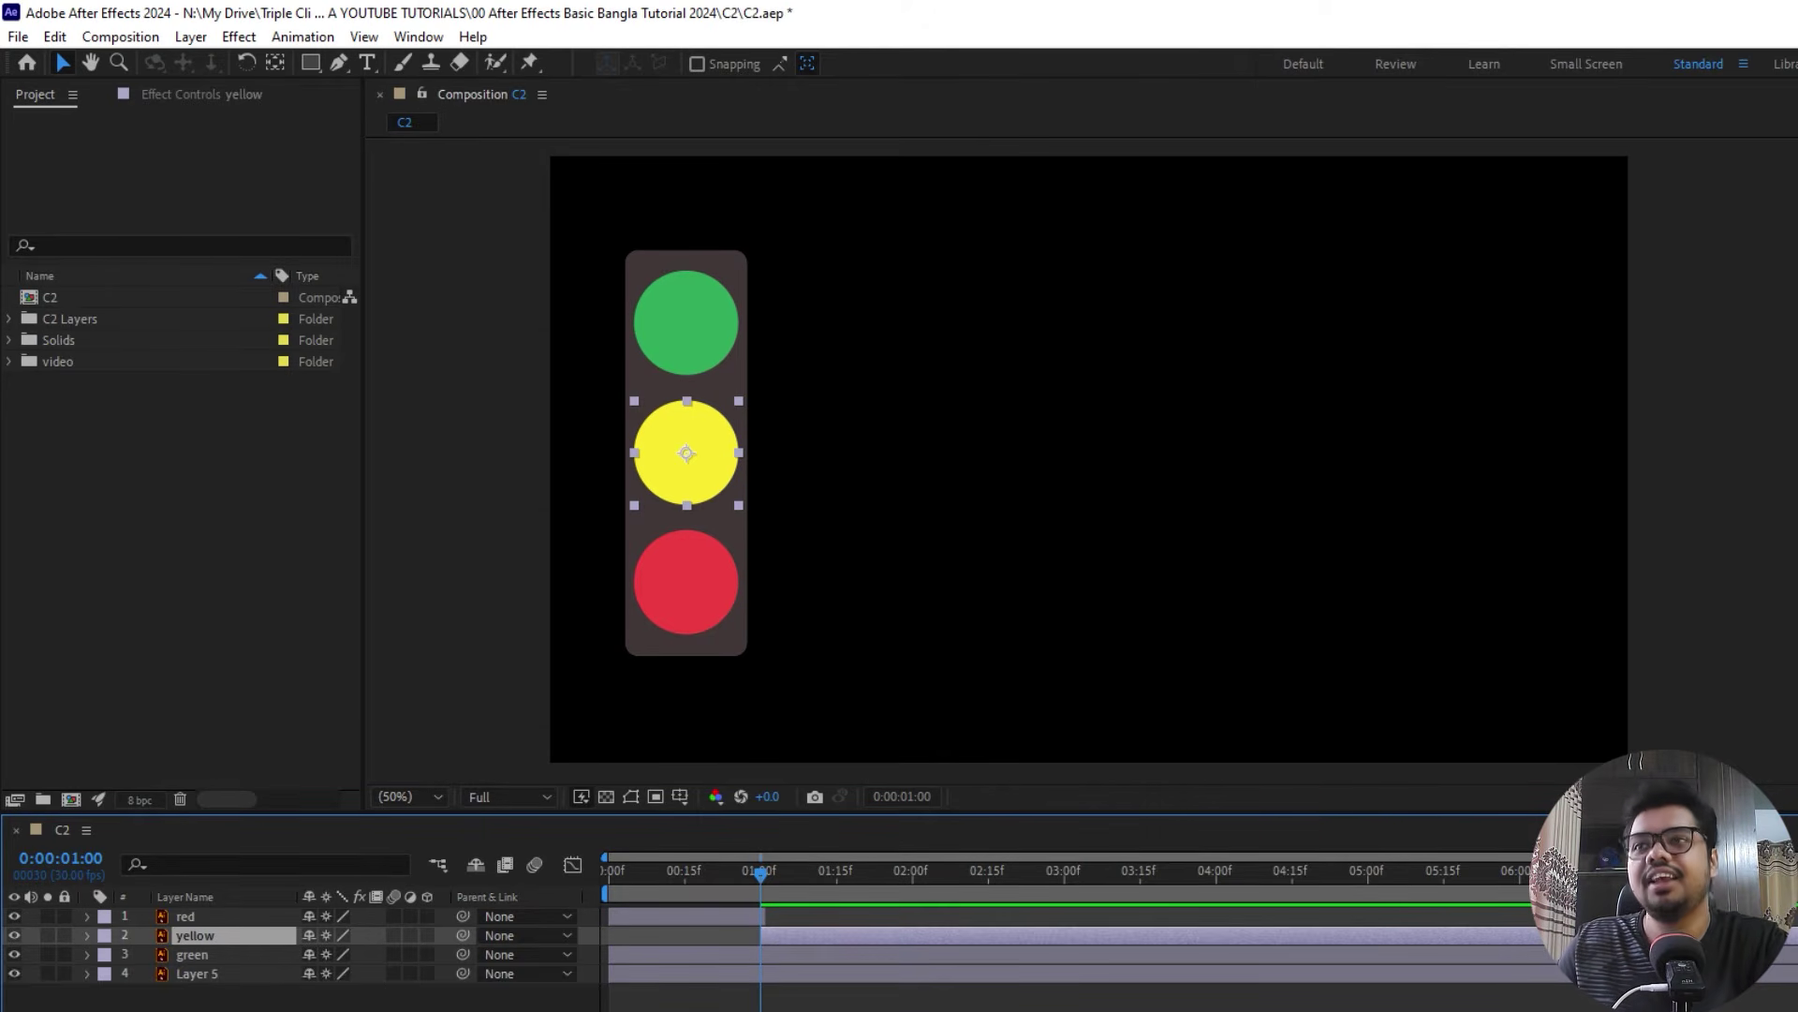
{"action": "key", "text": "space"}
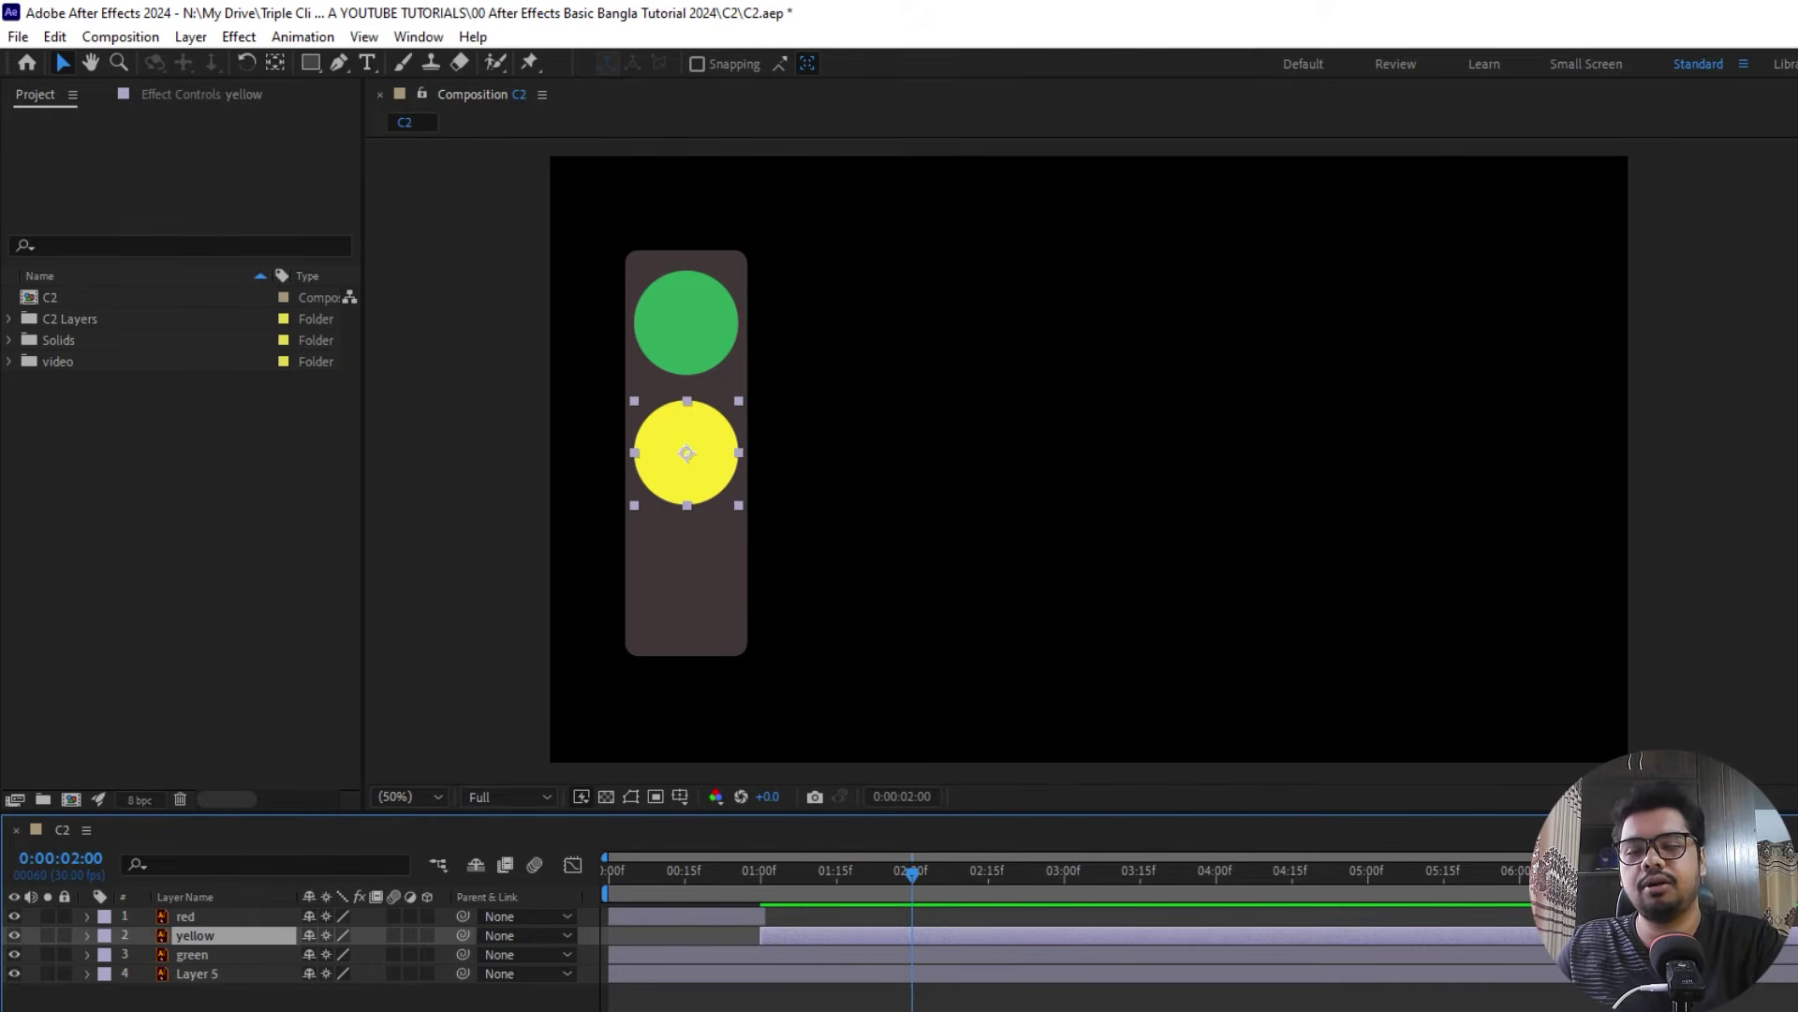
- Trim the end of the yellow layer to 0:00:02:00 and practise stepping the selection up and down through the layers
{"action": "key", "text": "alt+bracketright"}
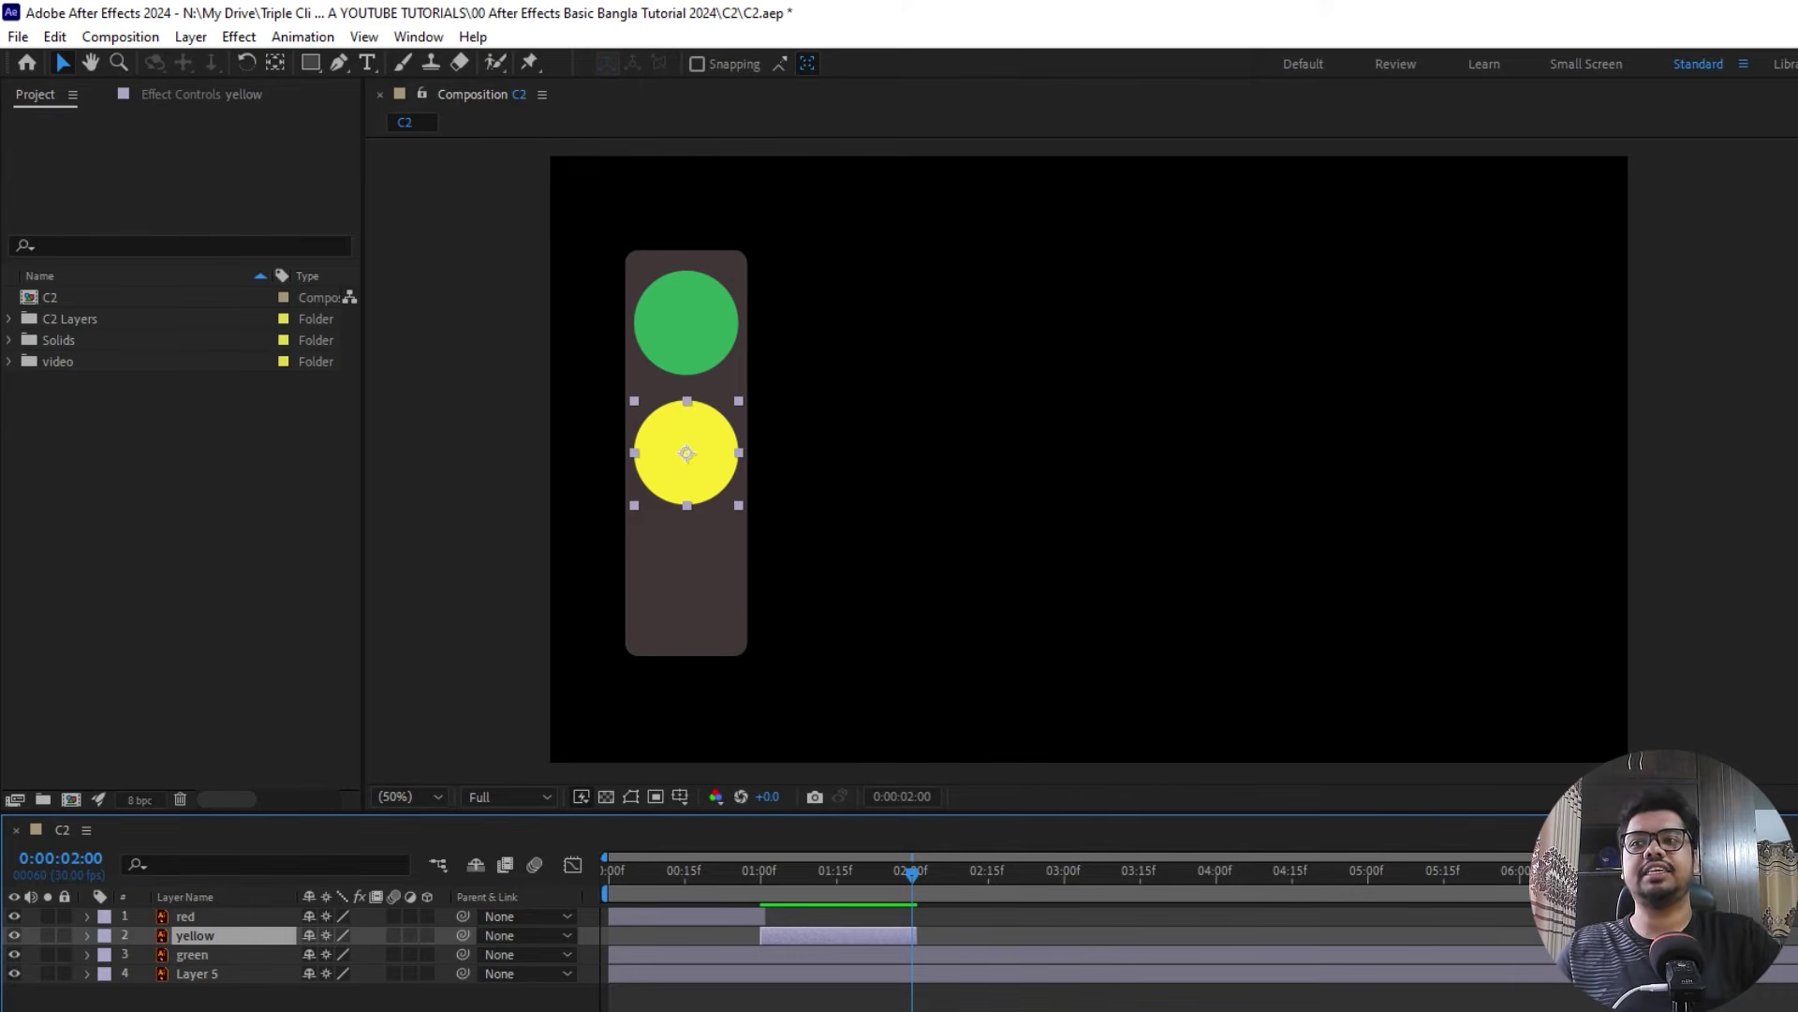
{"action": "key", "text": "ctrl+Down"}
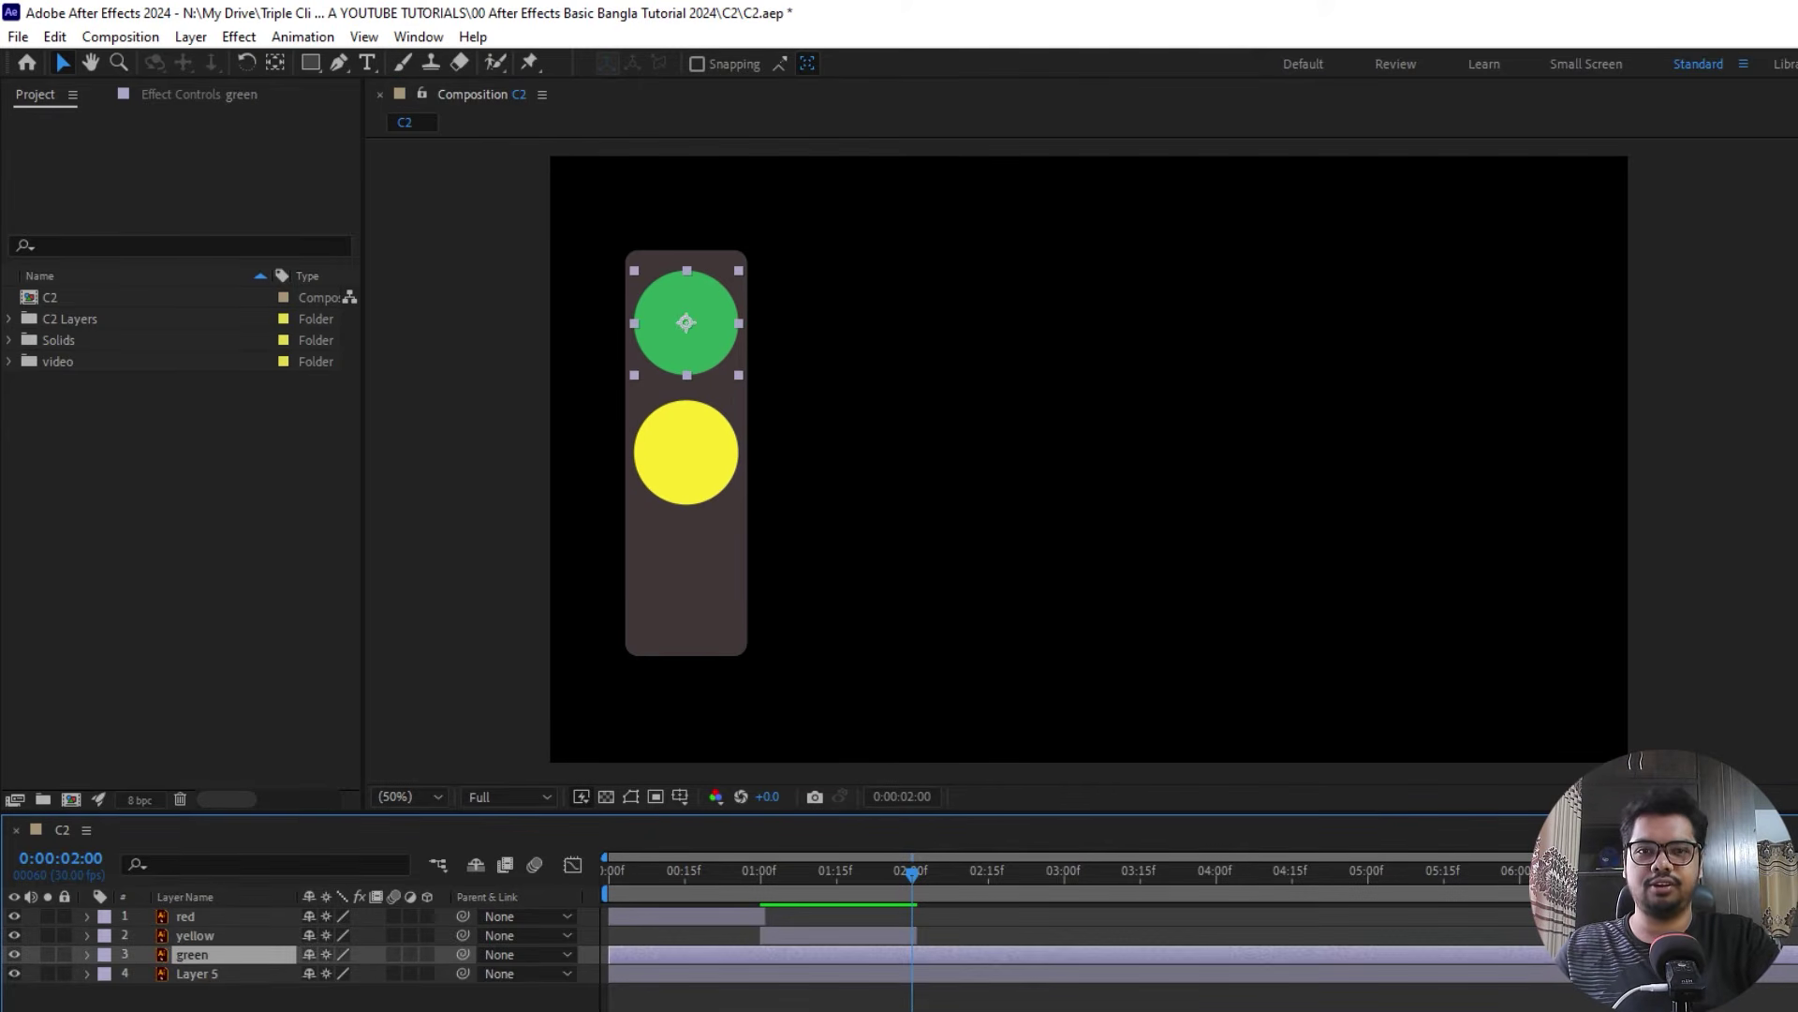
{"action": "key", "text": "ctrl+Up"}
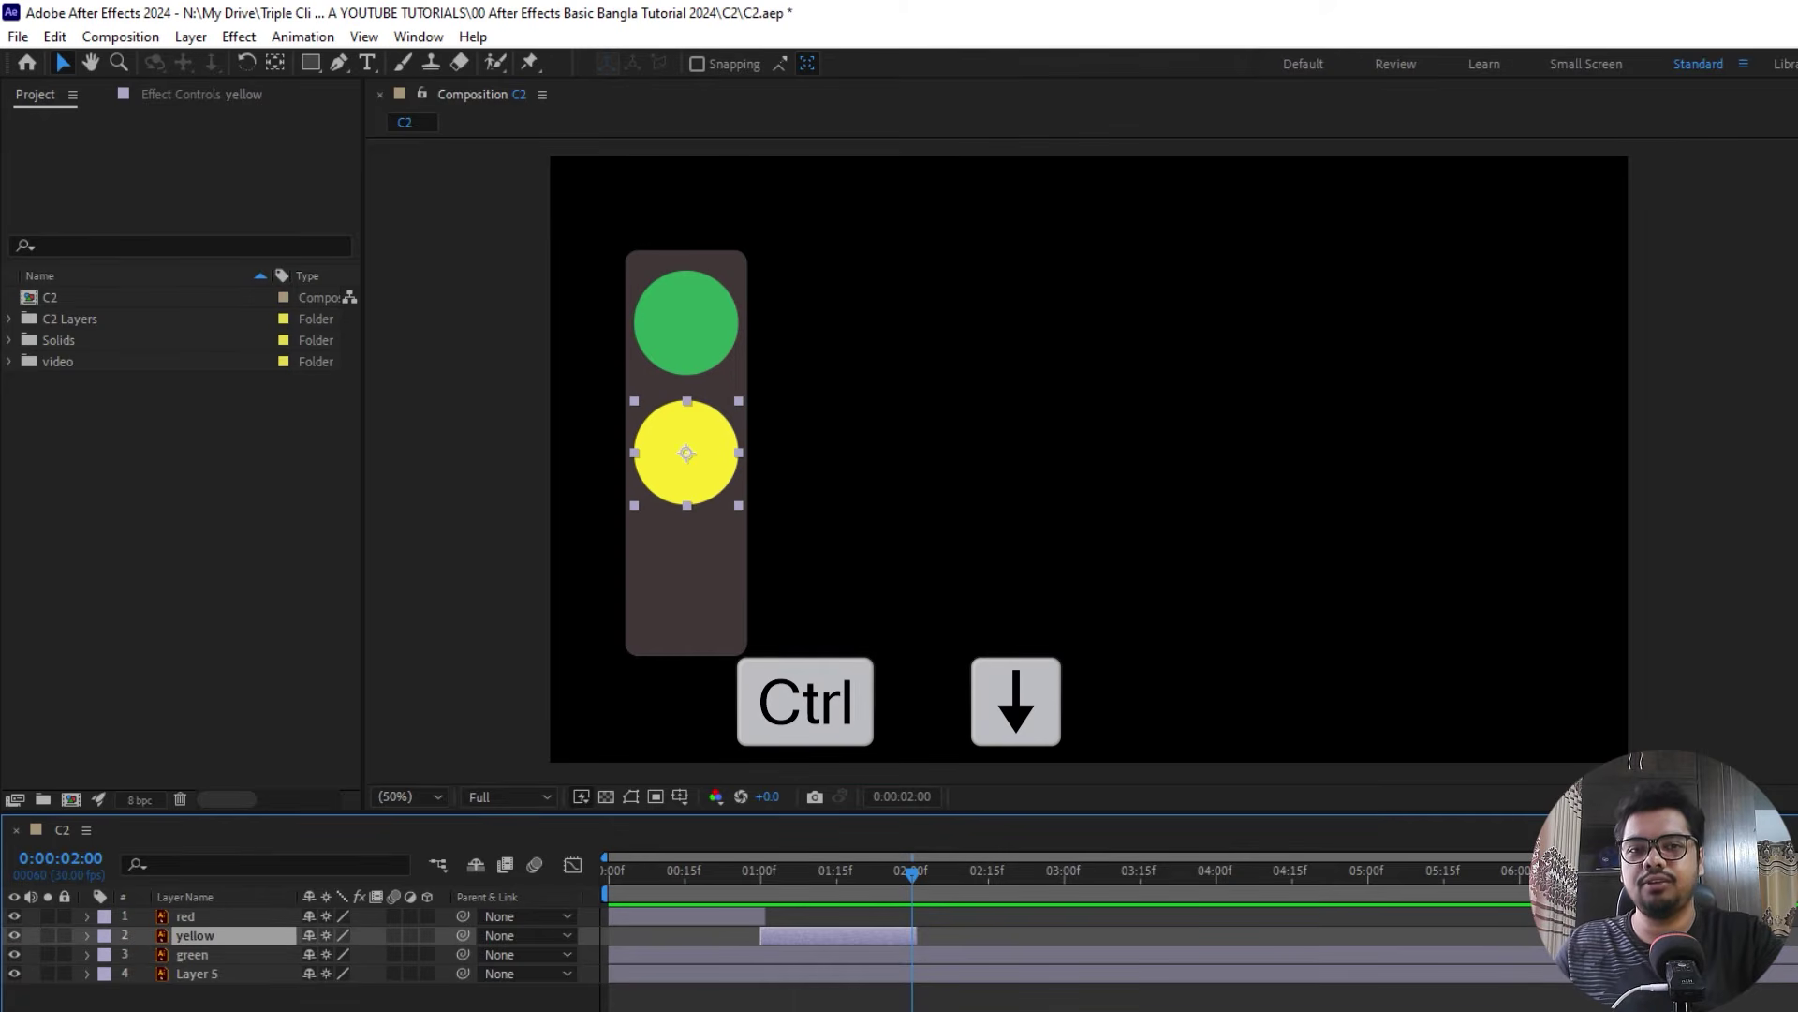
{"action": "key", "text": "ctrl+Down"}
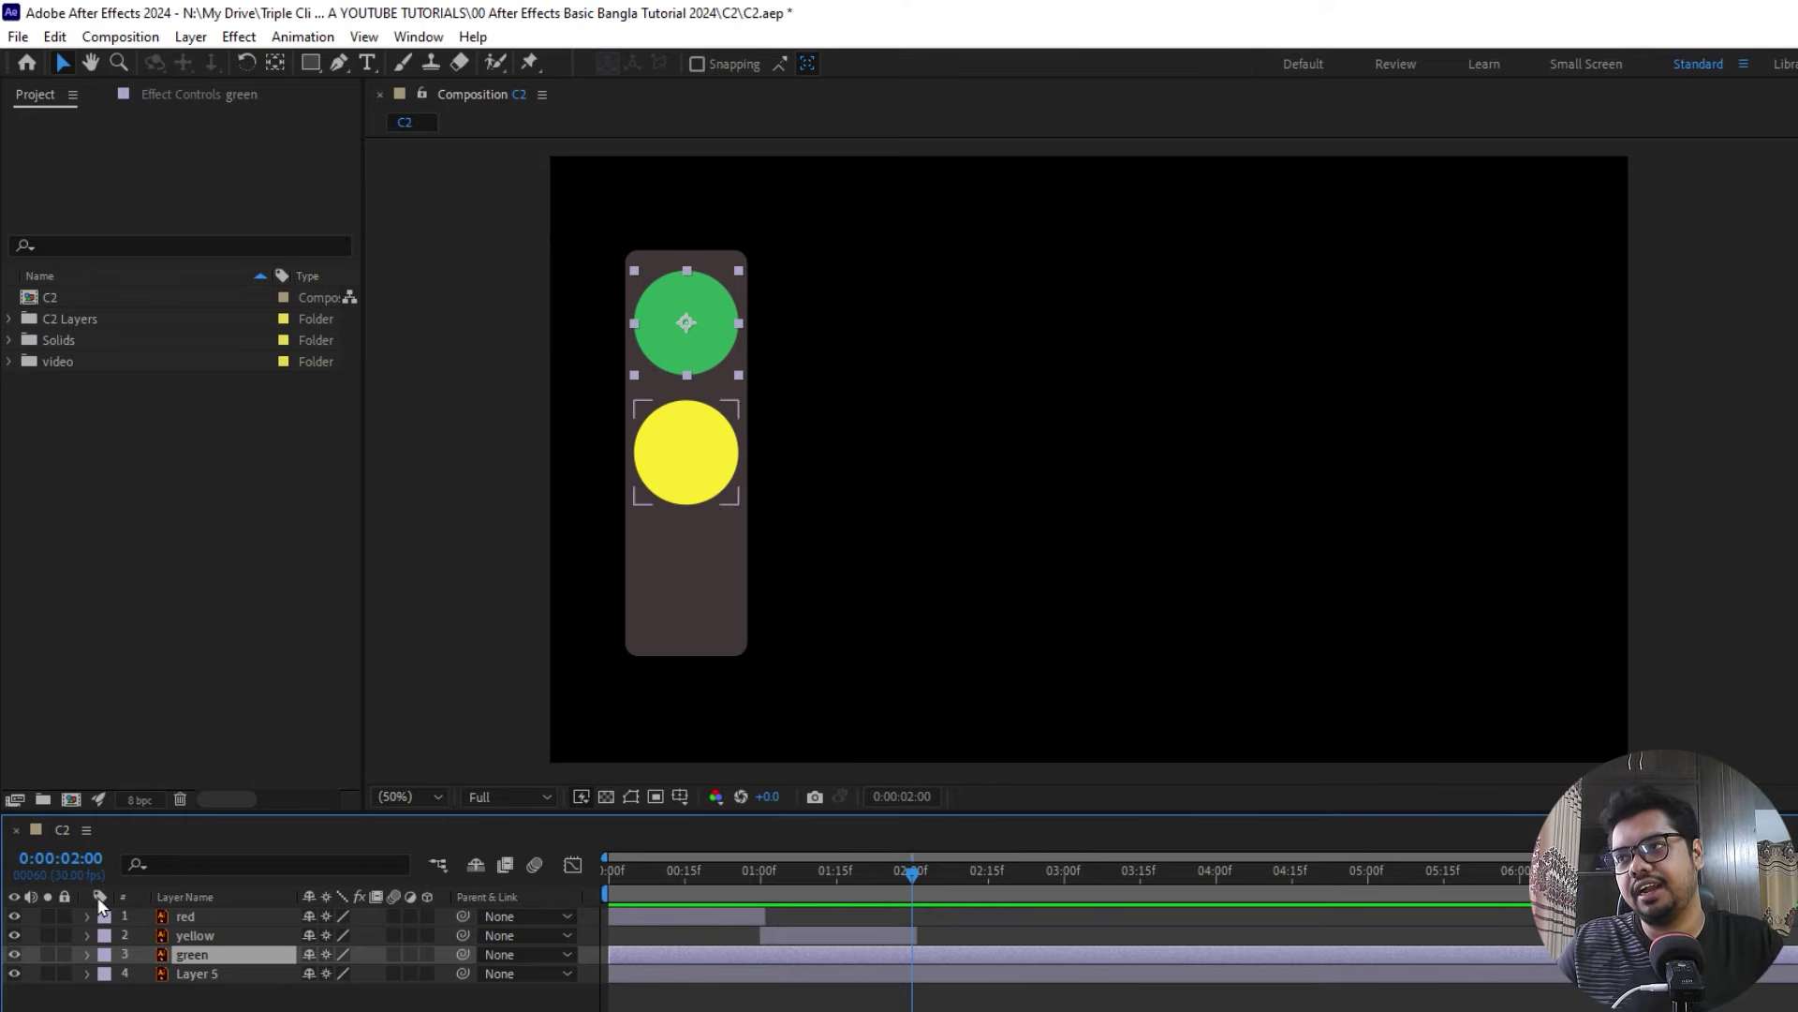
{"action": "key", "text": "ctrl+Up"}
{"action": "key", "text": "ctrl+Up"}
{"action": "key", "text": "ctrl+Down"}
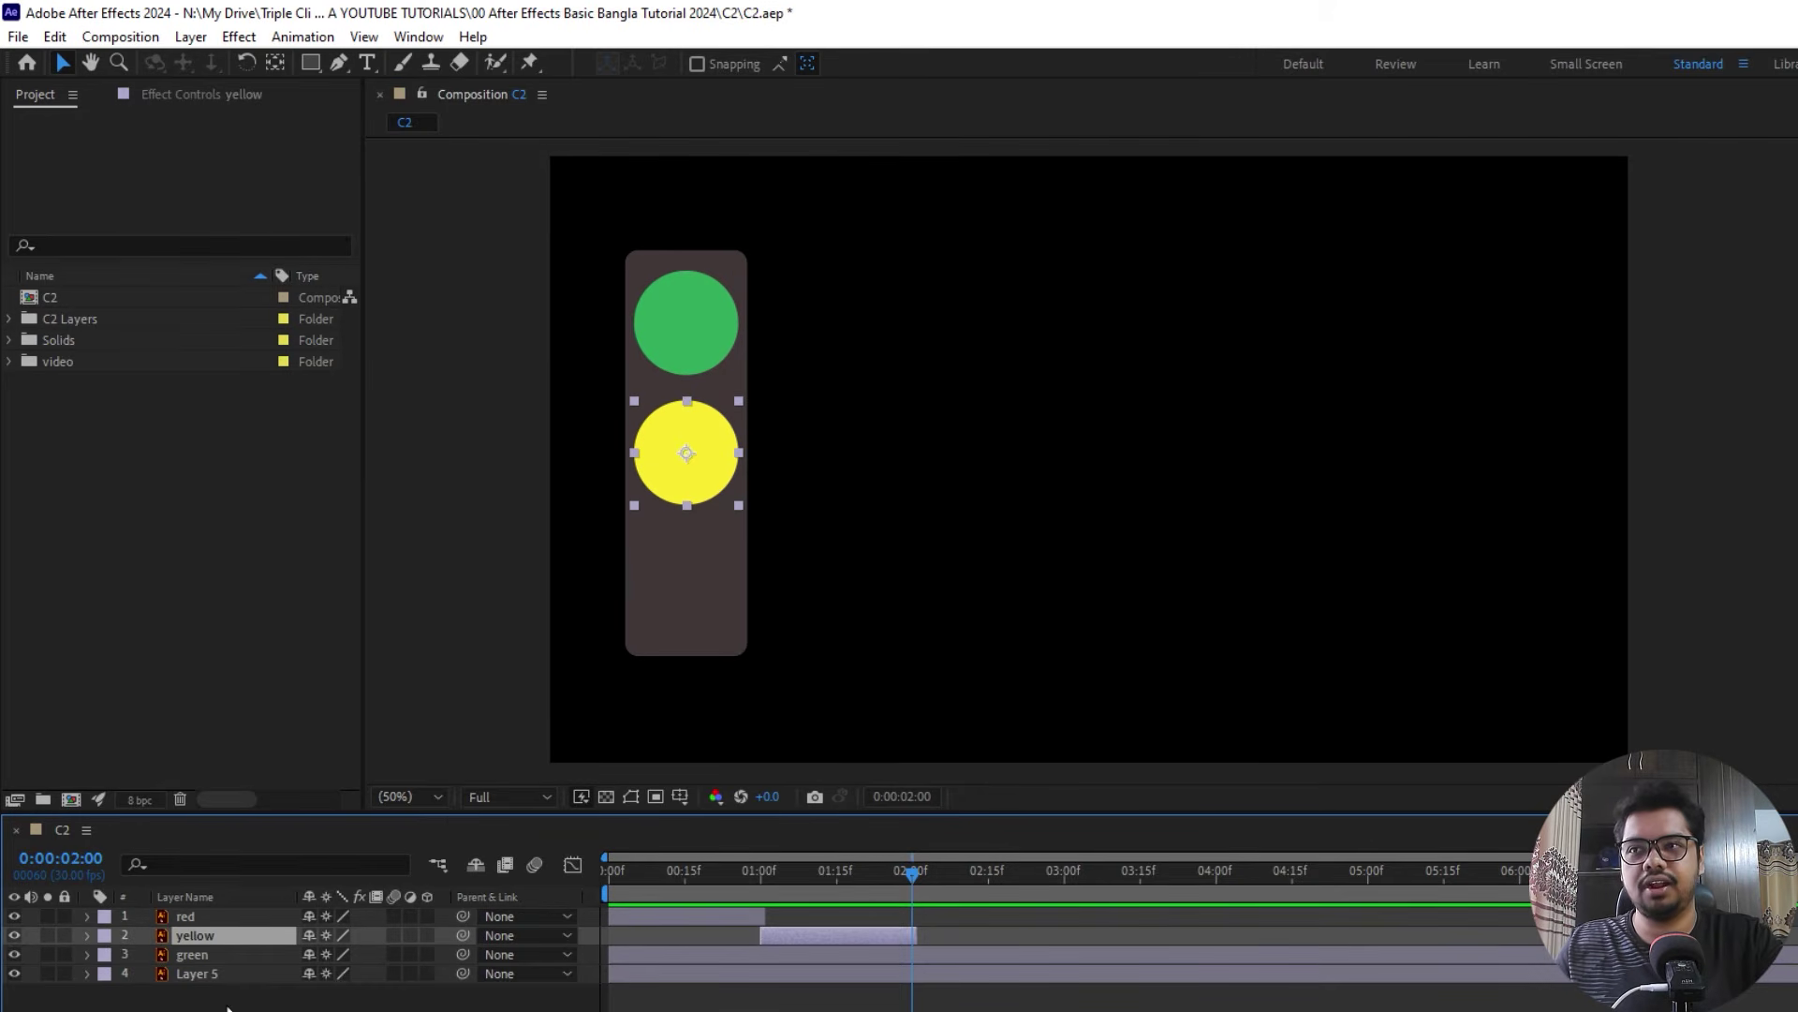
- Trim the green layer so it starts at 0:00:02:00 and ends at 0:00:03:00
{"action": "key", "text": "ctrl+Down"}
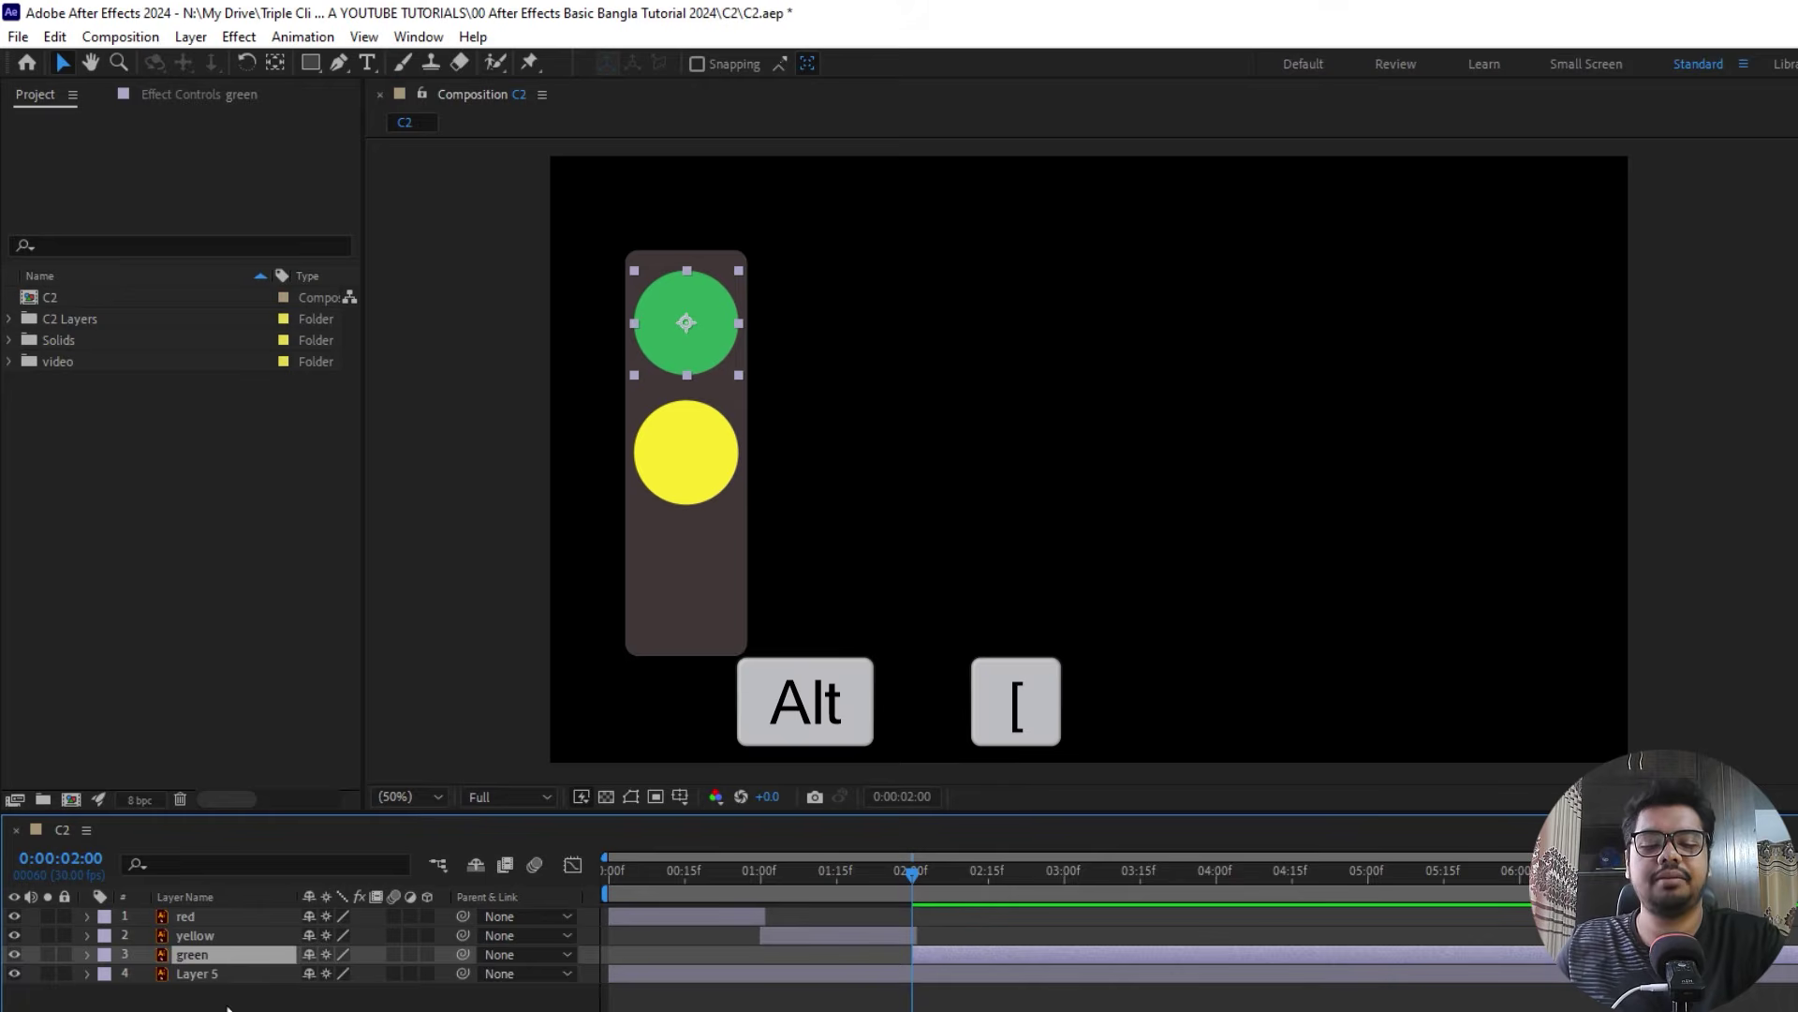
{"action": "key", "text": "space"}
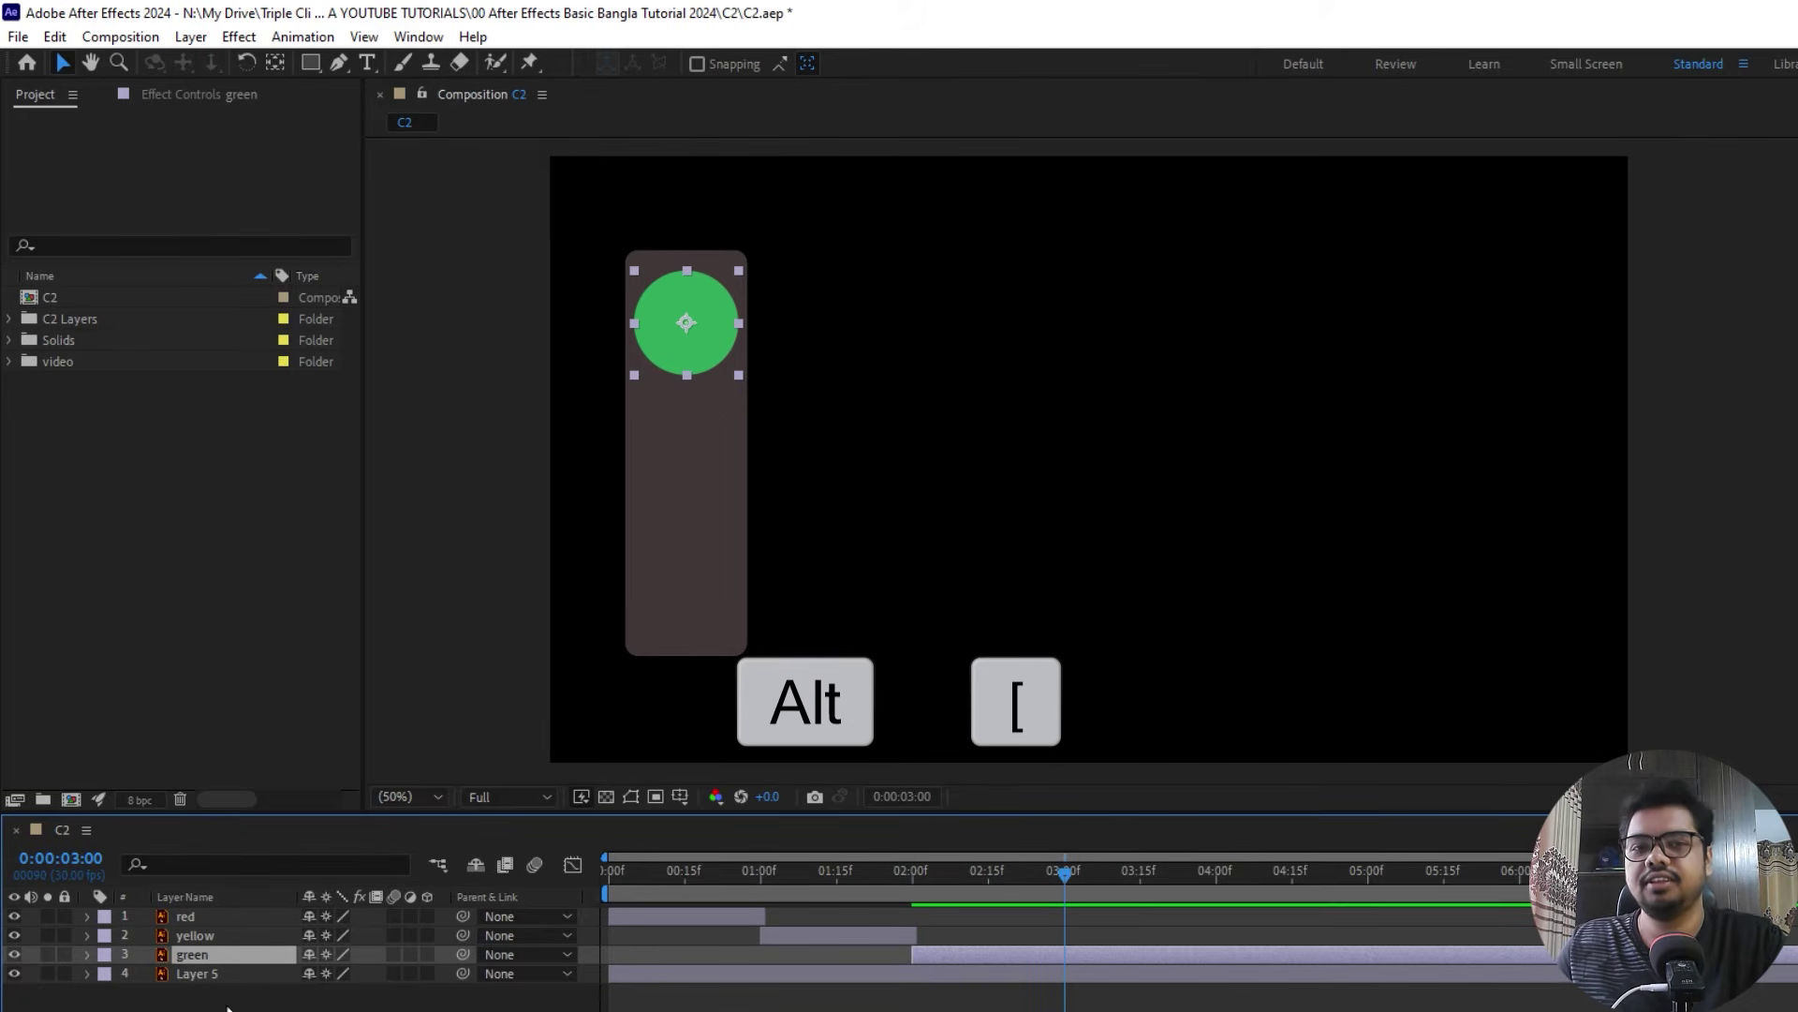
{"action": "key", "text": "alt+bracketright"}
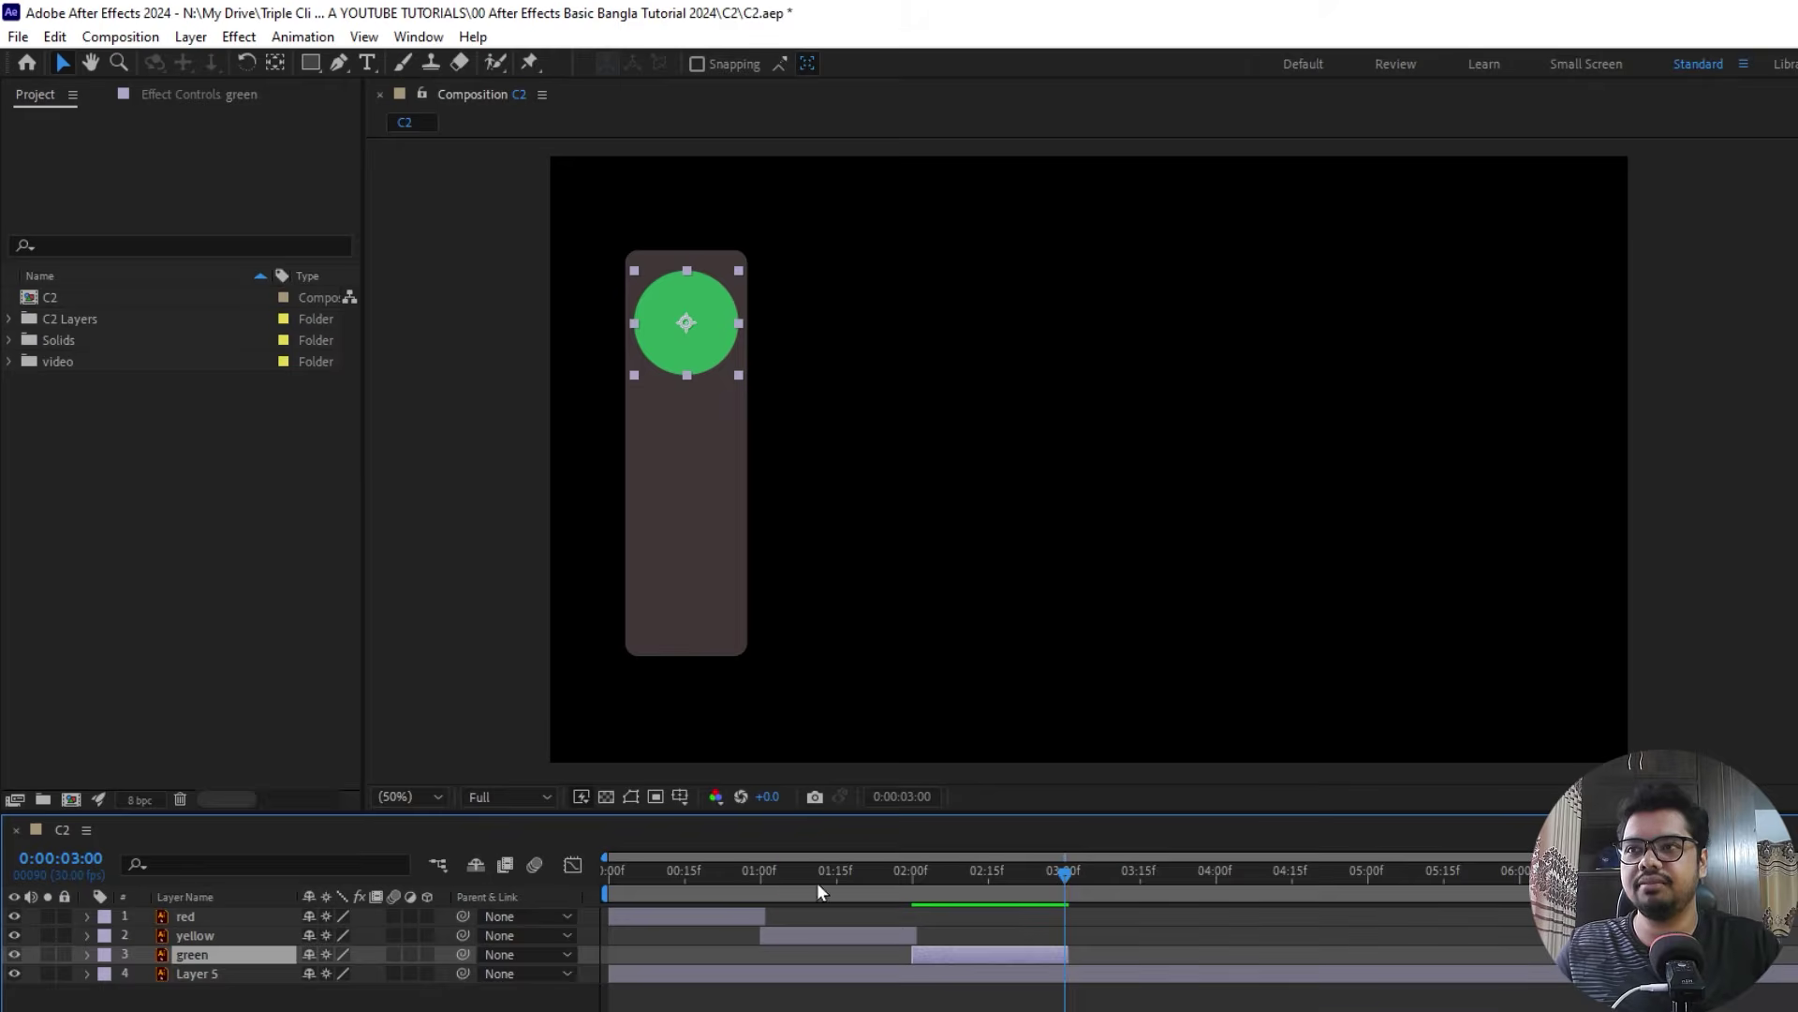
- Preview the red, yellow and green light sequence from the beginning and scrub through the green light's section
{"action": "left_click_drag", "start_coordinate": [815, 869], "coordinate": [266, 882]}
{"action": "key", "text": "space"}
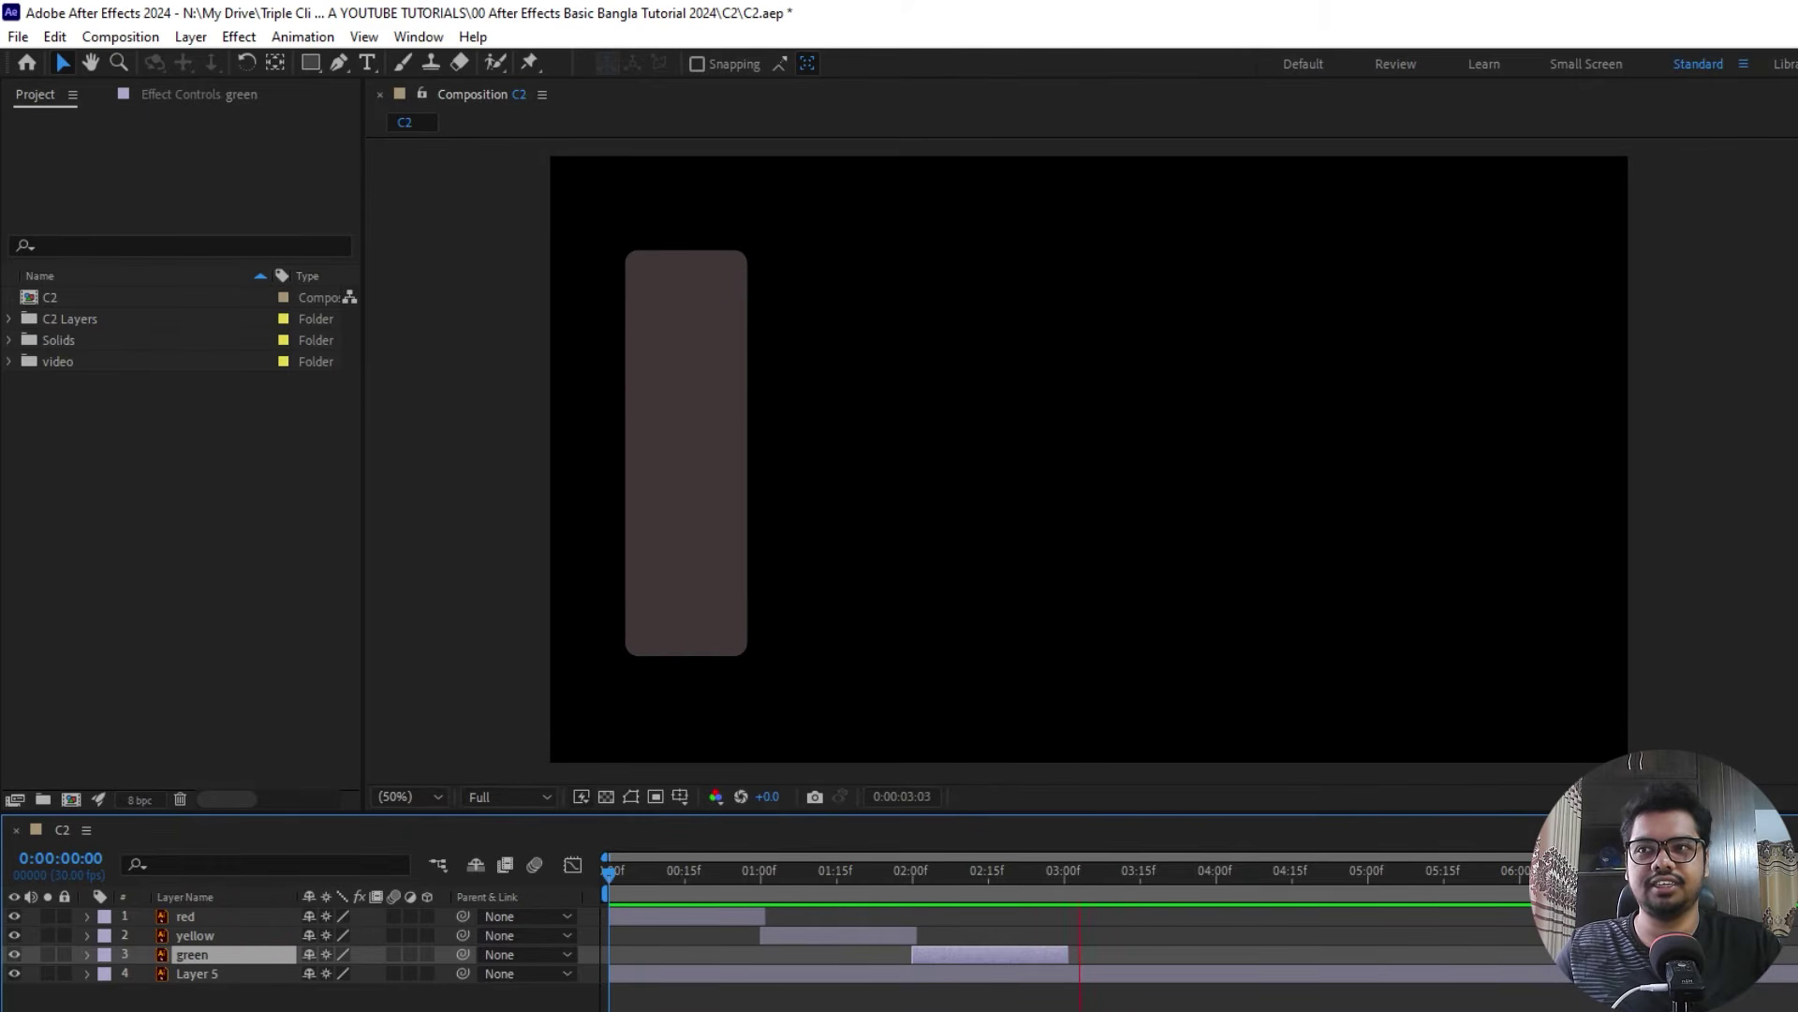
{"action": "left_click_drag", "start_coordinate": [1026, 885], "coordinate": [629, 948]}
{"action": "key", "text": "space"}
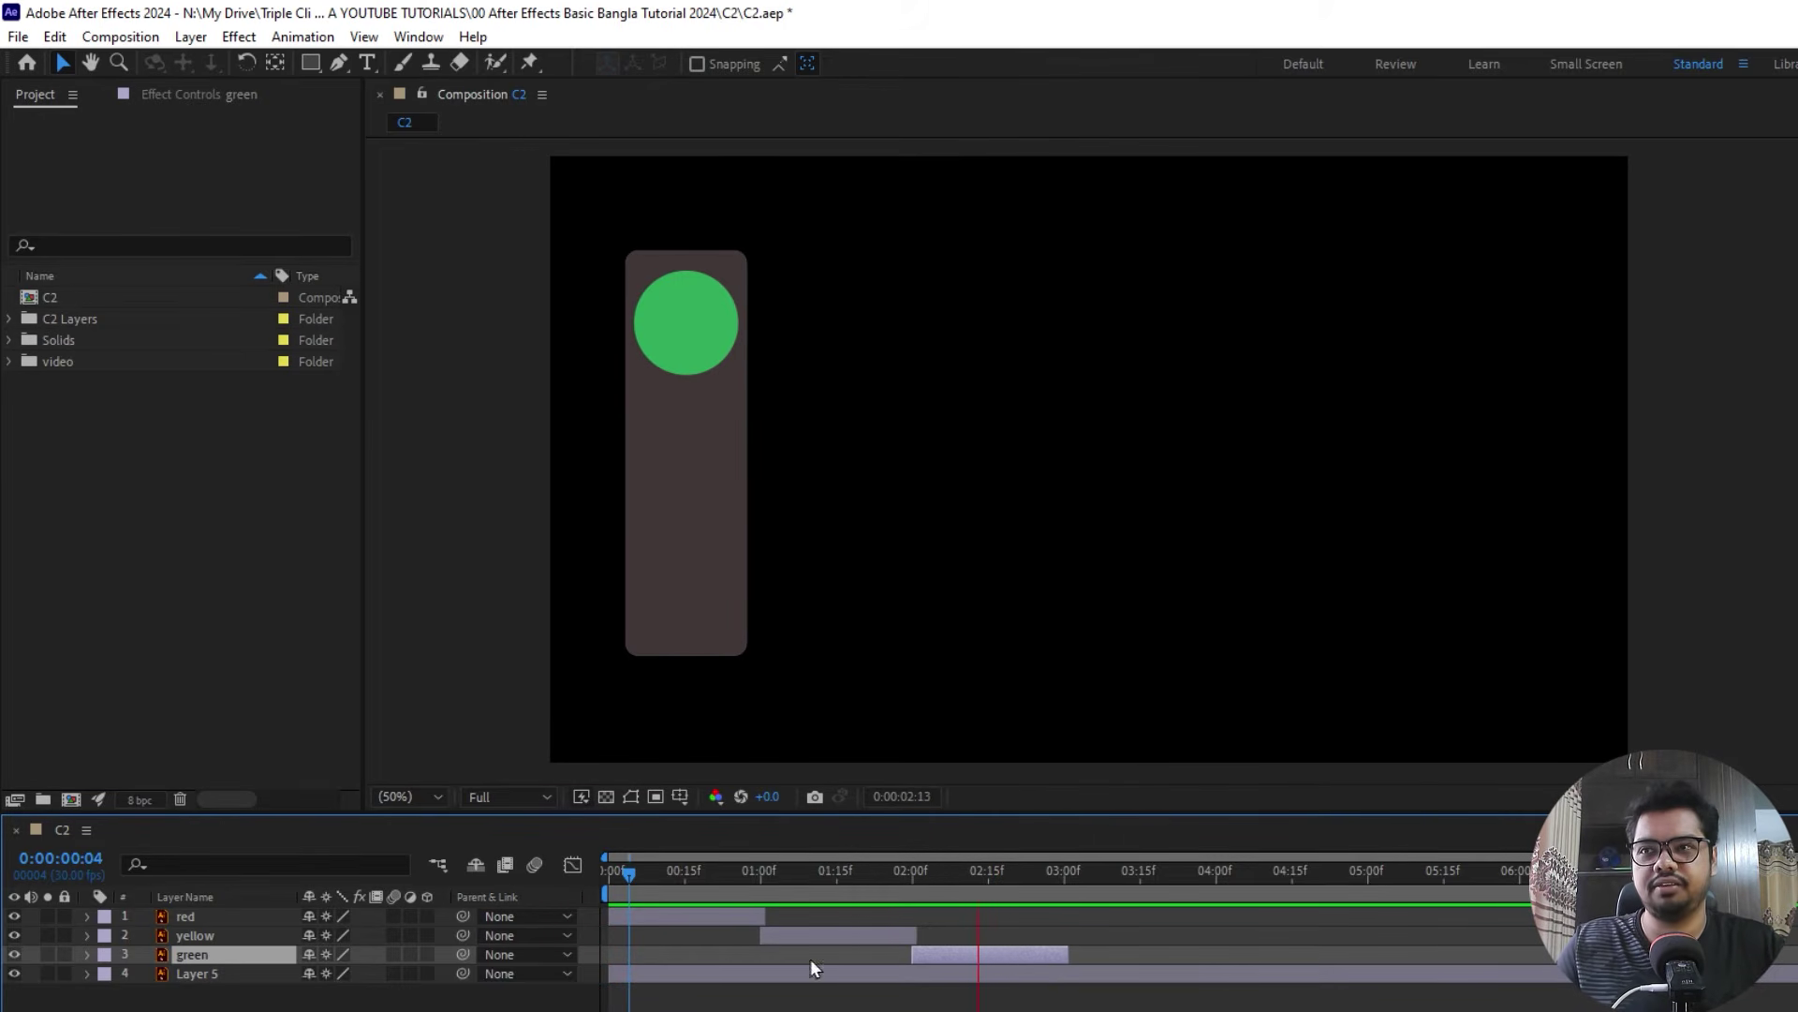
{"action": "left_click_drag", "start_coordinate": [925, 884], "coordinate": [1025, 929]}
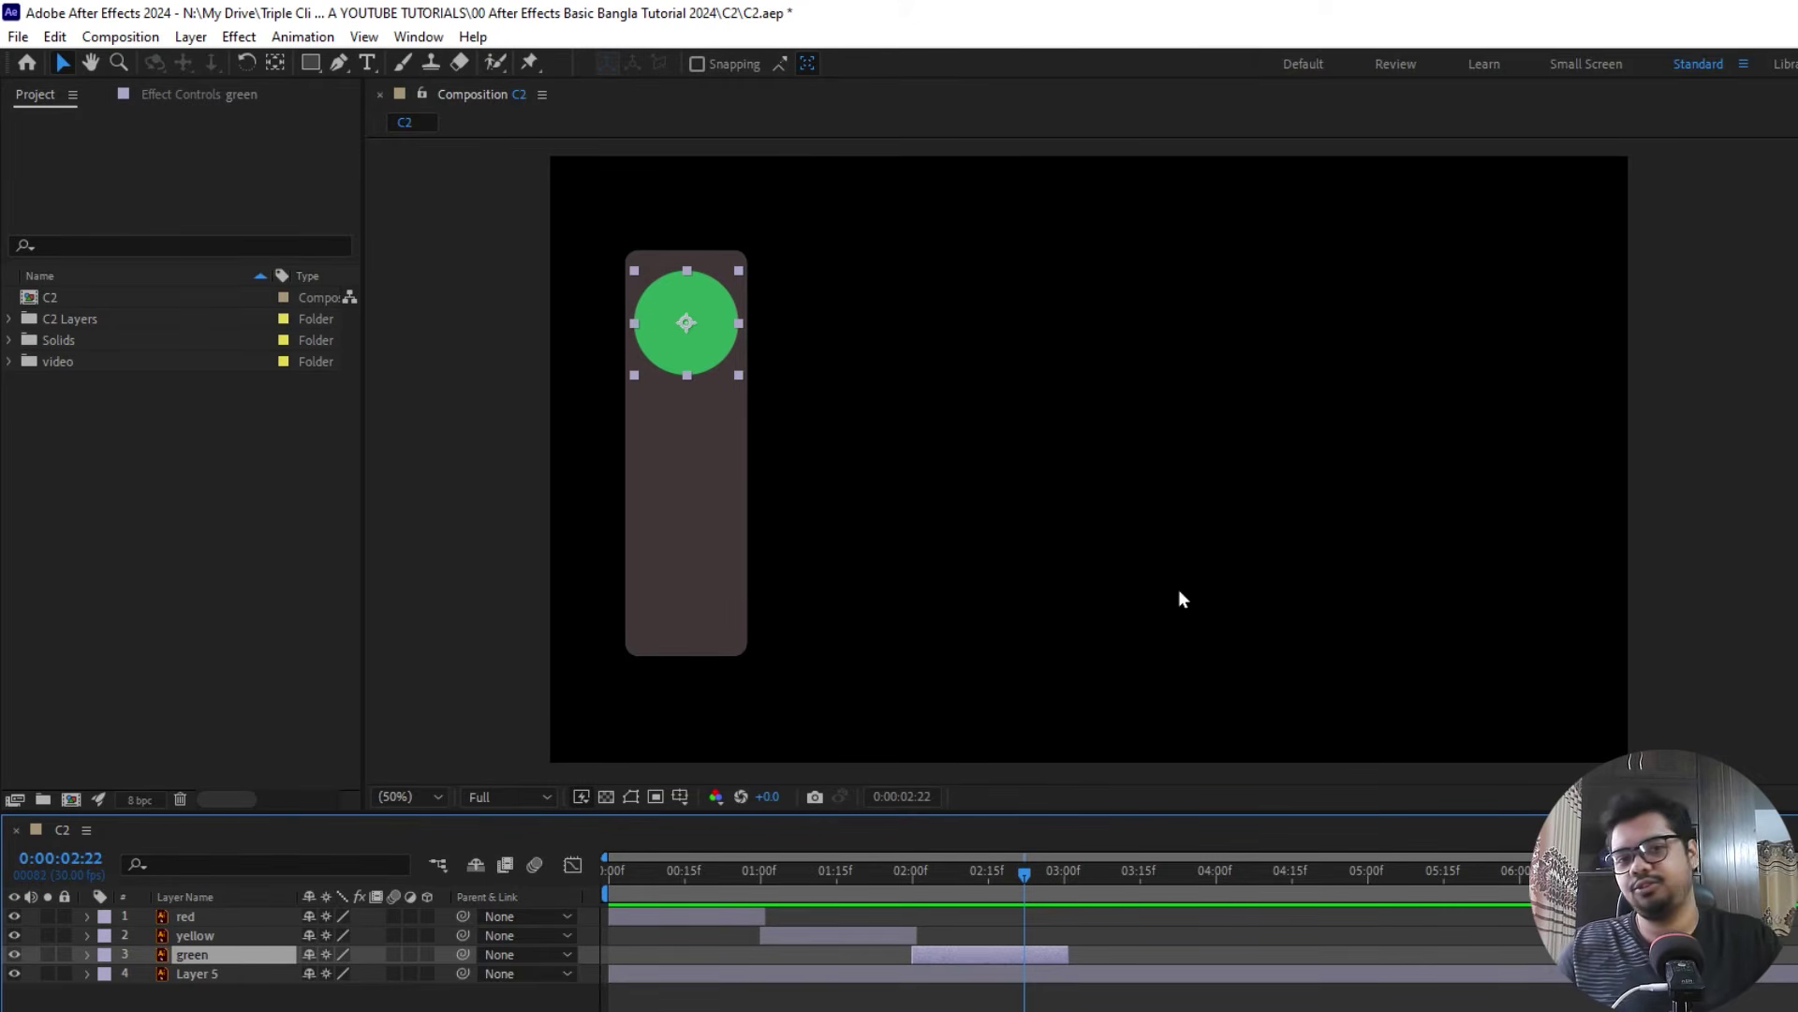
- Move the current time within the green layer, jump to its in point, and go to its out point at 0:00:03:00
{"action": "mouse_move", "coordinate": [1025, 877]}
{"action": "left_mouse_down"}
{"action": "mouse_move", "coordinate": [748, 878]}
{"action": "mouse_move", "coordinate": [1043, 885]}
{"action": "left_mouse_up"}
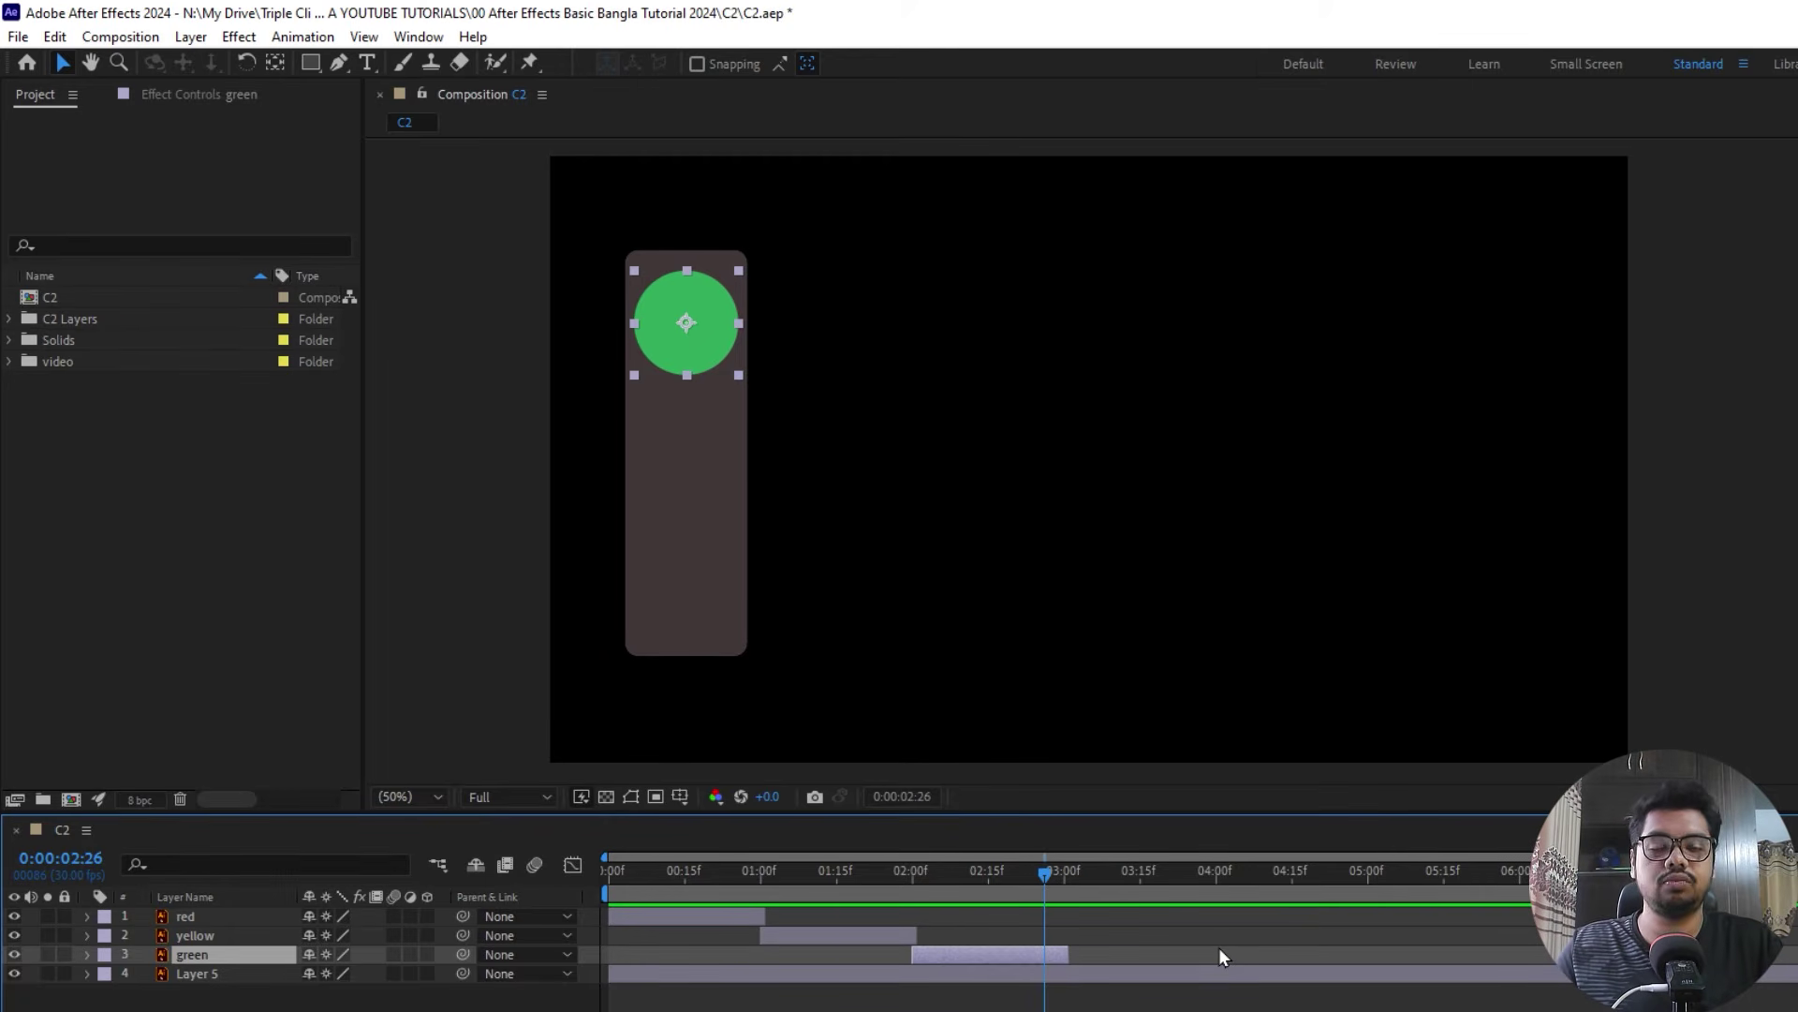
{"action": "key", "text": "i"}
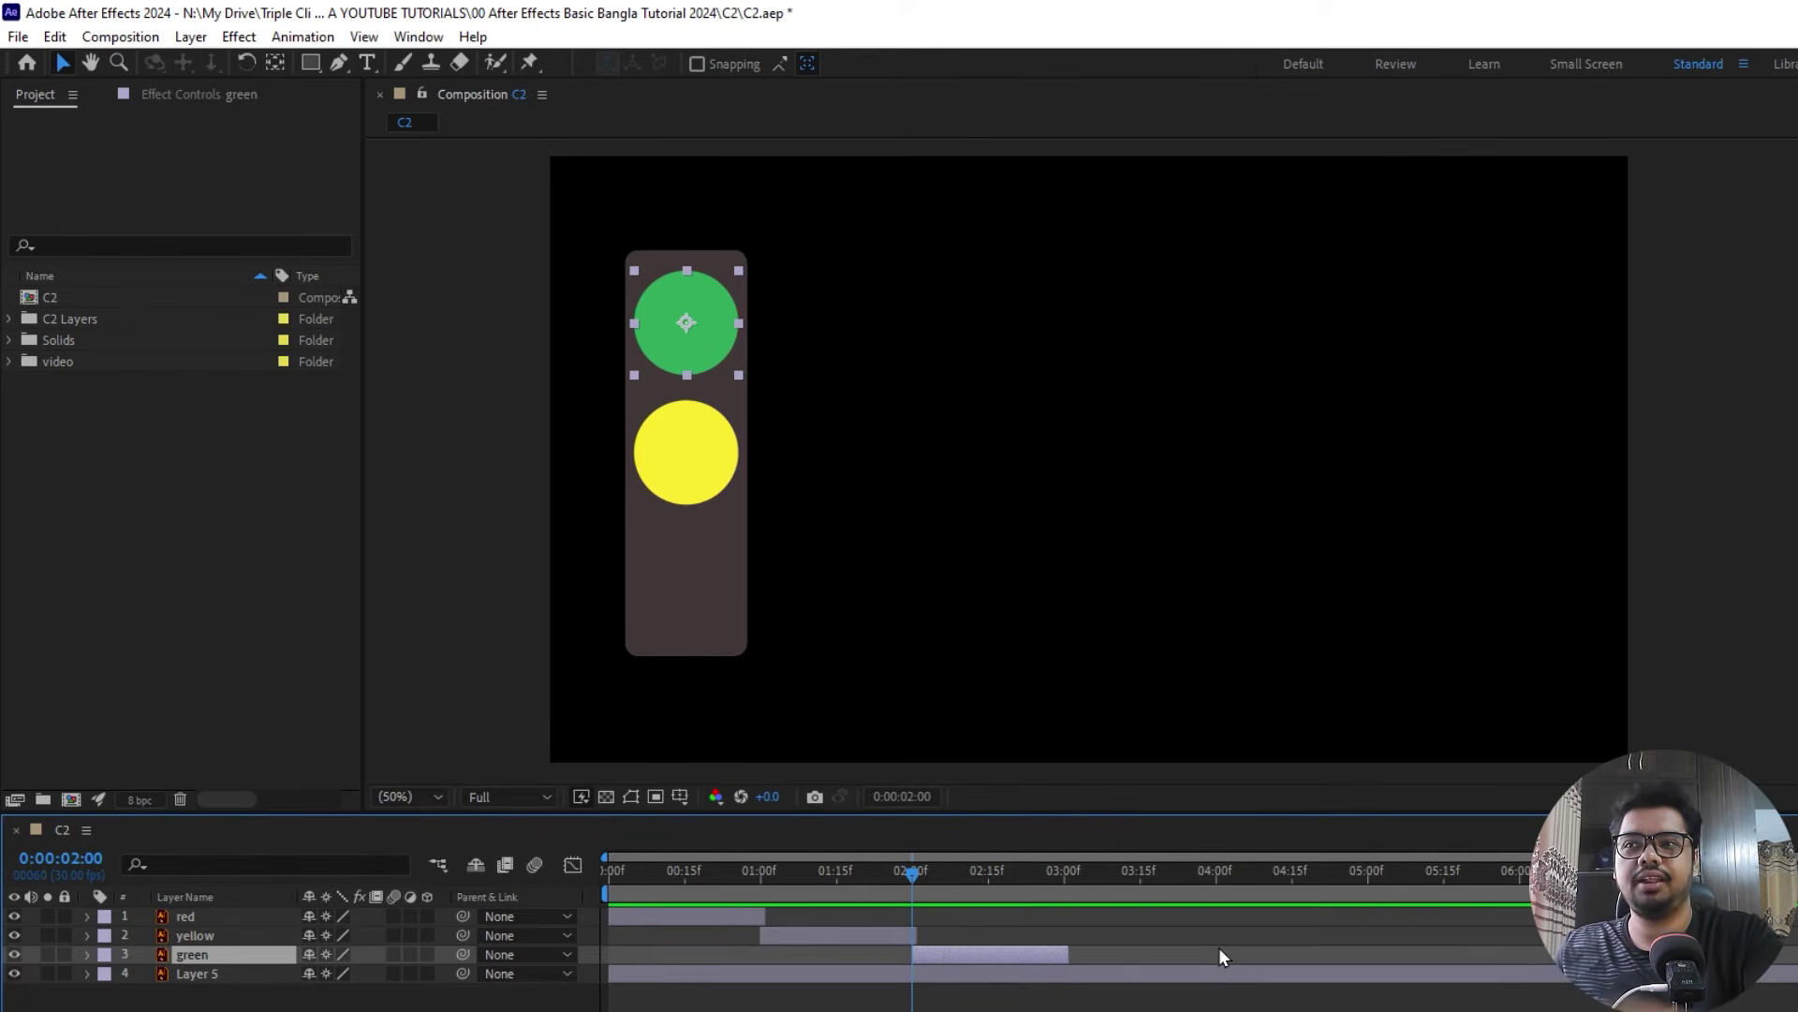
{"action": "key", "text": "o"}
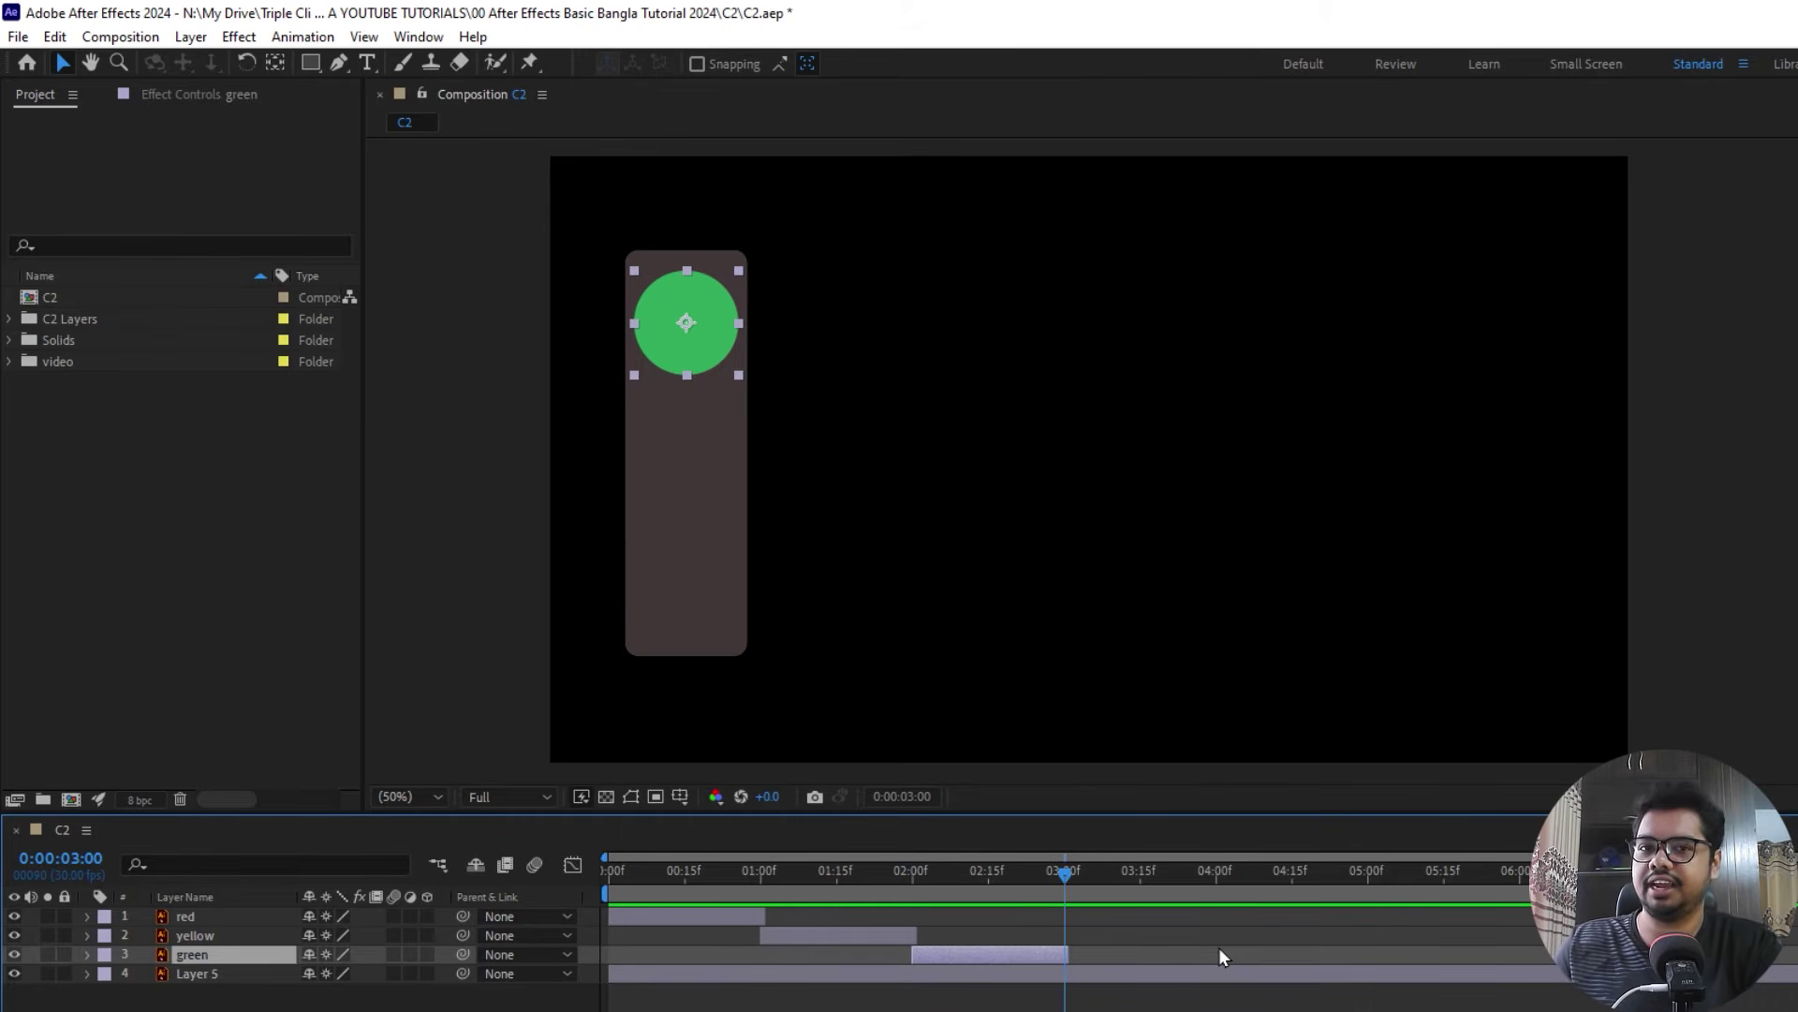
- Switch to the Google Docs shortcut list to review the timeline shortcuts, return to After Effects and deselect the green layer
{"action": "key", "text": "alt+Tab"}
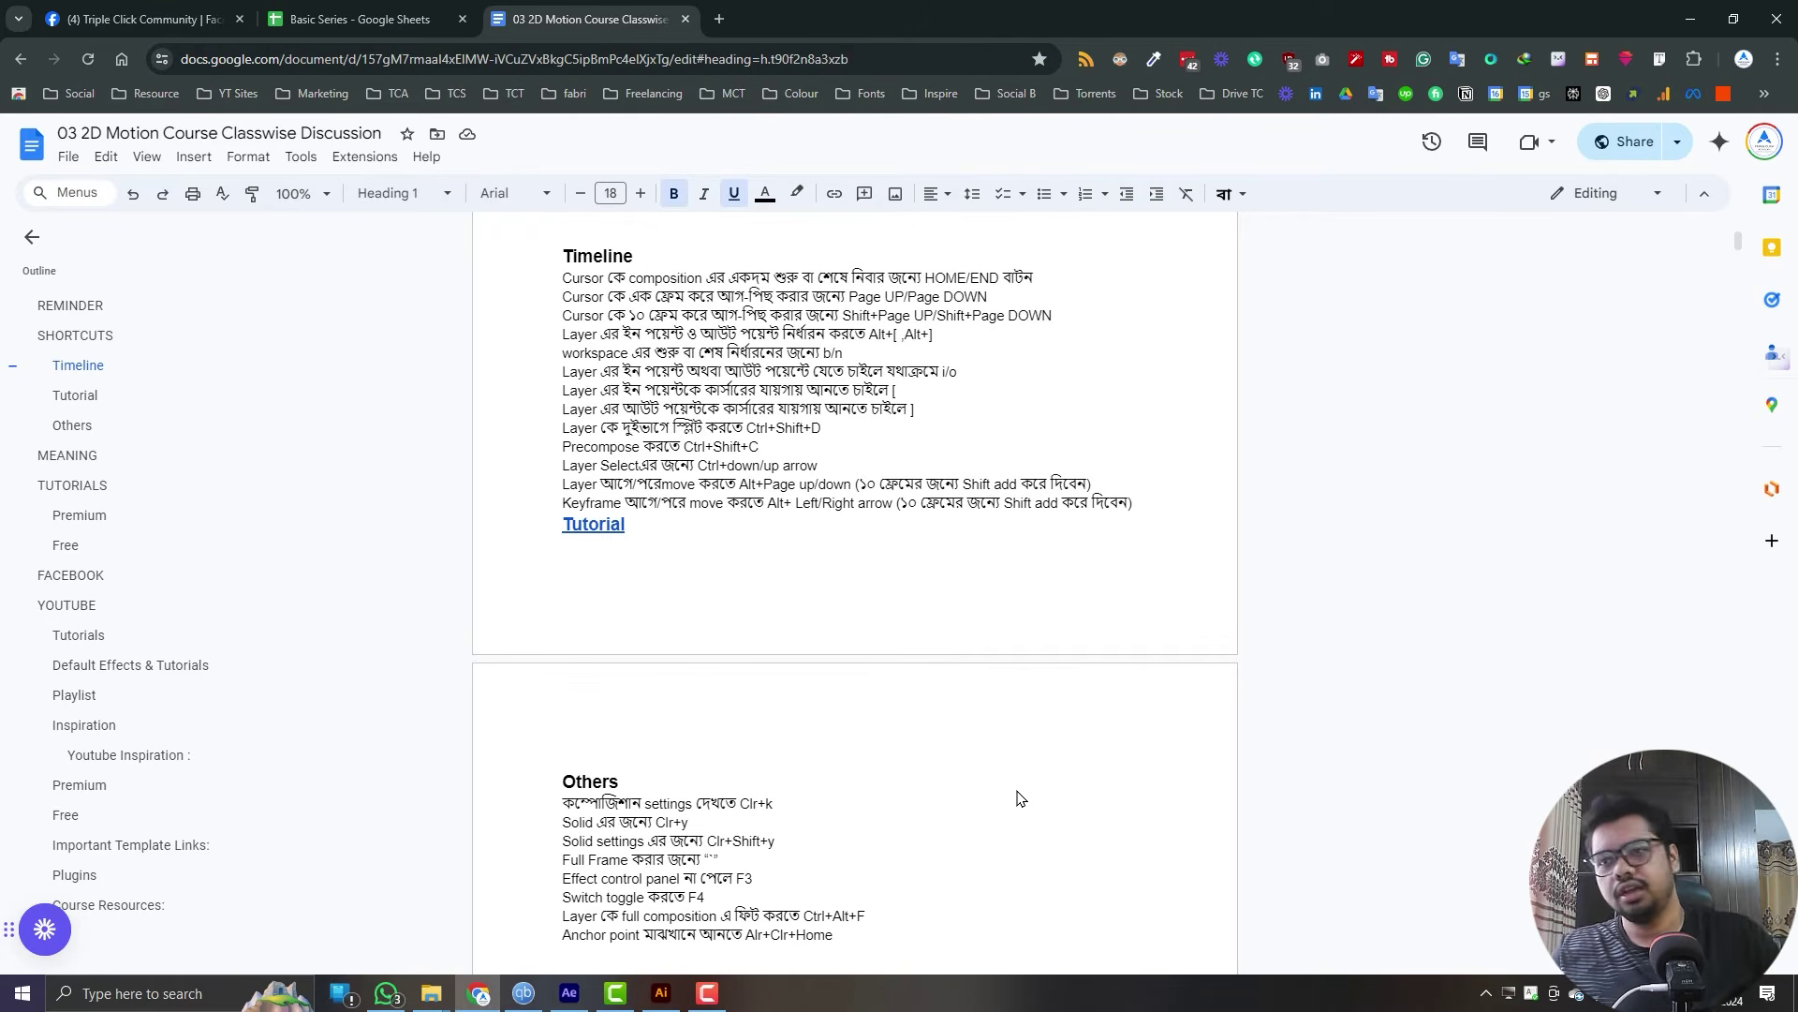
{"action": "left_click", "coordinate": [569, 993]}
{"action": "left_click", "coordinate": [980, 891]}
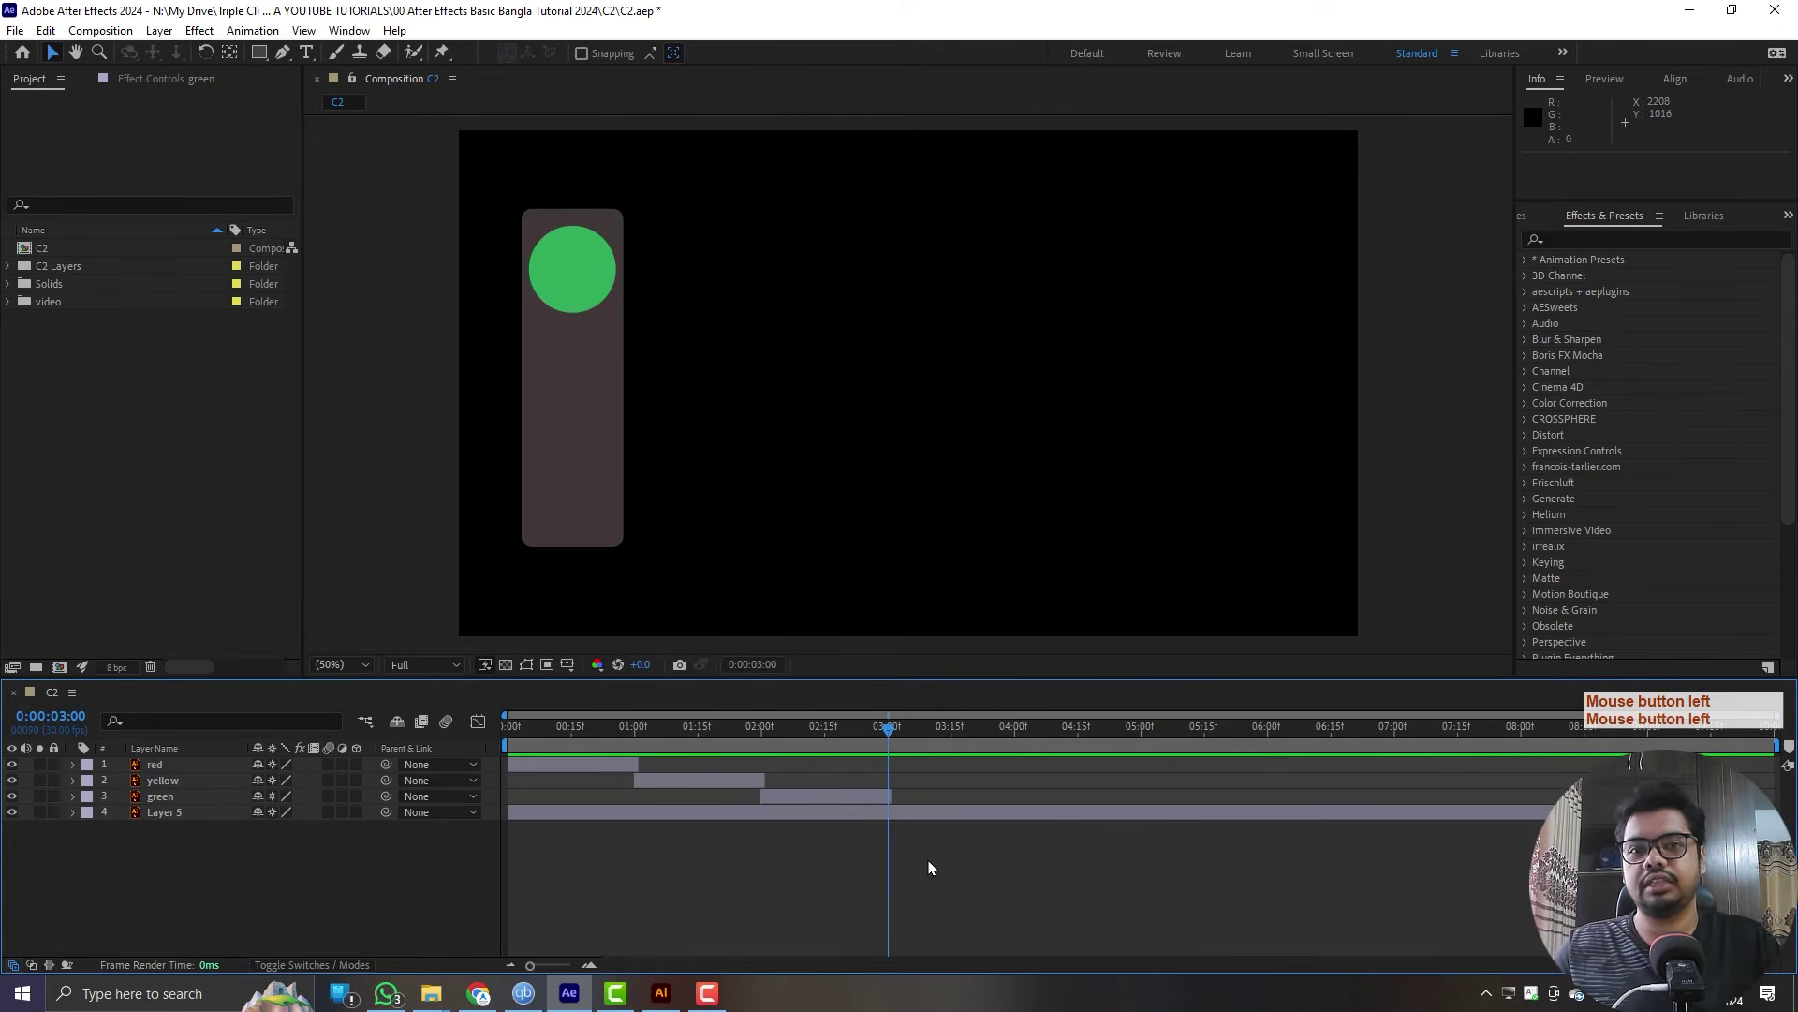
- End the work area at 0:00:03:00 and add the C2 composition to the render queue
{"action": "key", "text": "n"}
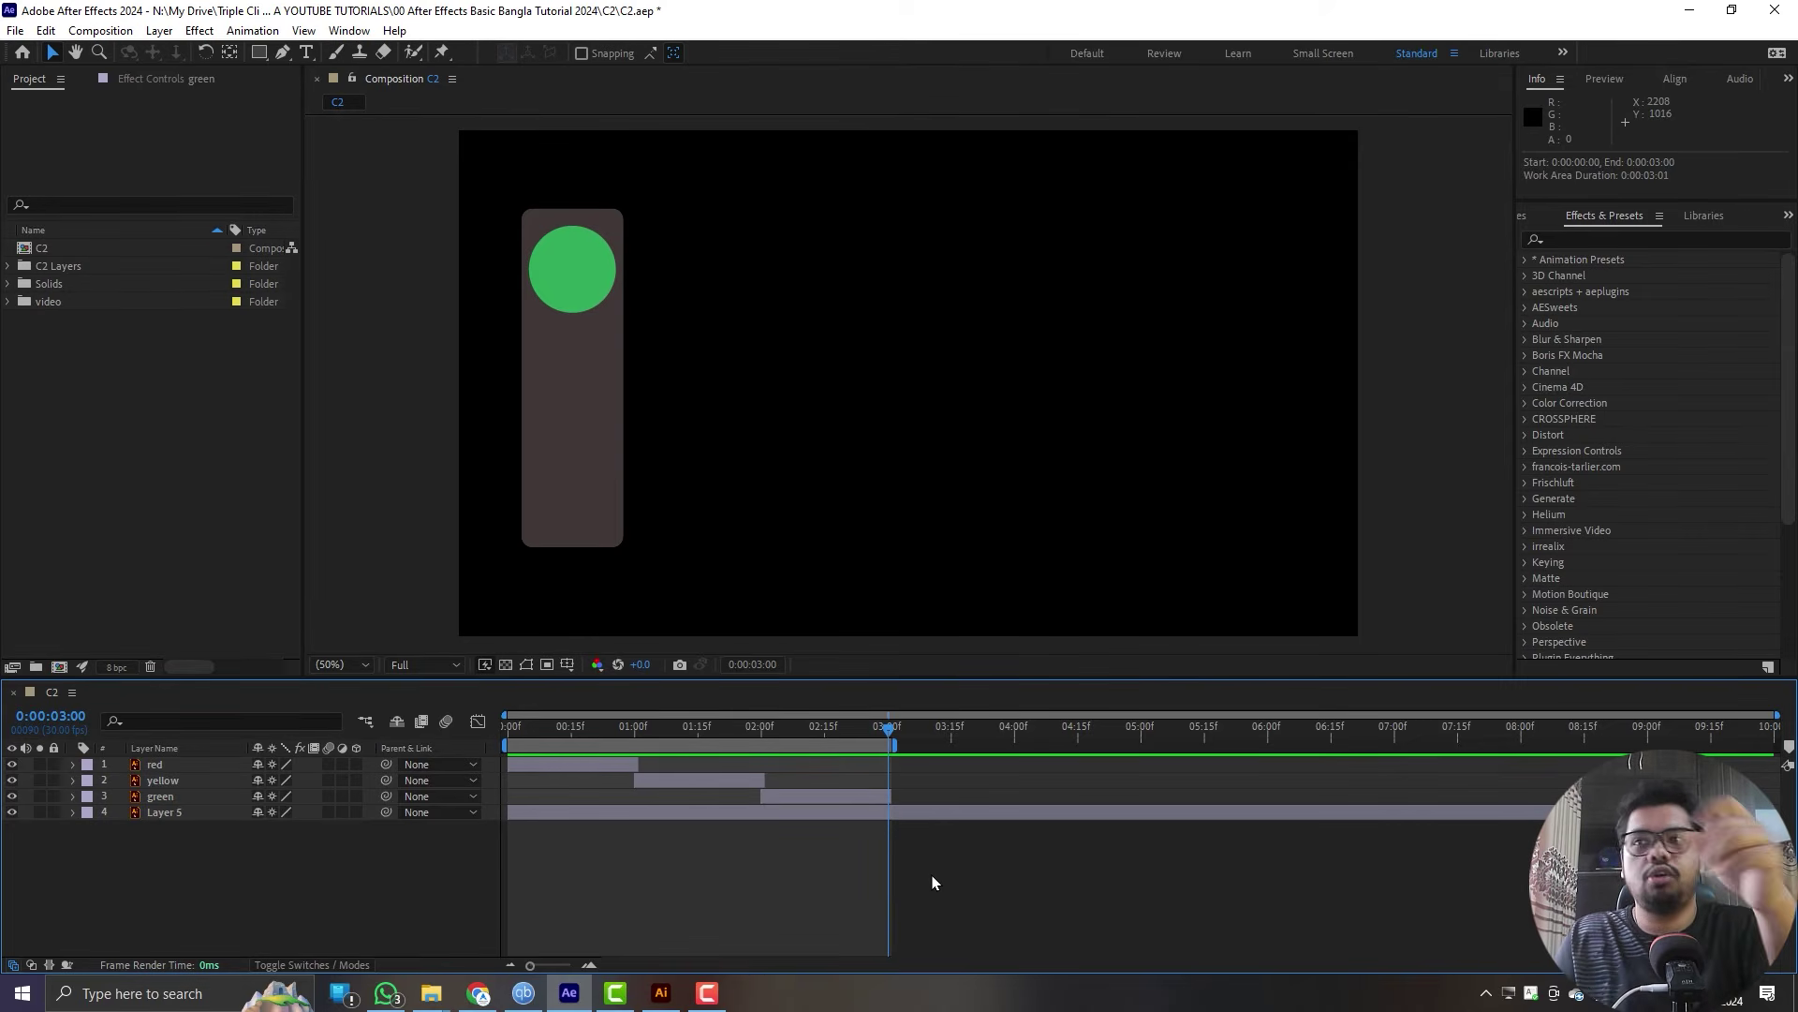
{"action": "key", "text": "ctrl+m"}
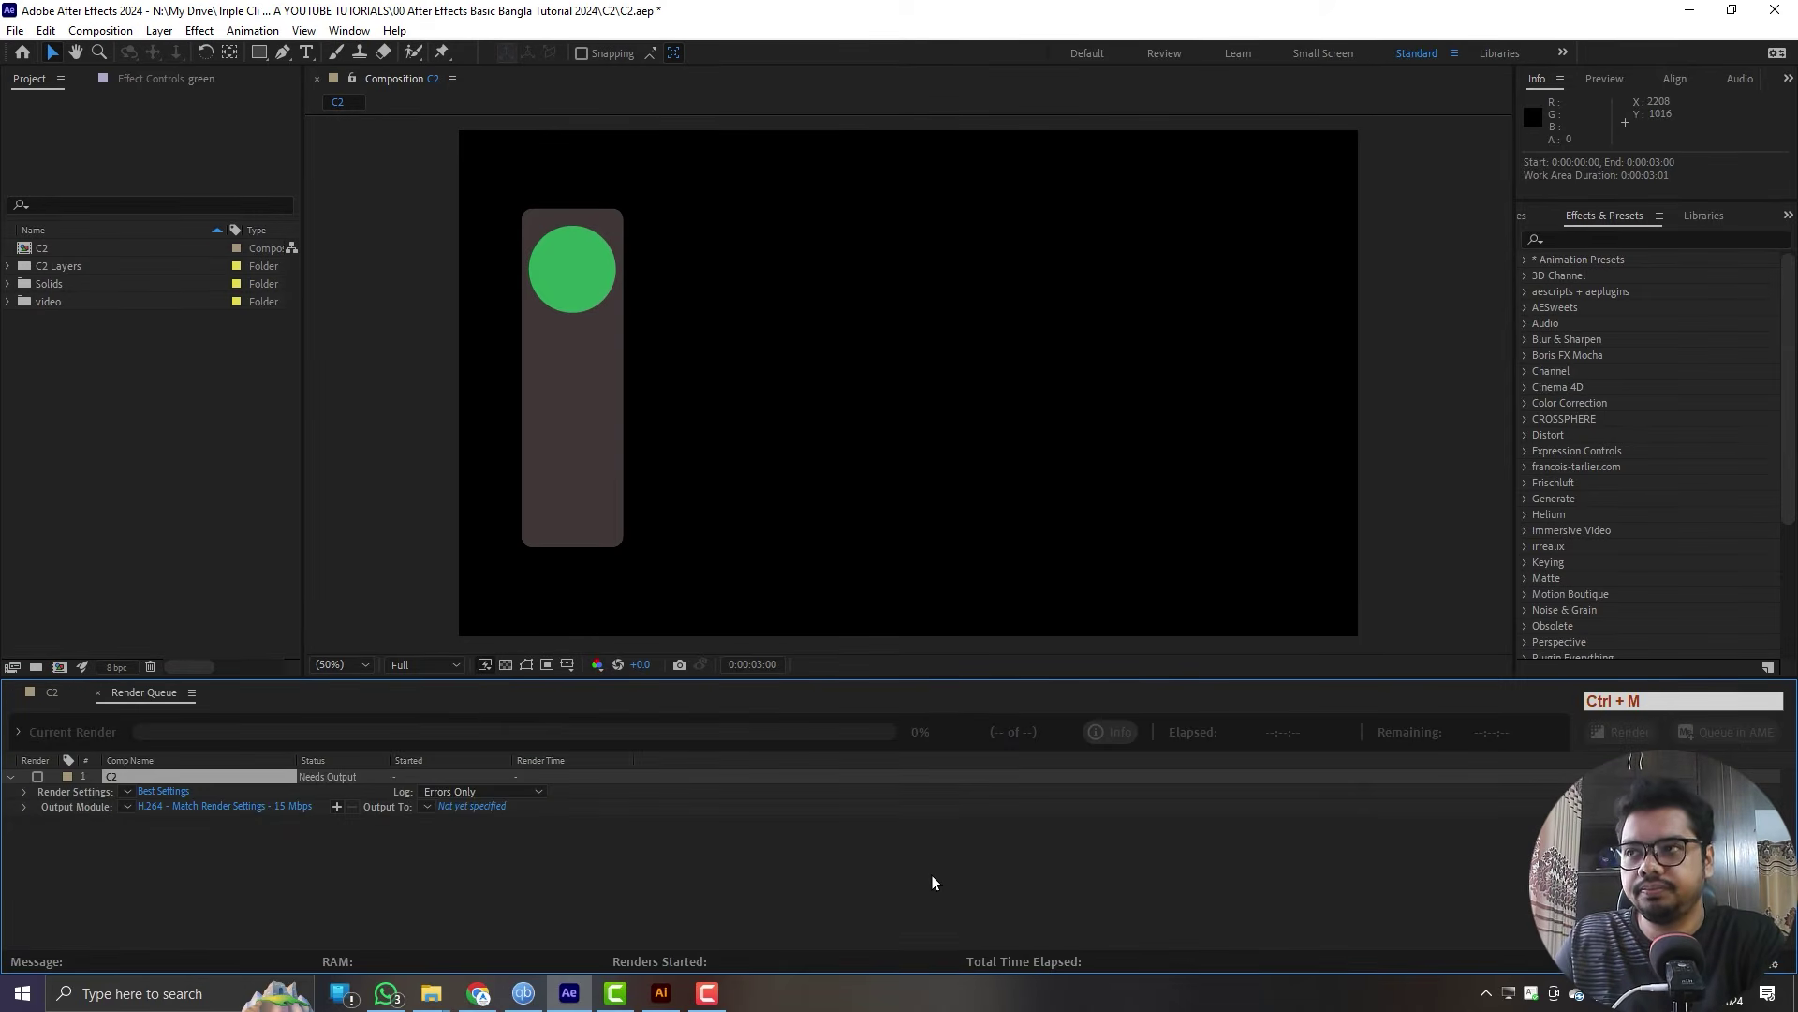
- Check the available formats in the output module settings, choose H.264 and accept the settings
{"action": "left_click", "coordinate": [251, 811]}
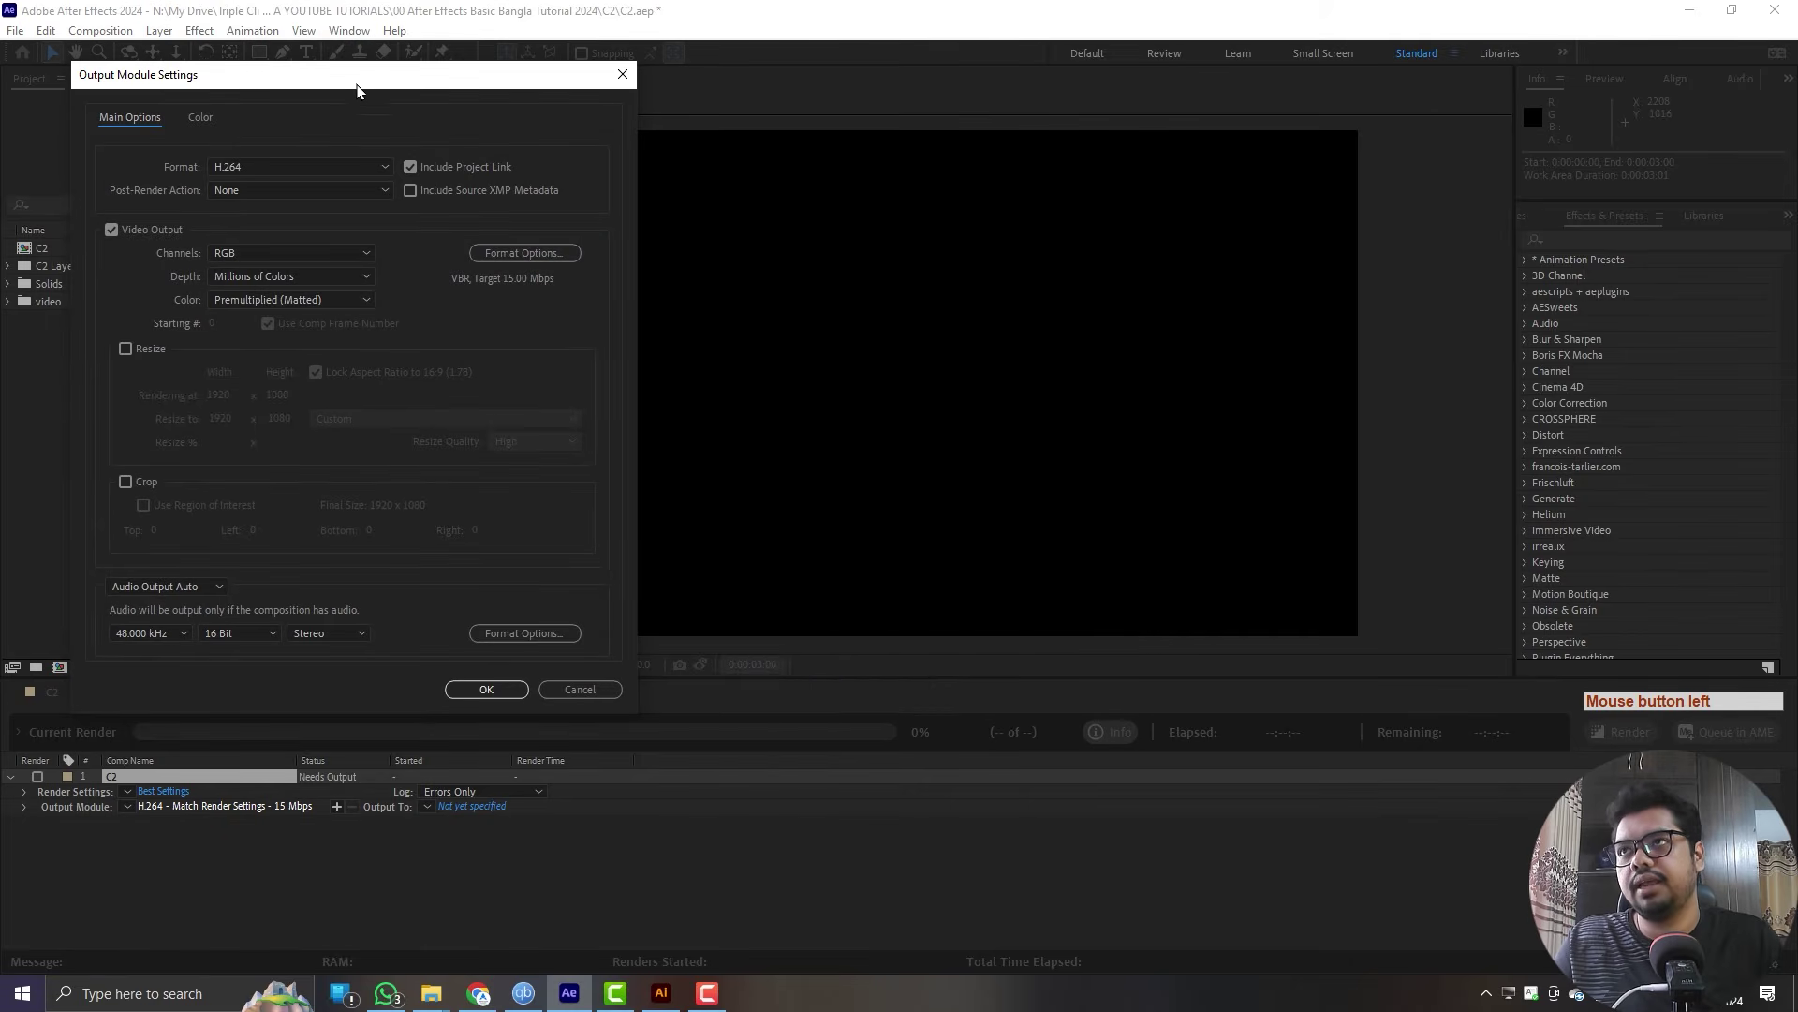
{"action": "left_click", "coordinate": [325, 178]}
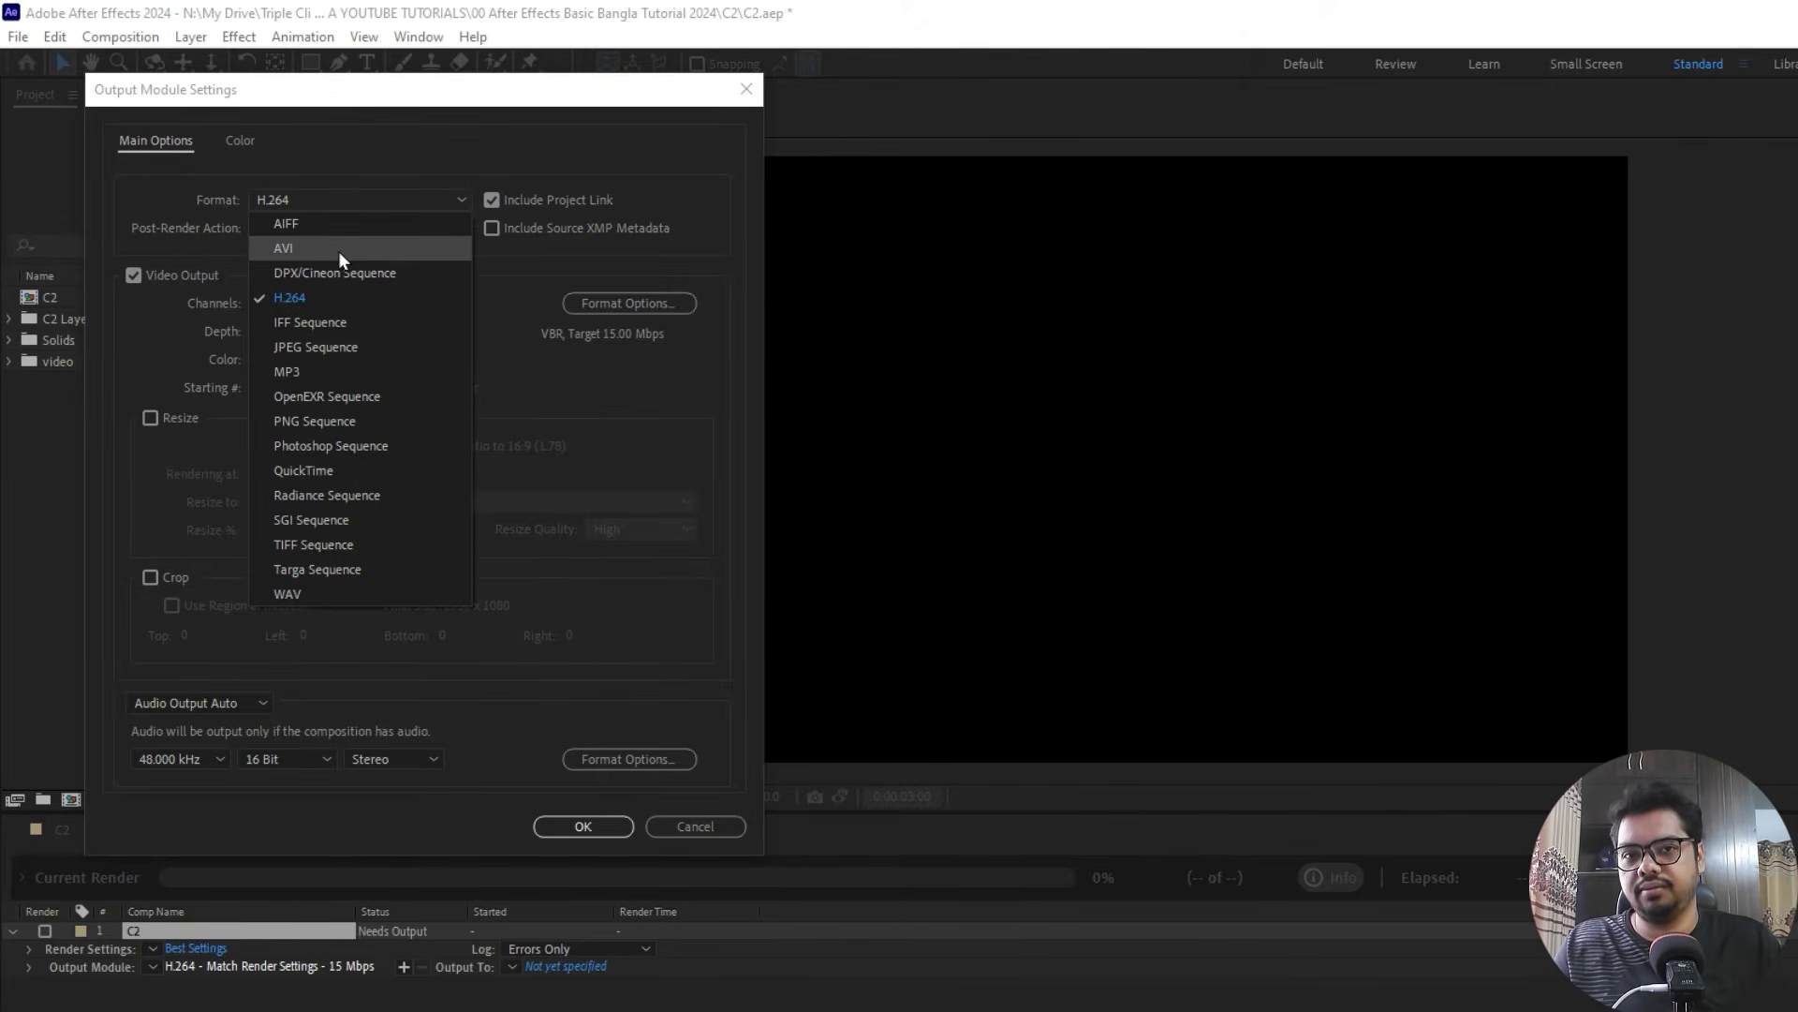
{"action": "left_click", "coordinate": [334, 298]}
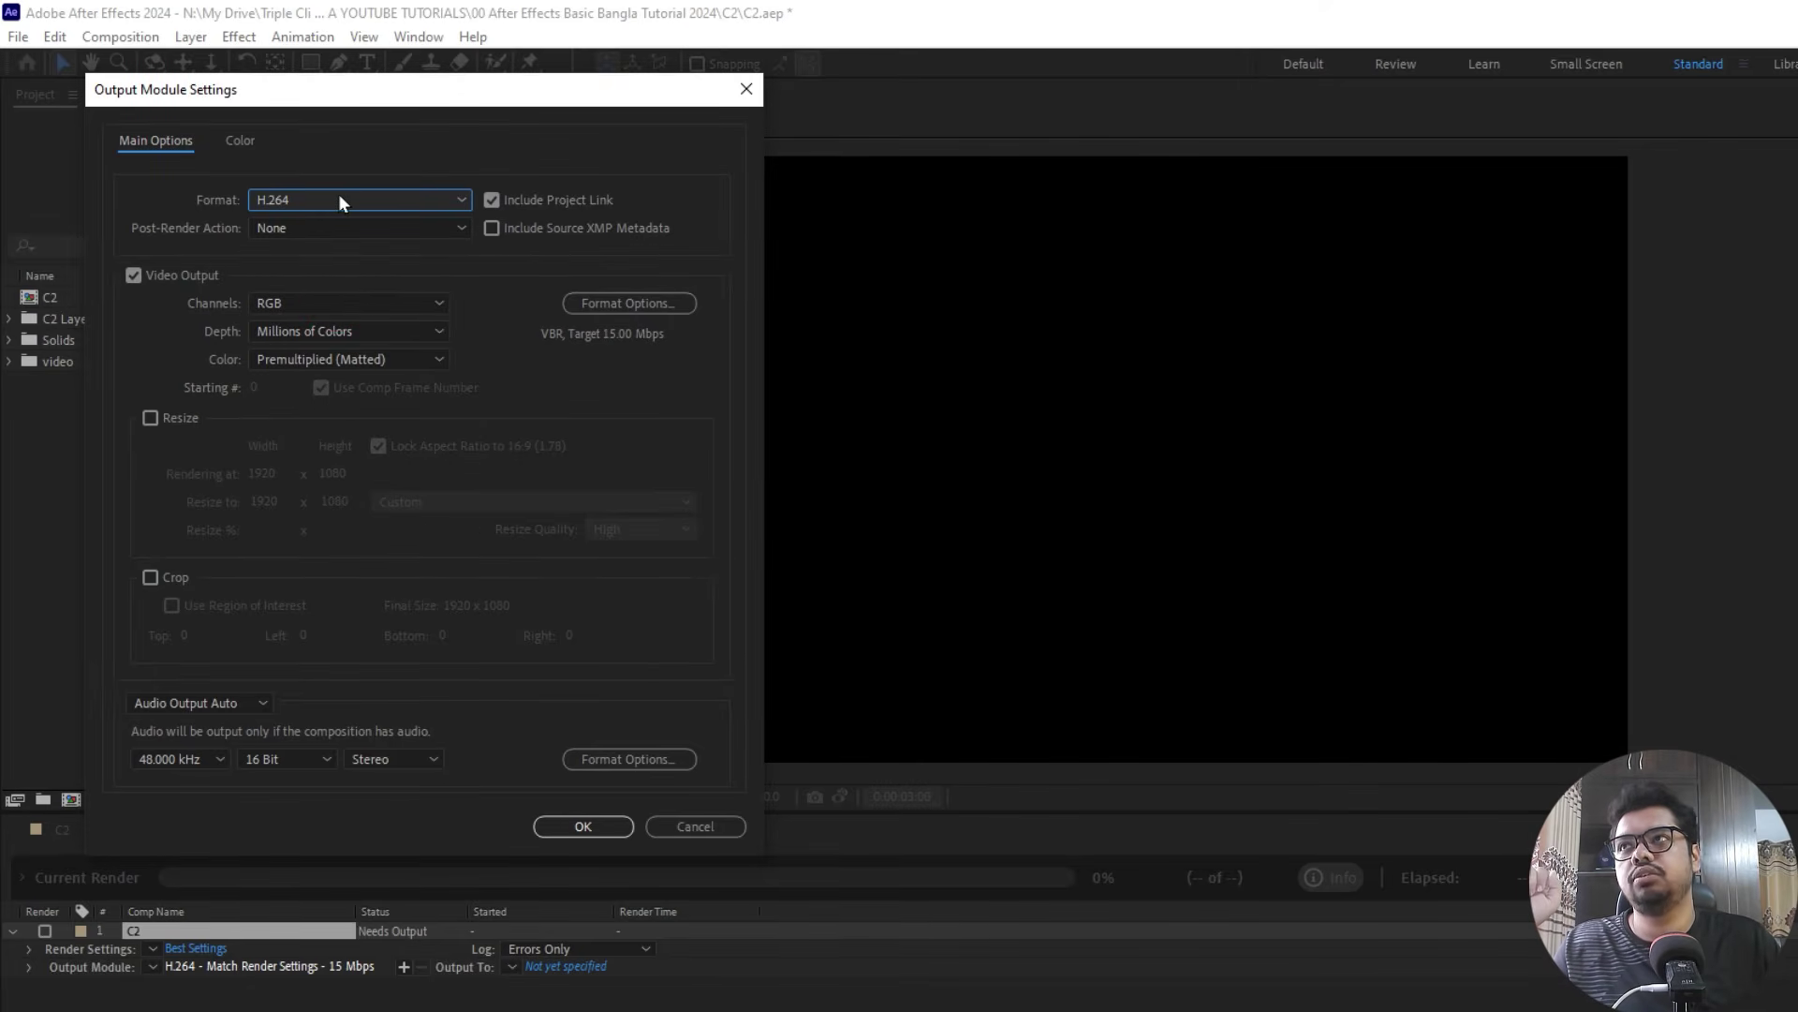
{"action": "left_click", "coordinate": [598, 828]}
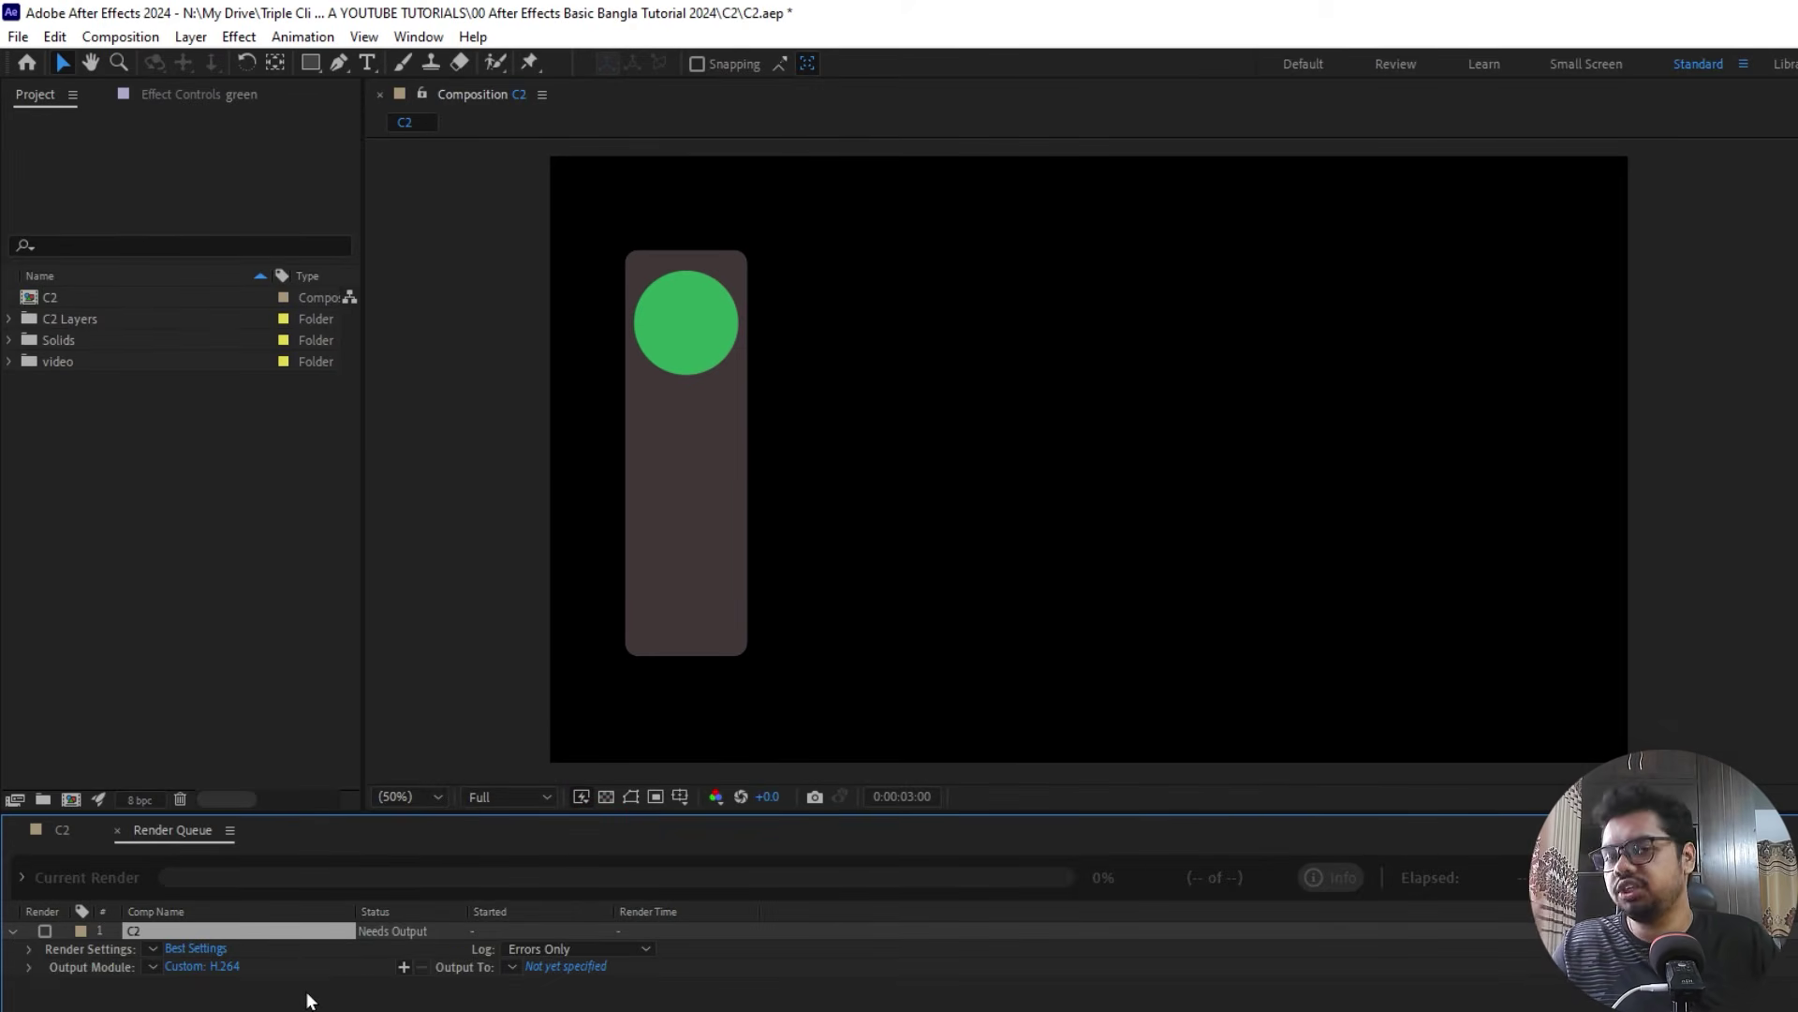
- Set the render output to C2.mp4 in the C2 project folder and render the queued composition
{"action": "left_click", "coordinate": [573, 967]}
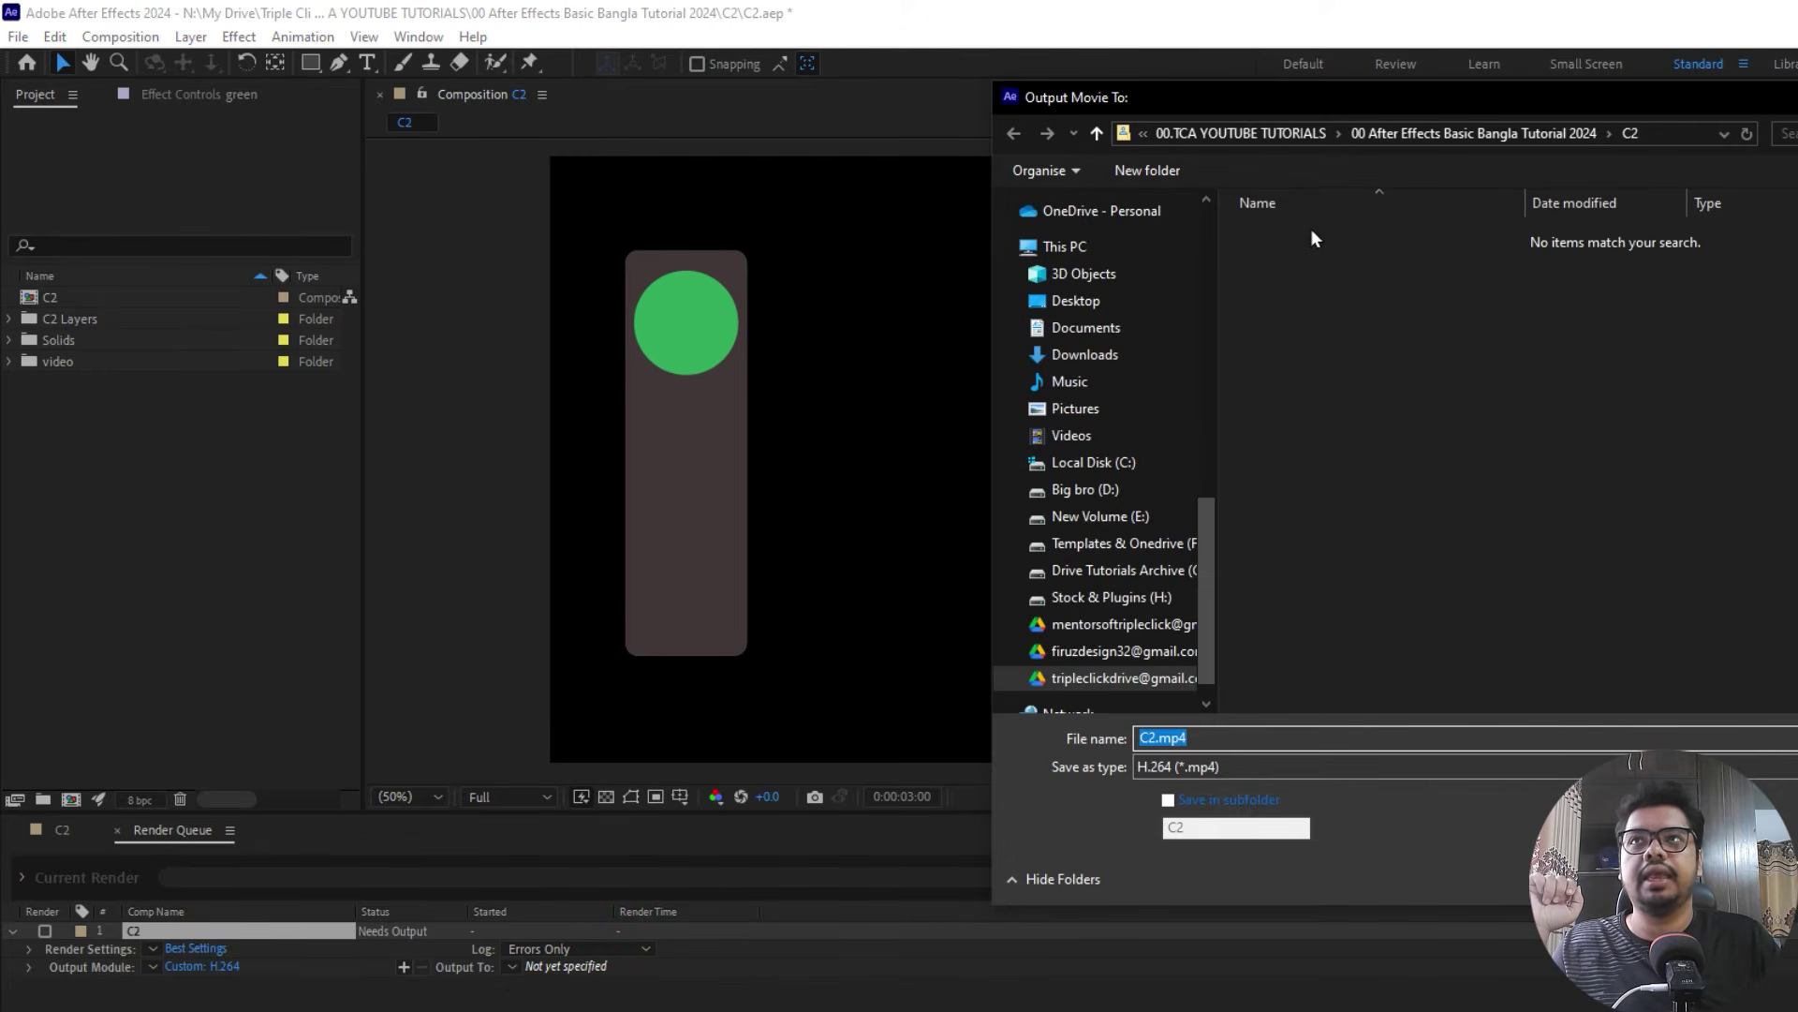
{"action": "scroll", "coordinate": [1092, 335], "scroll_direction": "up", "scroll_amount": 3}
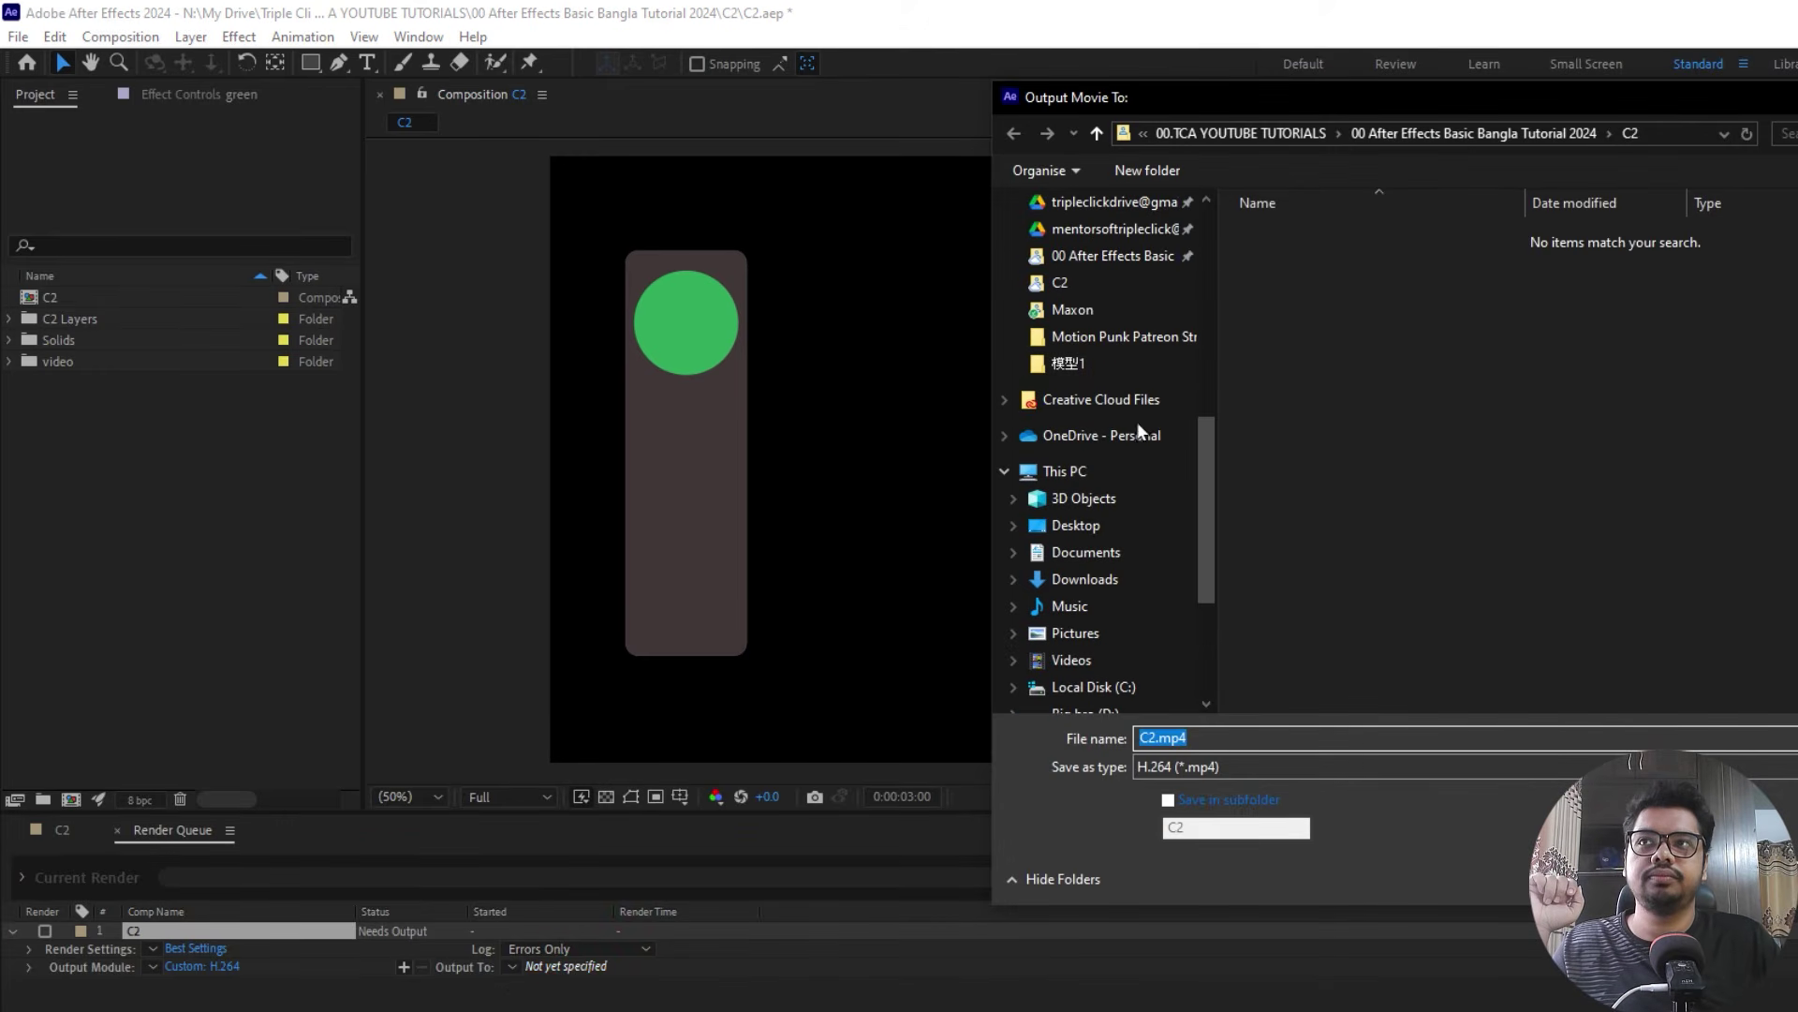
{"action": "left_click", "coordinate": [1071, 288]}
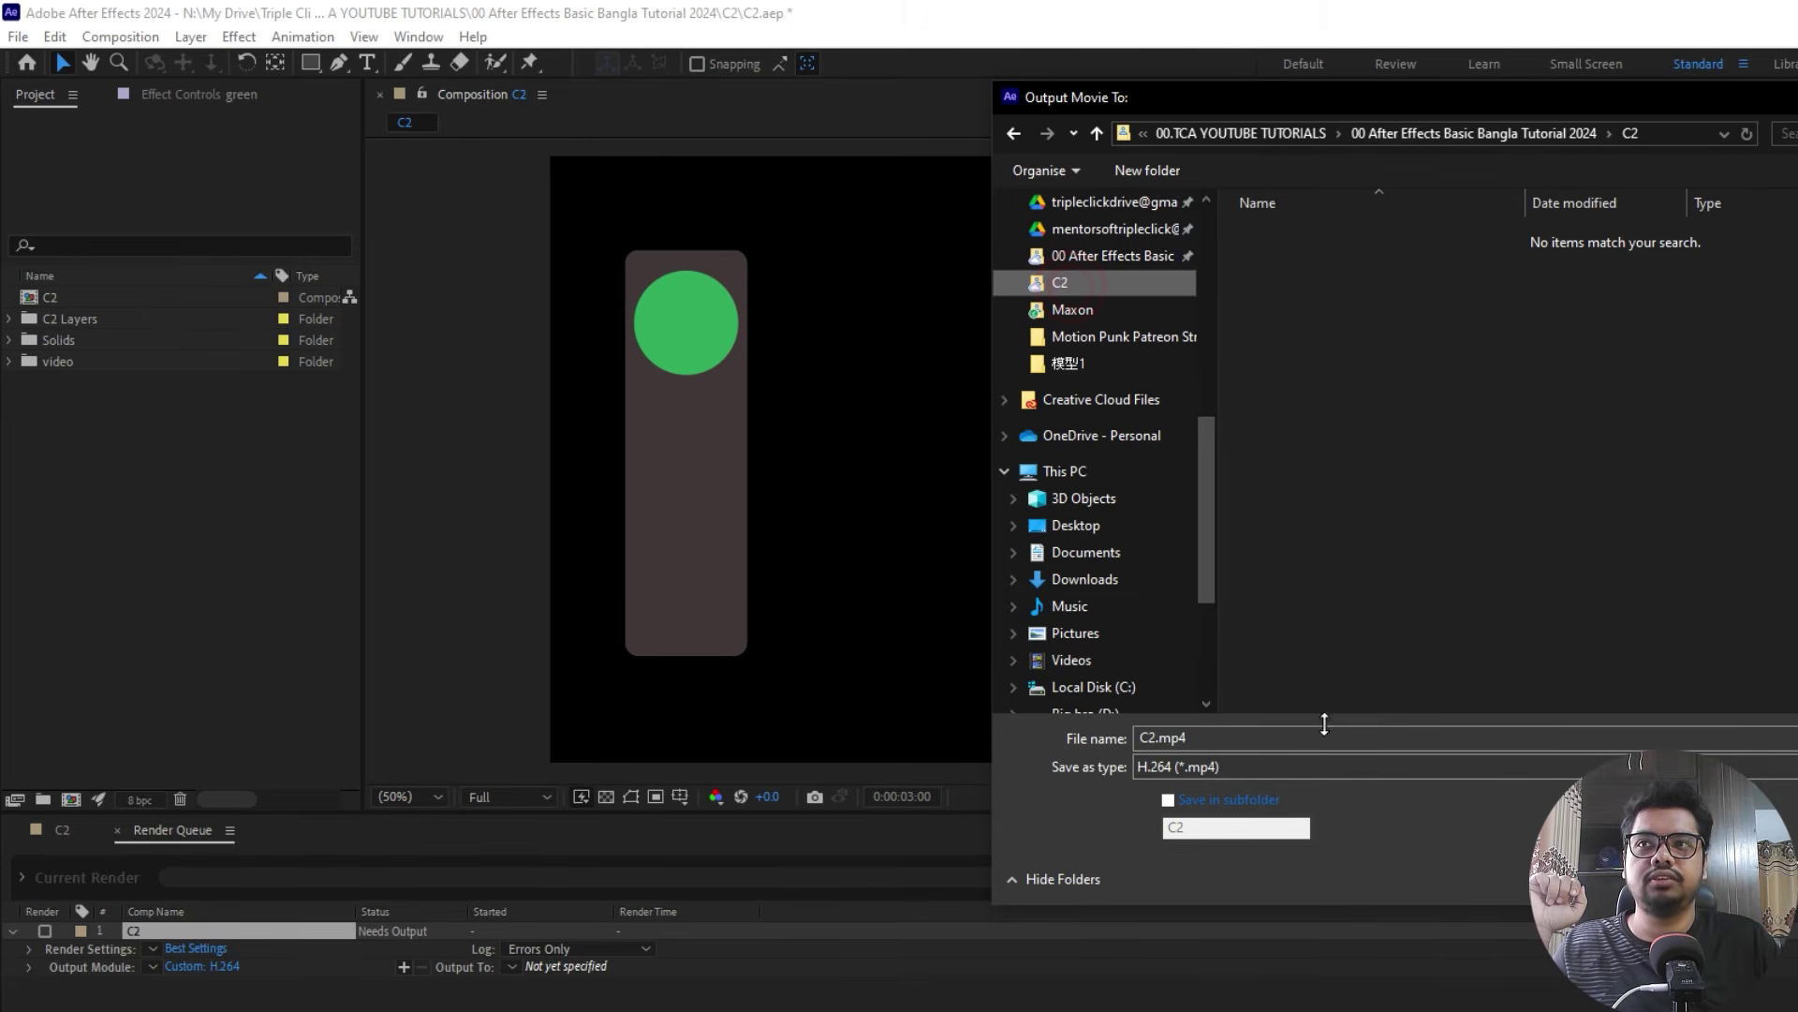
{"action": "left_click", "coordinate": [1797, 875]}
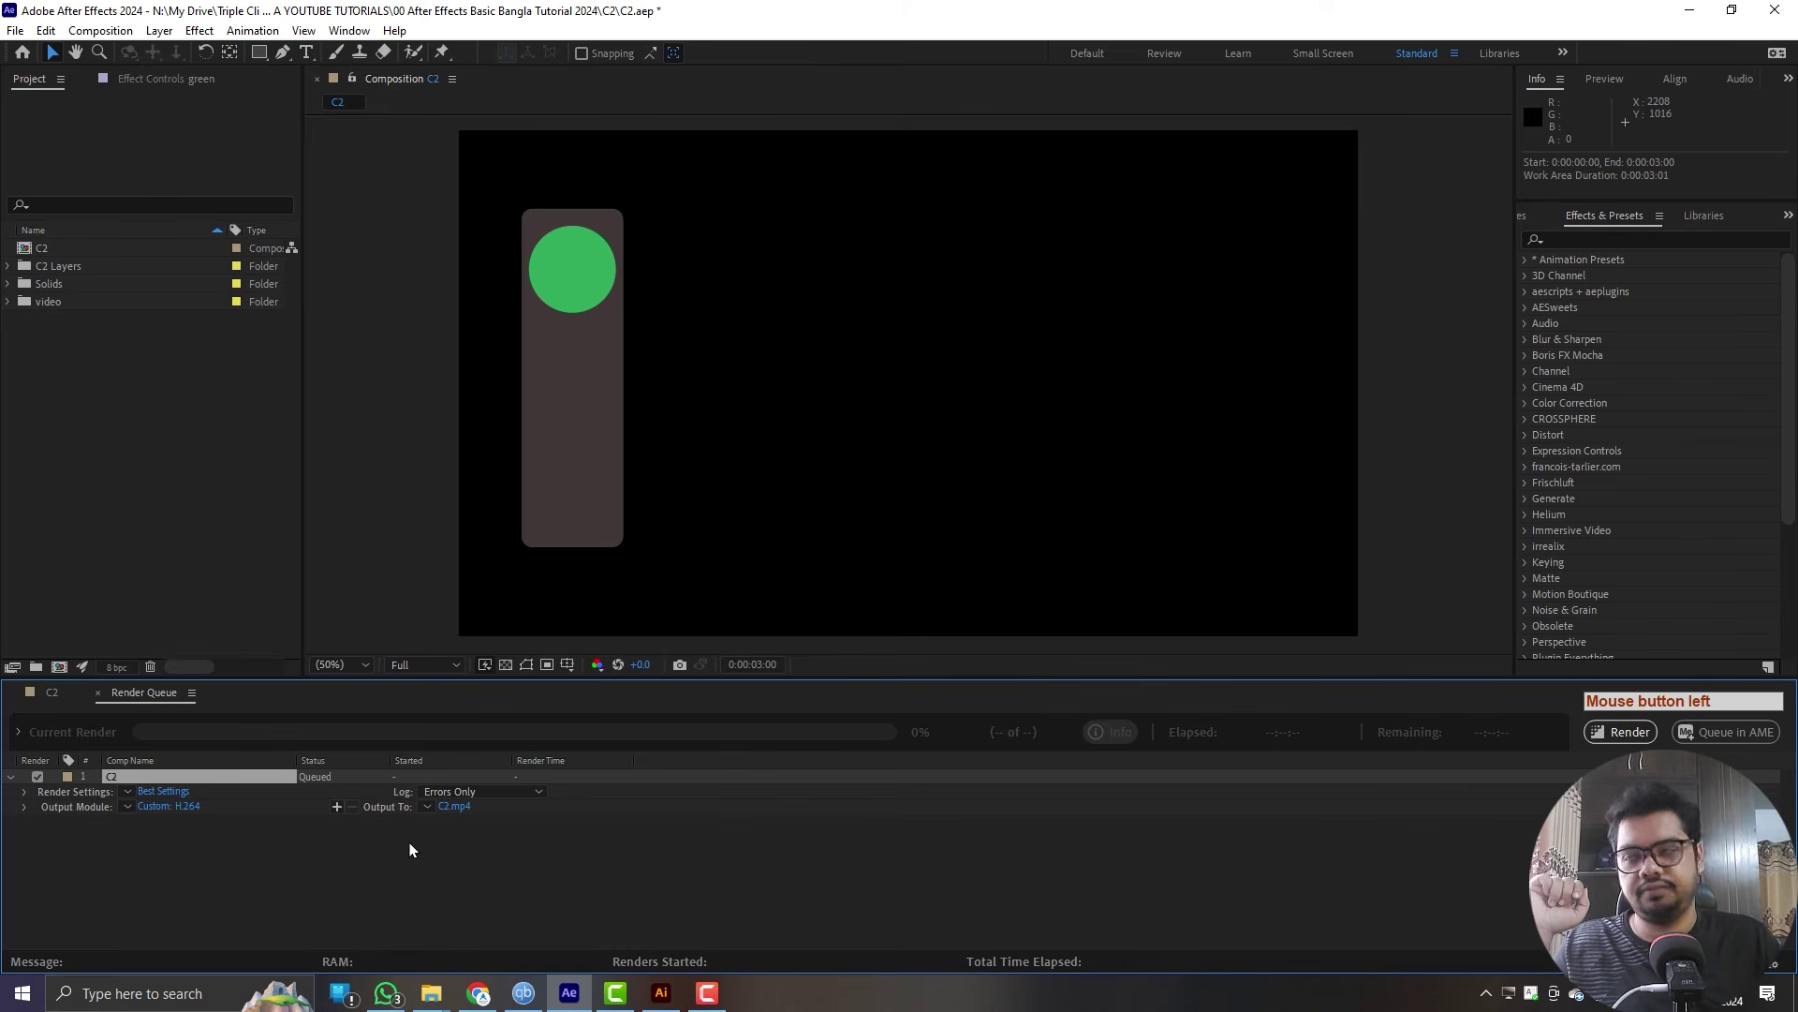
{"action": "left_click", "coordinate": [1623, 731]}
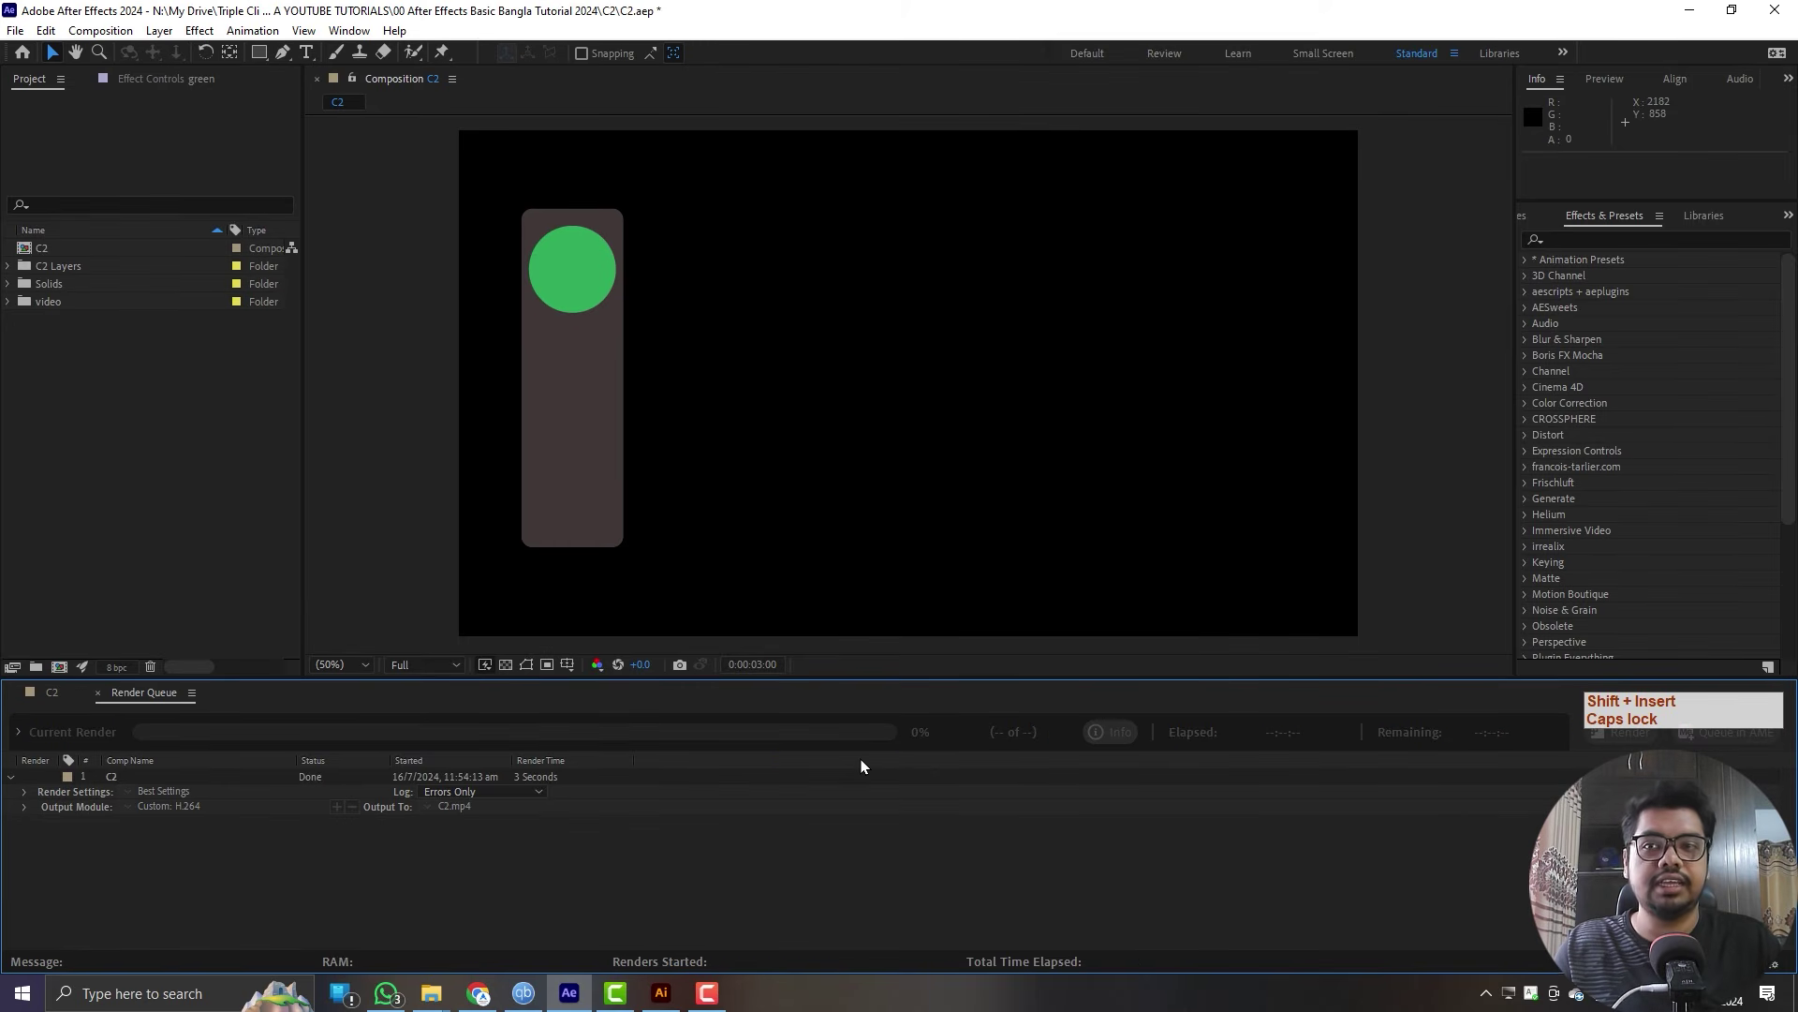
{"action": "key", "text": "Caps_Lock"}
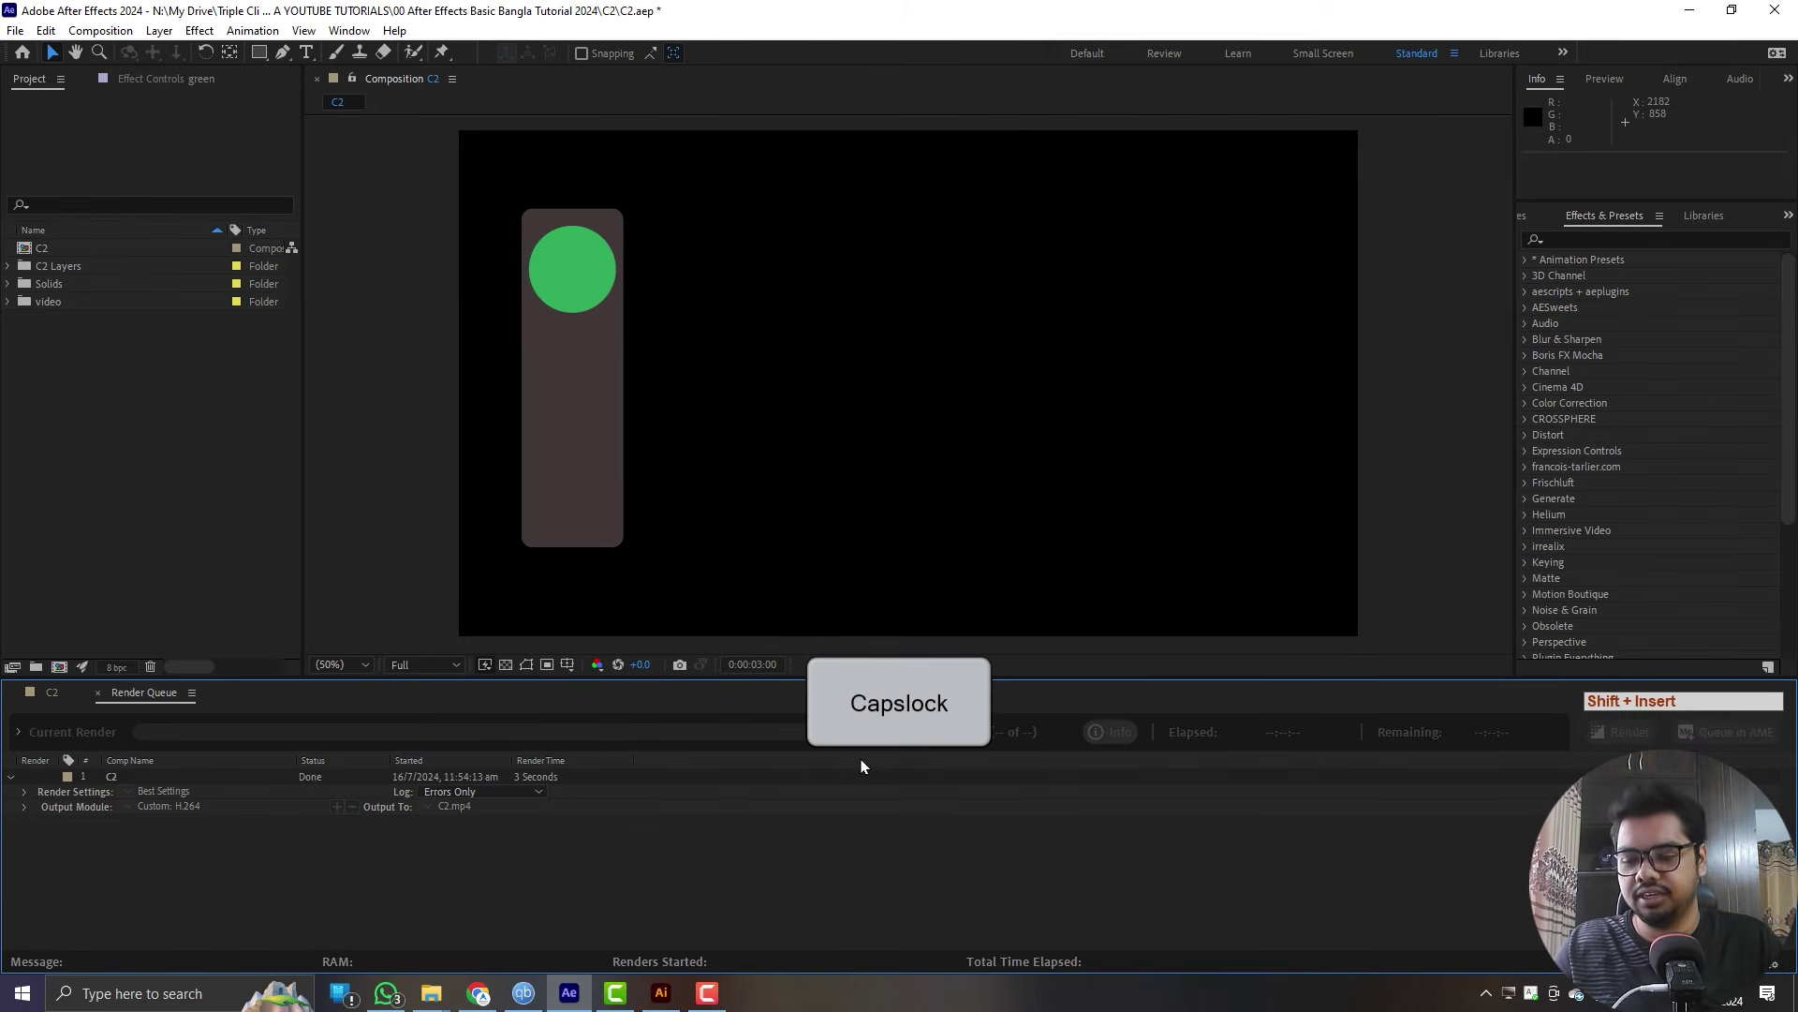
{"action": "key", "text": "Caps_Lock"}
{"action": "key", "text": "Insert"}
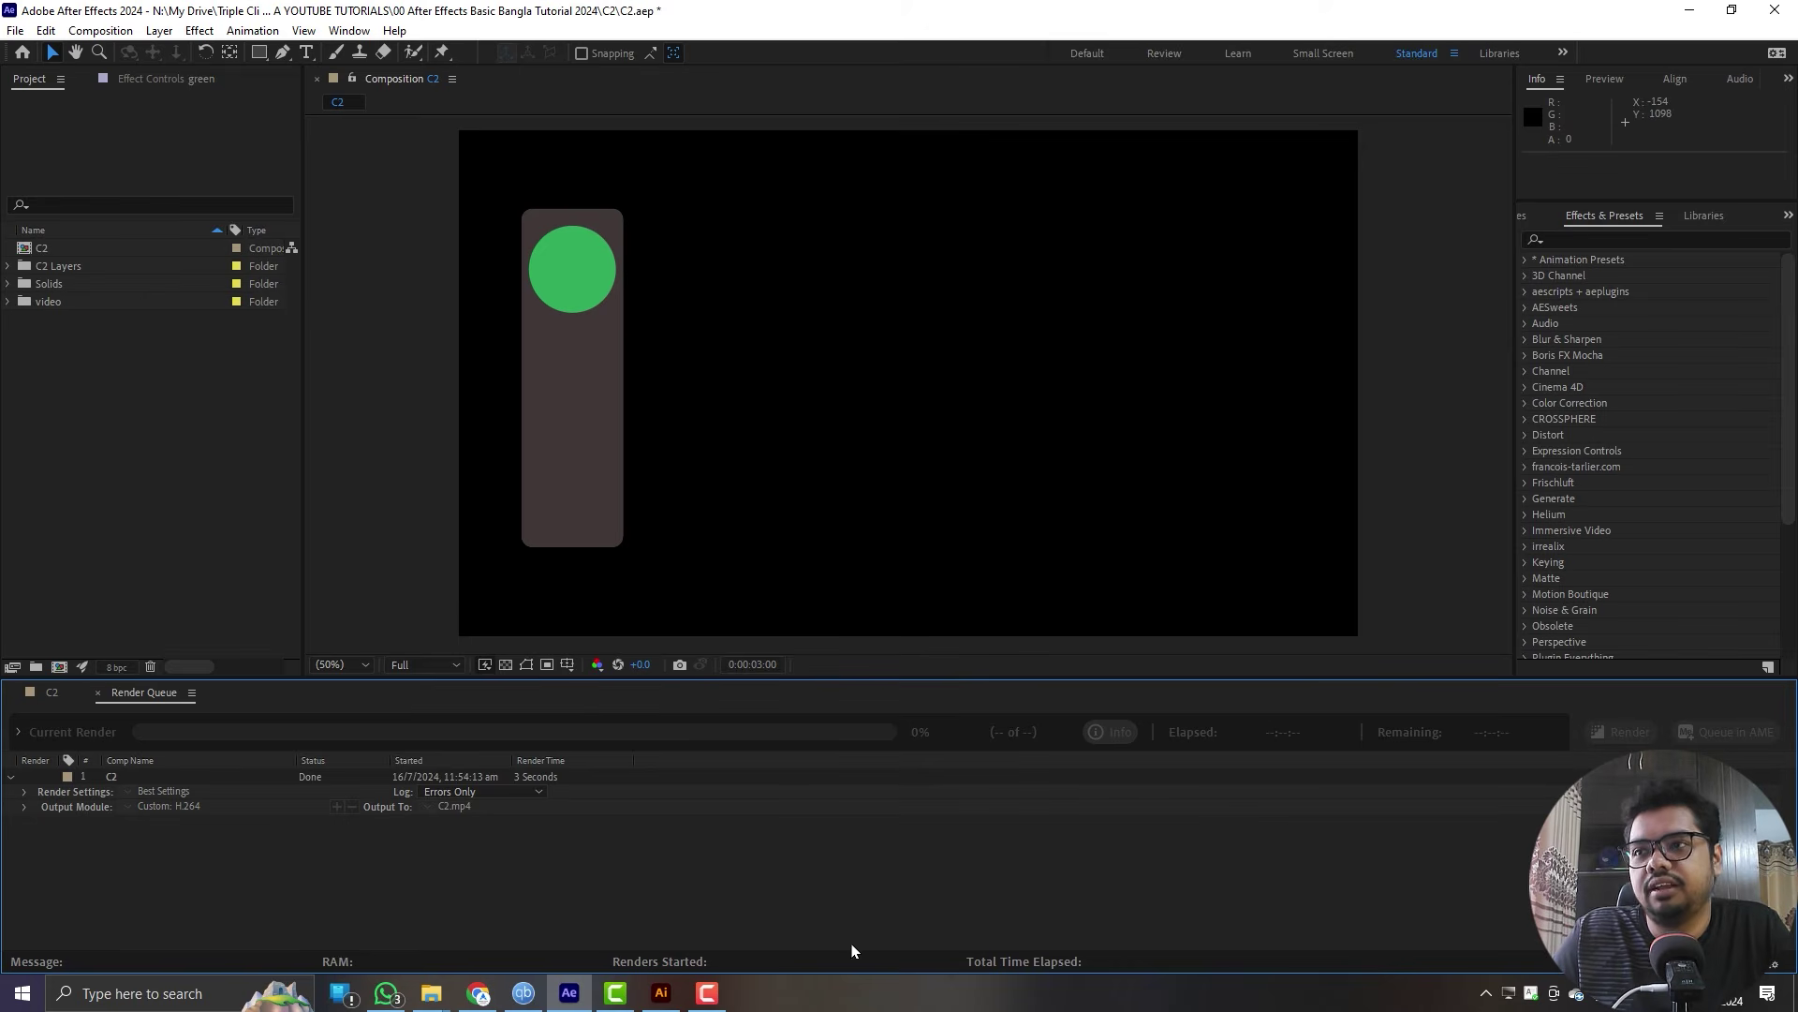
- Return to the C2 composition's timeline and look up Adobe Media Encoder 2024 among the installed programs
{"action": "left_click", "coordinate": [55, 693]}
{"action": "left_click", "coordinate": [946, 852]}
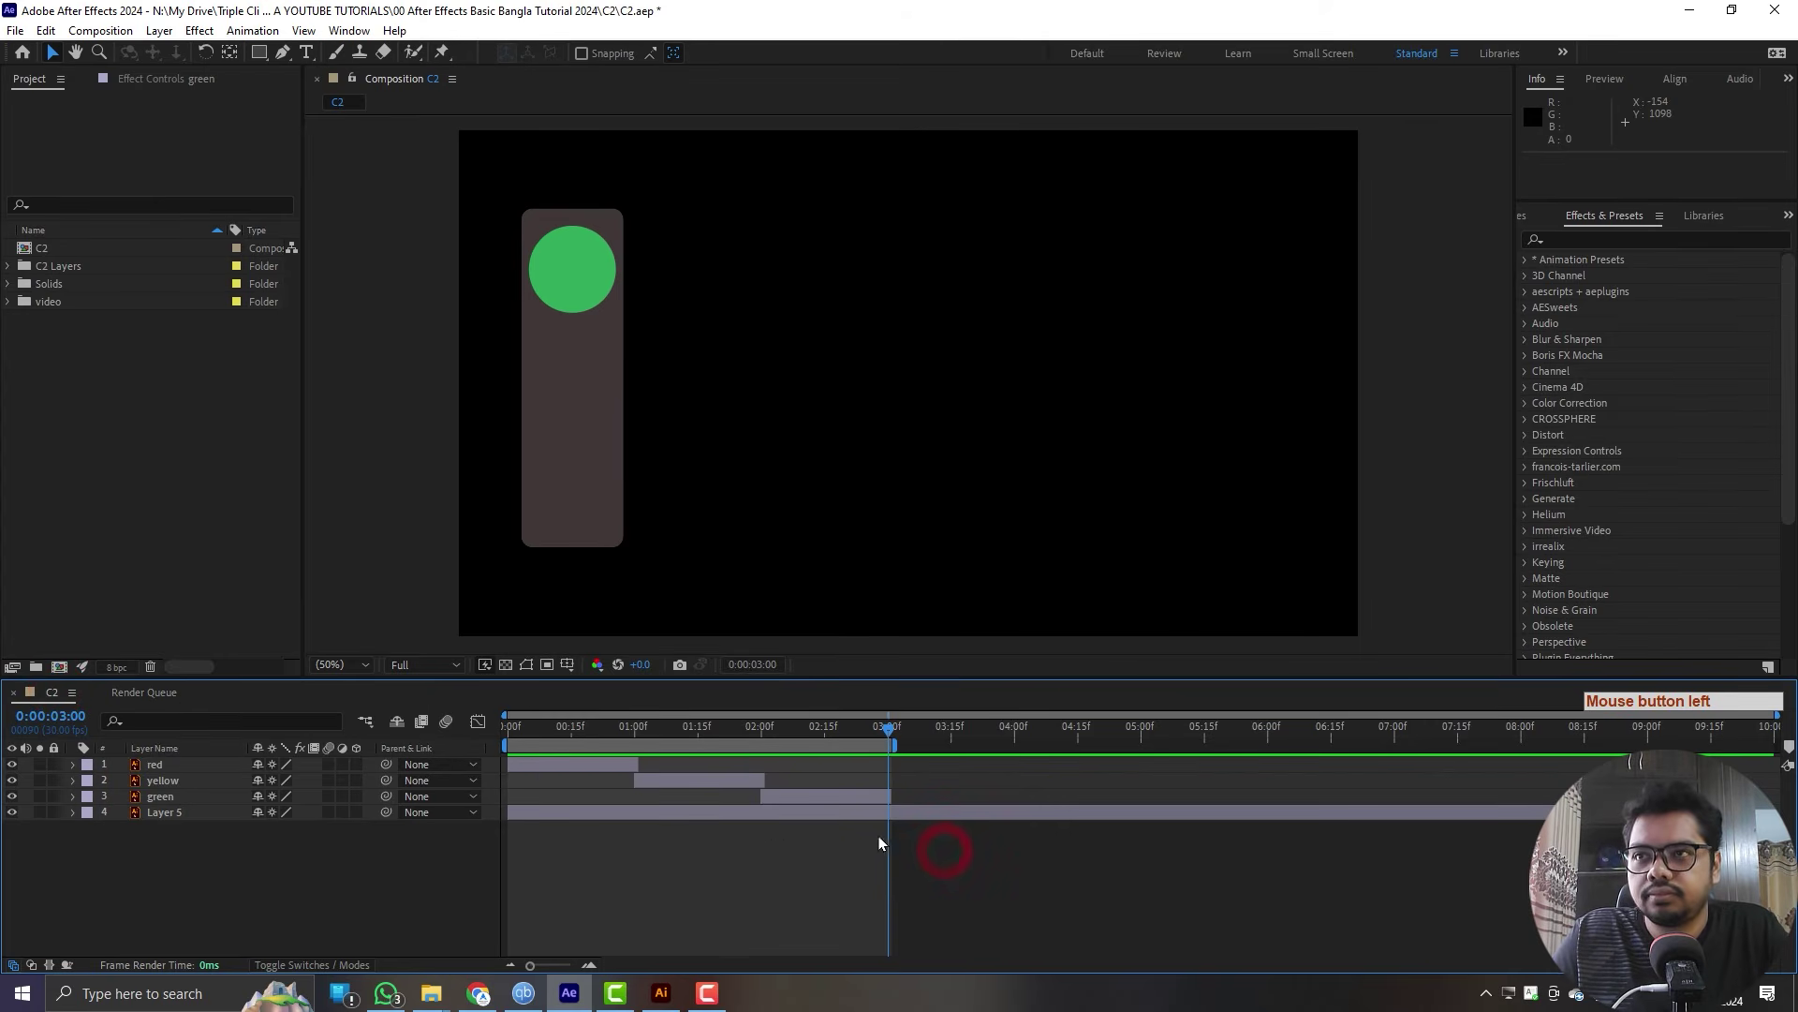
{"action": "left_click", "coordinate": [667, 817]}
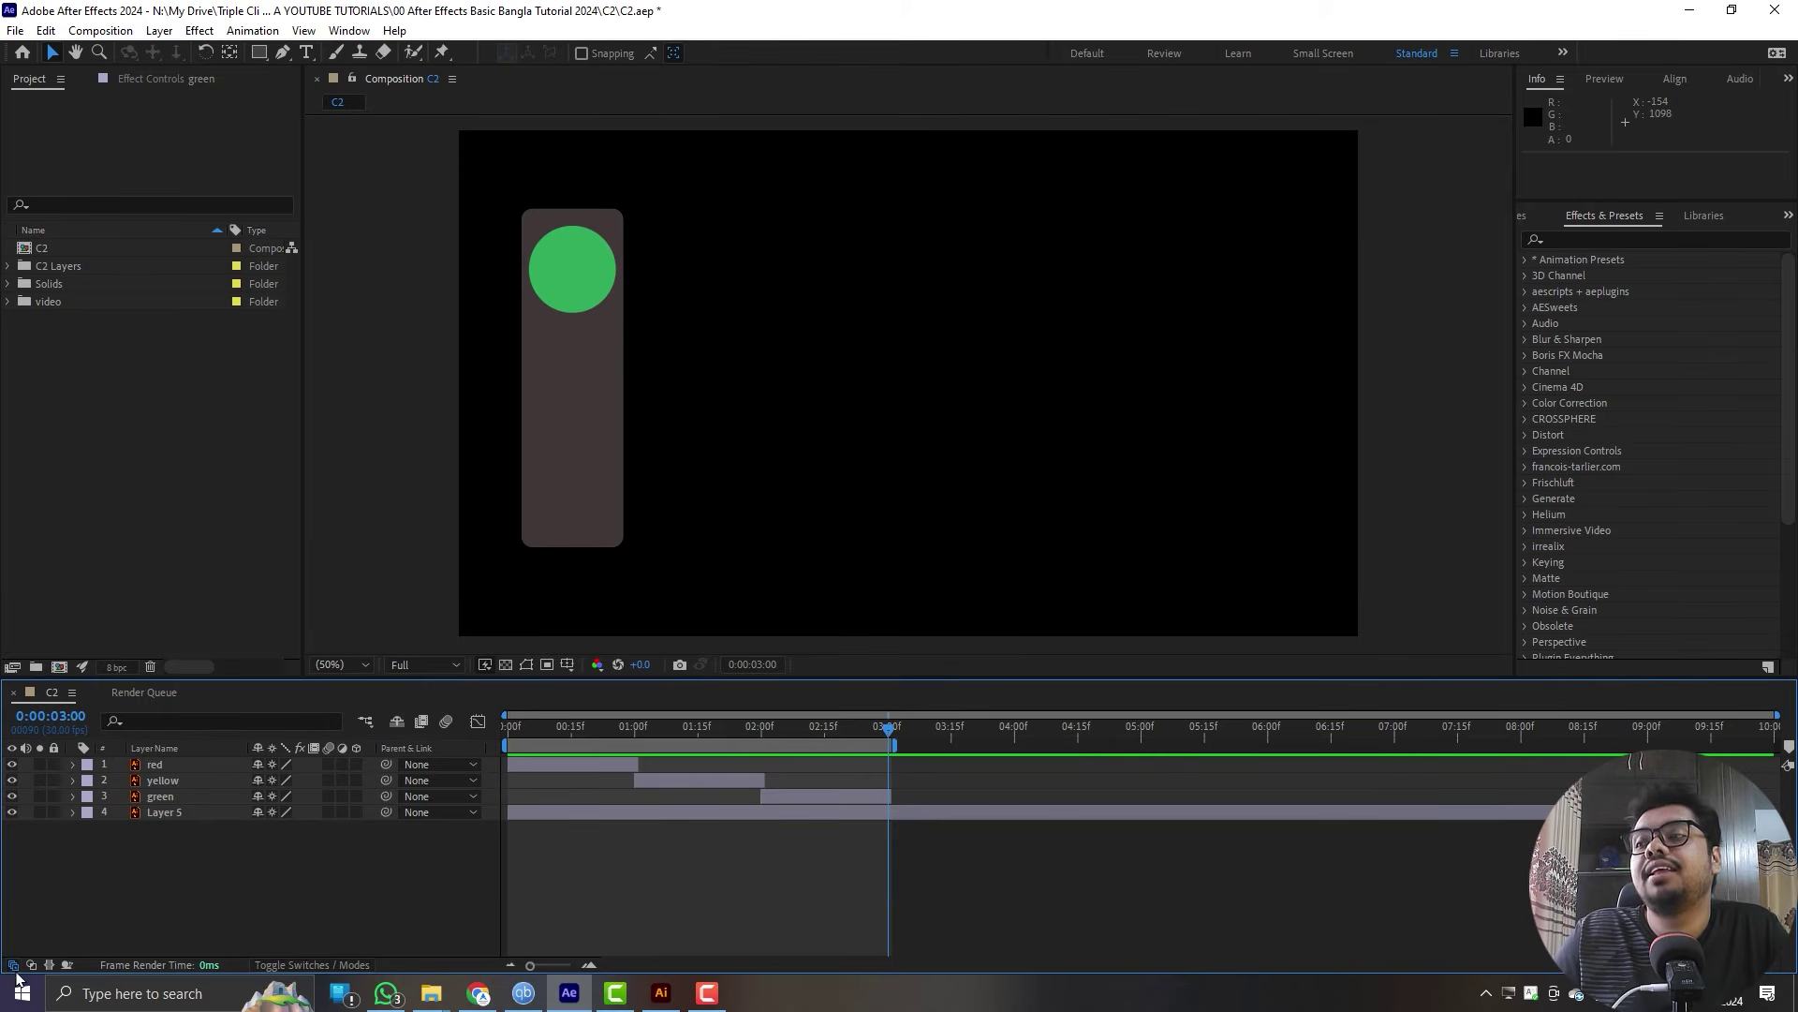
{"action": "left_click", "coordinate": [22, 993]}
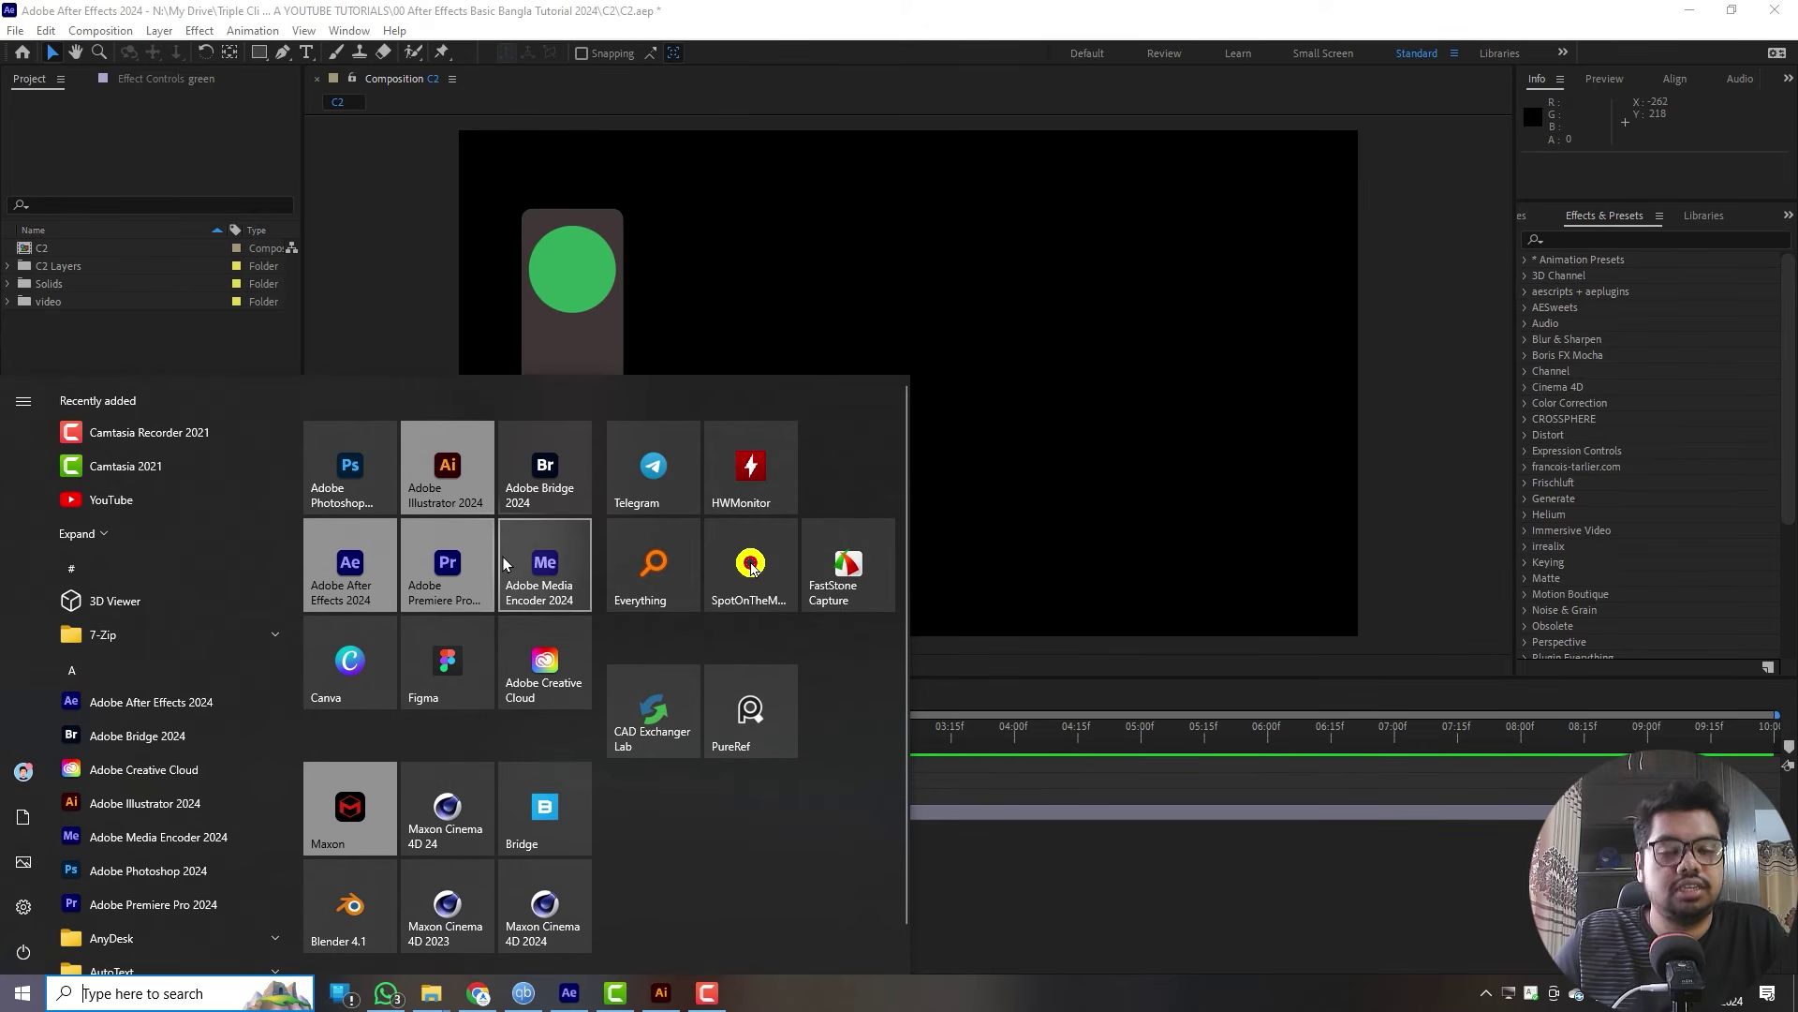
{"action": "left_click", "coordinate": [1213, 887]}
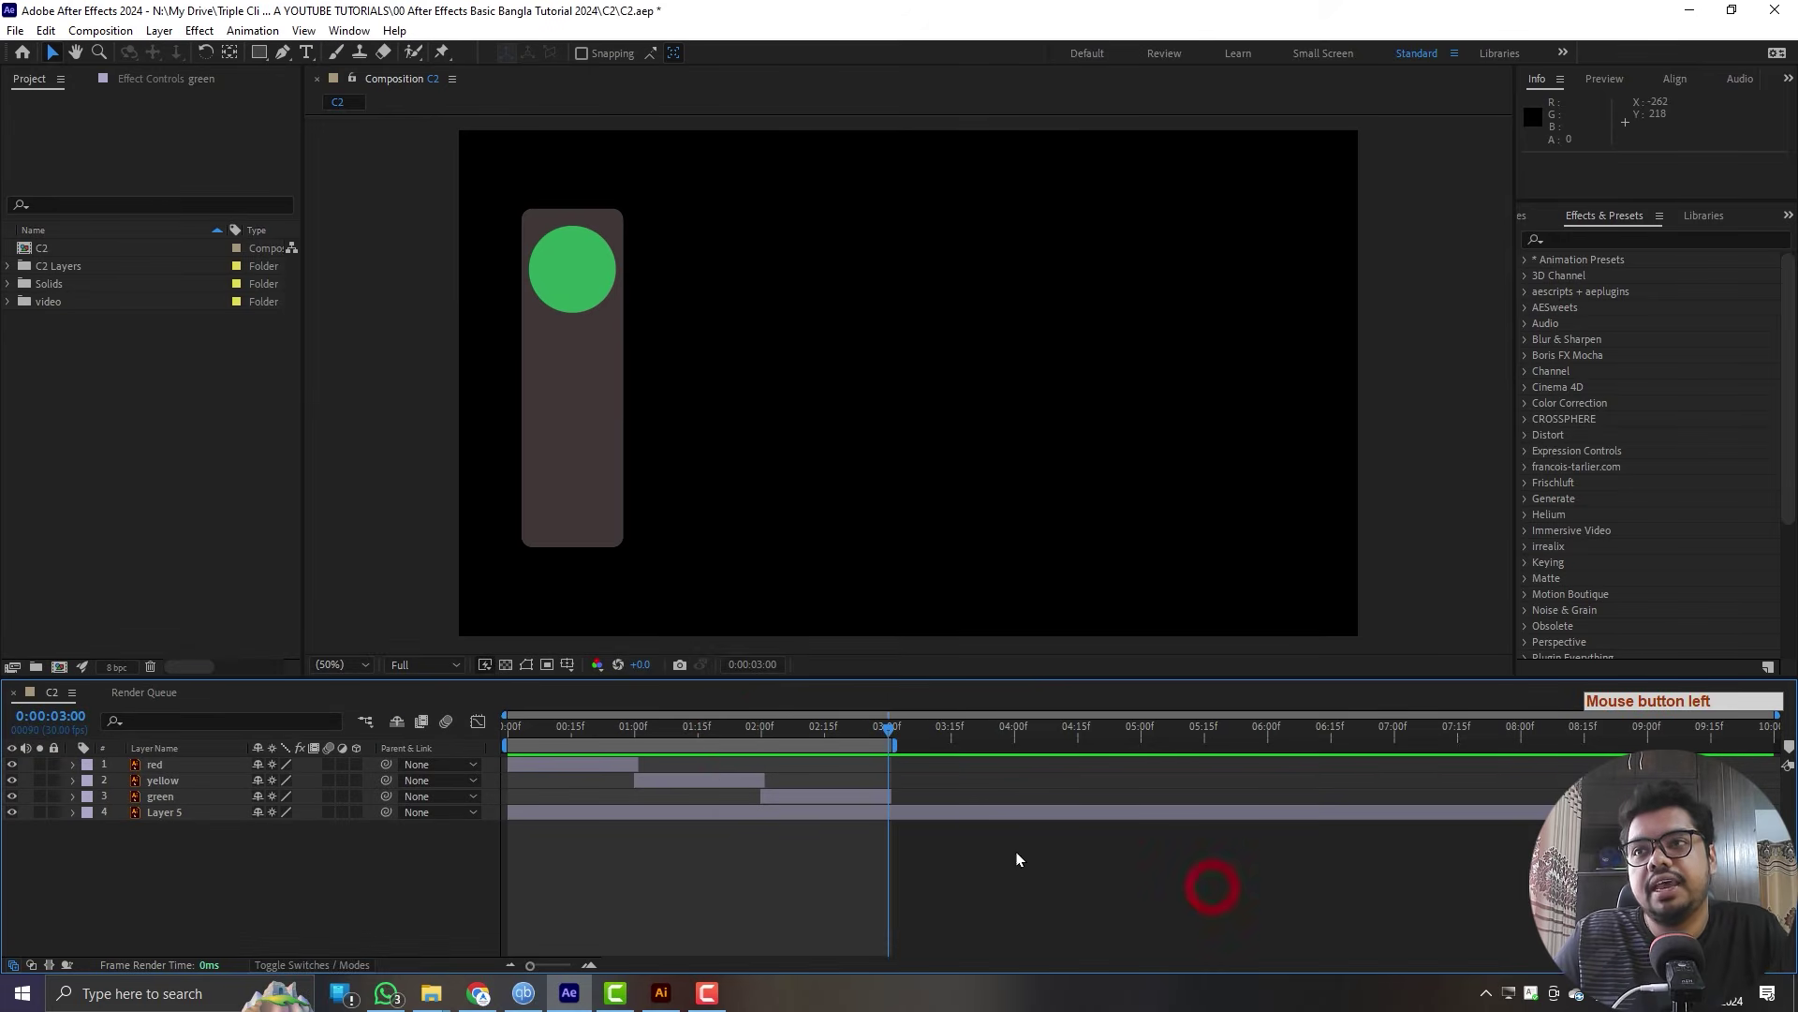
- Move the current time to 0:00:01:06 and send the C2 composition to the Adobe Media Encoder queue
{"action": "left_click", "coordinate": [727, 740]}
{"action": "left_click", "coordinate": [661, 740]}
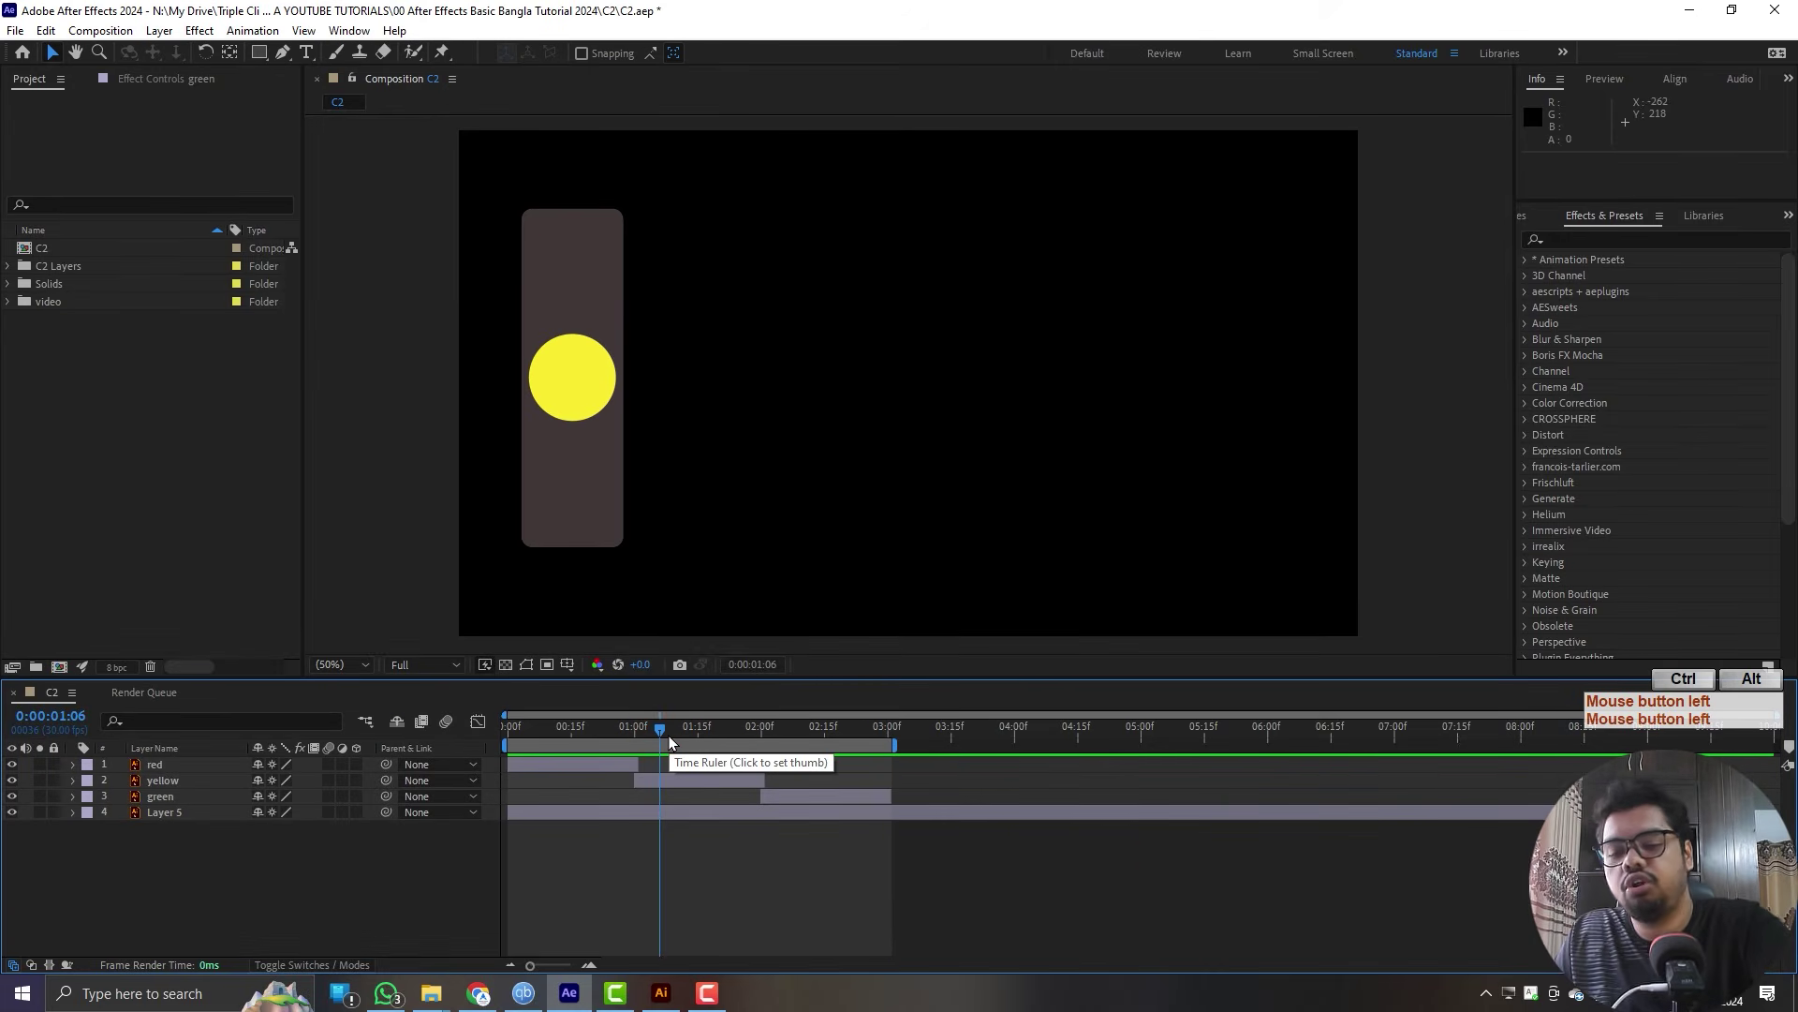
{"action": "key", "text": "ctrl+alt+m"}
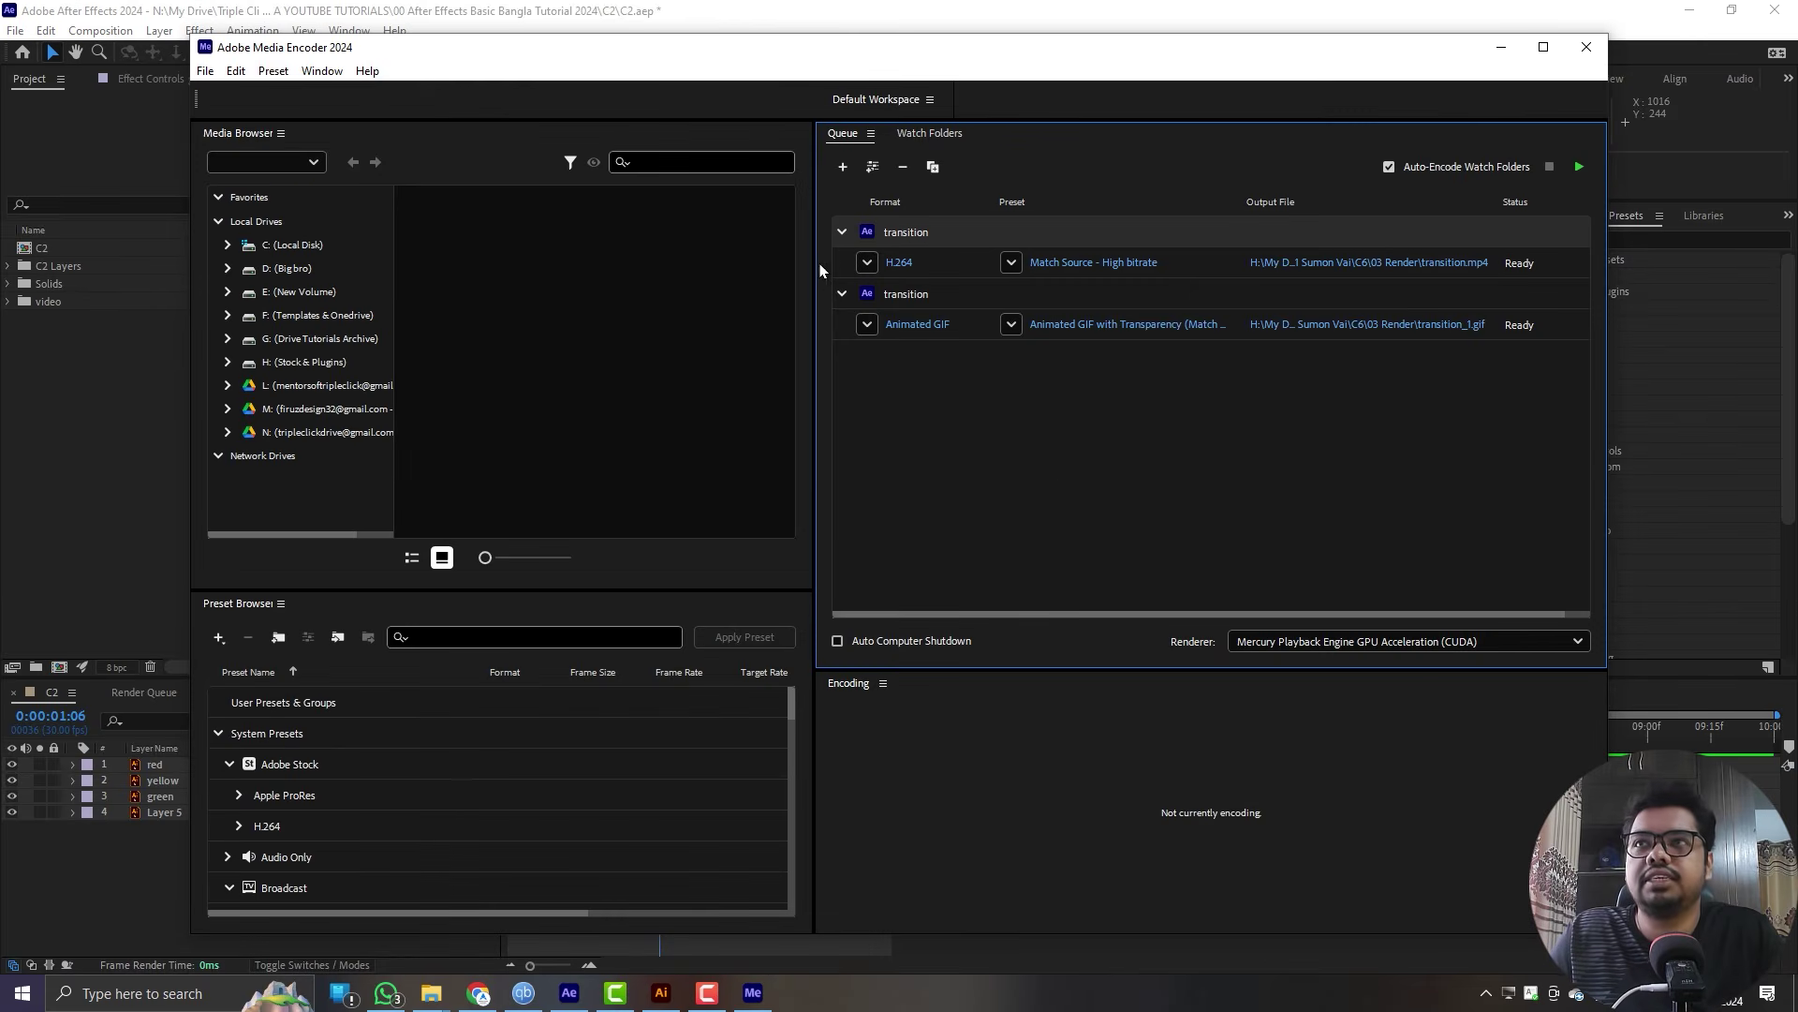
- Maximize the Media Encoder window and look through the output formats offered for the first transition queue item
{"action": "left_click", "coordinate": [1542, 48]}
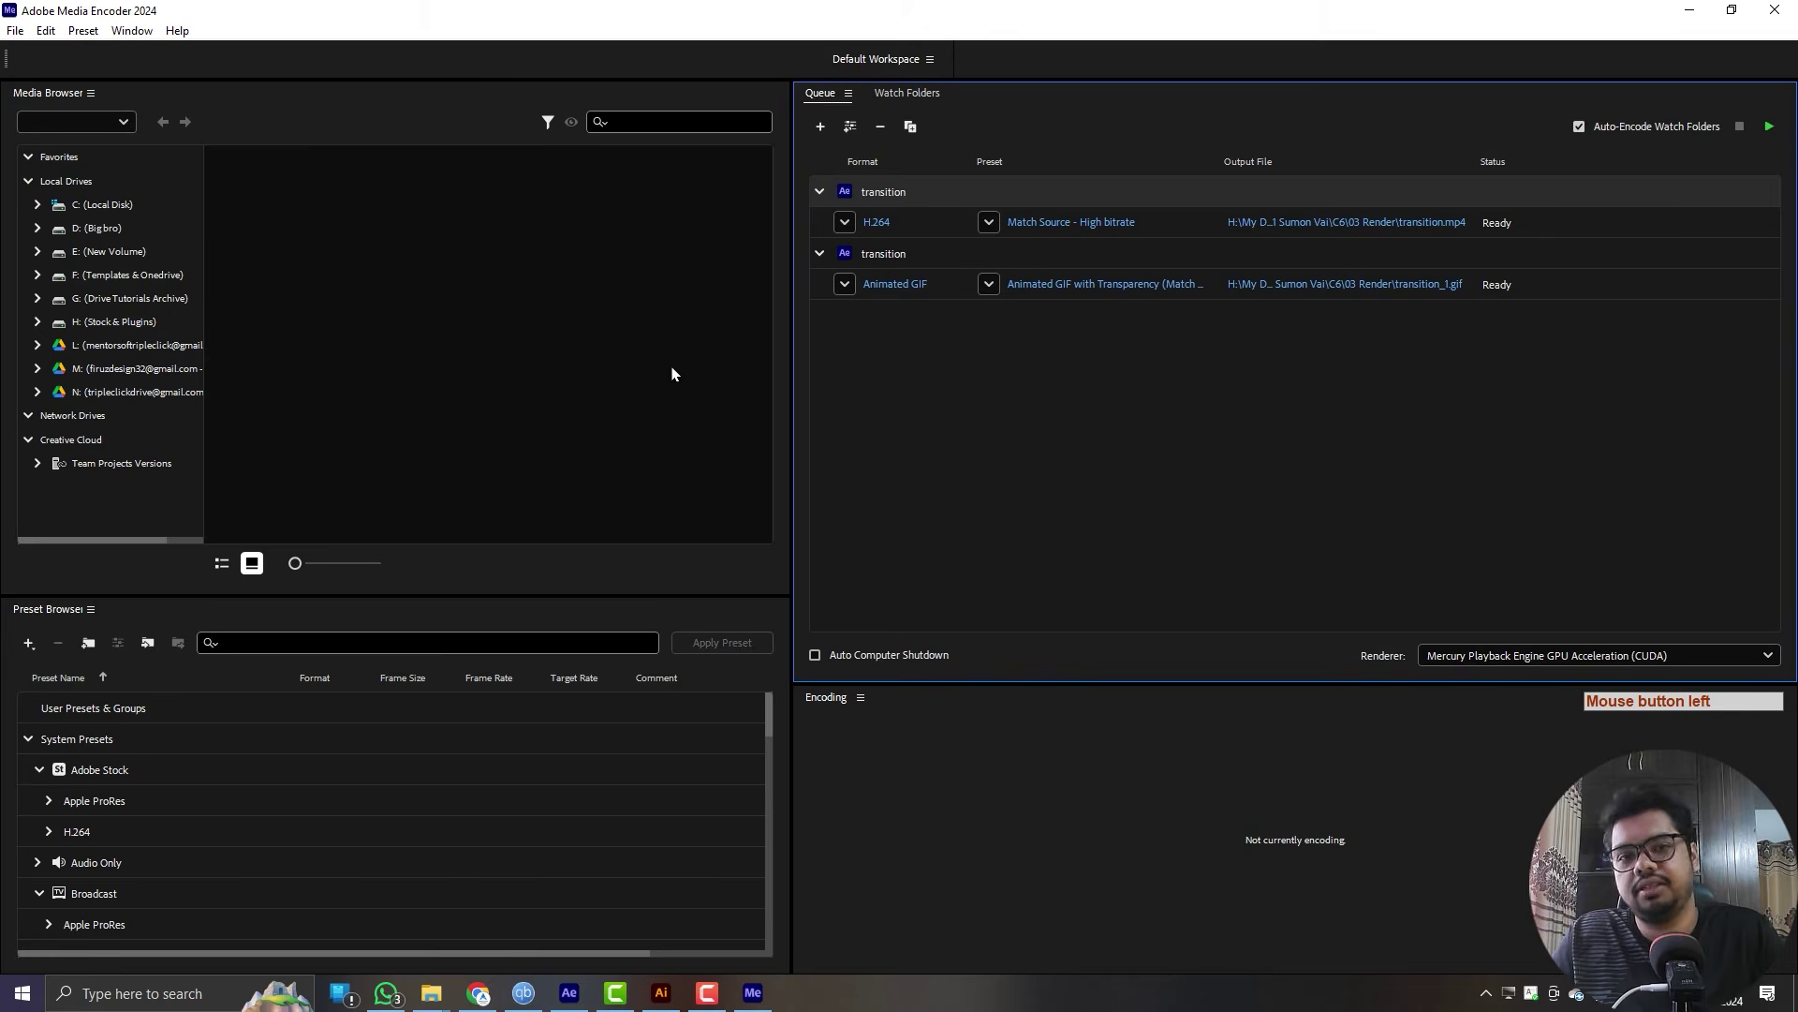
{"action": "left_click", "coordinate": [841, 223]}
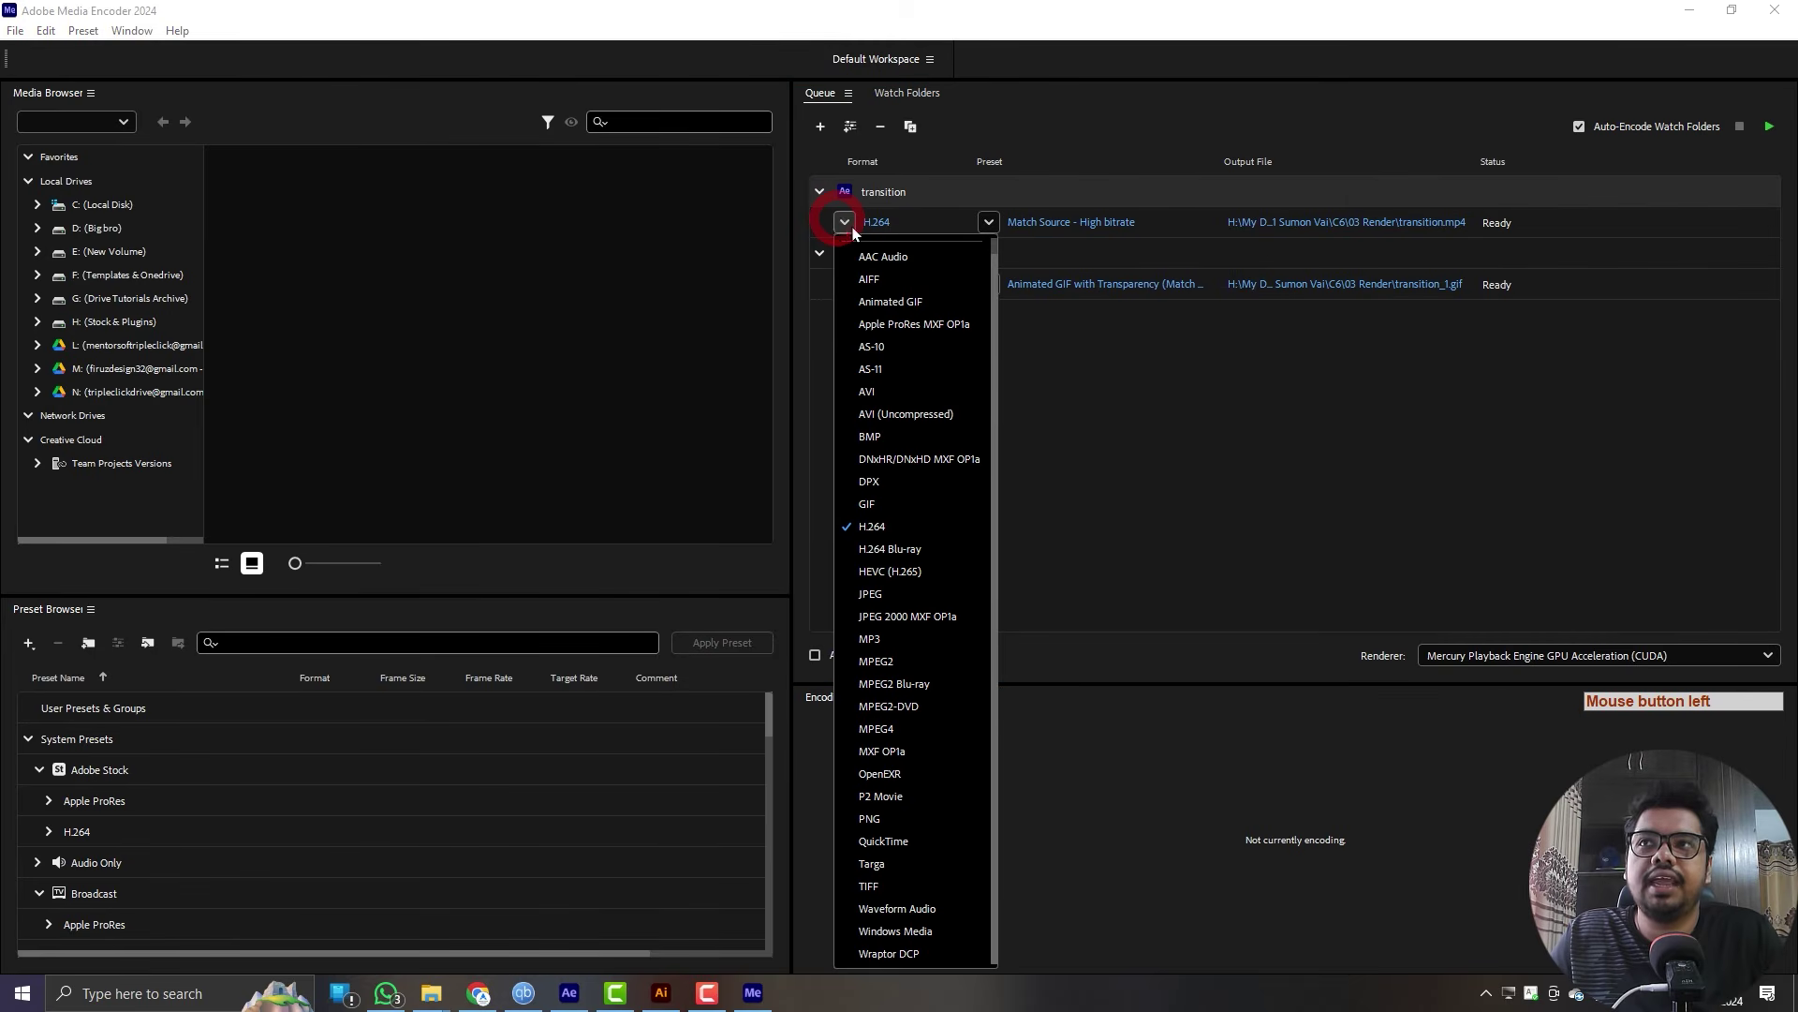
{"action": "left_click", "coordinate": [1114, 446]}
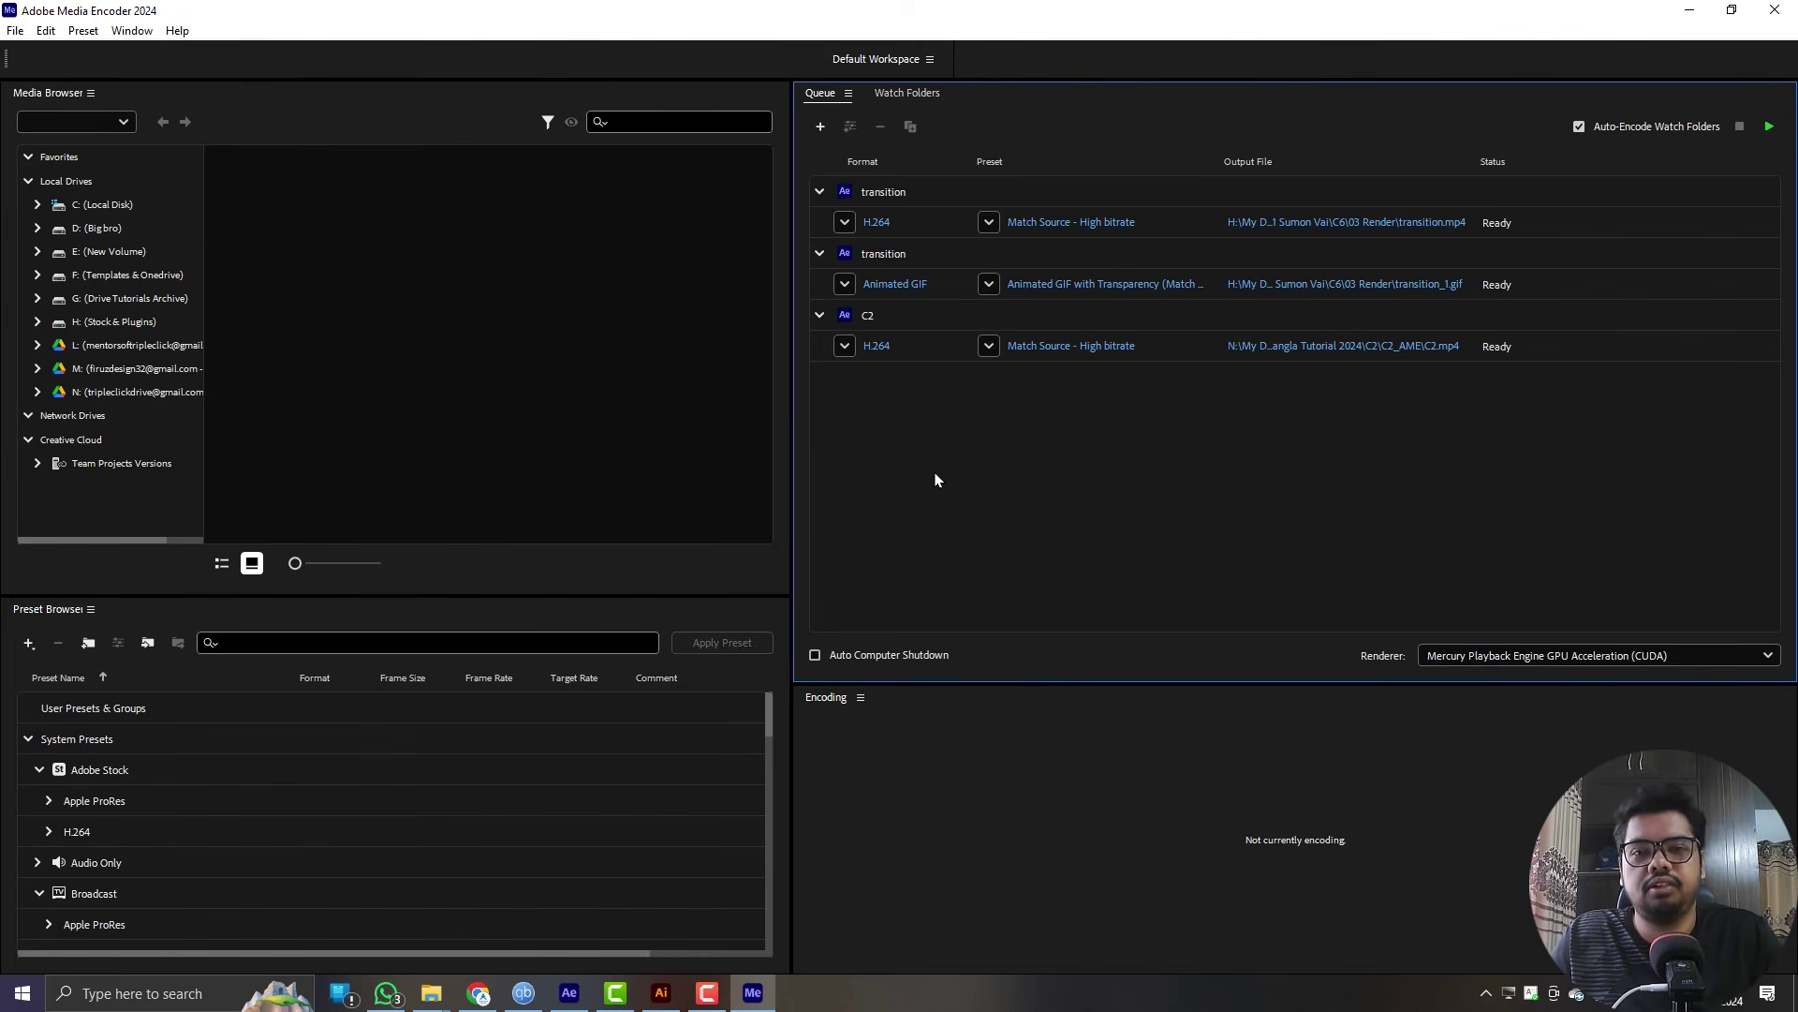
- Remove both transition items from the Media Encoder queue, keeping only the C2 composition
{"action": "left_click", "coordinate": [881, 192]}
{"action": "key", "text": "Delete"}
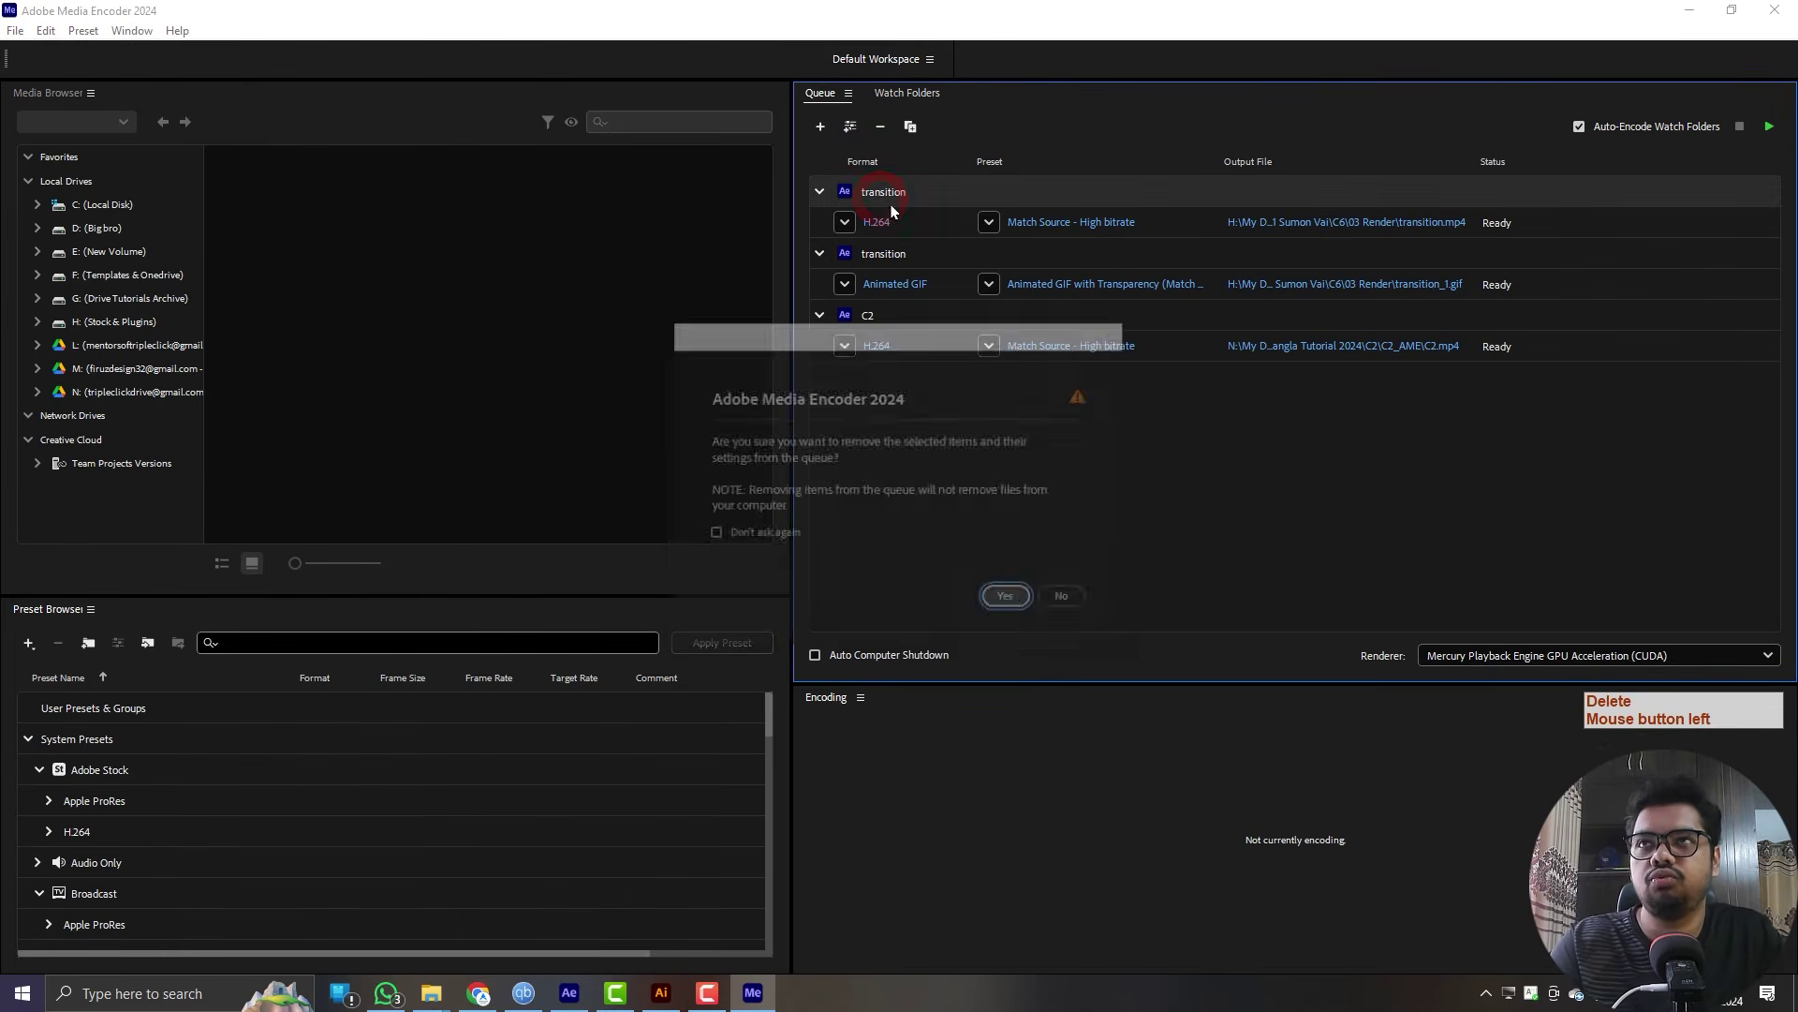
{"action": "key", "text": "Return"}
{"action": "left_click", "coordinate": [878, 191]}
{"action": "key", "text": "Delete"}
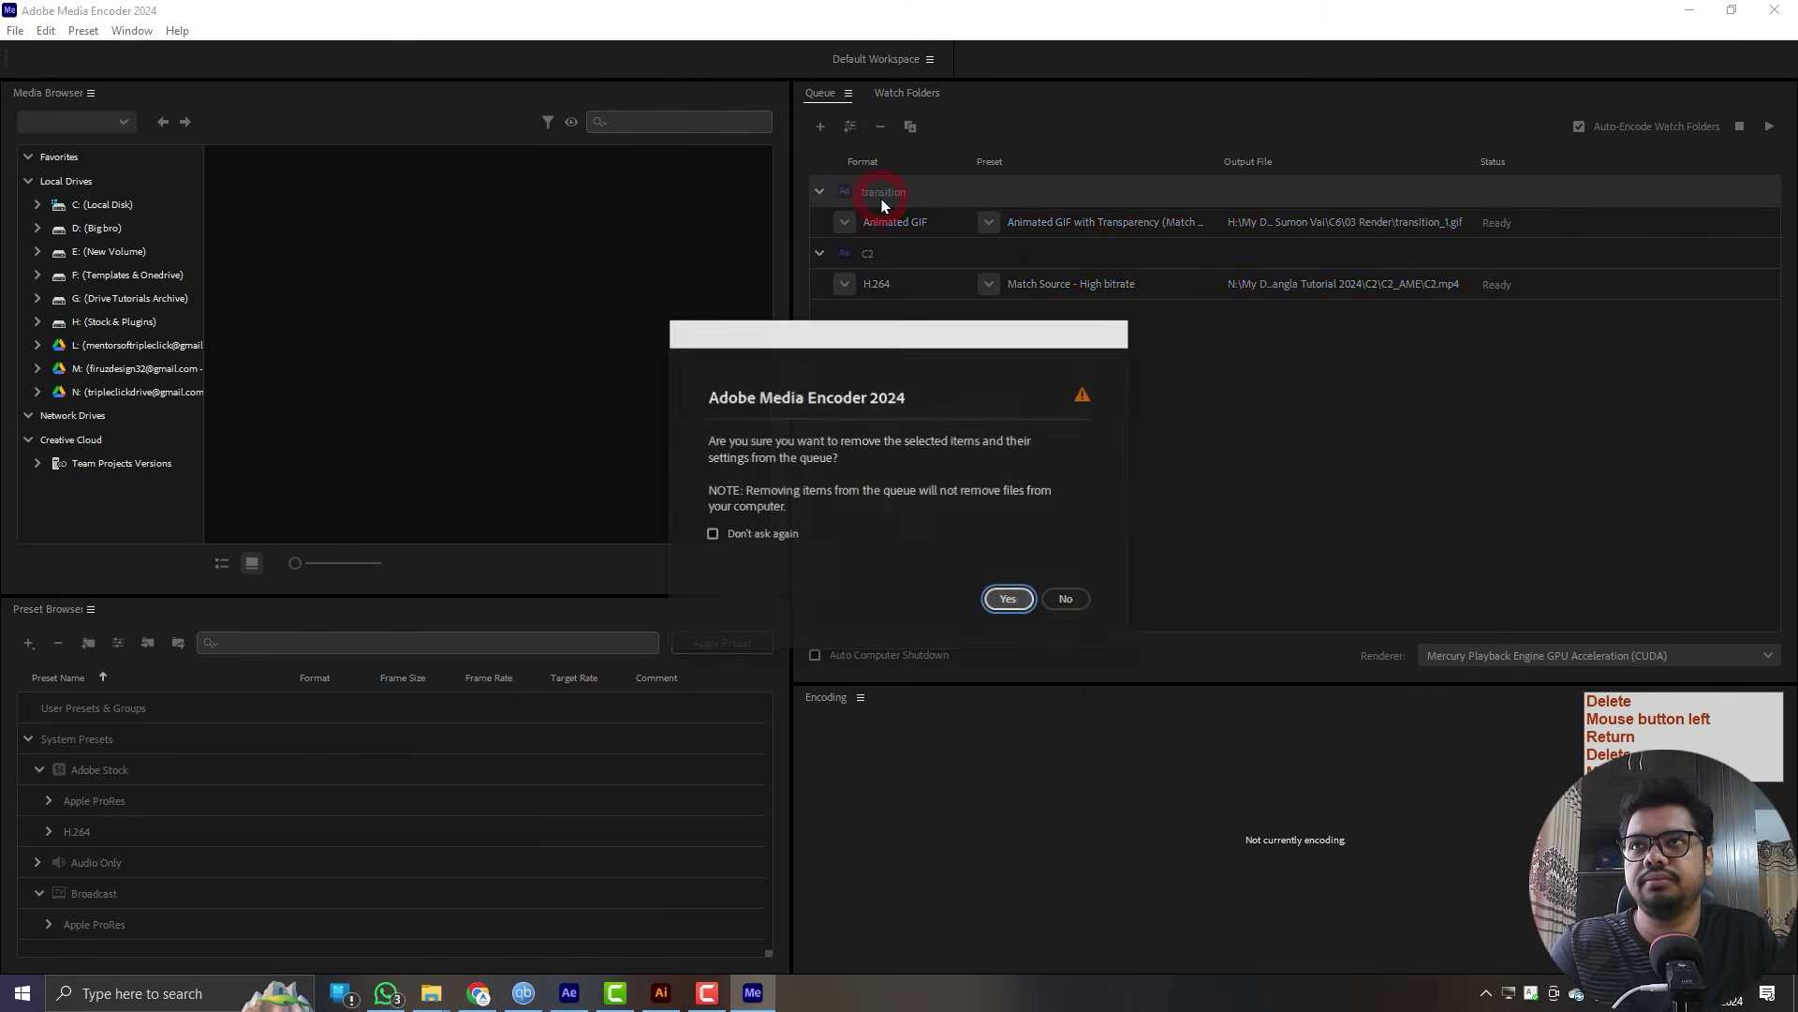
{"action": "key", "text": "Return"}
- Keep C2 in H.264 format, set its output file to C2b.mp4 in the C2_AME folder and start the queue
{"action": "left_click", "coordinate": [841, 225]}
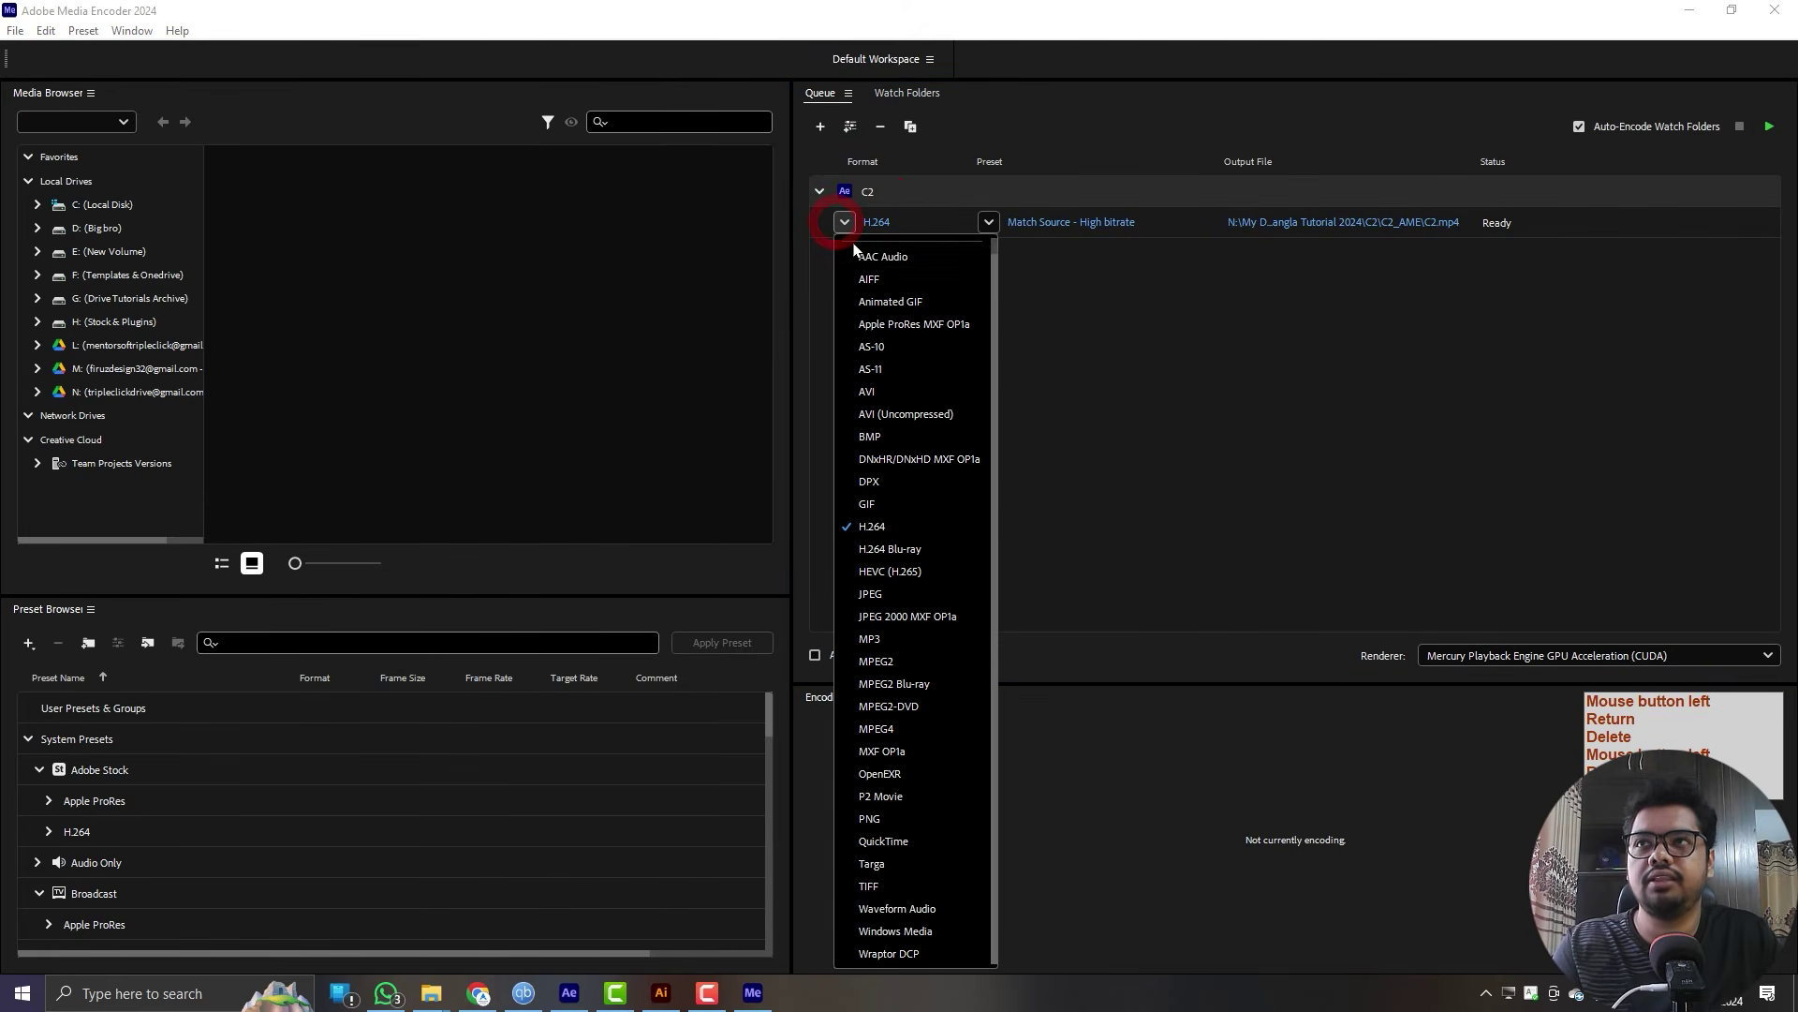
{"action": "left_click", "coordinate": [881, 527]}
{"action": "left_click", "coordinate": [1415, 333]}
{"action": "left_click", "coordinate": [1352, 221]}
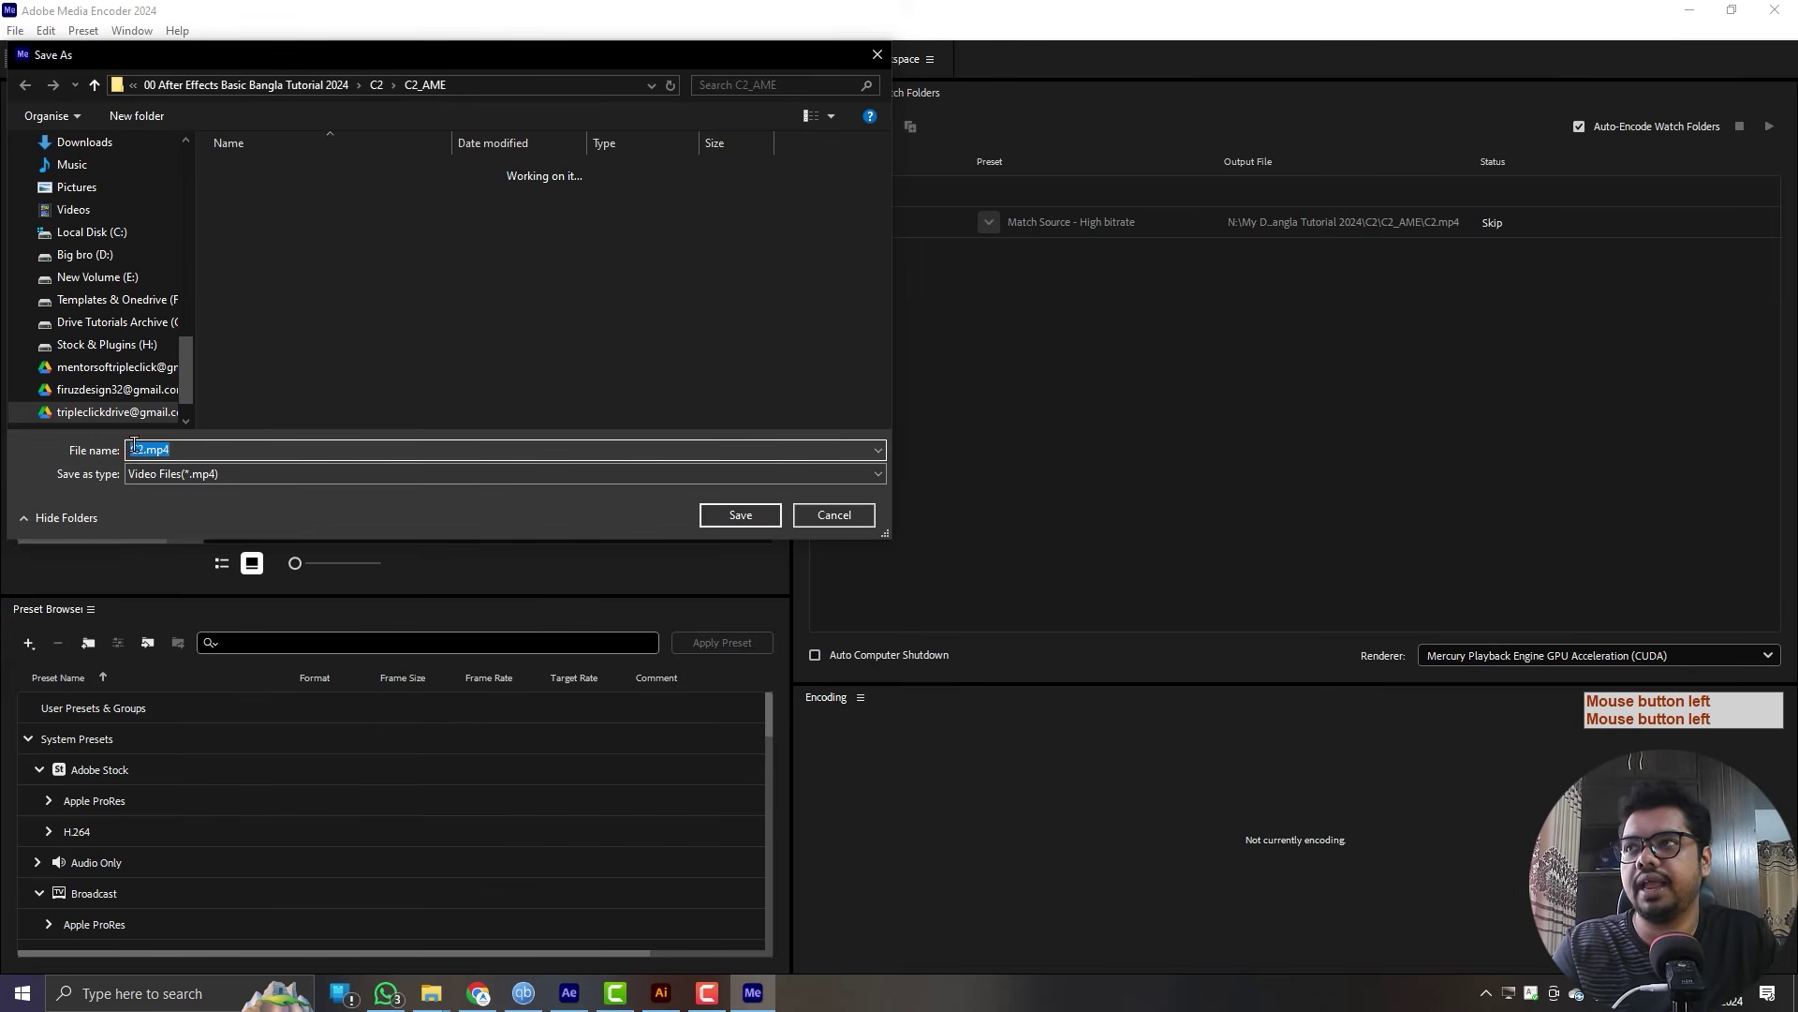
{"action": "key", "text": "Left"}
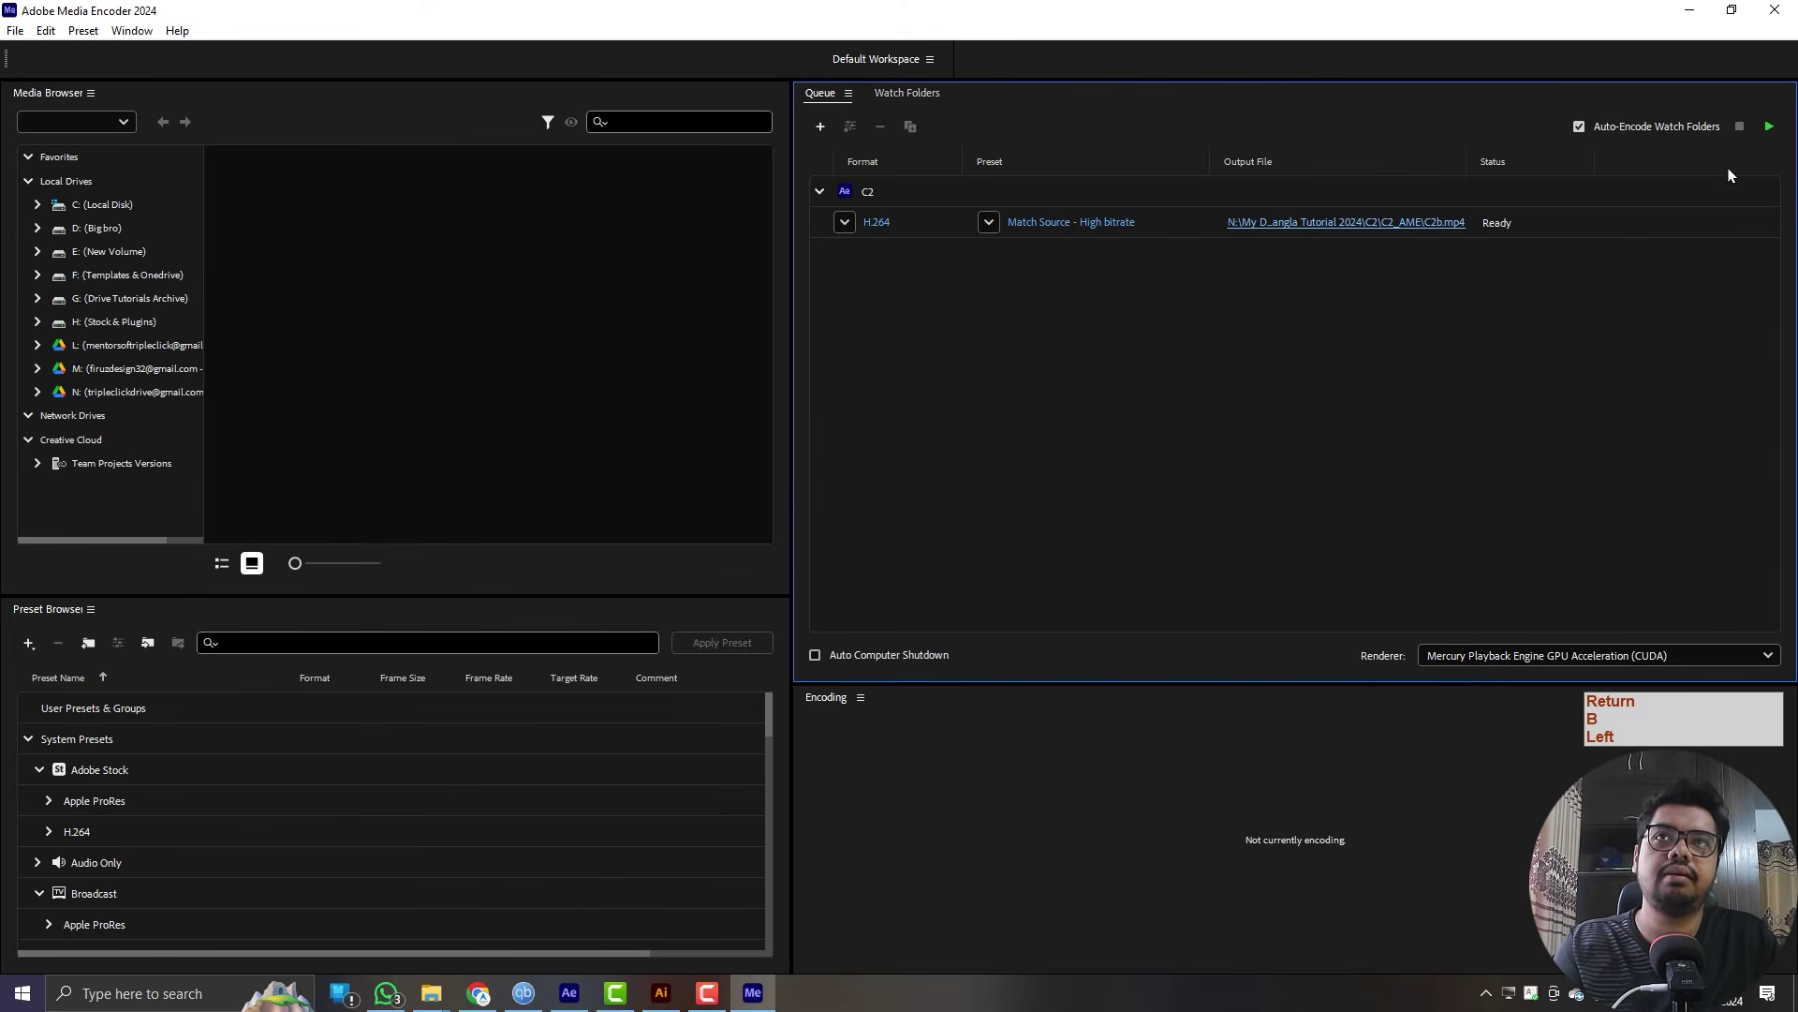
{"action": "left_click", "coordinate": [1770, 128]}
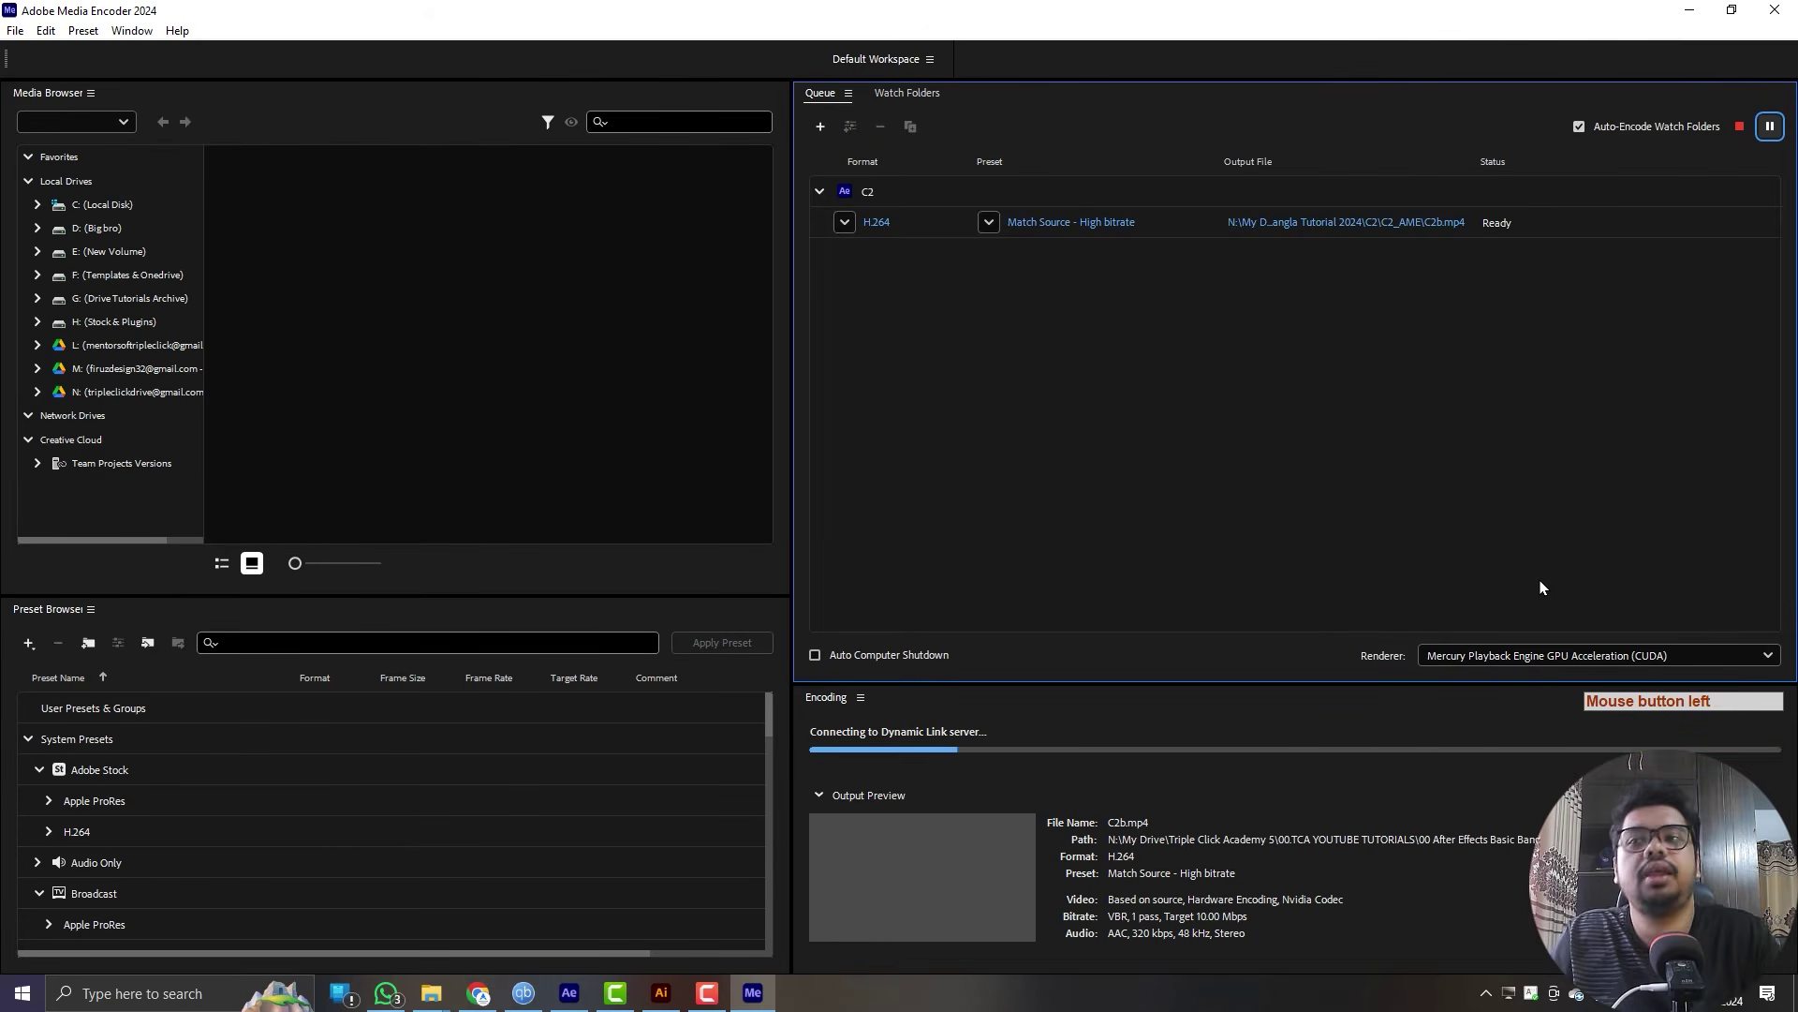
- Switch to the Basic Series sheet in the browser and review the full part-2 topic list in cell B3
{"action": "left_click", "coordinate": [1690, 9]}
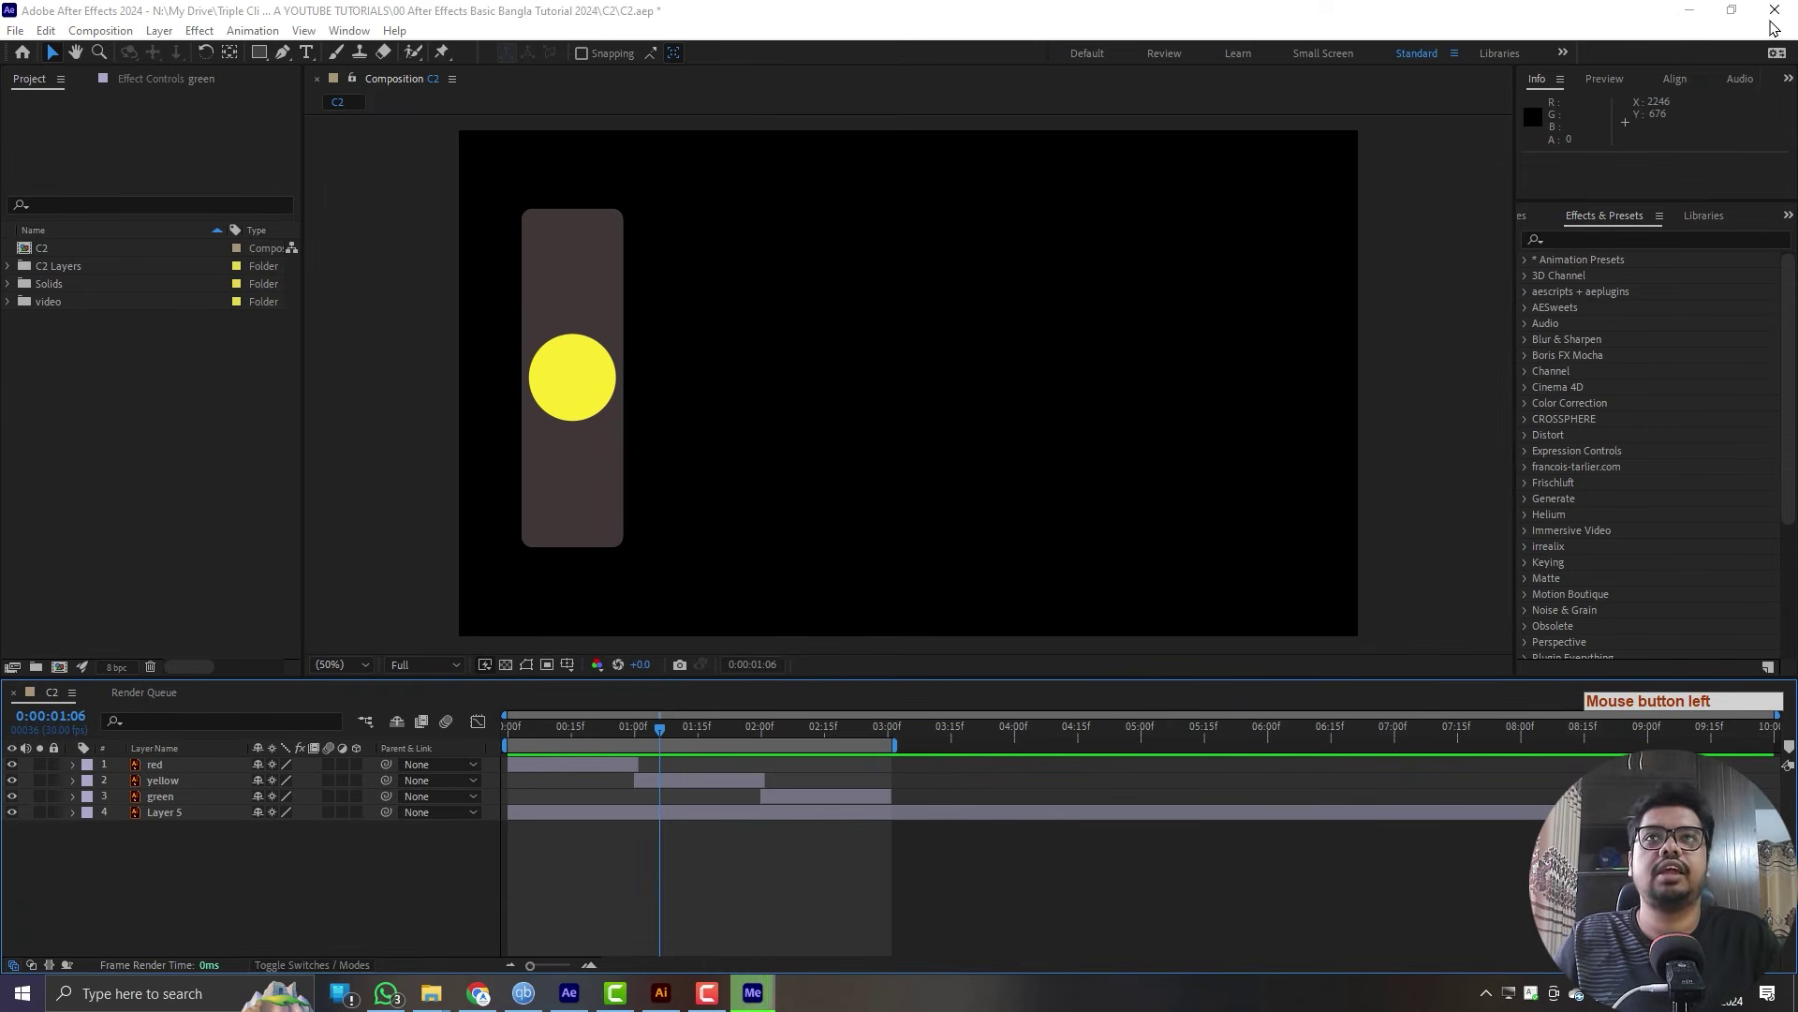
{"action": "left_click", "coordinate": [1686, 8]}
{"action": "left_click", "coordinate": [333, 17]}
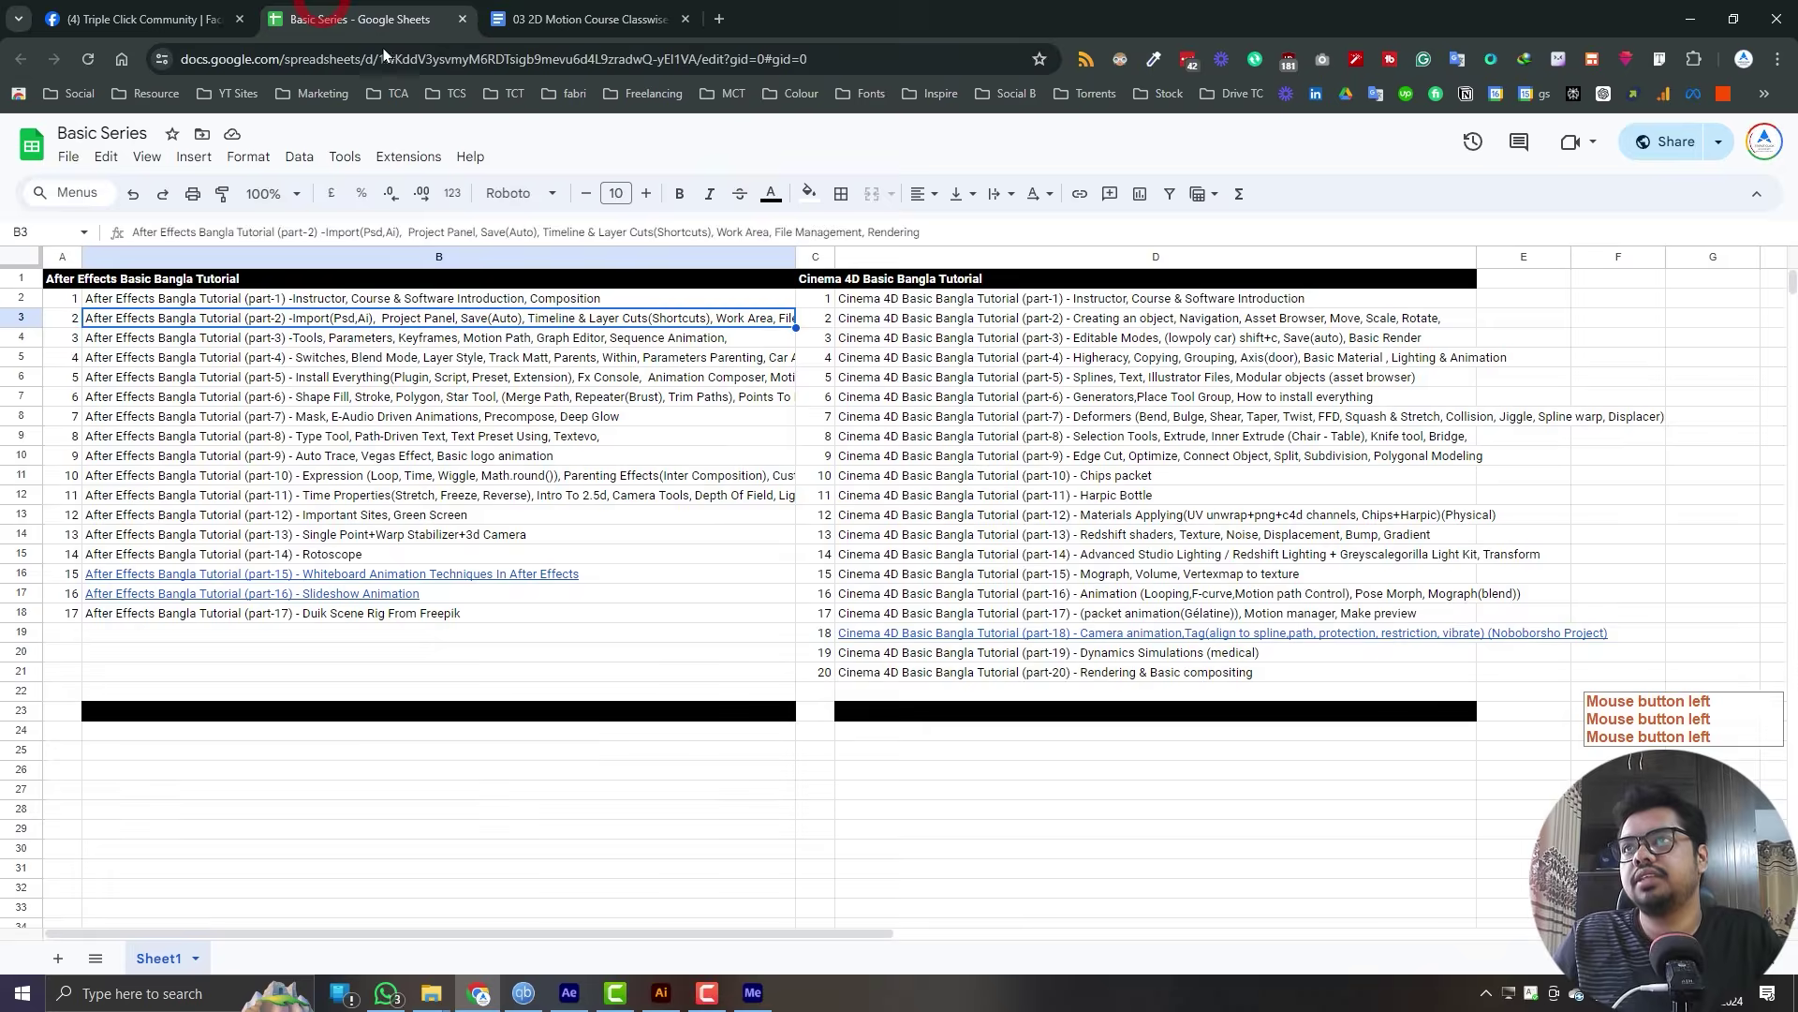
{"action": "double_click", "coordinate": [682, 321]}
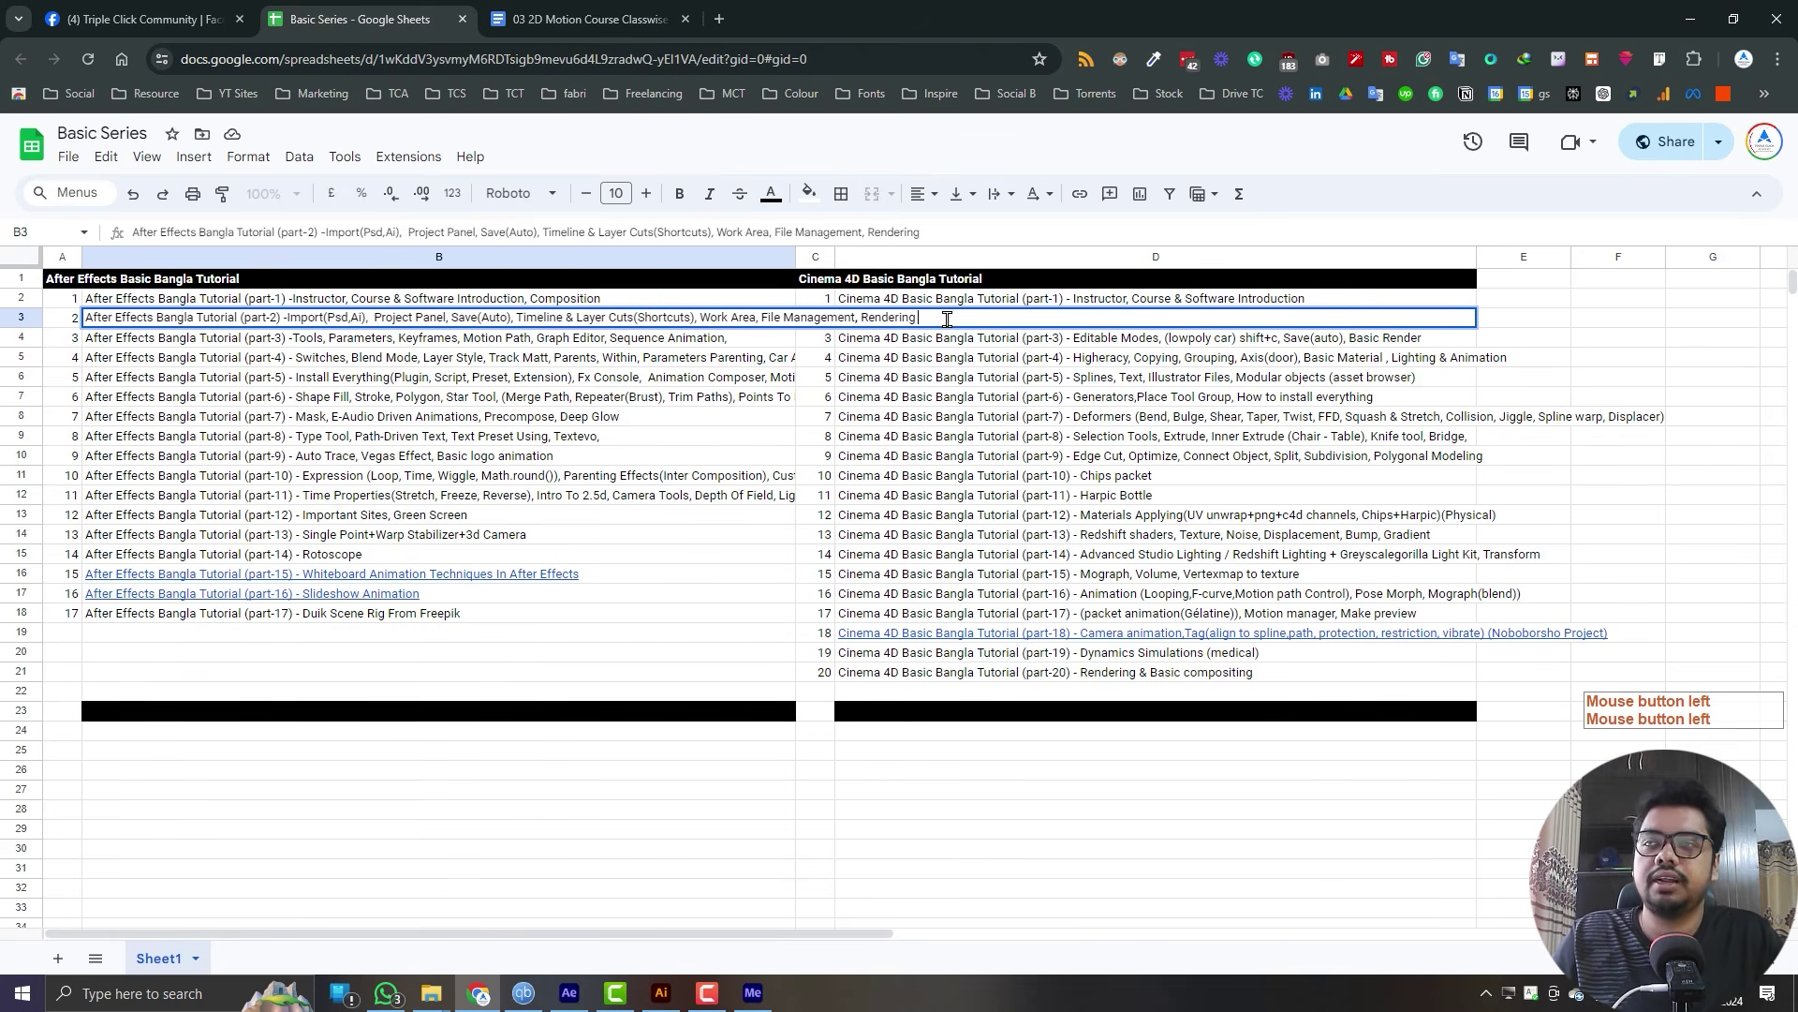
- Check the C2 encode in Media Encoder, return to After Effects and scrub the timeline to 0:00:02:17
{"action": "left_click", "coordinate": [753, 993]}
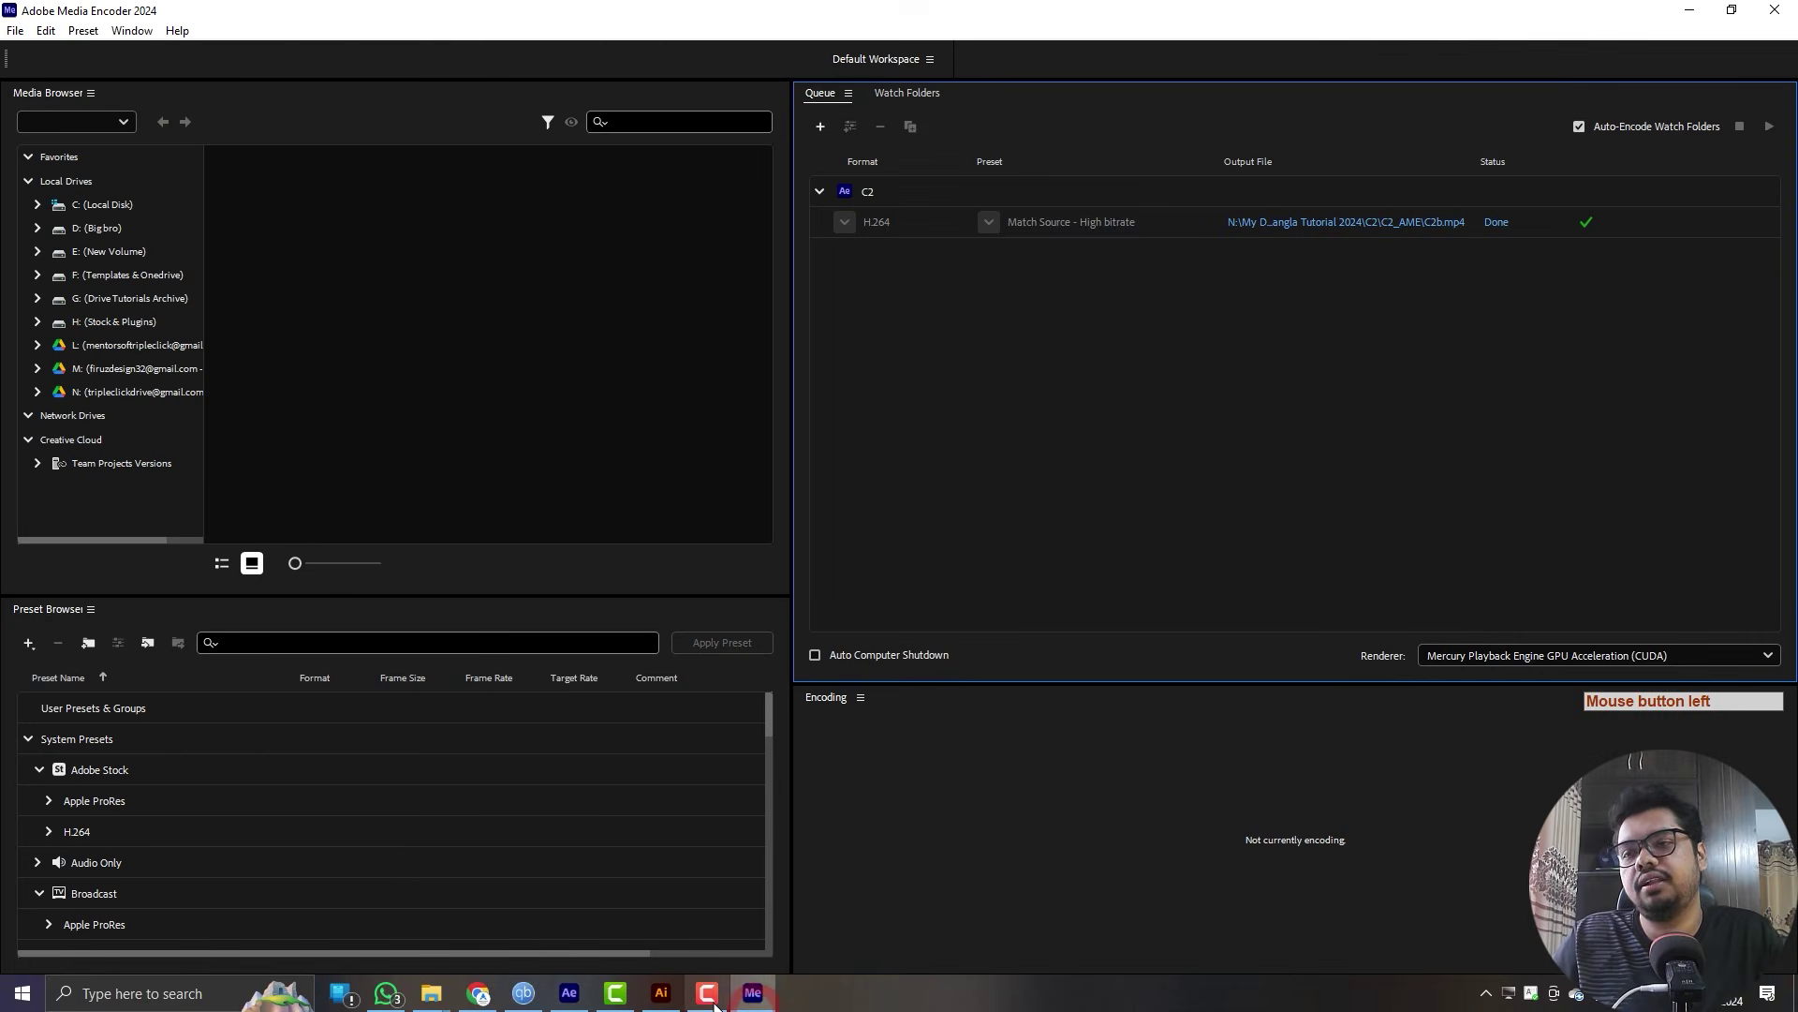
{"action": "left_click", "coordinate": [568, 993]}
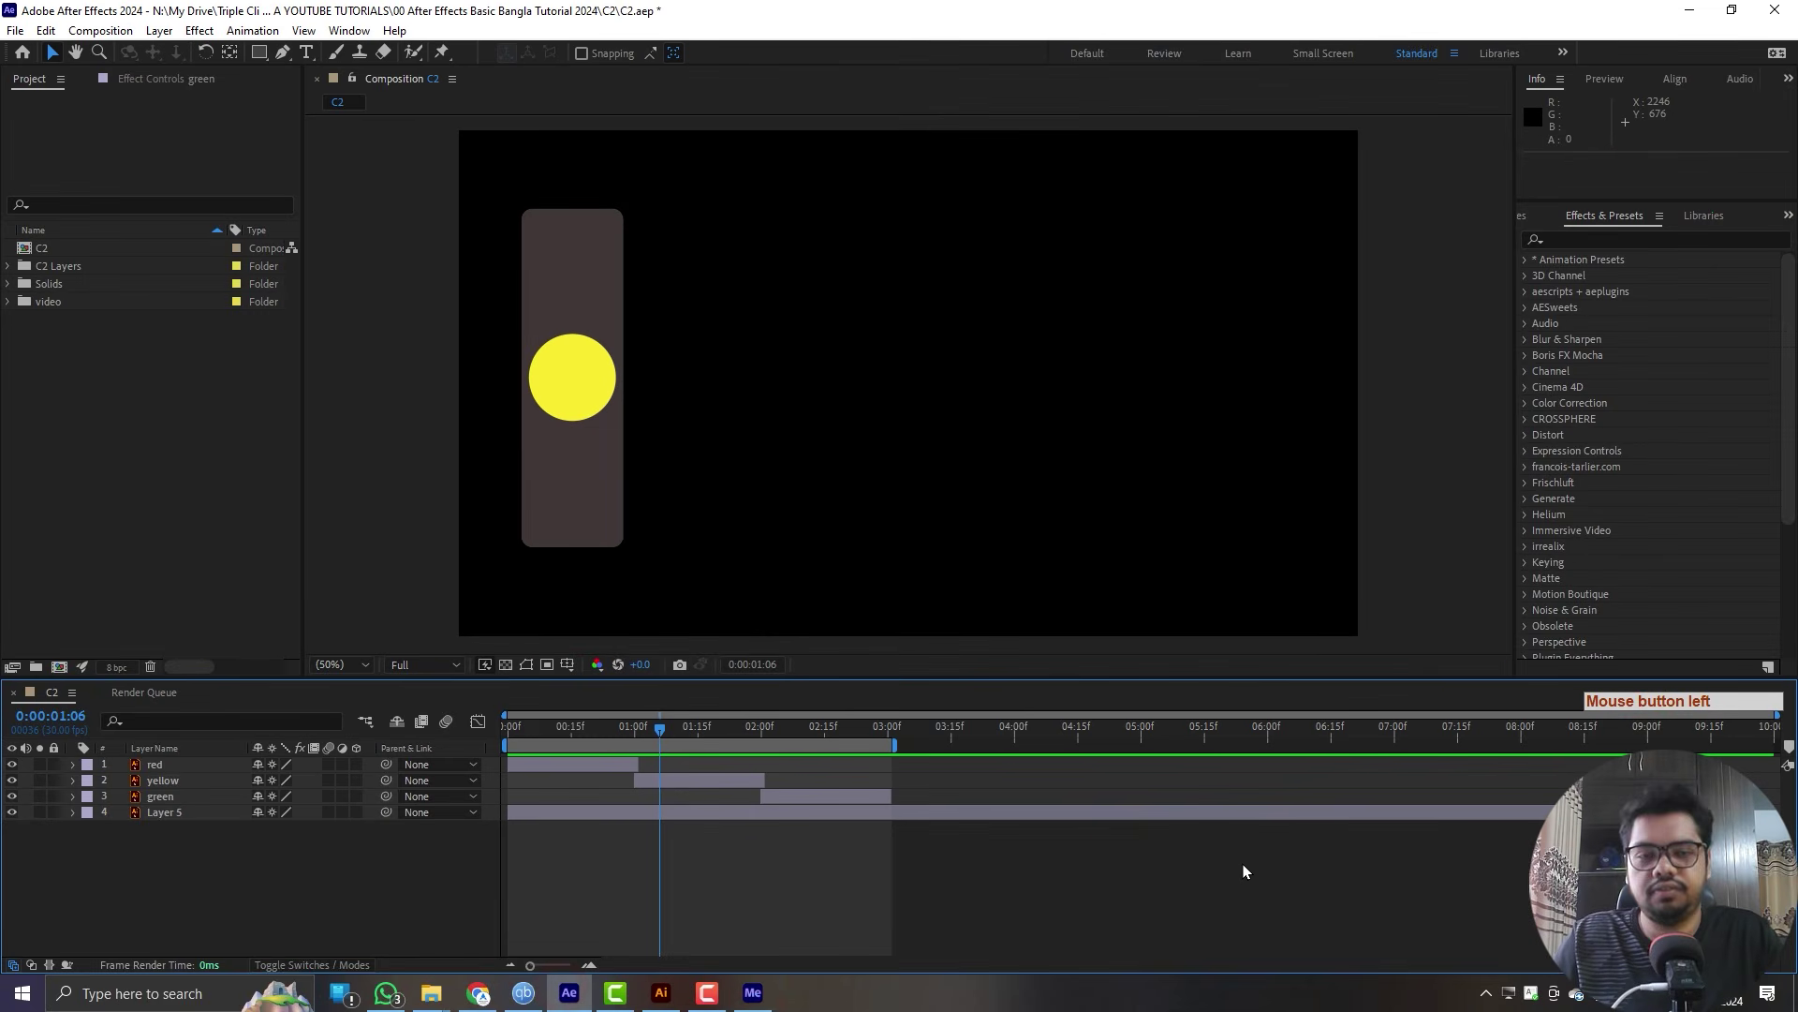
{"action": "left_click", "coordinate": [1115, 925]}
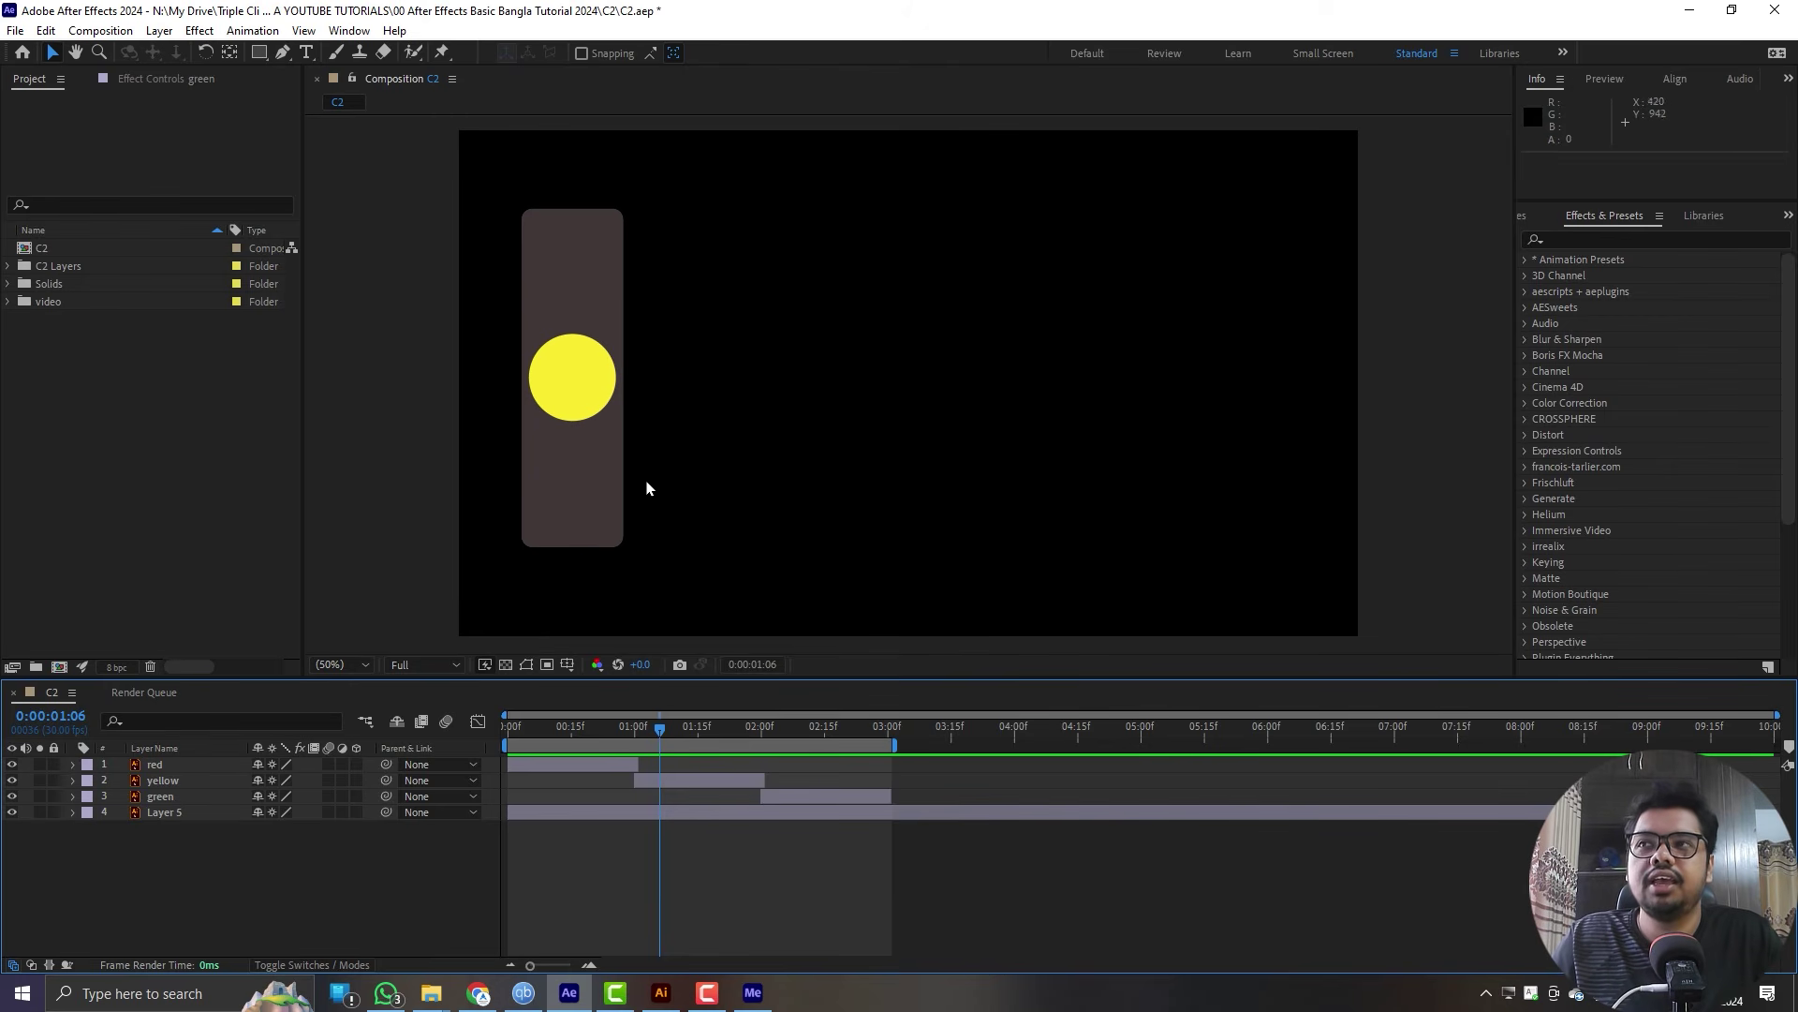
{"action": "left_click_drag", "start_coordinate": [676, 729], "coordinate": [832, 729]}
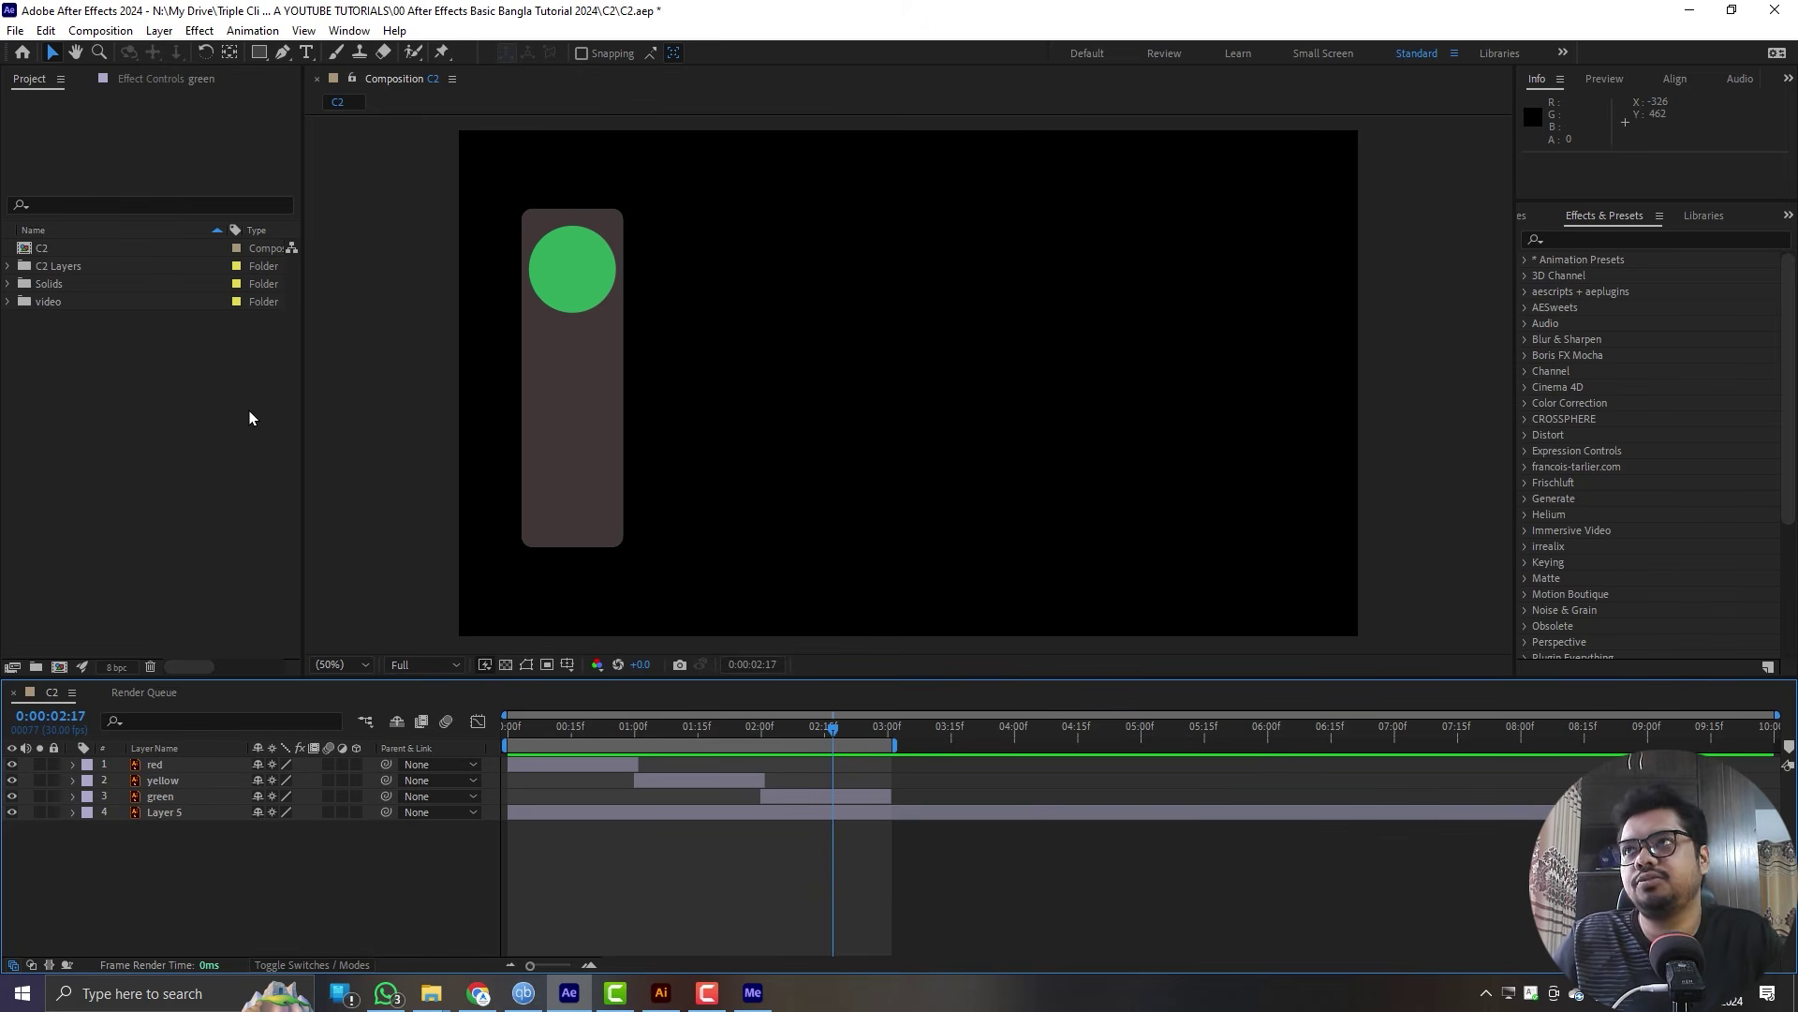
- Open the Triple Click Academy YouTube channel in the browser and search its content for "missing" and "relink"
{"action": "left_click", "coordinate": [1689, 9]}
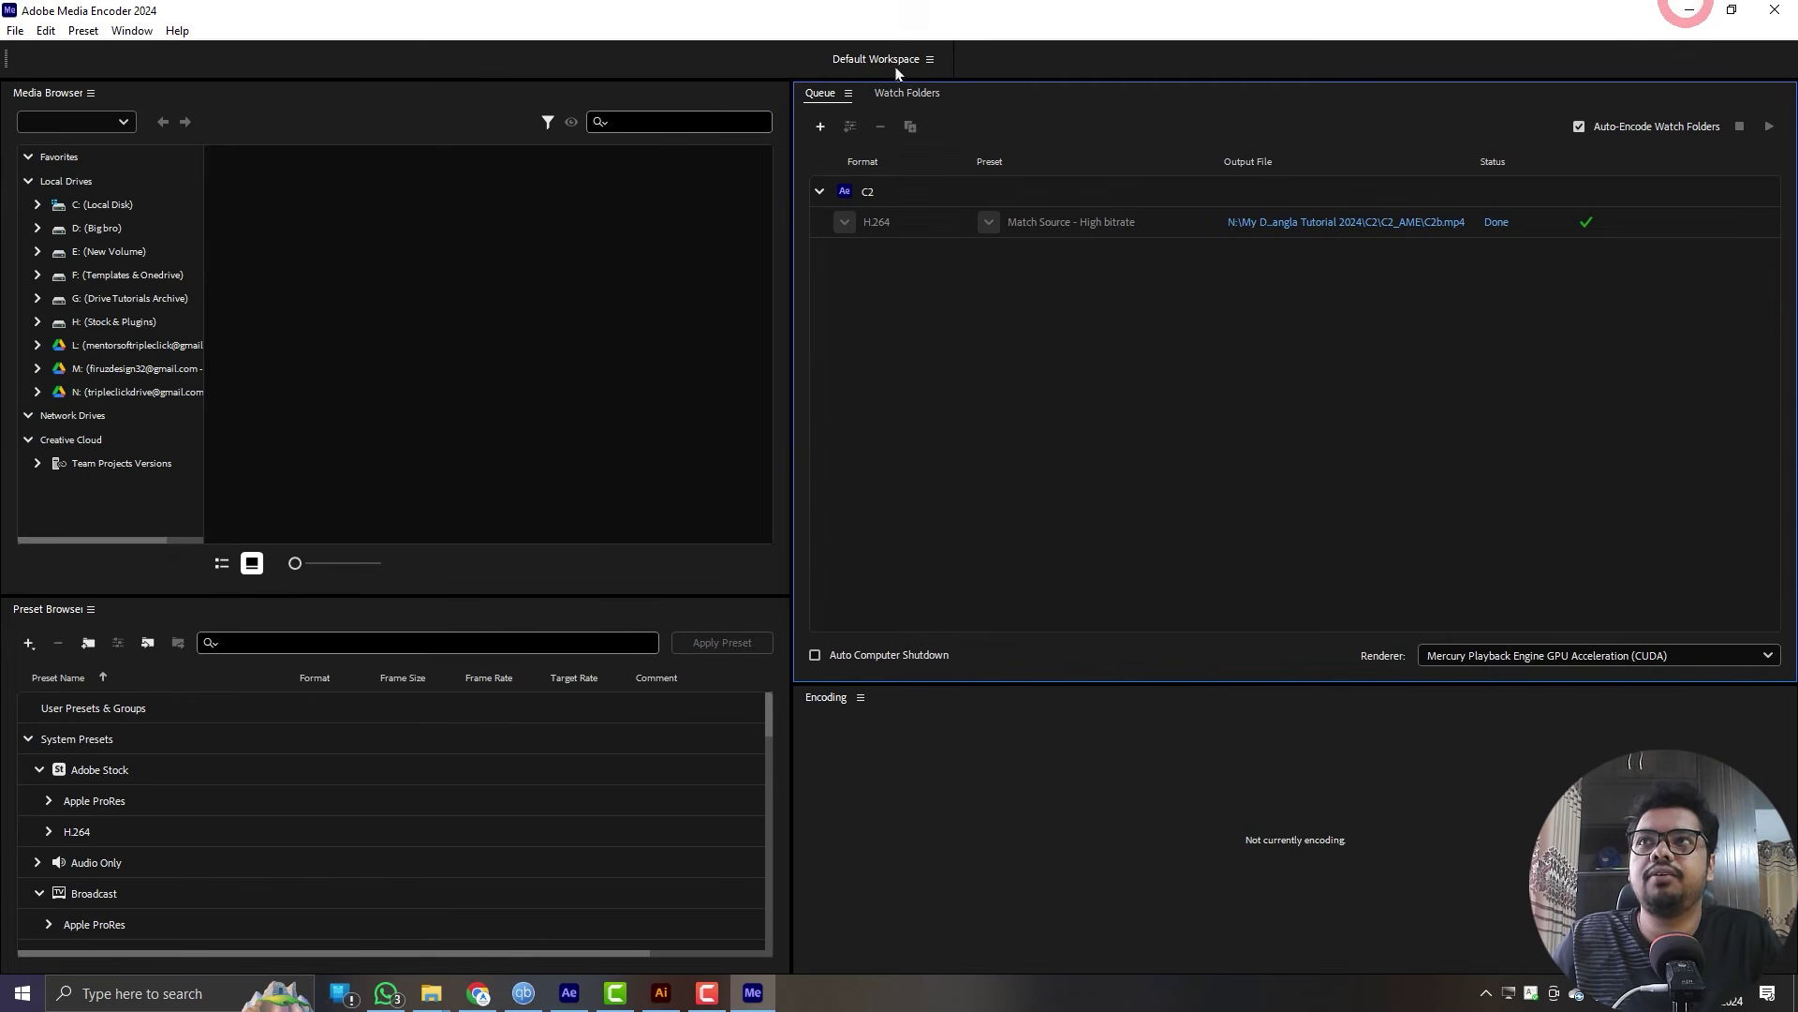
{"action": "left_click", "coordinate": [1690, 9]}
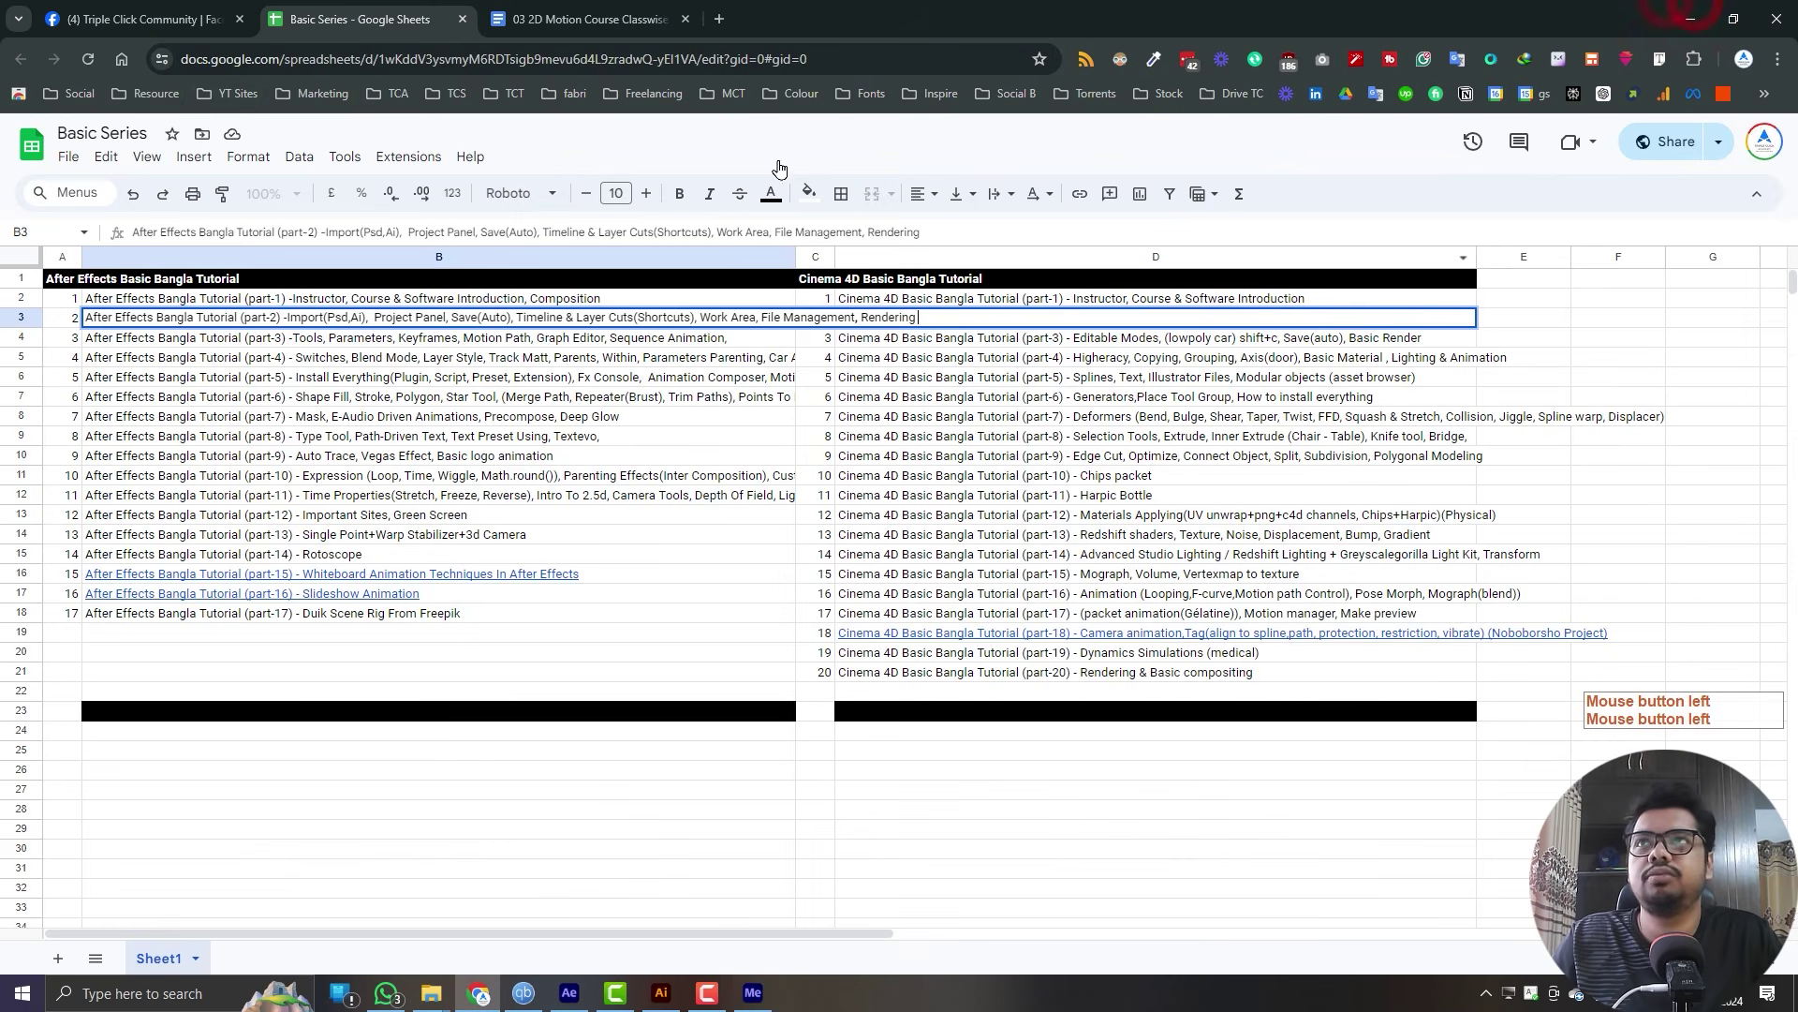
{"action": "left_click", "coordinate": [232, 93]}
{"action": "middle_click", "coordinate": [248, 127]}
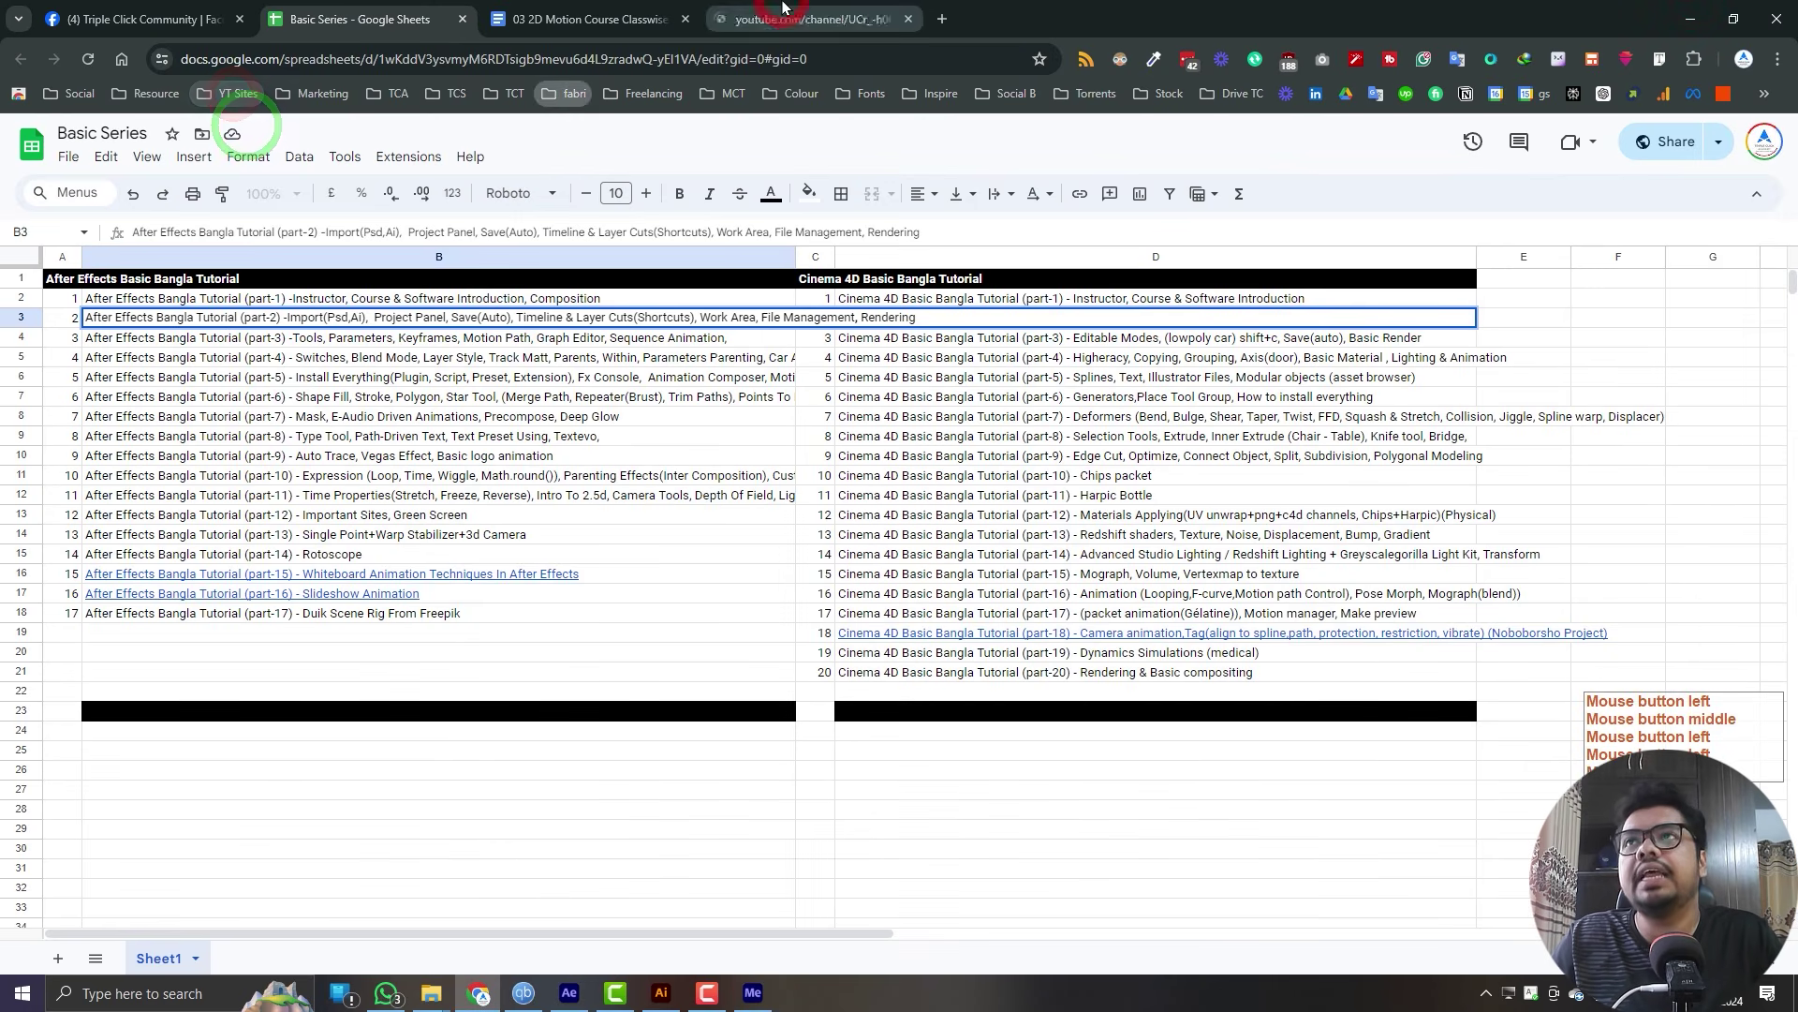
{"action": "left_click", "coordinate": [785, 11]}
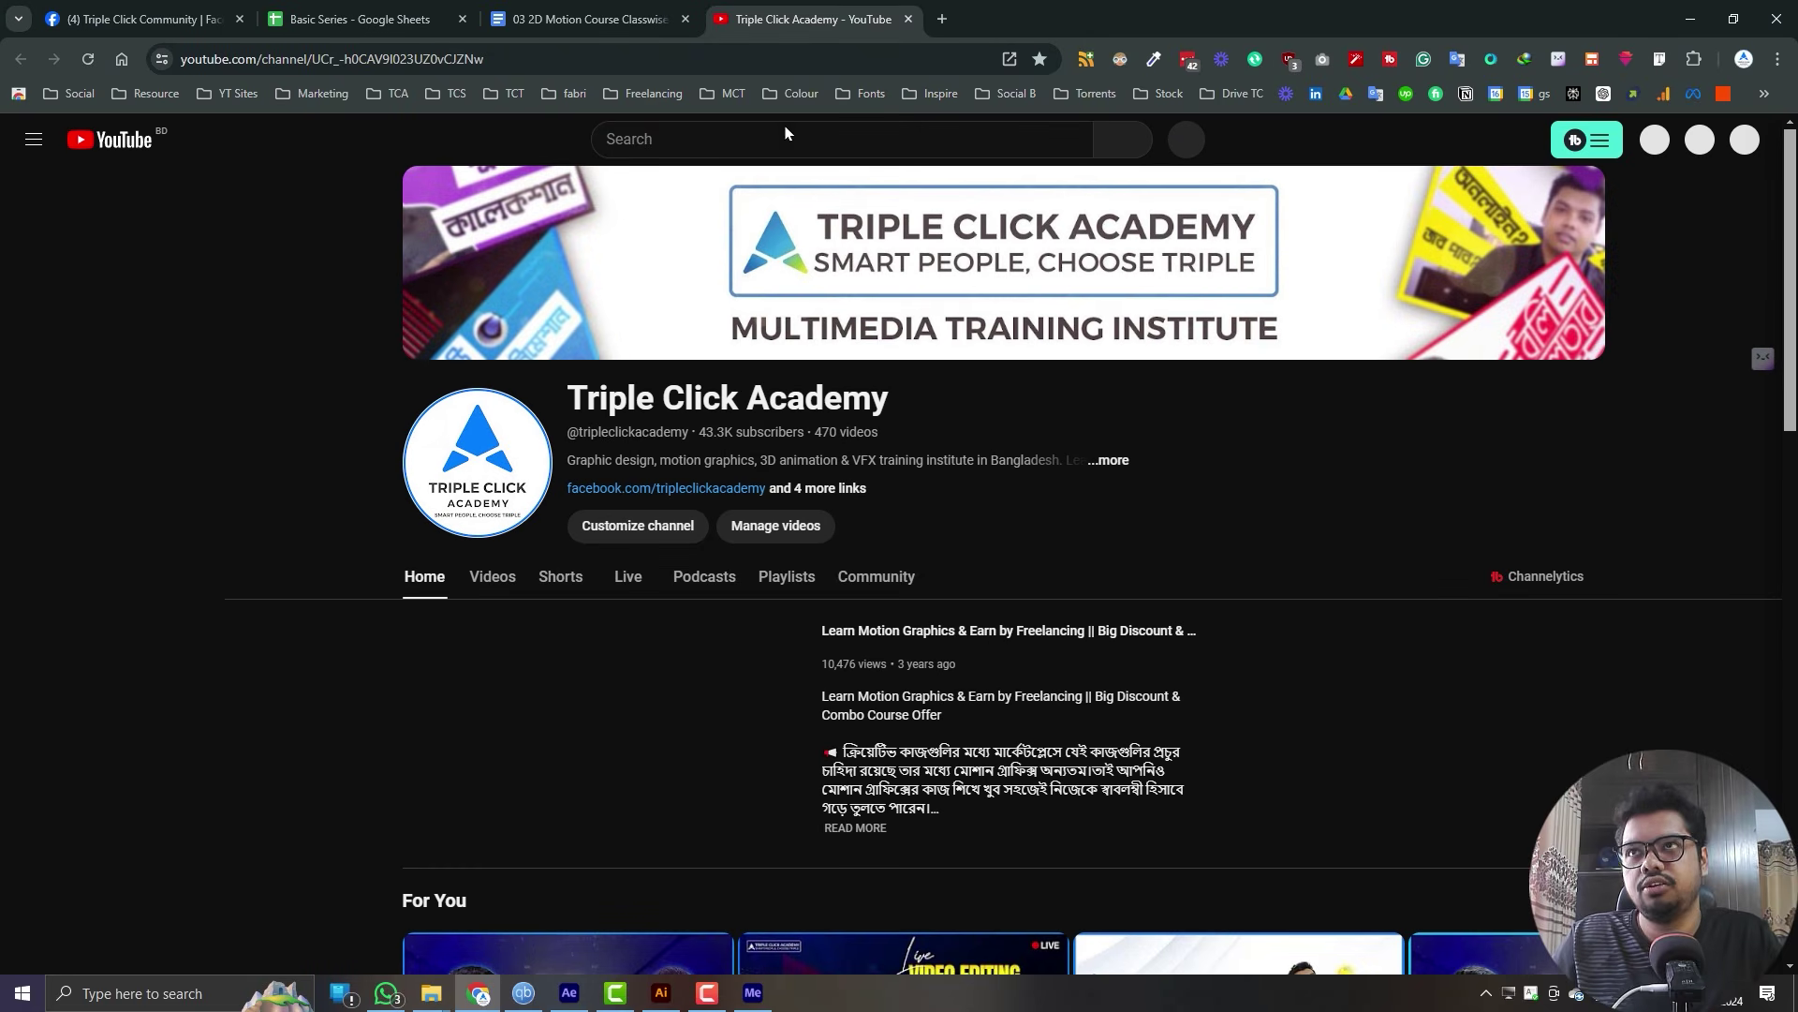
{"action": "left_click", "coordinate": [948, 577]}
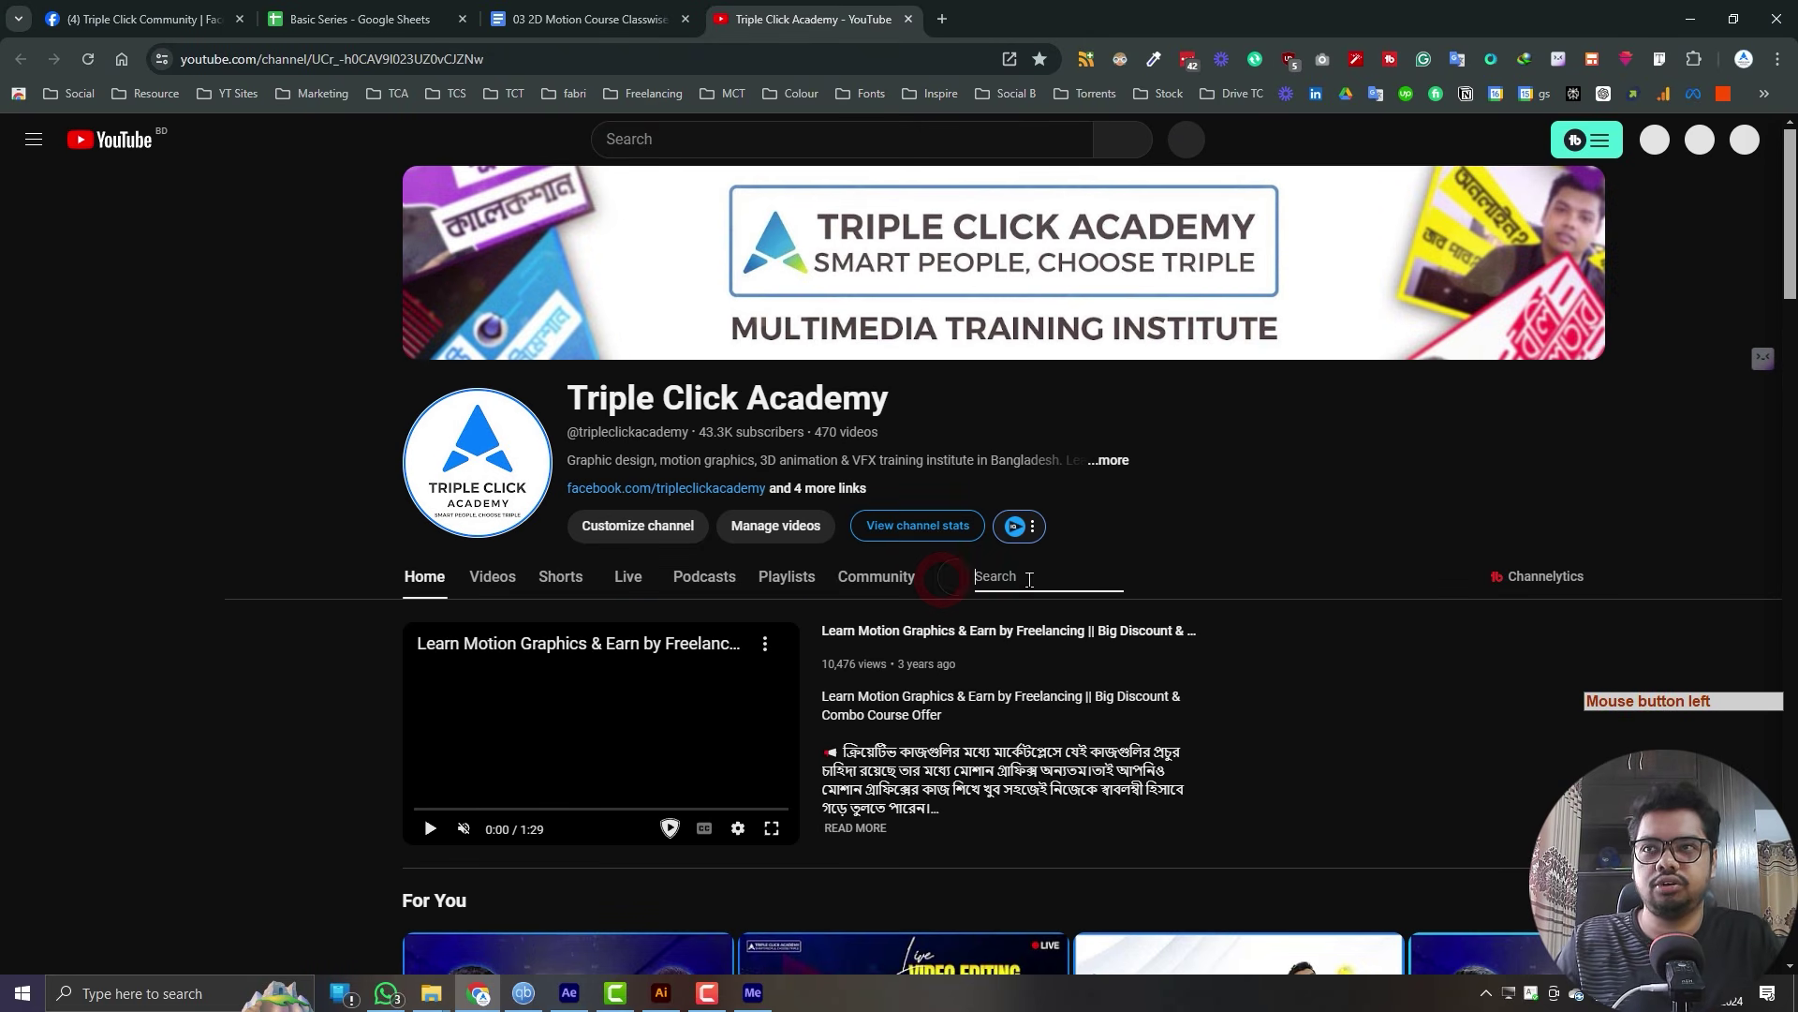
{"action": "type", "text": "missing"}
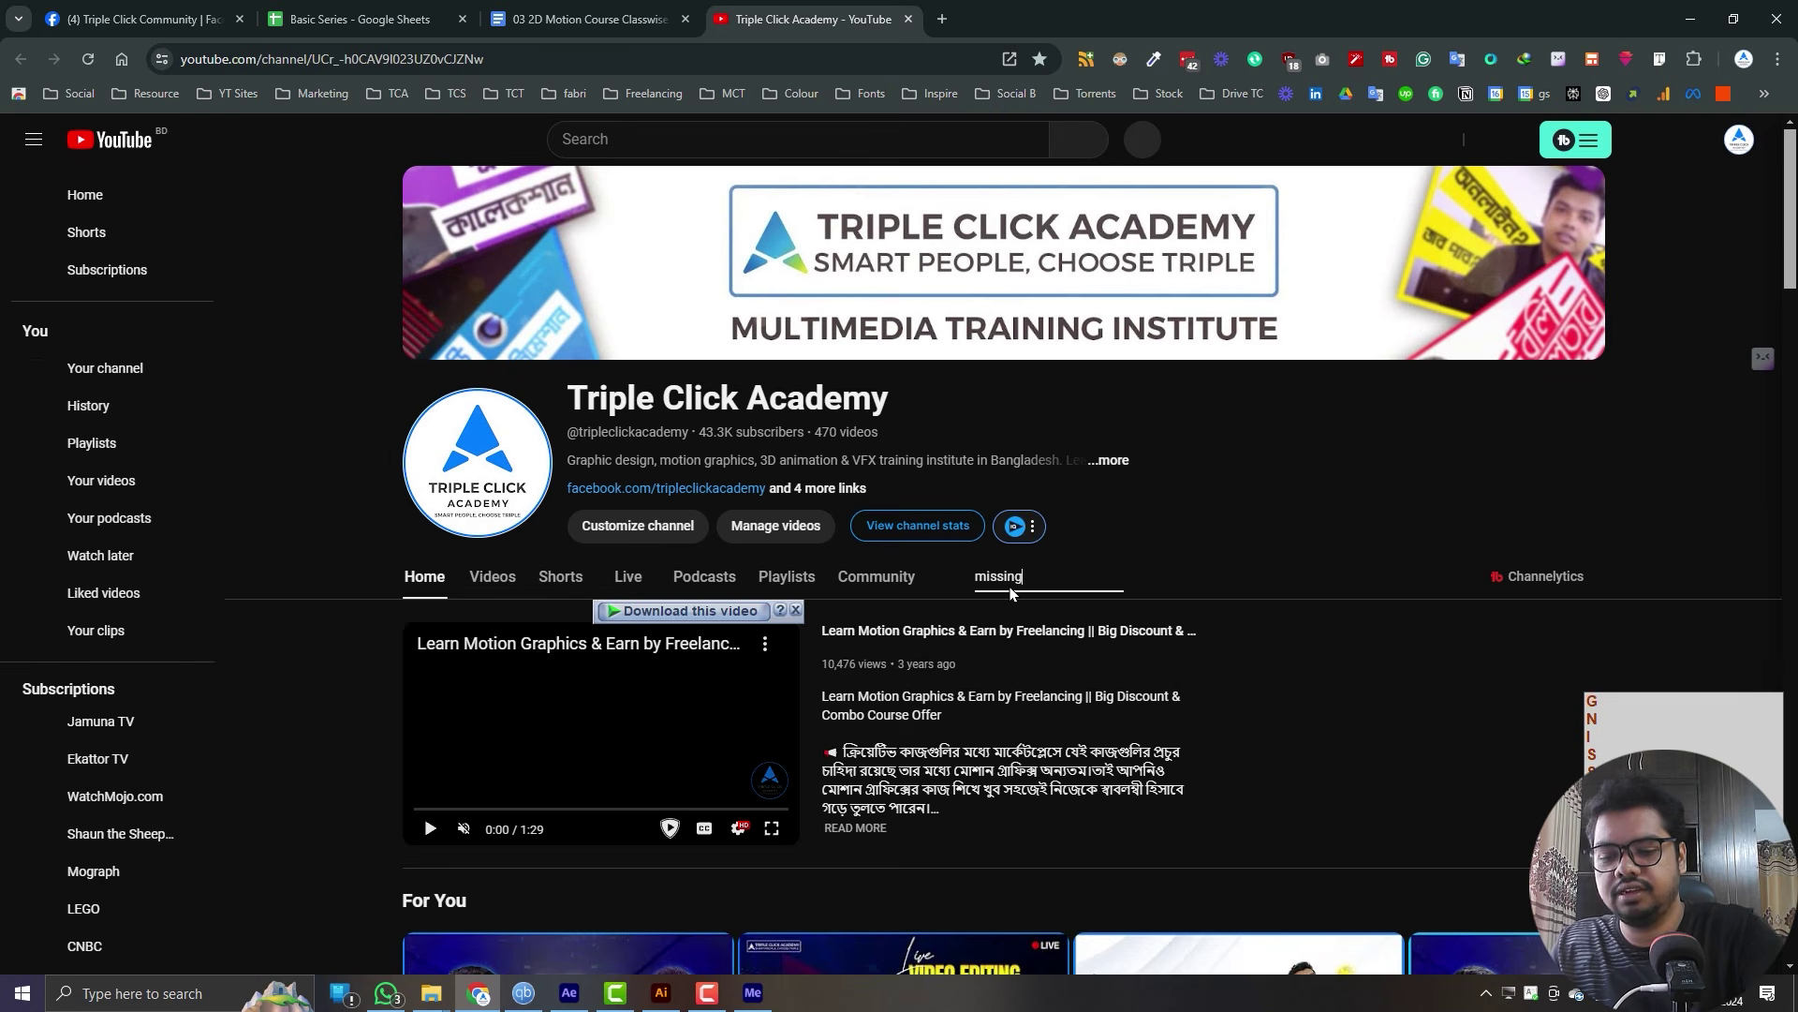
{"action": "key", "text": "Return"}
{"action": "left_click", "coordinate": [1068, 588]}
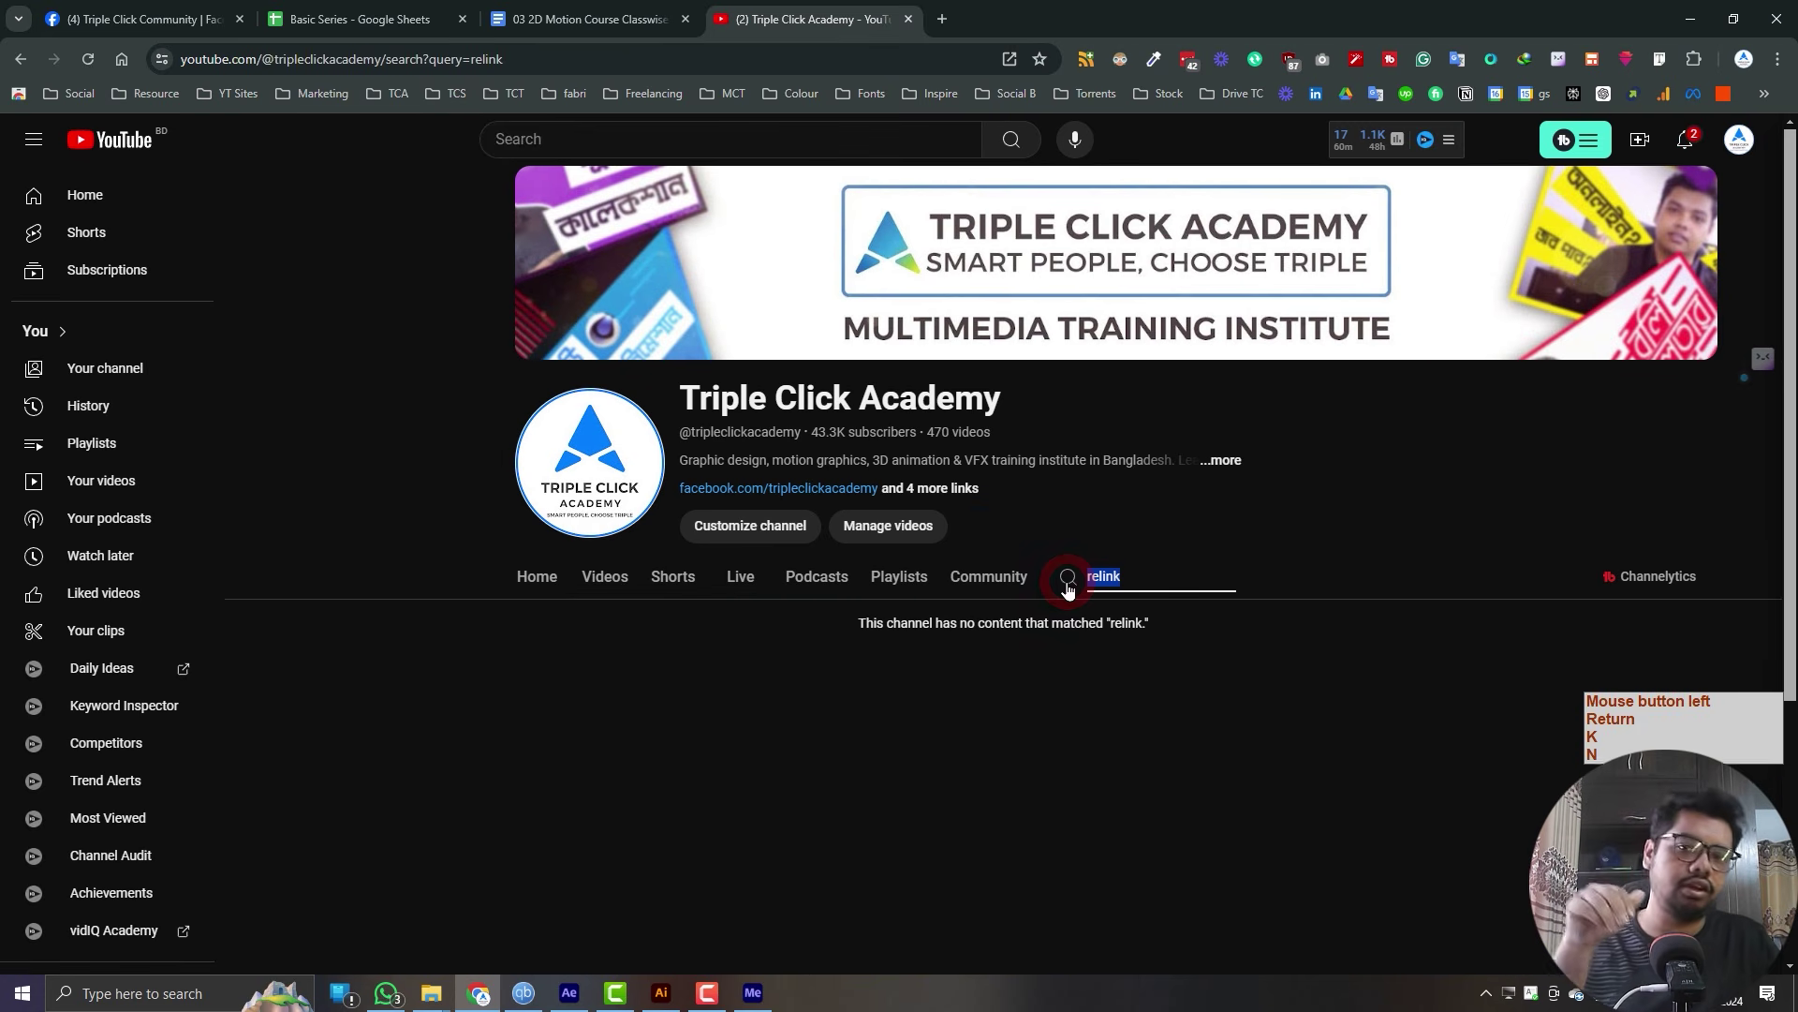
- Return to the C2 composition in After Effects and move the current time to 0:00:02:12
{"action": "left_click", "coordinate": [753, 992]}
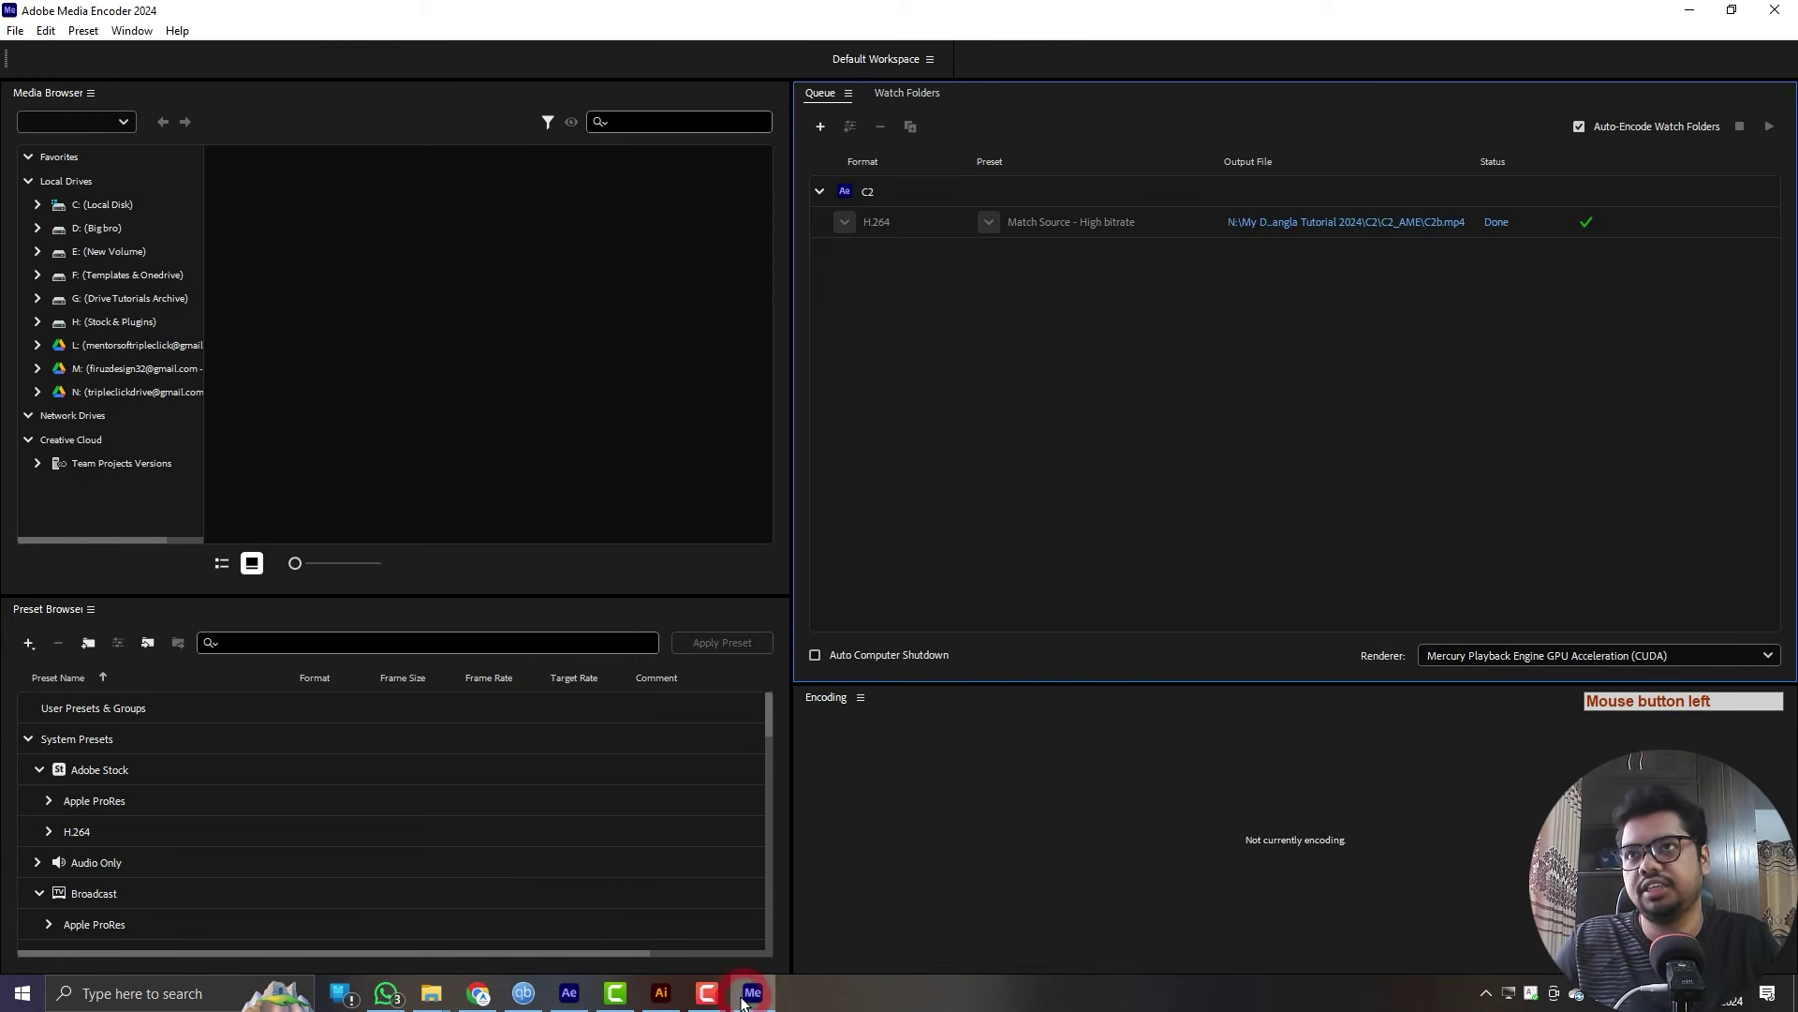
{"action": "left_click", "coordinate": [573, 993]}
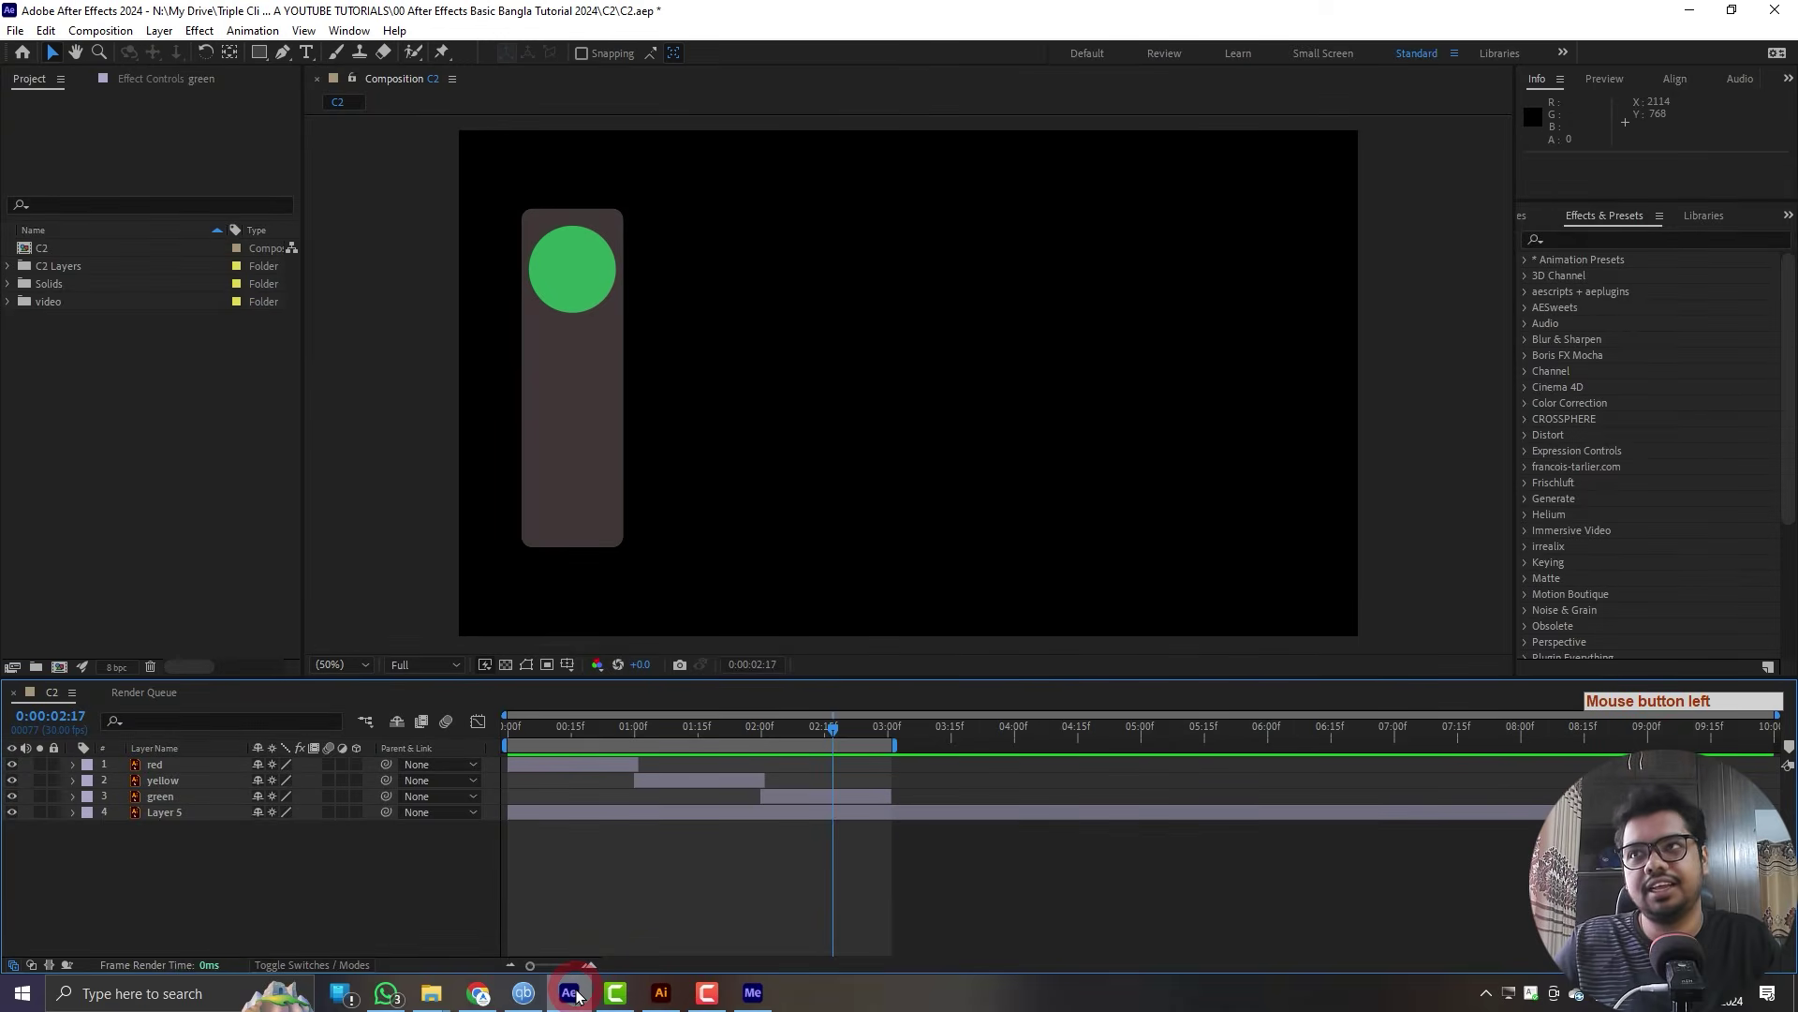
{"action": "left_click", "coordinate": [895, 853]}
{"action": "left_click_drag", "start_coordinate": [822, 729], "coordinate": [811, 770]}
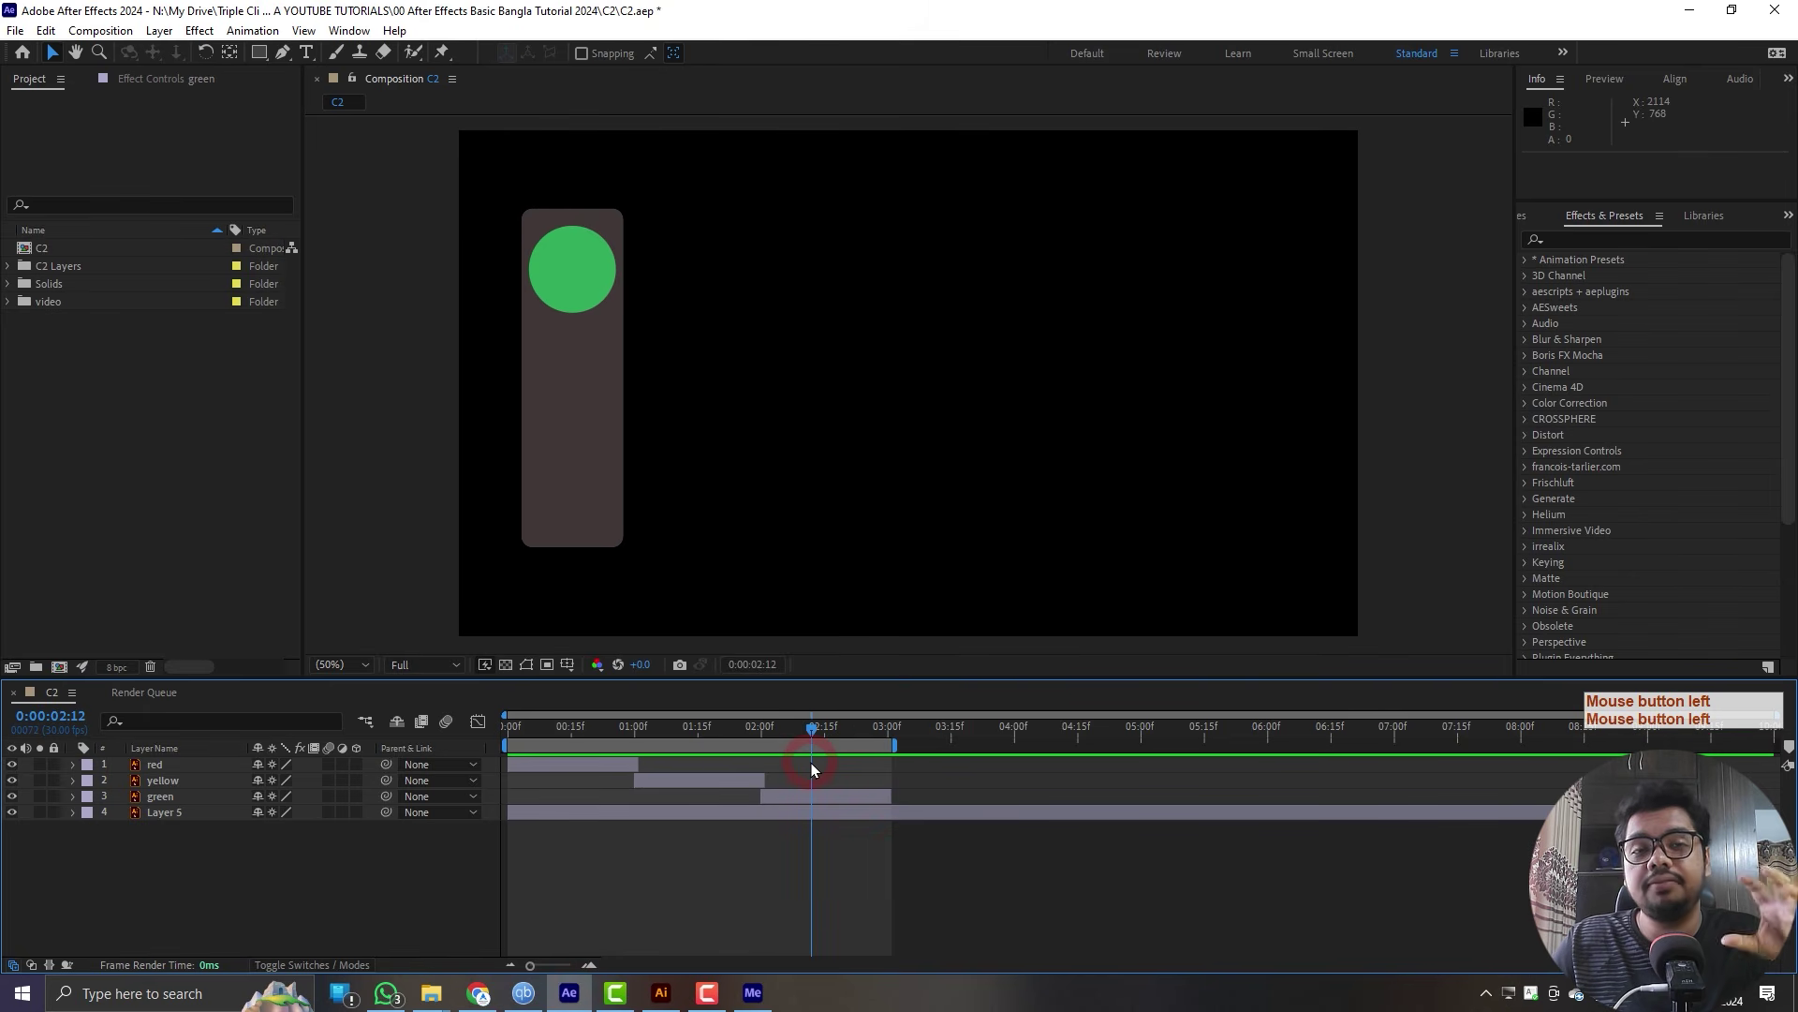
- Save the project and collect all its source files into "C2 folder" inside the C2 project directory
{"action": "left_click", "coordinate": [17, 33]}
{"action": "left_click", "coordinate": [90, 465]}
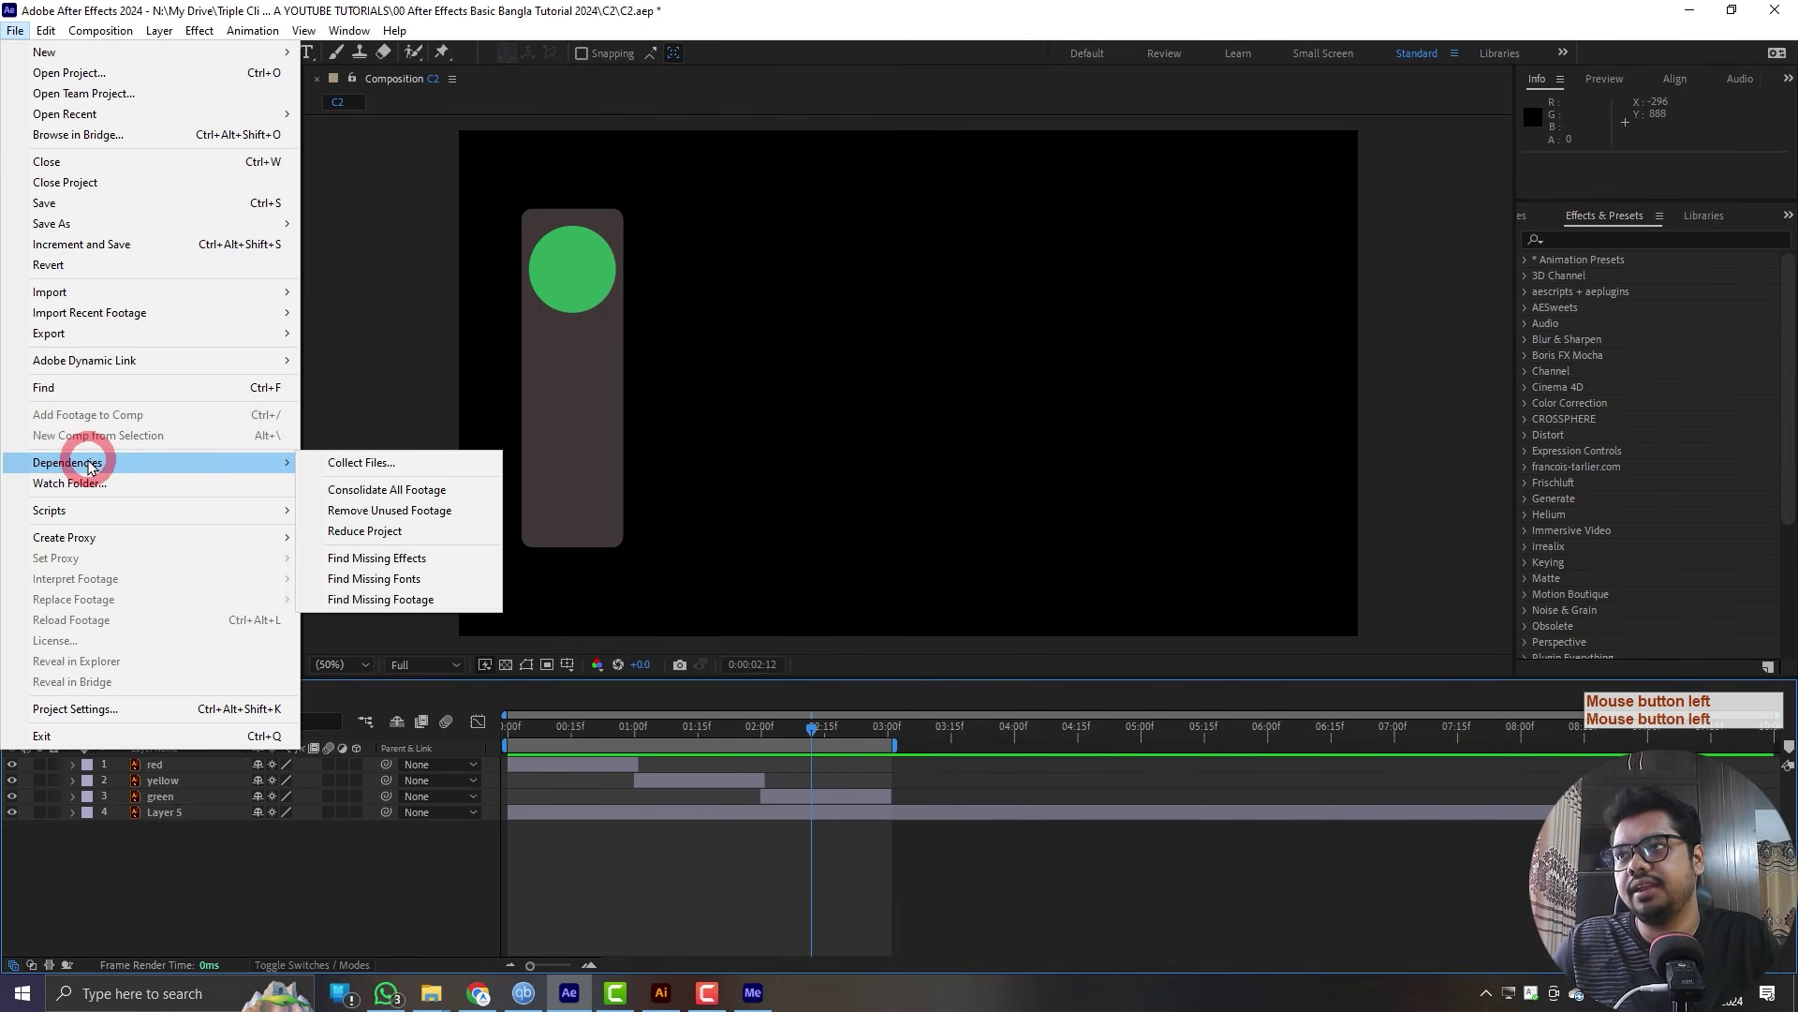
{"action": "left_click", "coordinate": [366, 462]}
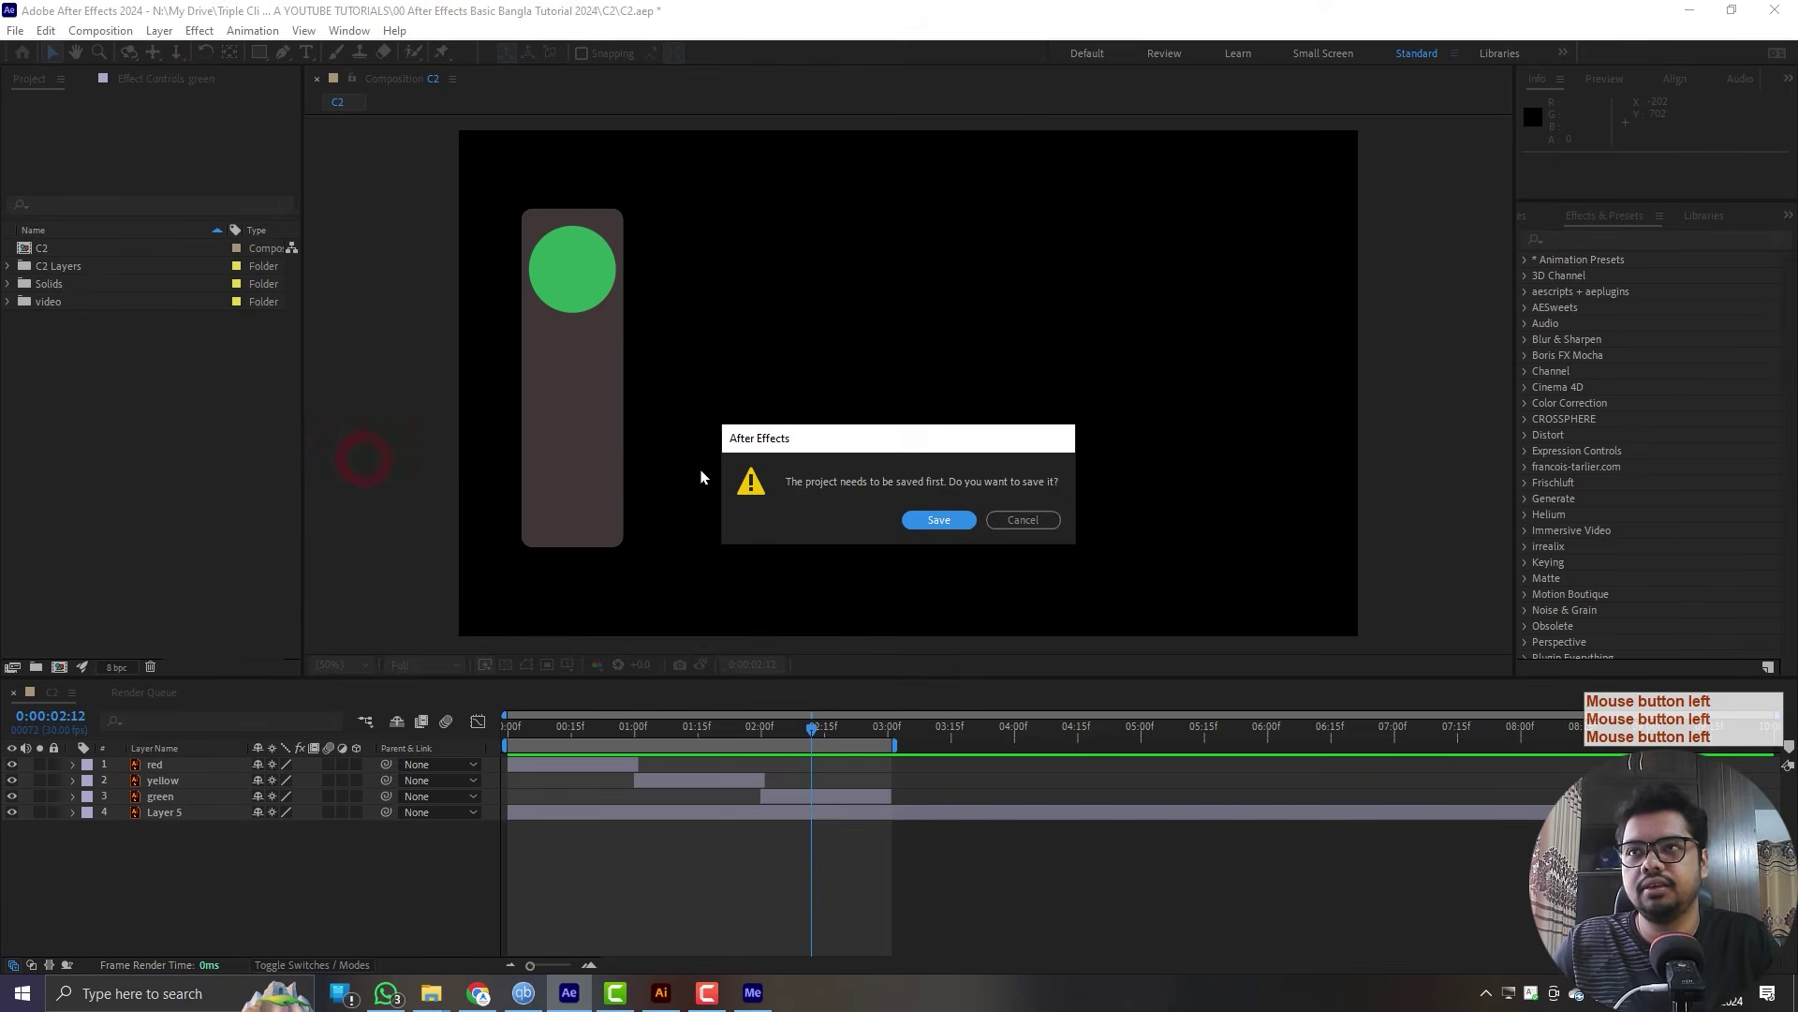
{"action": "left_click", "coordinate": [962, 522]}
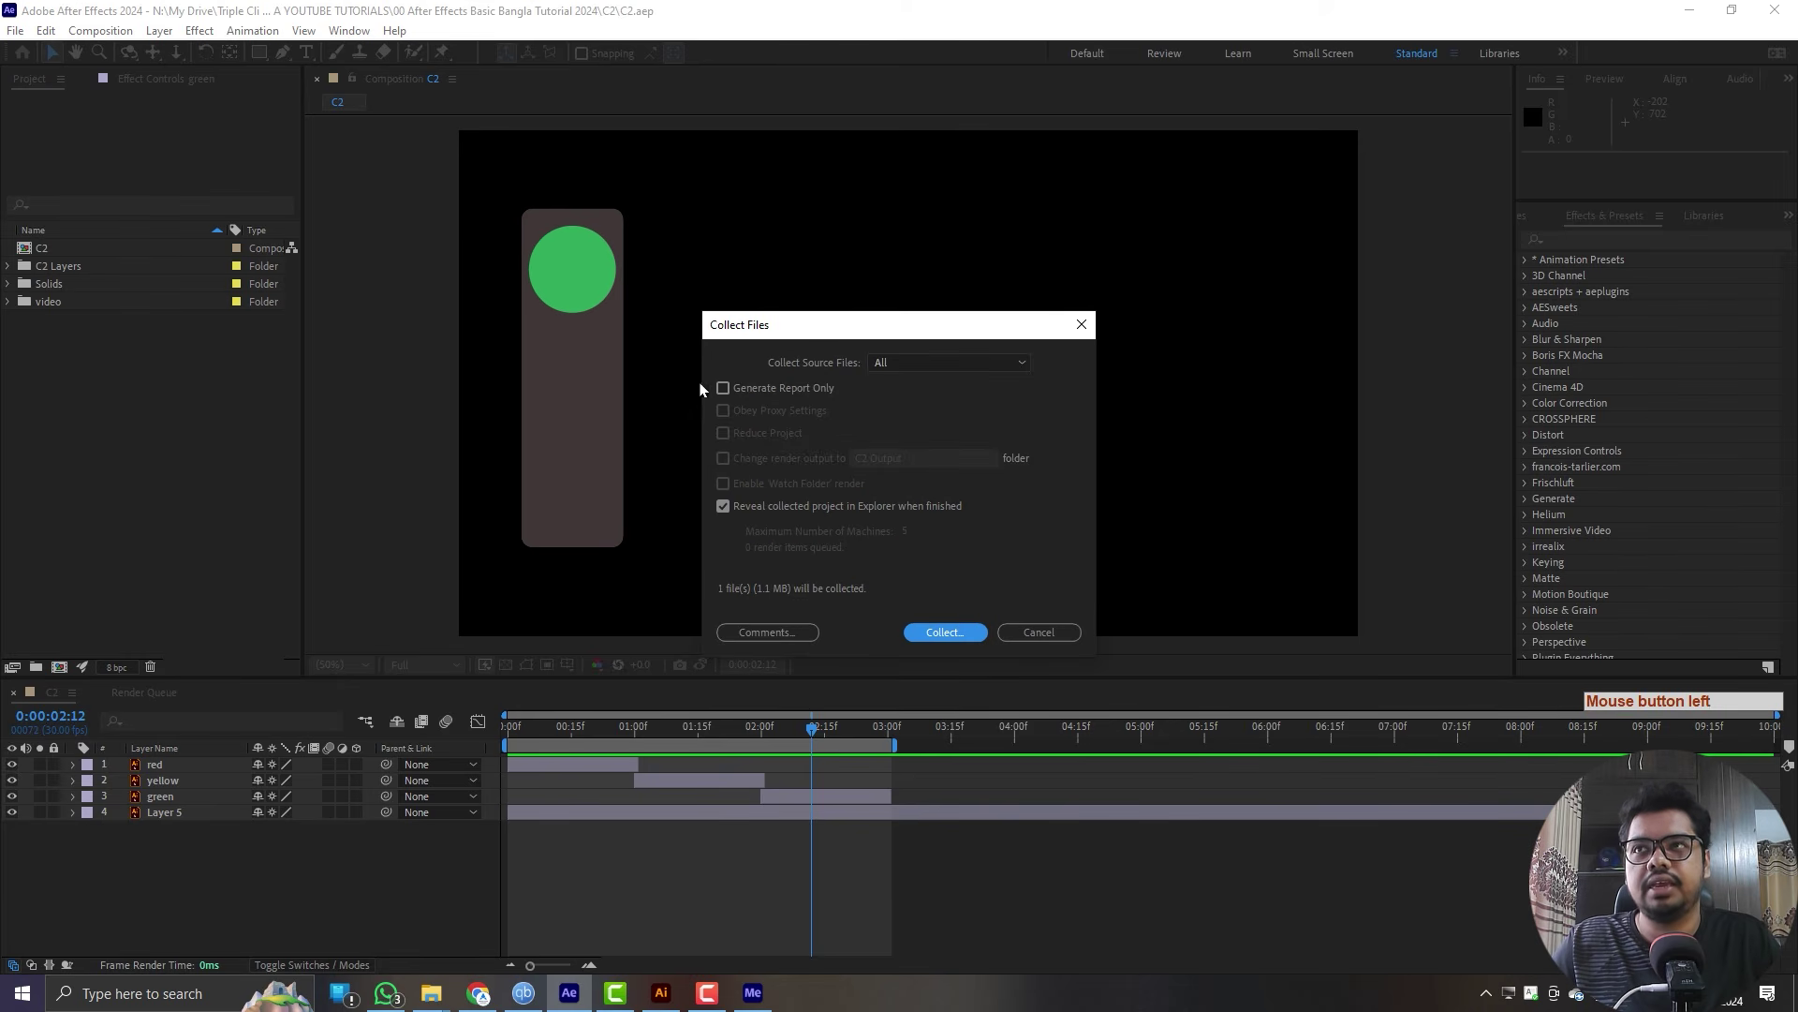
{"action": "left_click", "coordinate": [944, 630]}
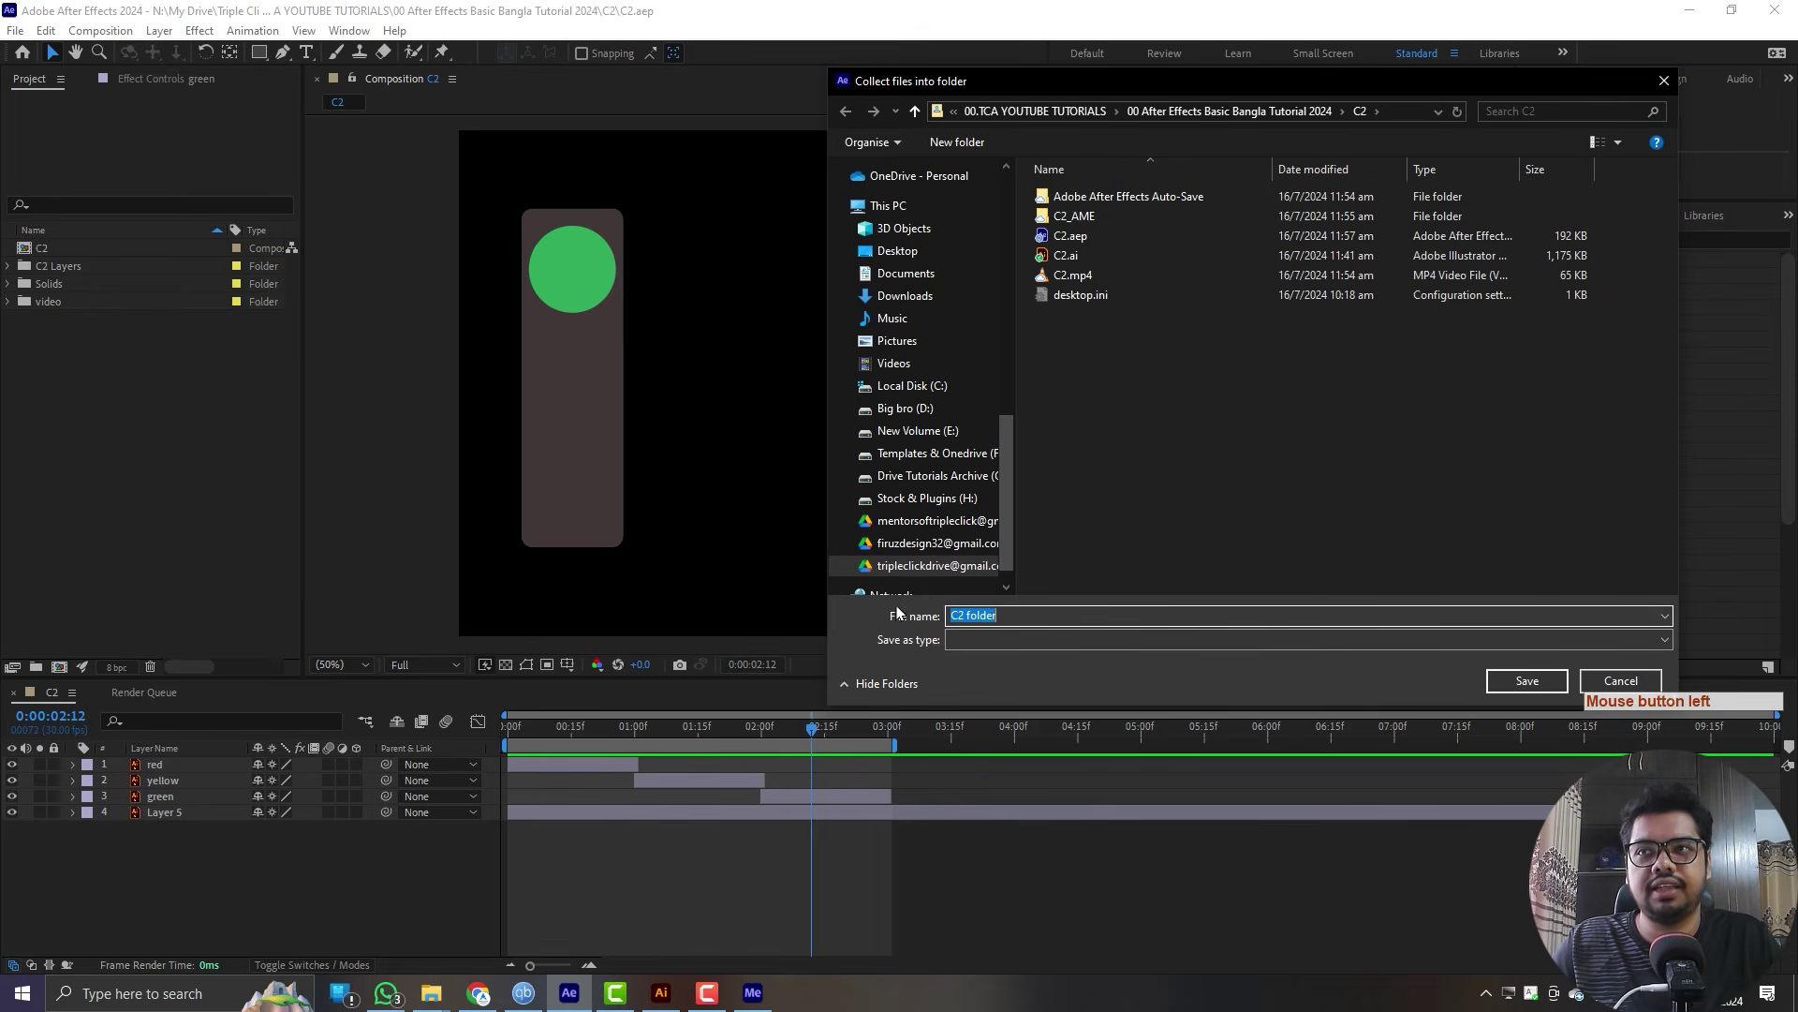
{"action": "left_click", "coordinate": [1527, 680]}
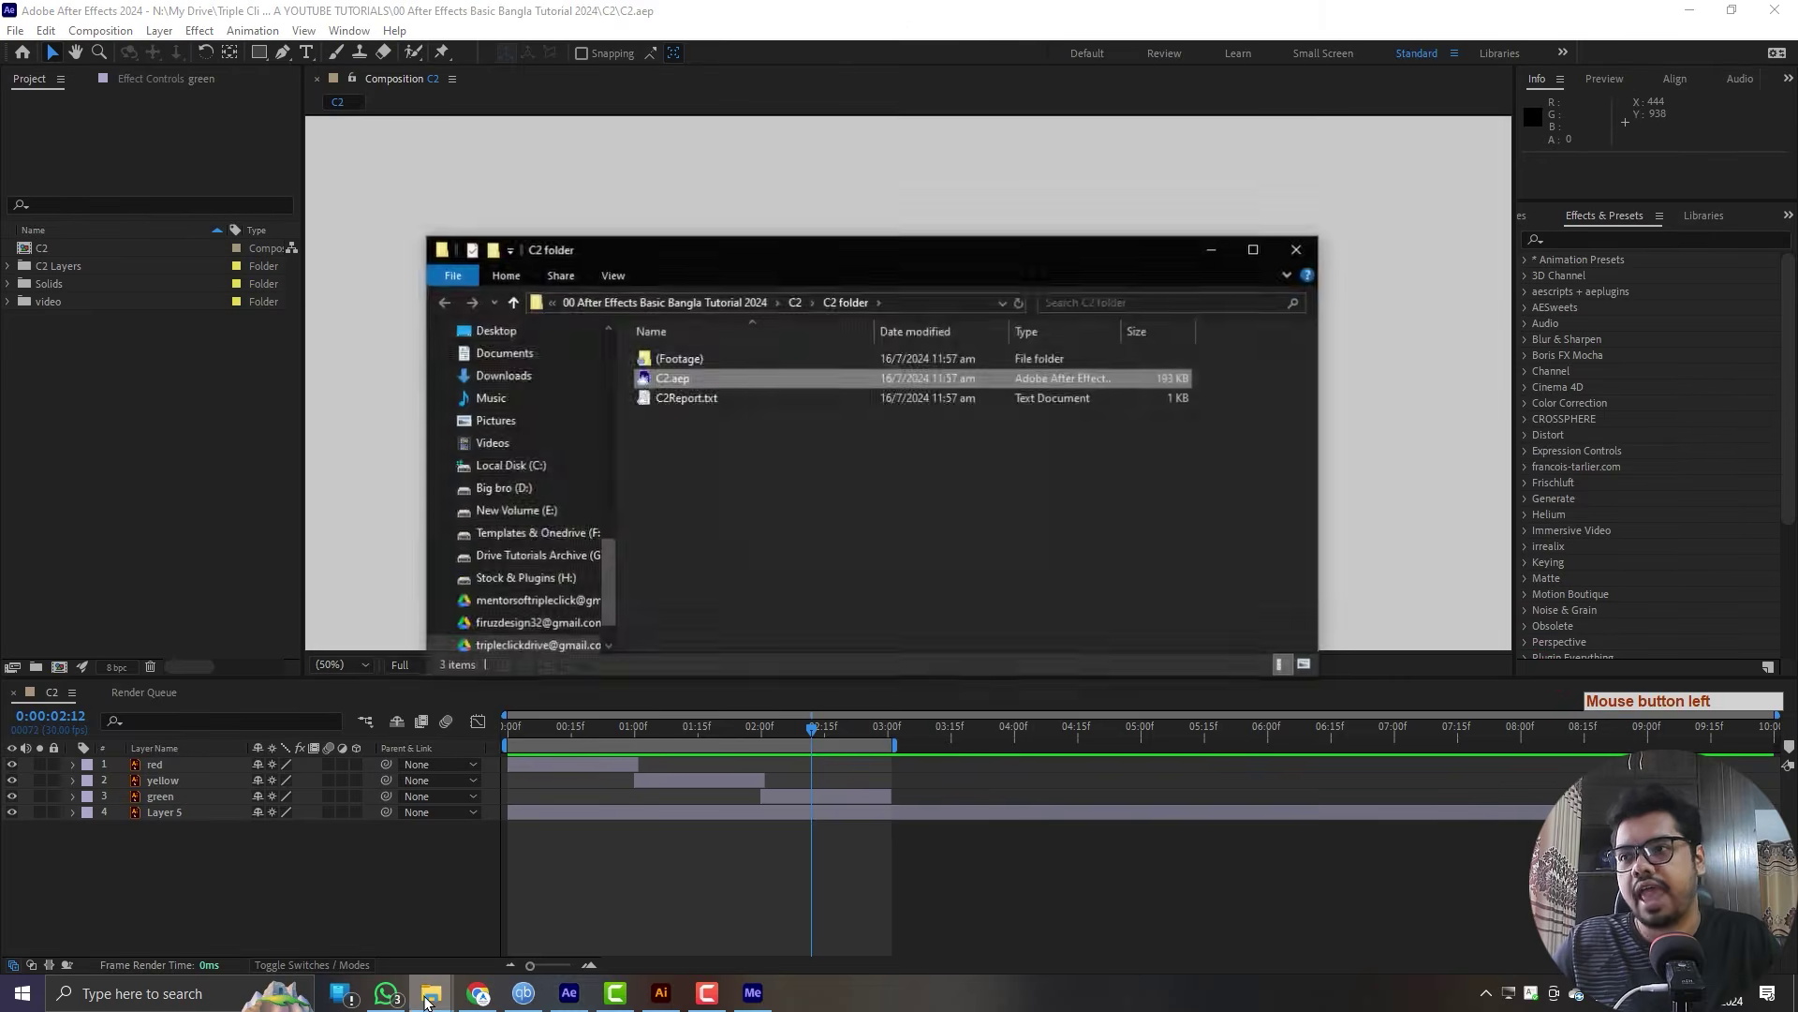
- Bring up the collected C2 folder in File Explorer and inspect its (Footage) folder down to C2 Layers
{"action": "left_click", "coordinate": [428, 1000]}
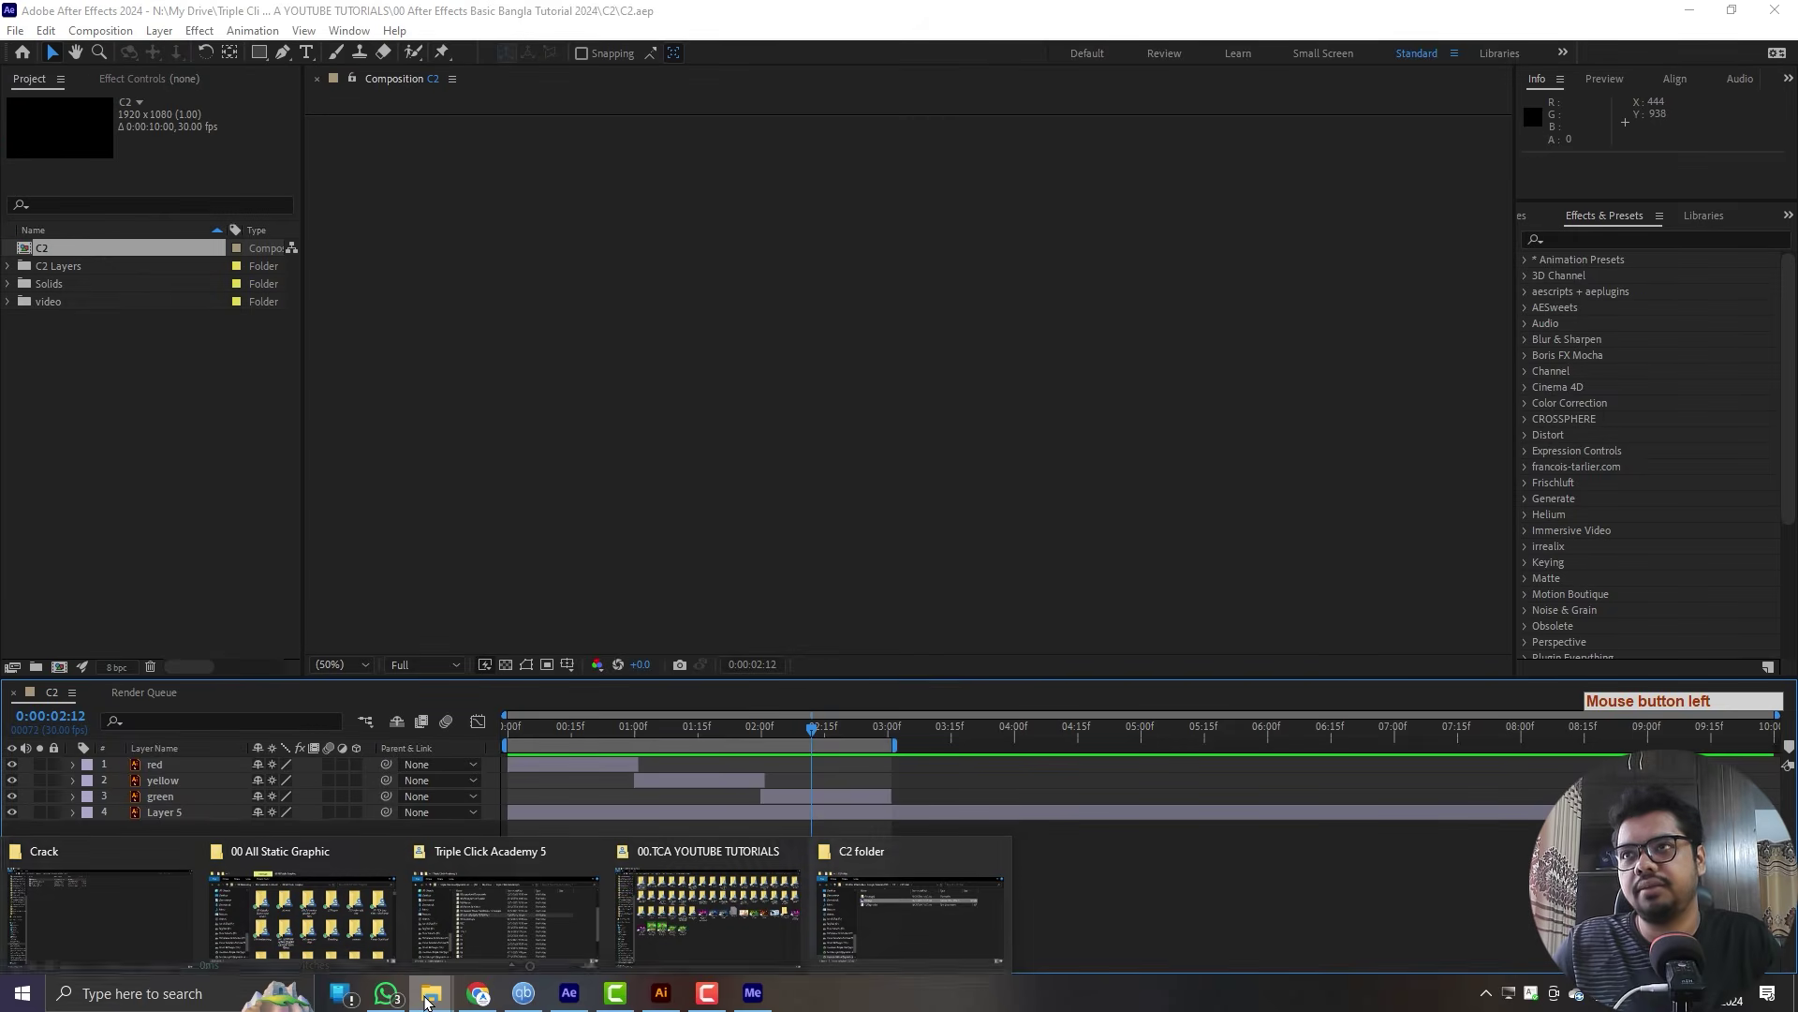
{"action": "left_click", "coordinate": [881, 922]}
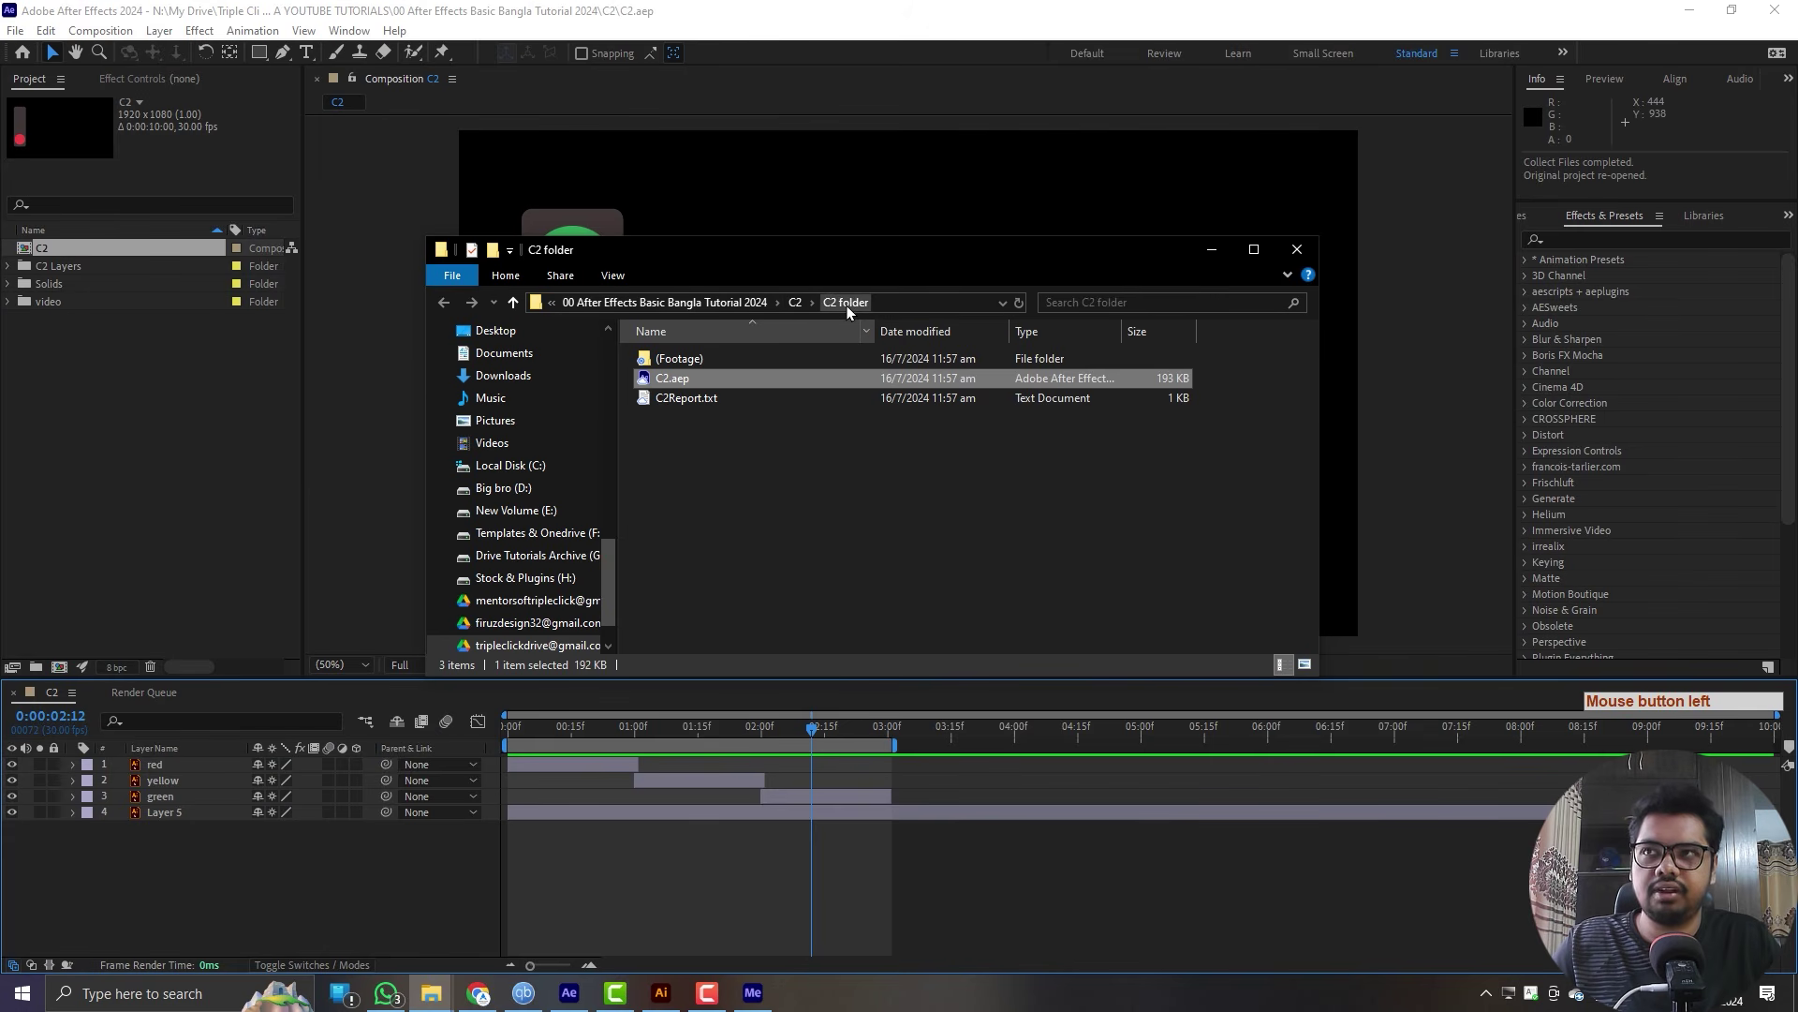
{"action": "double_click", "coordinate": [700, 360]}
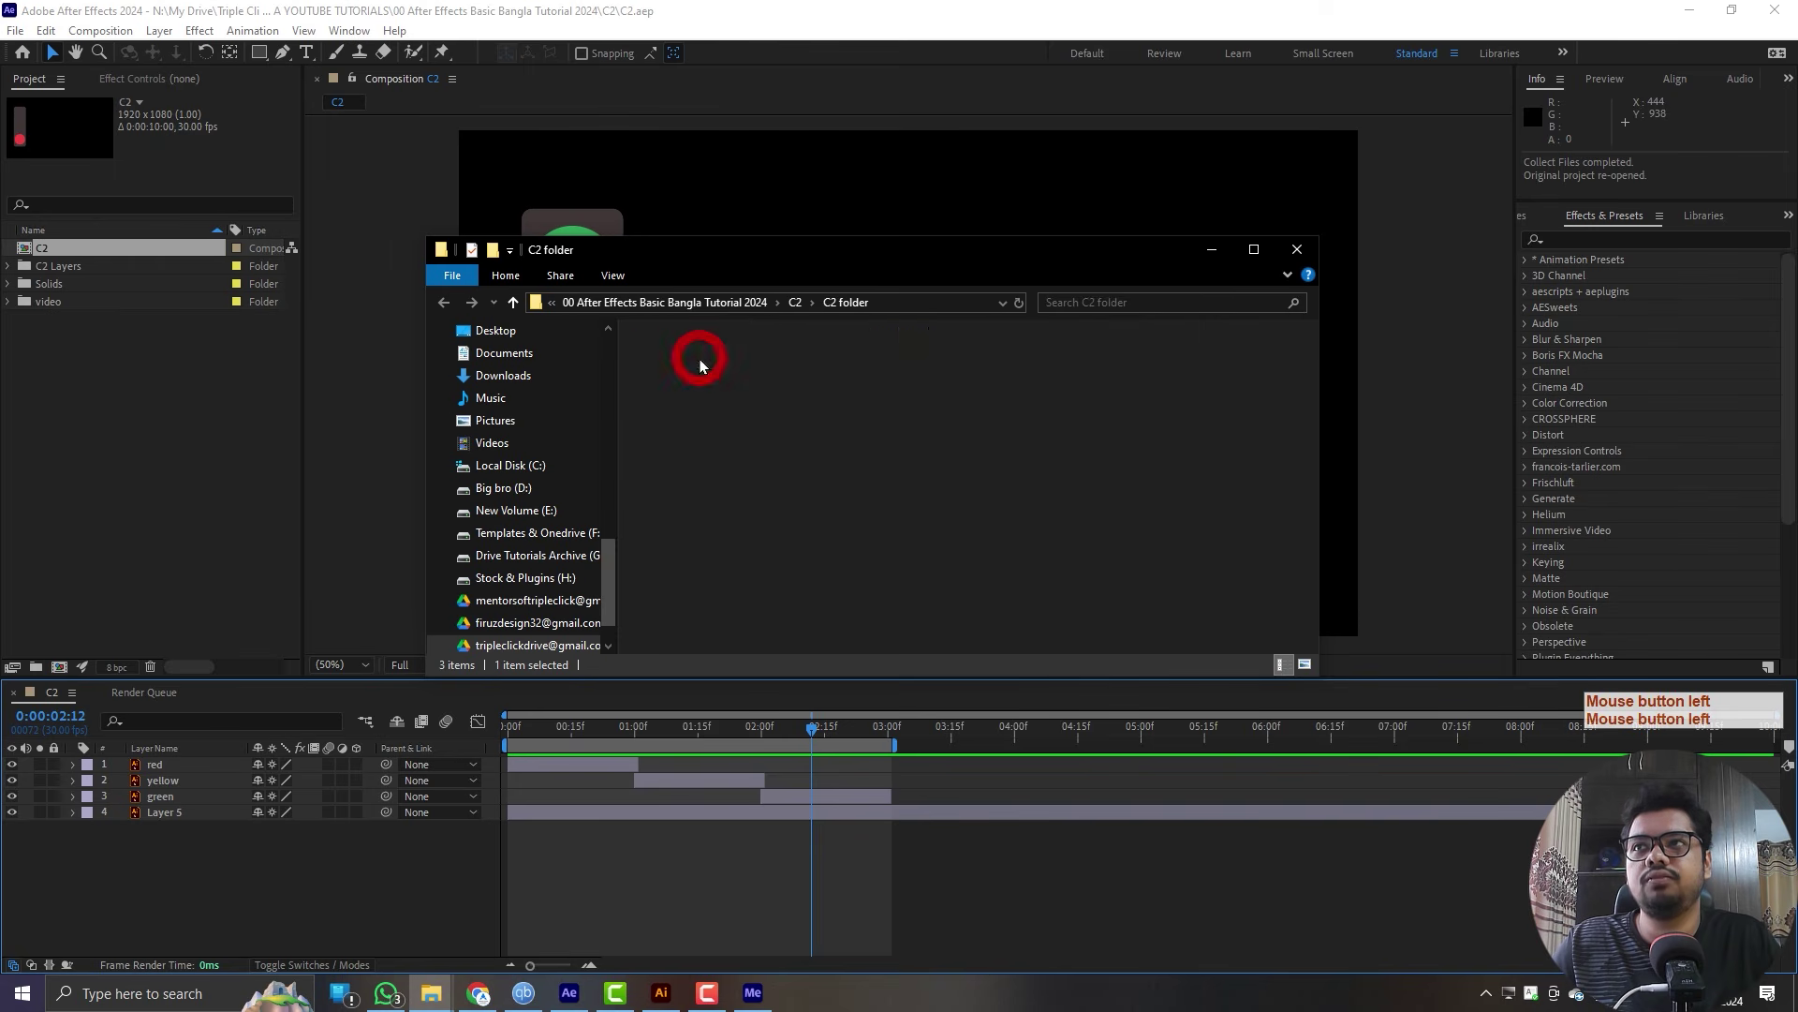
{"action": "double_click", "coordinate": [693, 358]}
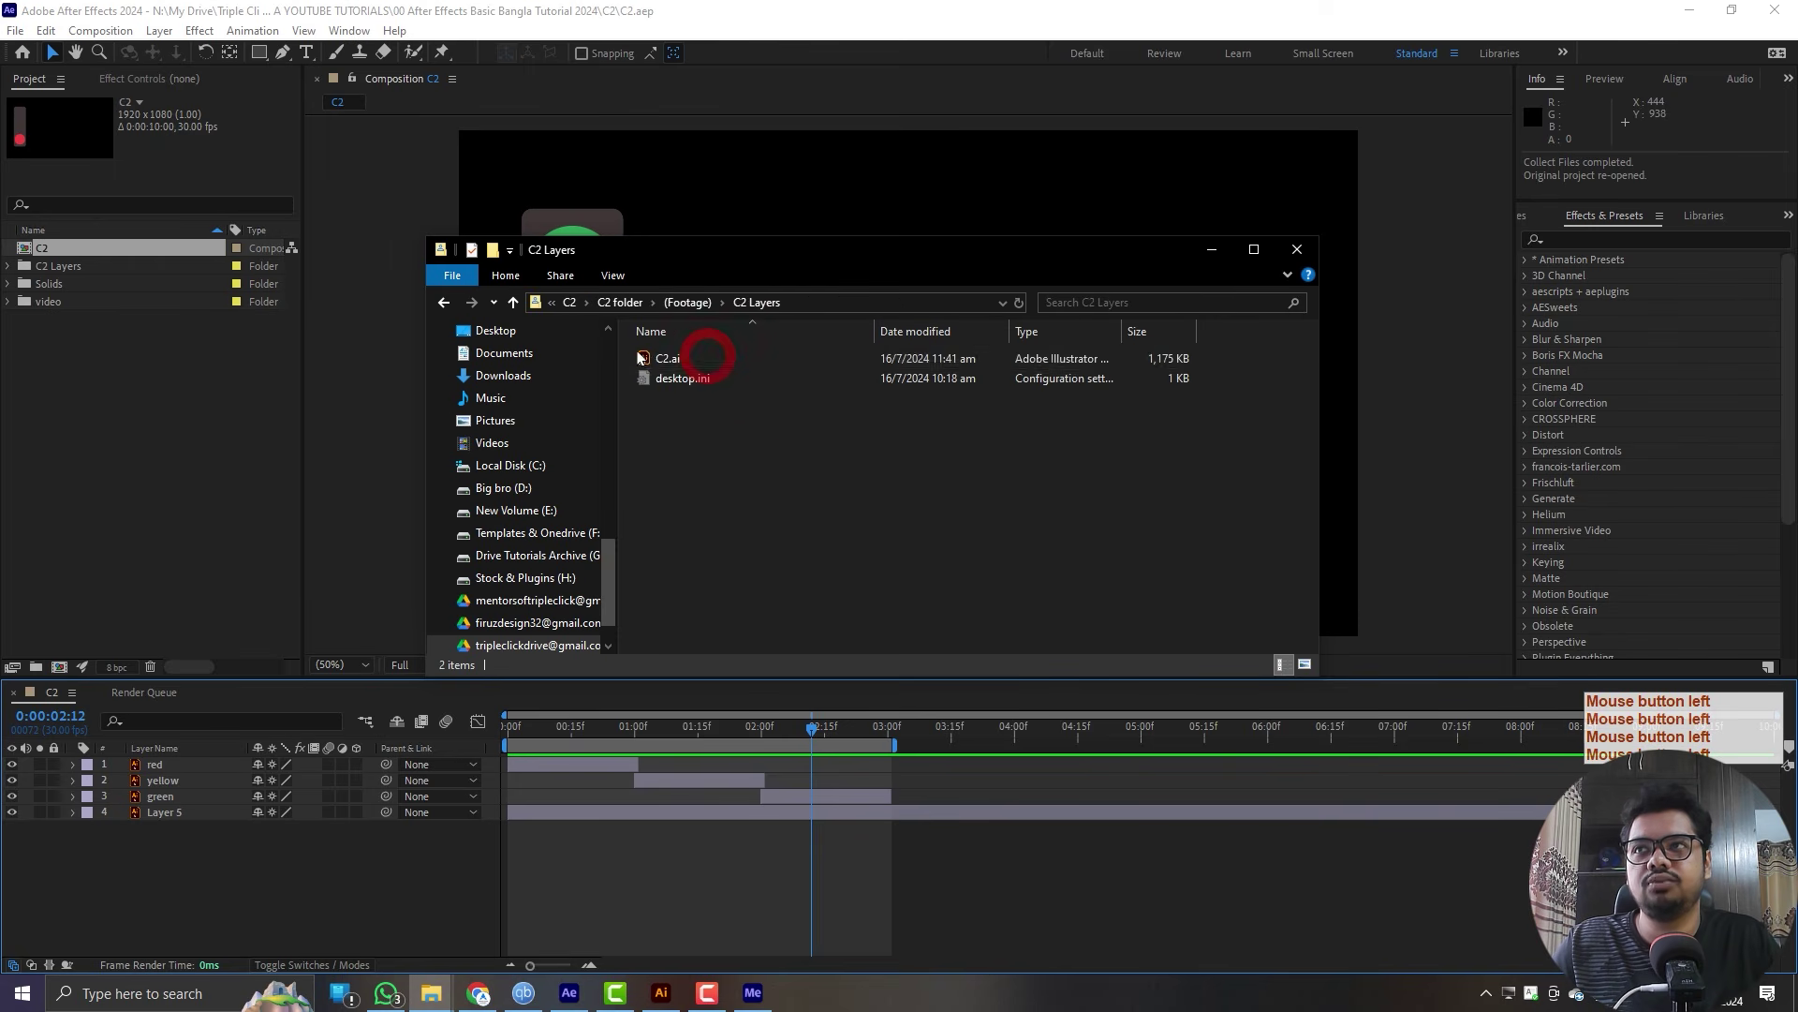
- Go back up from the C2 Layers folder through (Footage) and C2 folder to the C2 project directory
{"action": "left_click", "coordinate": [681, 301]}
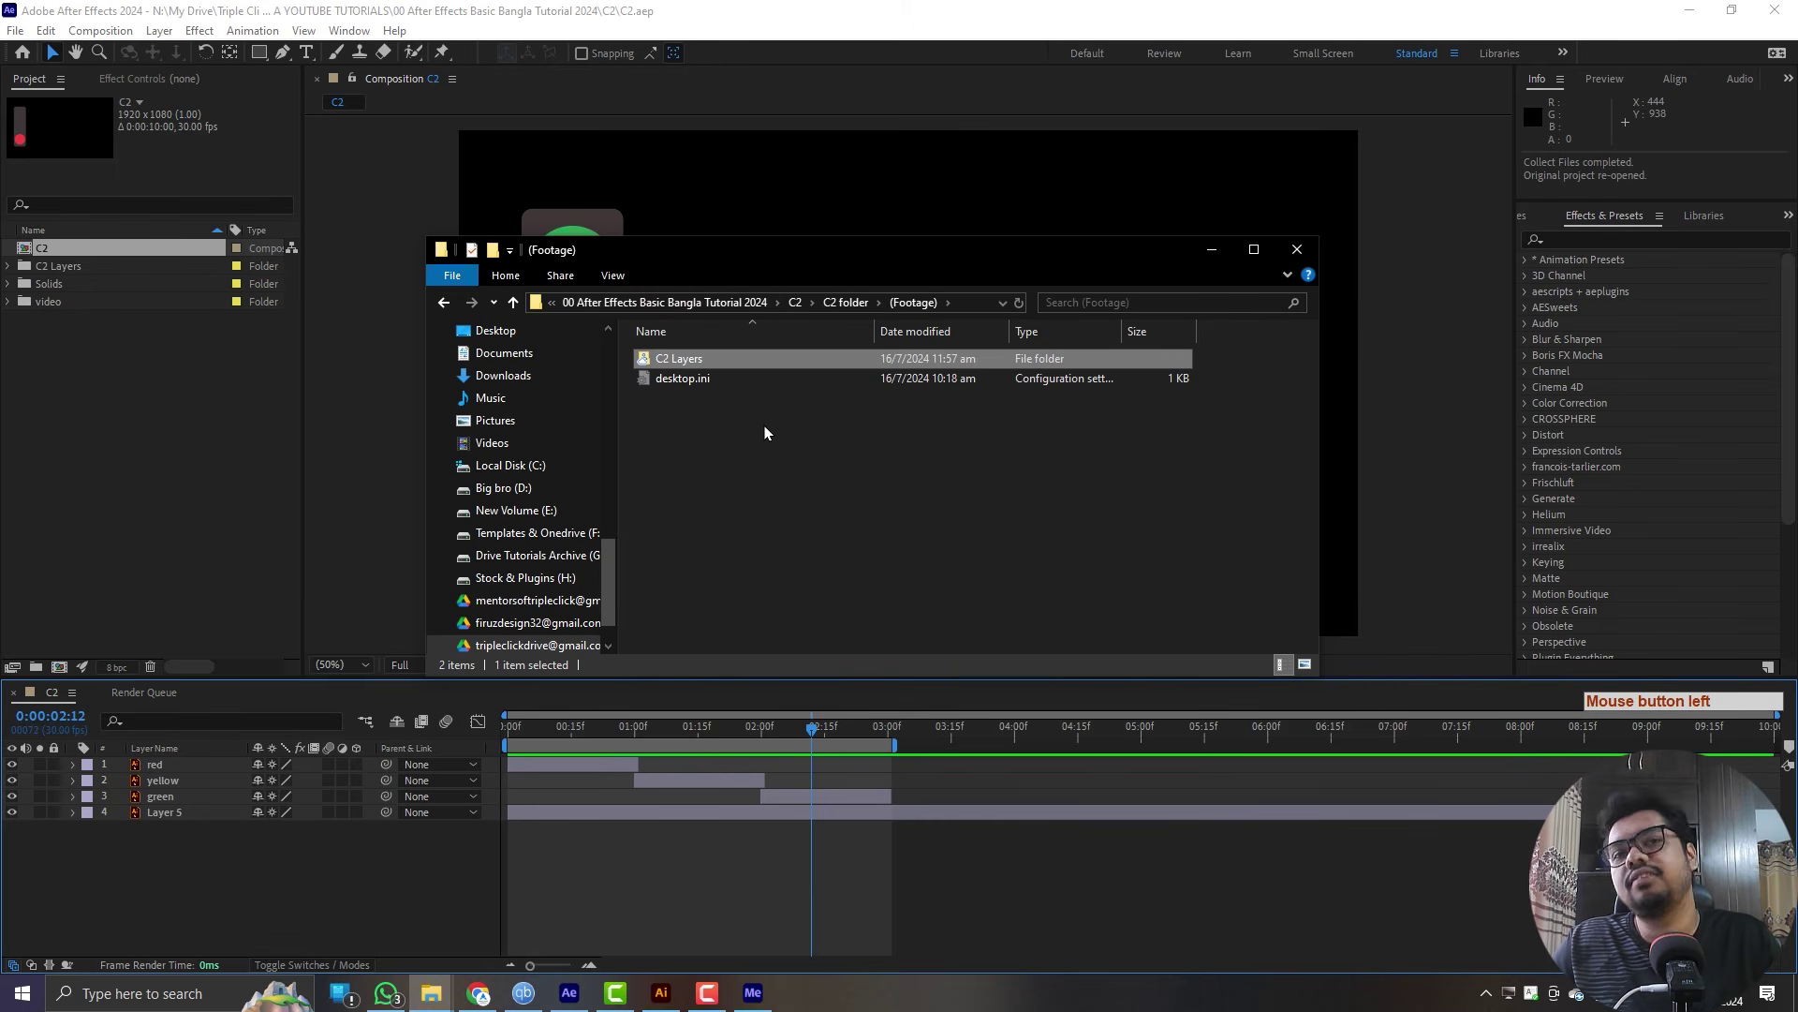
{"action": "left_click", "coordinate": [829, 303]}
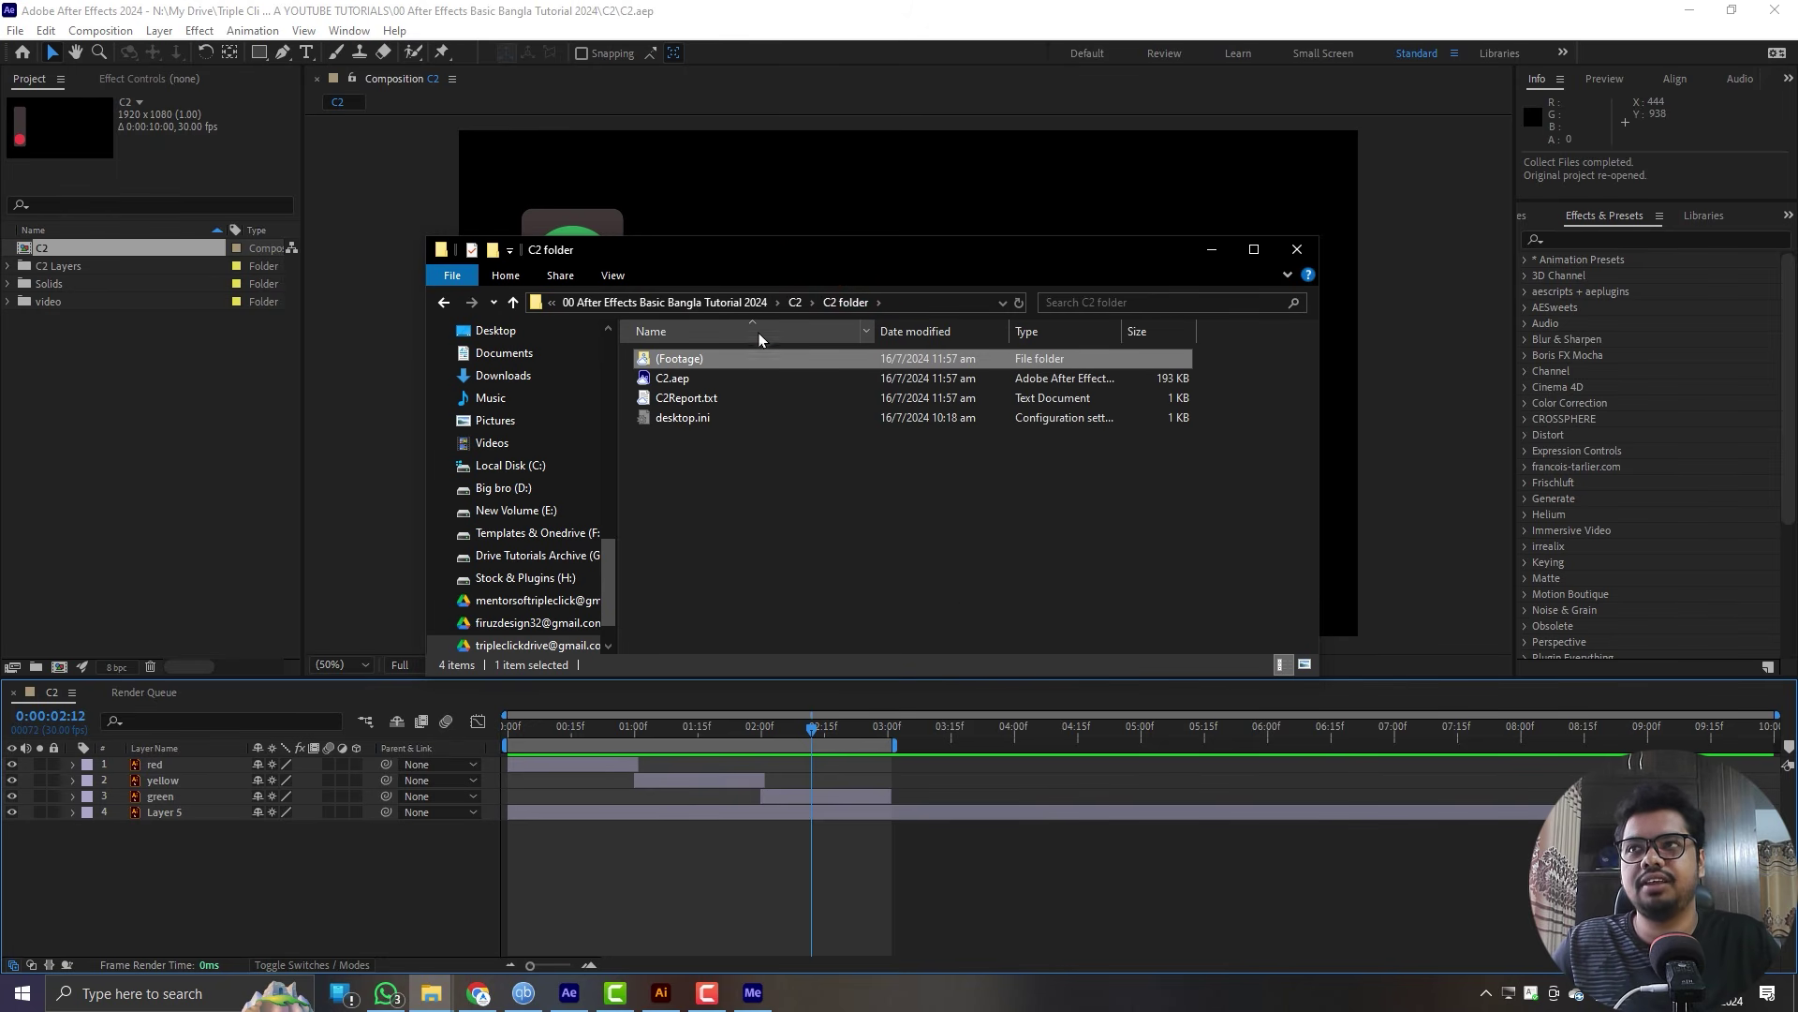
{"action": "left_click", "coordinate": [792, 302]}
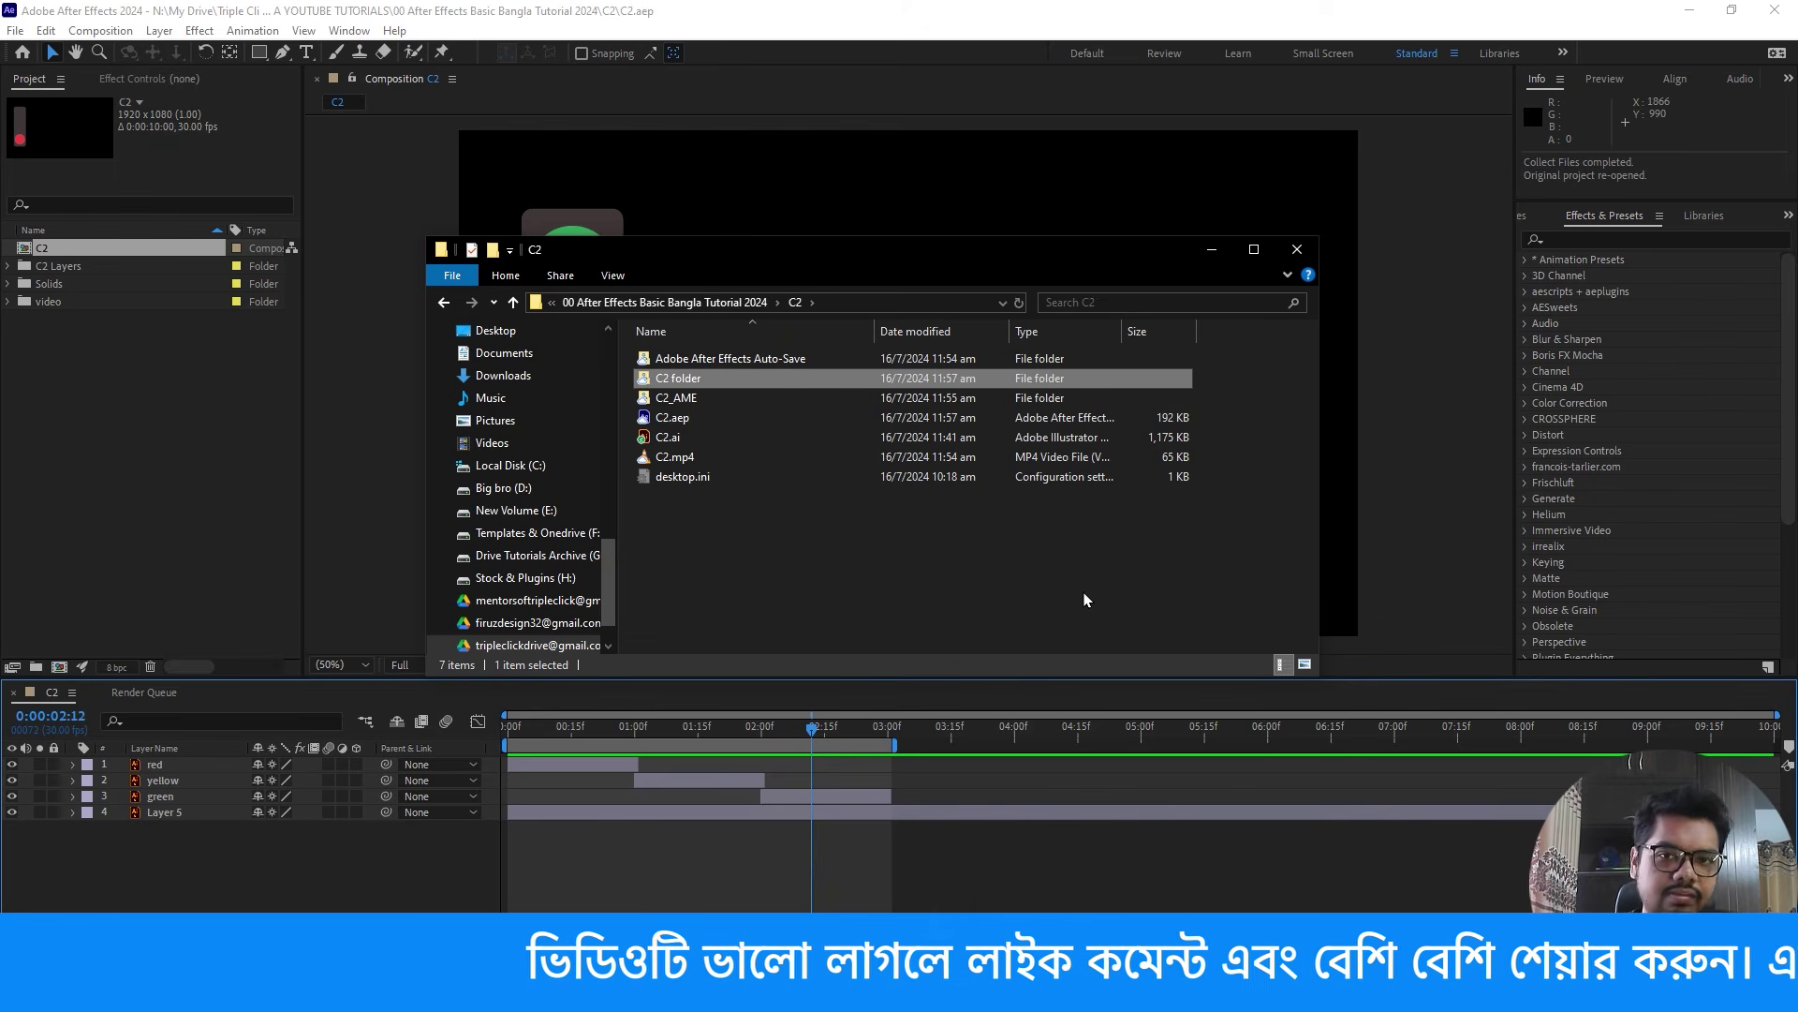
- Minimize After Effects and Media Encoder and bring the Triple Click Academy YouTube channel page in the browser to the front
{"action": "left_click", "coordinate": [1014, 4]}
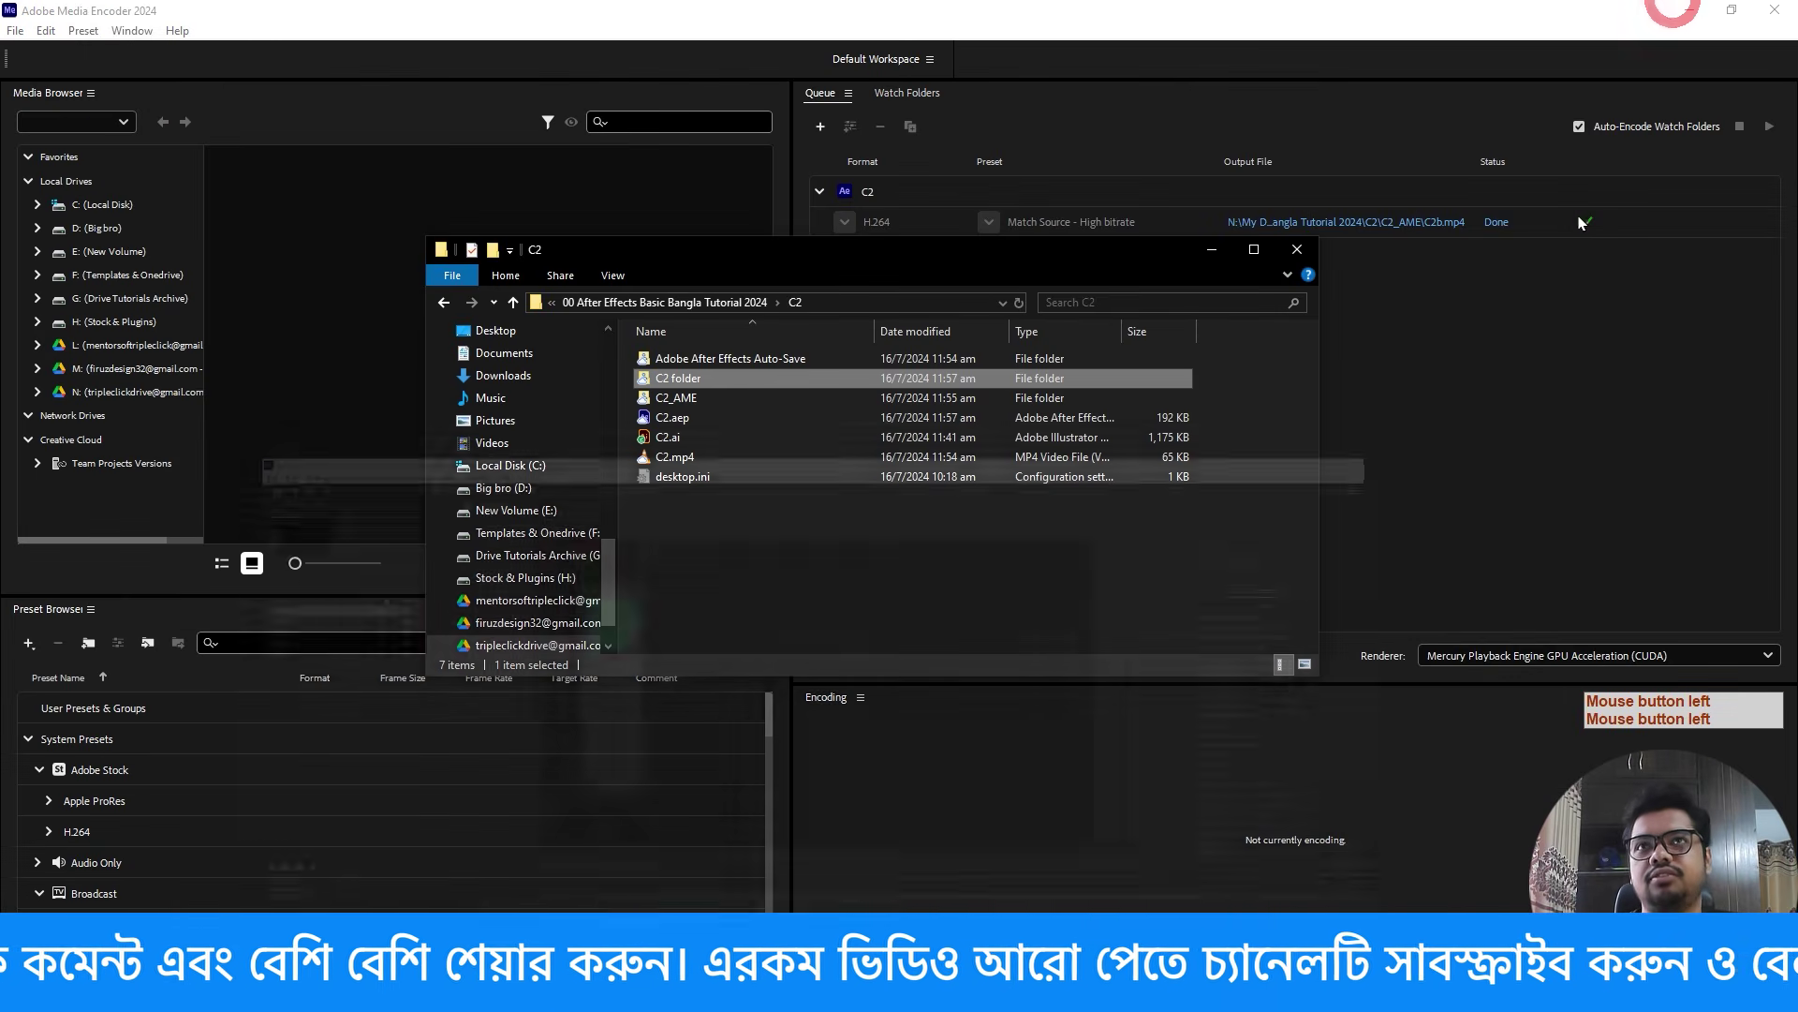
{"action": "left_click", "coordinate": [1690, 10]}
{"action": "left_click", "coordinate": [1690, 10]}
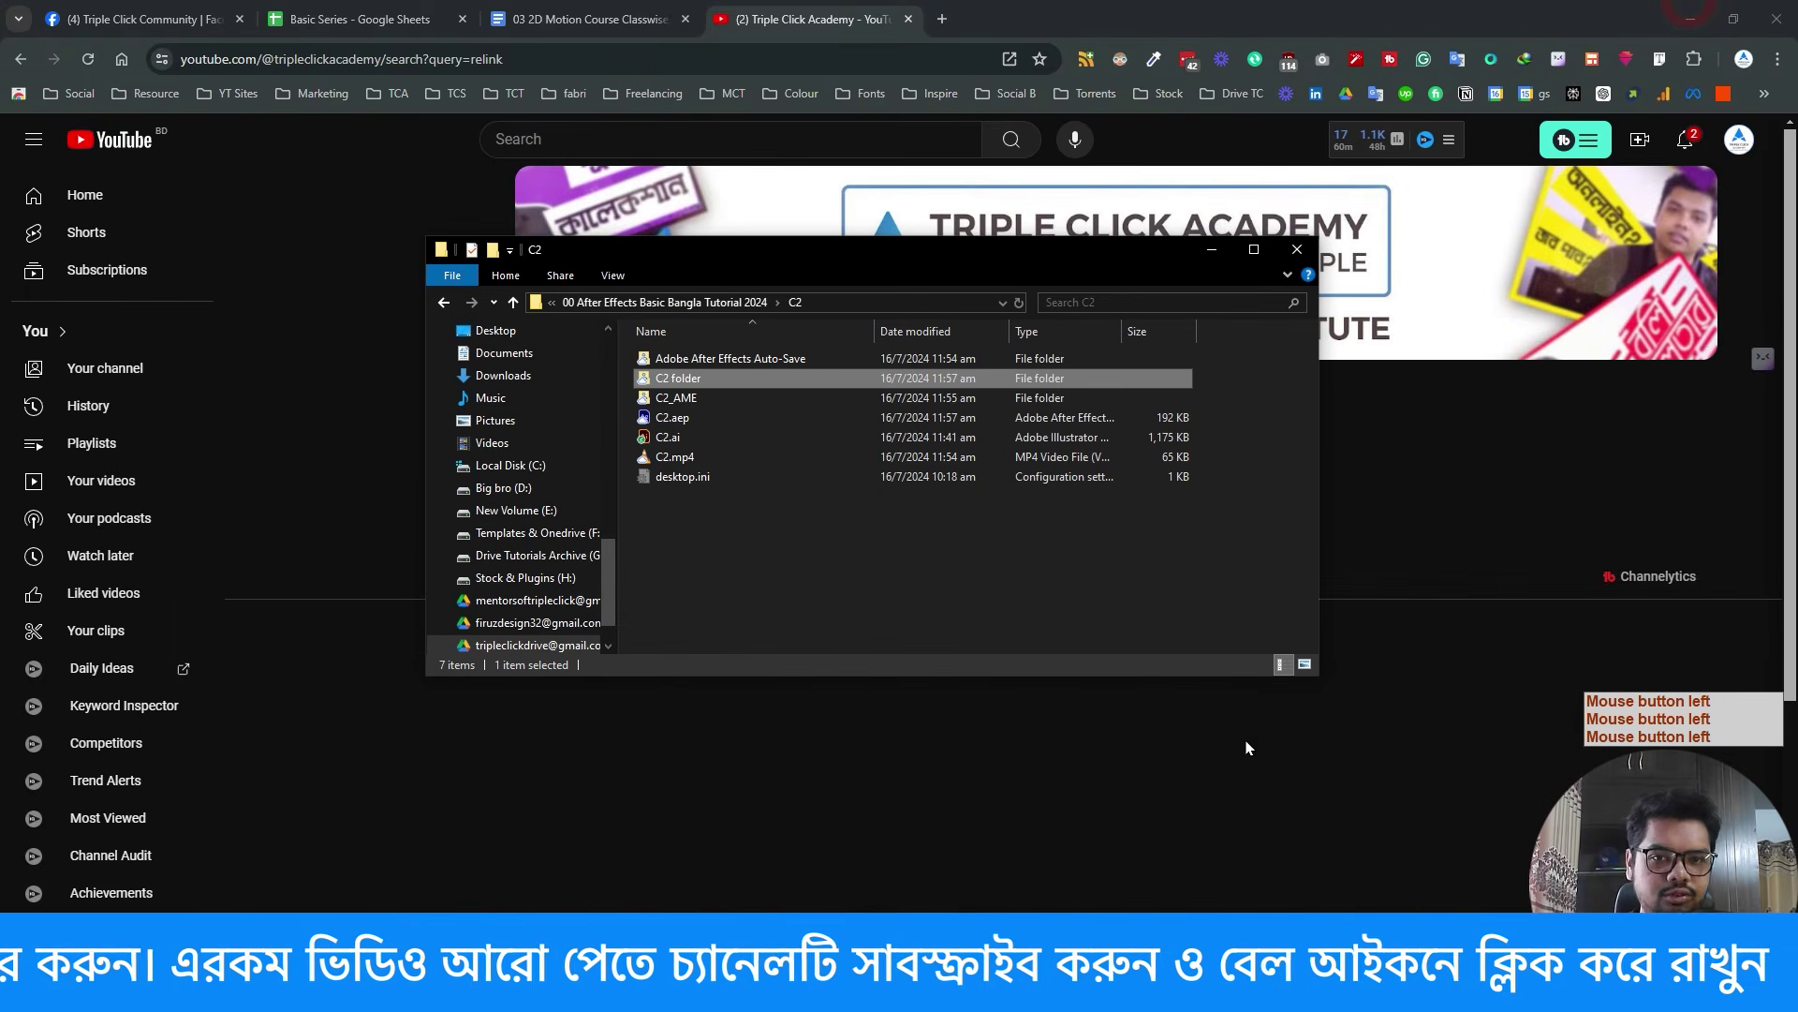
{"action": "left_click", "coordinate": [406, 736]}
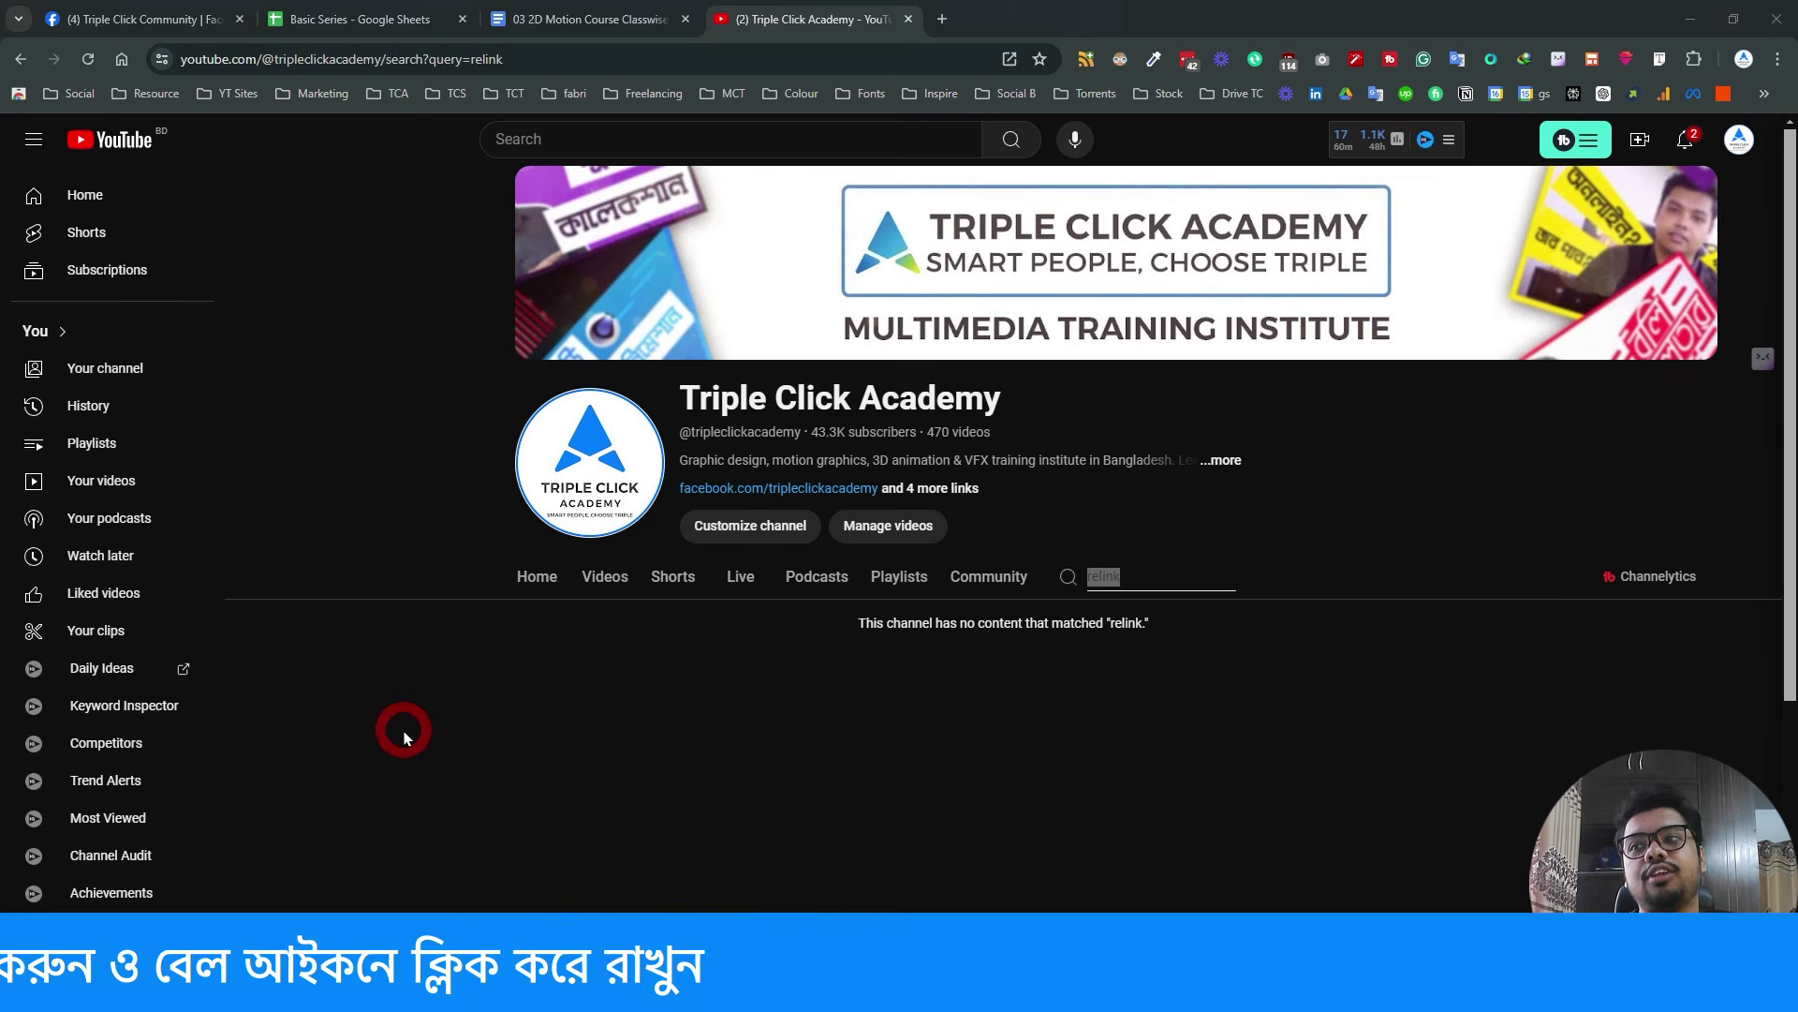